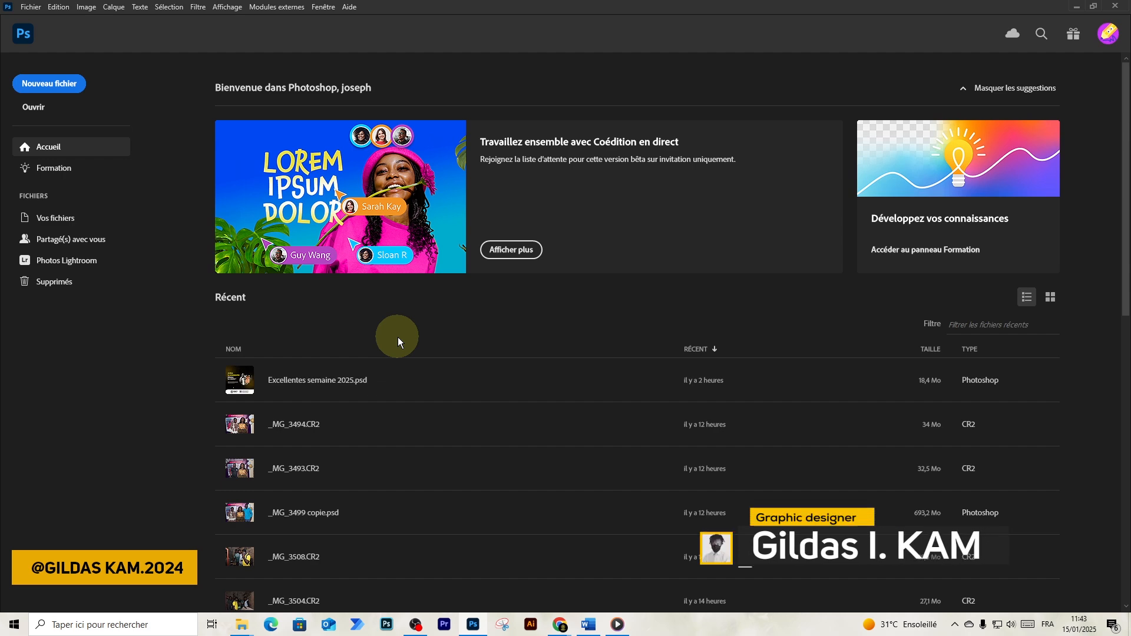
Start a new document and name it "font de la semaine".
{"action": "left_click", "coordinate": [29, 8]}
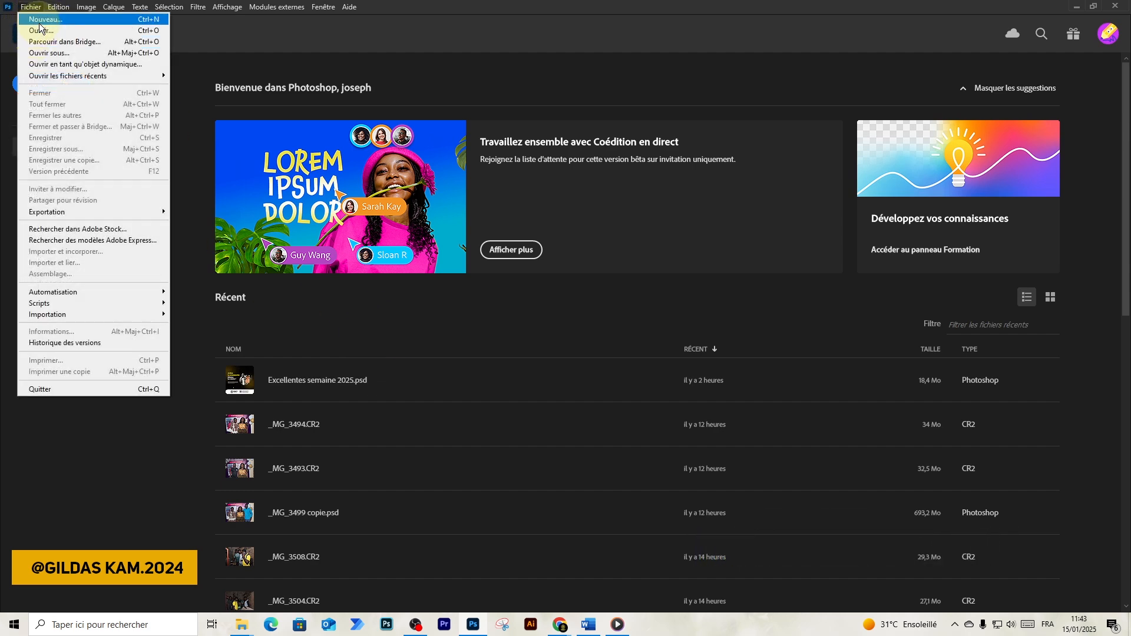
{"action": "left_click", "coordinate": [39, 19]}
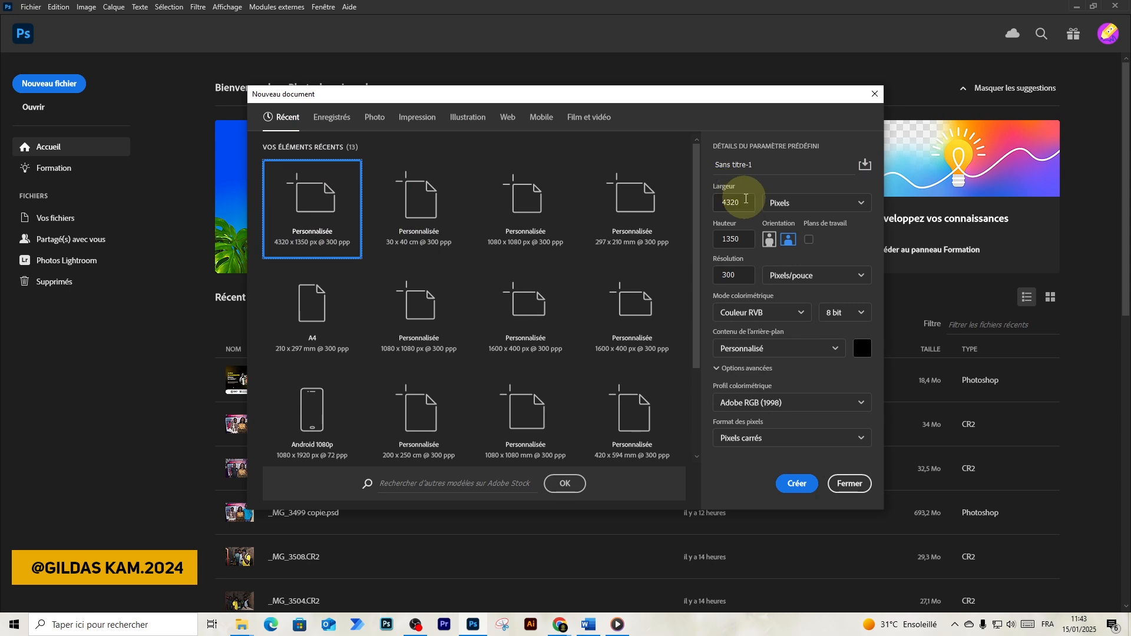
{"action": "left_click", "coordinate": [769, 167]}
{"action": "left_click_drag", "start_coordinate": [770, 170], "coordinate": [697, 165]}
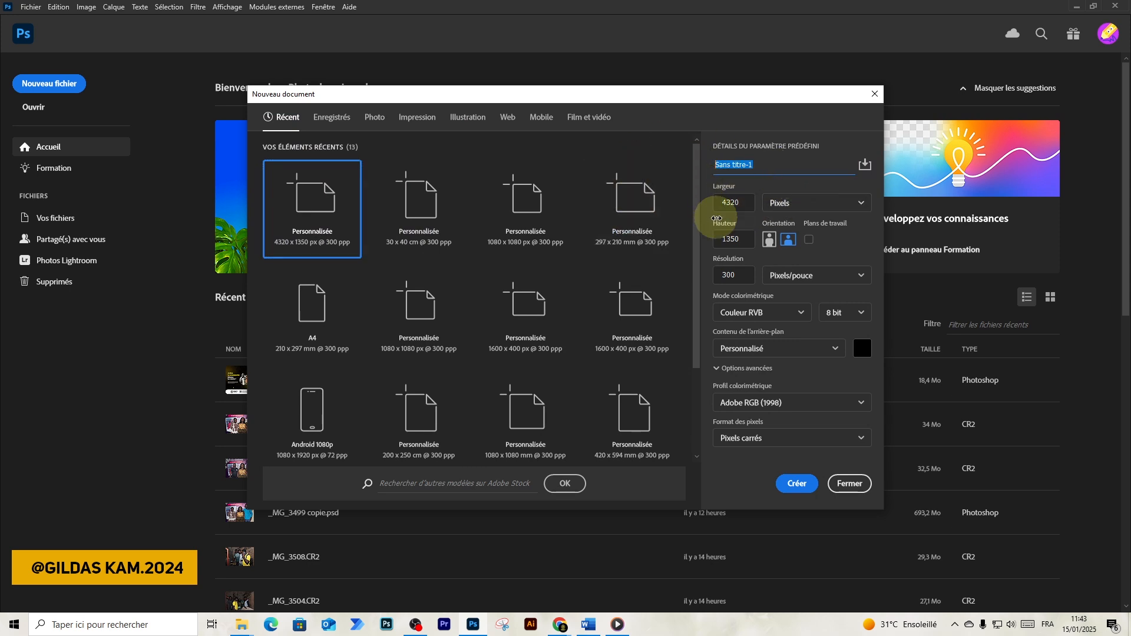
{"action": "type", "text": "font"}
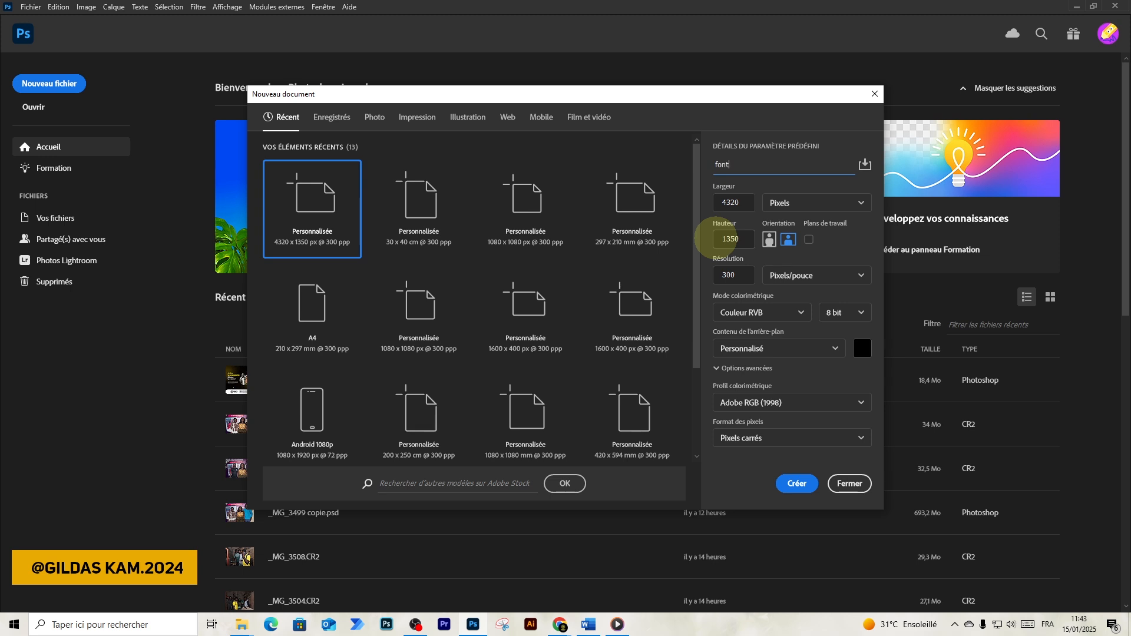
{"action": "type", "text": " de la semaine"}
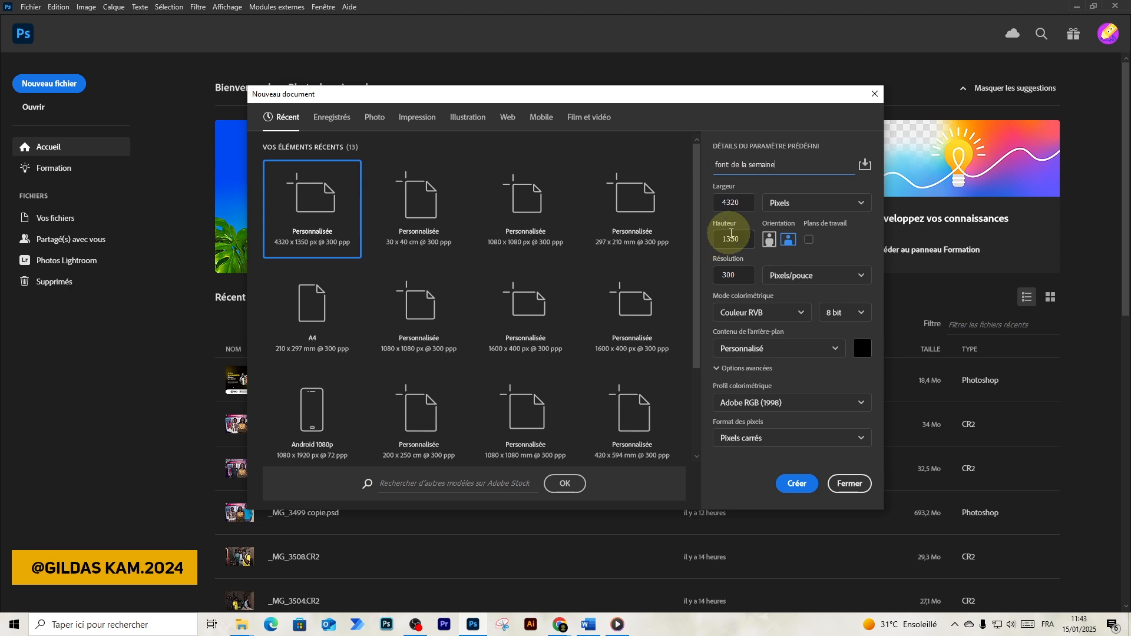
{"action": "left_click", "coordinate": [731, 202]}
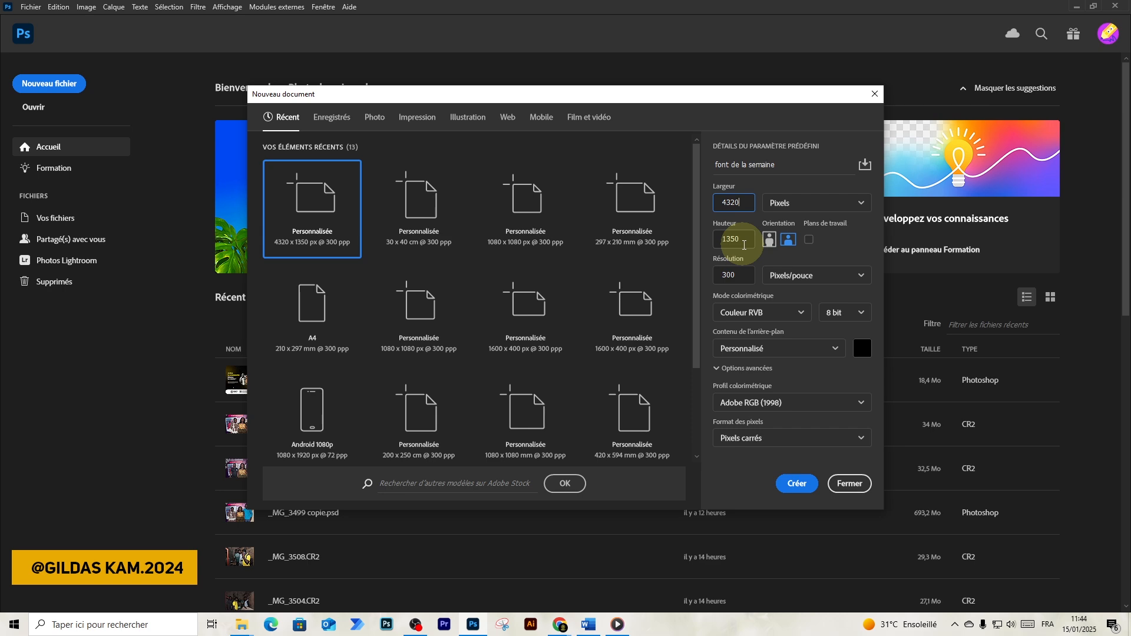
Switch to Chrome to view the Instagram fonts post, and return to the new document settings in Photoshop.
{"action": "mouse_move", "coordinate": [564, 628]}
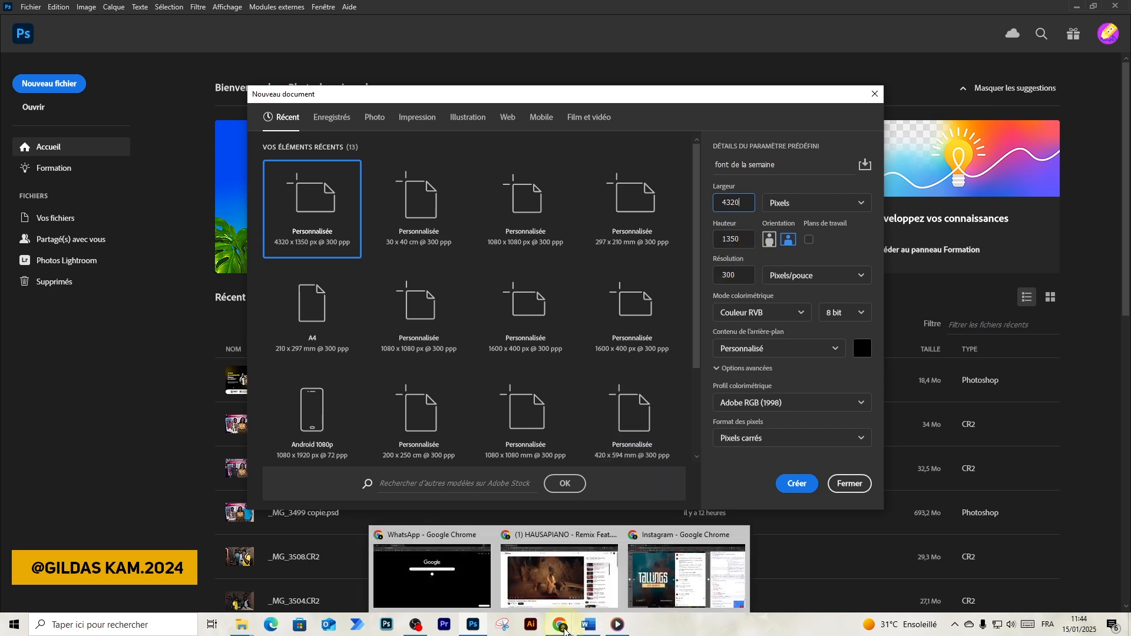
{"action": "left_click", "coordinate": [685, 578]}
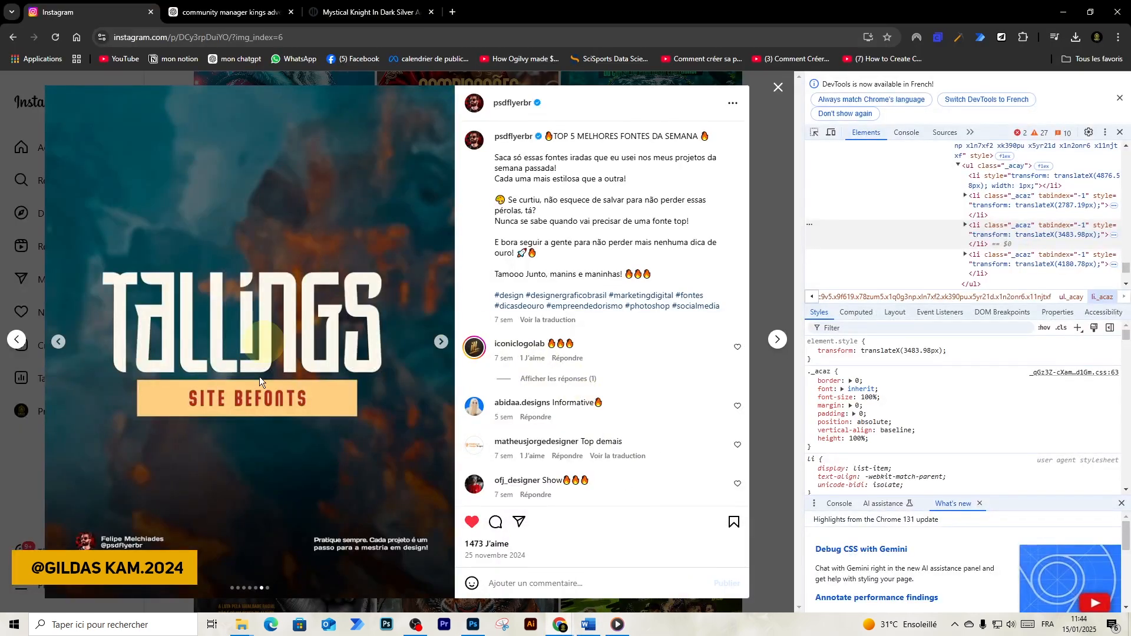
{"action": "key", "text": "alt+Tab"}
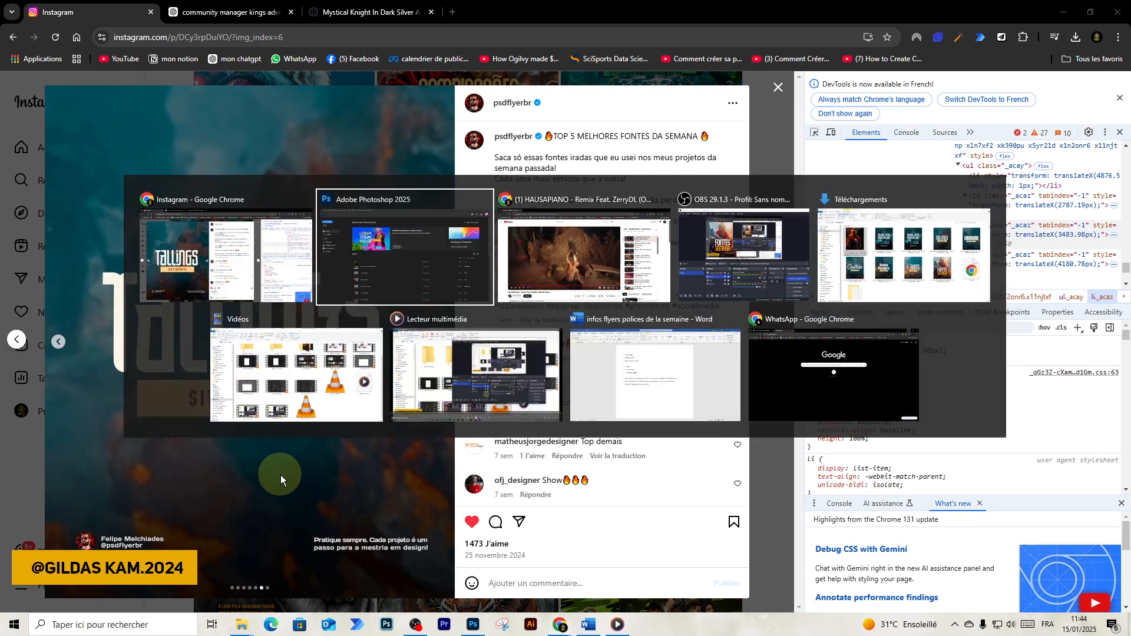
{"action": "key", "text": "alt+Tab"}
{"action": "key", "text": "alt+Tab"}
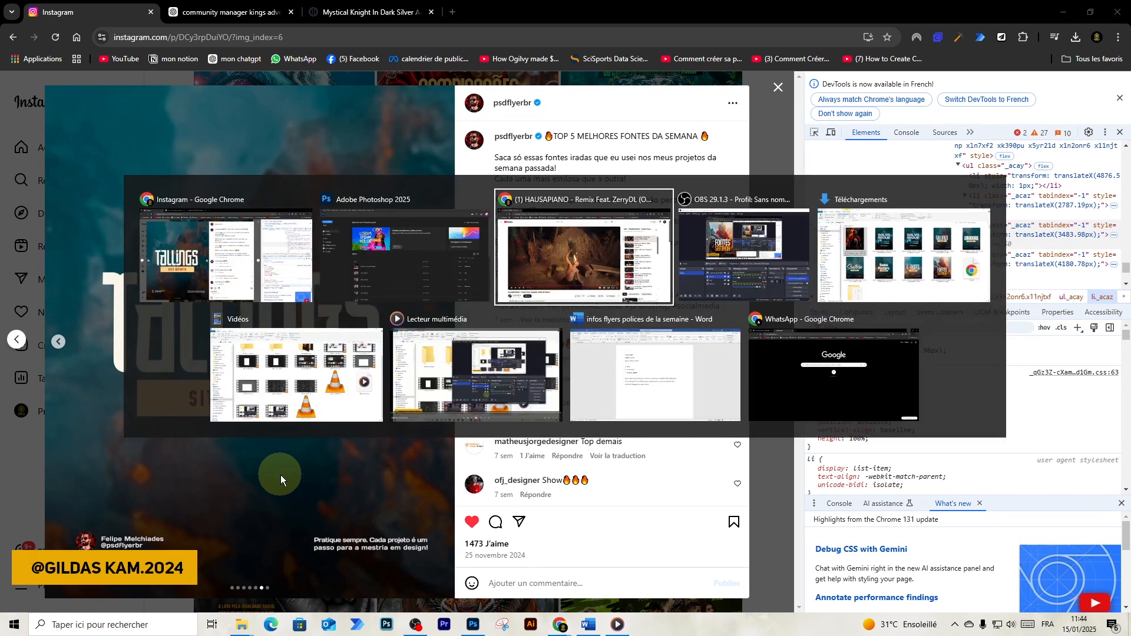
{"action": "key", "text": "alt+shift+Tab"}
{"action": "key", "text": "alt+shift+Tab"}
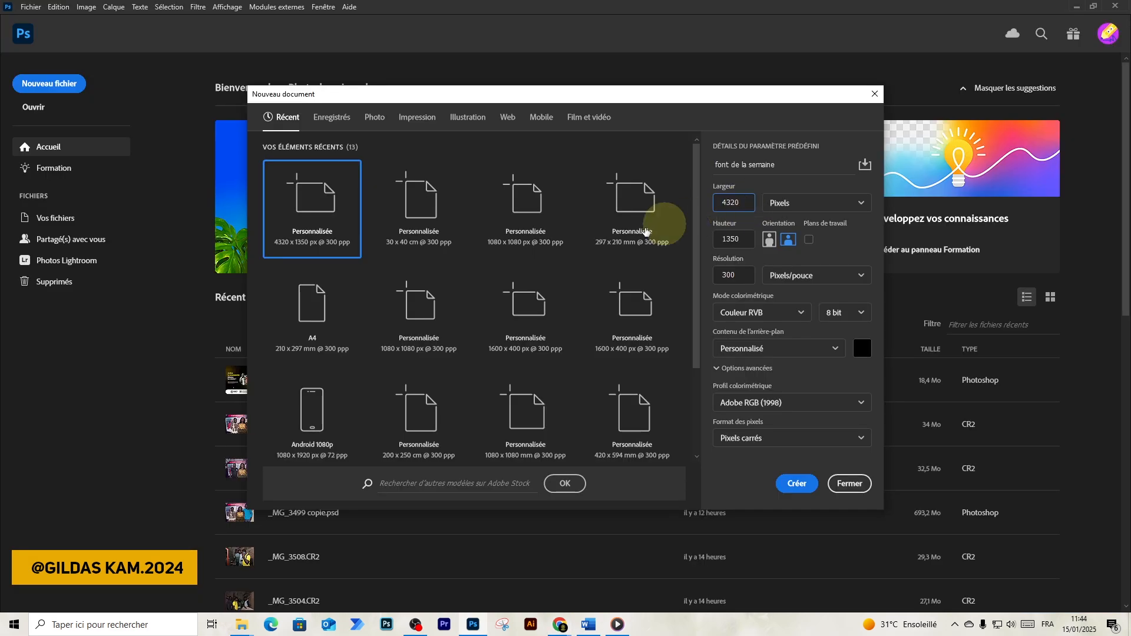
{"action": "left_click", "coordinate": [754, 205]}
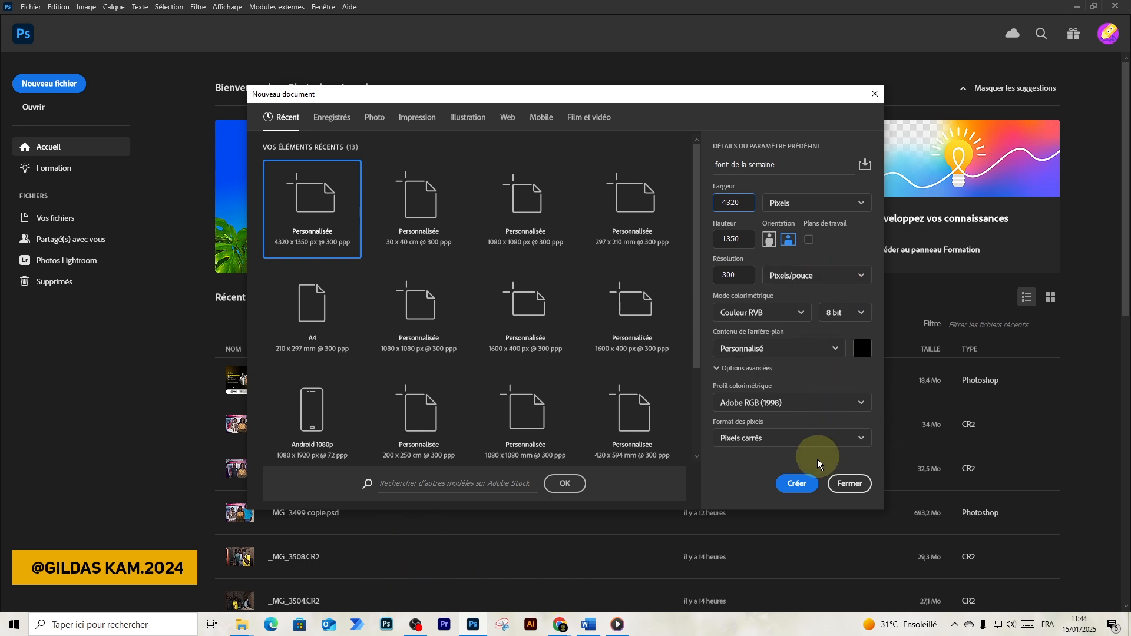
Open the Windows Calculator and multiply the 1080 px slide width by 4.
{"action": "left_click", "coordinate": [113, 629]}
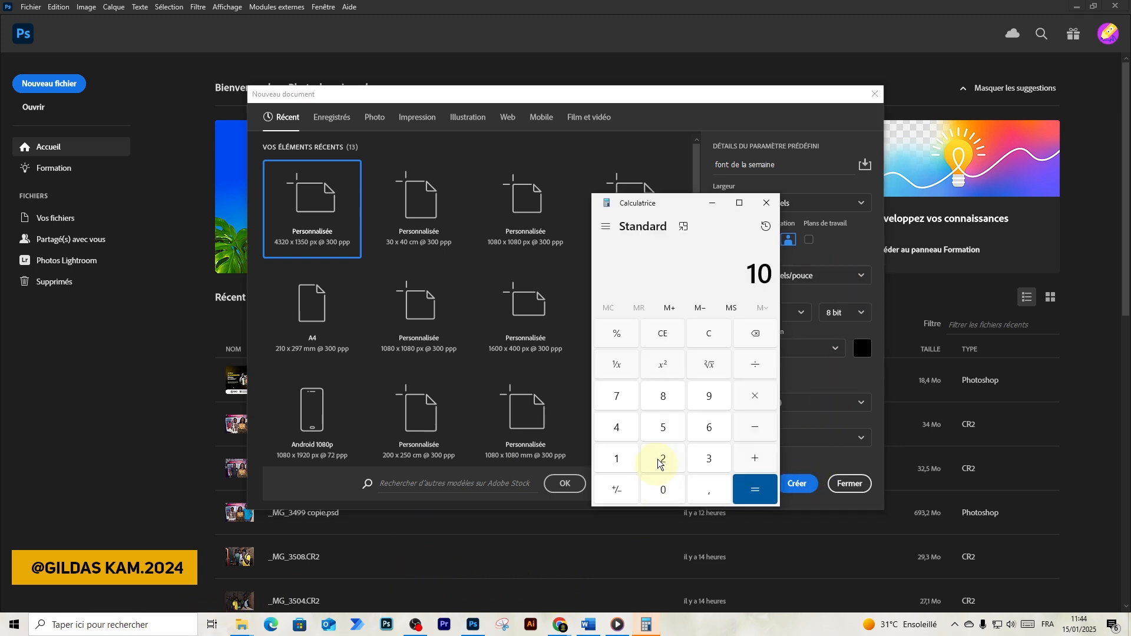
{"action": "left_click", "coordinate": [662, 402]}
{"action": "left_click", "coordinate": [664, 489]}
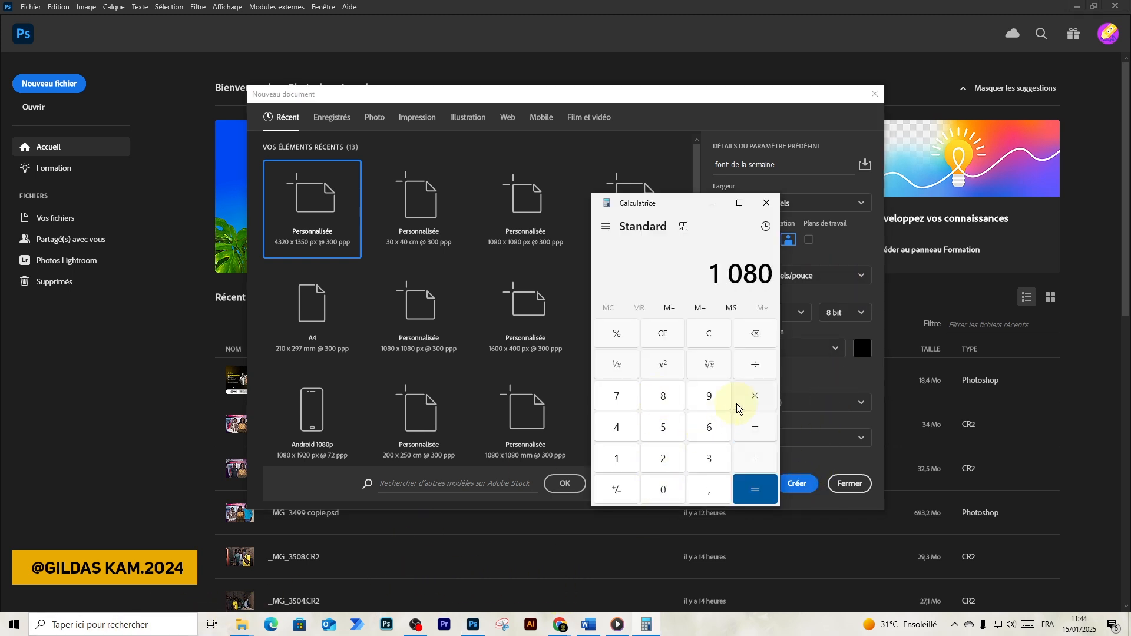
{"action": "left_click", "coordinate": [750, 397]}
{"action": "left_click", "coordinate": [628, 426]}
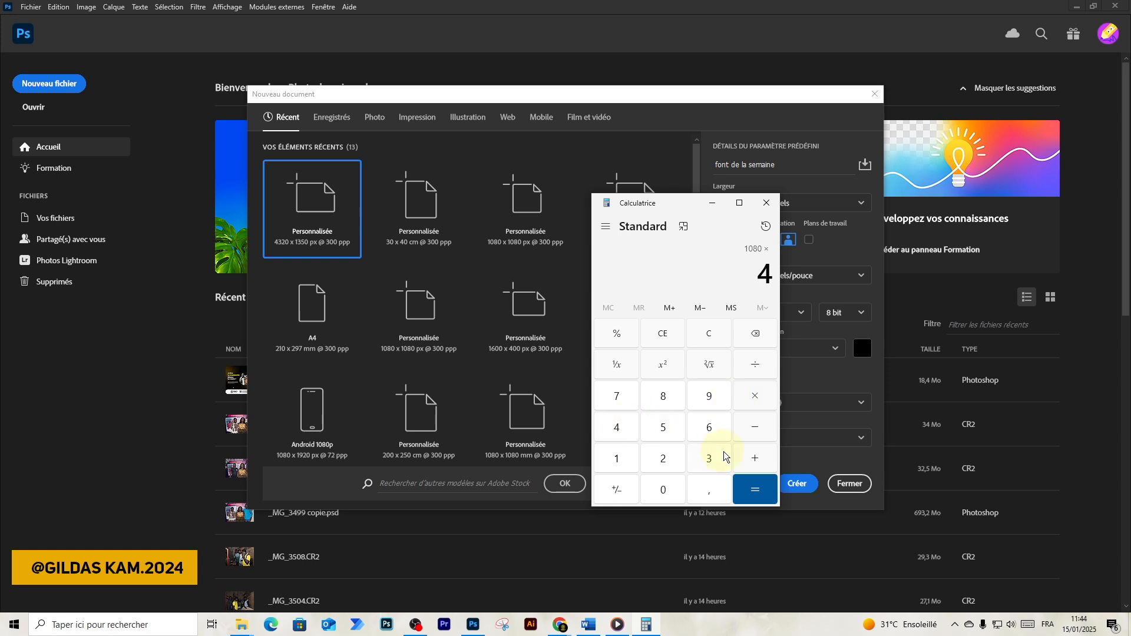
{"action": "left_click", "coordinate": [741, 479]}
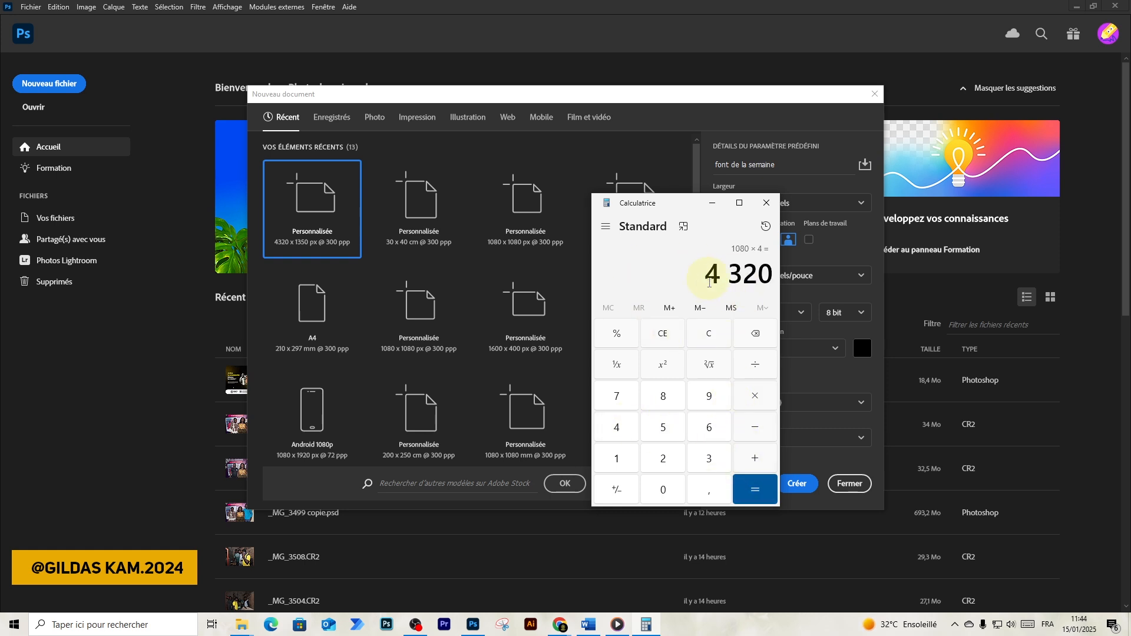
Switch to Chrome and review all slides of the "Fontes da Semana" Instagram carousel, from the cover to the closing slide.
{"action": "key", "text": "alt+Tab"}
{"action": "key", "text": "alt+Tab"}
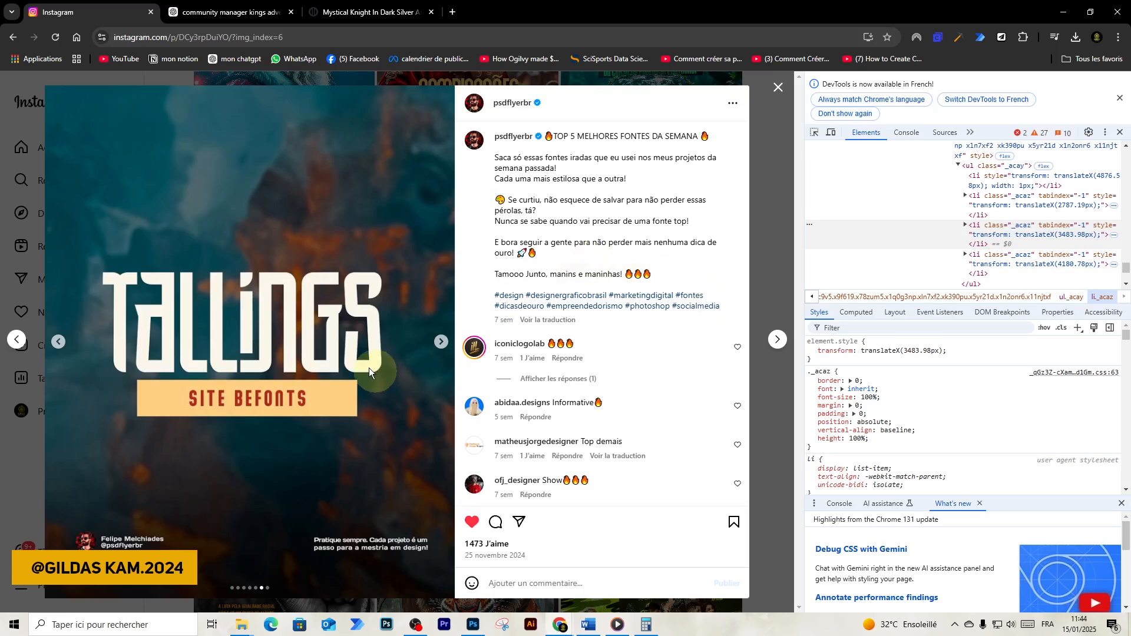
{"action": "left_click", "coordinate": [56, 346]}
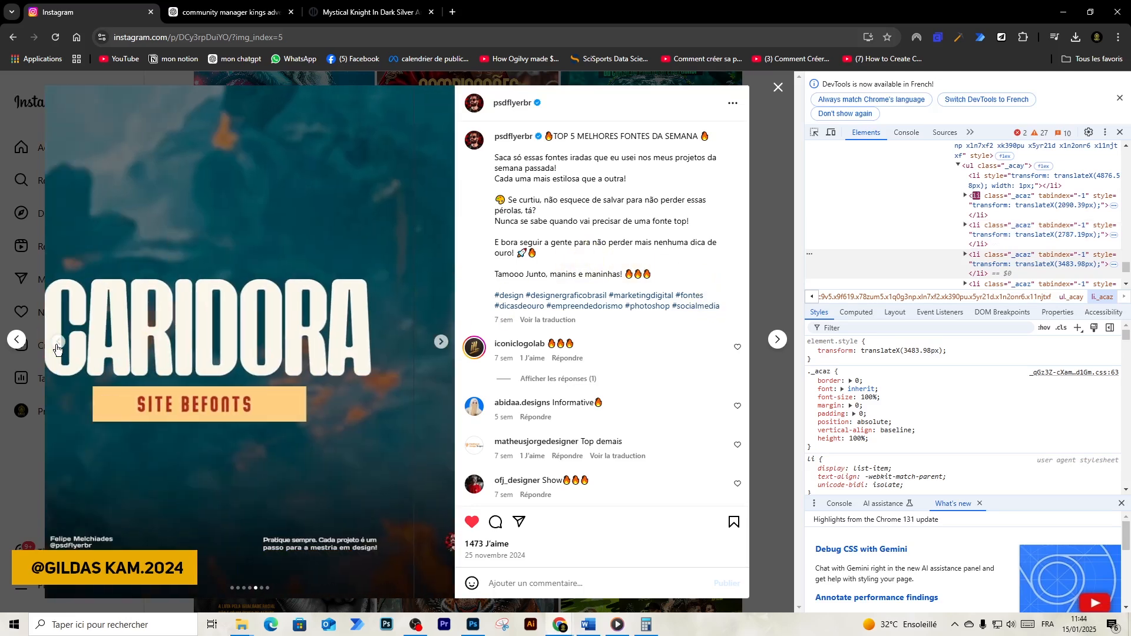
{"action": "left_click", "coordinate": [56, 345]}
{"action": "left_click", "coordinate": [56, 345]}
{"action": "left_click", "coordinate": [57, 346]}
{"action": "left_click", "coordinate": [56, 345]}
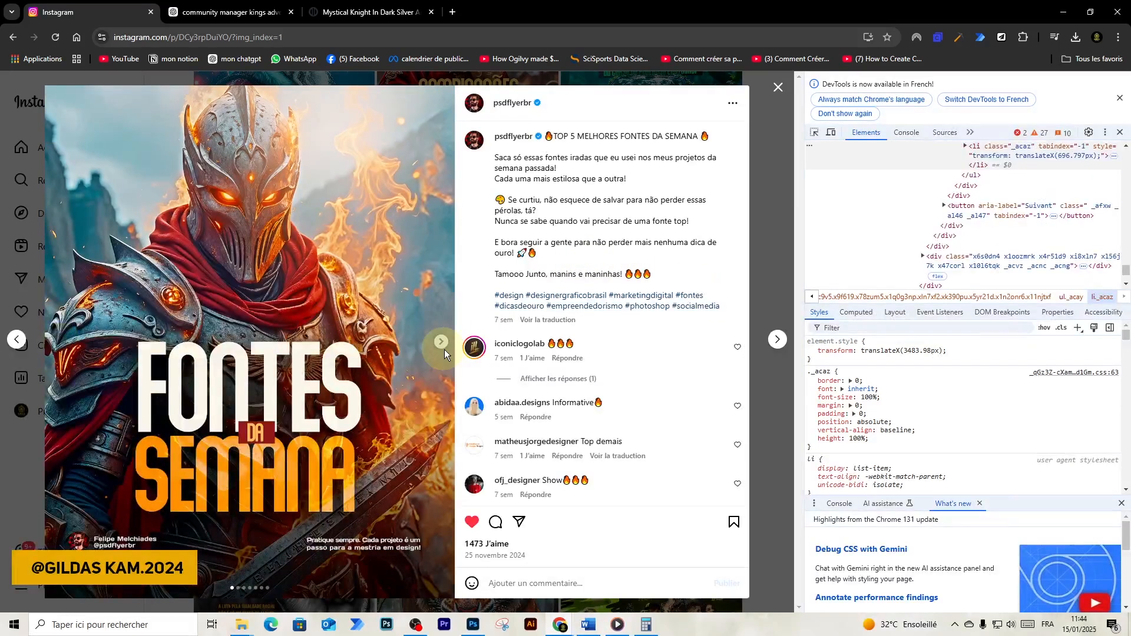
{"action": "left_click", "coordinate": [441, 343]}
{"action": "left_click", "coordinate": [440, 343]}
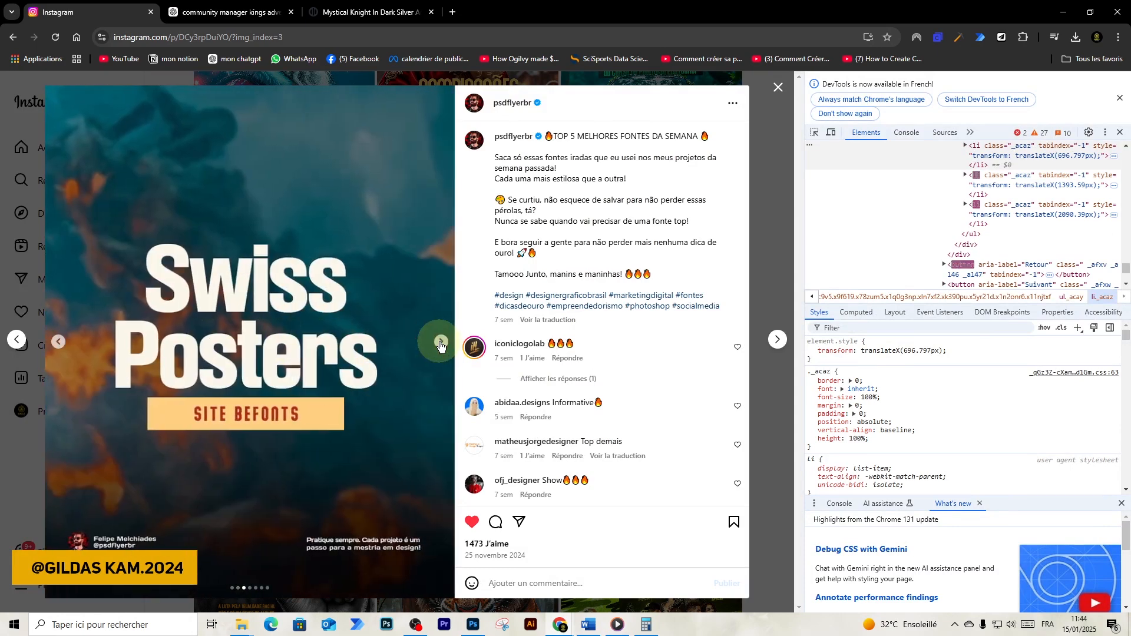
{"action": "left_click", "coordinate": [441, 342]}
{"action": "left_click", "coordinate": [440, 343]}
{"action": "left_click", "coordinate": [441, 343]}
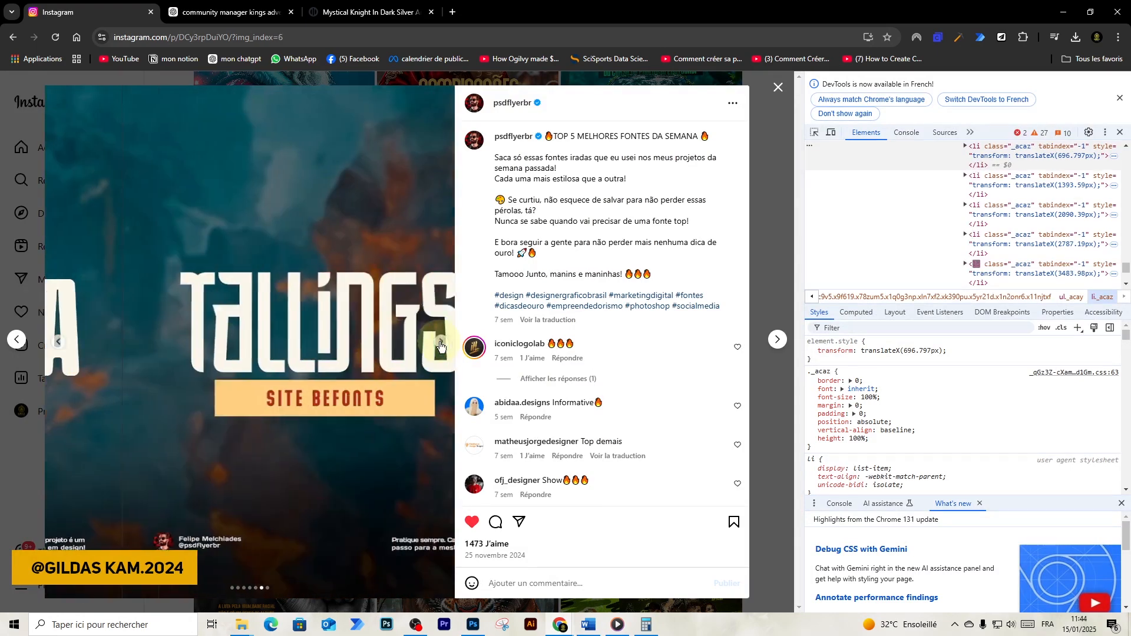
{"action": "left_click", "coordinate": [440, 343]}
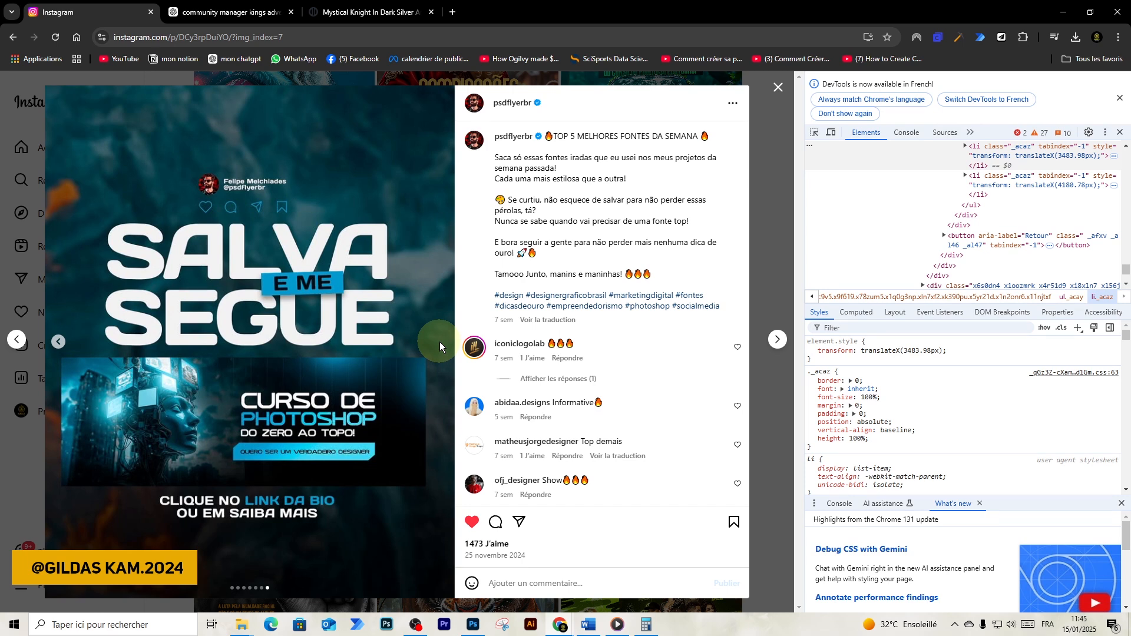
Return to Photoshop and create the document at 4320 × 1350 px, 300 pixels/inch, with a black background.
{"action": "key", "text": "alt+Tab"}
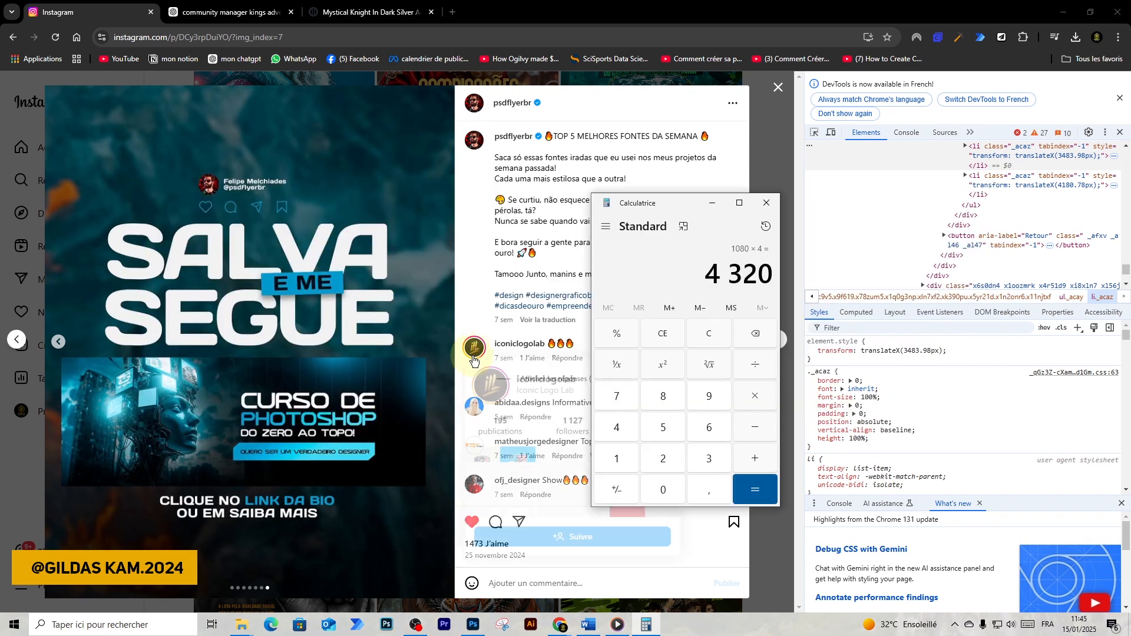
{"action": "mouse_move", "coordinate": [473, 358]}
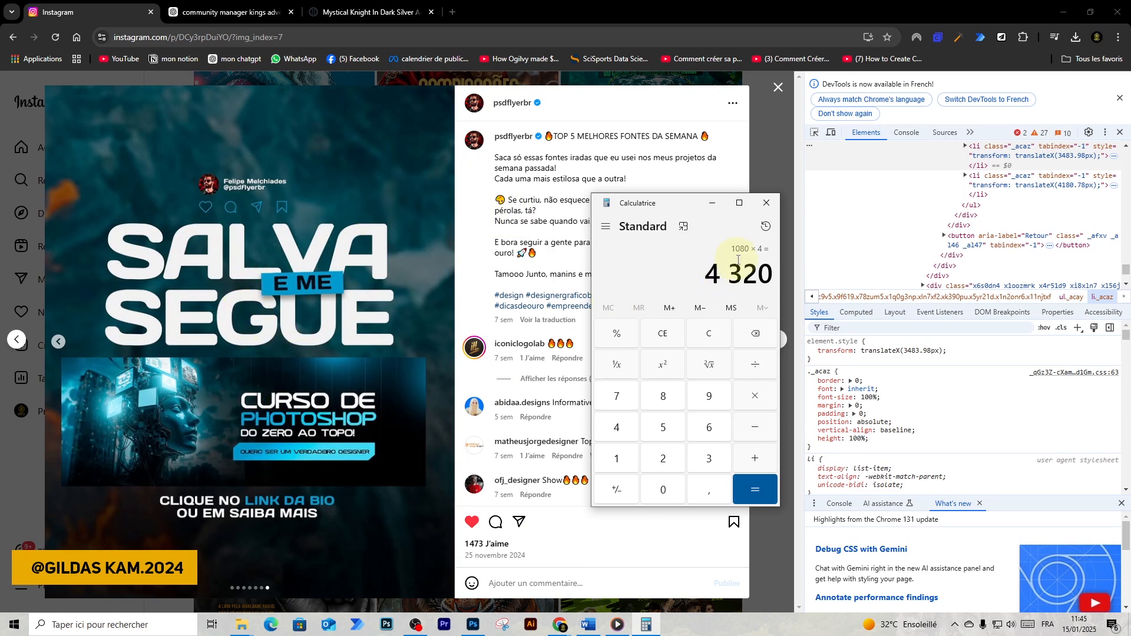
{"action": "key", "text": "alt+Tab"}
{"action": "key", "text": "alt+Tab"}
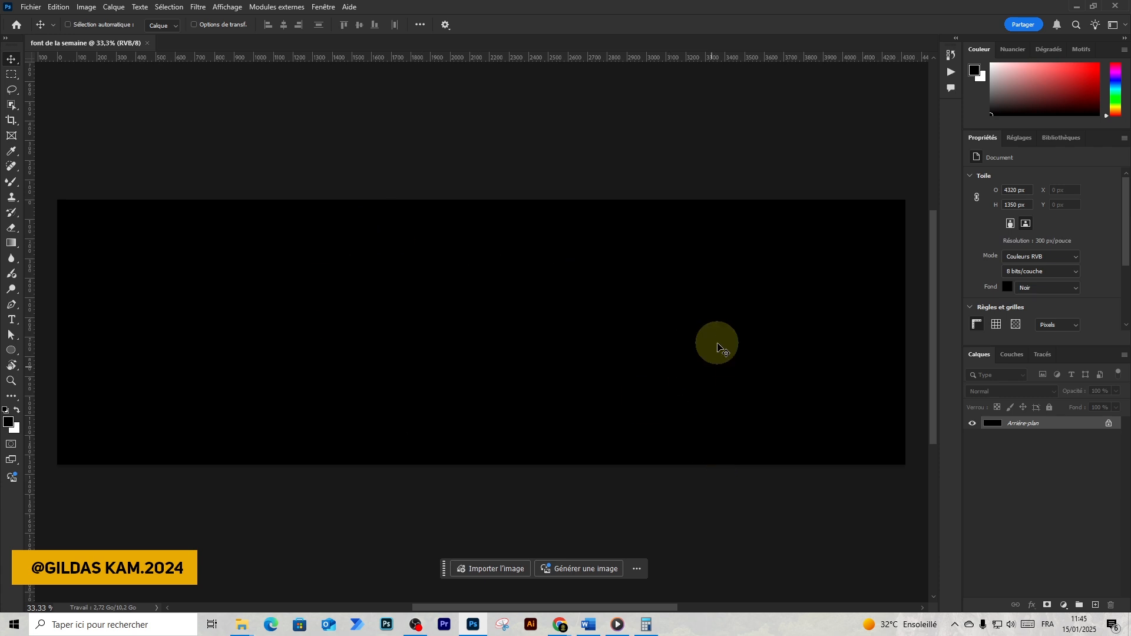
Open the settings for a new guide layout on the canvas.
{"action": "scroll", "coordinate": [716, 343], "scroll_direction": "down", "scroll_amount": 1}
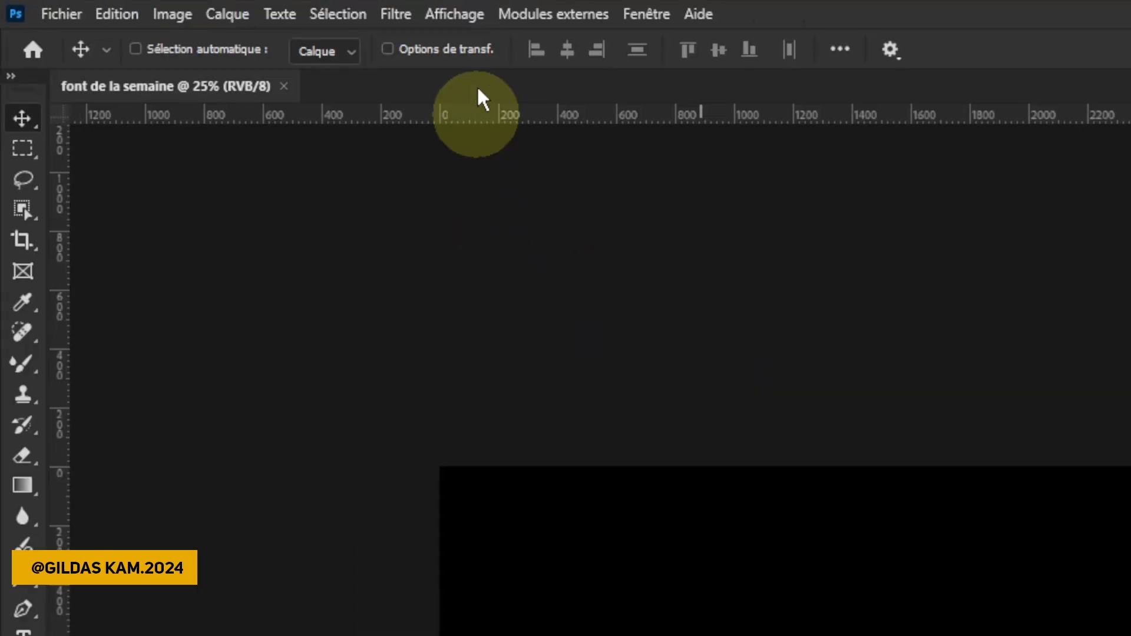
{"action": "left_click", "coordinate": [469, 25]}
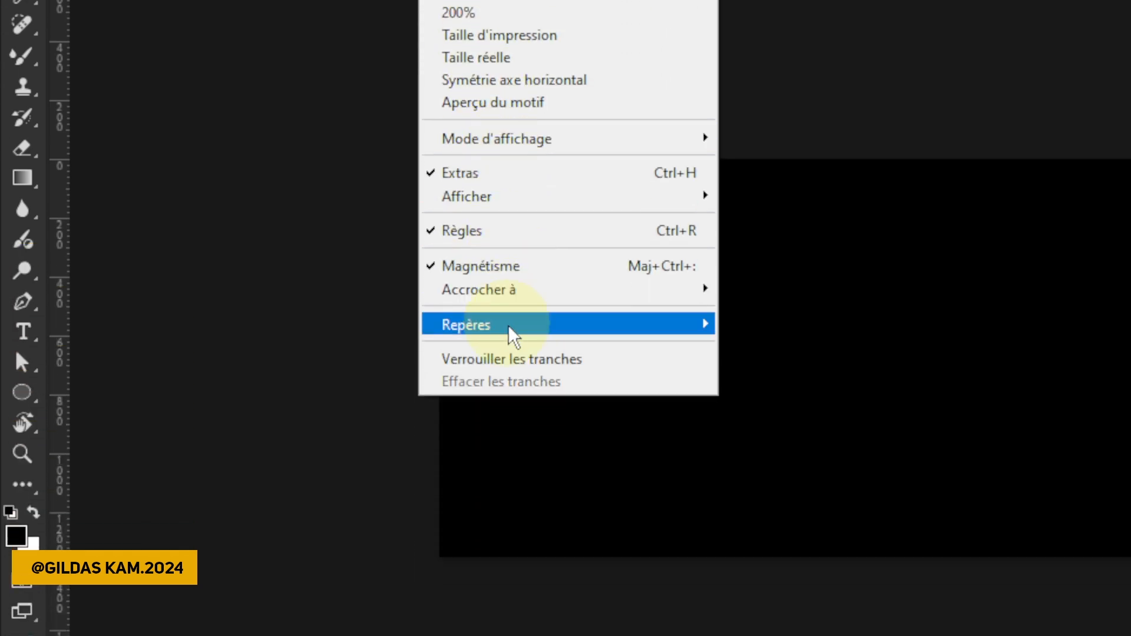
{"action": "mouse_move", "coordinate": [508, 324]}
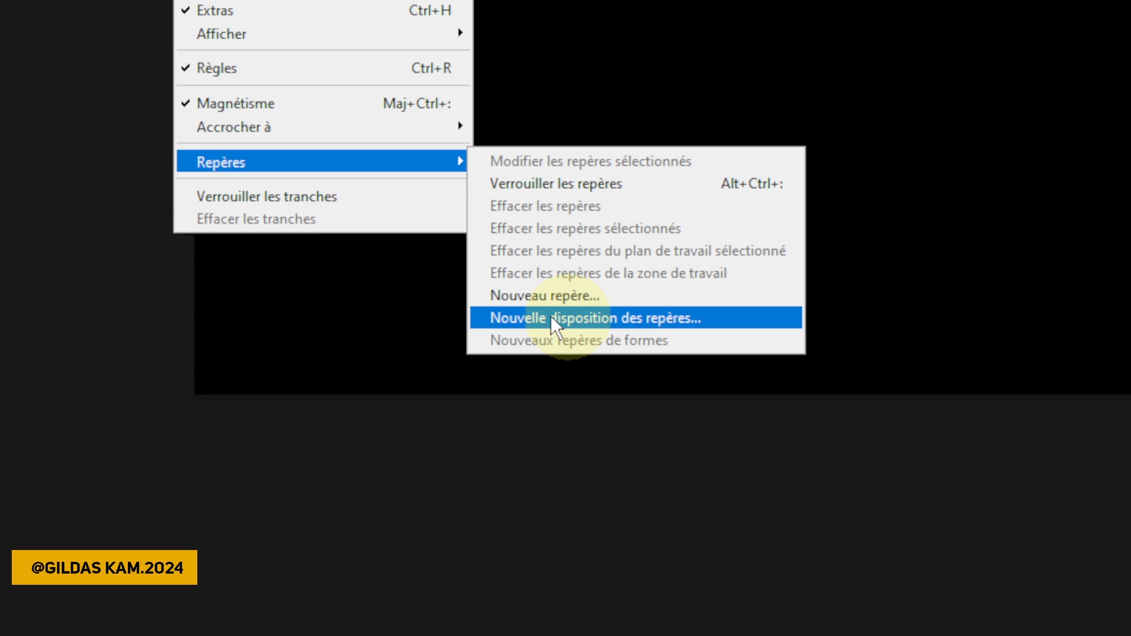
{"action": "left_click", "coordinate": [615, 318]}
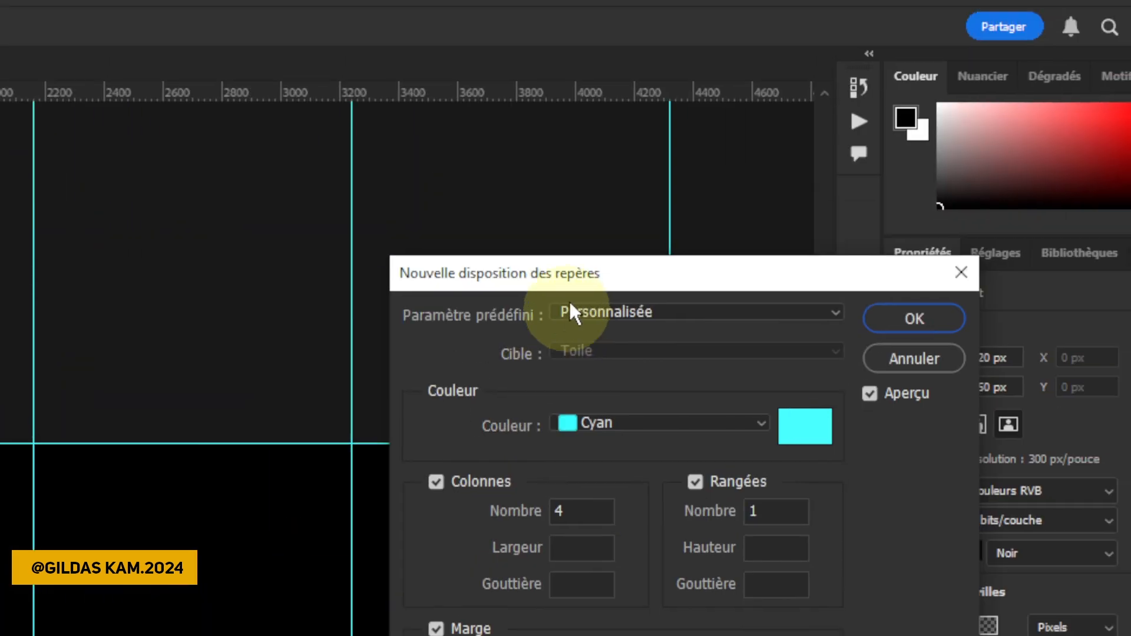
{"action": "left_click_drag", "start_coordinate": [571, 287], "coordinate": [615, 279]}
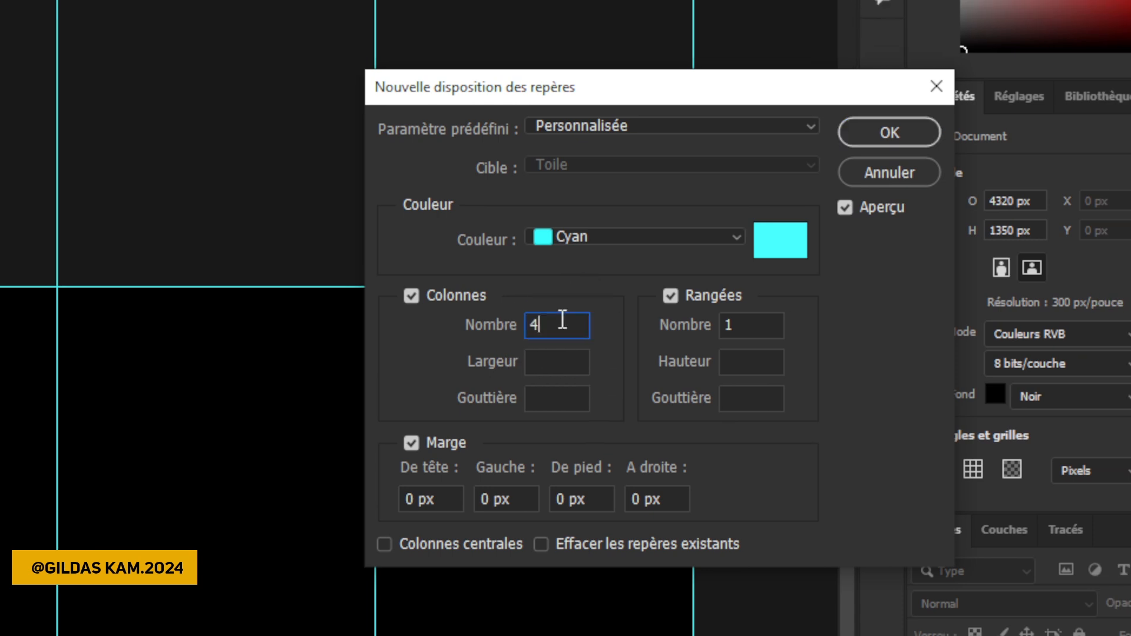
Try 5 columns in the guide layout and set the column count back to 4.
{"action": "left_click", "coordinate": [942, 284]}
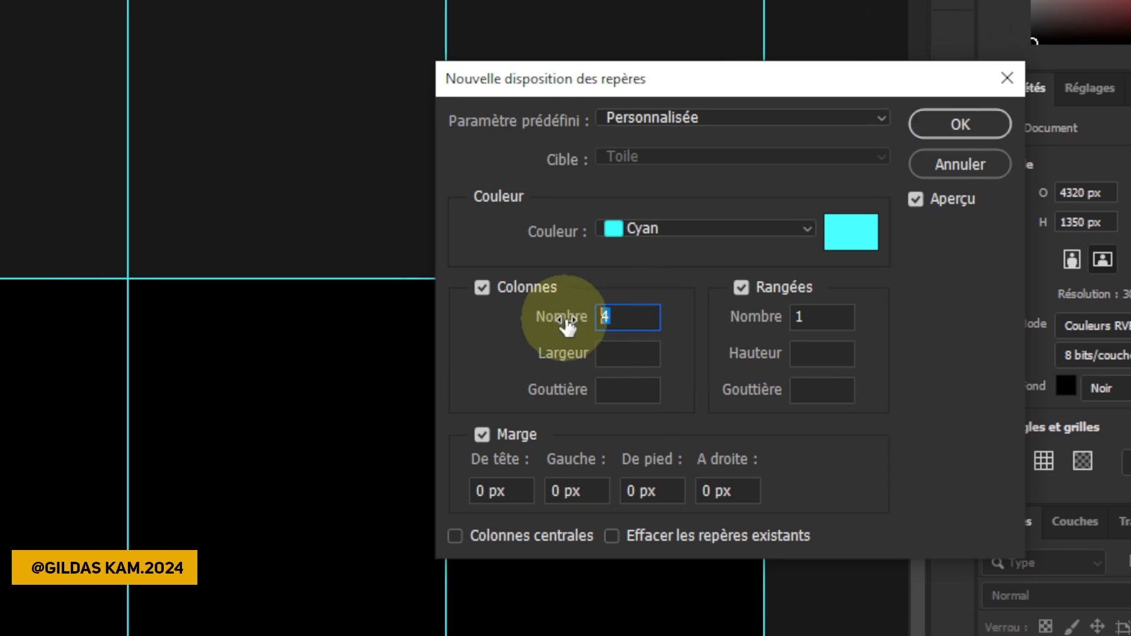
{"action": "type", "text": "5"}
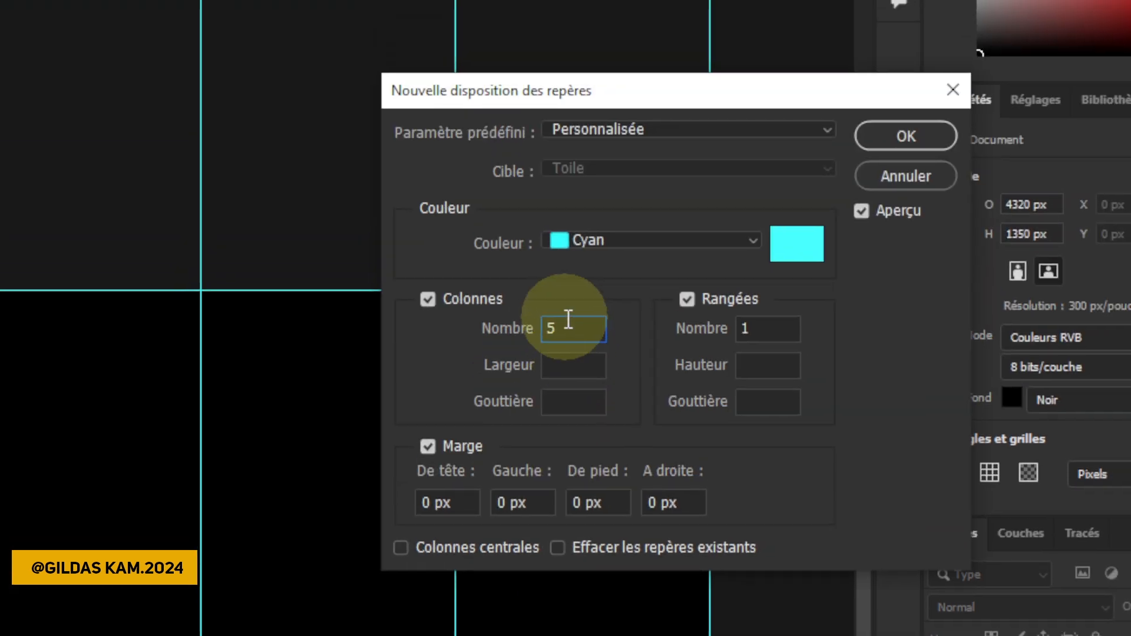
{"action": "left_click_drag", "start_coordinate": [873, 112], "coordinate": [809, 120]}
{"action": "type", "text": "4"}
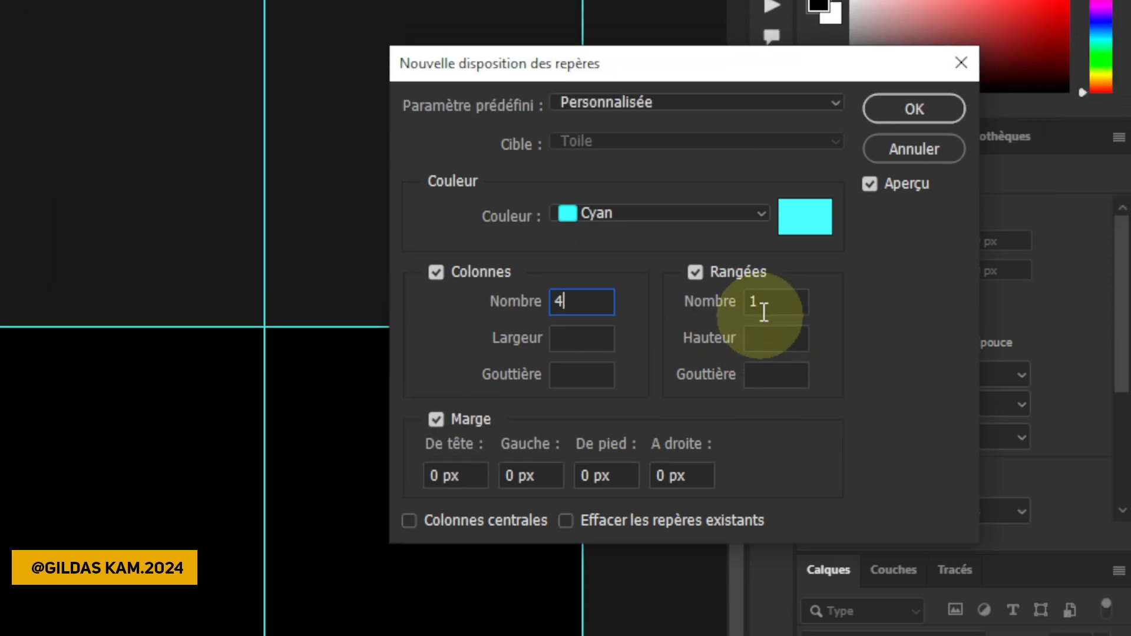
Try 3 rows in the guide layout and set the row count back to 1.
{"action": "double_click", "coordinate": [764, 311]}
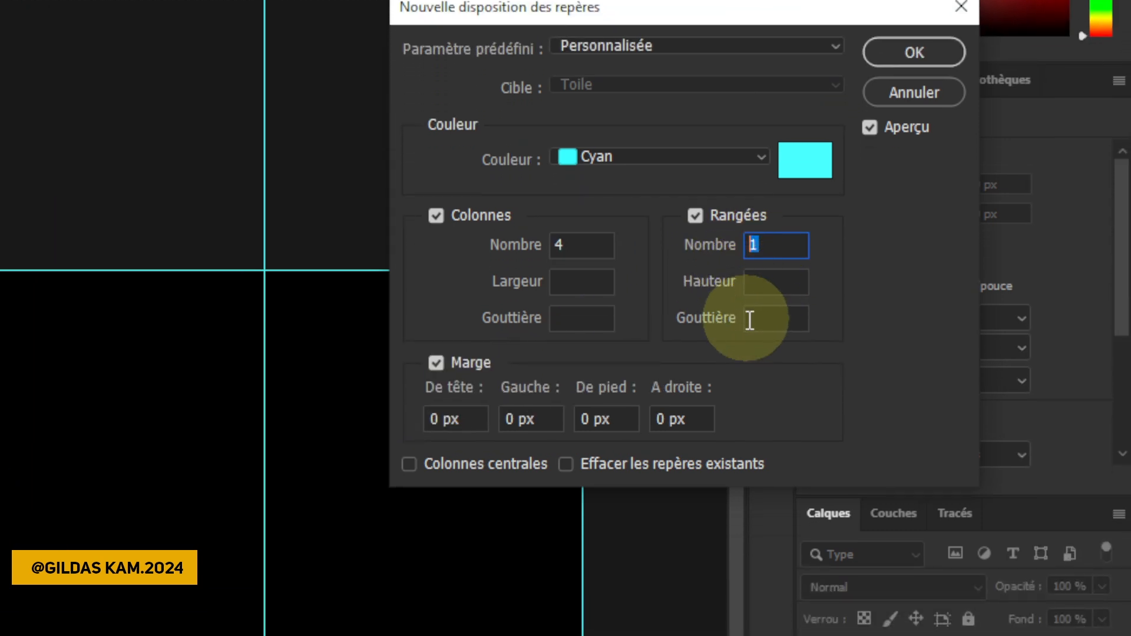
{"action": "type", "text": "3"}
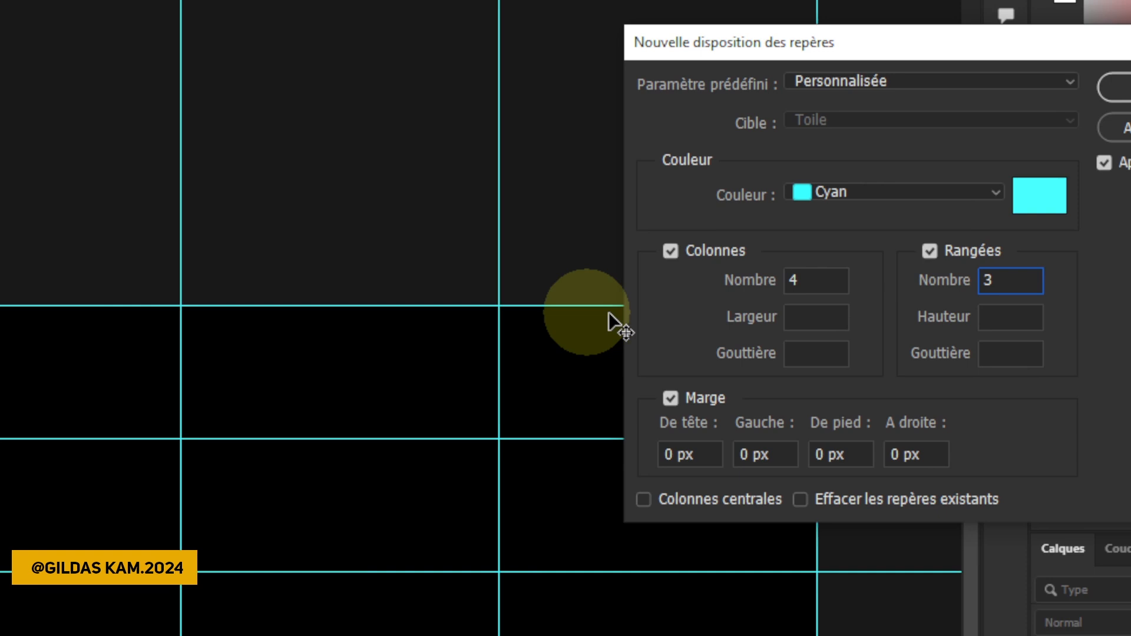
{"action": "double_click", "coordinate": [998, 282]}
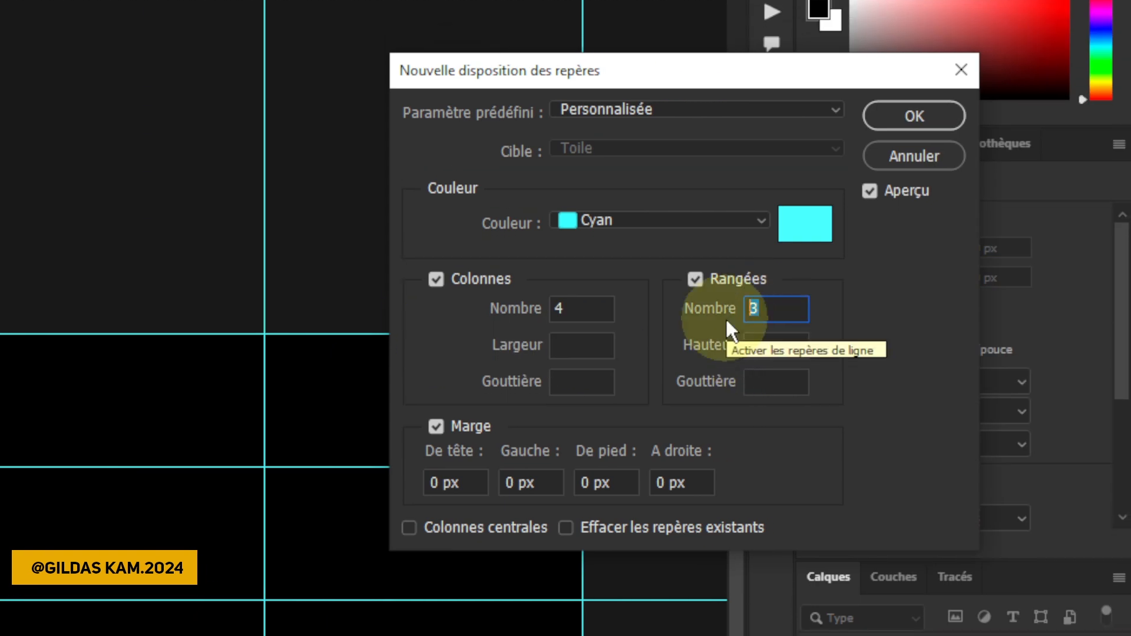
{"action": "type", "text": "1"}
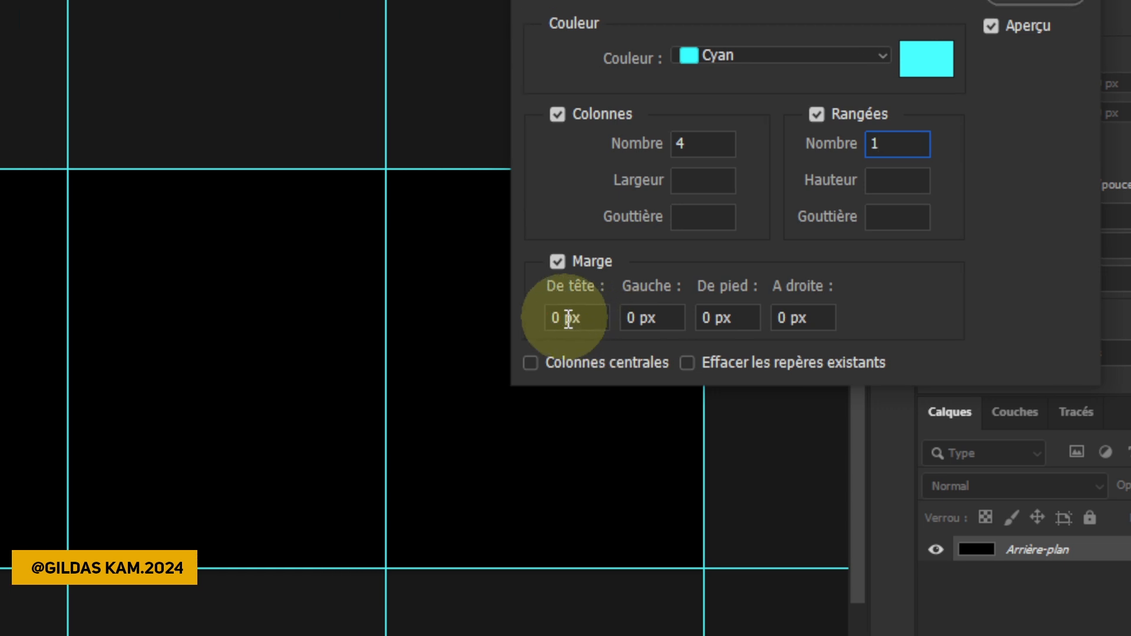
Set the guide layout's top and bottom margins to 250 px each.
{"action": "left_click", "coordinate": [569, 318]}
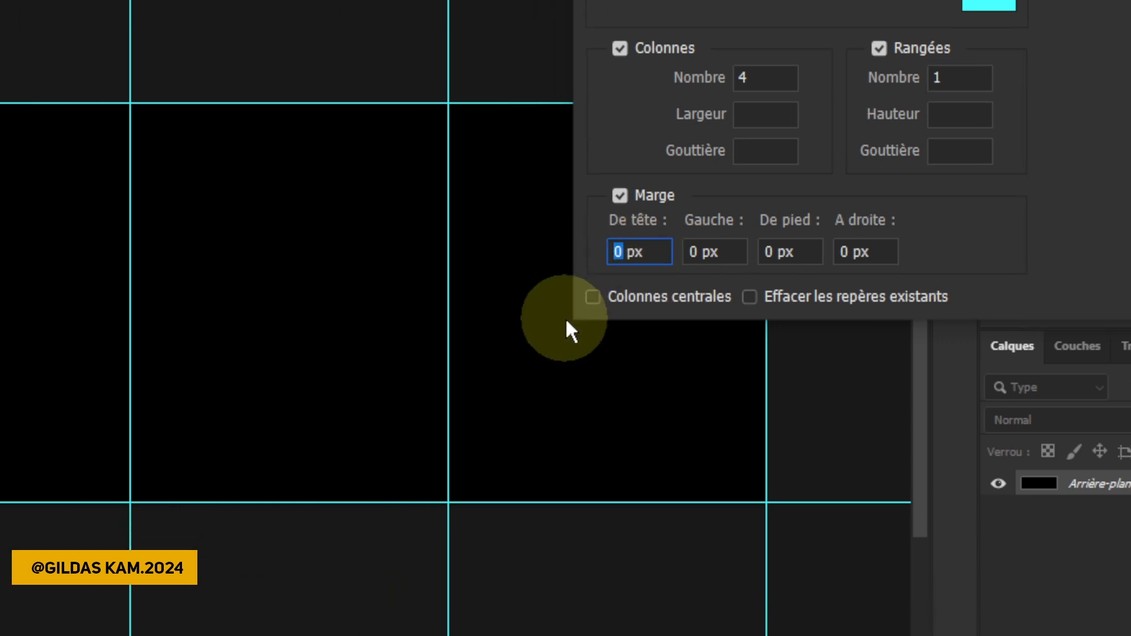
{"action": "type", "text": "150"}
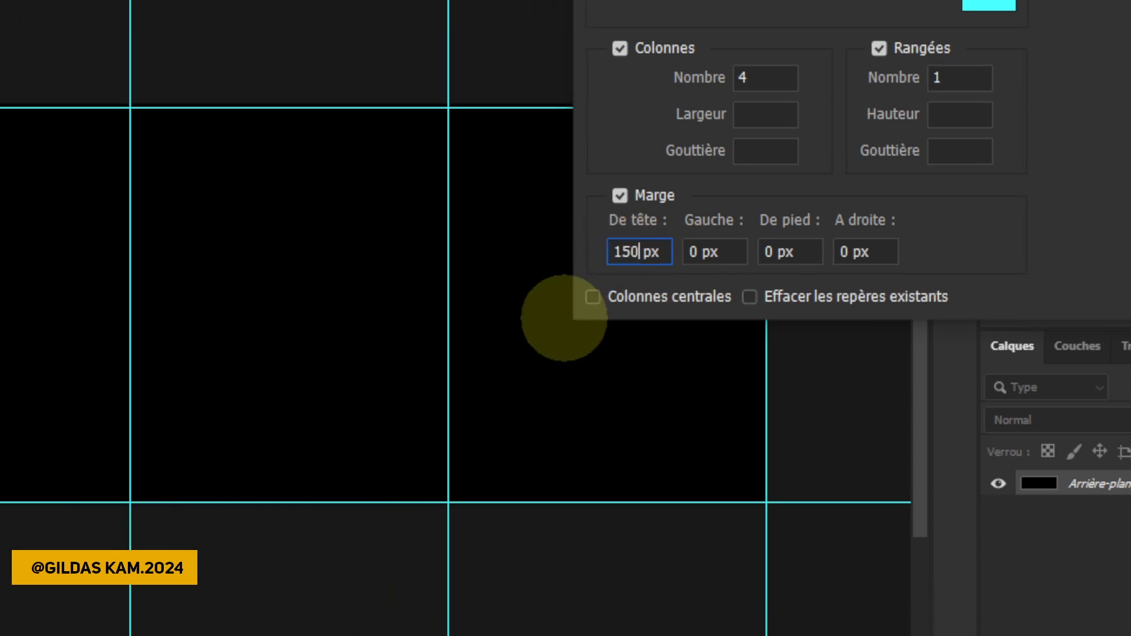
{"action": "key", "text": "Return"}
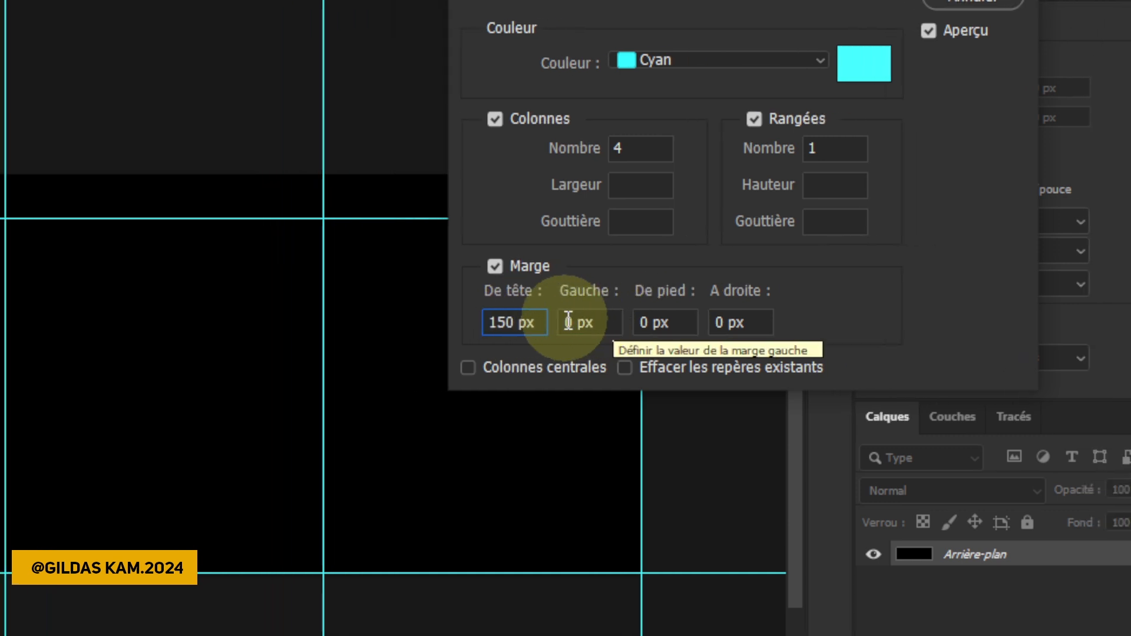
{"action": "left_click_drag", "start_coordinate": [568, 320], "coordinate": [515, 324]}
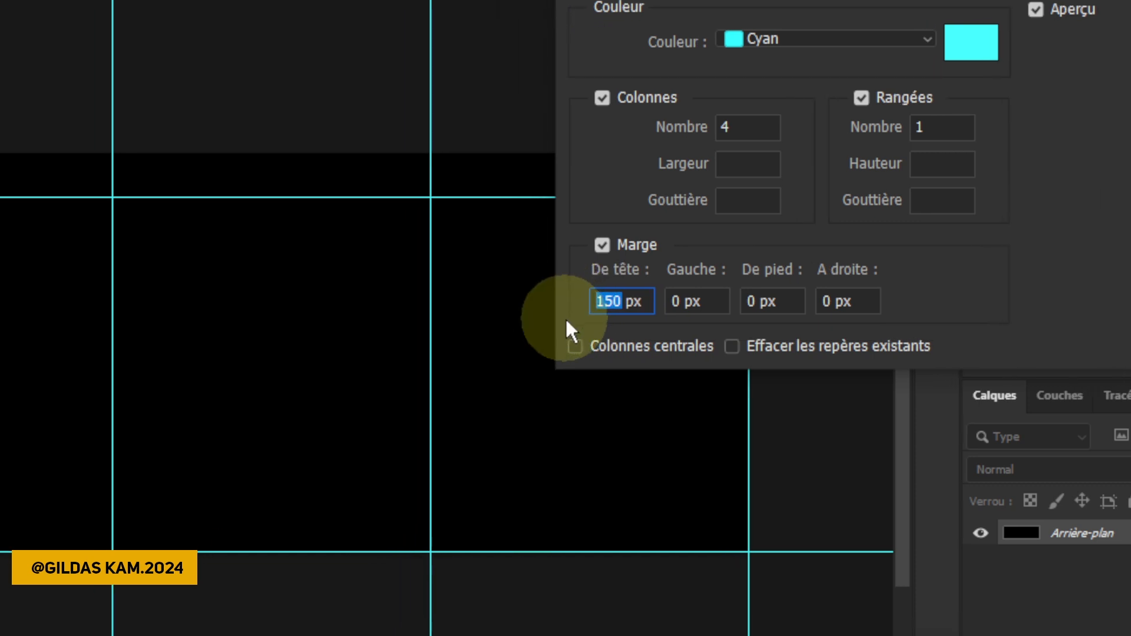
{"action": "type", "text": "250"}
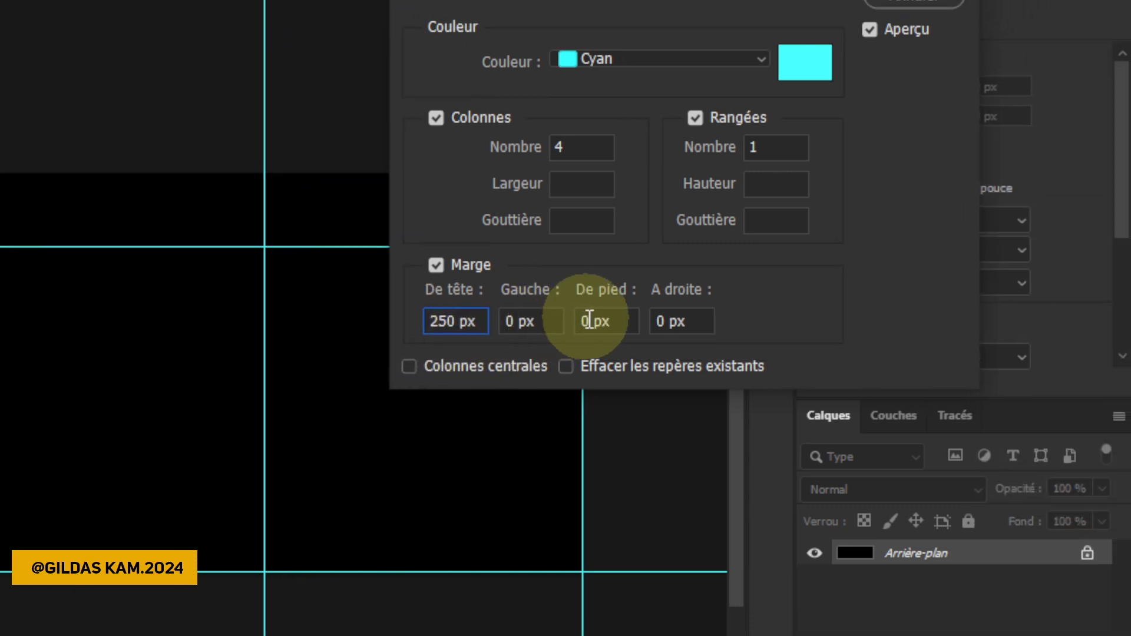
{"action": "double_click", "coordinate": [589, 320]}
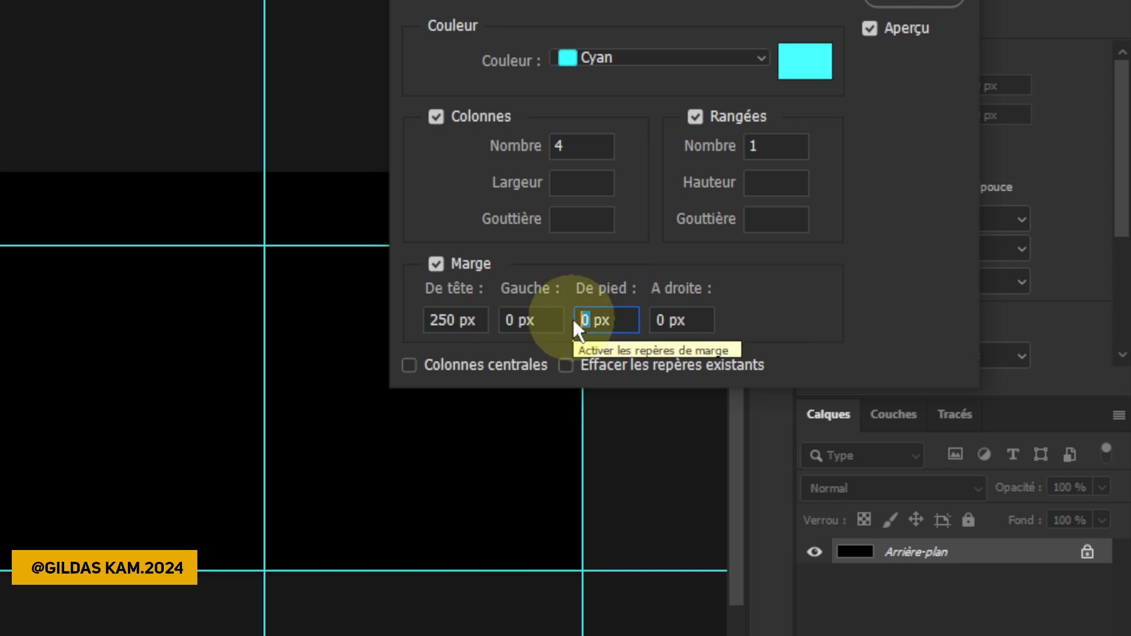
{"action": "type", "text": "250"}
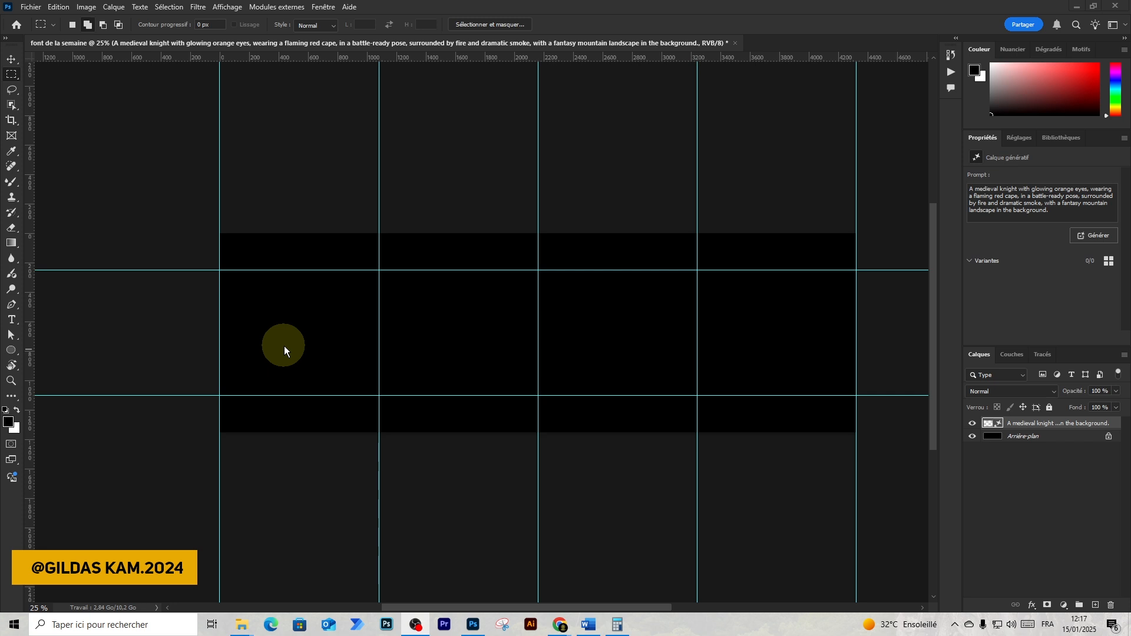
Switch to the ChatGPT conversation in Chrome and look back to the request containing the "Fontes da Semana" reference image.
{"action": "key", "text": "alt+Tab"}
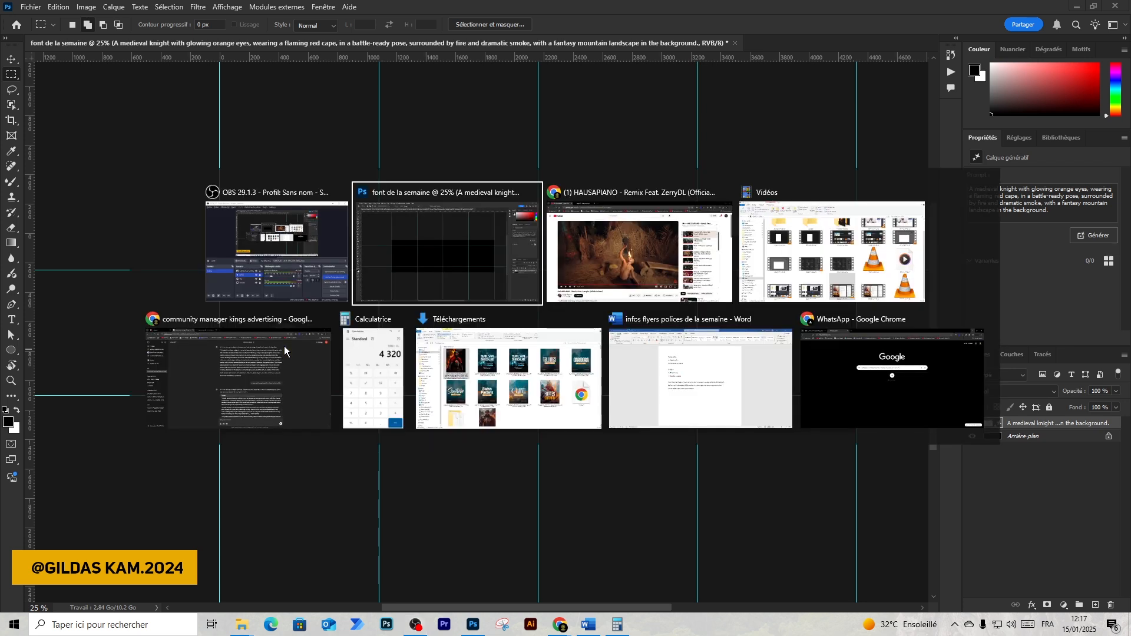
{"action": "key", "text": "Tab"}
{"action": "key", "text": "Tab"}
{"action": "key", "text": "Tab"}
{"action": "key", "text": "Tab"}
{"action": "key", "text": "Tab"}
{"action": "key", "text": "Tab"}
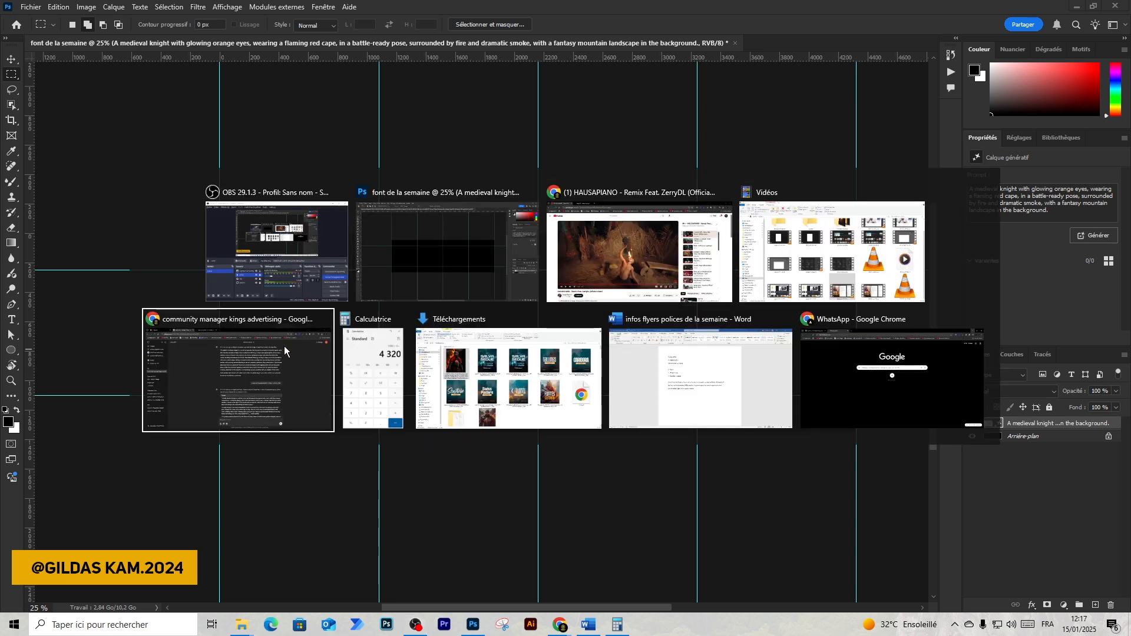
{"action": "key", "text": "Tab"}
{"action": "key", "text": "Tab"}
{"action": "key", "text": "Tab"}
{"action": "key", "text": "Tab"}
{"action": "key", "text": "Tab"}
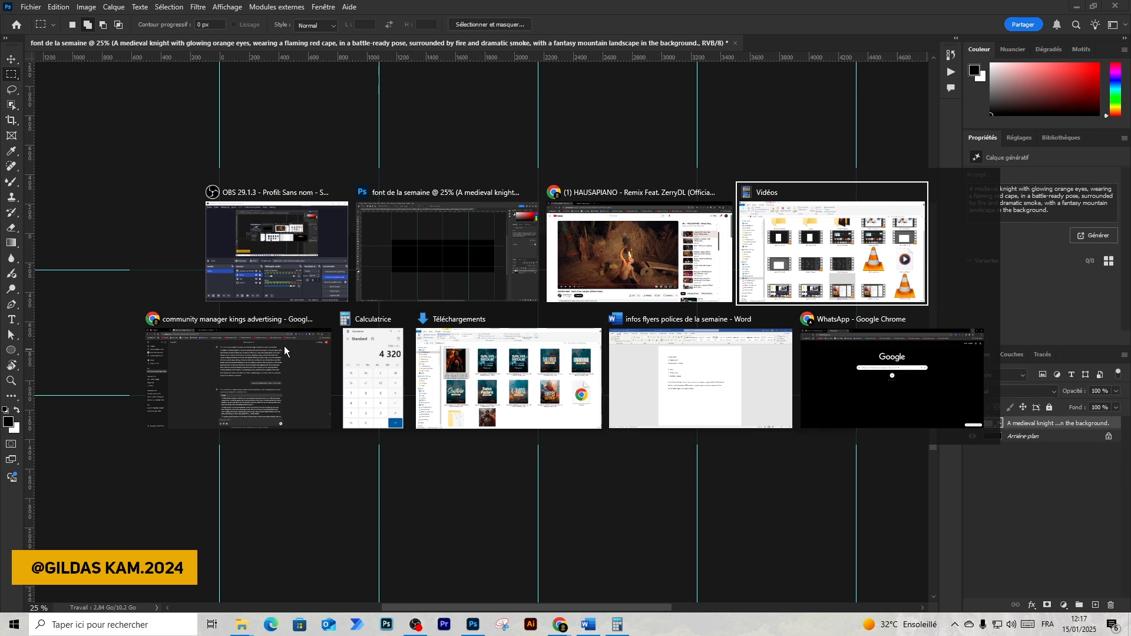
{"action": "scroll", "coordinate": [427, 293], "scroll_direction": "up", "scroll_amount": 3}
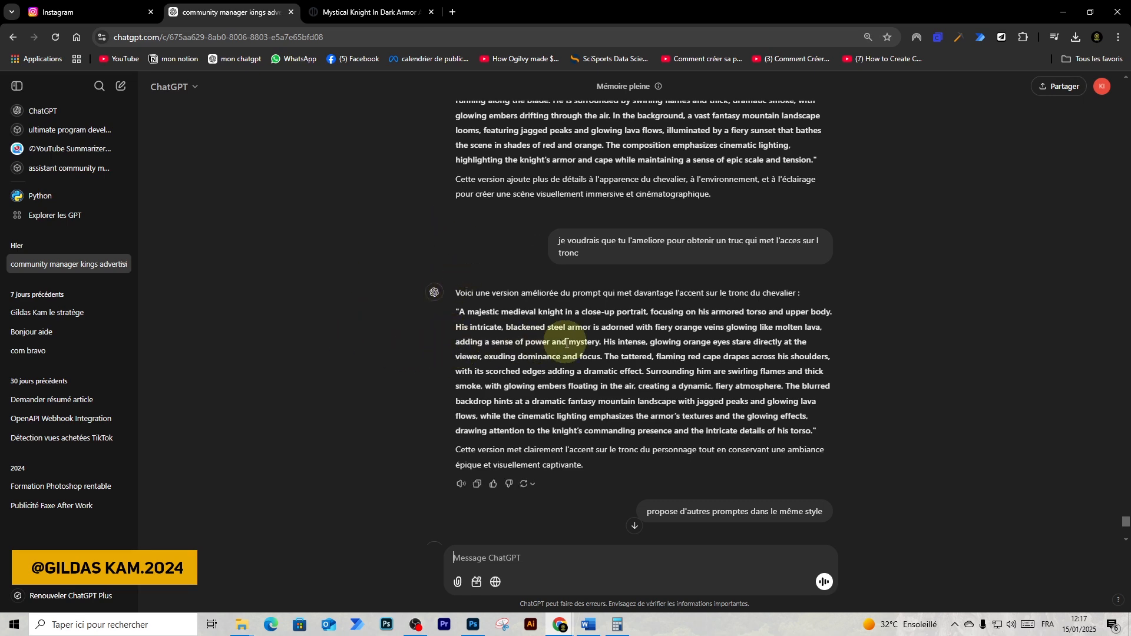
{"action": "scroll", "coordinate": [566, 343], "scroll_direction": "up", "scroll_amount": 2}
{"action": "scroll", "coordinate": [566, 347], "scroll_direction": "up", "scroll_amount": 4}
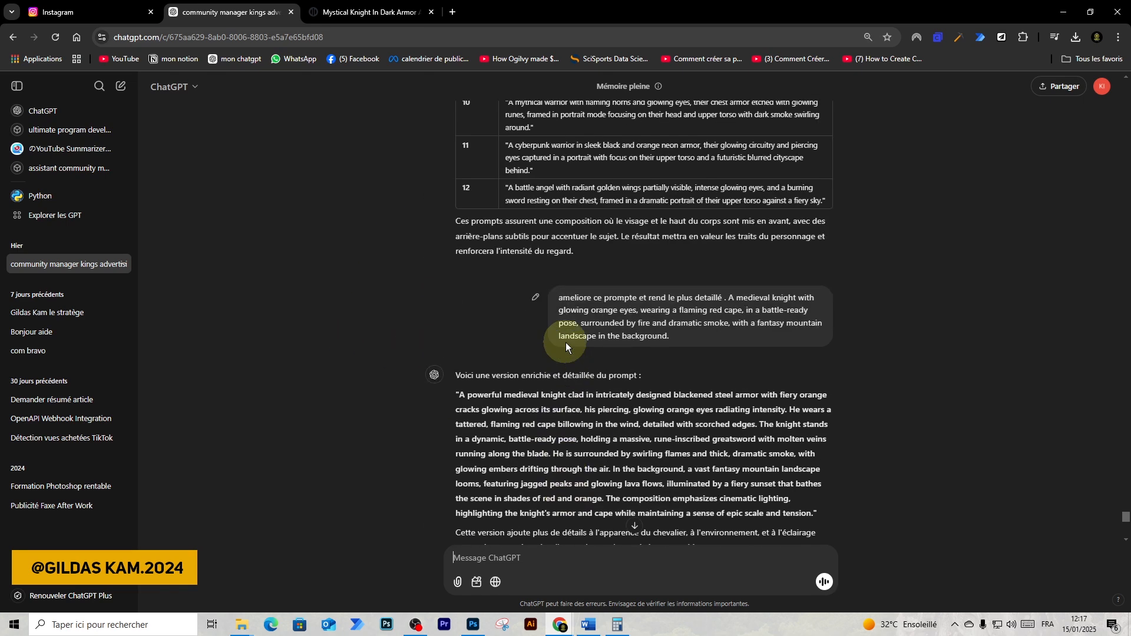
{"action": "scroll", "coordinate": [566, 346], "scroll_direction": "up", "scroll_amount": 3}
{"action": "scroll", "coordinate": [566, 342], "scroll_direction": "up", "scroll_amount": 10}
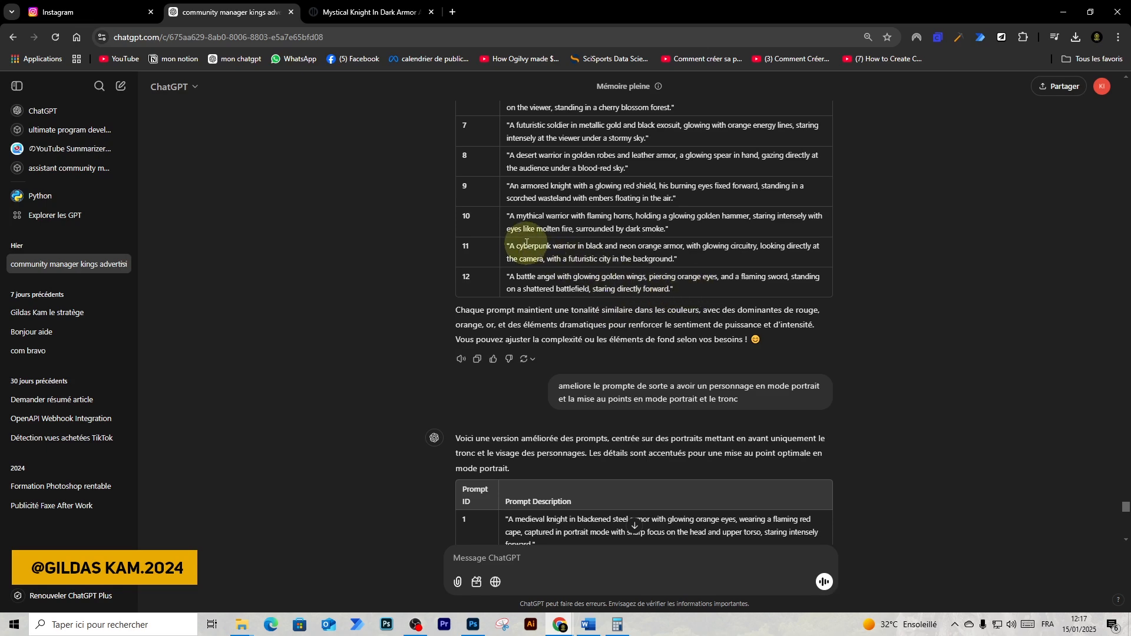
{"action": "scroll", "coordinate": [521, 240], "scroll_direction": "up", "scroll_amount": 3}
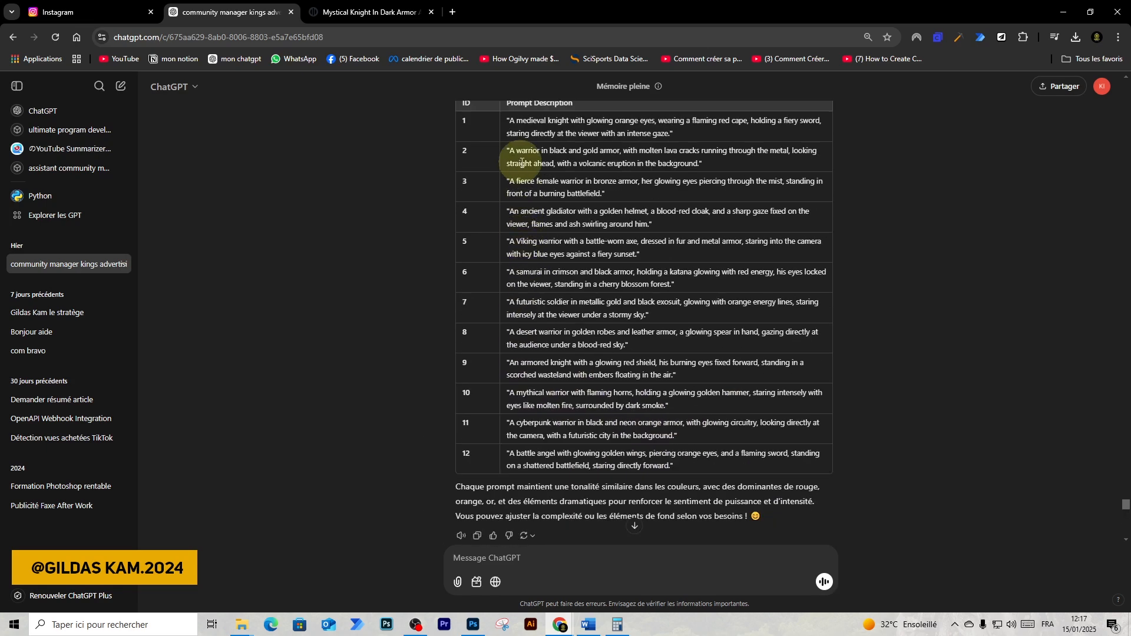
{"action": "scroll", "coordinate": [549, 307], "scroll_direction": "up", "scroll_amount": 15}
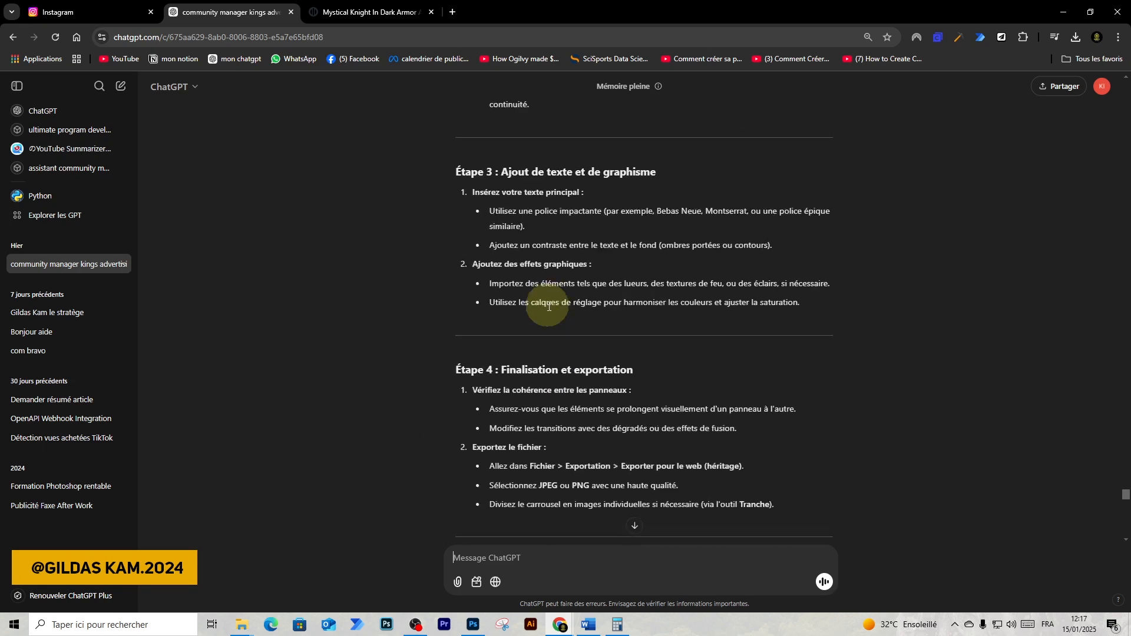
{"action": "scroll", "coordinate": [550, 309], "scroll_direction": "up", "scroll_amount": 15}
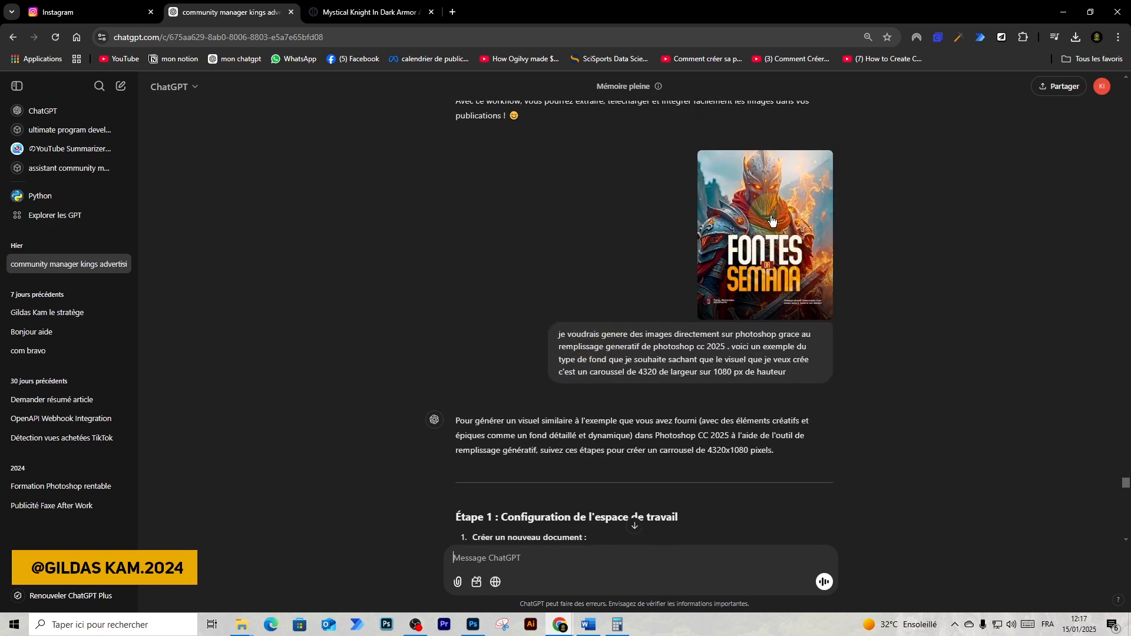
Read through the generative fill instructions, the example knight prompt and the improved close-up torso prompt in the conversation.
{"action": "scroll", "coordinate": [688, 284], "scroll_direction": "down", "scroll_amount": 1}
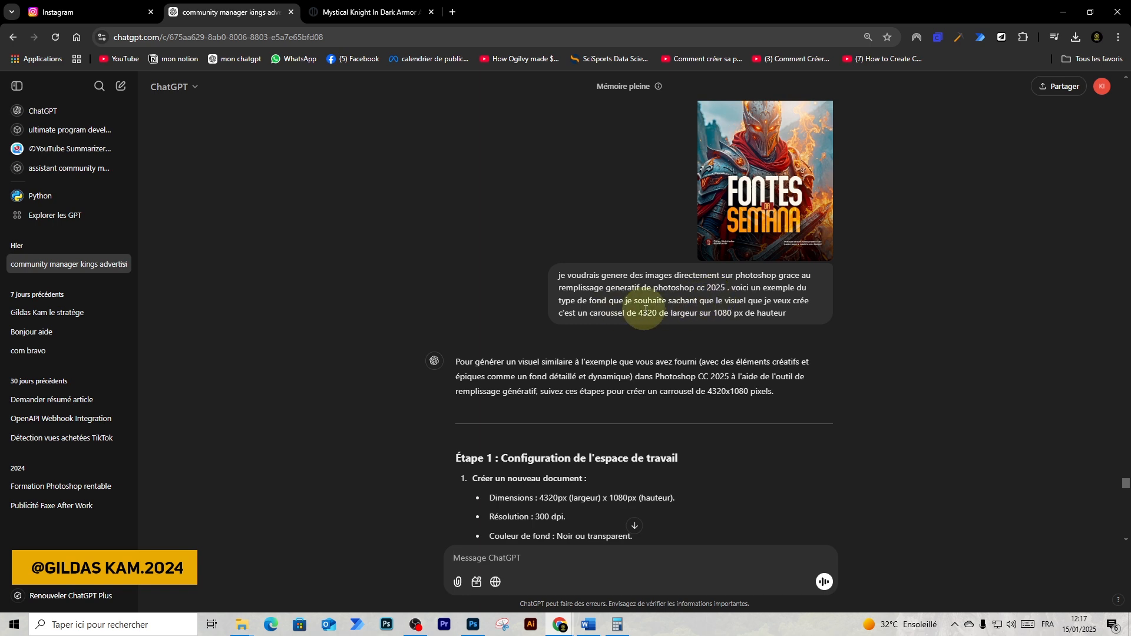
{"action": "scroll", "coordinate": [649, 327], "scroll_direction": "down", "scroll_amount": 10}
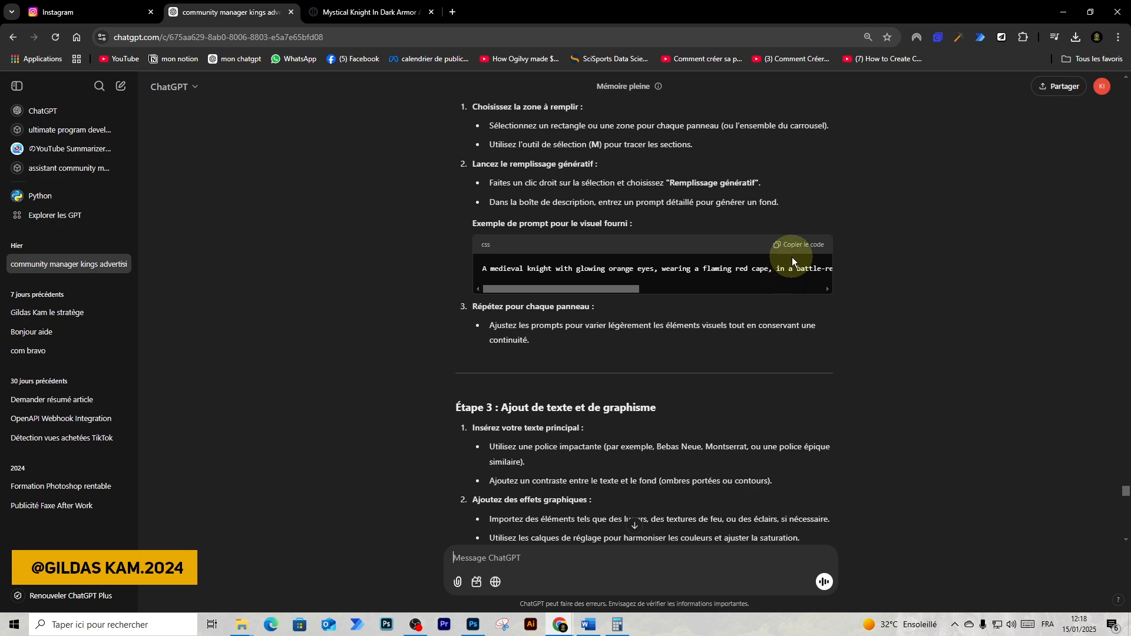
{"action": "scroll", "coordinate": [683, 309], "scroll_direction": "down", "scroll_amount": 1}
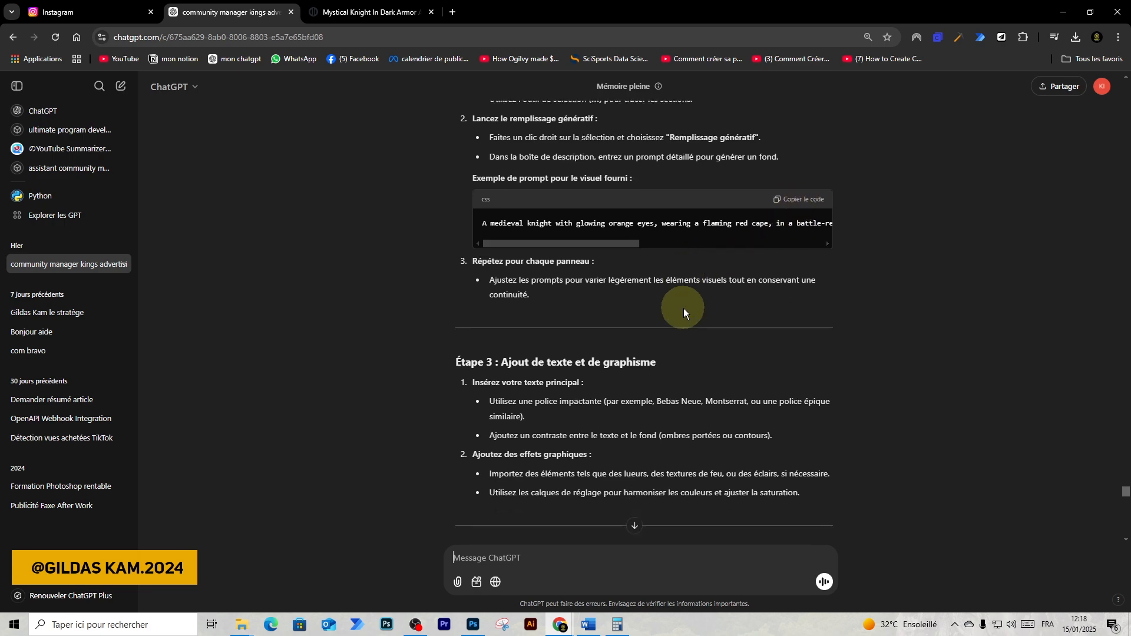
{"action": "scroll", "coordinate": [683, 309], "scroll_direction": "down", "scroll_amount": 20}
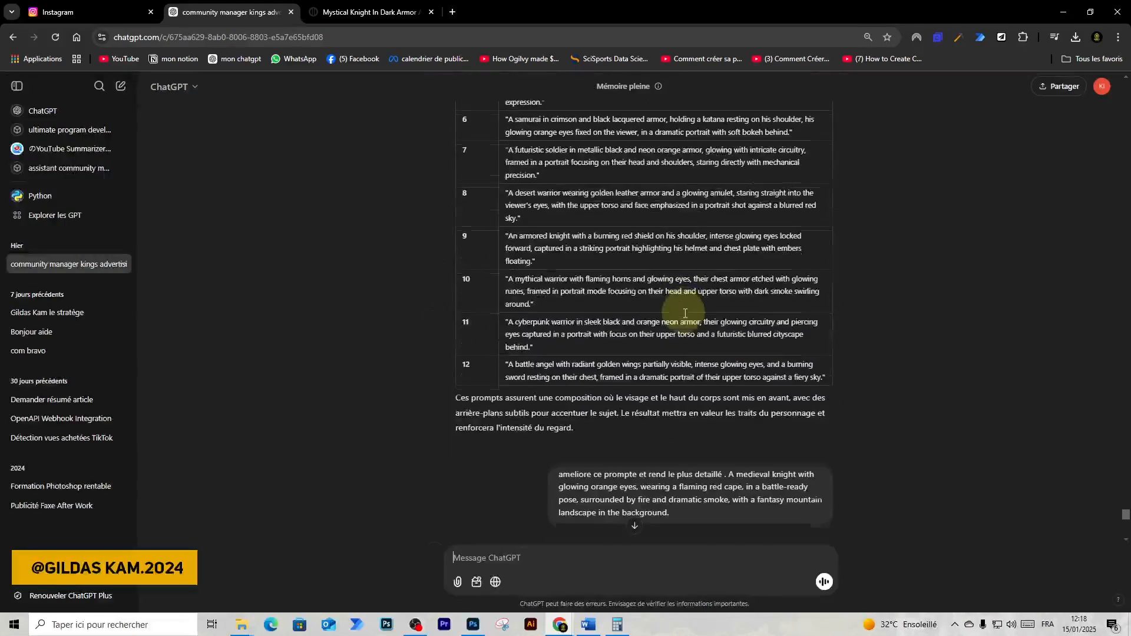
{"action": "scroll", "coordinate": [685, 313], "scroll_direction": "down", "scroll_amount": 15}
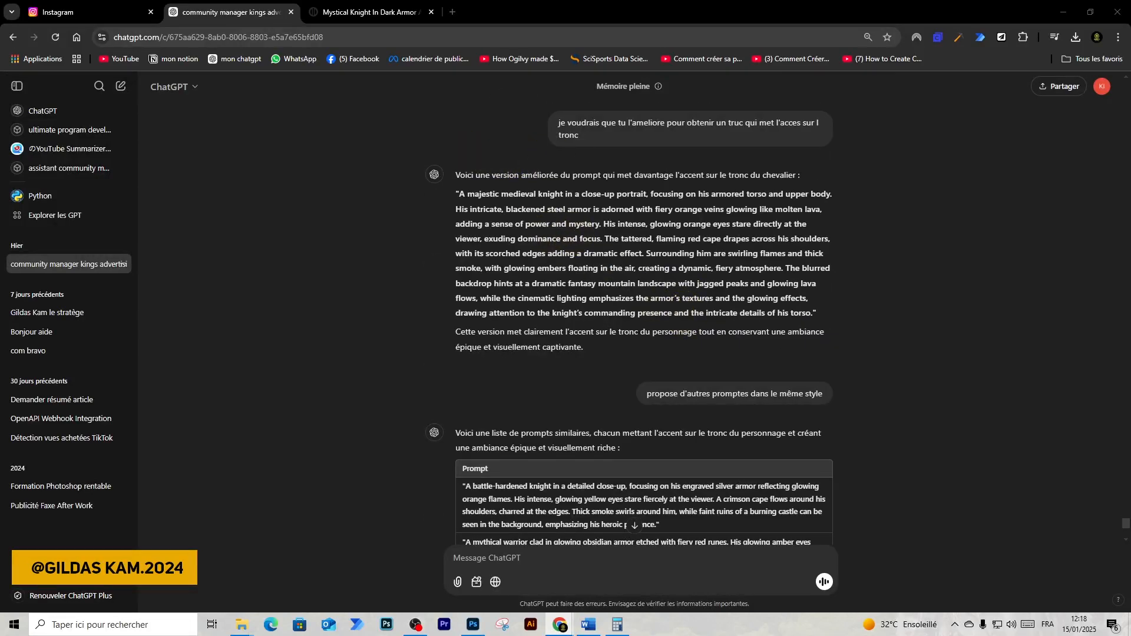
Bring the ImageFX window on screen, maximize it, and review the medieval knight prompt and generated images.
{"action": "left_click_drag", "start_coordinate": [1130, 152], "coordinate": [503, 137]}
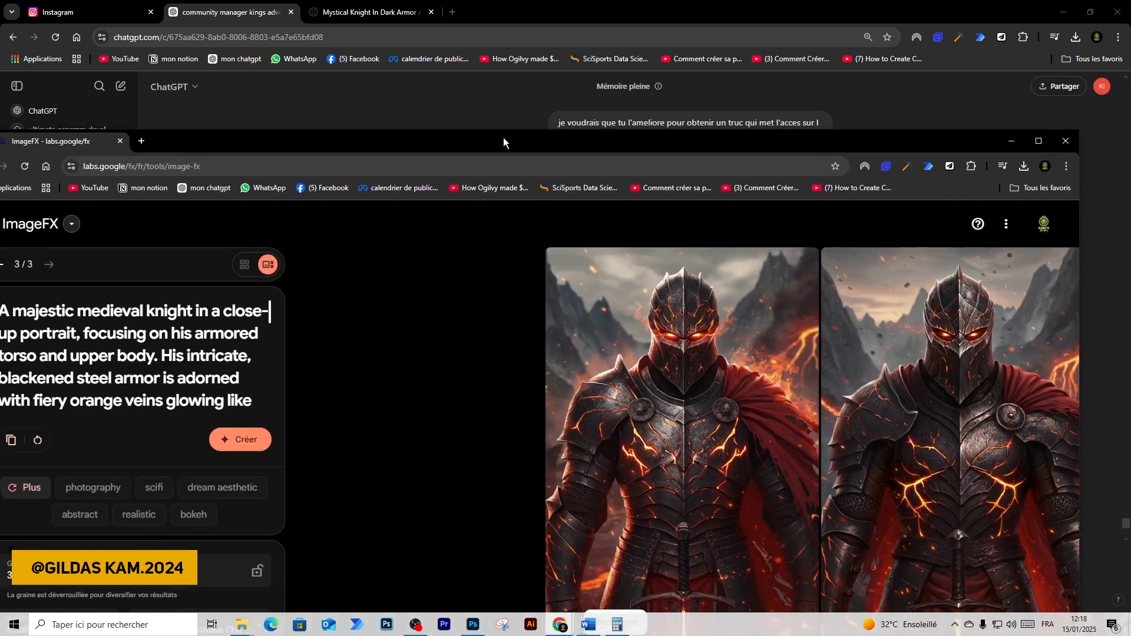
{"action": "left_click", "coordinate": [1039, 141]}
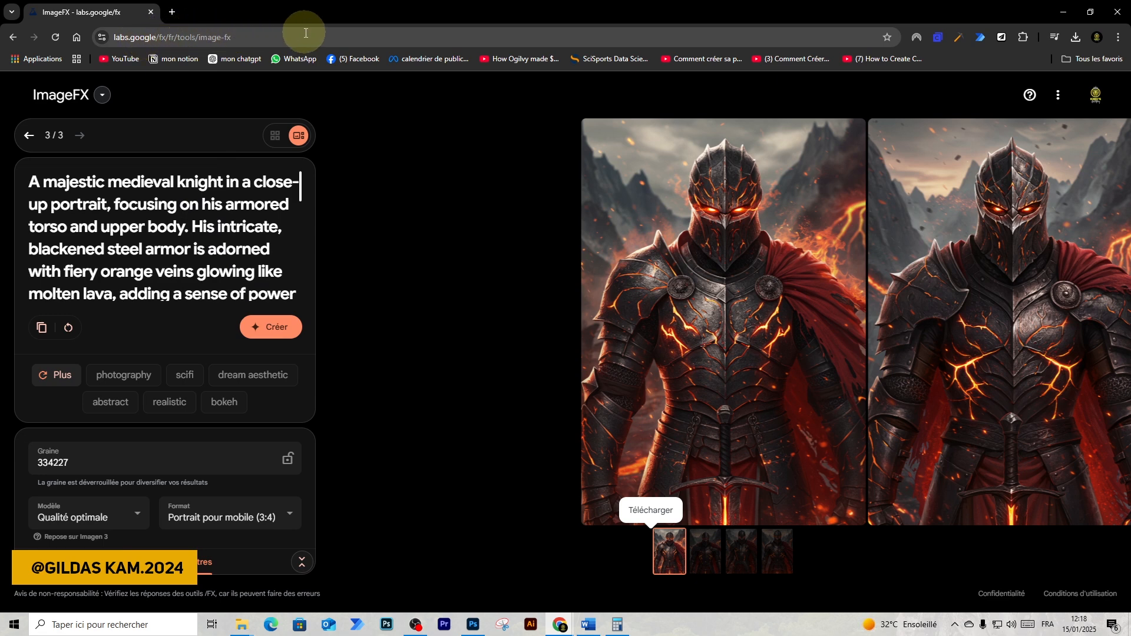
{"action": "scroll", "coordinate": [210, 270], "scroll_direction": "down", "scroll_amount": 5}
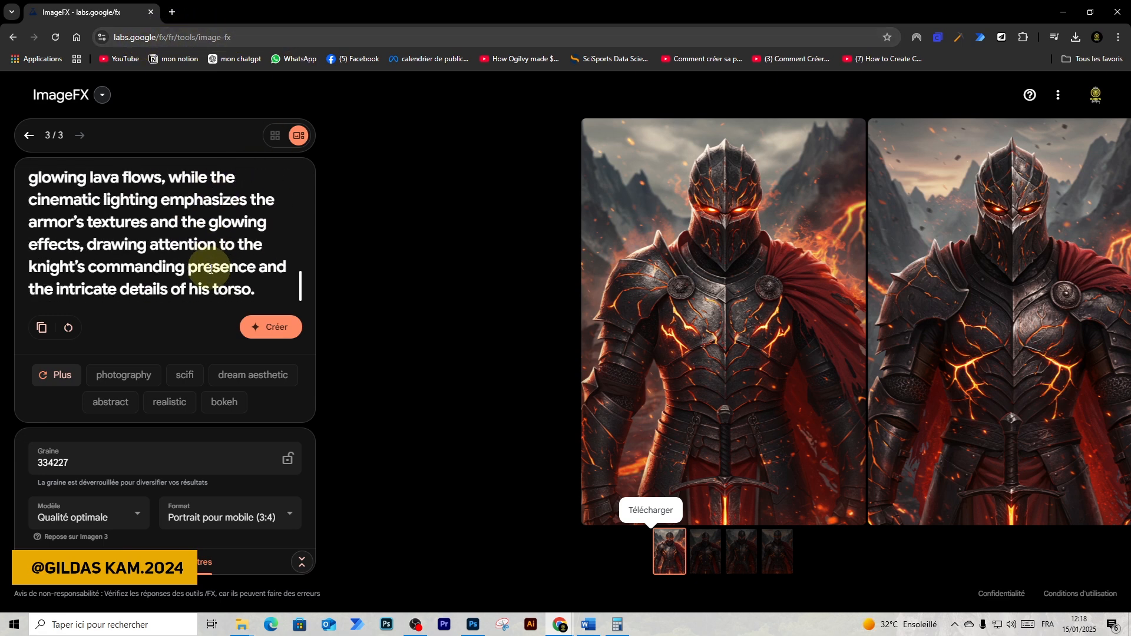
{"action": "scroll", "coordinate": [210, 269], "scroll_direction": "up", "scroll_amount": 5}
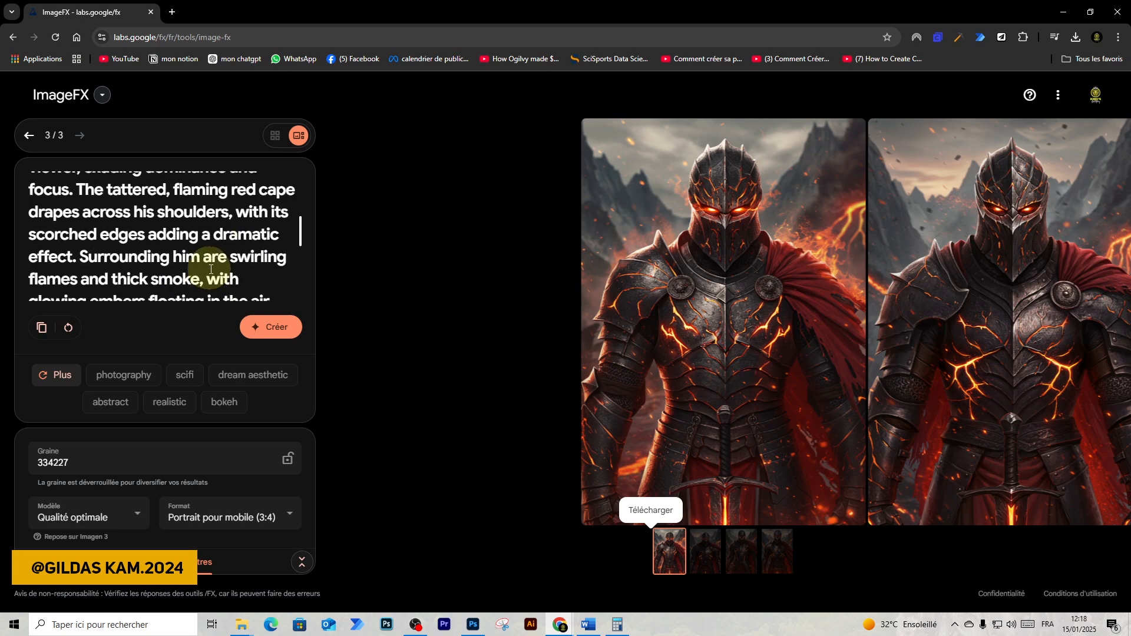
{"action": "mouse_move", "coordinate": [676, 397]}
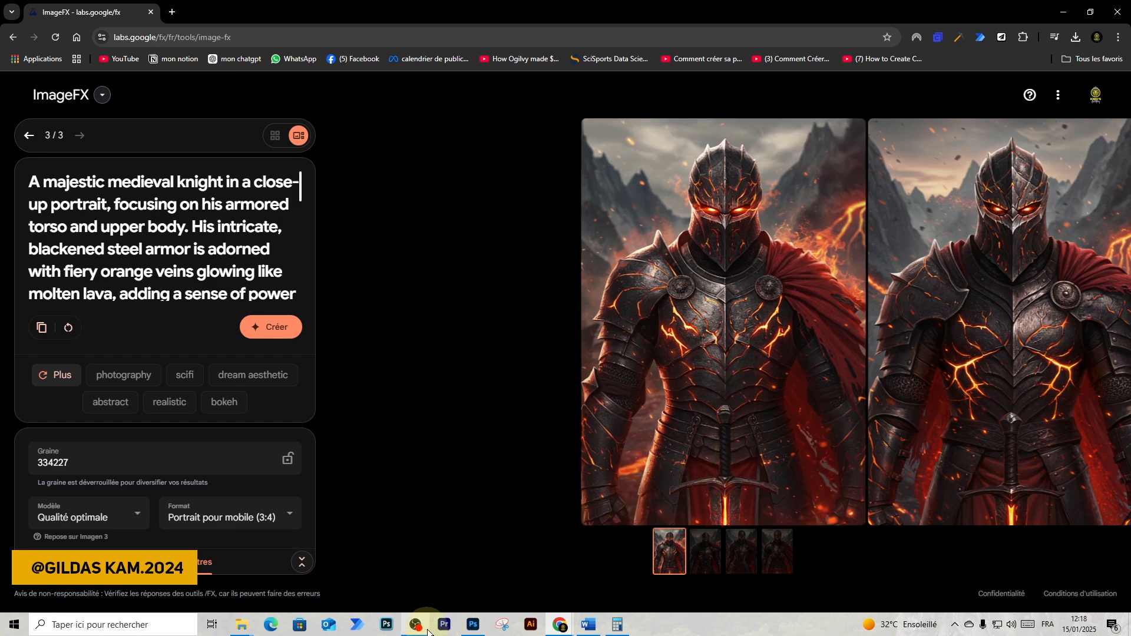
Switch to Photoshop and look at the generative layer's prompt and generation controls.
{"action": "left_click", "coordinate": [473, 625]}
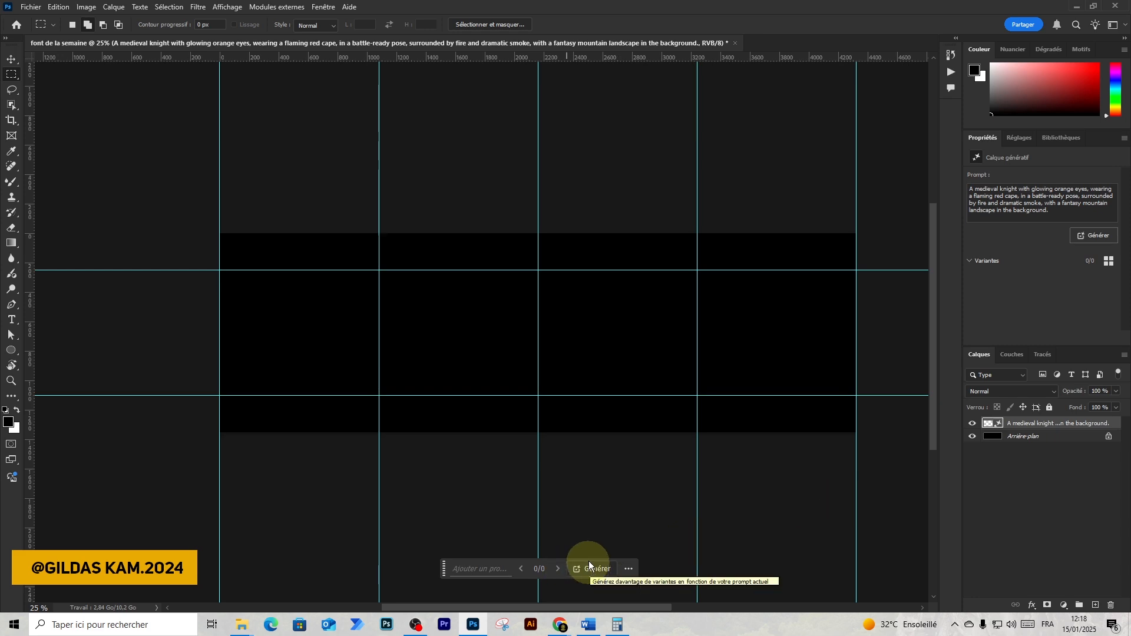
{"action": "left_click", "coordinate": [493, 568]}
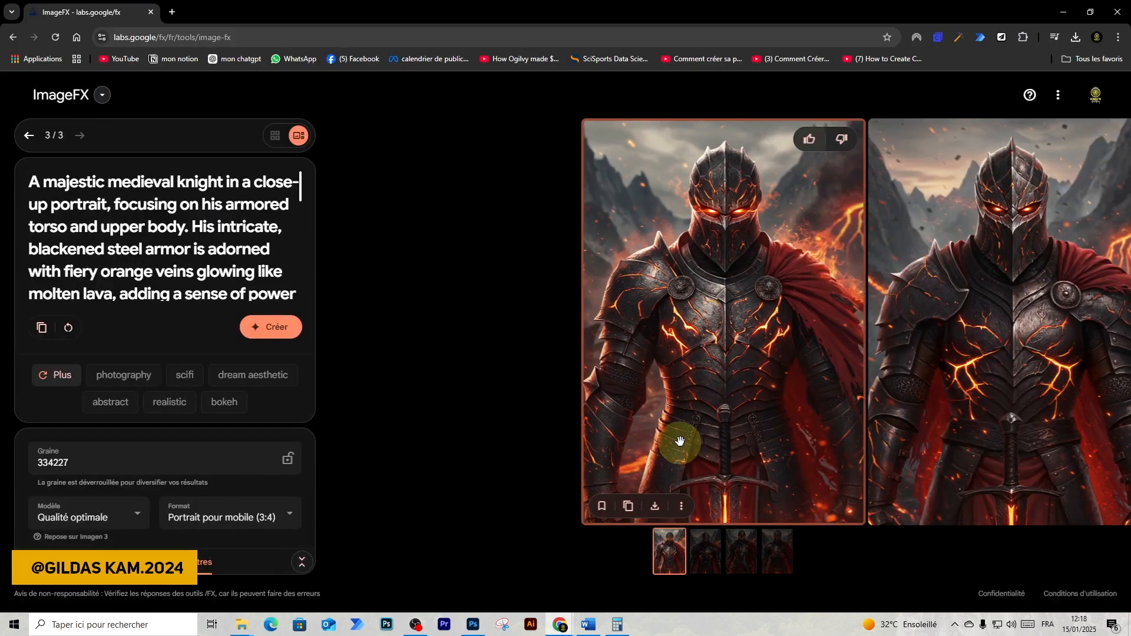
Download the first knight image from ImageFX and place the file image_fx_ (1) into the Photoshop carousel document.
{"action": "left_click", "coordinate": [655, 508]}
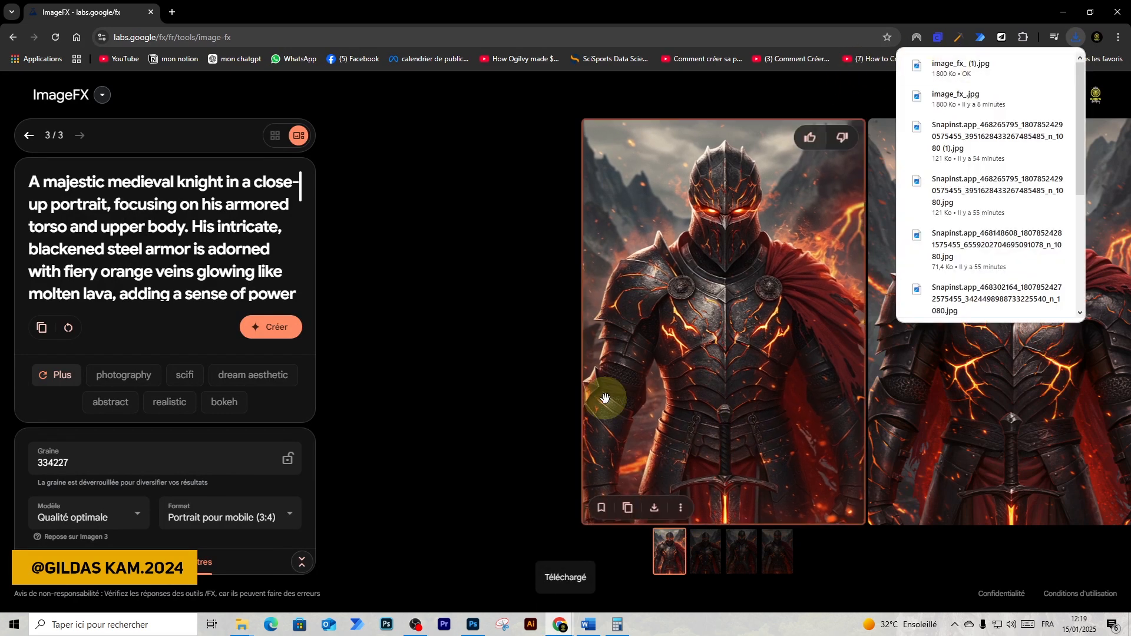
{"action": "left_click", "coordinate": [1032, 66]}
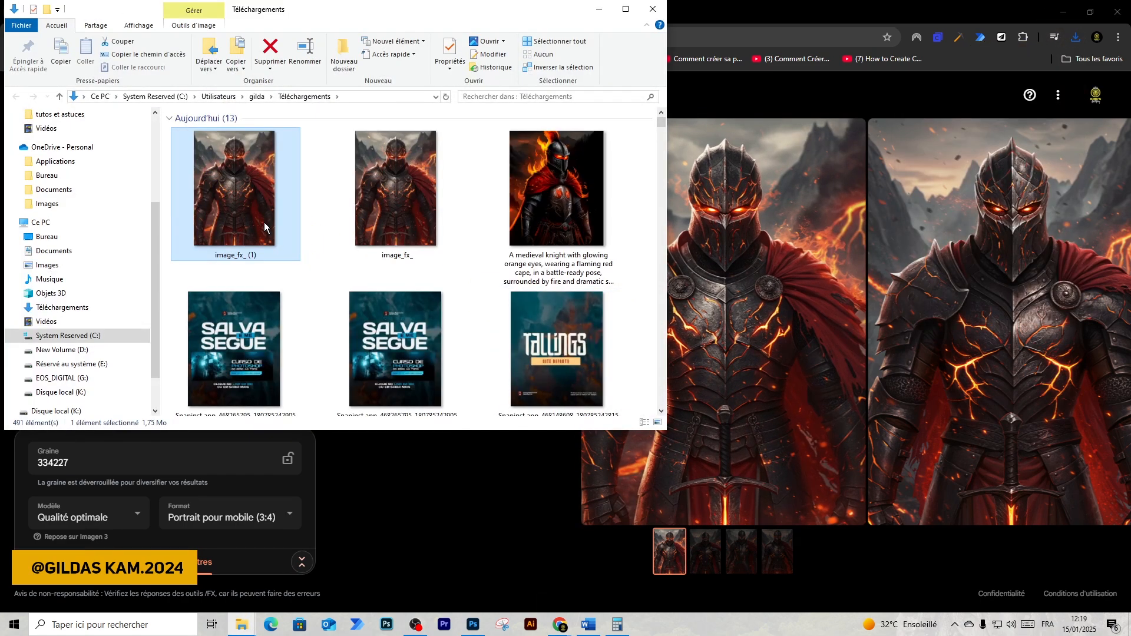
{"action": "left_click_drag", "start_coordinate": [264, 221], "coordinate": [425, 347]}
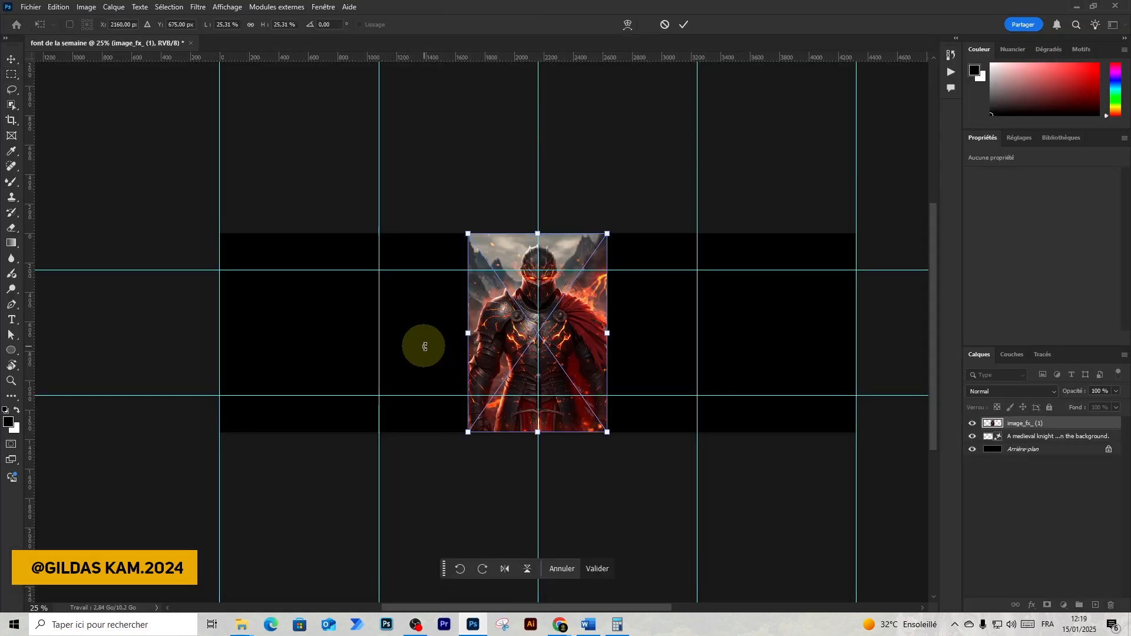
Move the knight image onto the first slide and scale it to about 1149 × 1641 px so it fills the slide.
{"action": "left_click_drag", "start_coordinate": [516, 339], "coordinate": [476, 343]}
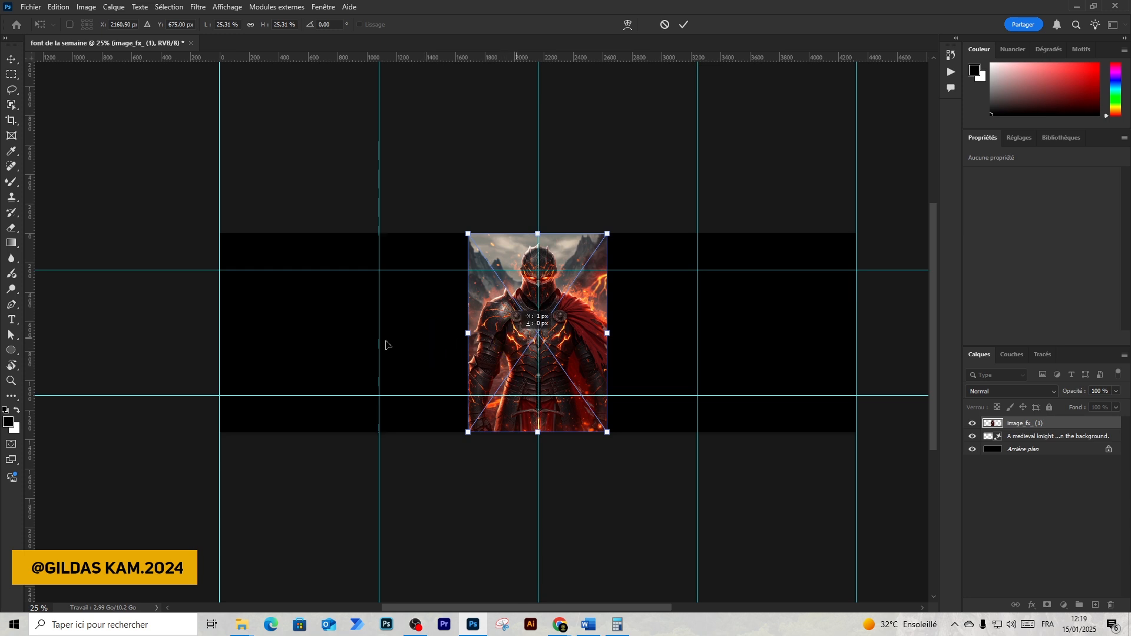
{"action": "left_click_drag", "start_coordinate": [340, 345], "coordinate": [271, 340]}
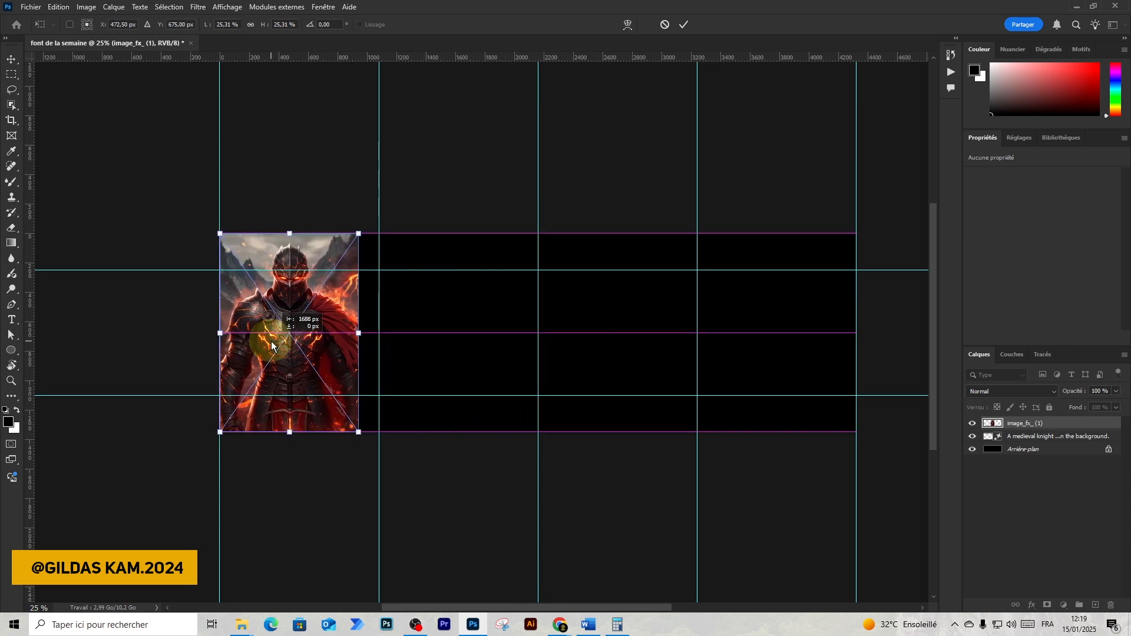
{"action": "left_click_drag", "start_coordinate": [357, 232], "coordinate": [384, 221]}
{"action": "left_click_drag", "start_coordinate": [357, 329], "coordinate": [365, 349]}
{"action": "left_click", "coordinate": [684, 24]}
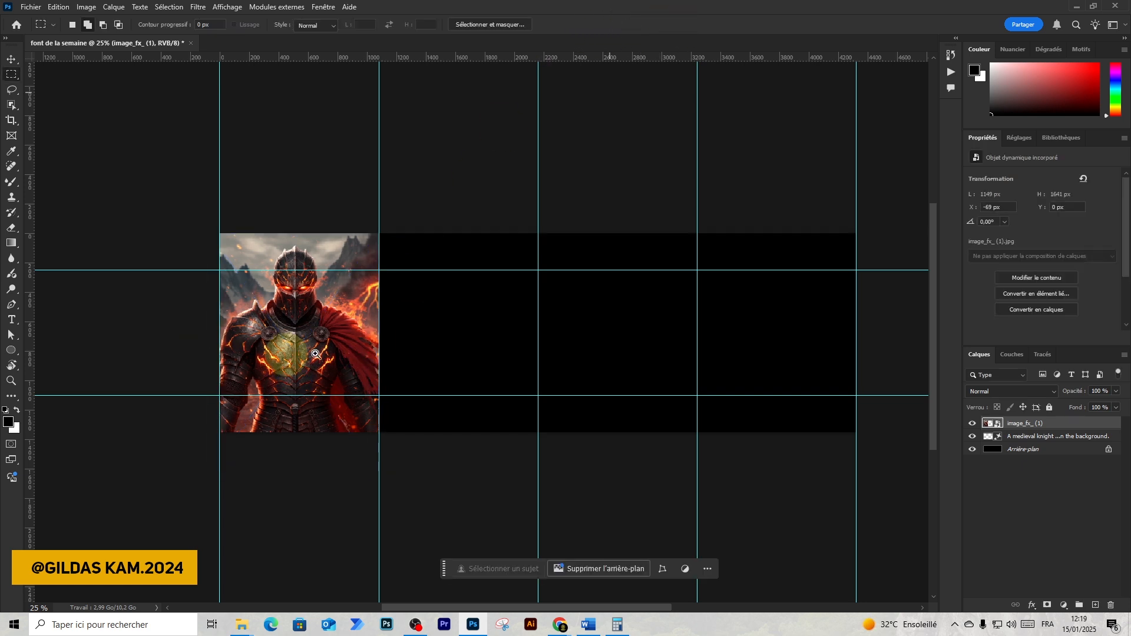
{"action": "left_click", "coordinate": [316, 353]}
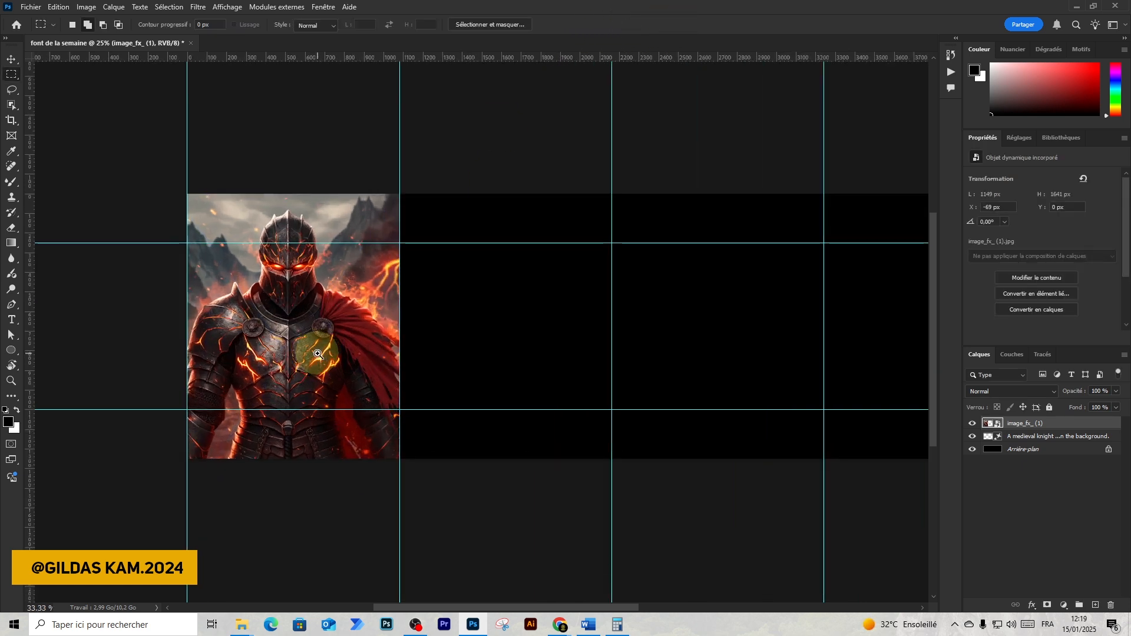
{"action": "left_click", "coordinate": [317, 354]}
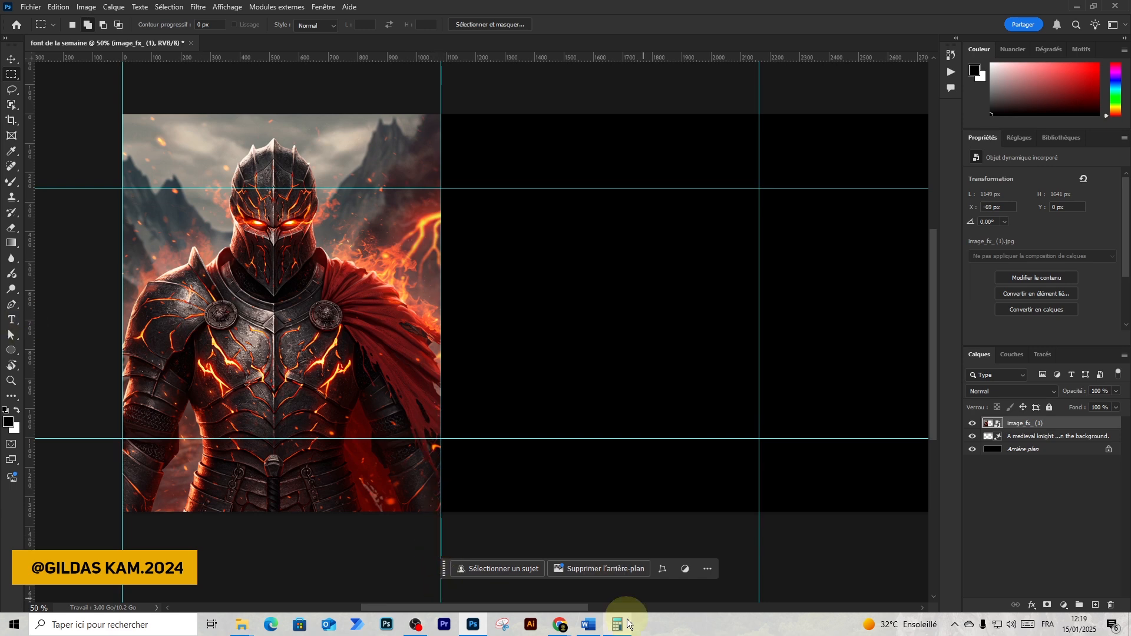
Switch to the Word notes and replace the first line with "Police", "De la" and "Semaine" on three separate lines.
{"action": "left_click", "coordinate": [589, 625]}
{"action": "left_click_drag", "start_coordinate": [448, 171], "coordinate": [353, 167]}
{"action": "type", "text": "Po"}
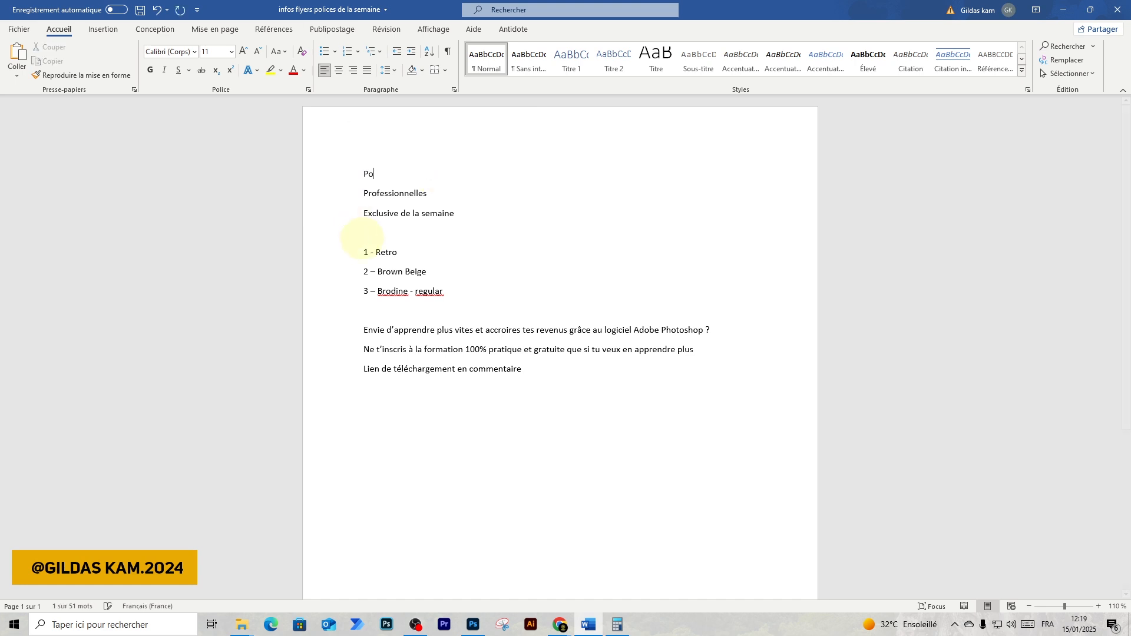
{"action": "type", "text": "lice de"}
{"action": "key", "text": "Return"}
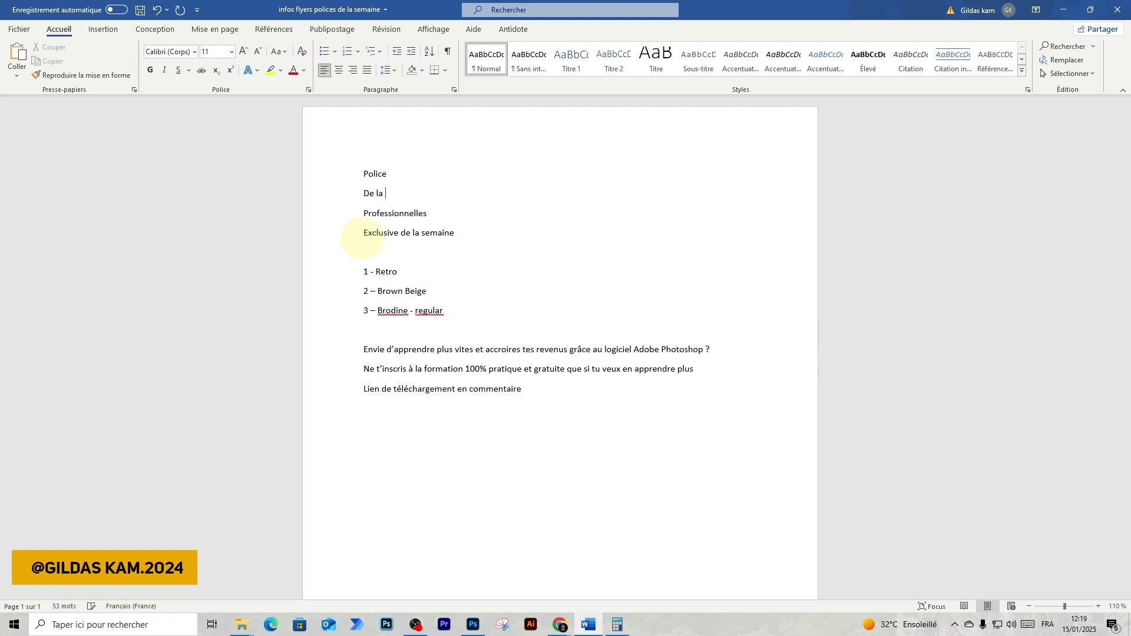
{"action": "key", "text": "Return"}
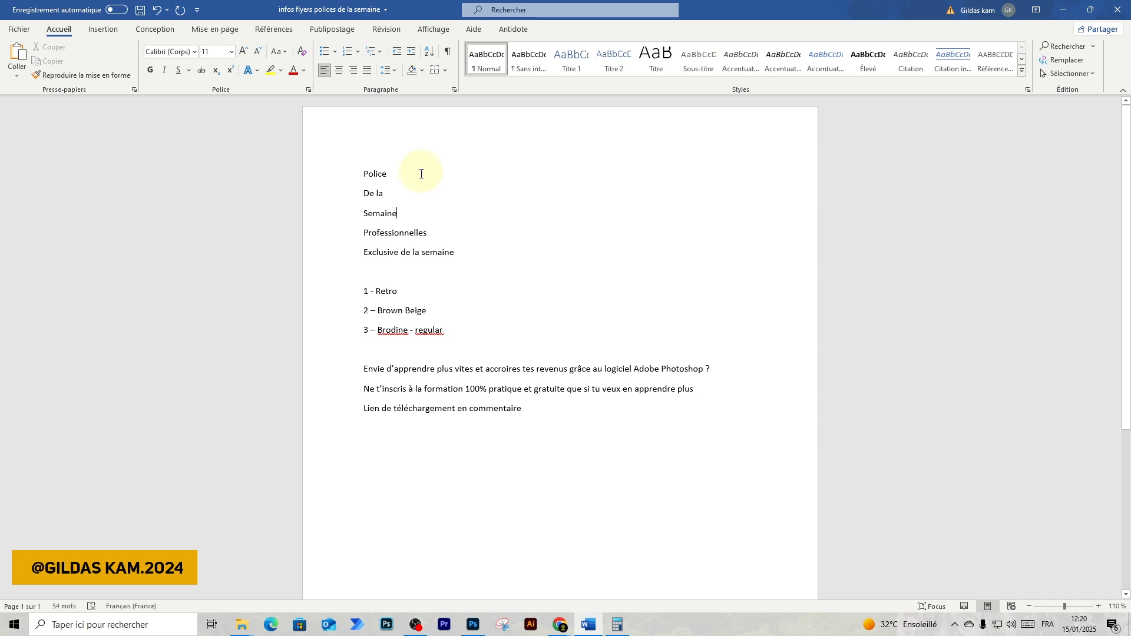
Copy "Police" from the Word notes and paste it as a new text layer on the knight's chest in Photoshop.
{"action": "left_click", "coordinate": [344, 173]}
{"action": "key", "text": "ctrl+c"}
{"action": "key", "text": "alt+Tab"}
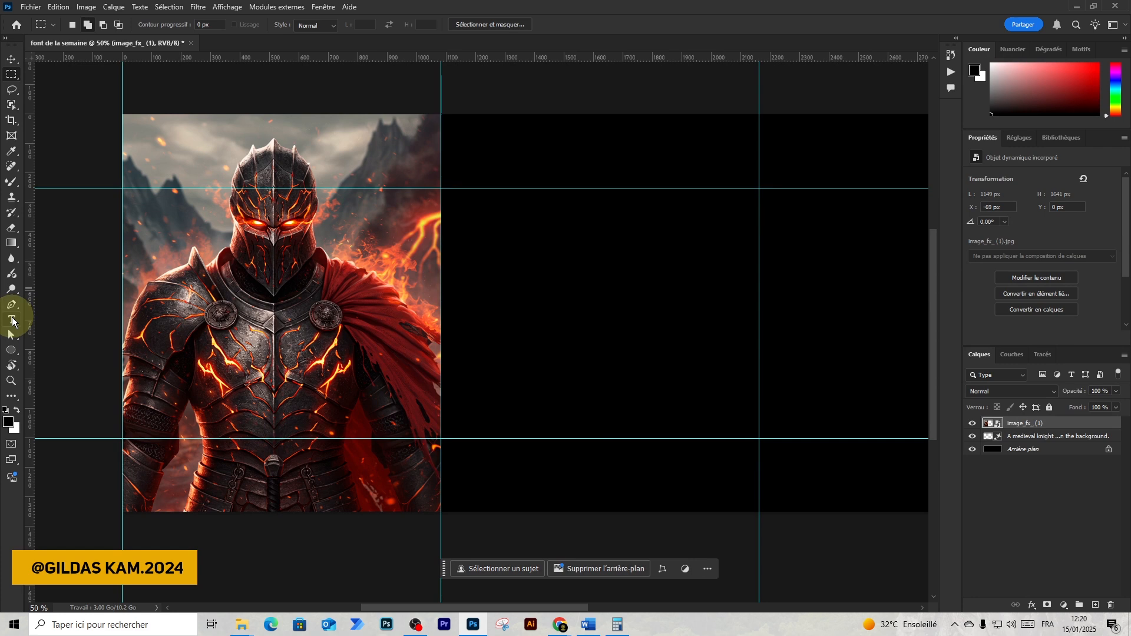
{"action": "left_click", "coordinate": [12, 321]}
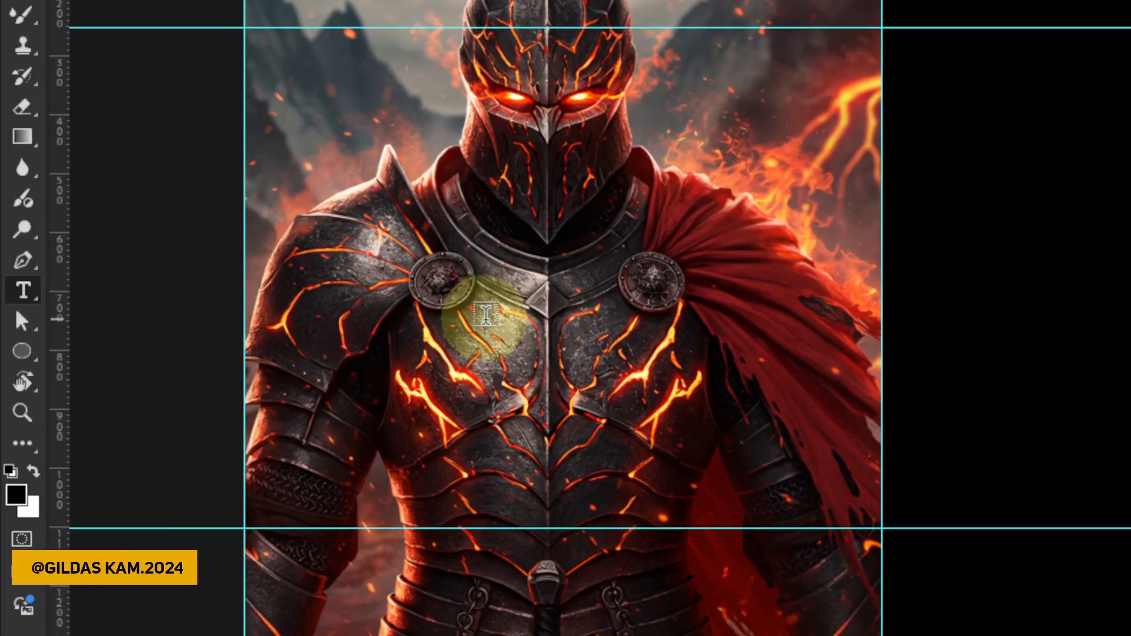
{"action": "left_click", "coordinate": [486, 315]}
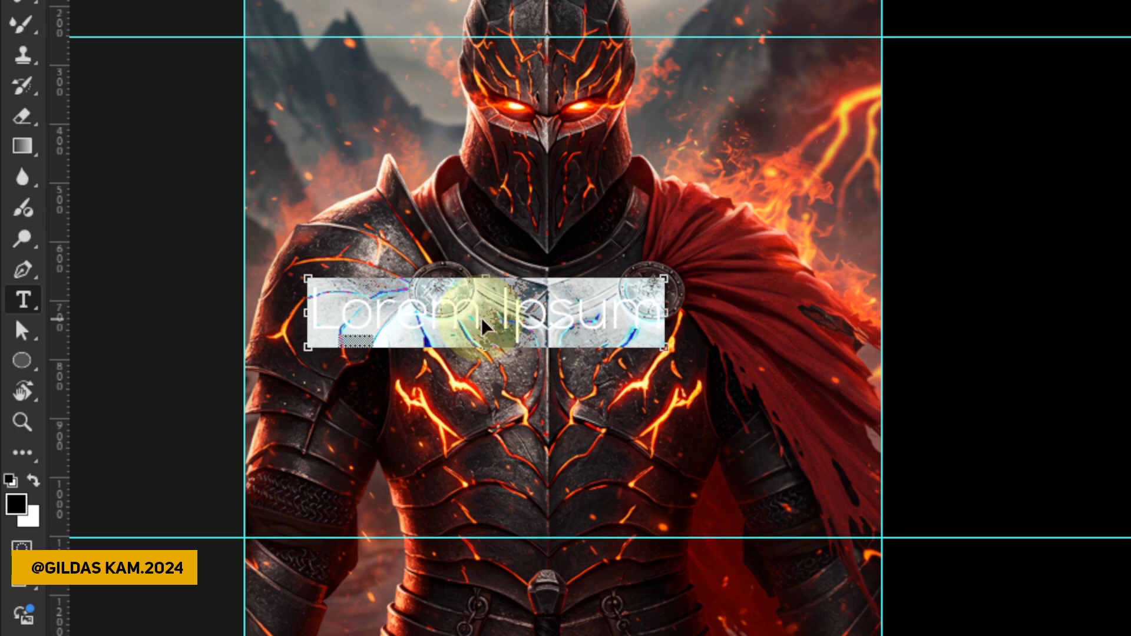
{"action": "key", "text": "ctrl+v"}
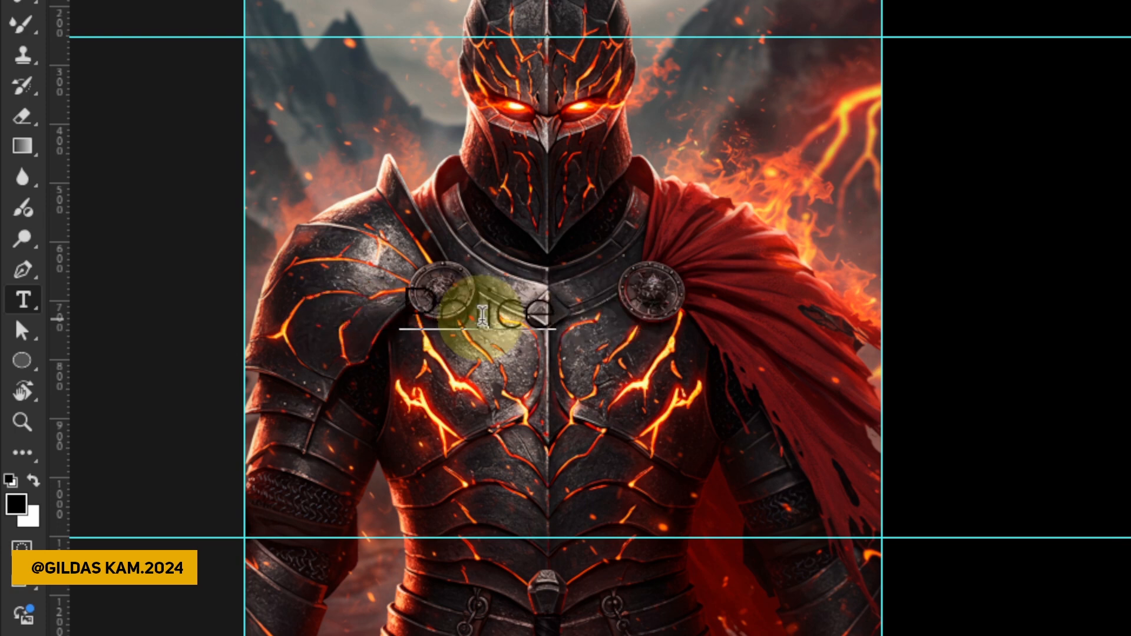
Set the colour of the "Police" text to near-white with 0% saturation and 99% brightness.
{"action": "key", "text": "ctrl"}
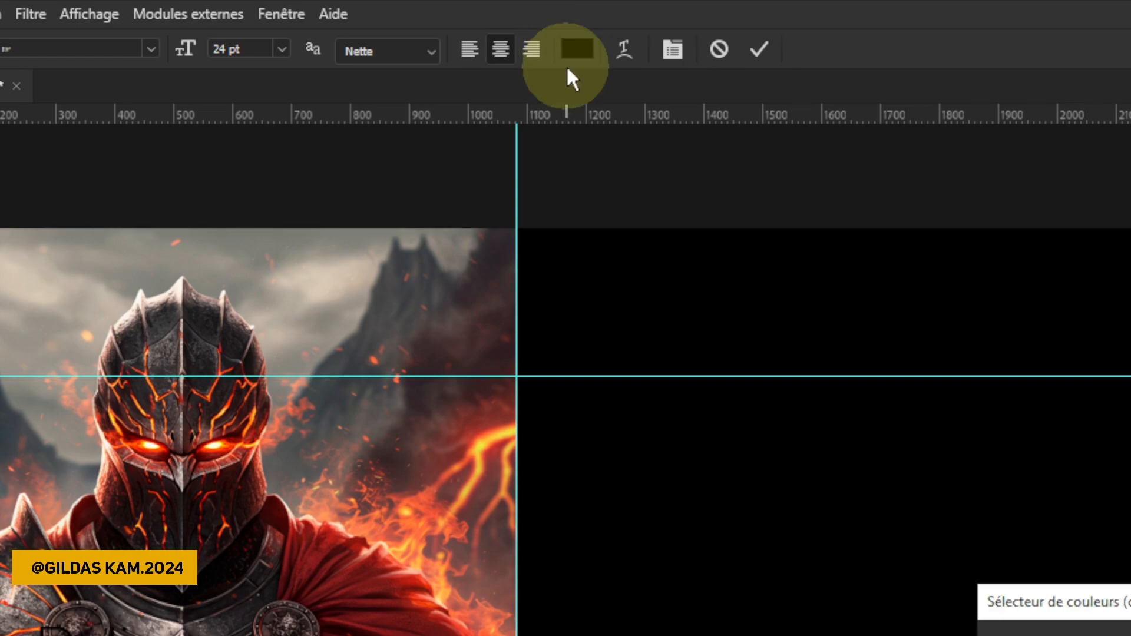
{"action": "left_click", "coordinate": [567, 68]}
{"action": "left_click_drag", "start_coordinate": [594, 398], "coordinate": [567, 319]}
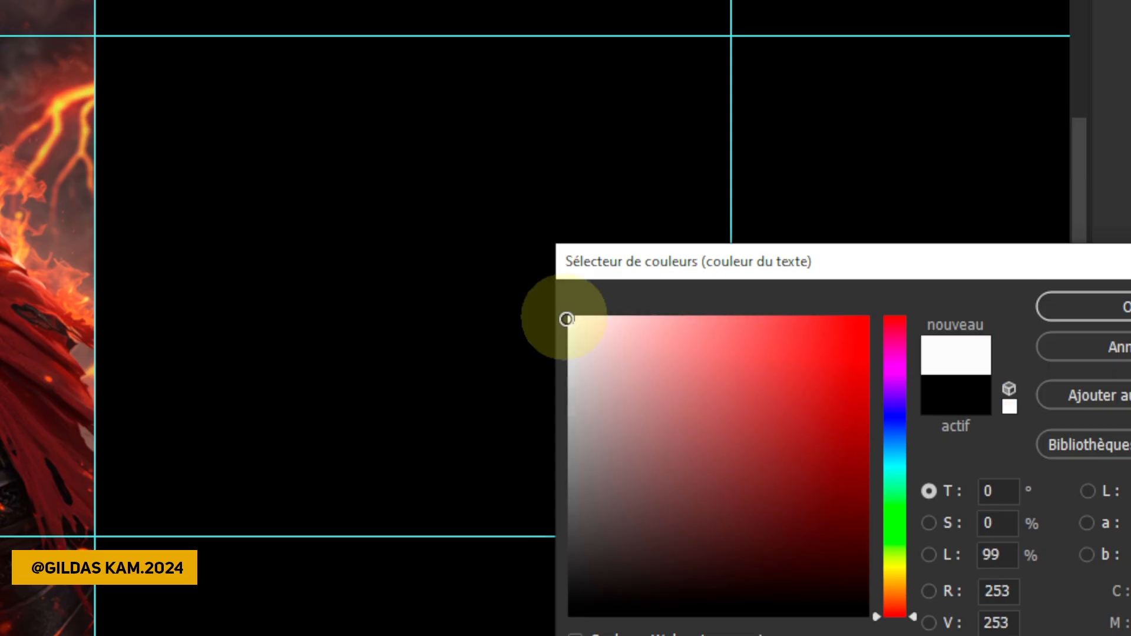
{"action": "left_click", "coordinate": [1101, 308]}
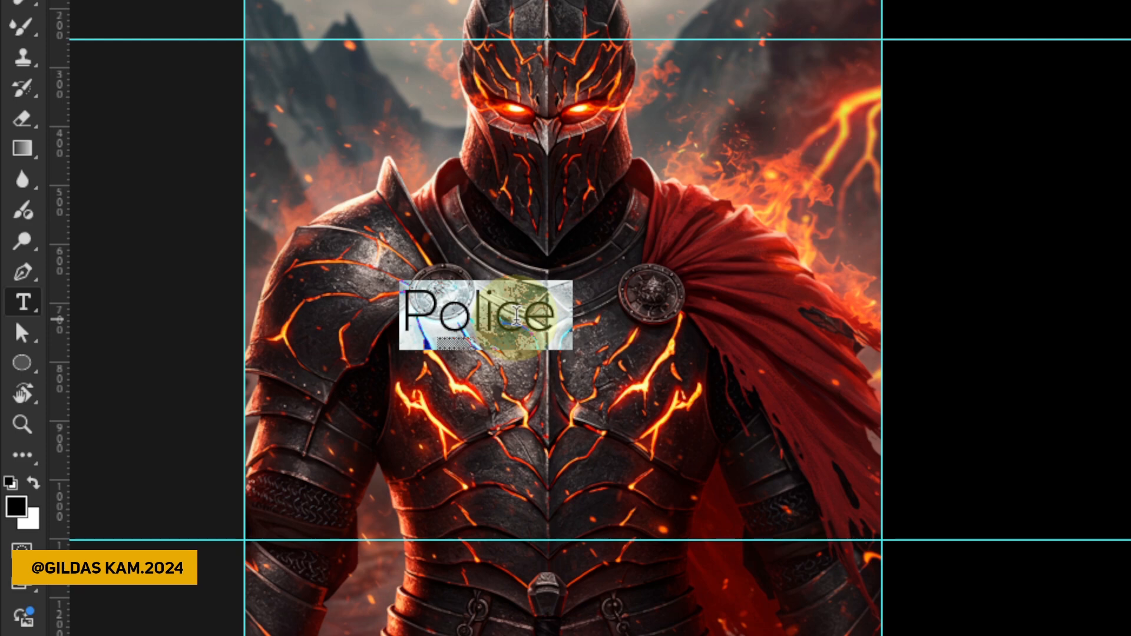
Set the font of the "Police" text to Uni Sans Heavy.
{"action": "left_click", "coordinate": [241, 51]}
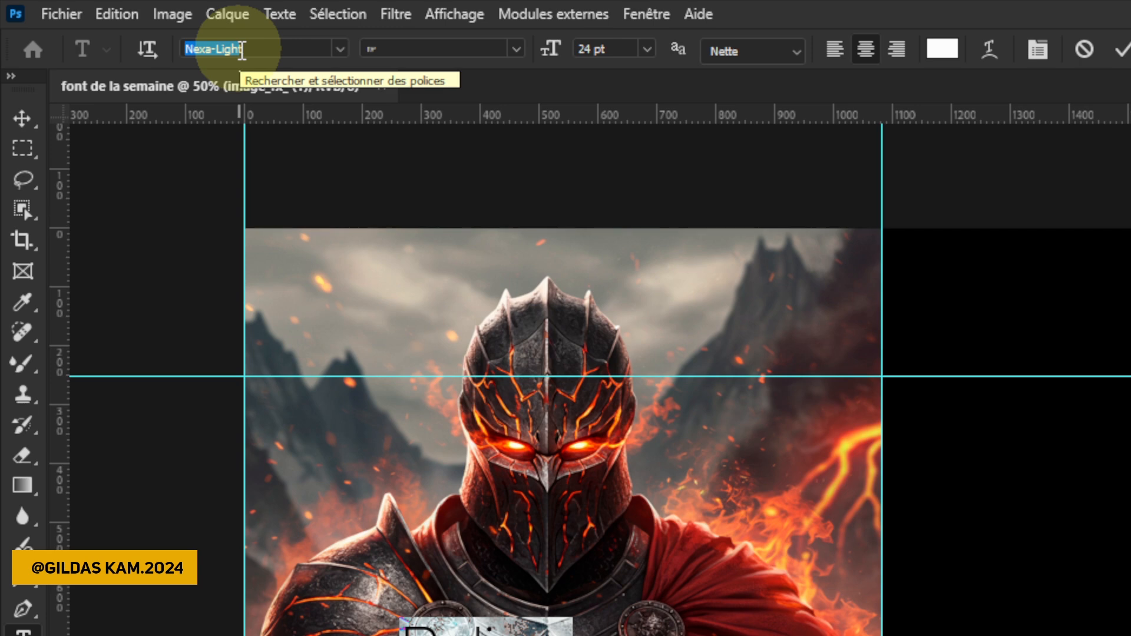
{"action": "type", "text": "unit"}
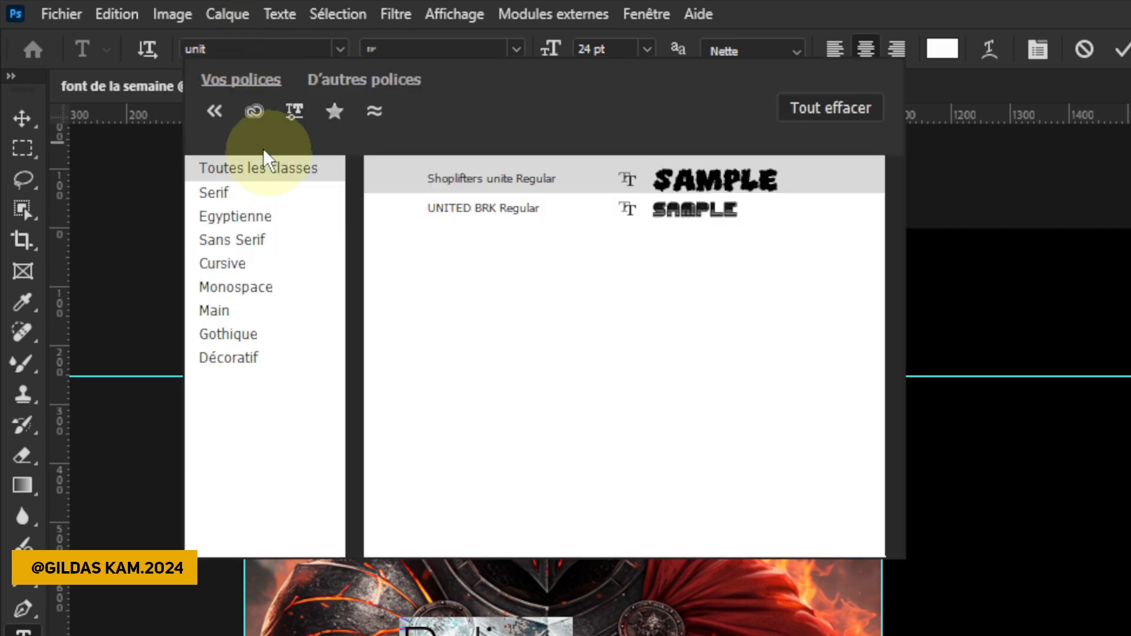
{"action": "key", "text": "BackSpace"}
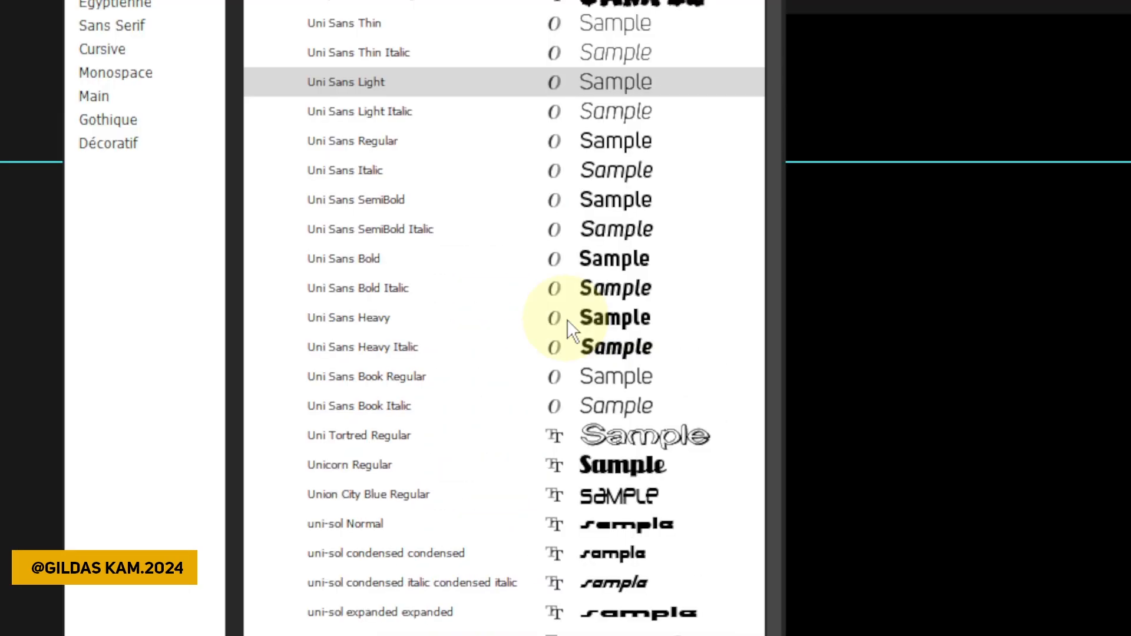
{"action": "left_click", "coordinate": [643, 532]}
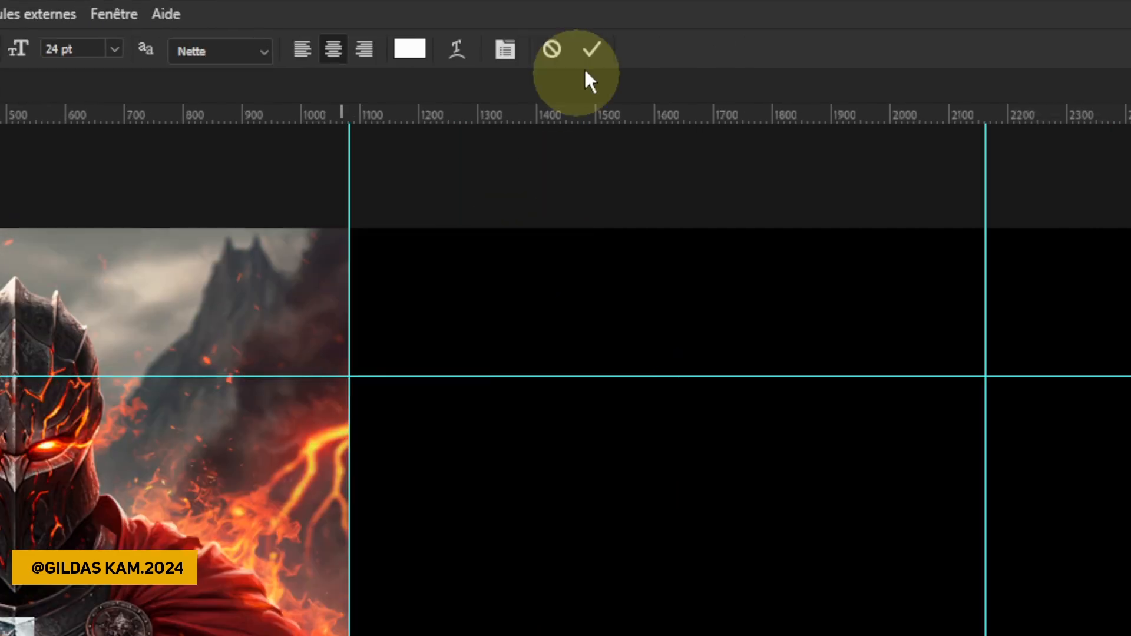
{"action": "left_click", "coordinate": [26, 120]}
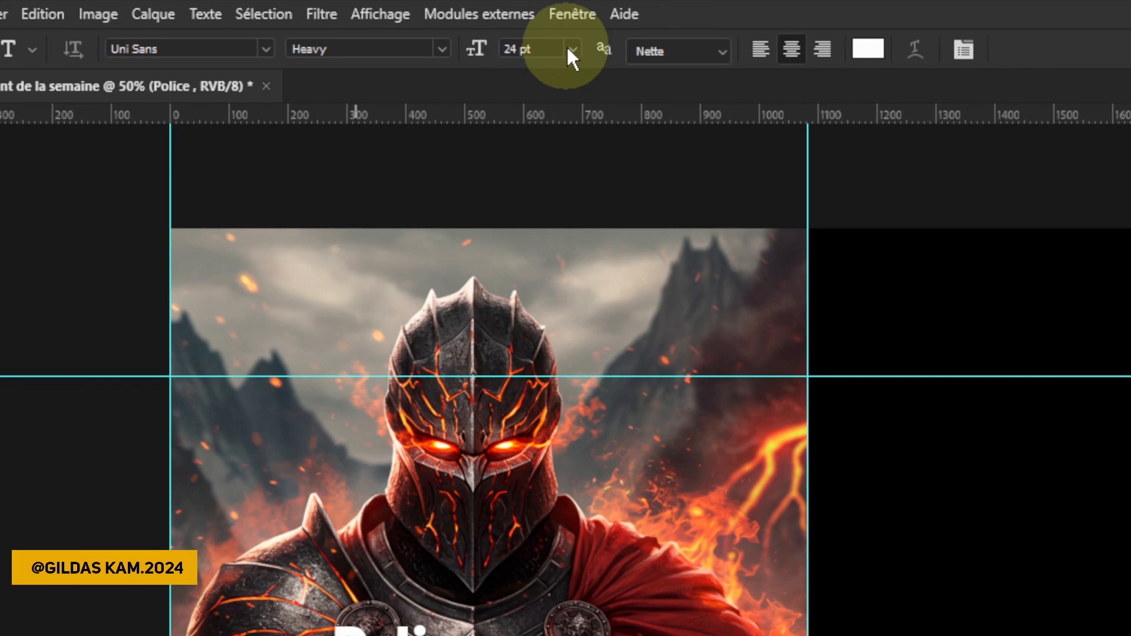
Try the "Police" text at 72 pt and set its font size to 48 pt.
{"action": "left_click", "coordinate": [643, 50]}
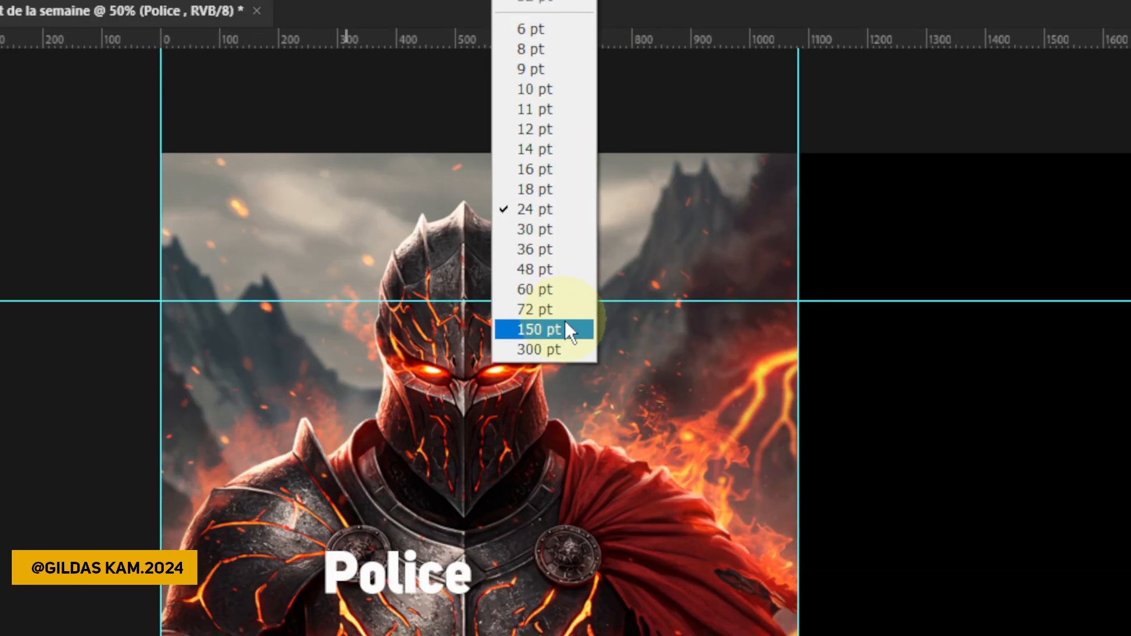
{"action": "left_click", "coordinate": [568, 390]}
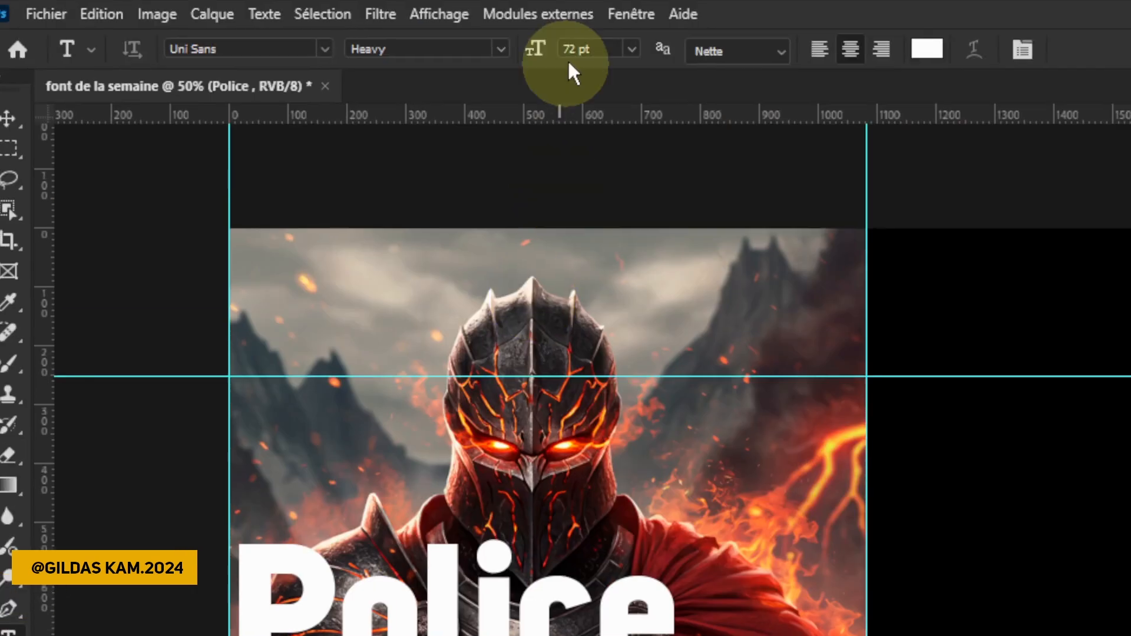
{"action": "double_click", "coordinate": [566, 50]}
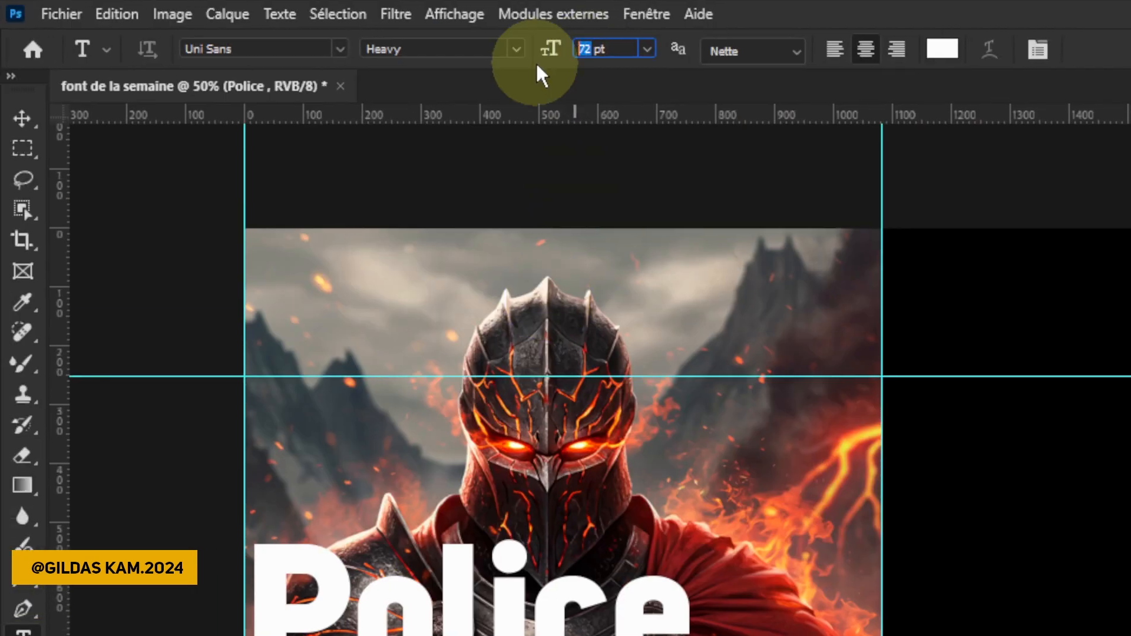
{"action": "type", "text": "48"}
{"action": "key", "text": "Return"}
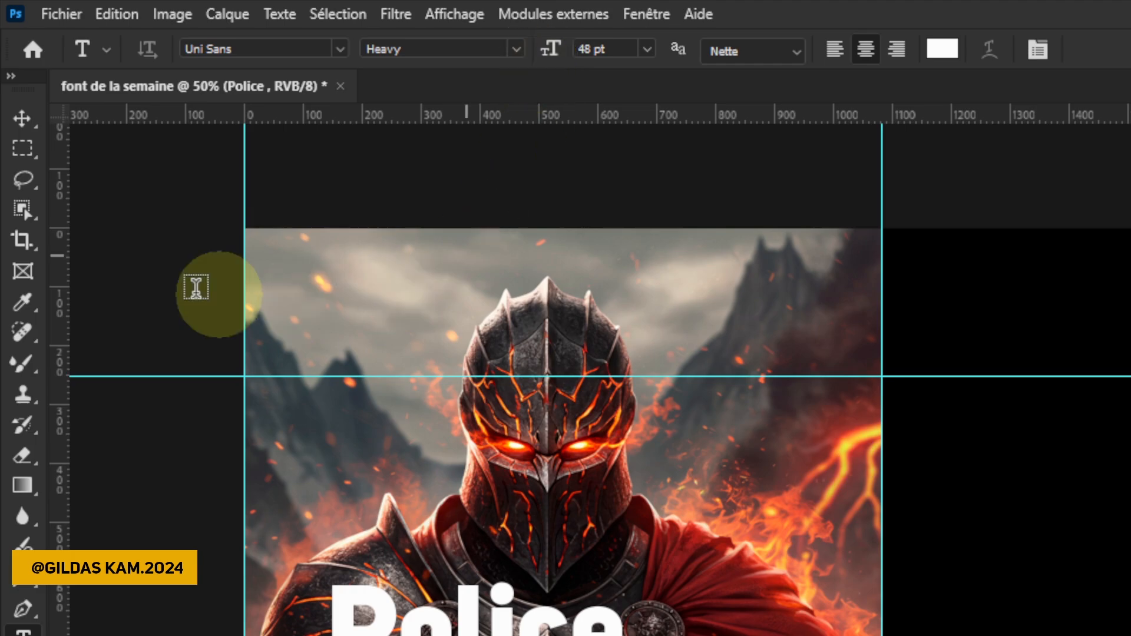
Centre the "Police" text horizontally on the background layer, then align the horizontal centres of the text and the knight image.
{"action": "left_click", "coordinate": [35, 120]}
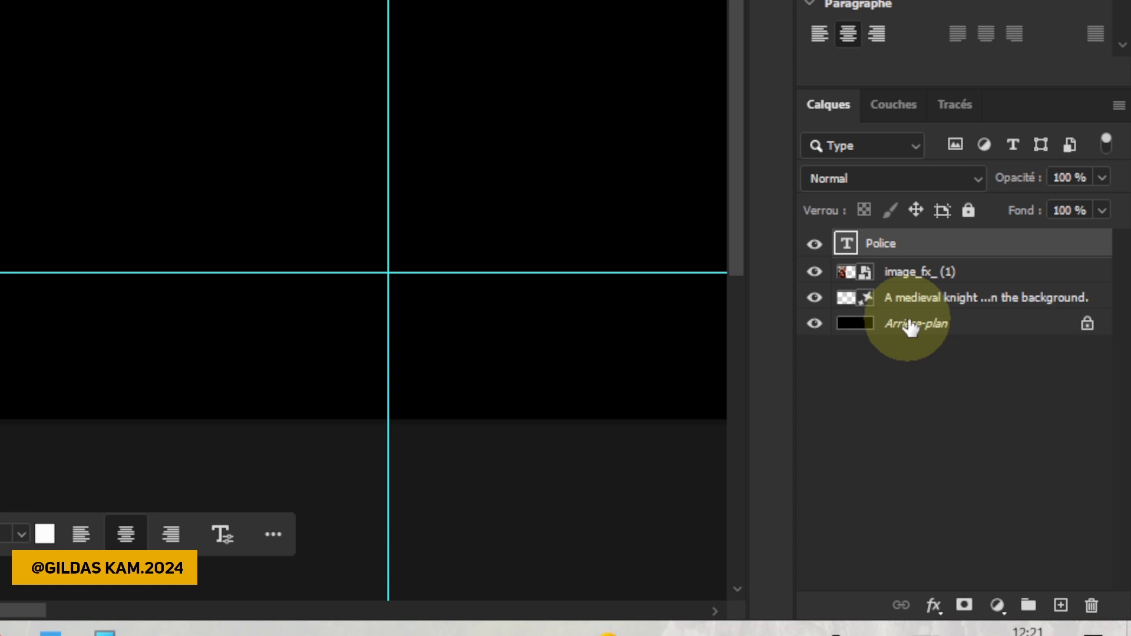
{"action": "left_click", "coordinate": [910, 326]}
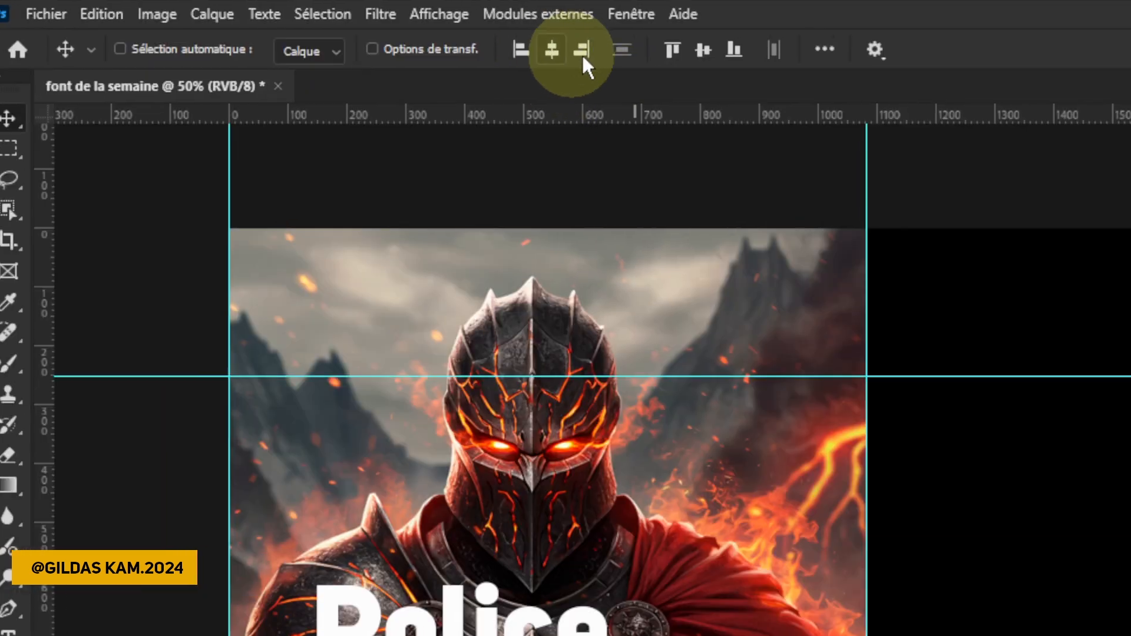
{"action": "left_click", "coordinate": [561, 46]}
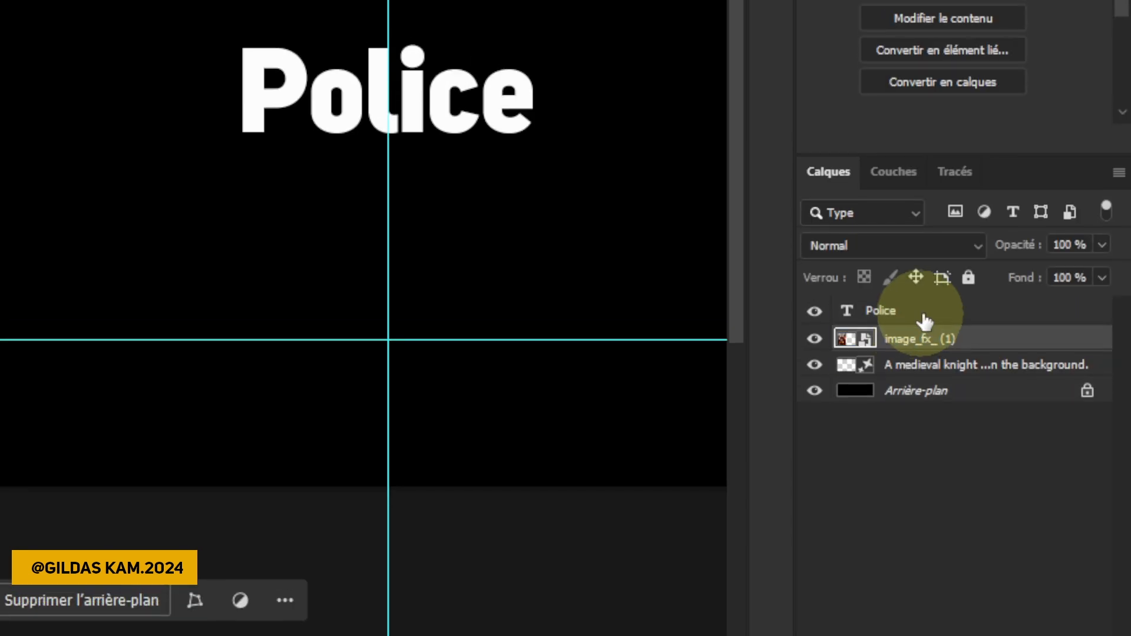
{"action": "left_click", "coordinate": [922, 300]}
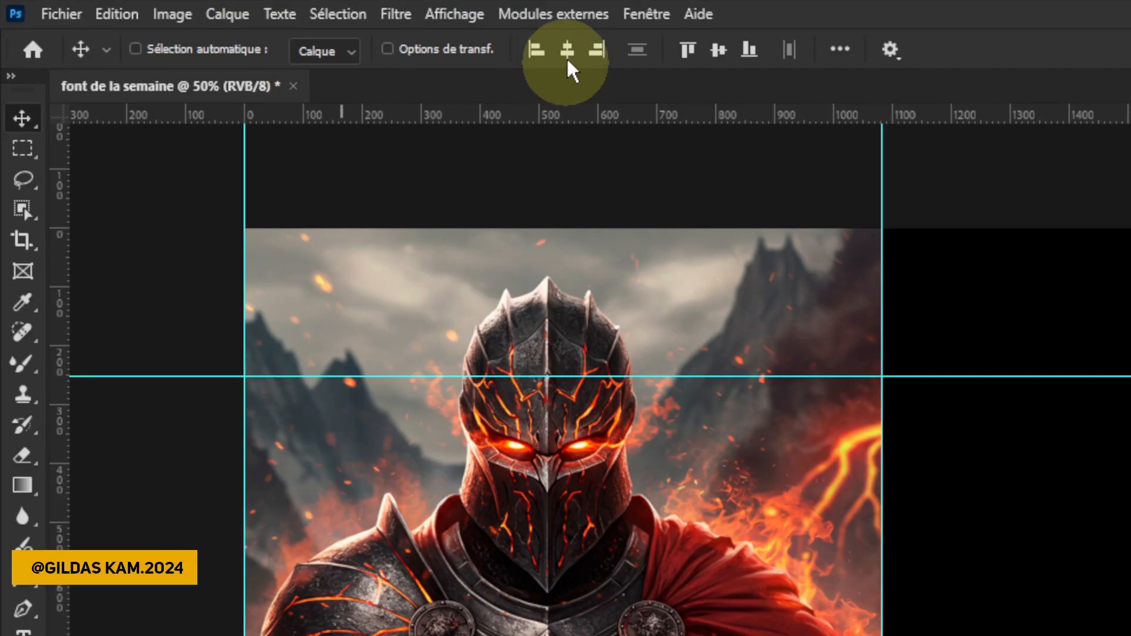
{"action": "left_click", "coordinate": [567, 51]}
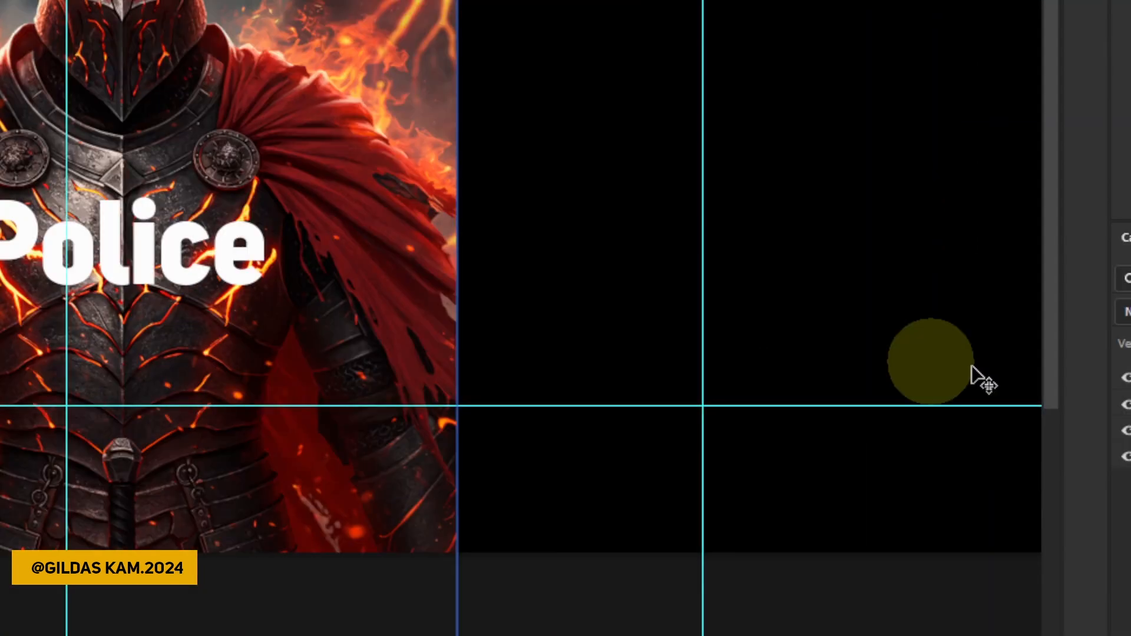
Move the aligned "Police" text and knight image together back onto the first slide so the image covers it.
{"action": "left_click", "coordinate": [321, 318]}
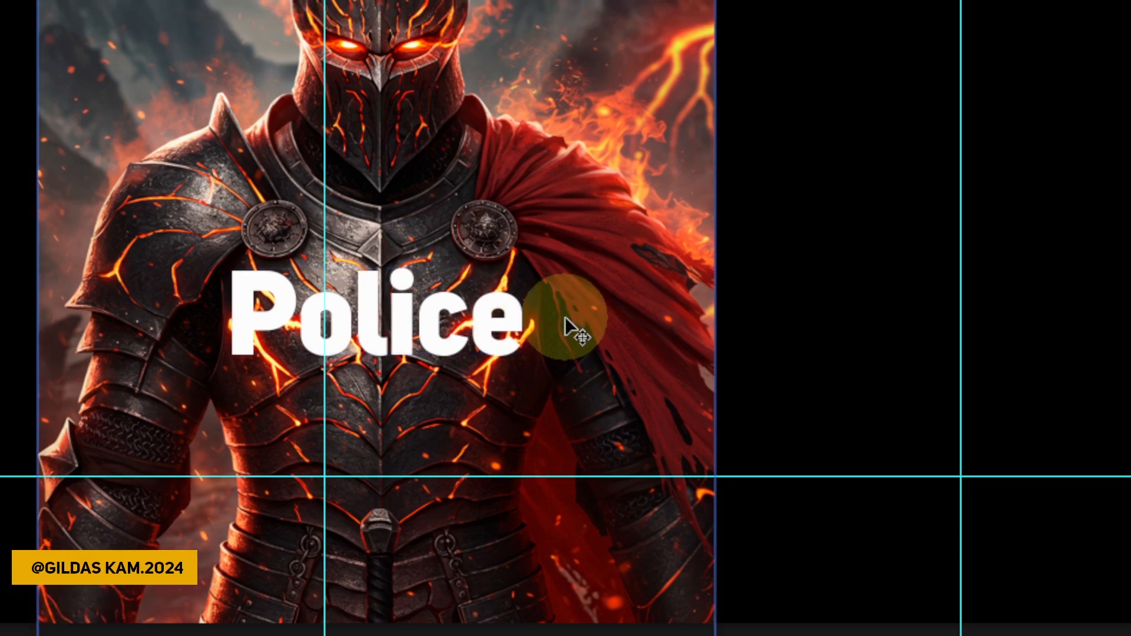
{"action": "left_click_drag", "start_coordinate": [564, 316], "coordinate": [372, 310]}
{"action": "left_click_drag", "start_coordinate": [450, 316], "coordinate": [564, 317]}
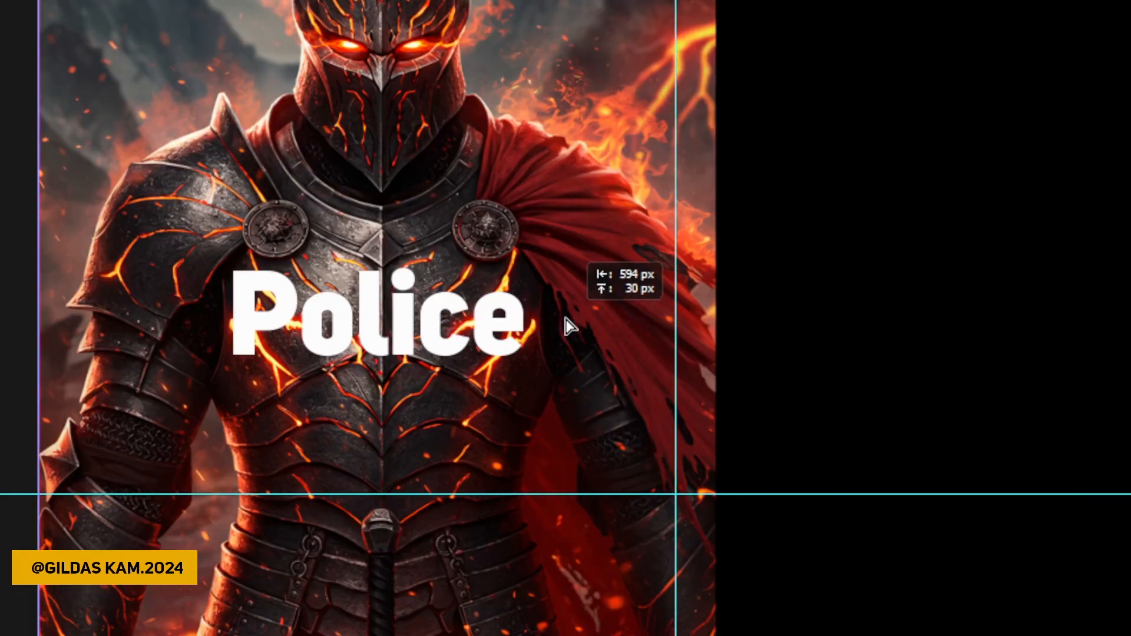
{"action": "left_click_drag", "start_coordinate": [568, 318], "coordinate": [556, 319]}
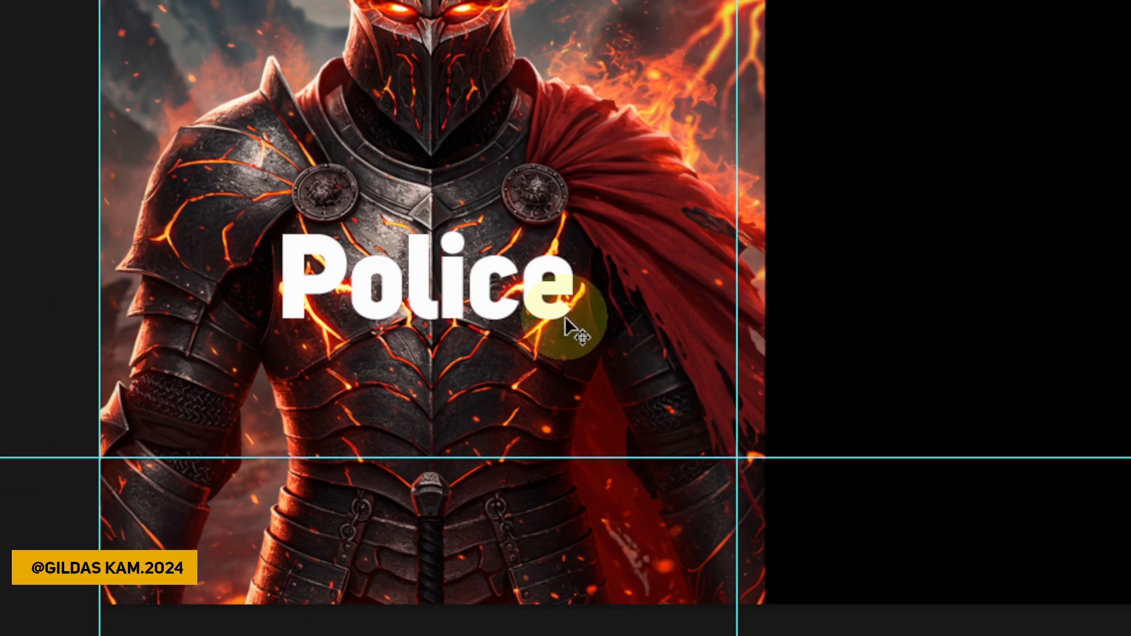
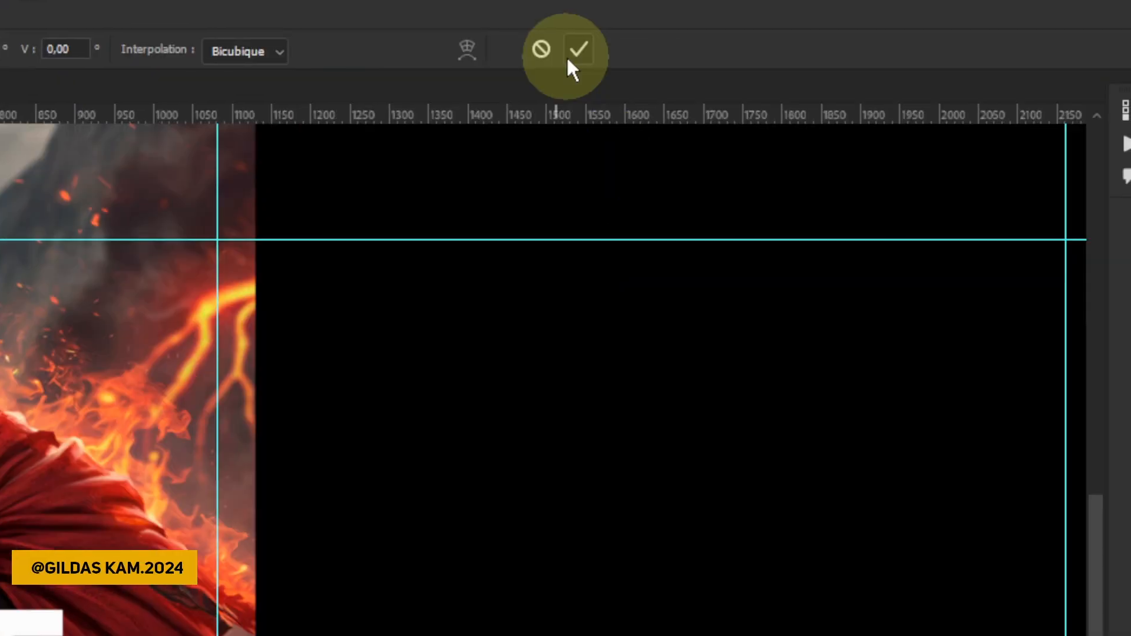
Apply the transformation of the tilted black "de la" label and shift it slightly left between POLICE and SEMAINE.
{"action": "left_click", "coordinate": [575, 50]}
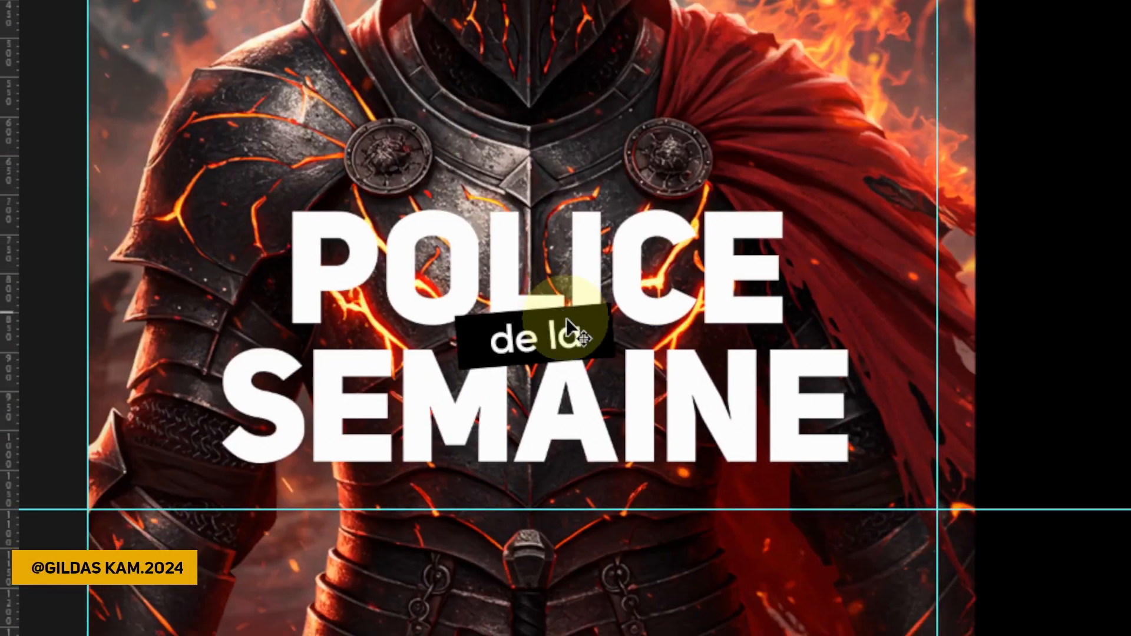
{"action": "left_click_drag", "start_coordinate": [566, 326], "coordinate": [557, 320]}
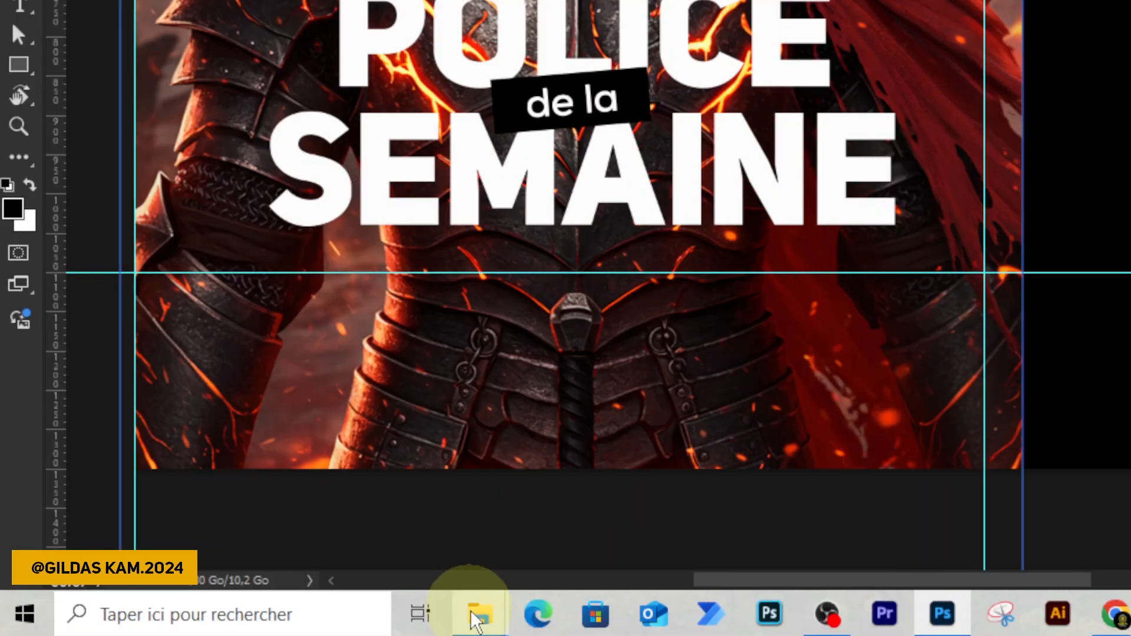
Look over the reference carousel images in the Téléchargements folder and return to the cover slide in Photoshop.
{"action": "mouse_move", "coordinate": [477, 616]}
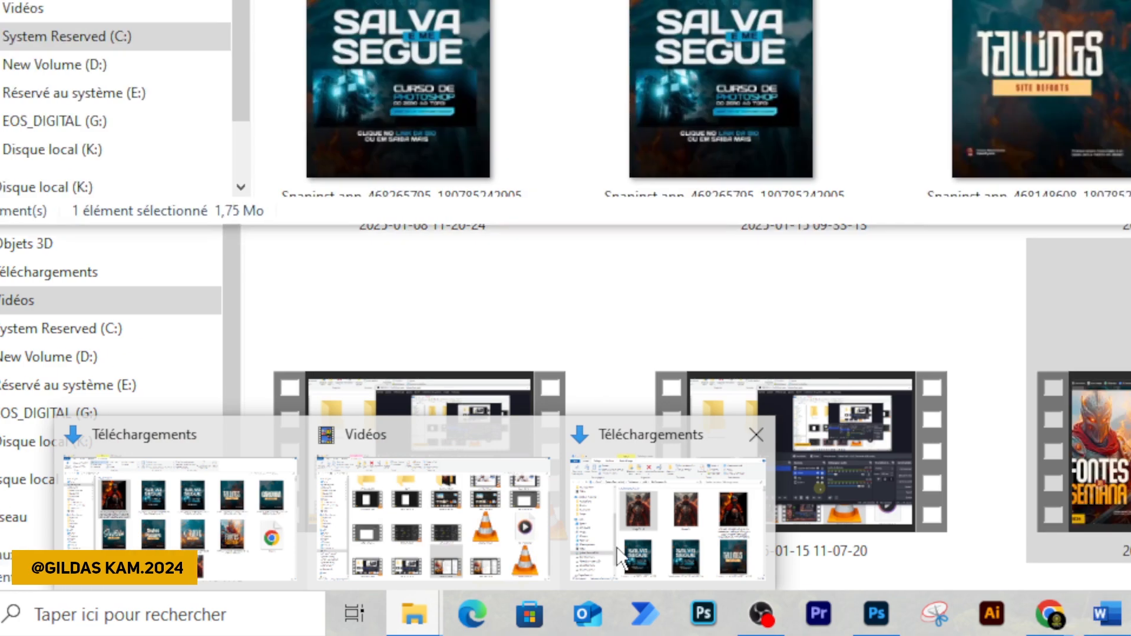
{"action": "left_click", "coordinate": [736, 519]}
{"action": "scroll", "coordinate": [577, 288], "scroll_direction": "down", "scroll_amount": 10}
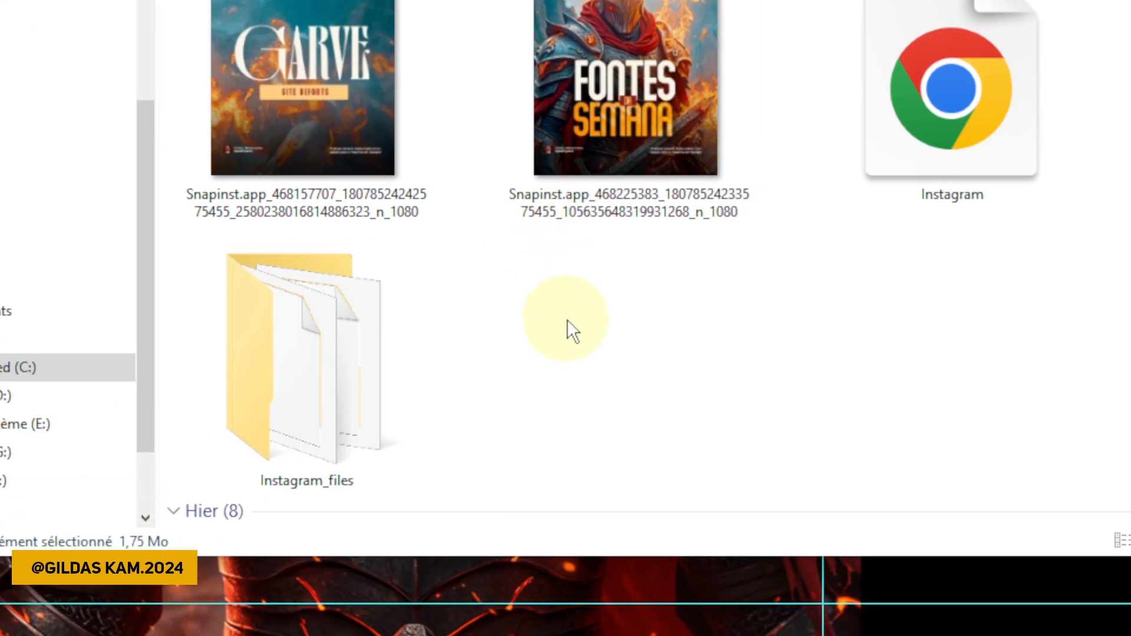
{"action": "key", "text": "alt+Tab"}
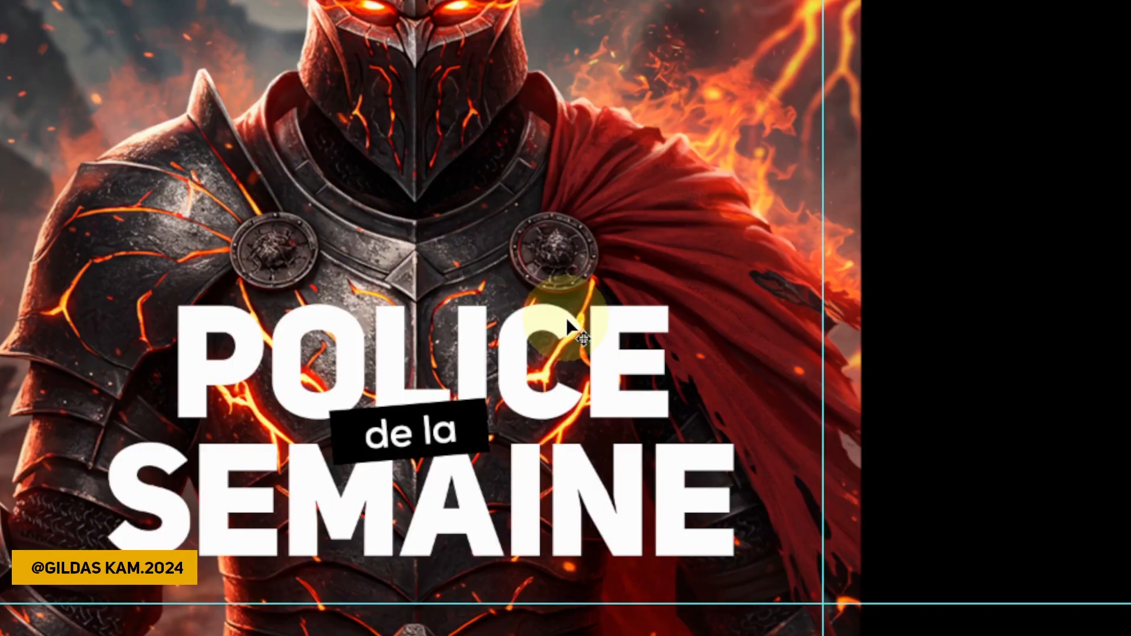
{"action": "key", "text": "ctrl+space"}
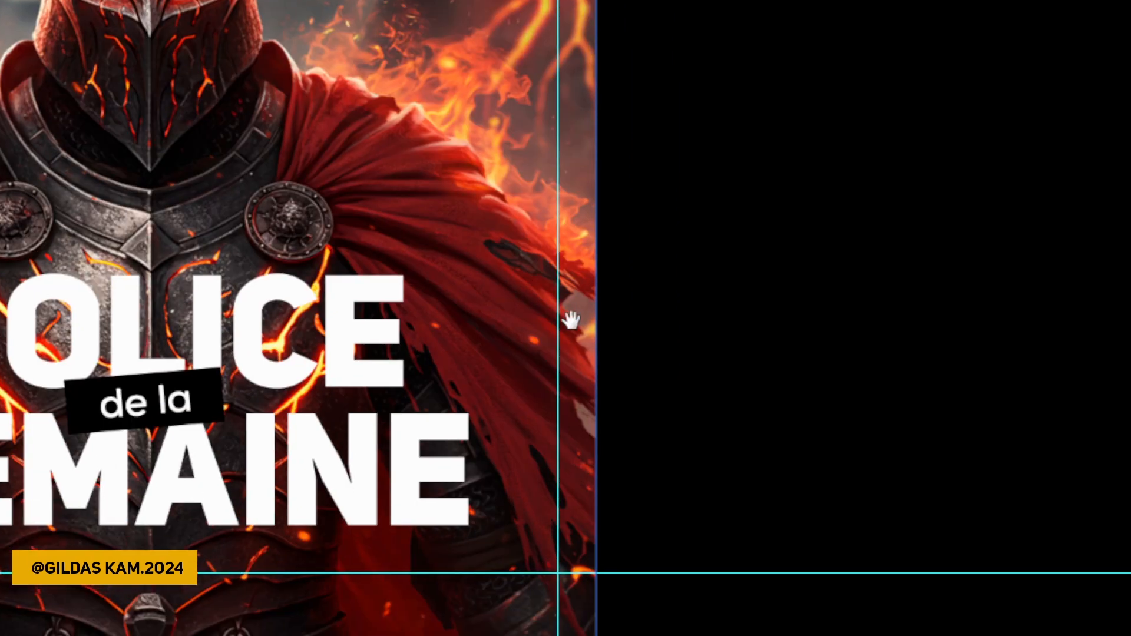
{"action": "left_click", "coordinate": [570, 320], "text": "alt"}
{"action": "left_click", "coordinate": [567, 320], "text": "alt"}
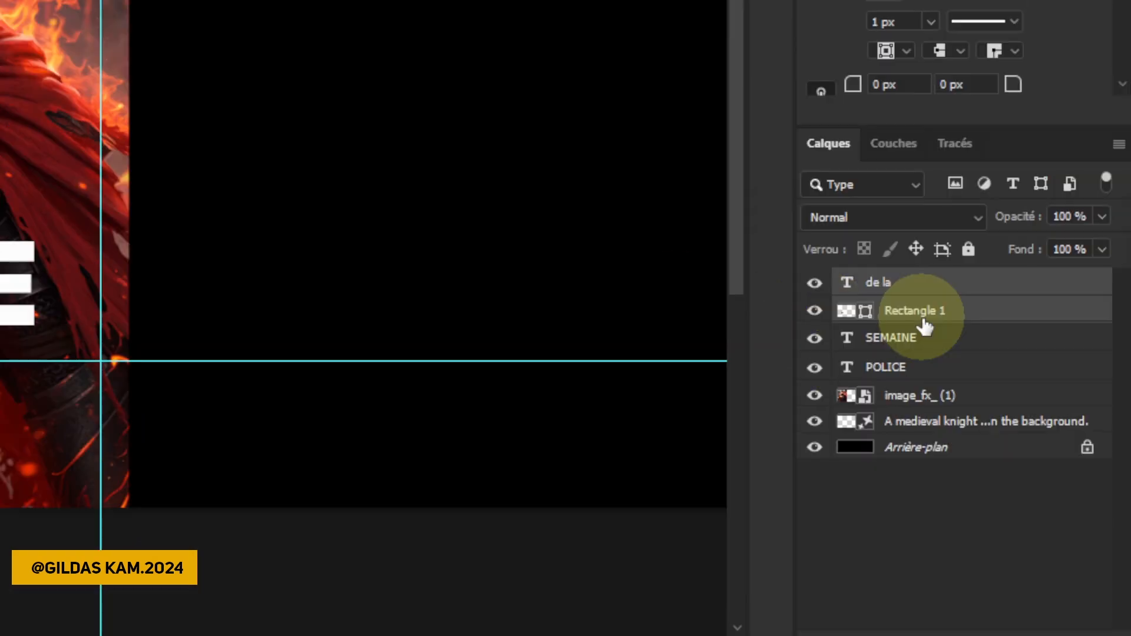
{"action": "left_click", "coordinate": [926, 263]}
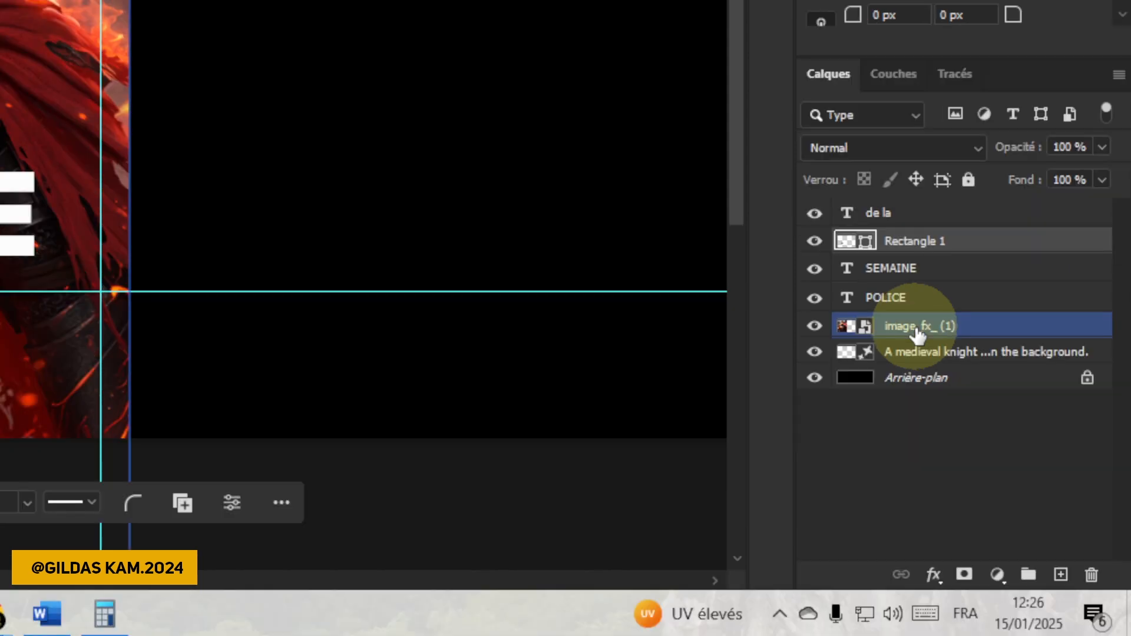
{"action": "left_click", "coordinate": [918, 327]}
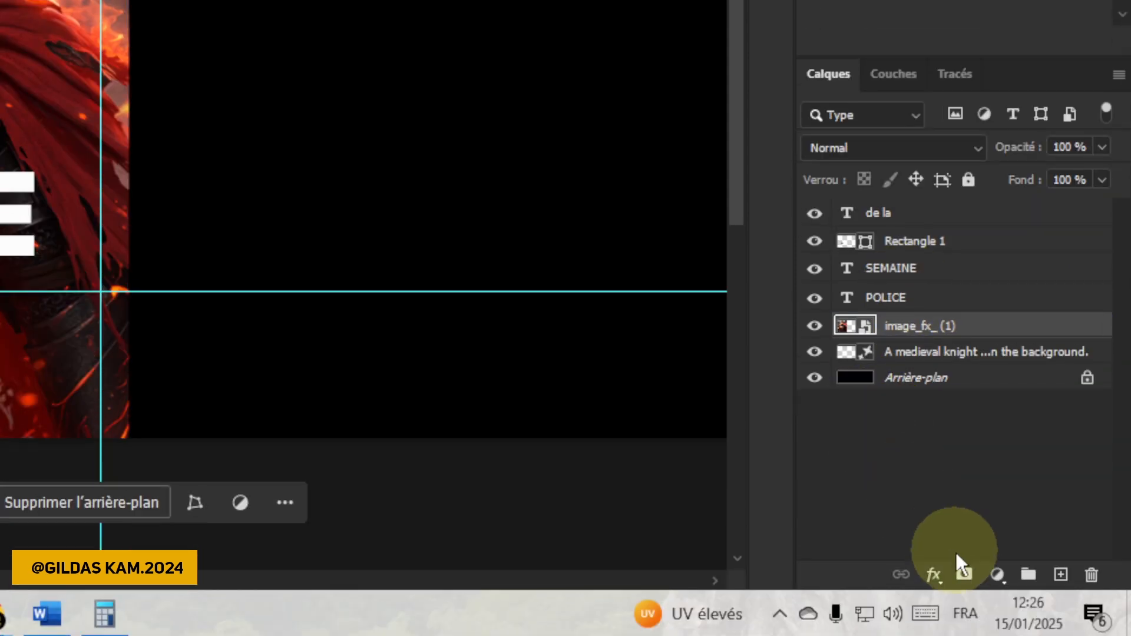
{"action": "left_click", "coordinate": [996, 576]}
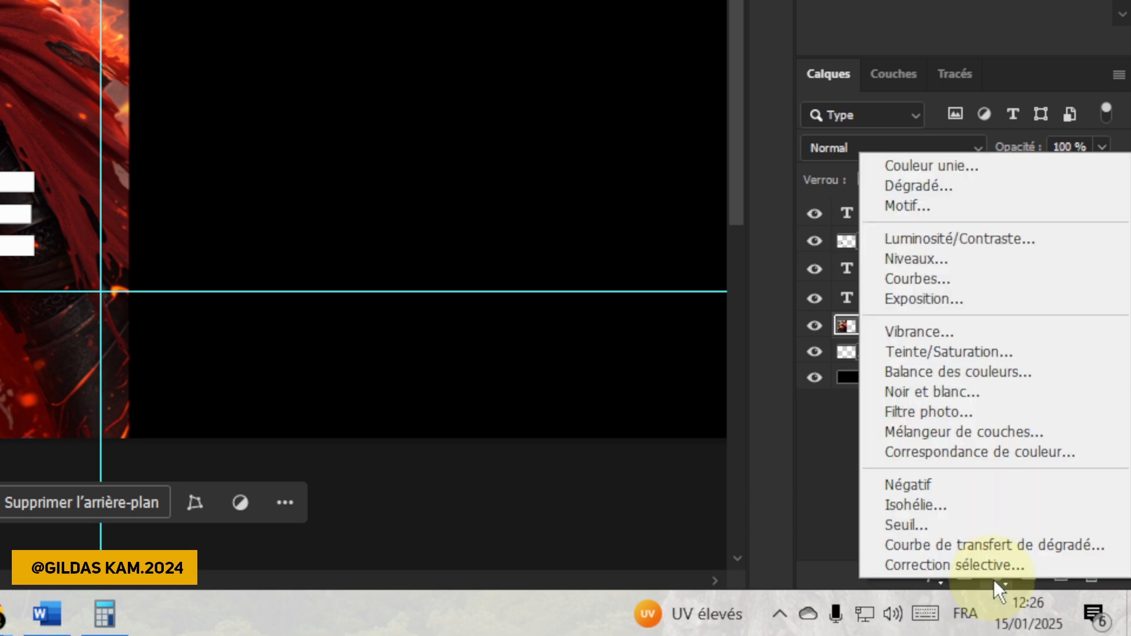
{"action": "left_click", "coordinate": [963, 586]}
{"action": "left_click", "coordinate": [964, 581]}
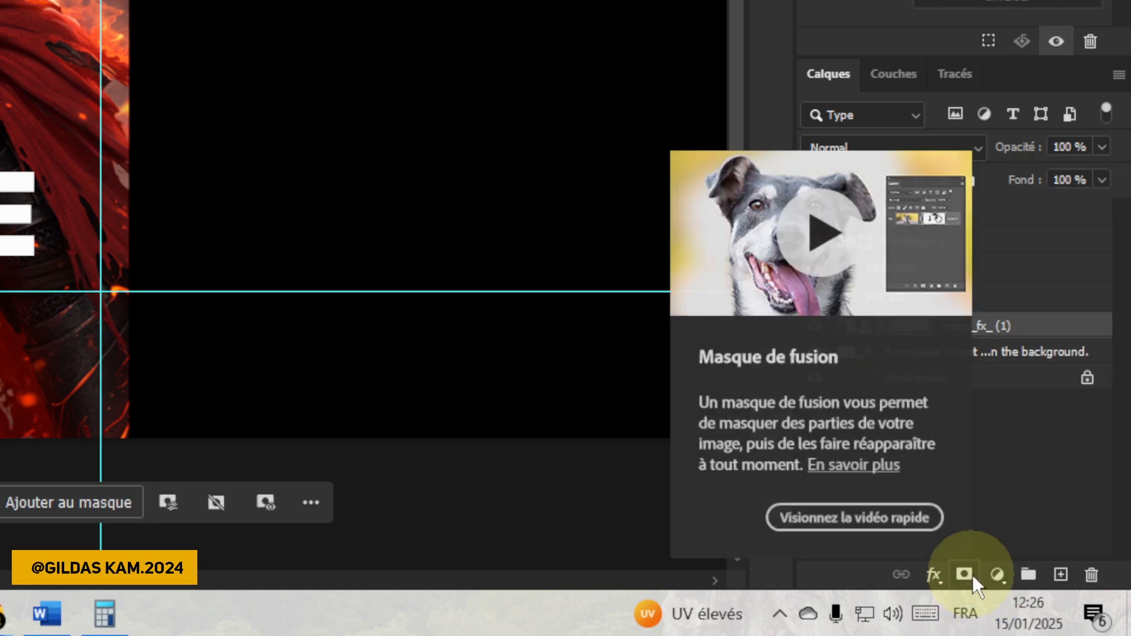
{"action": "left_click", "coordinate": [886, 380]}
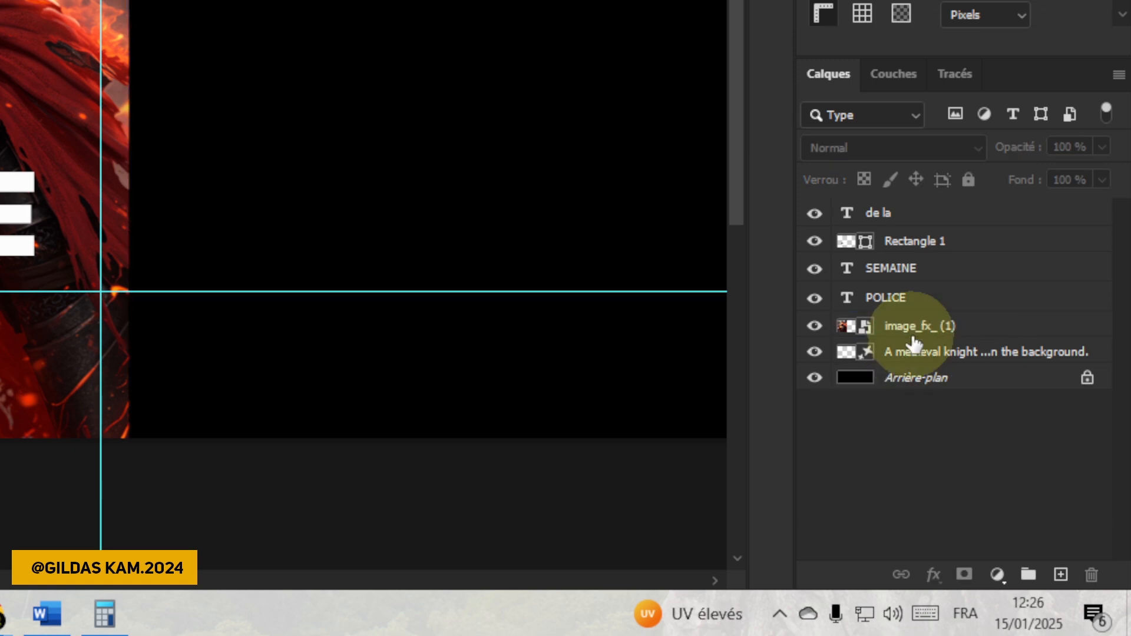
Create a linear black-to-transparent gradient fill layer at a 90° angle and open its gradient for editing.
{"action": "left_click", "coordinate": [999, 576]}
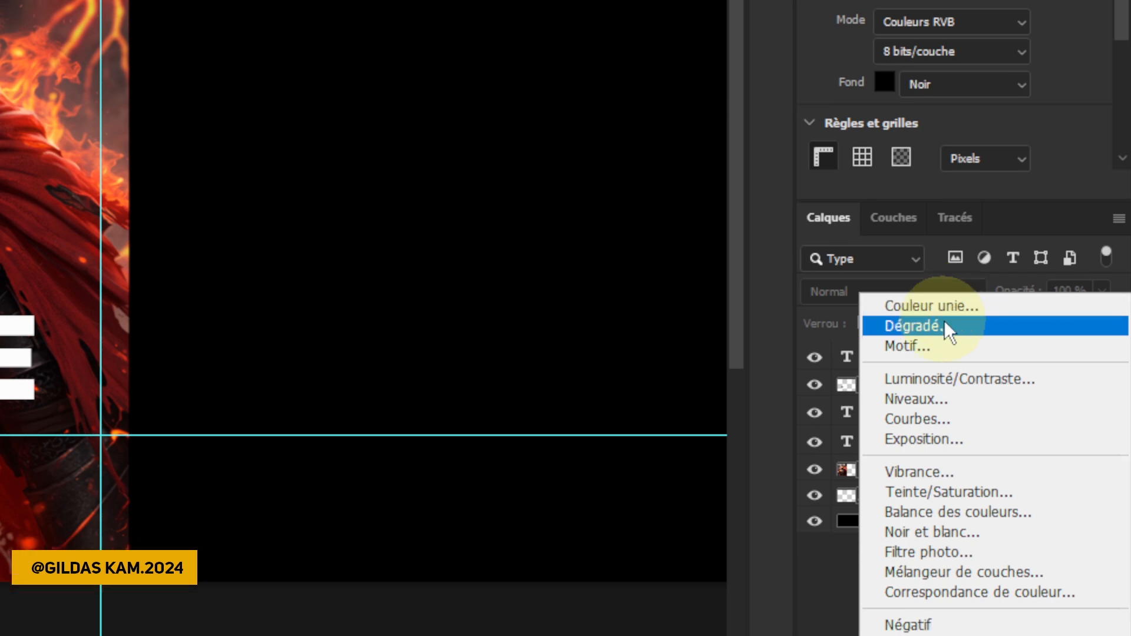
{"action": "left_click", "coordinate": [944, 320]}
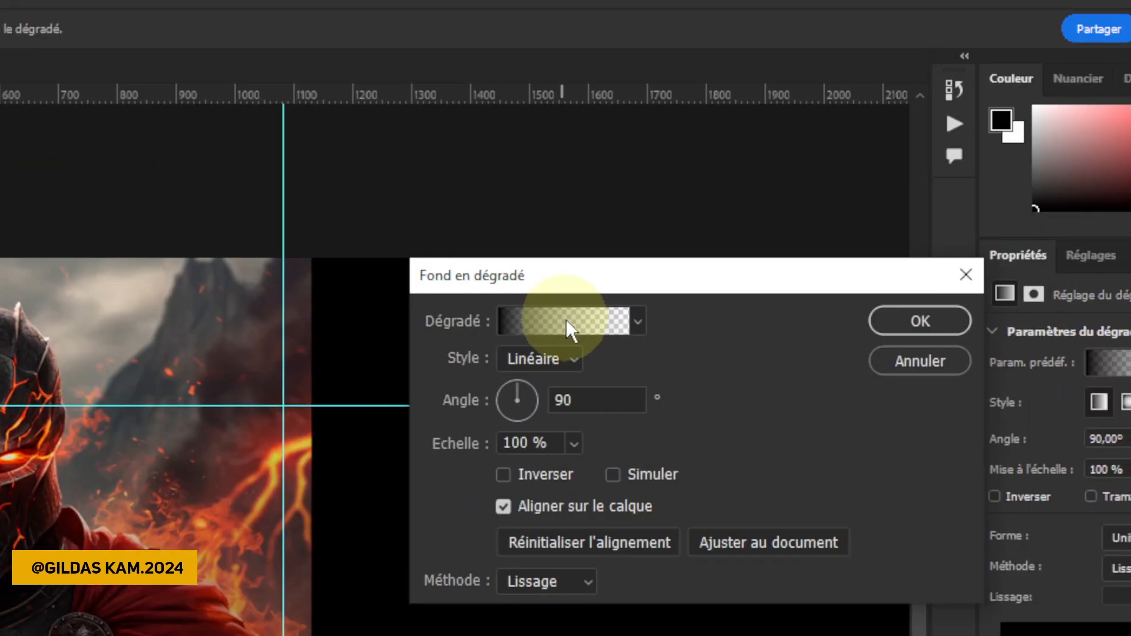
{"action": "left_click", "coordinate": [565, 320]}
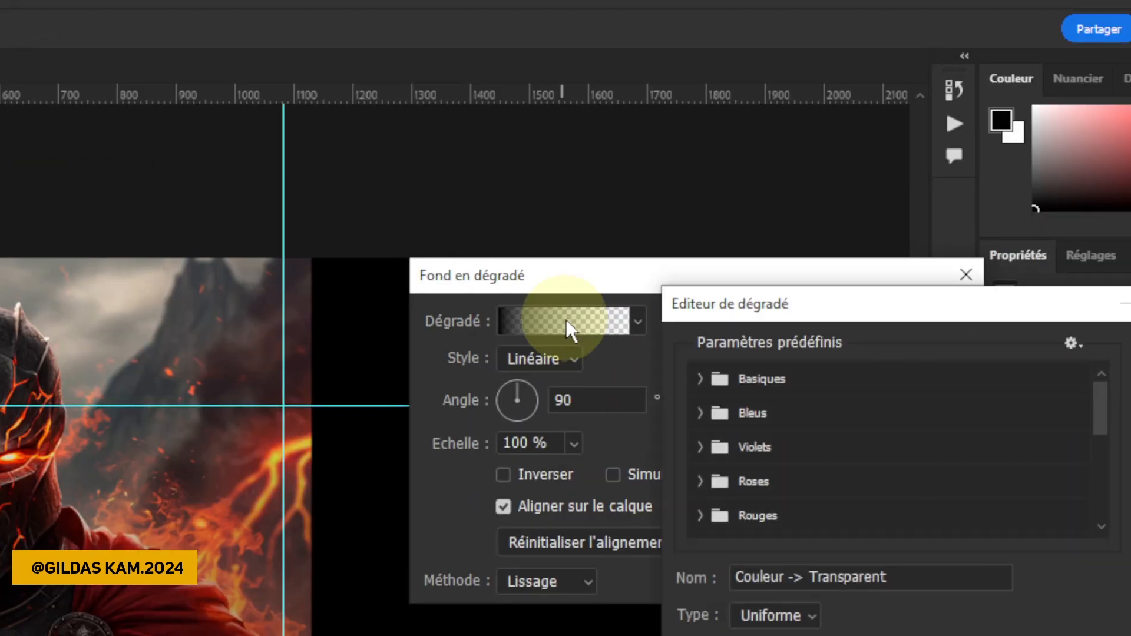
Try other positions for the gradient's colour and opacity stops, delete the extra opacity stop and return the opaque stop to position 0.
{"action": "left_click_drag", "start_coordinate": [564, 323], "coordinate": [735, 329]}
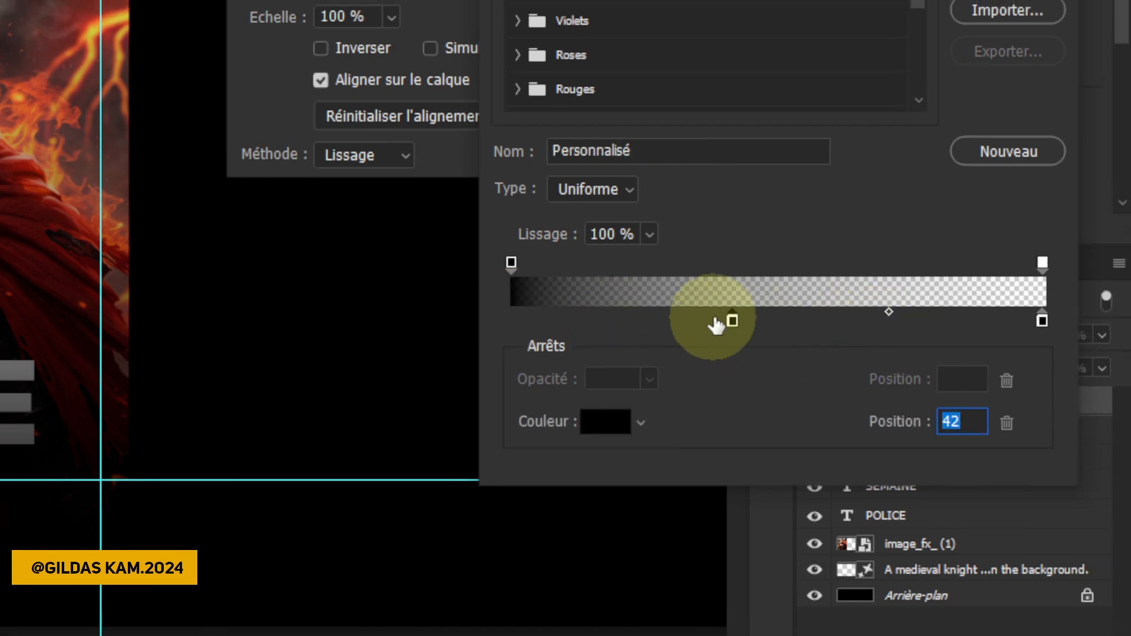
{"action": "left_click_drag", "start_coordinate": [732, 308], "coordinate": [497, 324]}
{"action": "left_click", "coordinate": [511, 264]}
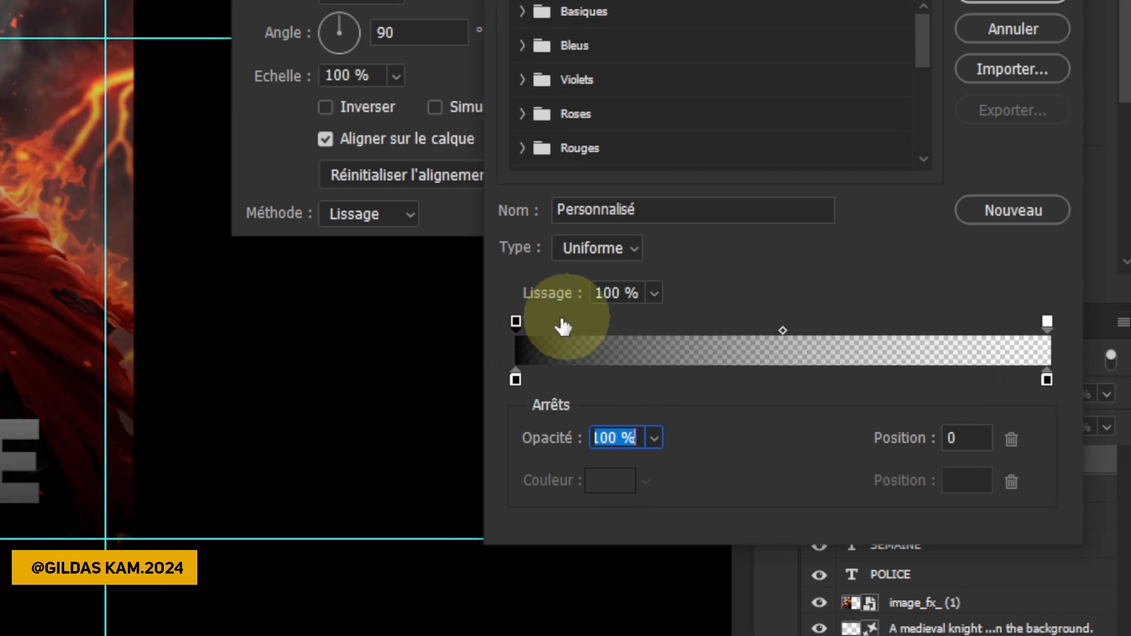
{"action": "left_click_drag", "start_coordinate": [638, 313], "coordinate": [648, 313]}
{"action": "left_click_drag", "start_coordinate": [573, 319], "coordinate": [633, 320]}
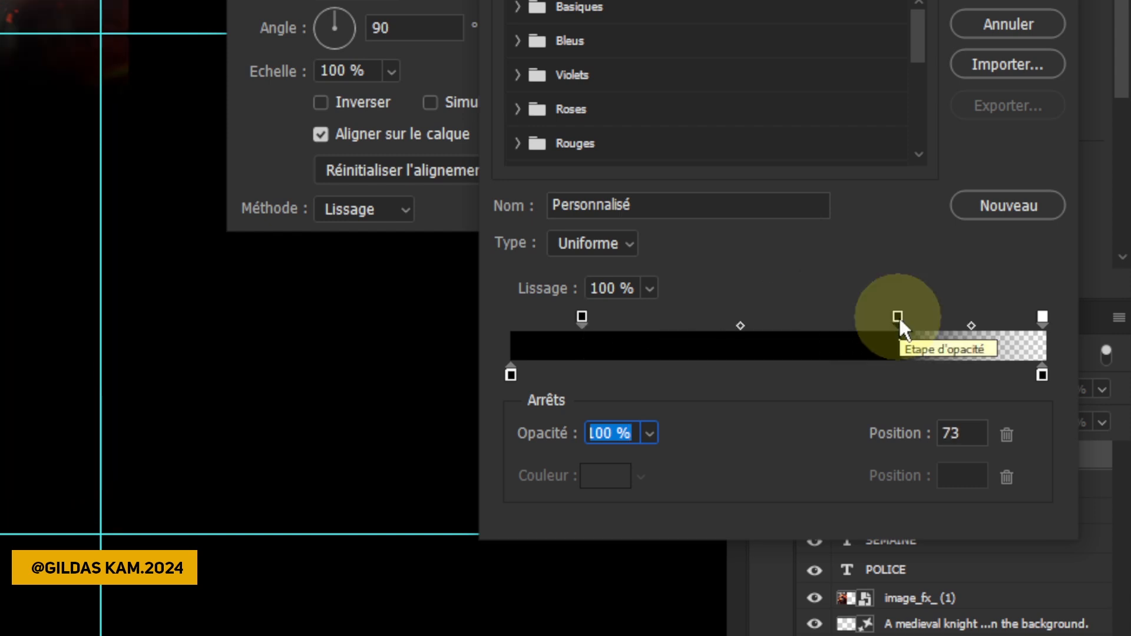
{"action": "key", "text": "Delete"}
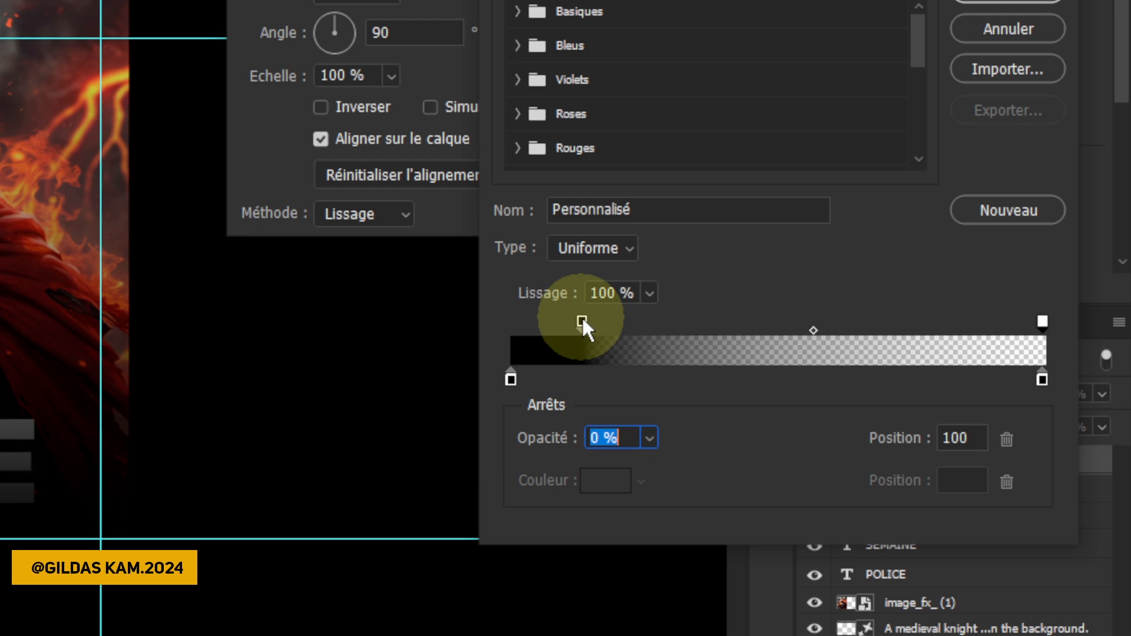
{"action": "left_click_drag", "start_coordinate": [583, 322], "coordinate": [489, 322]}
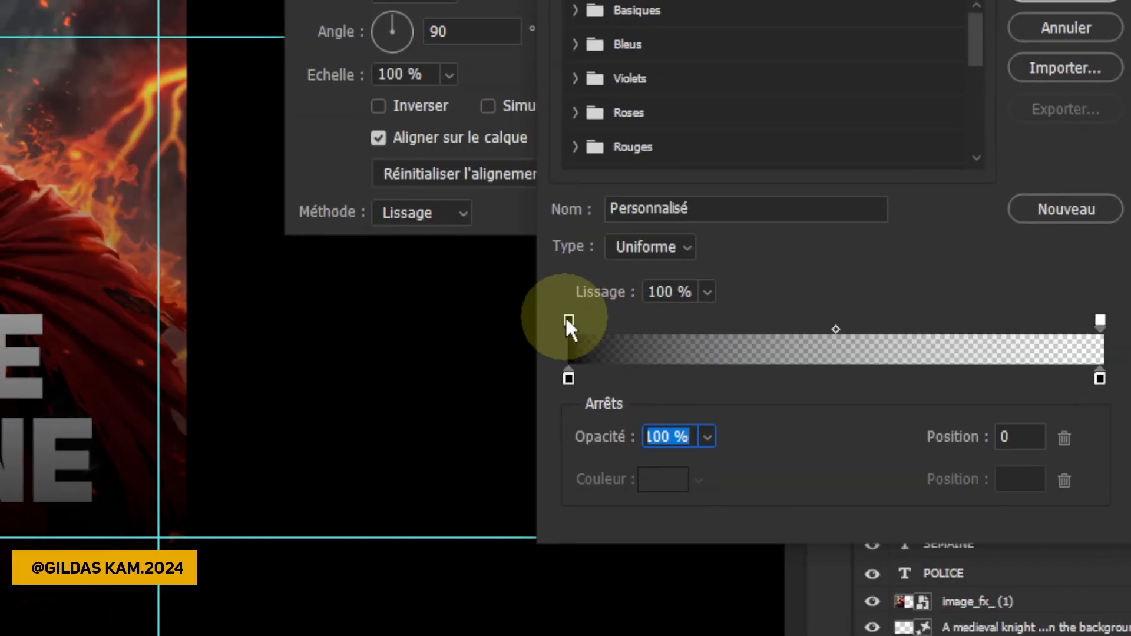
Move the gradient's 100 % opacity stop slightly inward and confirm the gradient and its fill layer.
{"action": "left_click_drag", "start_coordinate": [564, 316], "coordinate": [571, 317]}
{"action": "left_click", "coordinate": [571, 317]}
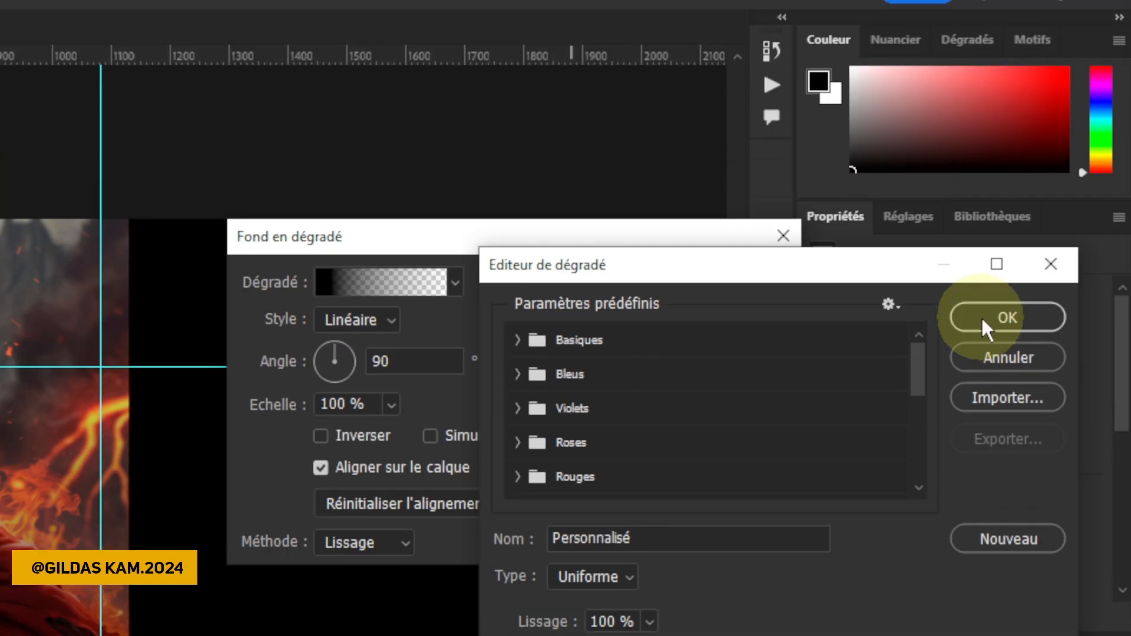
{"action": "left_click", "coordinate": [981, 316]}
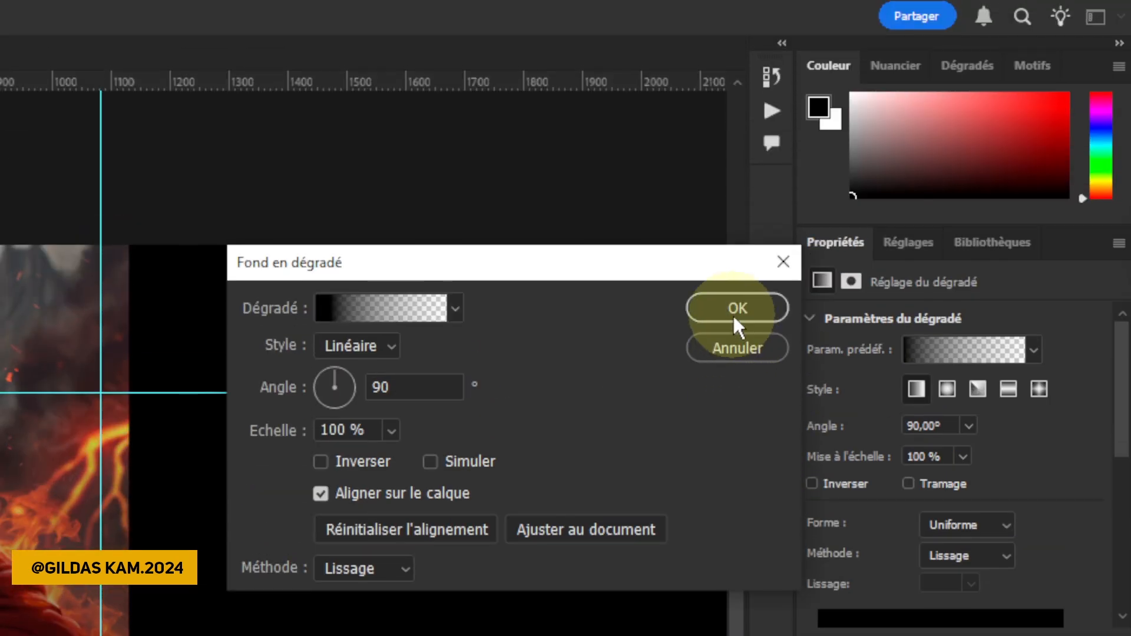
{"action": "left_click", "coordinate": [733, 314]}
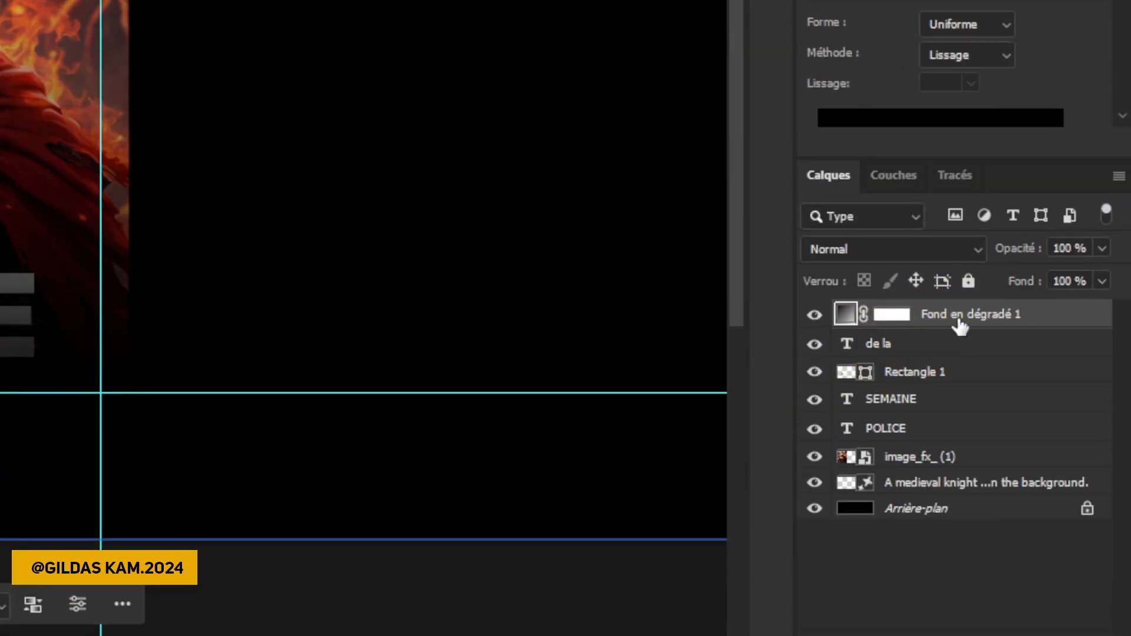
Place the gradient fill layer between the POLICE text and the knight image and try its opacity at 50 %.
{"action": "left_click_drag", "start_coordinate": [959, 326], "coordinate": [964, 449]}
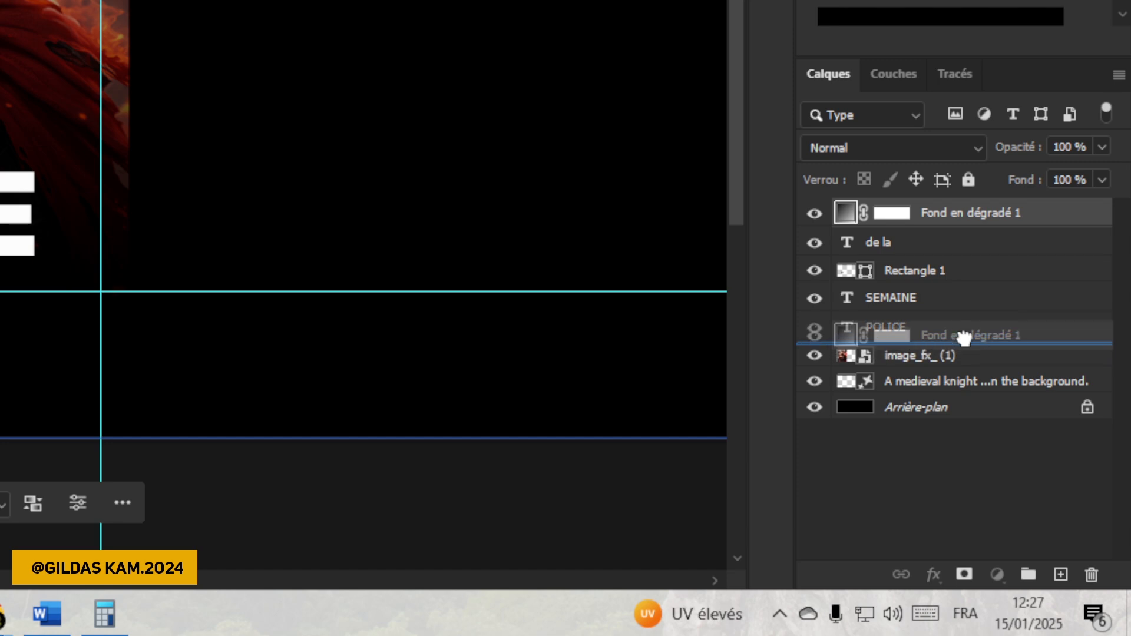
{"action": "left_click_drag", "start_coordinate": [964, 337], "coordinate": [958, 331]}
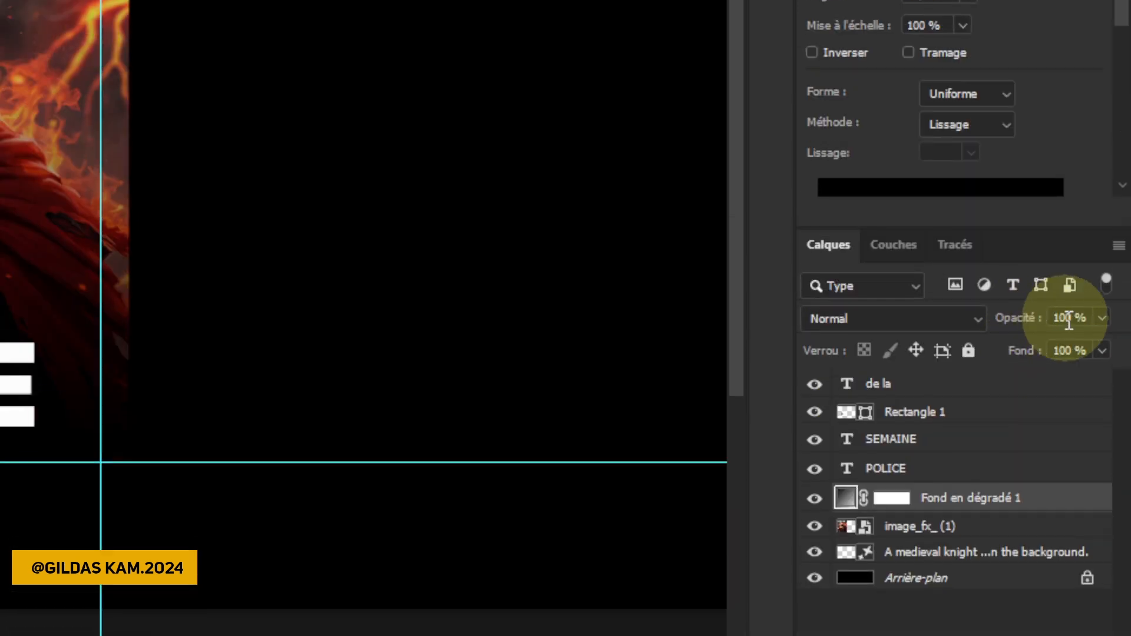
{"action": "left_click_drag", "start_coordinate": [1068, 320], "coordinate": [1014, 353]}
{"action": "type", "text": "50"}
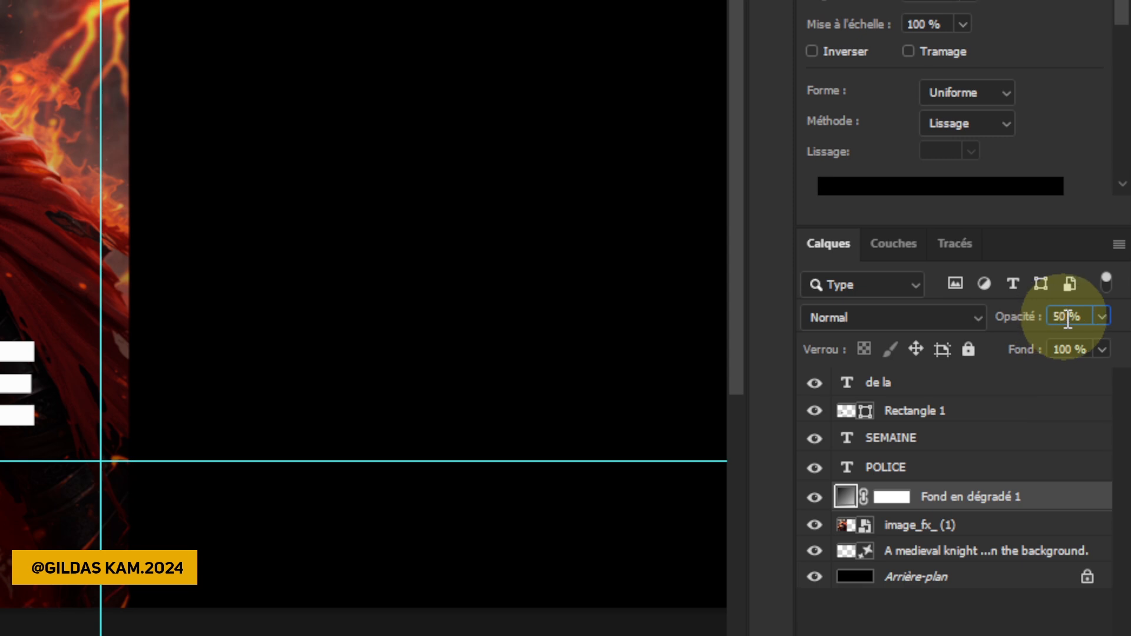
{"action": "key", "text": "BackSpace"}
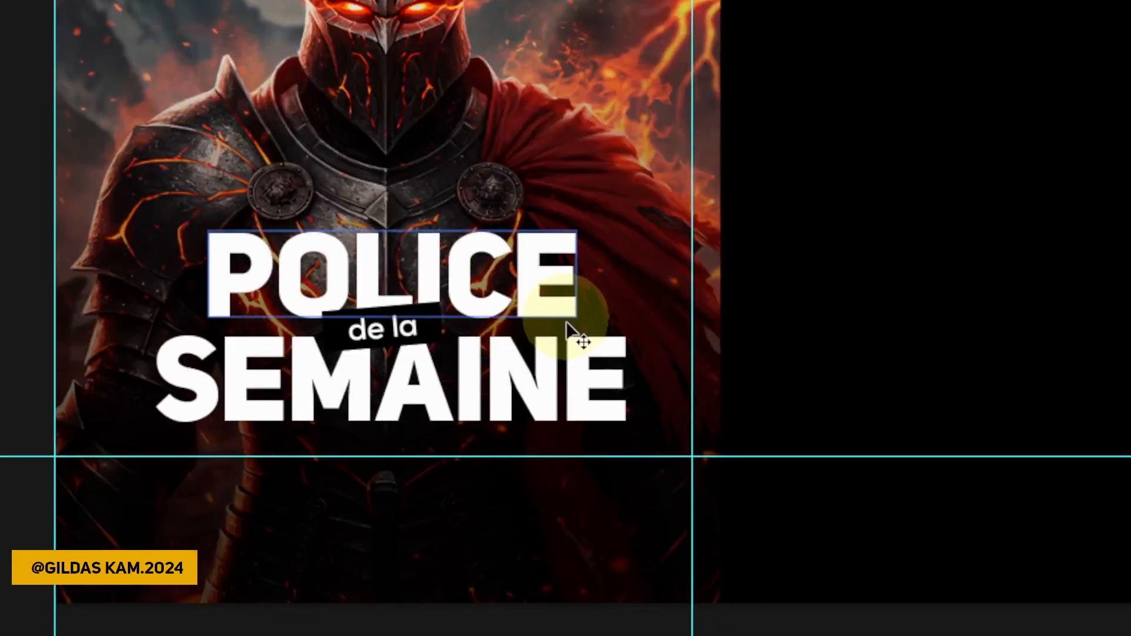
Recolour the black rectangle behind "de la" orange-red with hue 15°, saturation 95 % and brightness 84 %.
{"action": "left_click", "coordinate": [567, 324]}
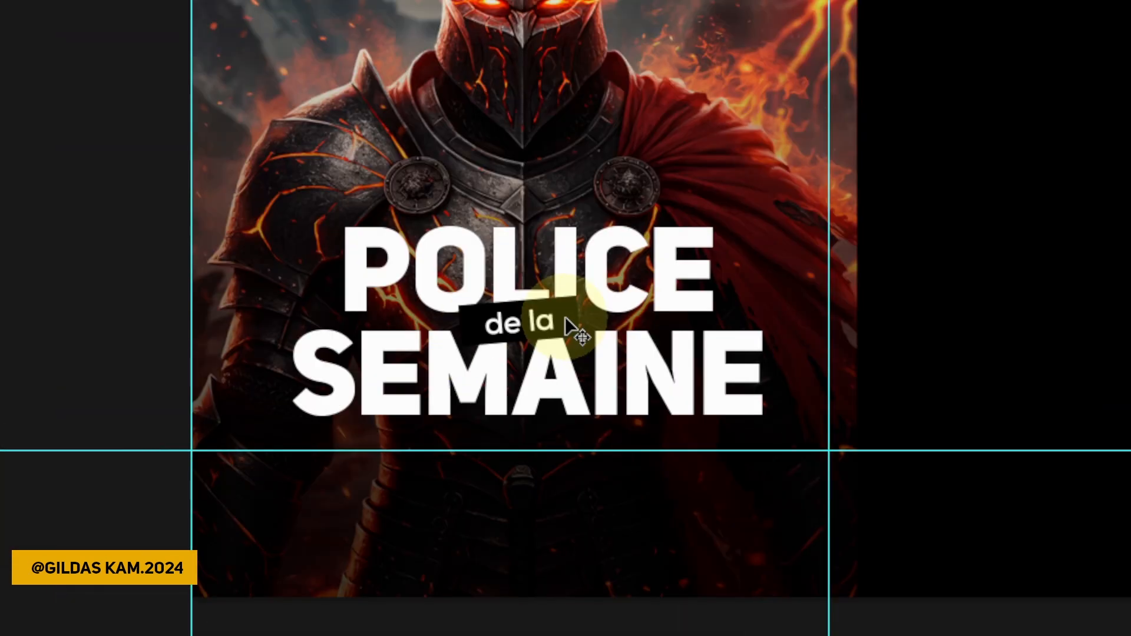
{"action": "left_click", "coordinate": [142, 267]}
{"action": "double_click", "coordinate": [851, 310]}
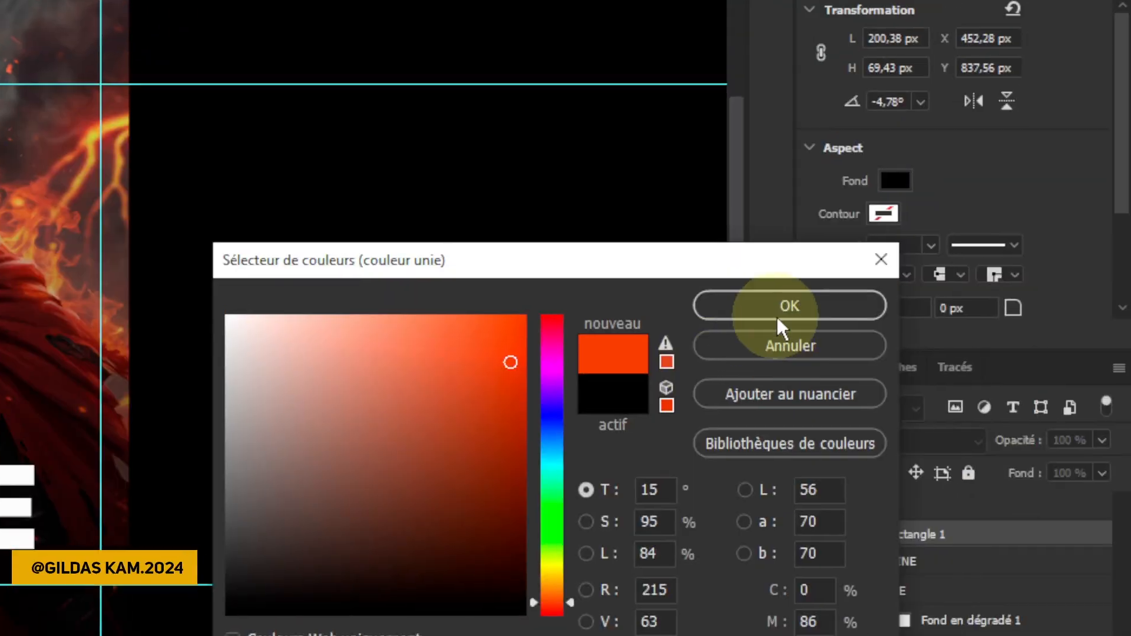
{"action": "left_click", "coordinate": [776, 314]}
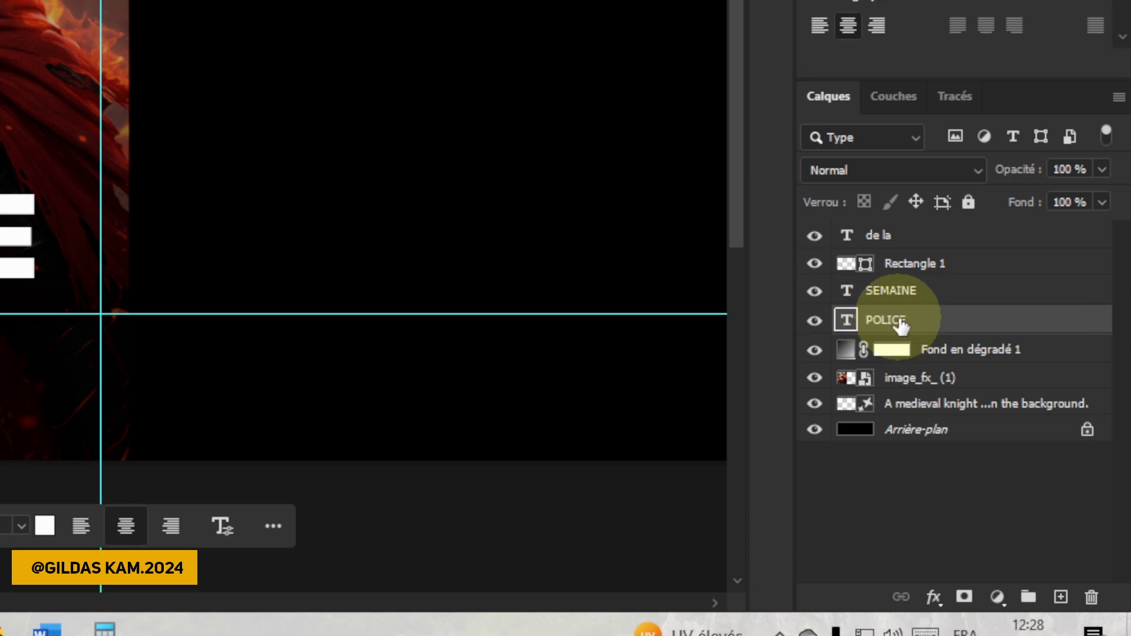
Add a drop shadow to the POLICE text layer and set the shadow's opacity to 100 %.
{"action": "right_click", "coordinate": [899, 322]}
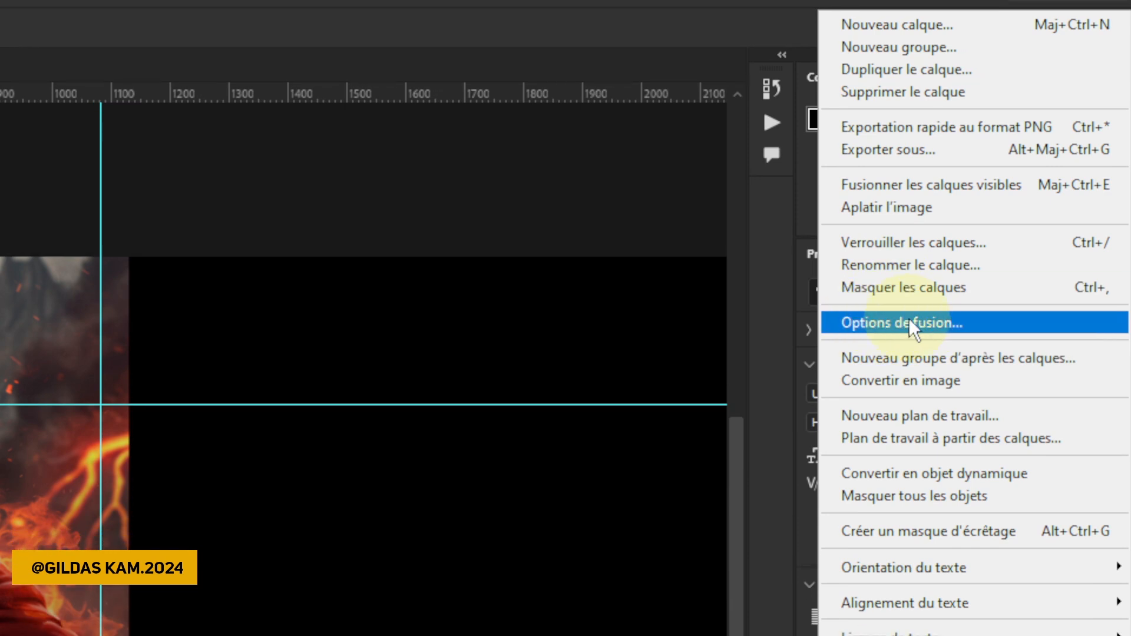
{"action": "left_click", "coordinate": [909, 318]}
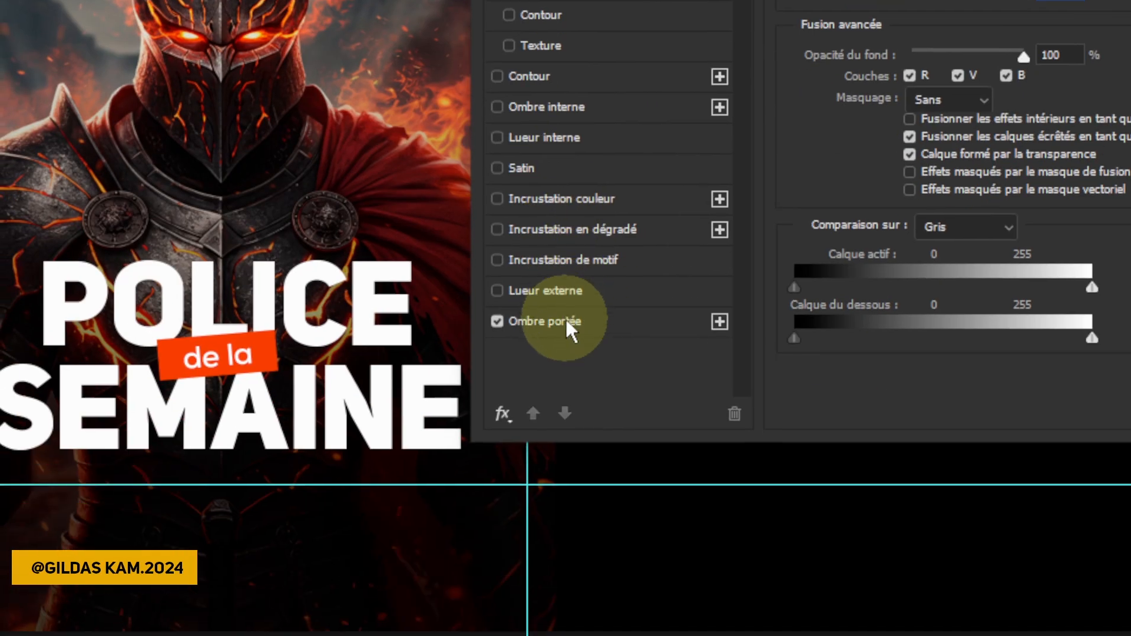
{"action": "left_click", "coordinate": [400, 633]}
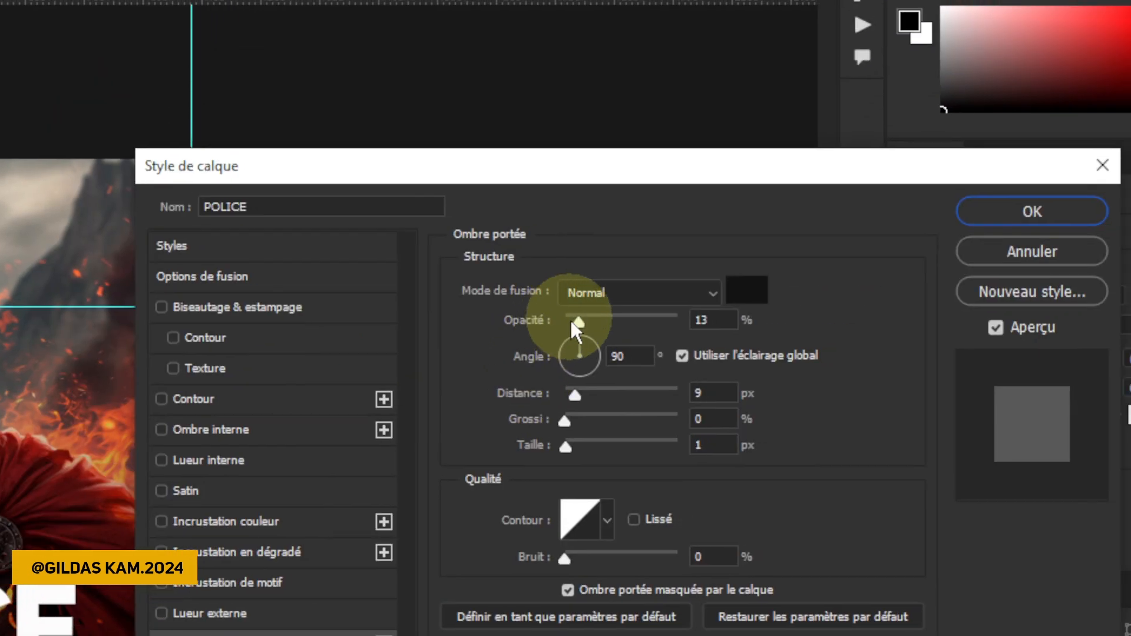
{"action": "left_click_drag", "start_coordinate": [619, 269], "coordinate": [615, 268]}
{"action": "left_click_drag", "start_coordinate": [567, 317], "coordinate": [755, 320]}
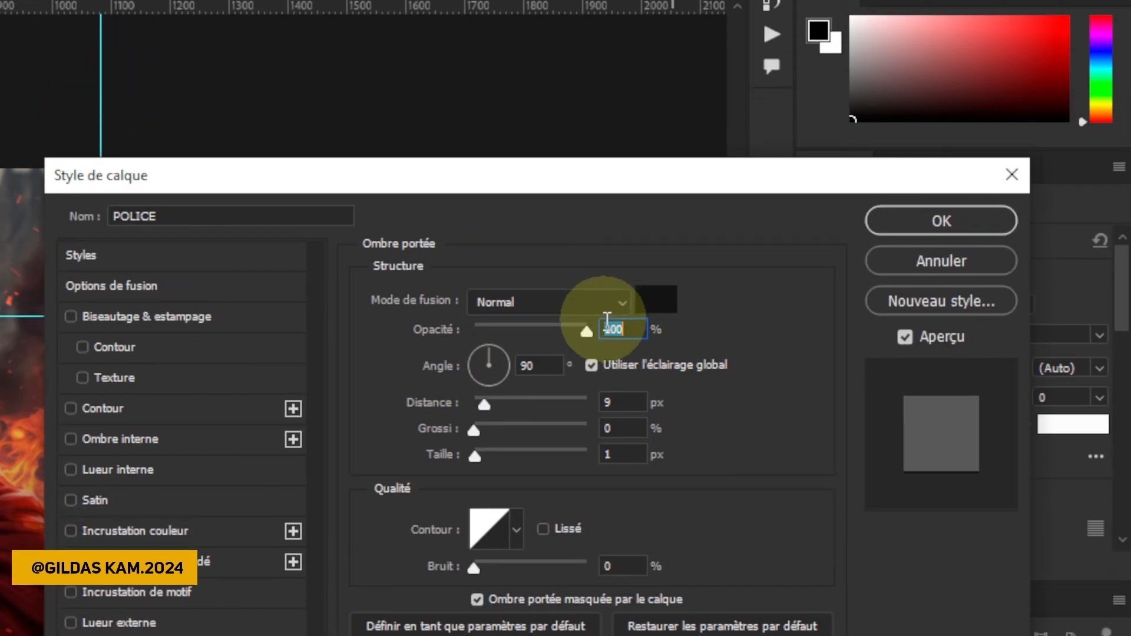
Make the POLICE drop shadow pure black with a 7 px distance, 10 % spread and 1 px size, and confirm the layer style.
{"action": "left_click", "coordinate": [656, 287]}
{"action": "left_click_drag", "start_coordinate": [565, 323], "coordinate": [554, 343]}
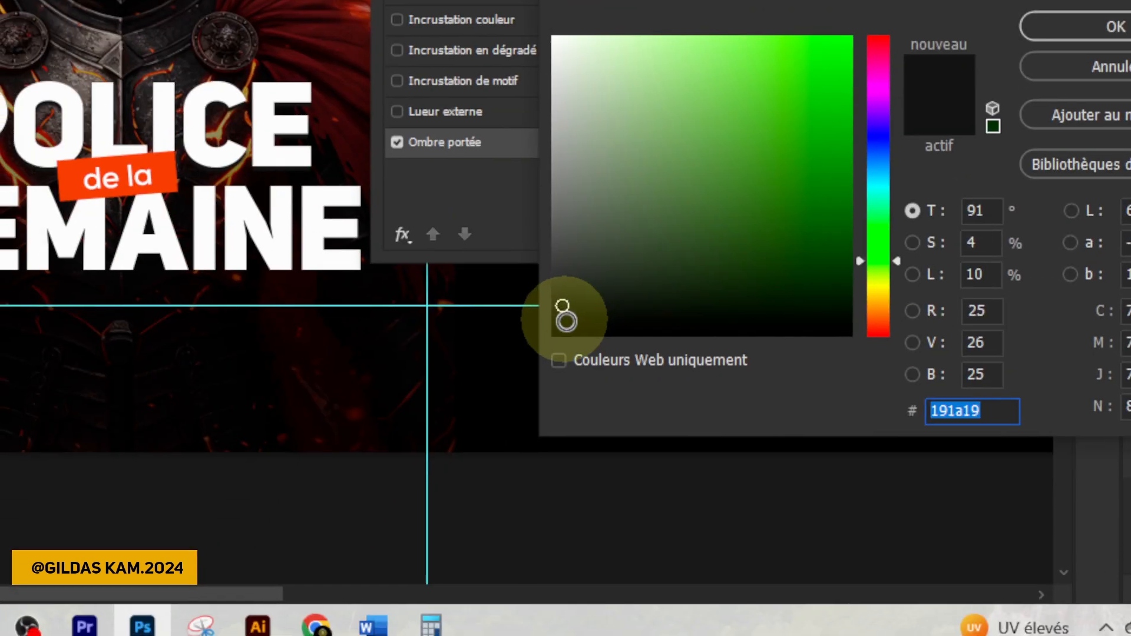
{"action": "left_click", "coordinate": [733, 324]}
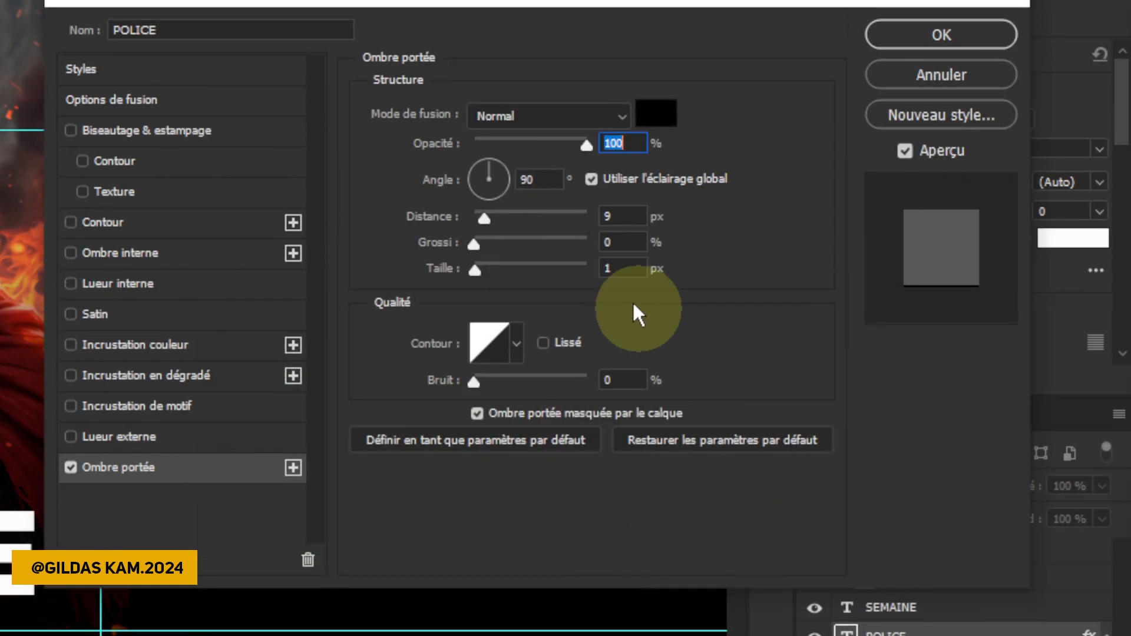
{"action": "left_click_drag", "start_coordinate": [484, 194], "coordinate": [589, 197]}
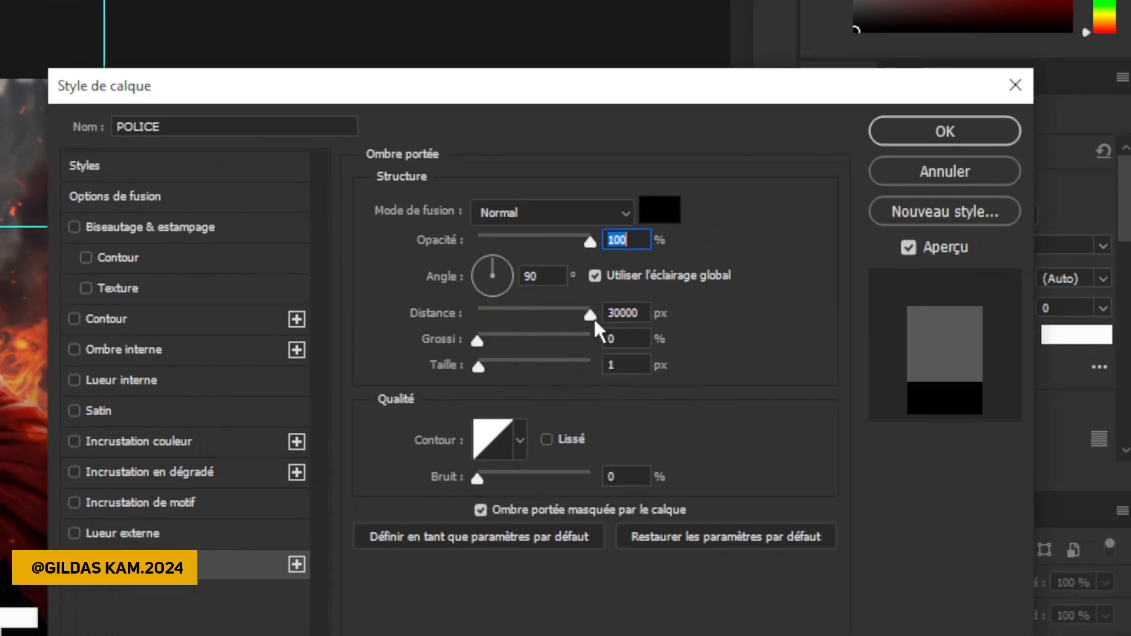
{"action": "left_click_drag", "start_coordinate": [593, 318], "coordinate": [529, 318]}
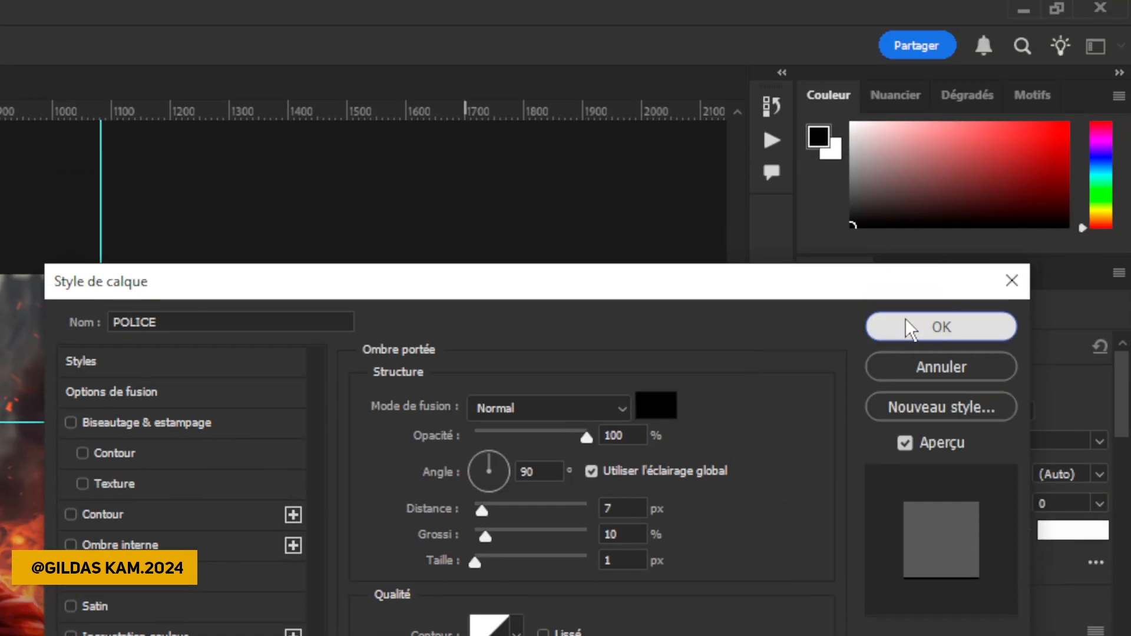
{"action": "left_click", "coordinate": [907, 329]}
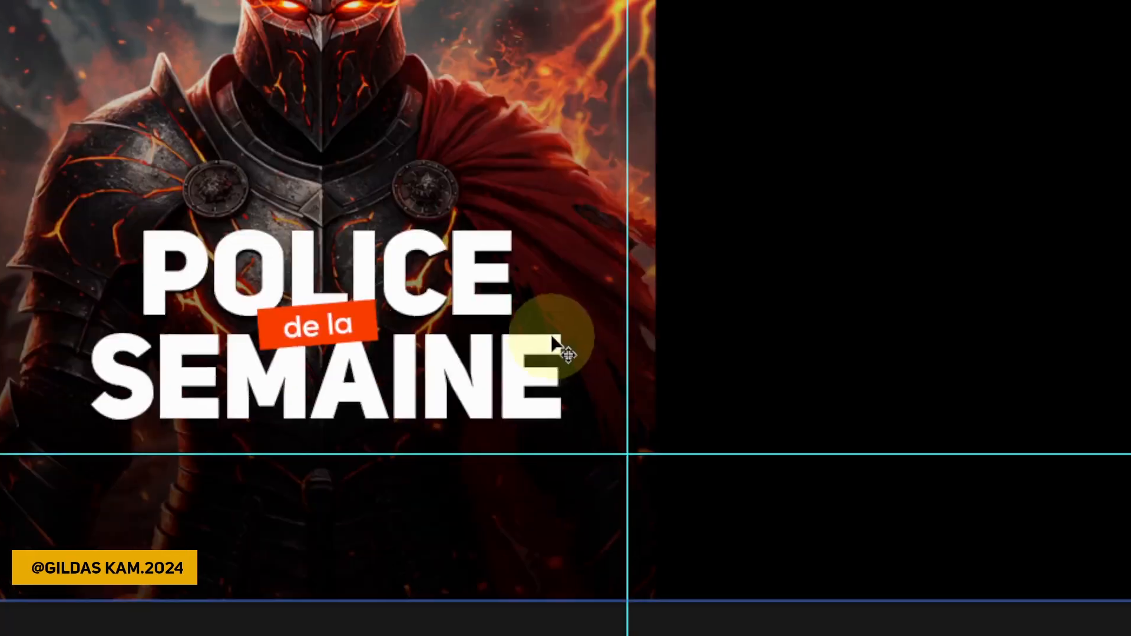
Examine the shadow on the POLICE title up close against SEMAINE, and check the whole cover slide.
{"action": "left_click", "coordinate": [554, 340]}
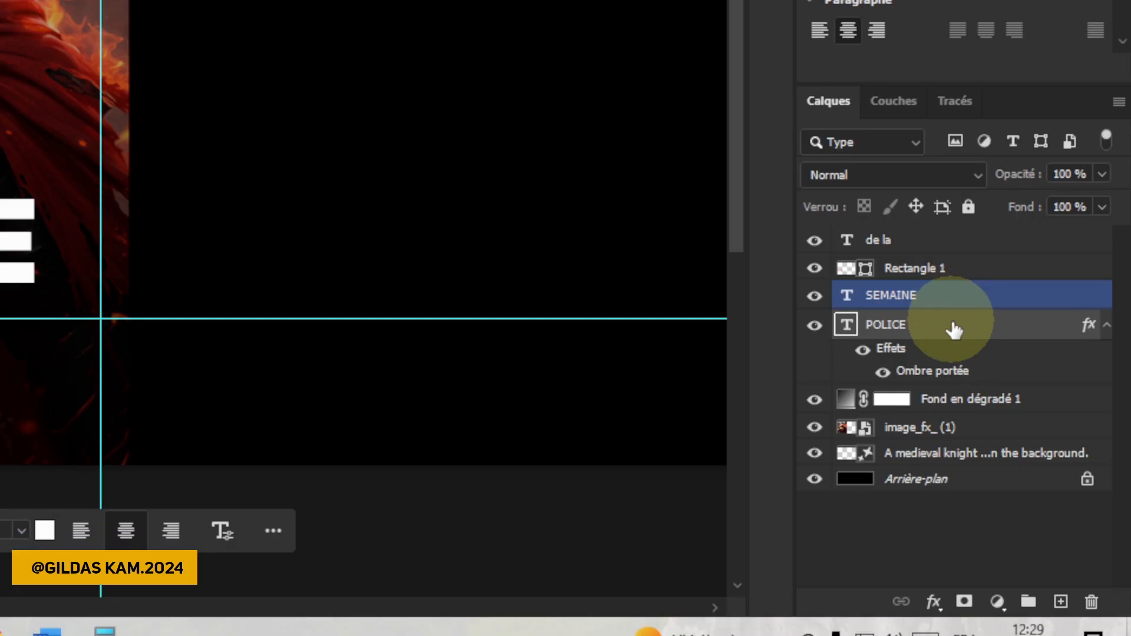
{"action": "left_click", "coordinate": [948, 317]}
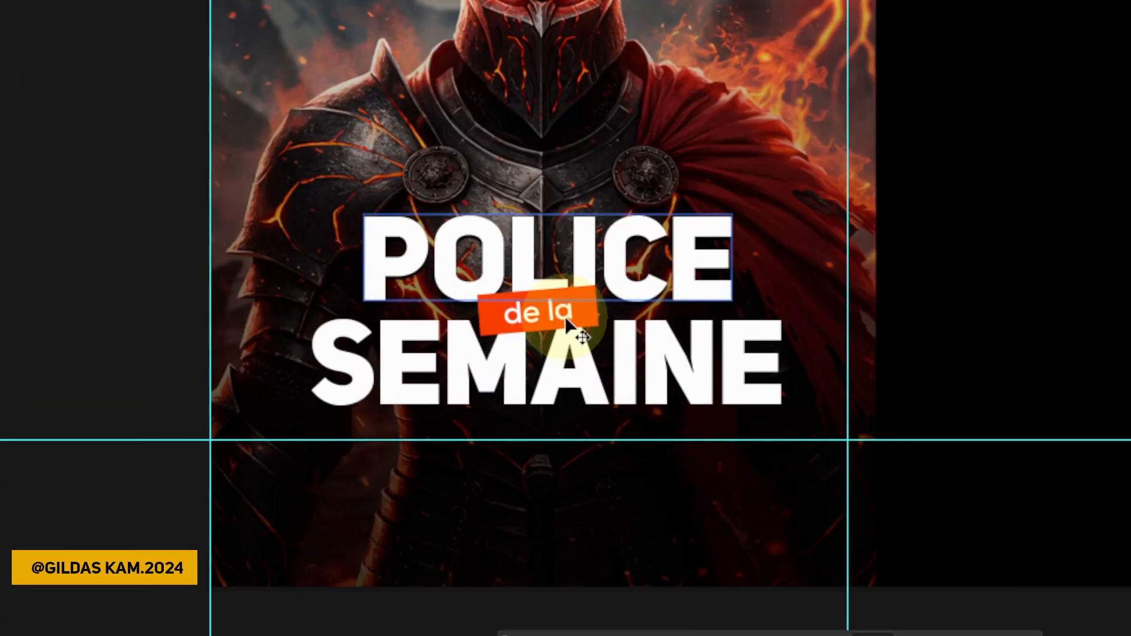
{"action": "left_click", "coordinate": [502, 285]}
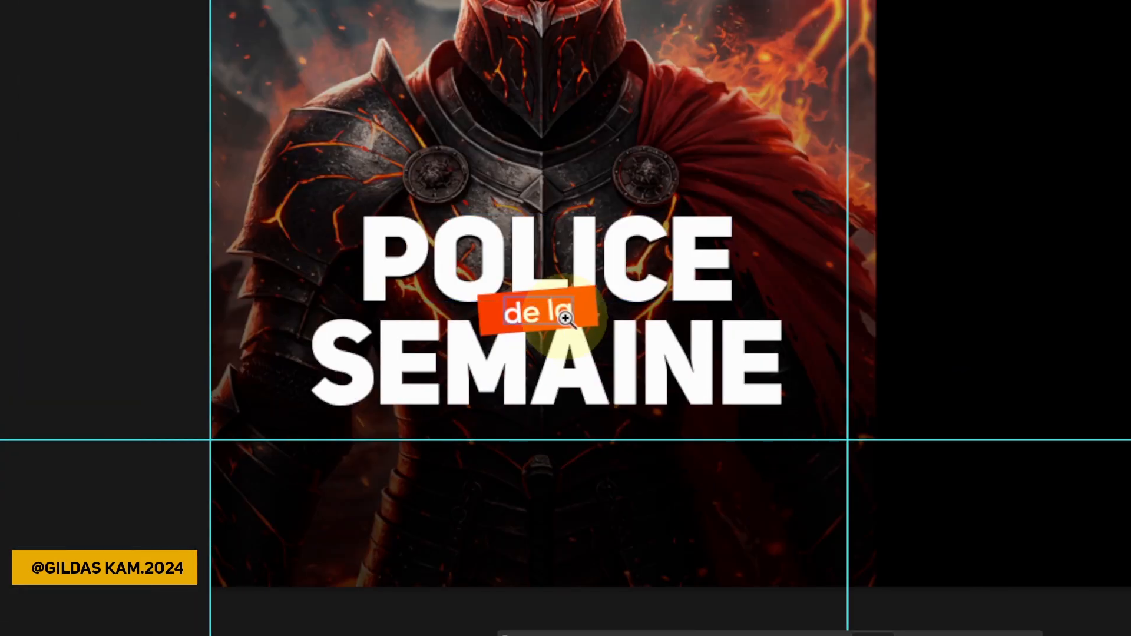
{"action": "left_click", "coordinate": [566, 318]}
{"action": "left_click", "coordinate": [566, 318]}
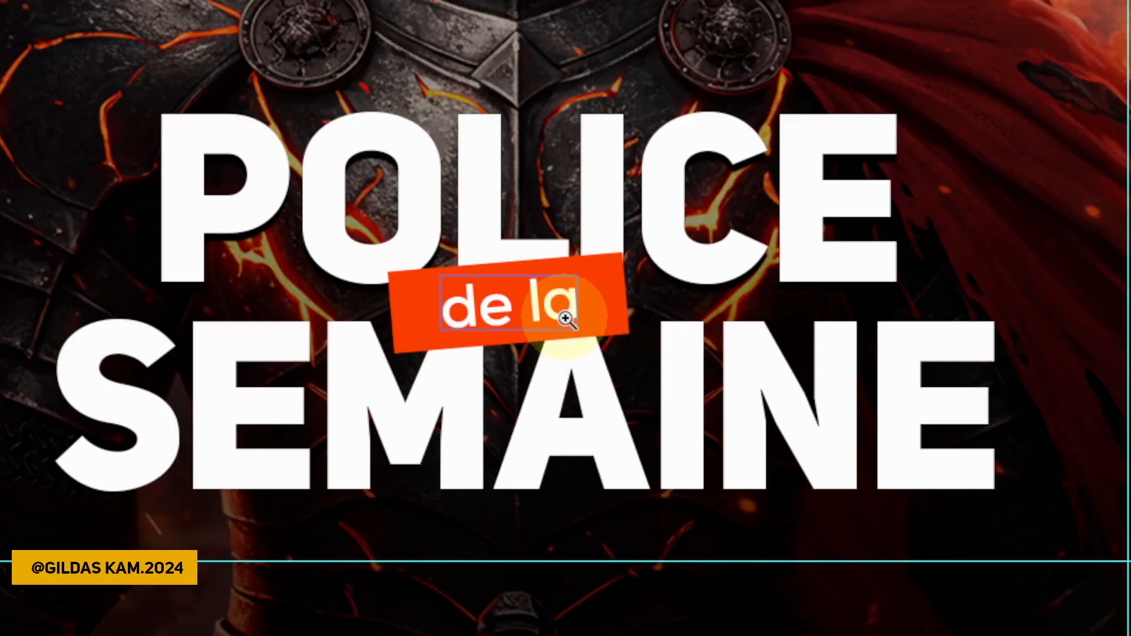
{"action": "left_click", "coordinate": [566, 318]}
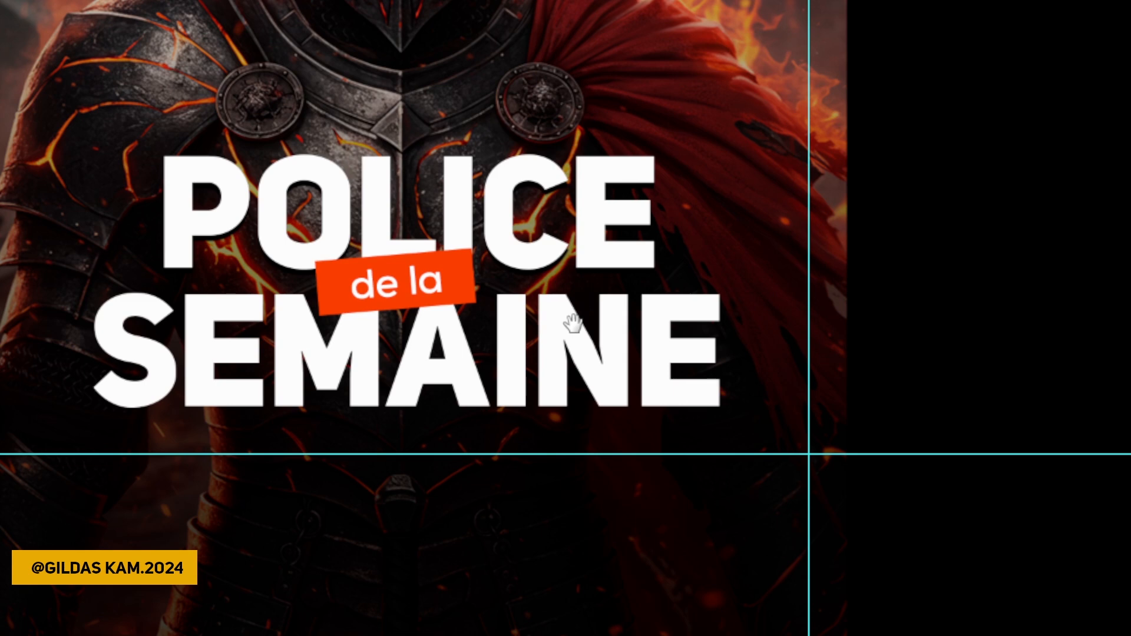
{"action": "left_click_drag", "start_coordinate": [574, 323], "coordinate": [566, 319], "text": "ctrl"}
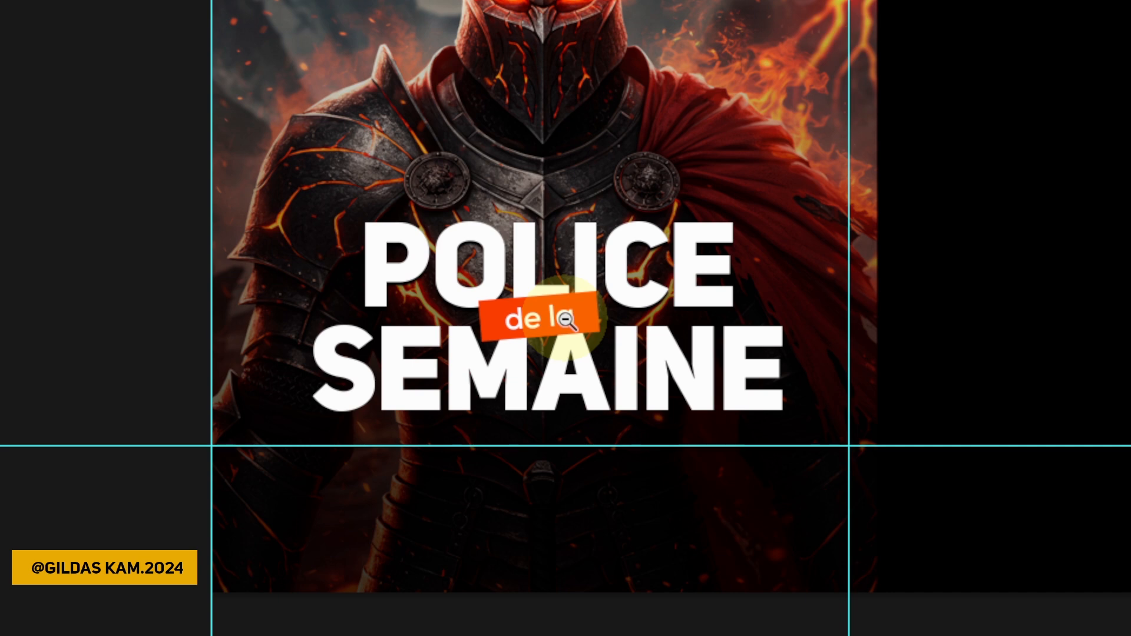
{"action": "left_click", "coordinate": [566, 320], "text": "alt"}
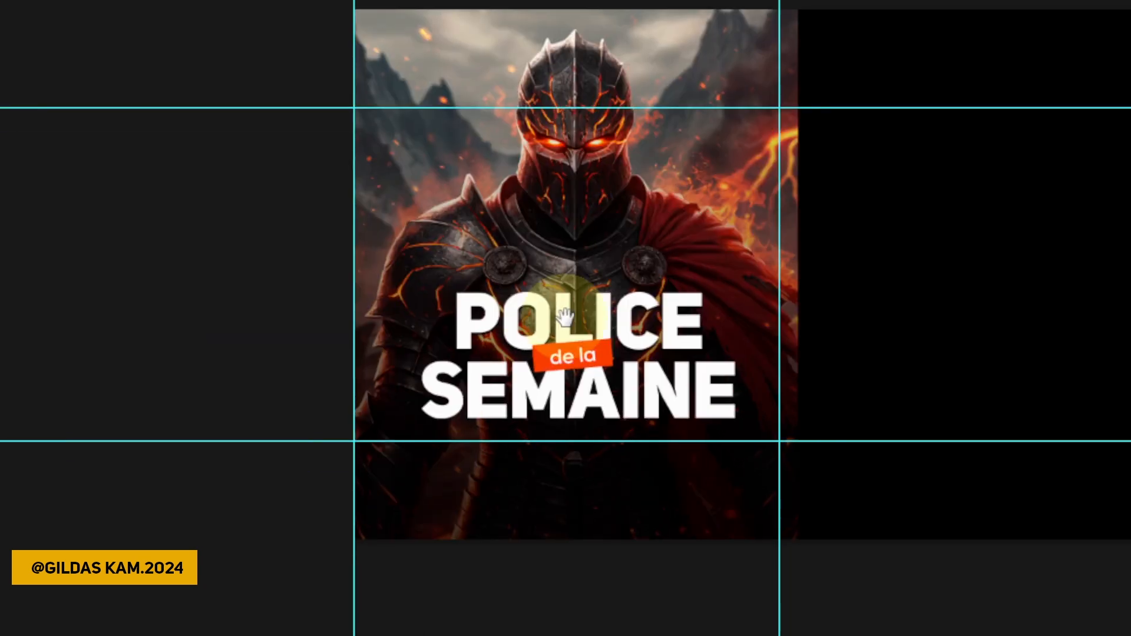
{"action": "left_click", "coordinate": [972, 327]}
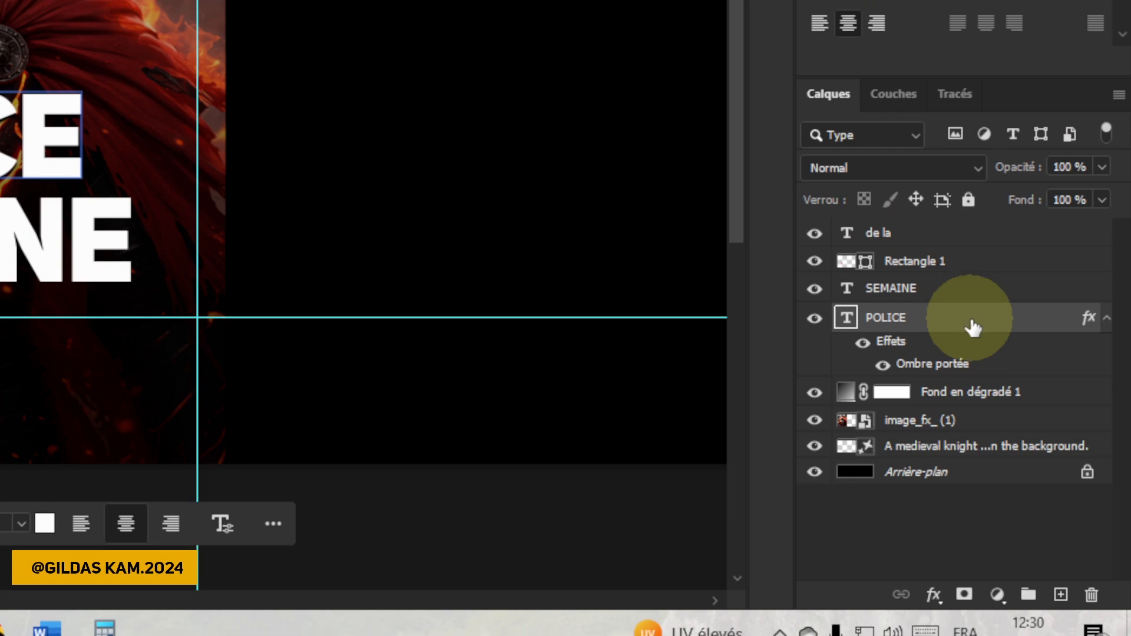
{"action": "right_click", "coordinate": [970, 319]}
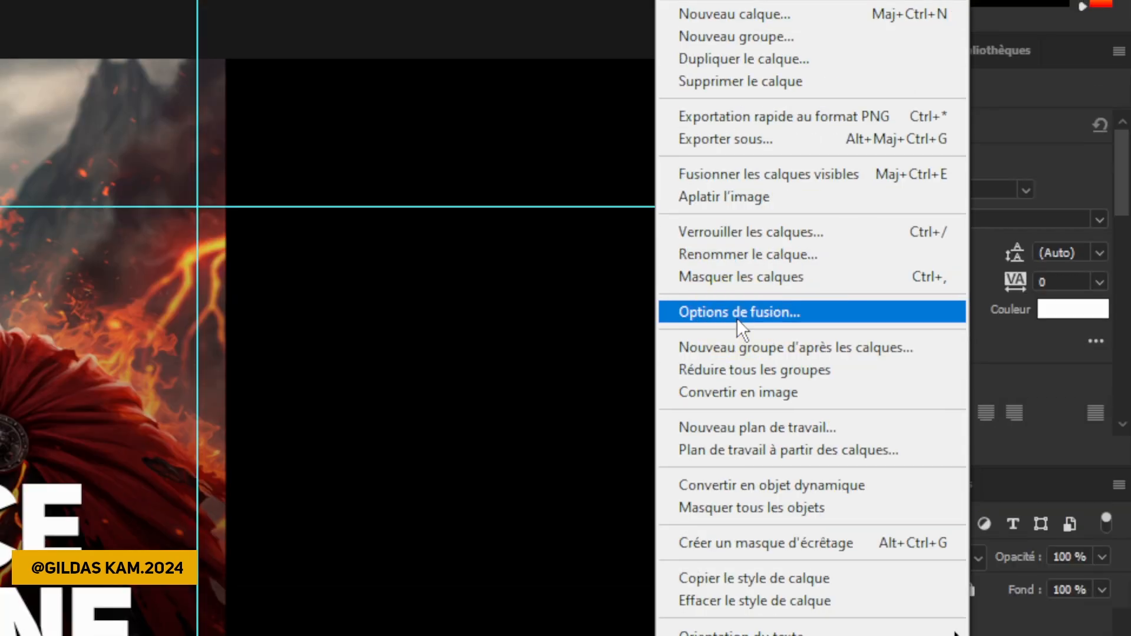
{"action": "left_click", "coordinate": [737, 317]}
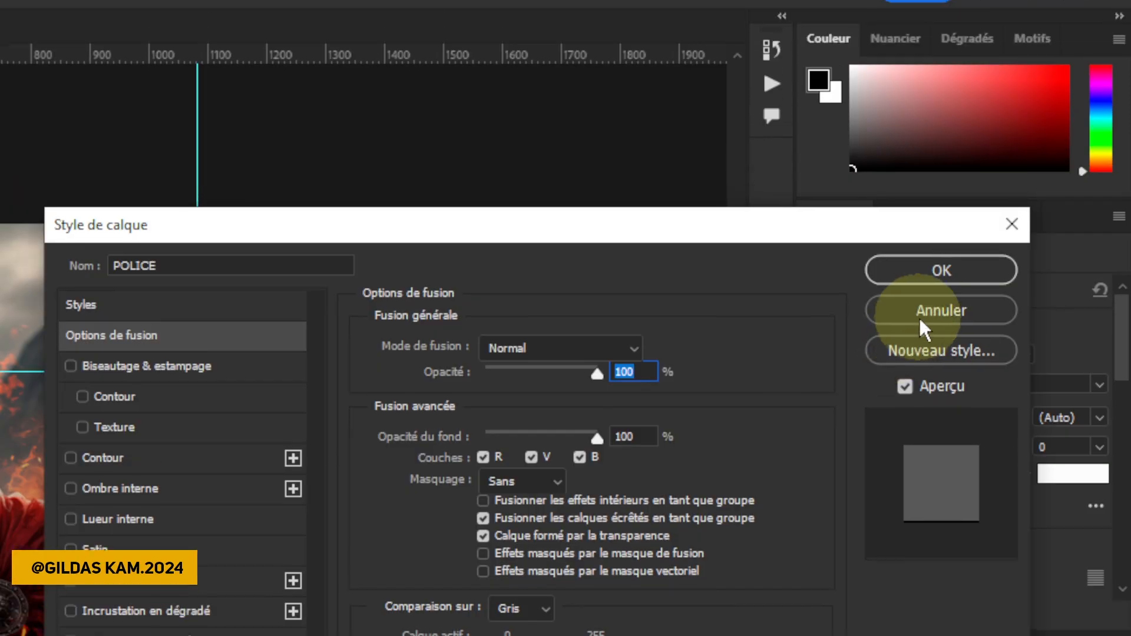
{"action": "left_click", "coordinate": [920, 322]}
Copy the POLICE layer's style and paste it onto the SEMAINE text layer.
{"action": "right_click", "coordinate": [934, 325]}
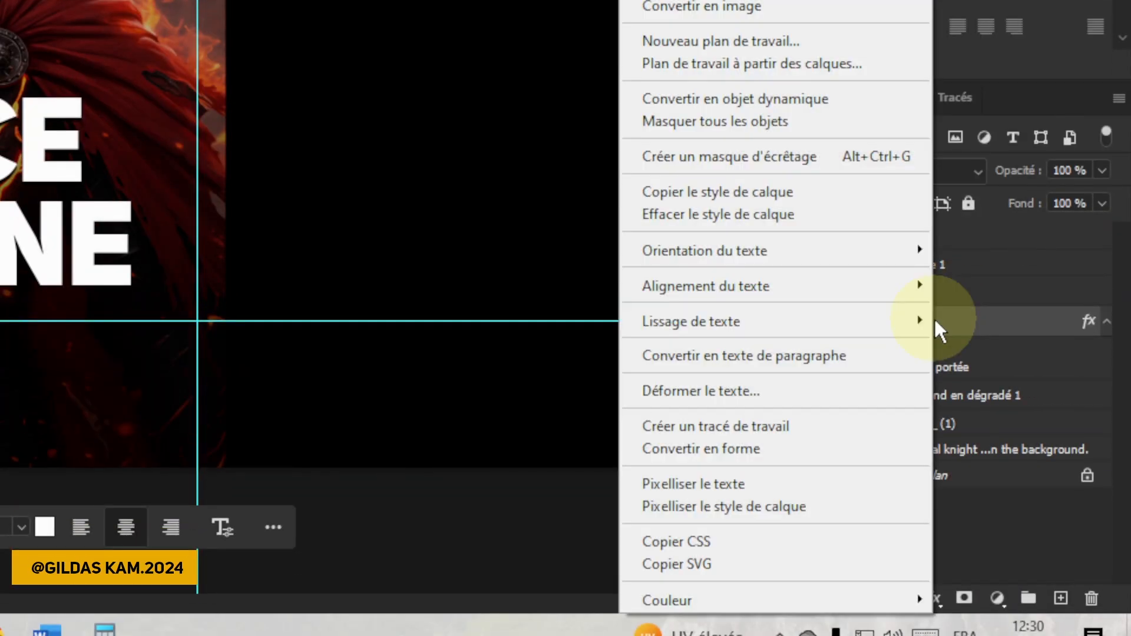
{"action": "left_click", "coordinate": [725, 233]}
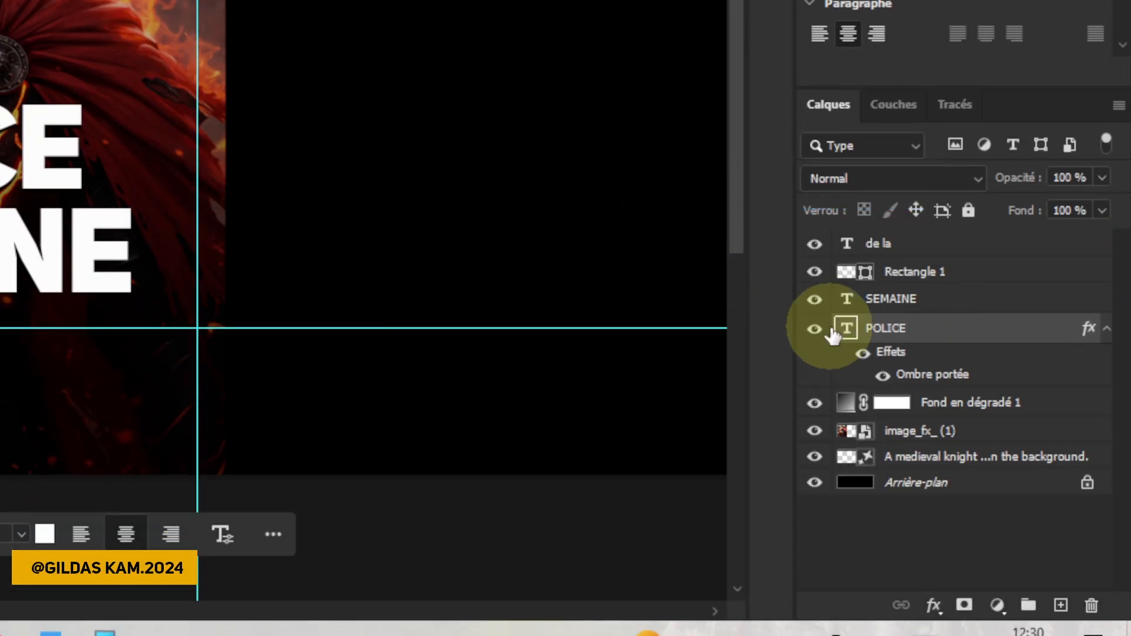
{"action": "left_click", "coordinate": [907, 300]}
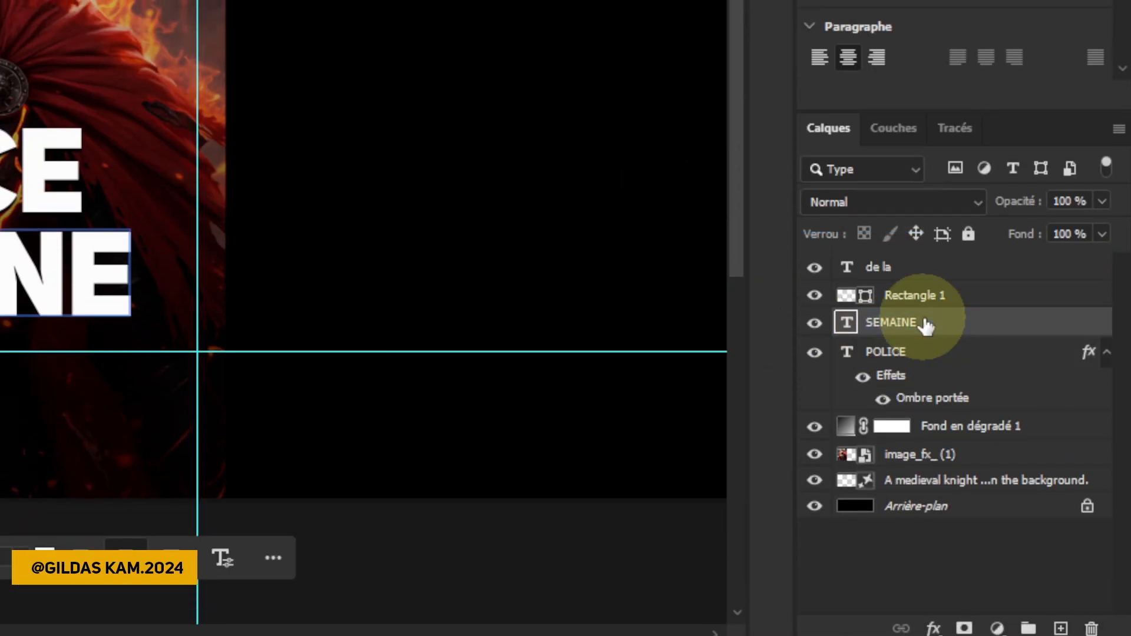
{"action": "right_click", "coordinate": [905, 324]}
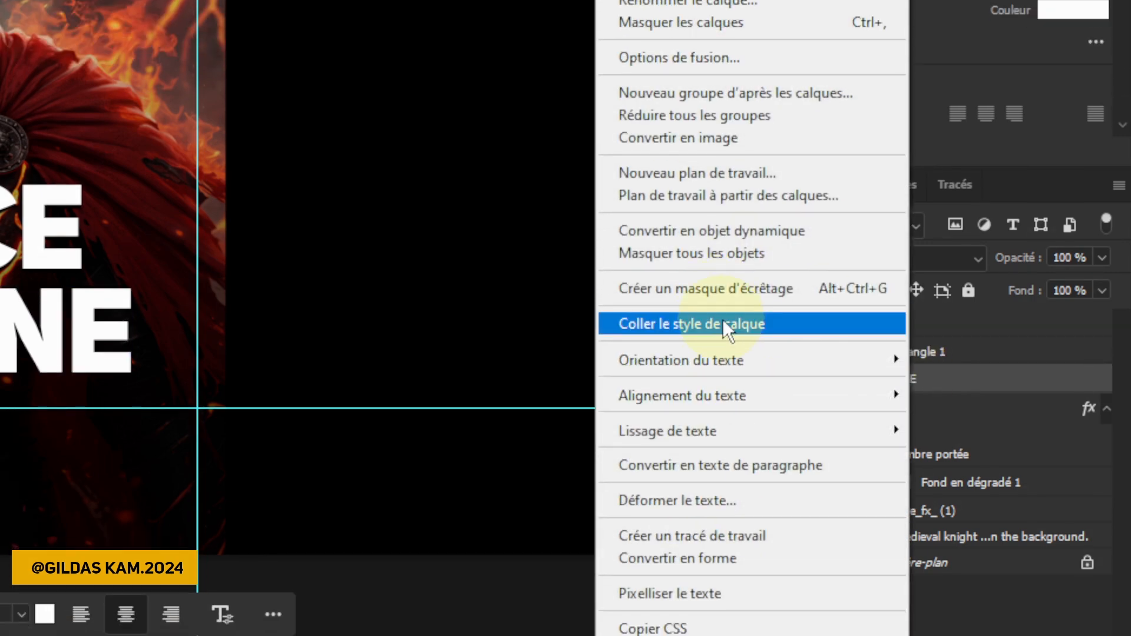
{"action": "left_click", "coordinate": [725, 259]}
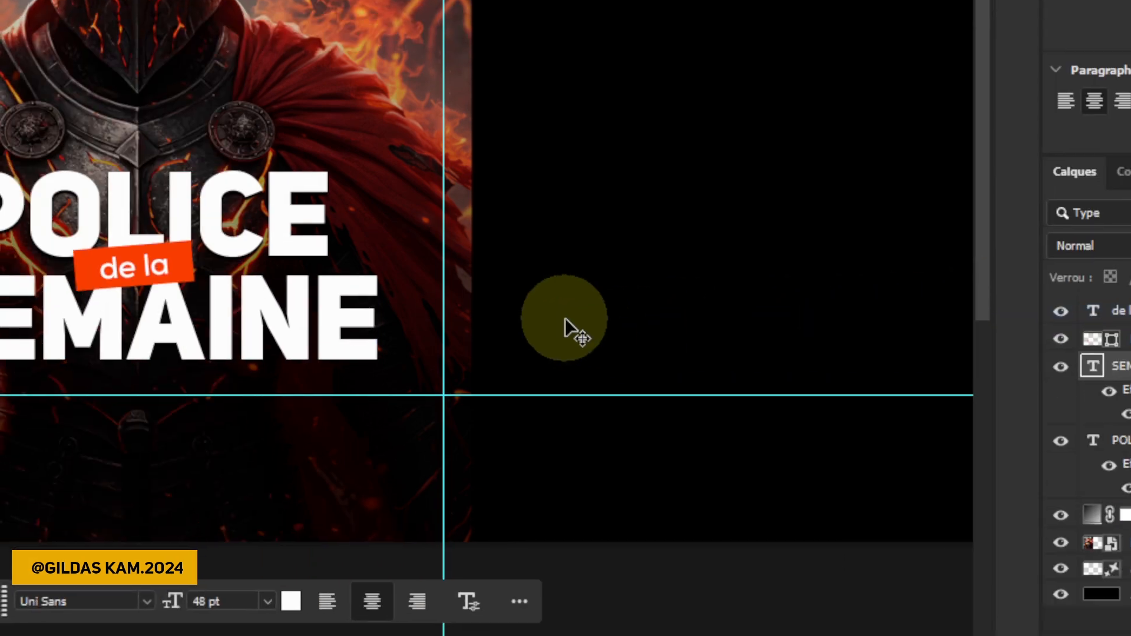
Show the rulers and add a horizontal guide between the existing lower guide and the canvas's bottom edge.
{"action": "left_click", "coordinate": [564, 317]}
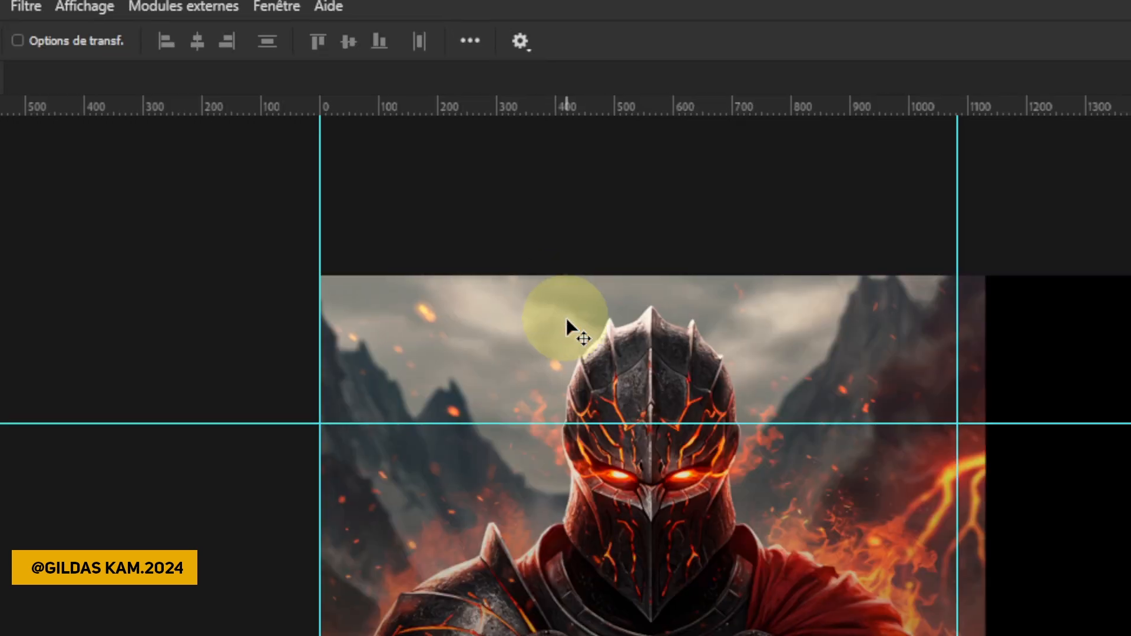
{"action": "key", "text": "ctrl+r"}
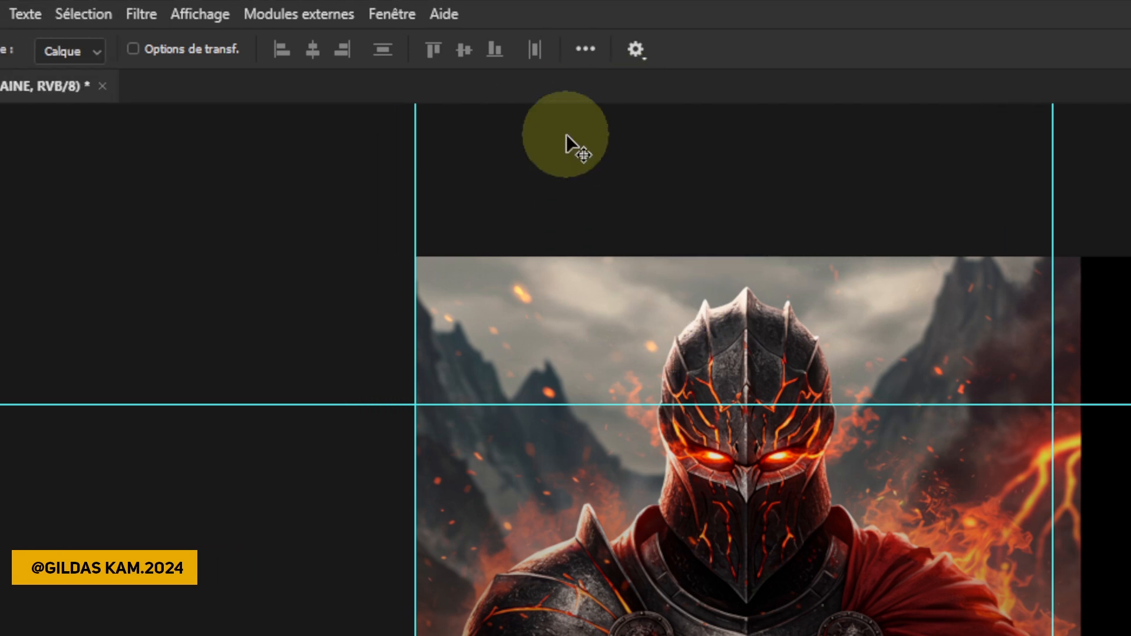
{"action": "key", "text": "ctrl+r"}
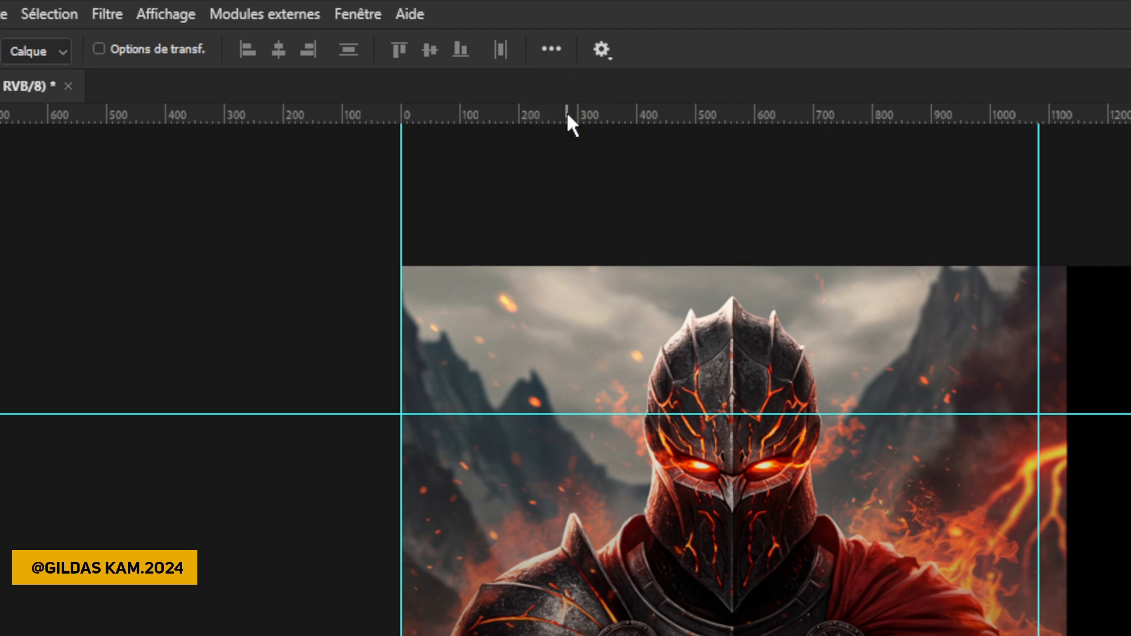
{"action": "left_click_drag", "start_coordinate": [567, 111], "coordinate": [567, 512]}
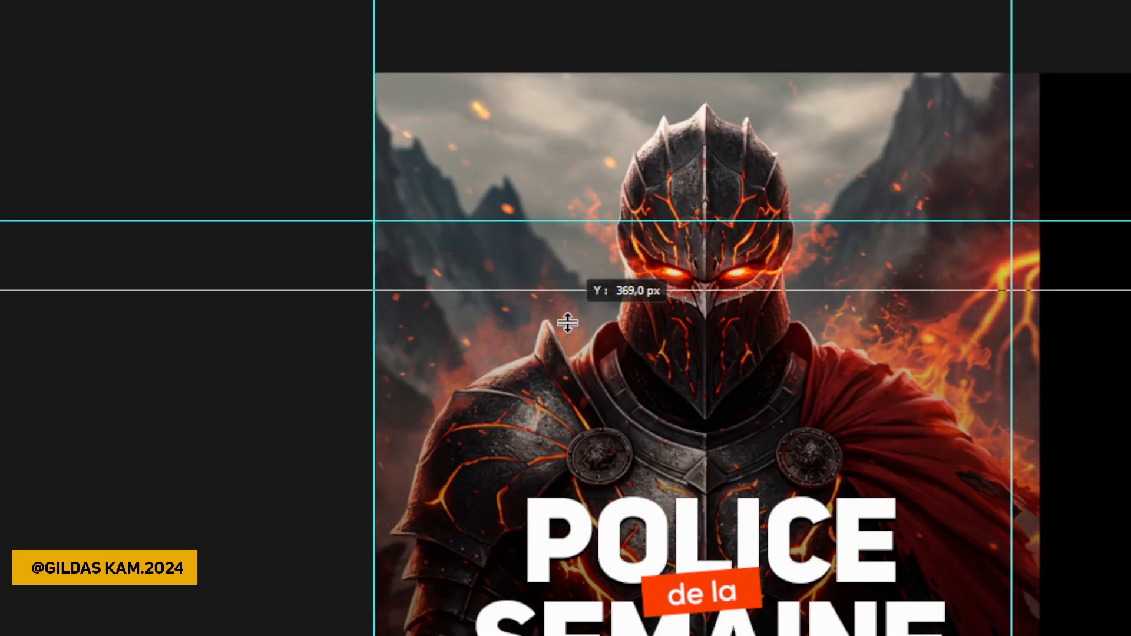
{"action": "left_click_drag", "start_coordinate": [567, 323], "coordinate": [568, 356]}
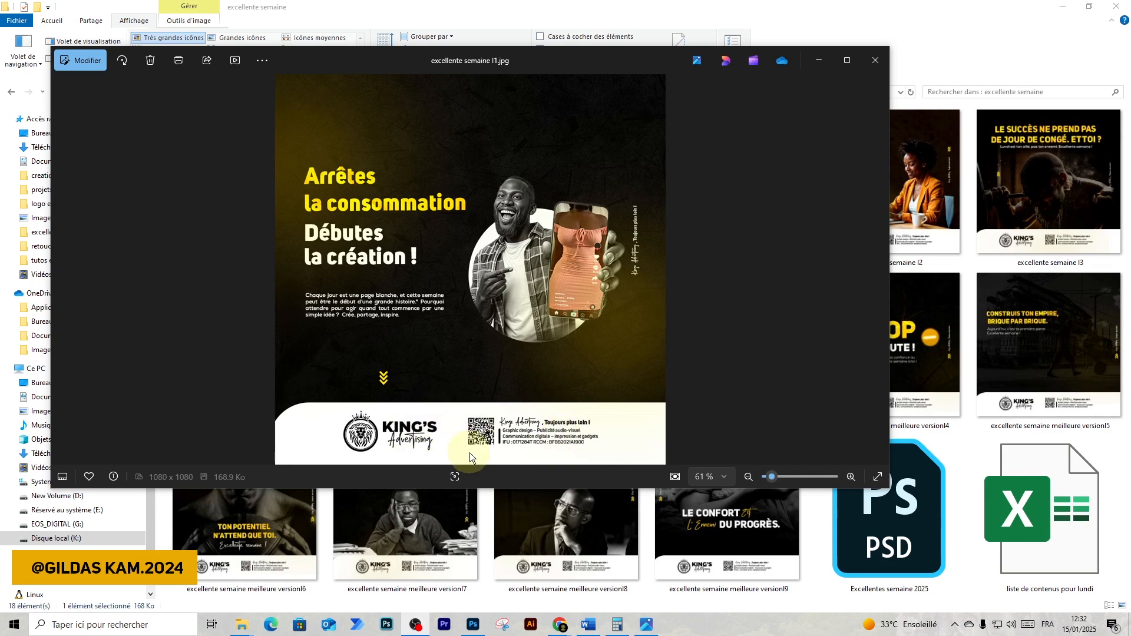
Examine the logo footer of the reference image excellente semaine l1.jpg up close and return to the Photoshop document.
{"action": "scroll", "coordinate": [528, 436], "scroll_direction": "up", "scroll_amount": 5}
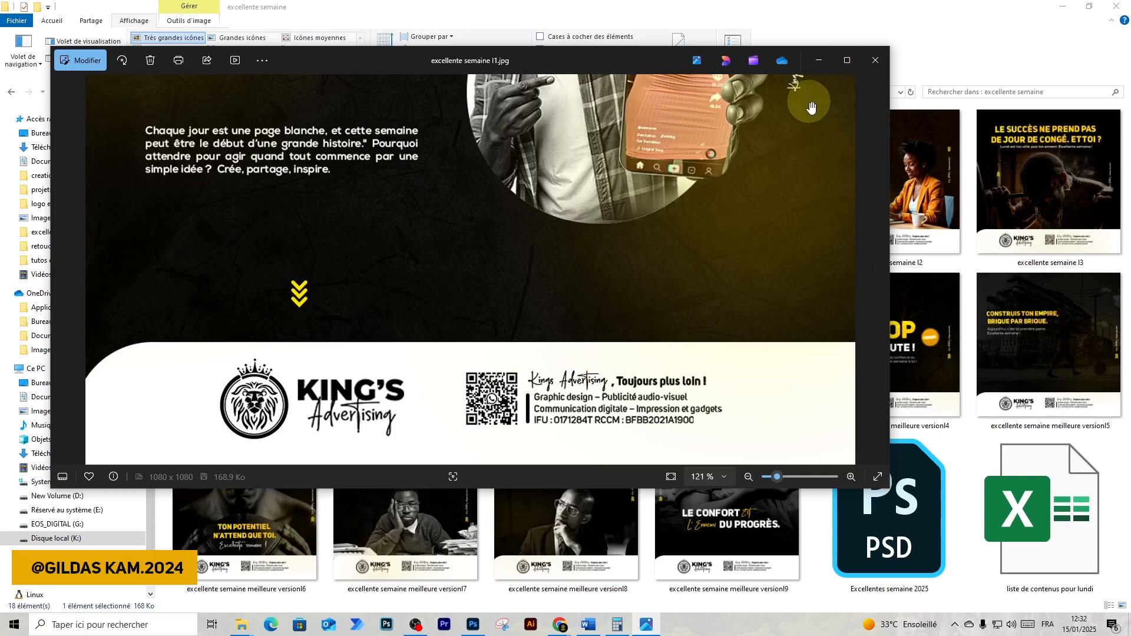
{"action": "left_click", "coordinate": [826, 59]}
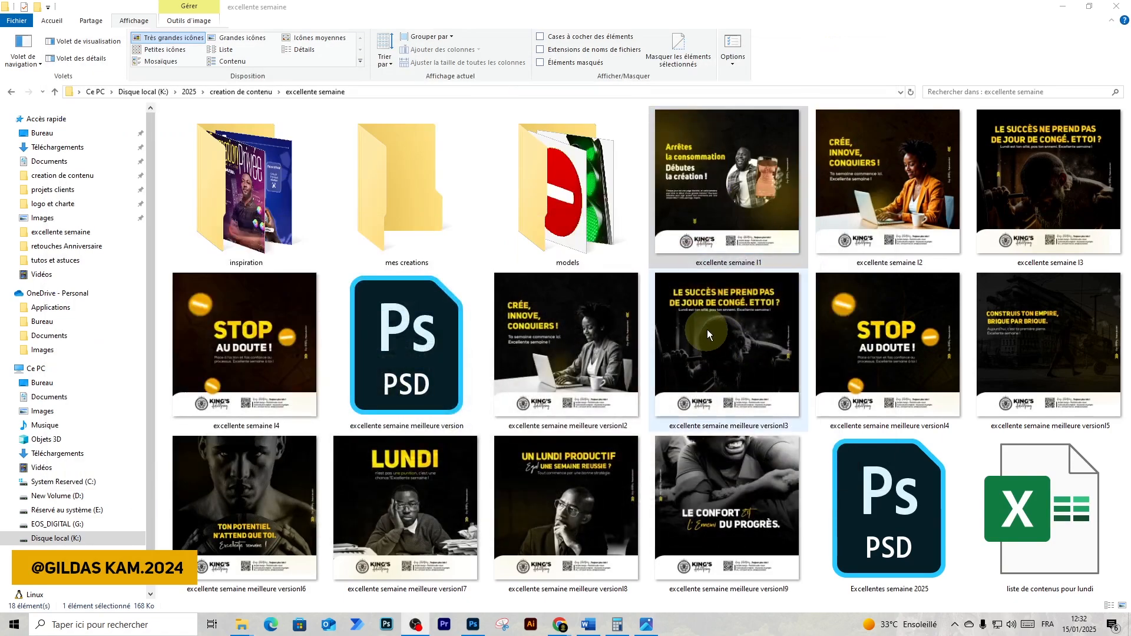
{"action": "key", "text": "alt+Tab"}
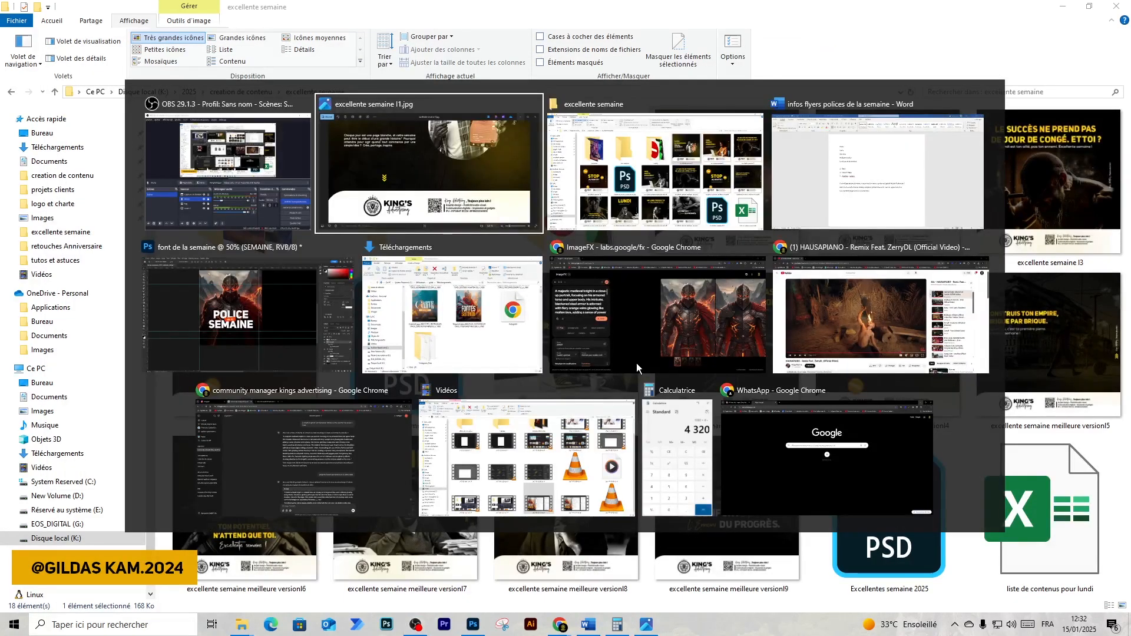
{"action": "key", "text": "alt+Tab"}
{"action": "key", "text": "alt+Tab"}
{"action": "key", "text": "alt+Tab"}
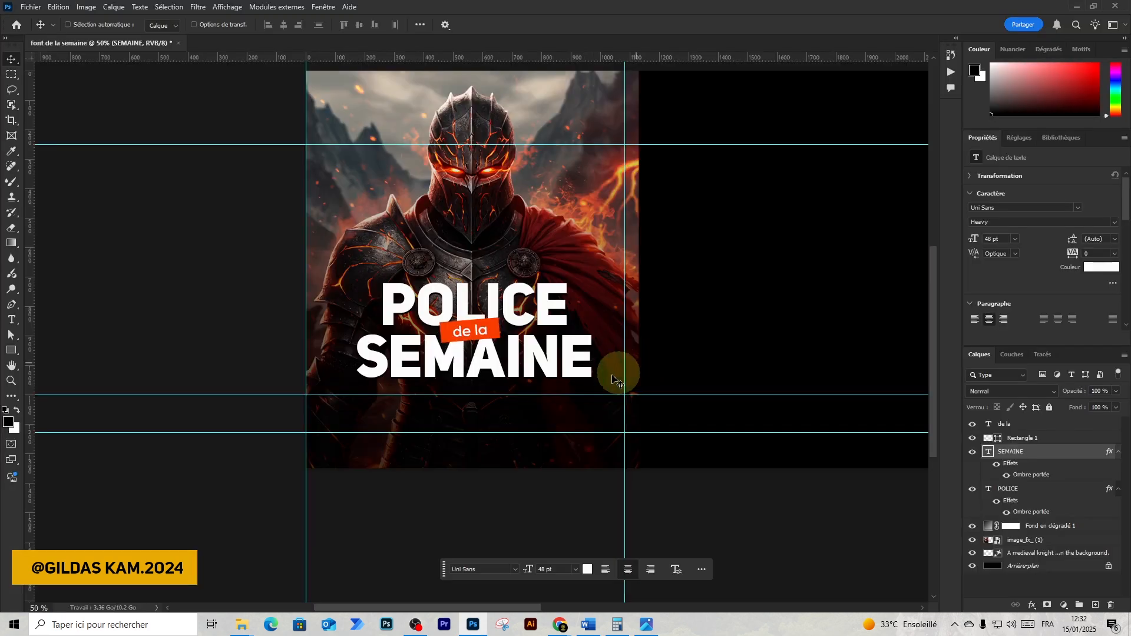
Place the logo kings noir image from the logo et charte folder into the Photoshop cover document.
{"action": "left_click", "coordinate": [616, 380], "text": "ctrl"}
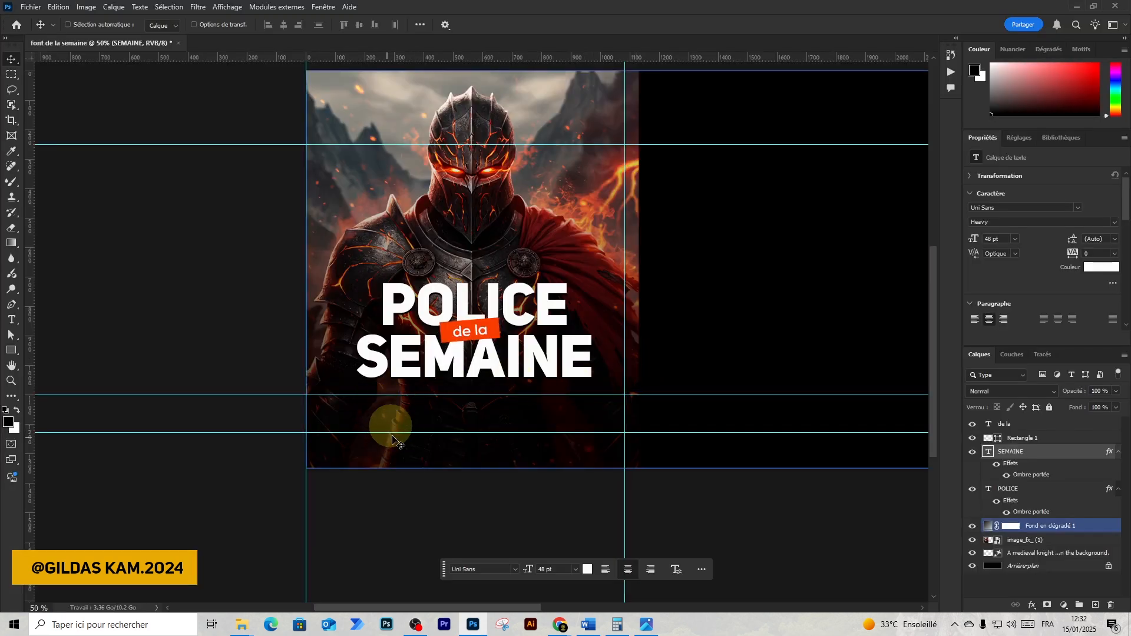
{"action": "left_click", "coordinate": [394, 441]}
{"action": "mouse_move", "coordinate": [246, 633]}
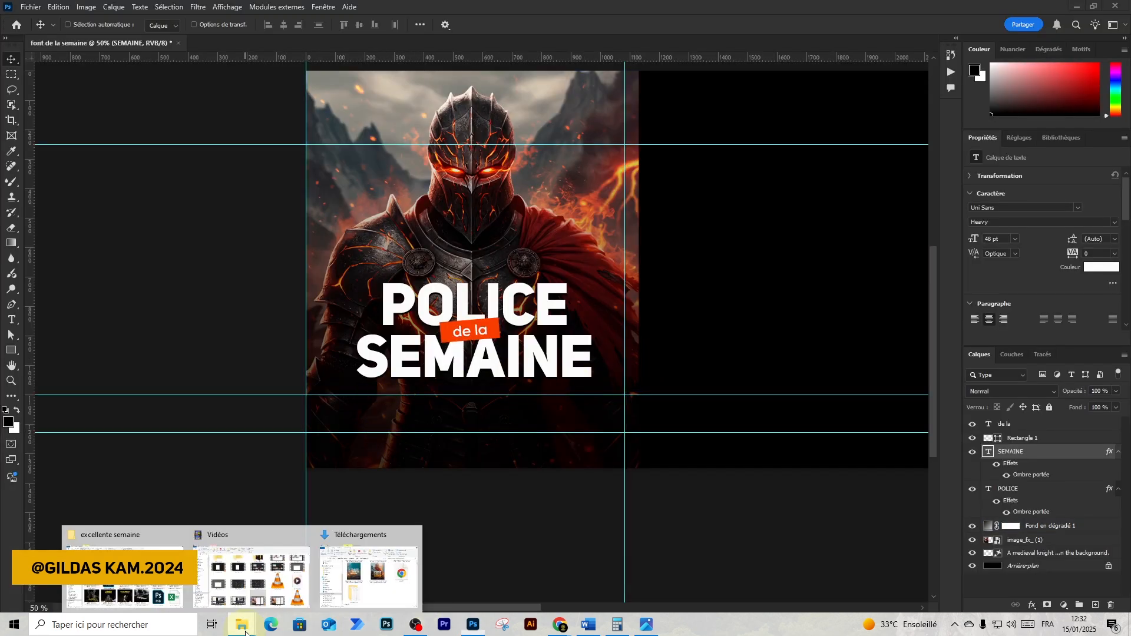
{"action": "left_click", "coordinate": [118, 537]}
{"action": "left_click", "coordinate": [62, 204]}
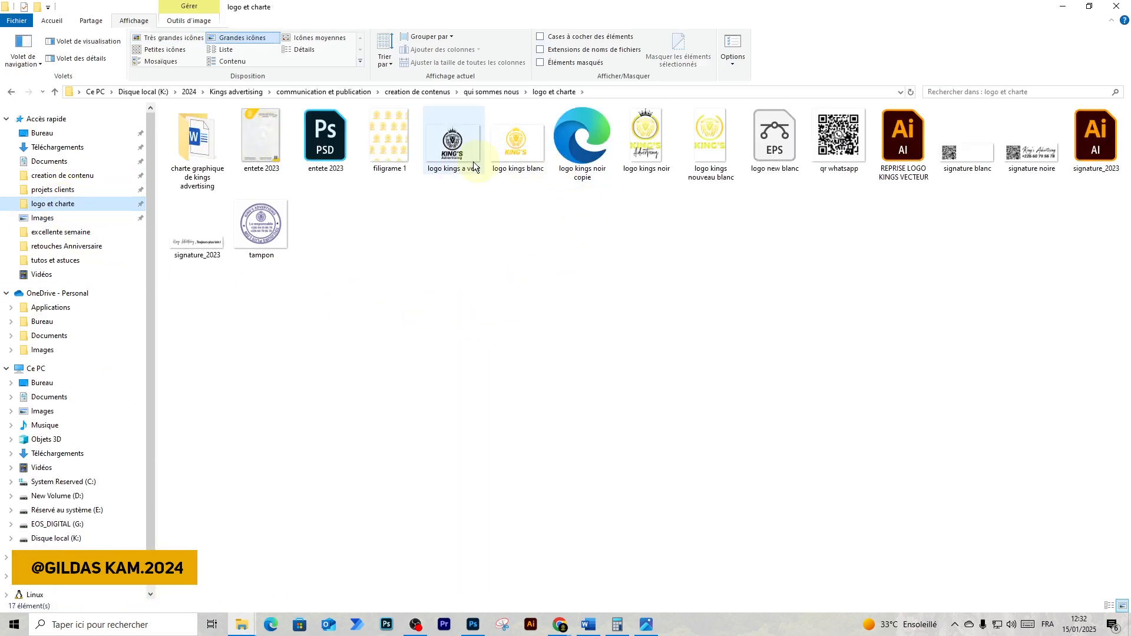
{"action": "left_click", "coordinate": [651, 153]}
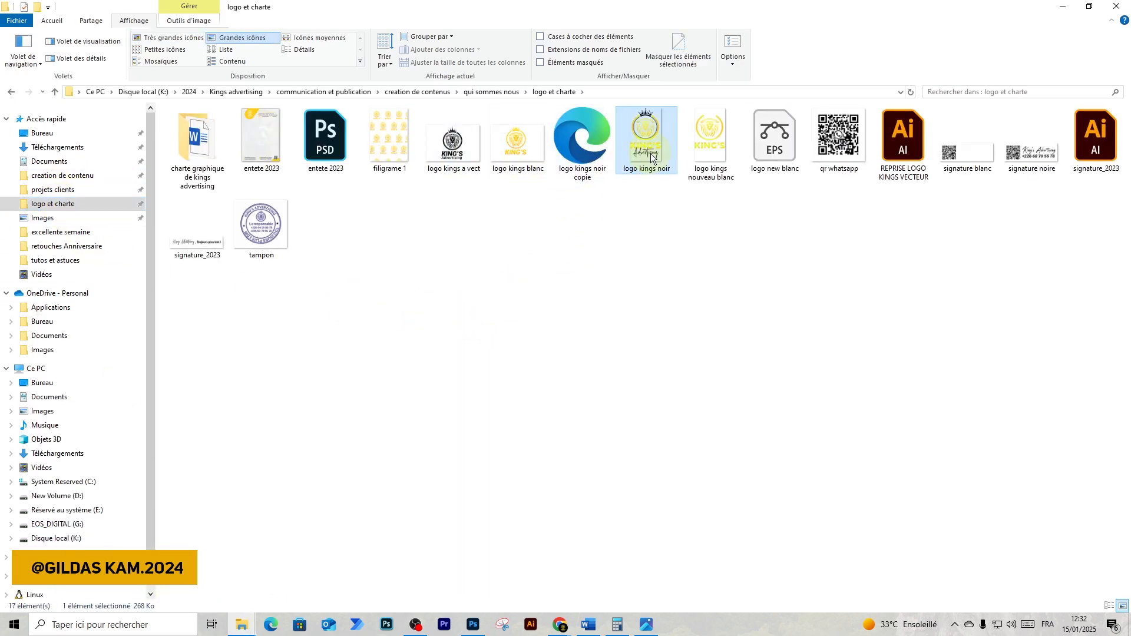
{"action": "left_click_drag", "start_coordinate": [656, 156], "coordinate": [429, 424]}
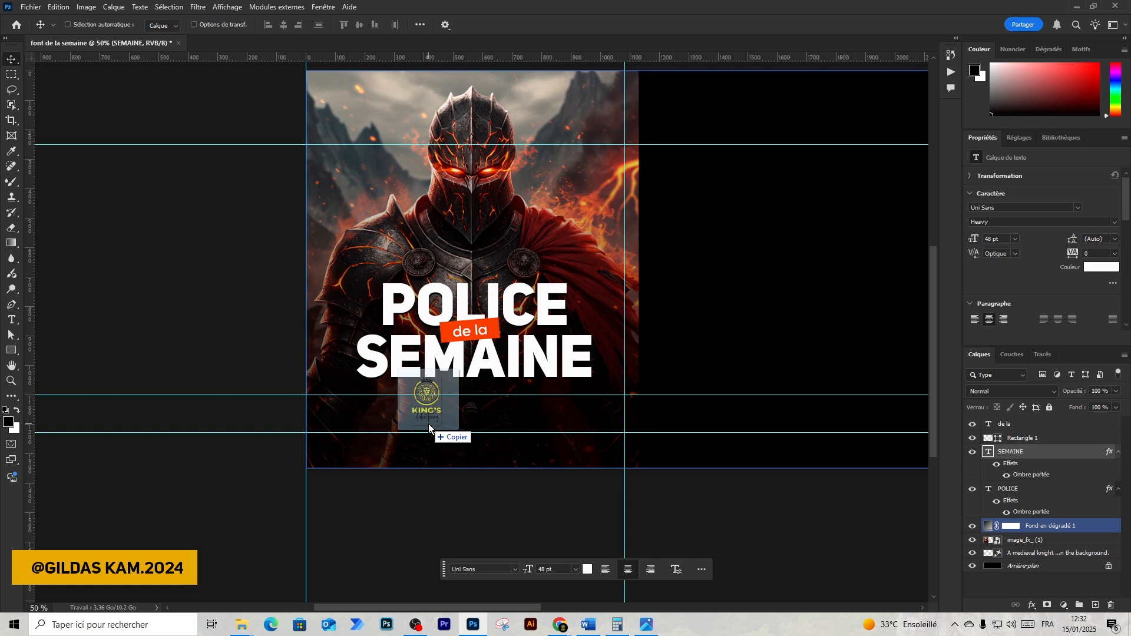
{"action": "left_click_drag", "start_coordinate": [429, 424], "coordinate": [428, 423]}
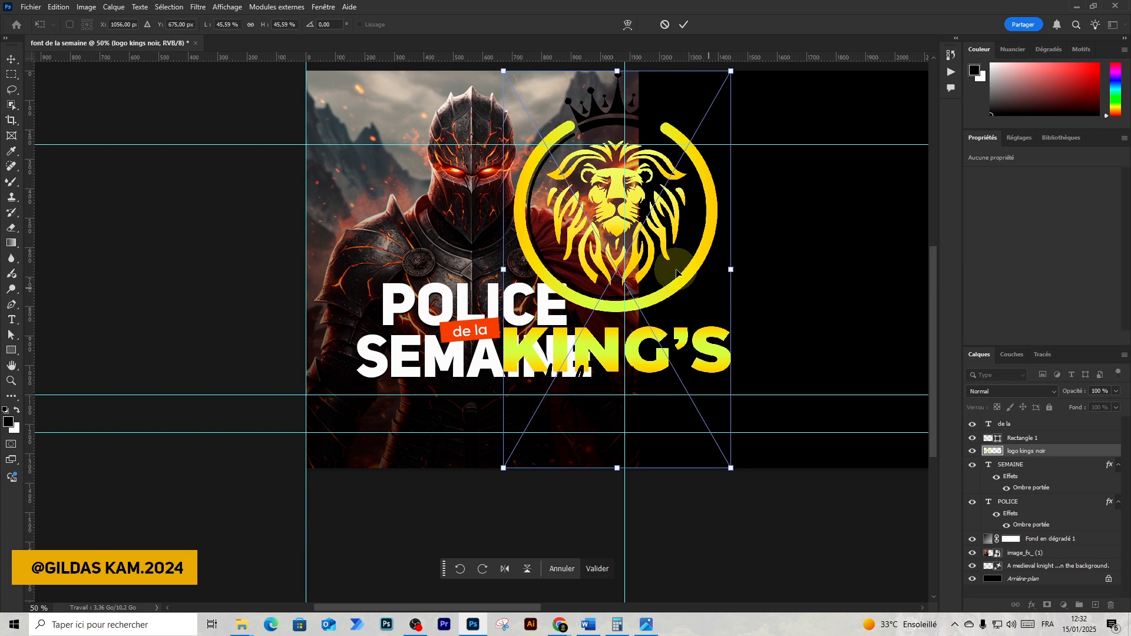
{"action": "left_click", "coordinate": [684, 24]}
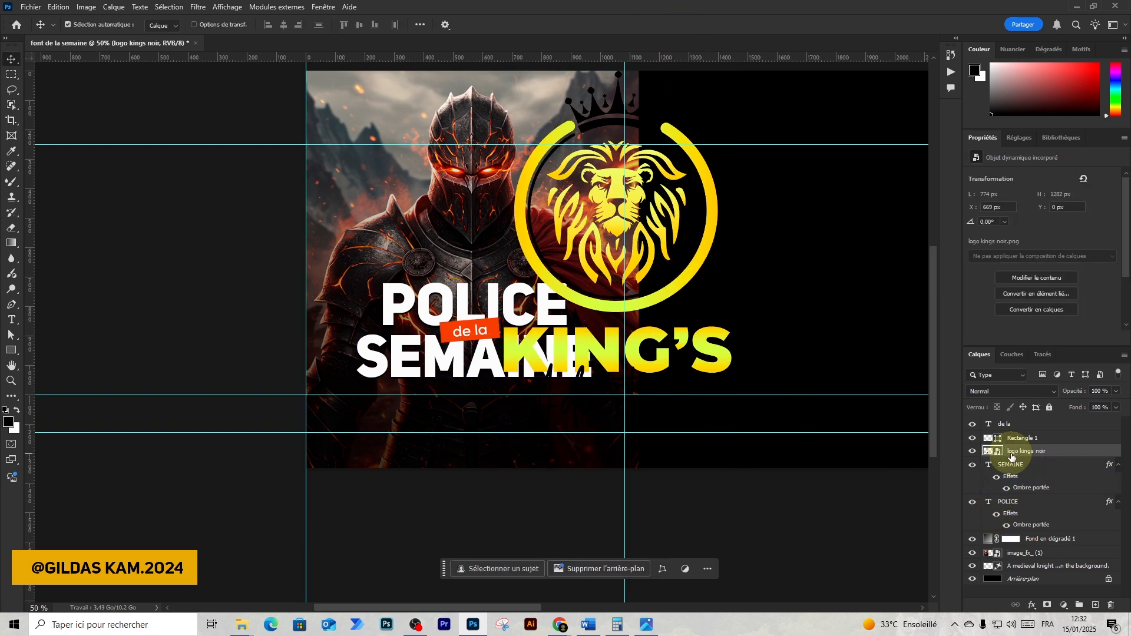
Scale the King's logo down to about 70 × 118 px and move it between the two lower guides, near the cover's left edge.
{"action": "key", "text": "ctrl+t"}
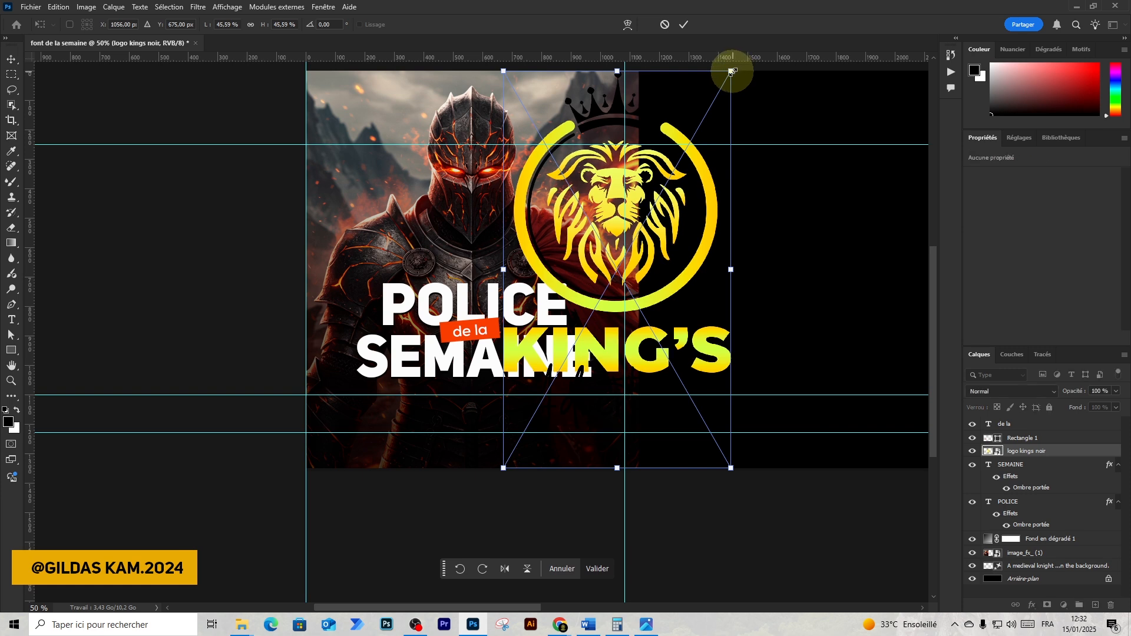
{"action": "left_click_drag", "start_coordinate": [733, 71], "coordinate": [639, 259]}
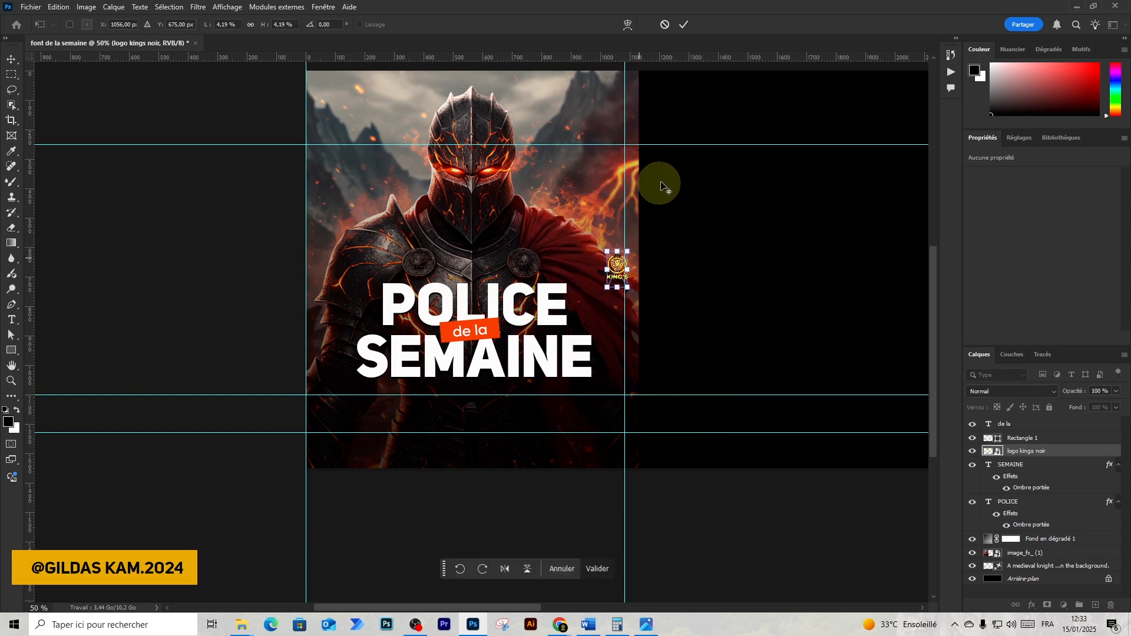
{"action": "left_click", "coordinate": [682, 26]}
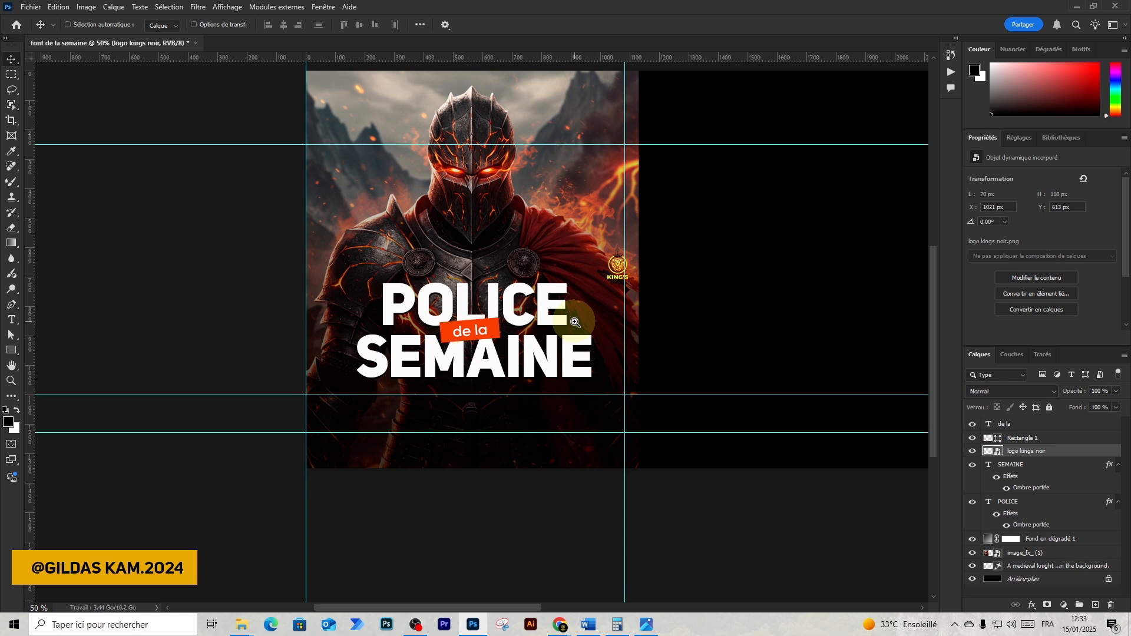
{"action": "scroll", "coordinate": [566, 323], "scroll_direction": "up", "scroll_amount": 1}
{"action": "left_click_drag", "start_coordinate": [626, 248], "coordinate": [279, 454]}
Add a colour overlay to the logo kings noir layer, using the white fdfdfd sampled from the POLICE title.
{"action": "right_click", "coordinate": [1065, 451]}
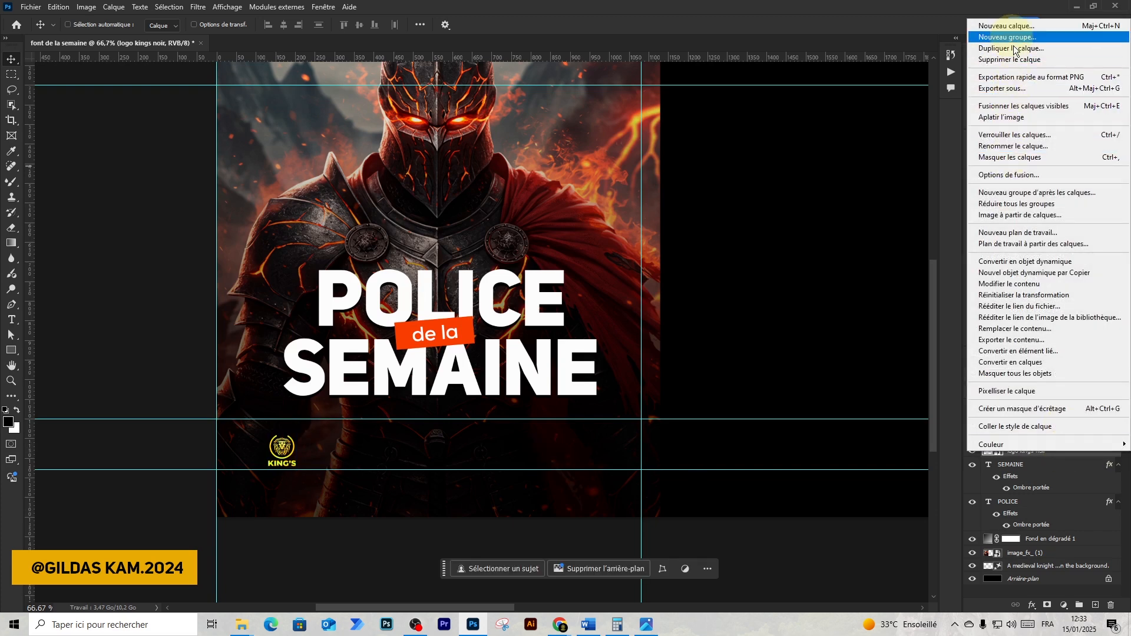
{"action": "left_click", "coordinate": [1023, 172]}
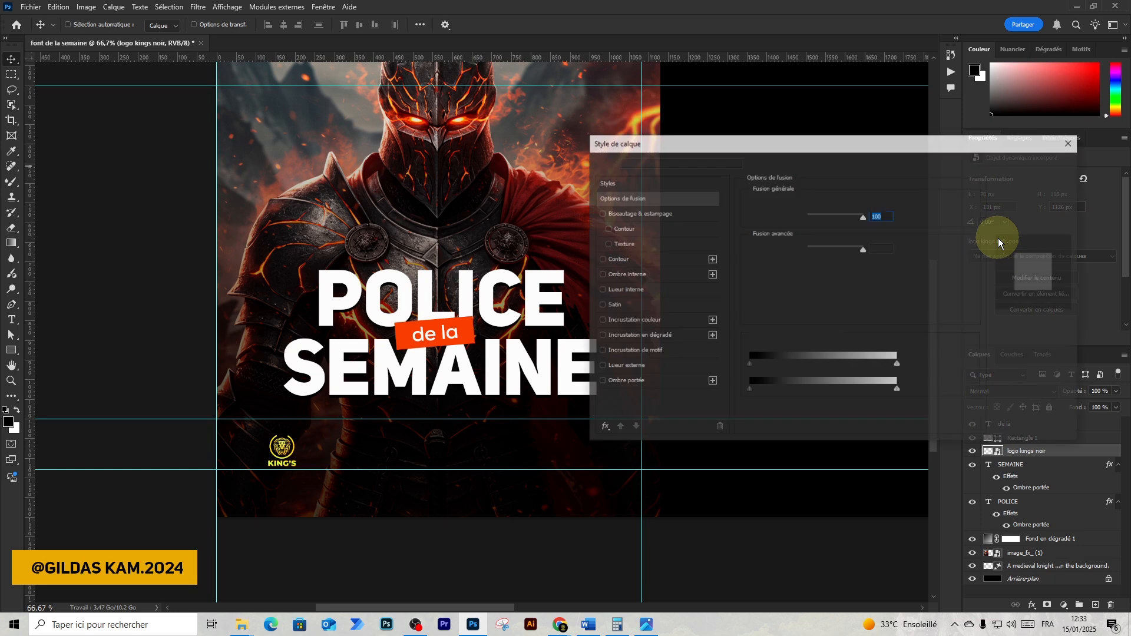
{"action": "left_click", "coordinate": [637, 321]}
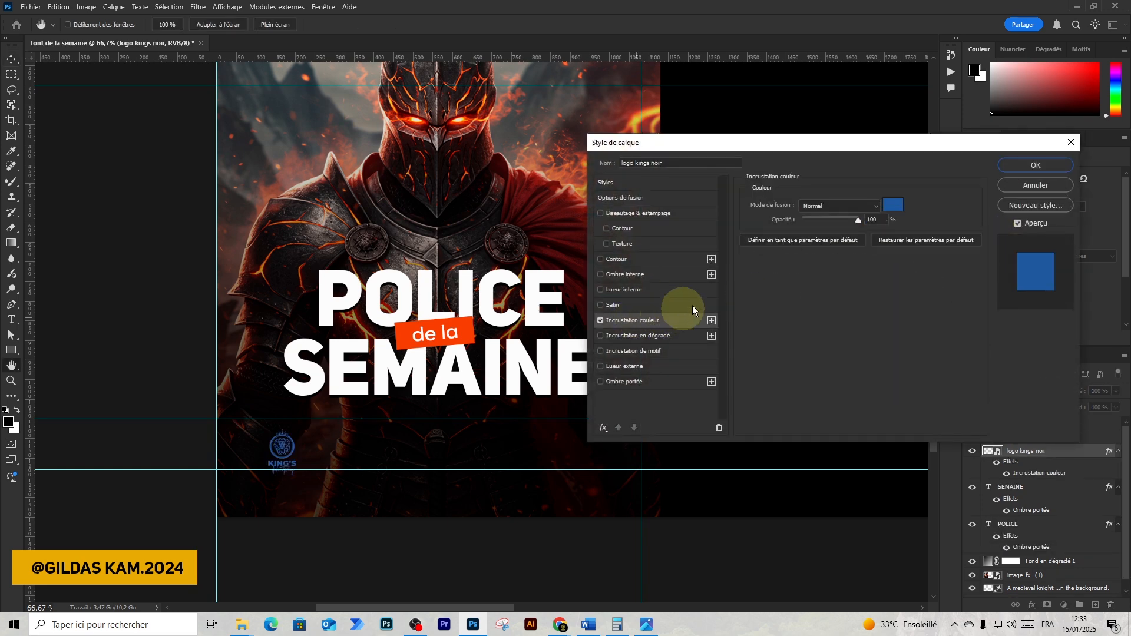
{"action": "left_click", "coordinate": [887, 209]}
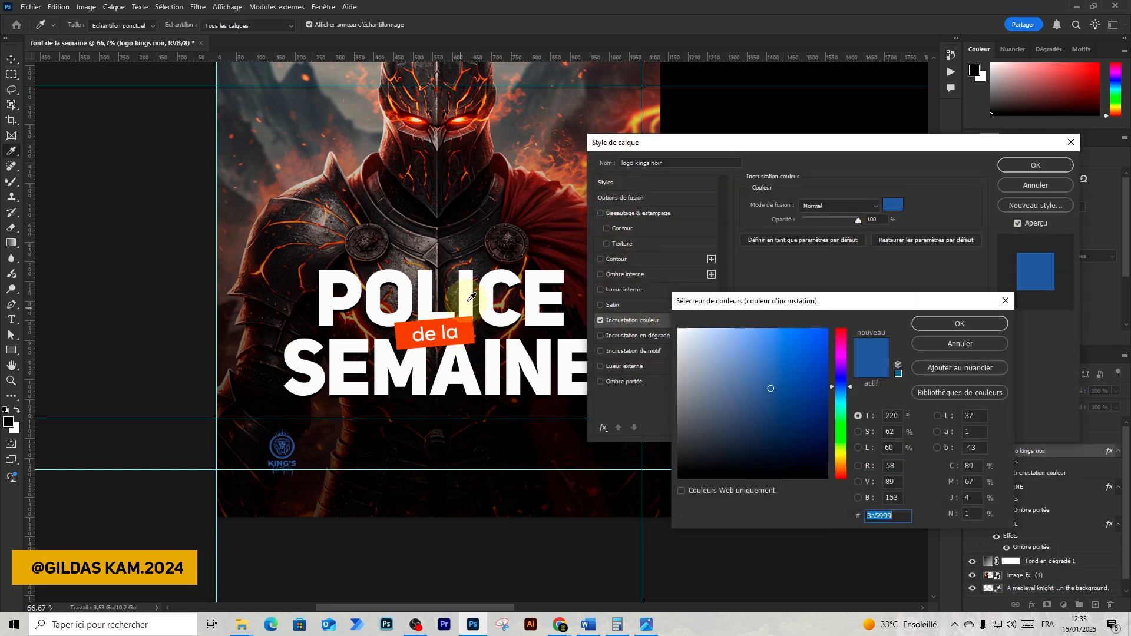
{"action": "left_click", "coordinate": [472, 296]}
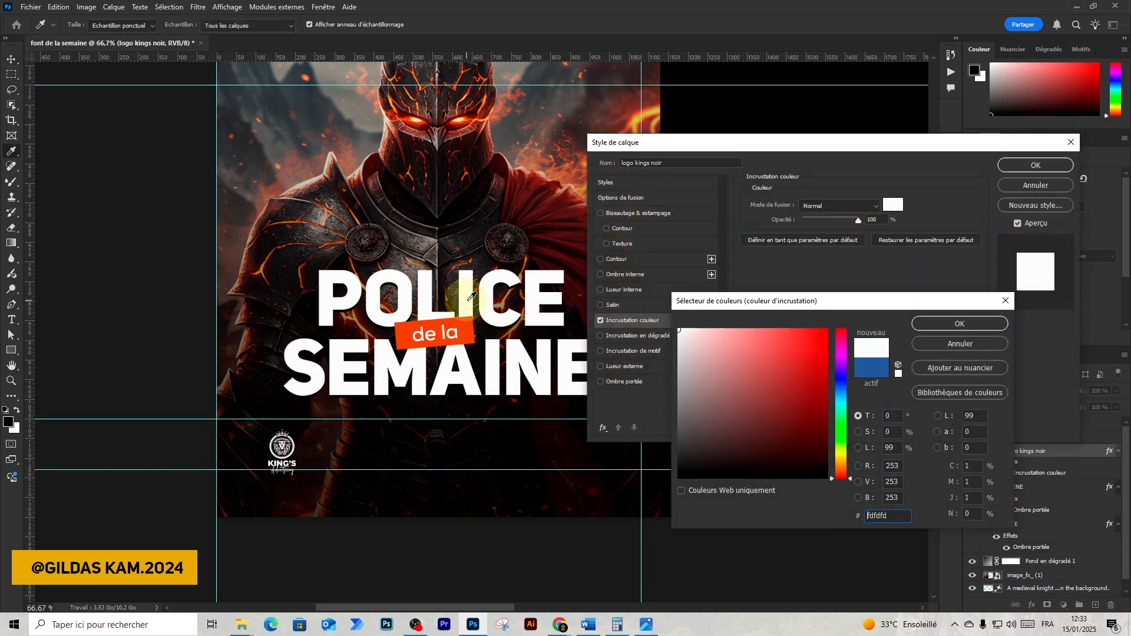
{"action": "left_click", "coordinate": [942, 323]}
{"action": "left_click", "coordinate": [1008, 168]}
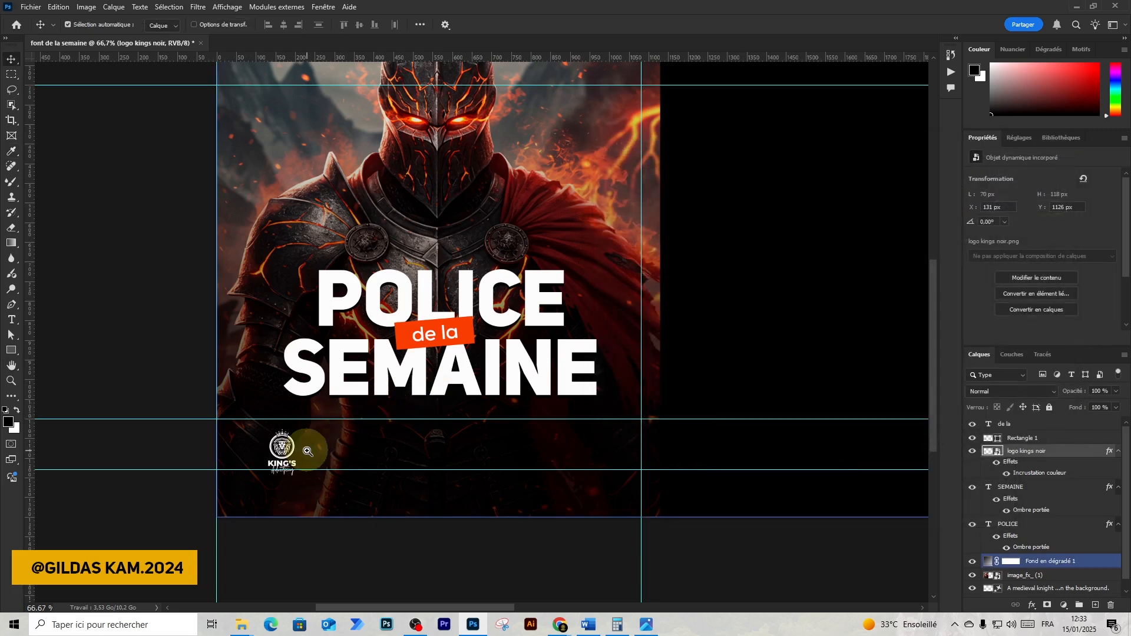
Rasterize the logo kings noir layer and cut its KING'S Advertising lettering onto a separate layer.
{"action": "left_click", "coordinate": [306, 451], "text": "ctrl"}
{"action": "left_click", "coordinate": [306, 451], "text": "ctrl"}
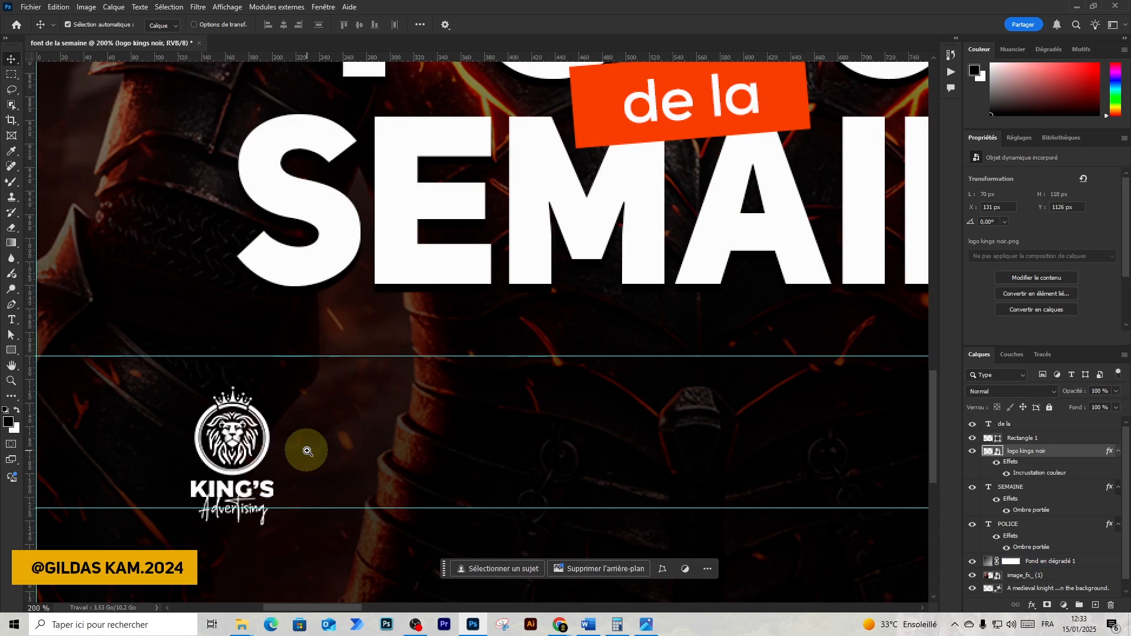
{"action": "right_click", "coordinate": [1035, 447]}
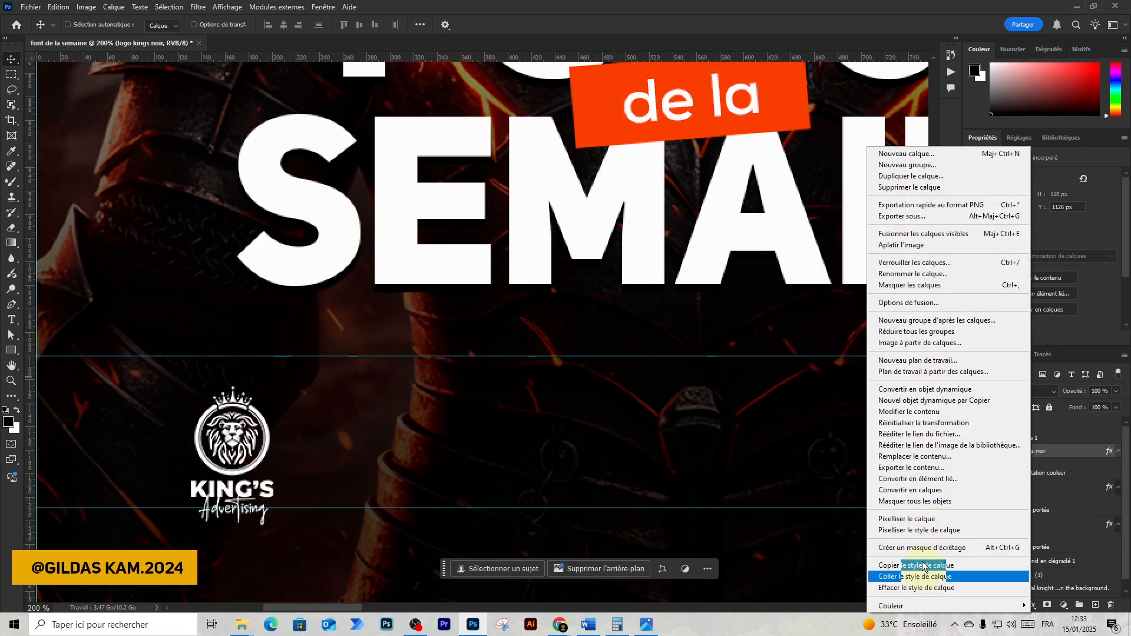
{"action": "left_click", "coordinate": [914, 521]}
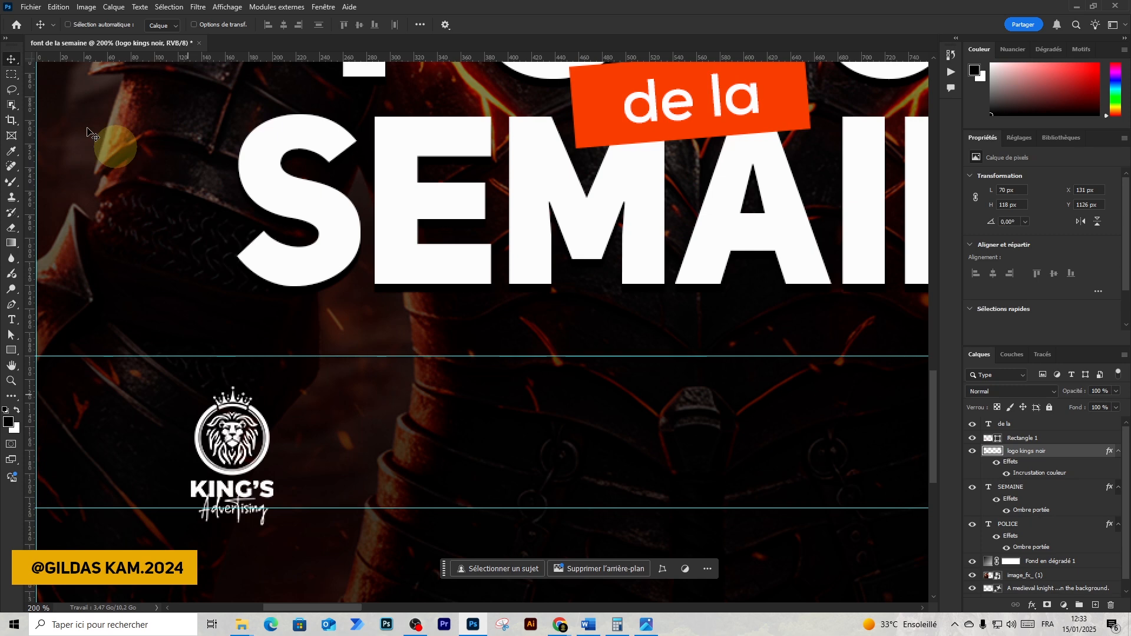
{"action": "left_click", "coordinate": [14, 79]}
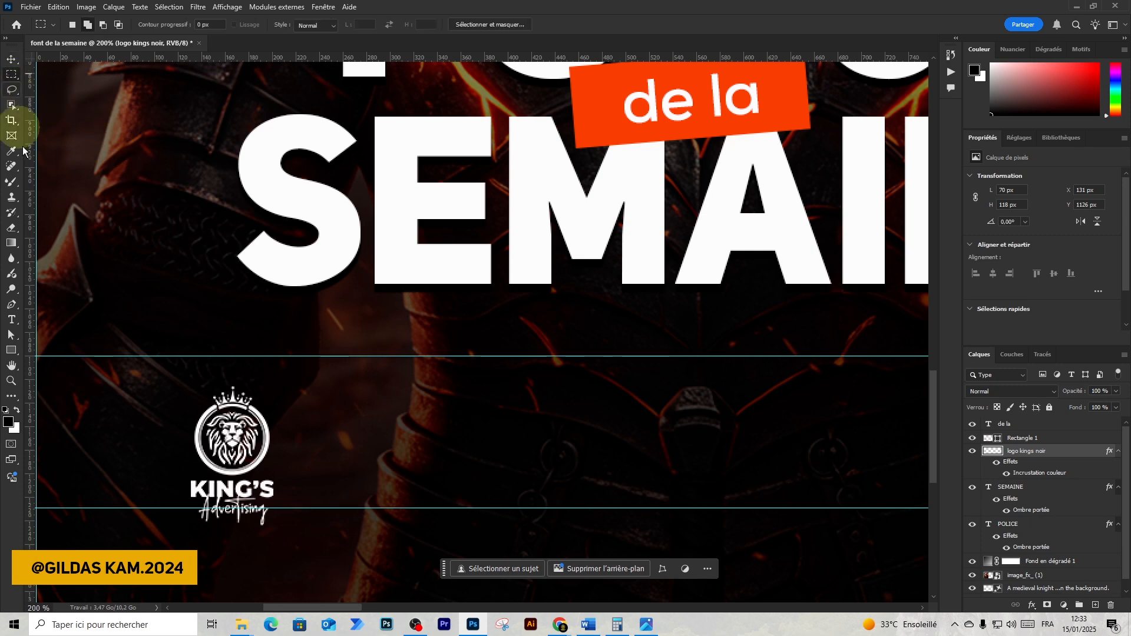
{"action": "left_click", "coordinate": [184, 476]}
{"action": "left_click_drag", "start_coordinate": [195, 482], "coordinate": [292, 528]}
{"action": "right_click", "coordinate": [253, 505]}
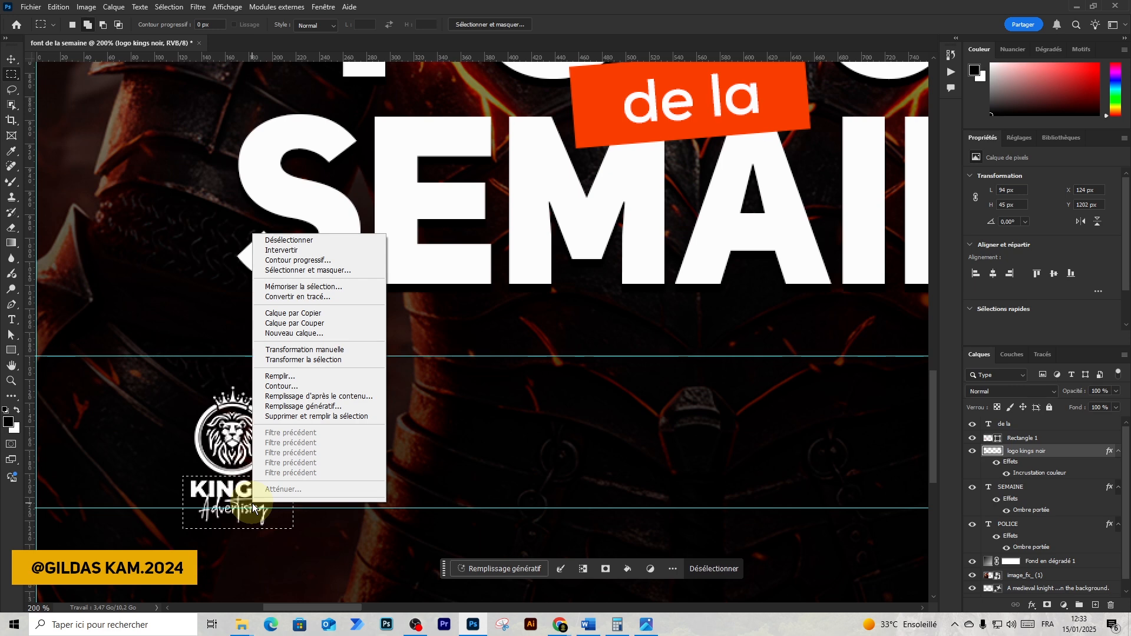
{"action": "left_click", "coordinate": [305, 324]}
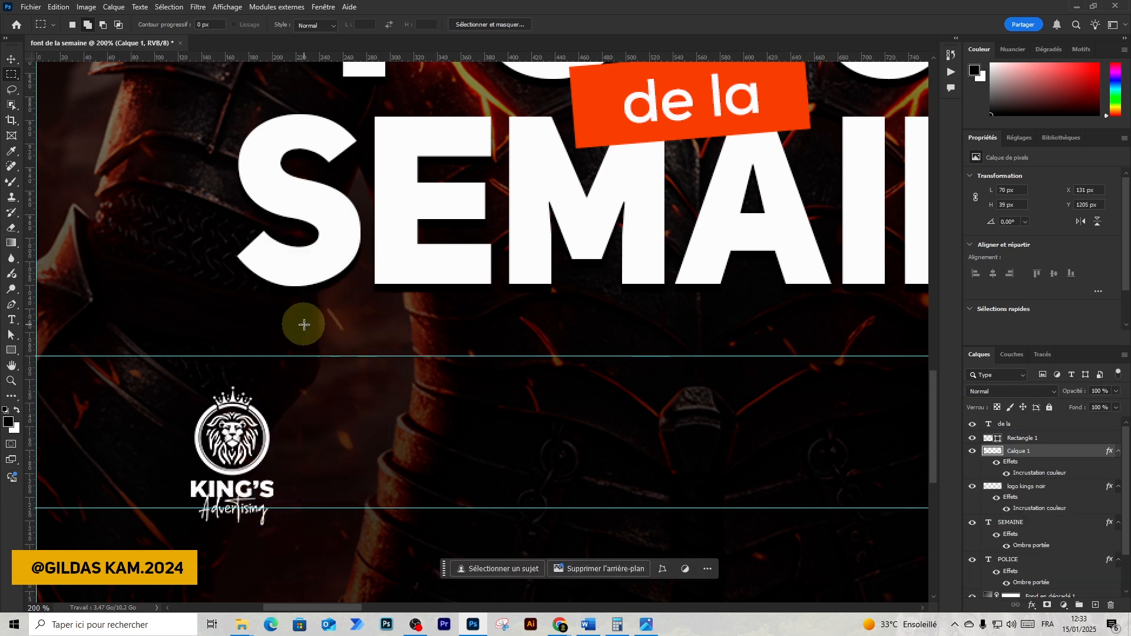
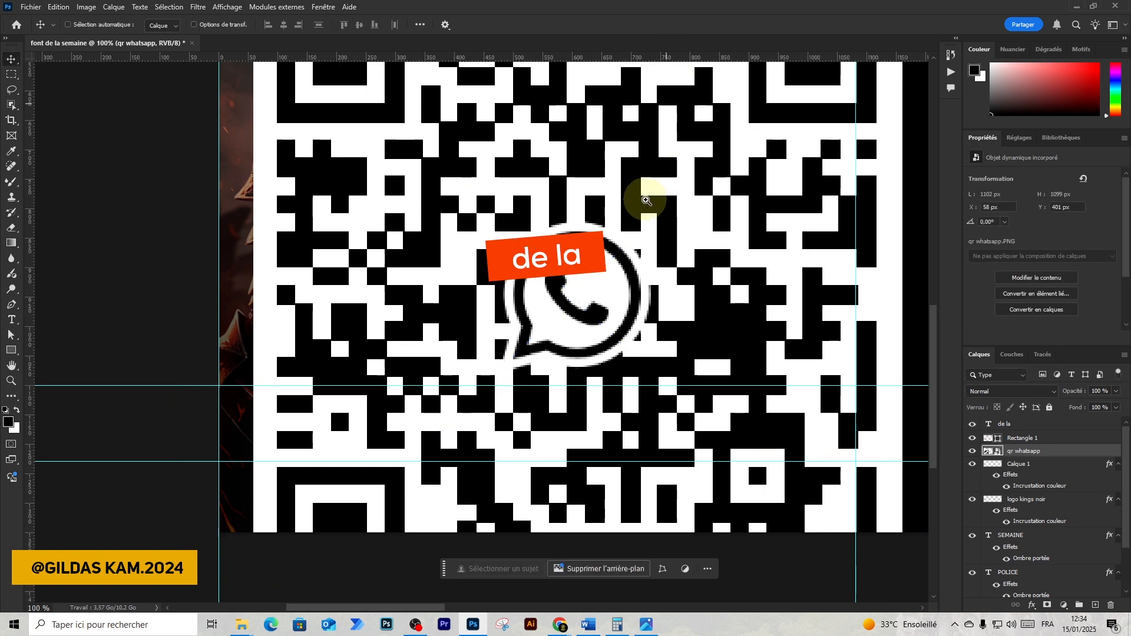
Scale the qr whatsapp image down to about 63 × 63 px.
{"action": "left_click", "coordinate": [647, 199], "text": "alt"}
{"action": "left_click", "coordinate": [647, 200], "text": "alt"}
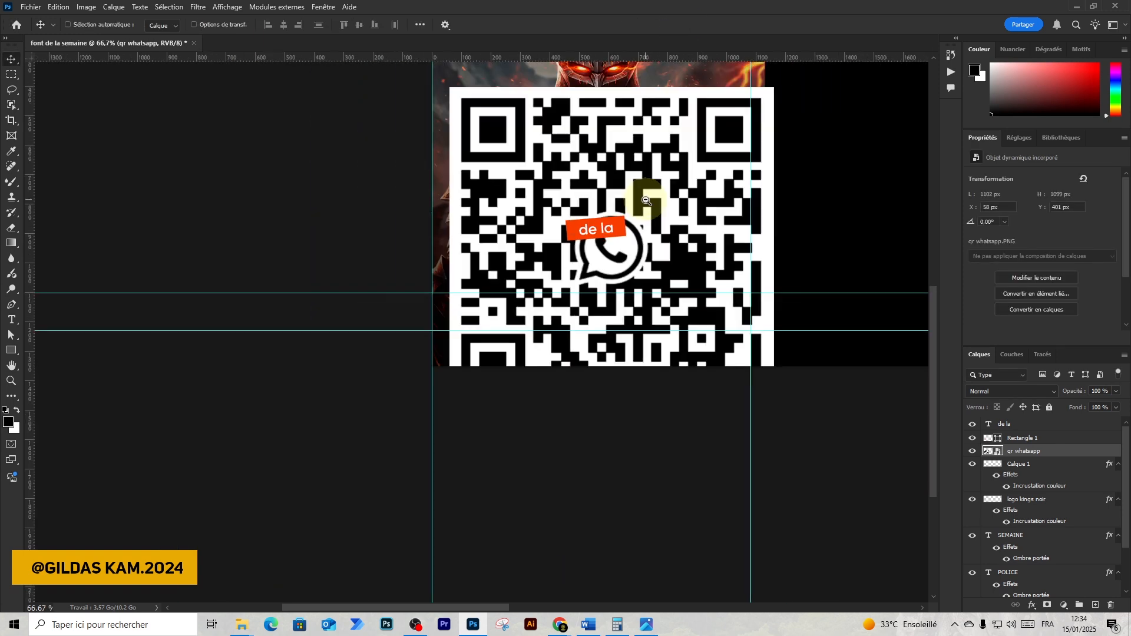
{"action": "key", "text": "ctrl+t"}
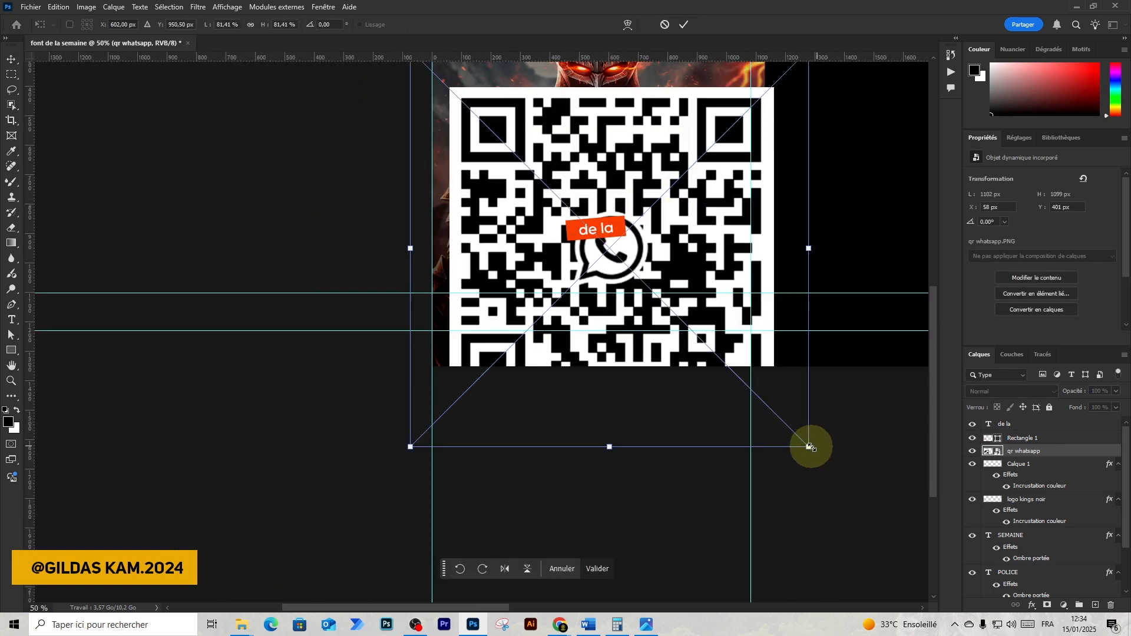
{"action": "left_click_drag", "start_coordinate": [809, 446], "coordinate": [622, 262]}
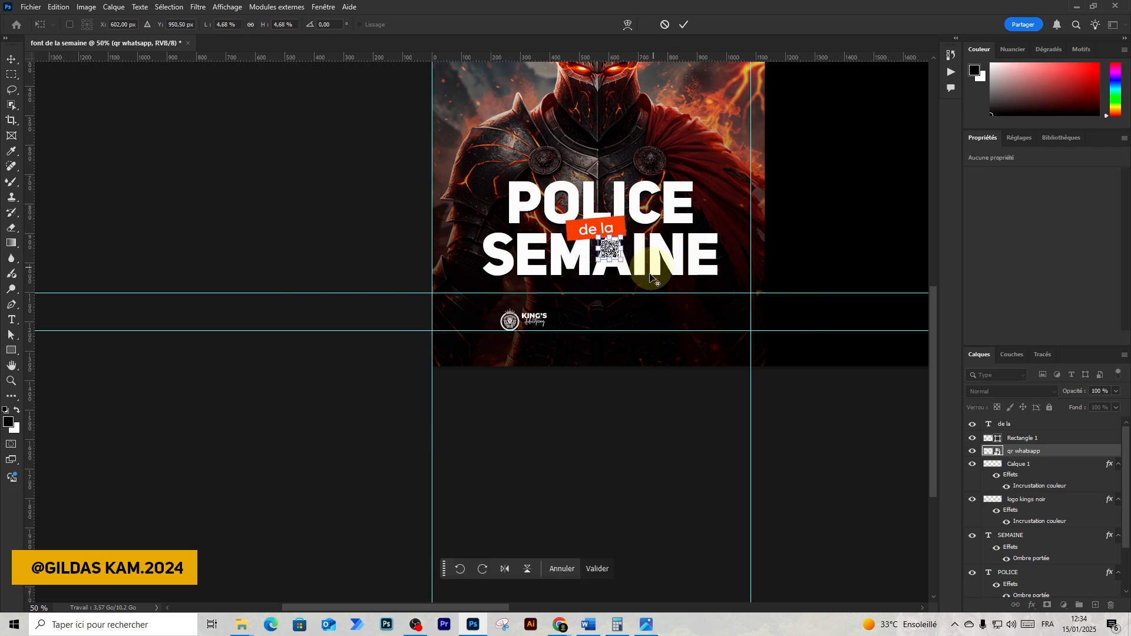
{"action": "left_click", "coordinate": [682, 23]}
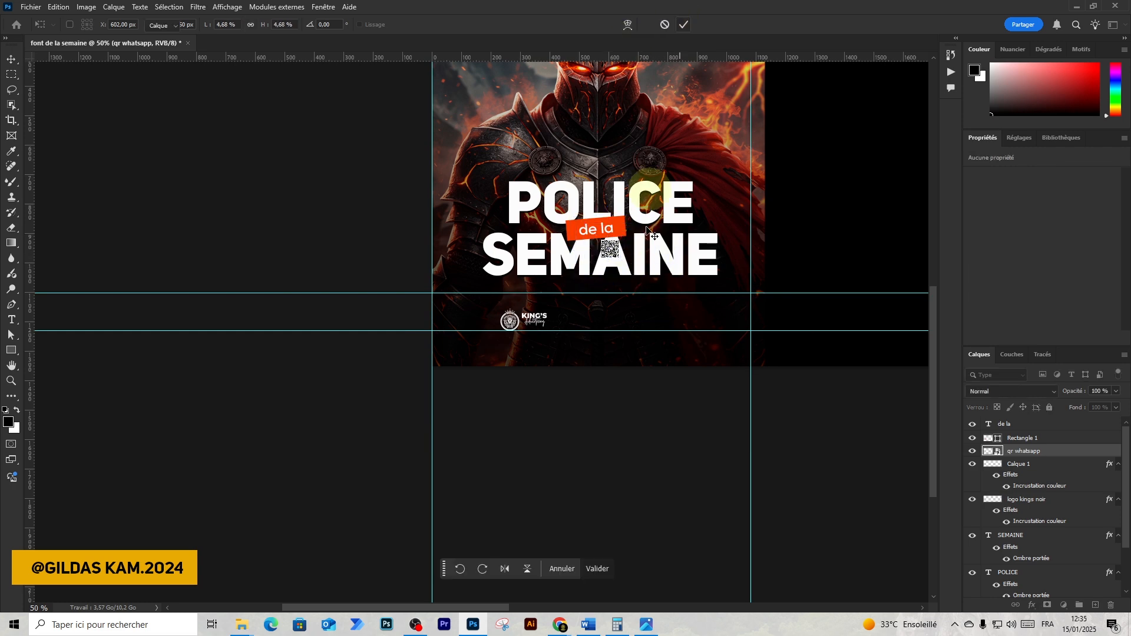
Move the QR code over the lion emblem and enlarge it to about 75 × 75 px to match the emblem's size.
{"action": "left_click", "coordinate": [599, 299]}
{"action": "left_click", "coordinate": [596, 297]}
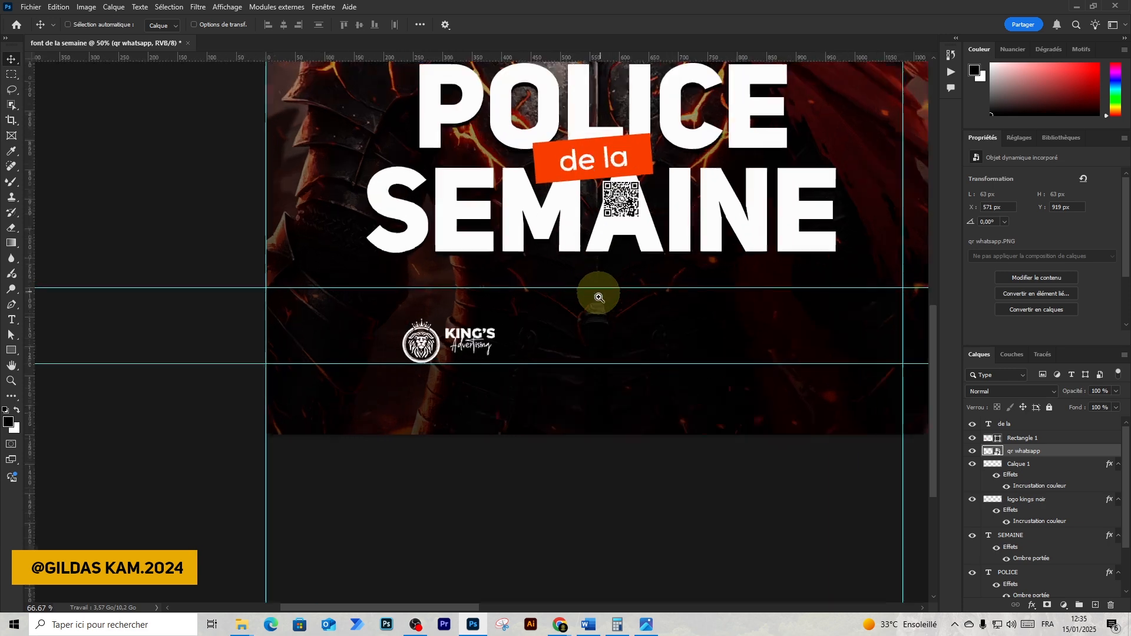
{"action": "left_click", "coordinate": [623, 208]}
{"action": "left_click_drag", "start_coordinate": [623, 208], "coordinate": [427, 349]}
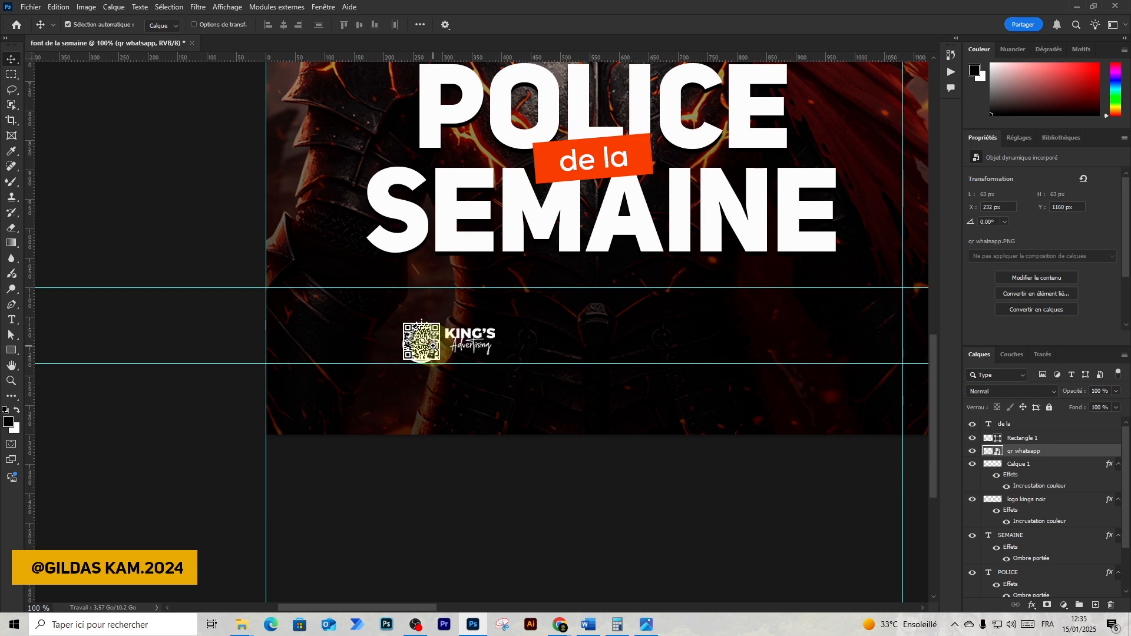
{"action": "left_click", "coordinate": [430, 348], "text": "ctrl"}
{"action": "left_click", "coordinate": [434, 346], "text": "ctrl"}
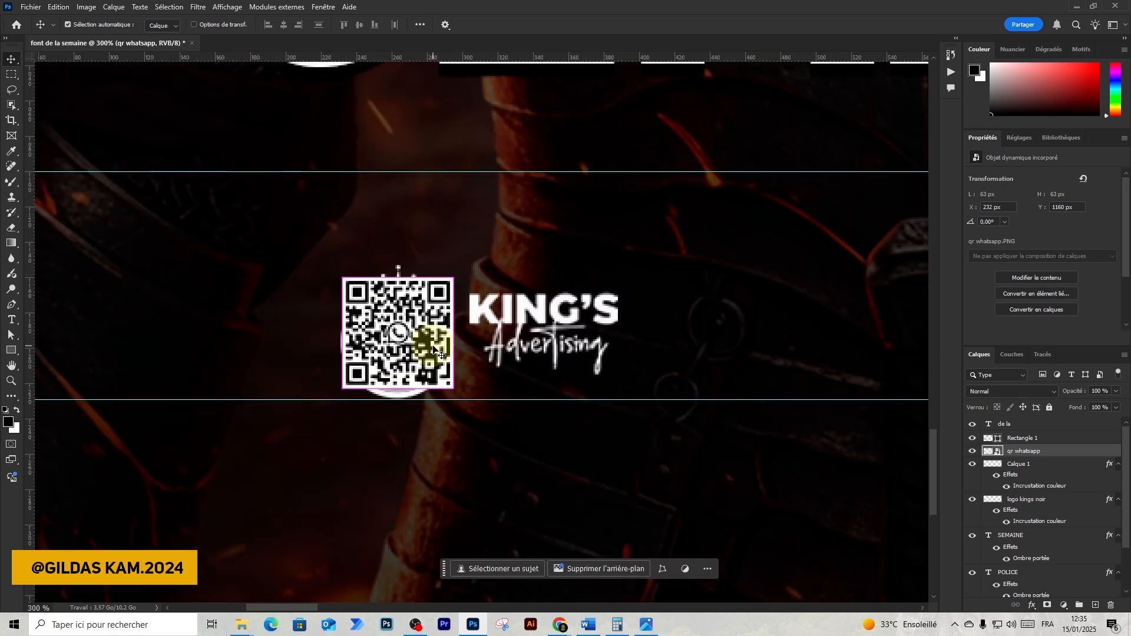
{"action": "key", "text": "ctrl+t"}
{"action": "left_click_drag", "start_coordinate": [454, 278], "coordinate": [480, 257]}
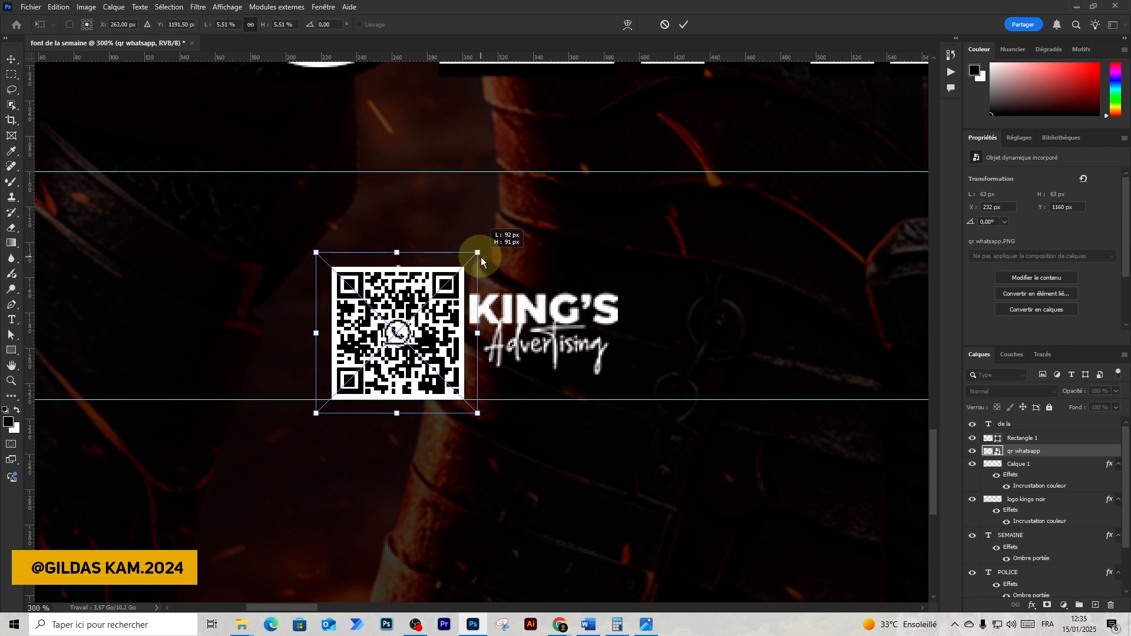
{"action": "left_click", "coordinate": [690, 26]}
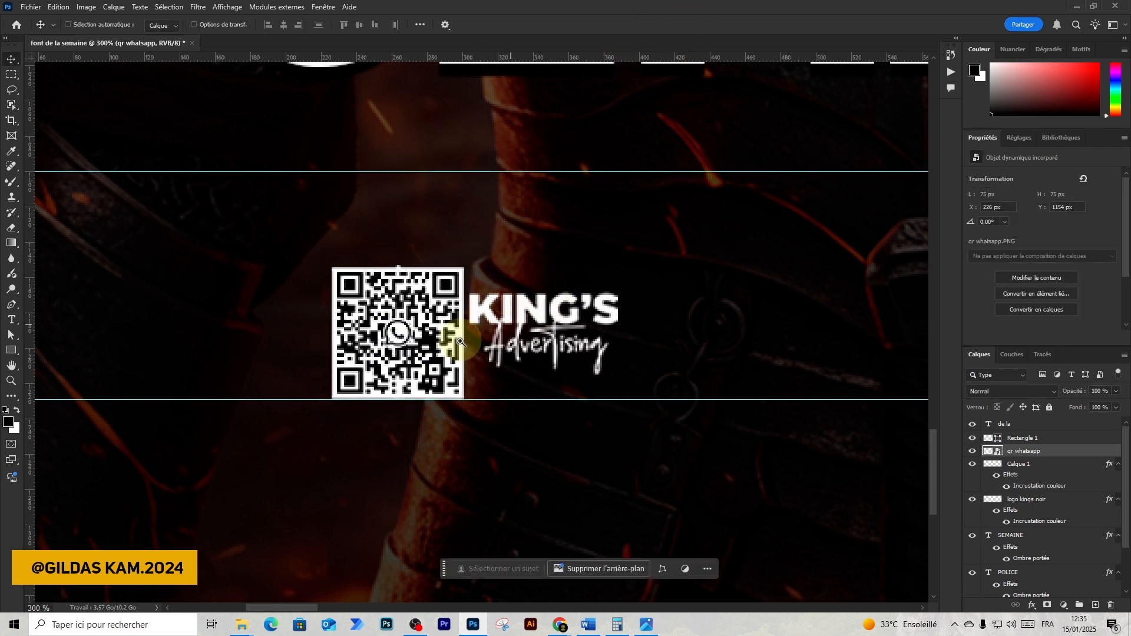
Move the QR code along the footer to the right of the KING'S Advertising logo, at about X 593 px.
{"action": "left_click", "coordinate": [459, 342], "text": "alt"}
{"action": "left_click_drag", "start_coordinate": [550, 354], "coordinate": [606, 367]}
{"action": "left_click", "coordinate": [494, 364], "text": "alt"}
Switch to the reference image excellente semaine l1.jpg and examine the signature text beside the QR code in its footer.
{"action": "key", "text": "alt+Tab"}
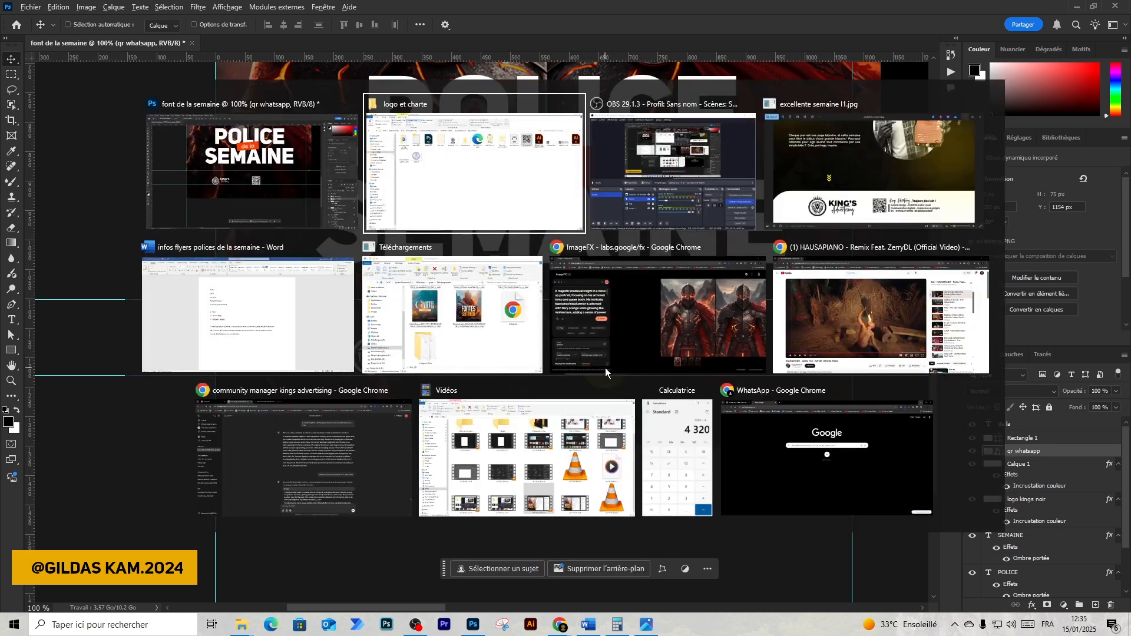
{"action": "key", "text": "alt+Tab"}
{"action": "key", "text": "alt+Tab"}
{"action": "key", "text": "alt+Tab"}
{"action": "key", "text": "alt+Tab"}
{"action": "key", "text": "alt+Tab"}
{"action": "key", "text": "alt+Tab"}
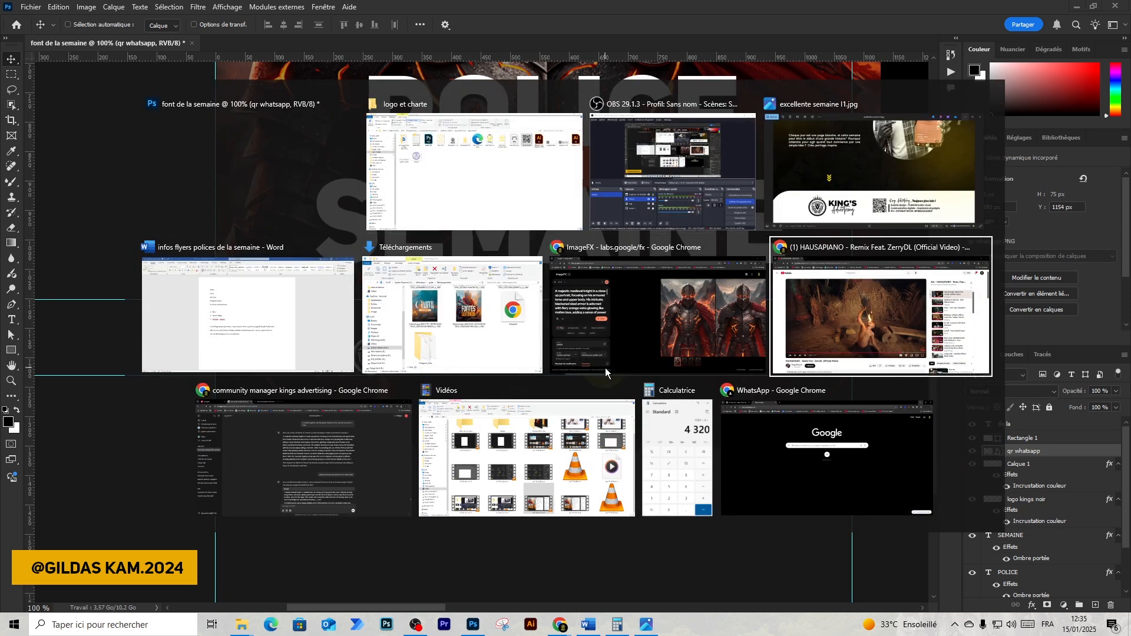
{"action": "key", "text": "alt+Tab"}
{"action": "key", "text": "alt+Tab"}
{"action": "key", "text": "alt+Tab"}
{"action": "key", "text": "alt+Tab"}
{"action": "key", "text": "alt+Tab"}
{"action": "key", "text": "alt+Tab"}
{"action": "key", "text": "alt+Tab"}
{"action": "key", "text": "alt+Tab"}
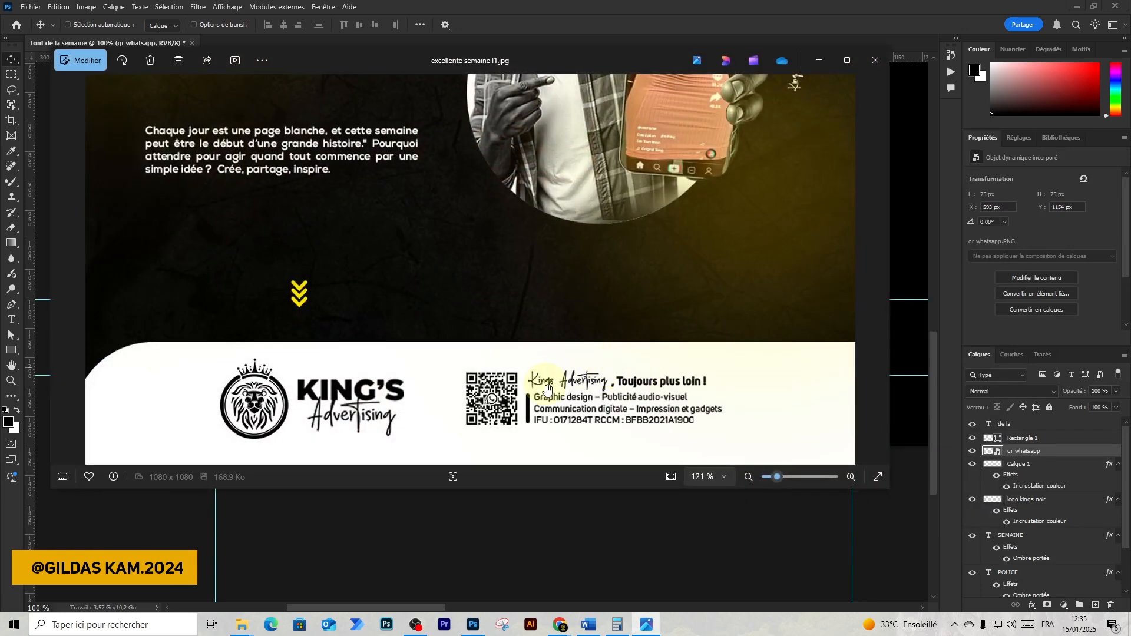
Open Excellentes semaine 2025.psd from the excellente semaine folder in creation de contenu, accepting the colour profile conversion.
{"action": "left_click", "coordinate": [818, 60]}
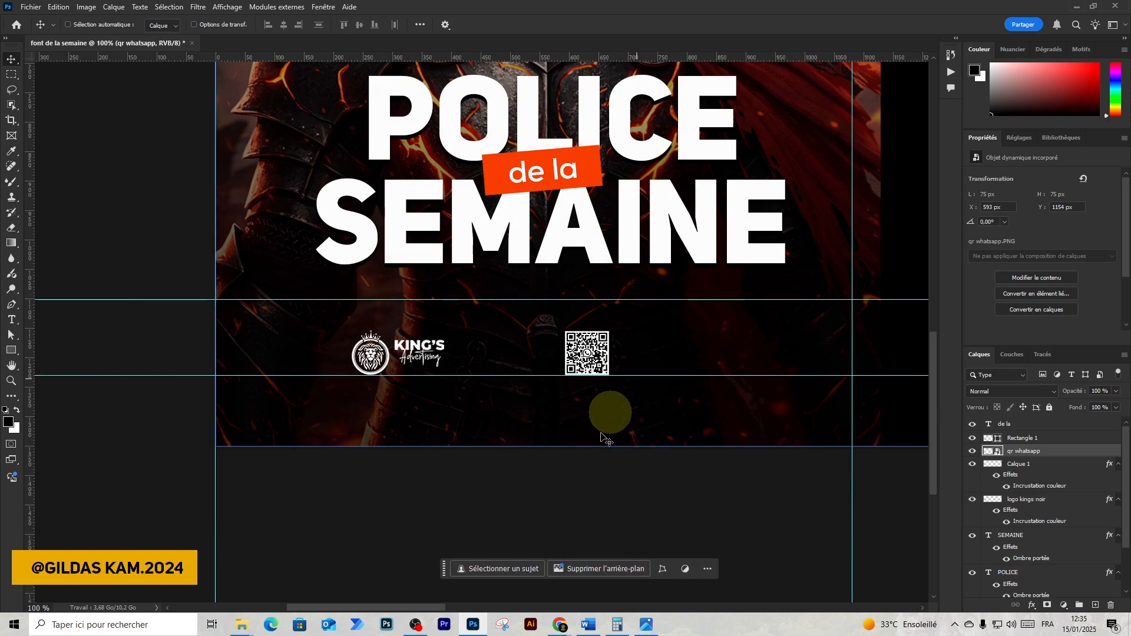
{"action": "left_click", "coordinate": [248, 631]}
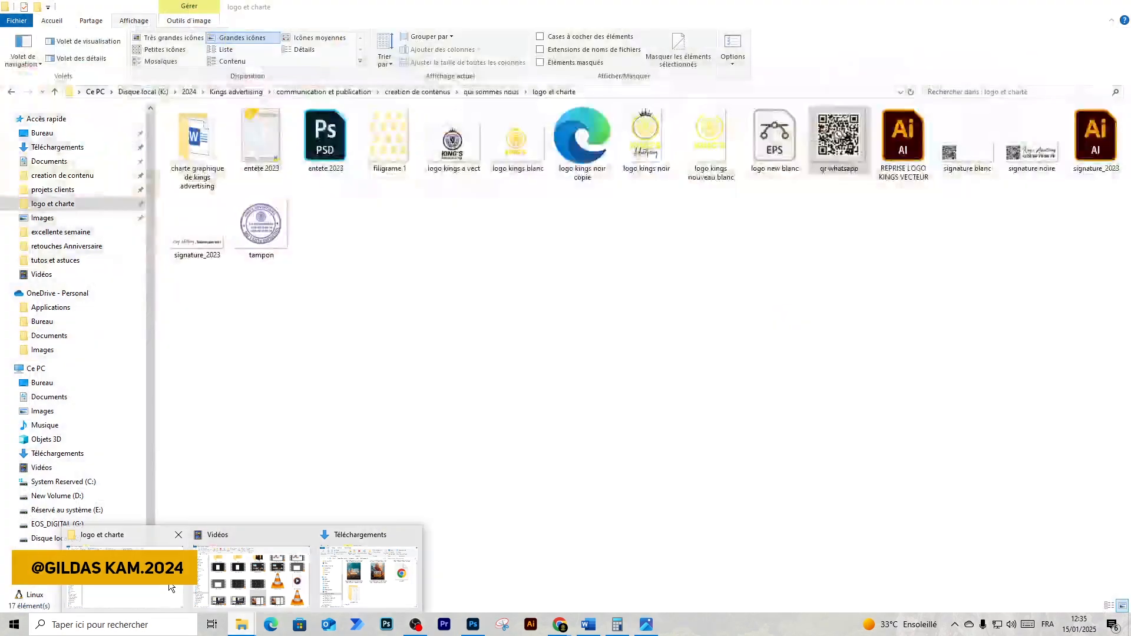
{"action": "left_click", "coordinate": [136, 575]}
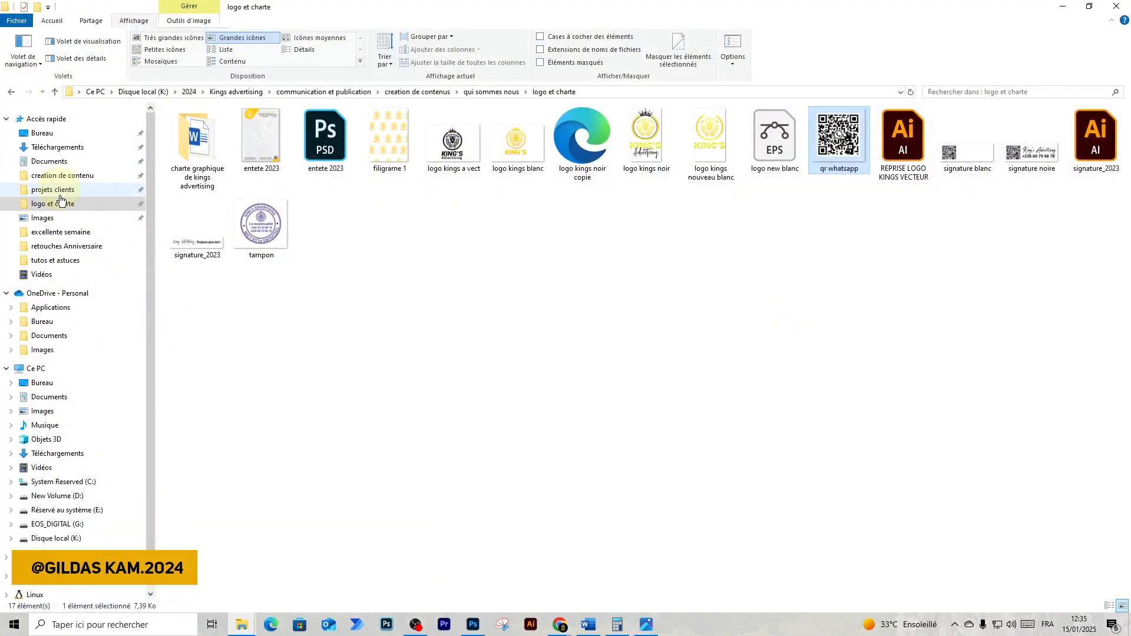
{"action": "left_click", "coordinate": [56, 176]}
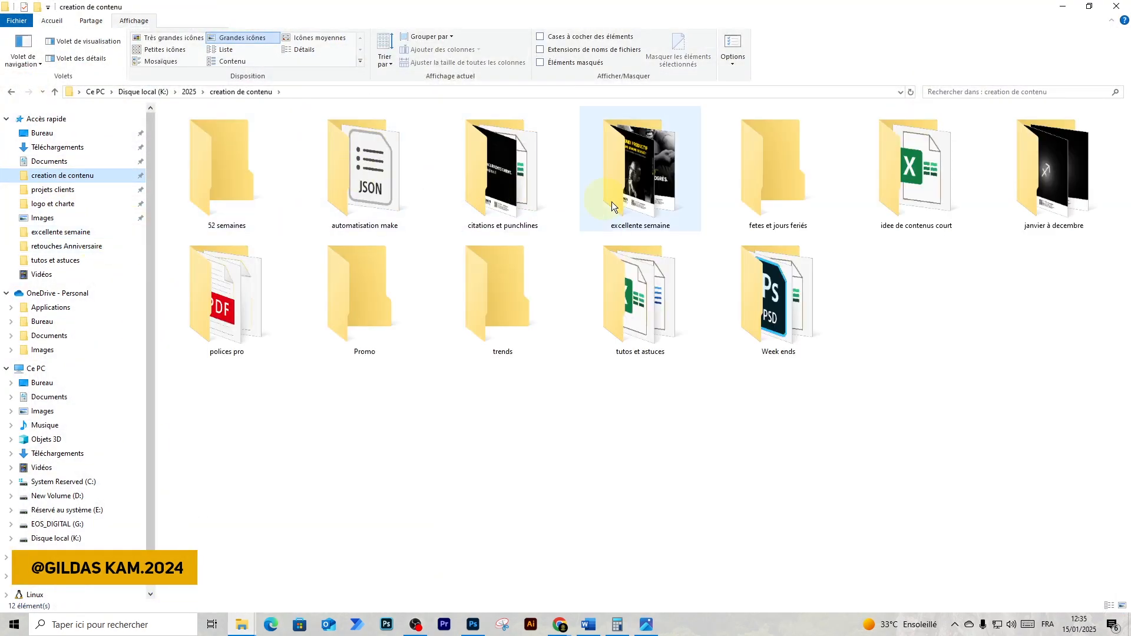
{"action": "double_click", "coordinate": [670, 217]}
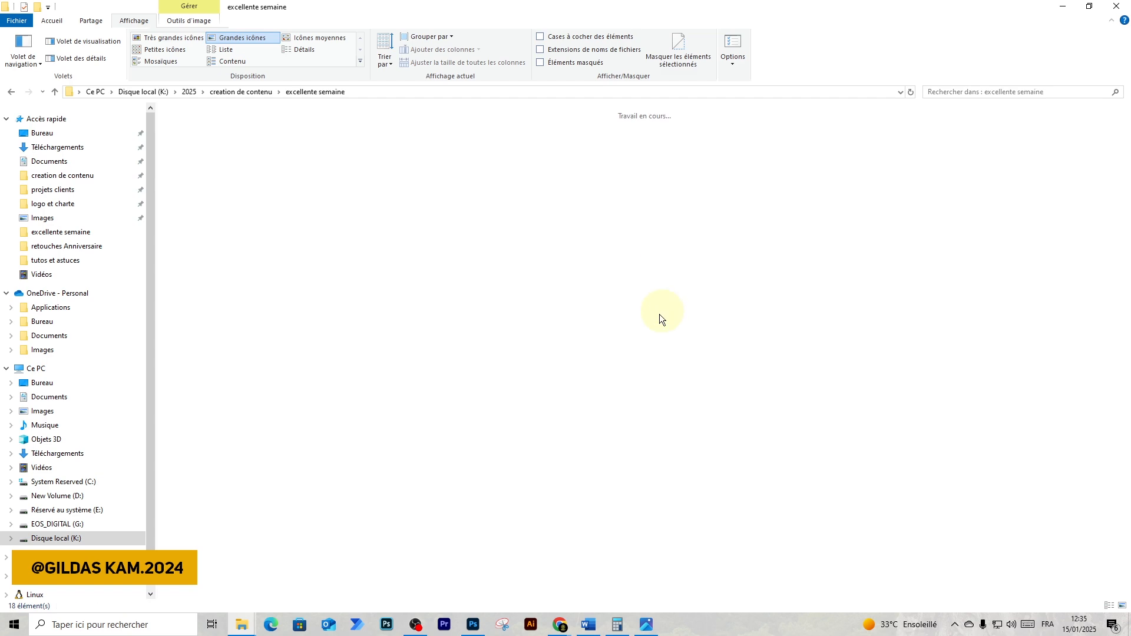
{"action": "left_click", "coordinate": [891, 488]}
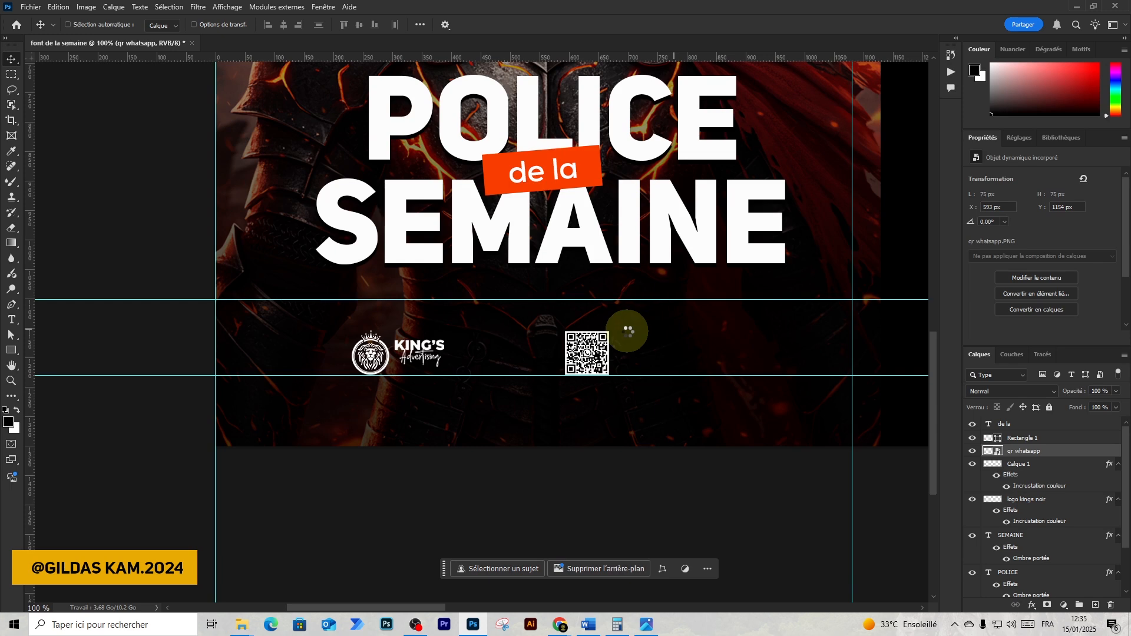
{"action": "scroll", "coordinate": [627, 336], "scroll_direction": "down", "scroll_amount": 1}
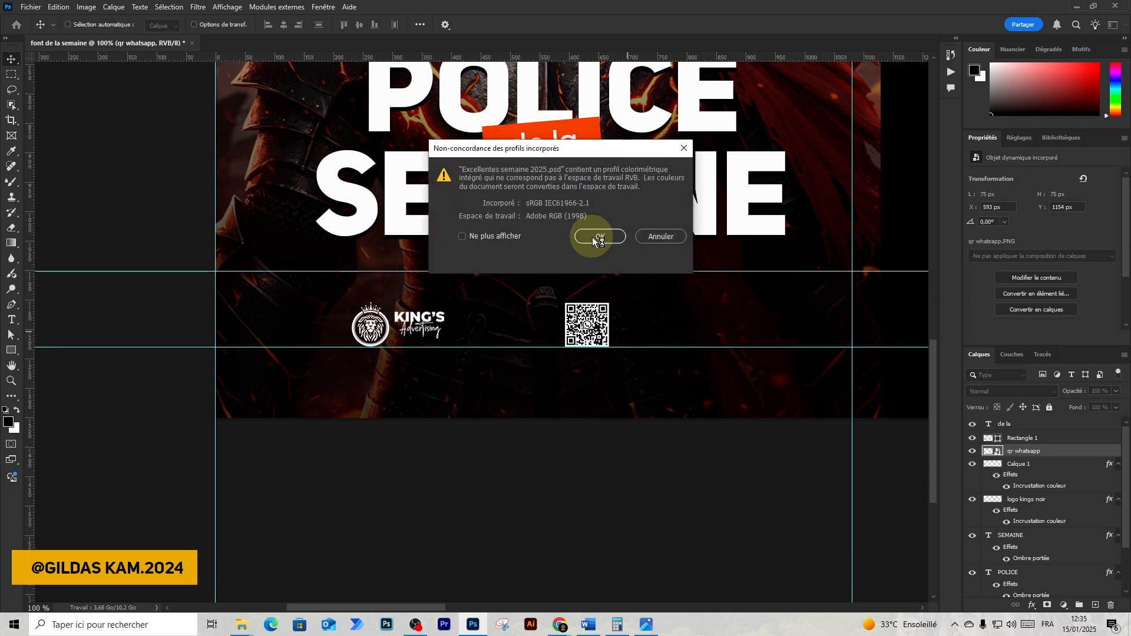
{"action": "left_click", "coordinate": [599, 237]}
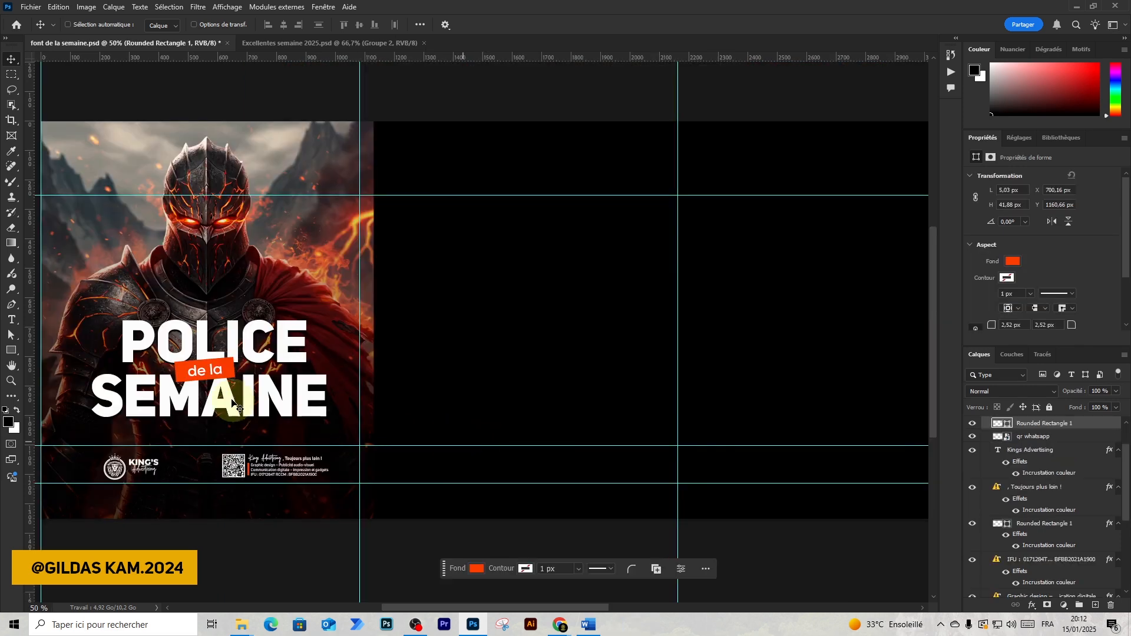
{"action": "mouse_move", "coordinate": [260, 380]}
{"action": "left_mouse_down"}
{"action": "mouse_move", "coordinate": [295, 381]}
{"action": "mouse_move", "coordinate": [276, 381]}
{"action": "left_mouse_up"}
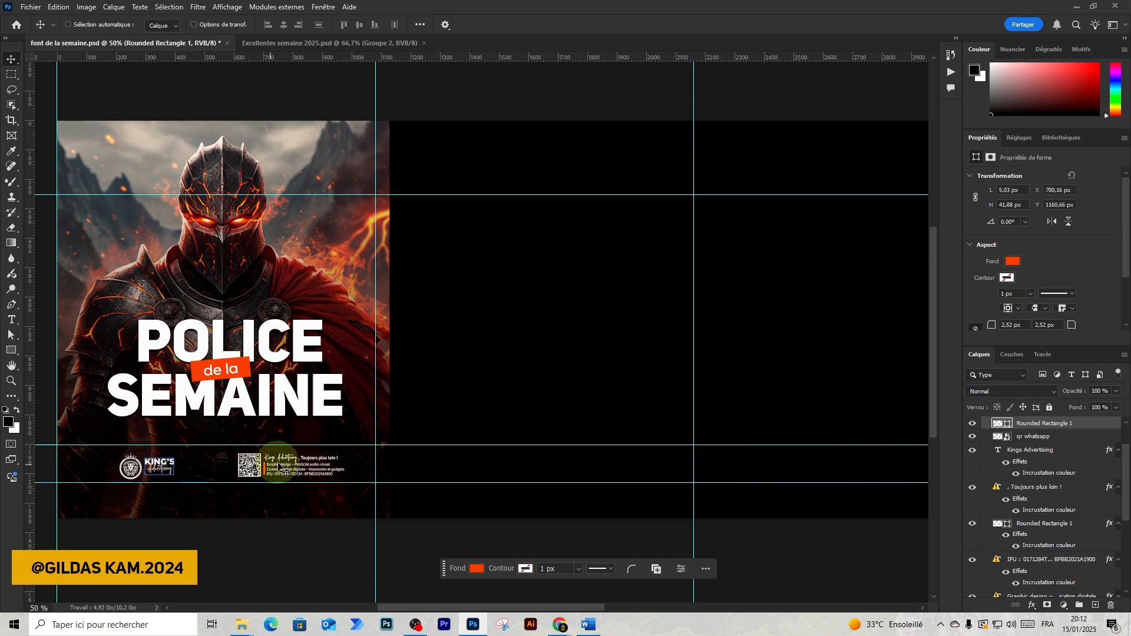
{"action": "left_click", "coordinate": [285, 470], "text": "ctrl"}
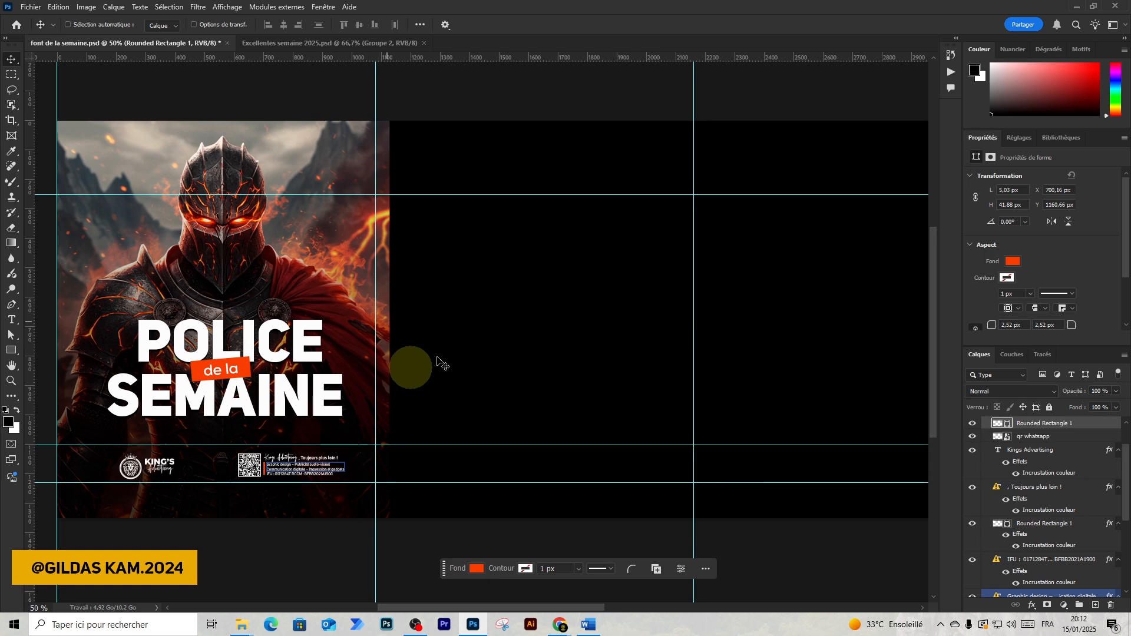
{"action": "left_click_drag", "start_coordinate": [397, 351], "coordinate": [428, 349]}
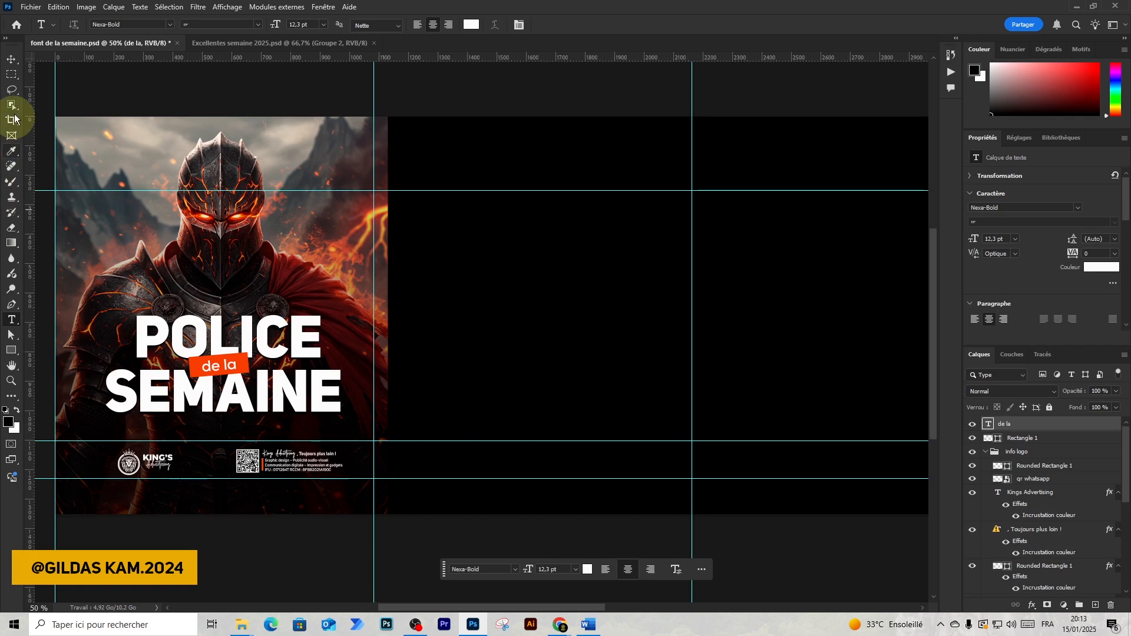
Duplicate the cover's POLICE title layer and move the copy horizontally onto the second slide, centred between its vertical guides.
{"action": "left_click", "coordinate": [13, 66]}
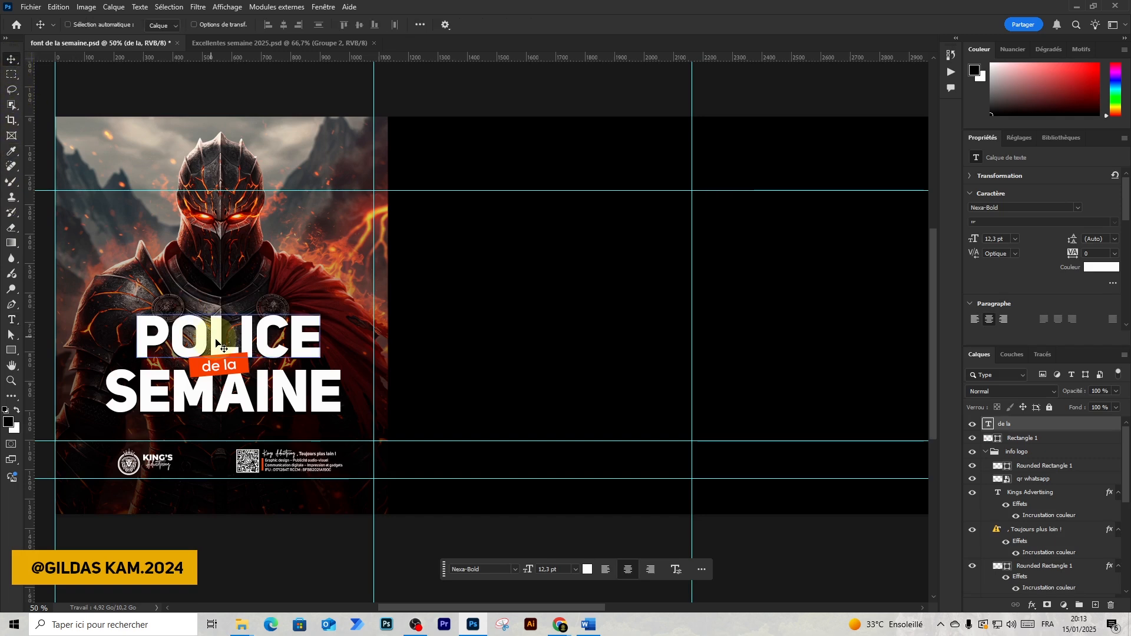
{"action": "left_click", "coordinate": [219, 344], "text": "ctrl"}
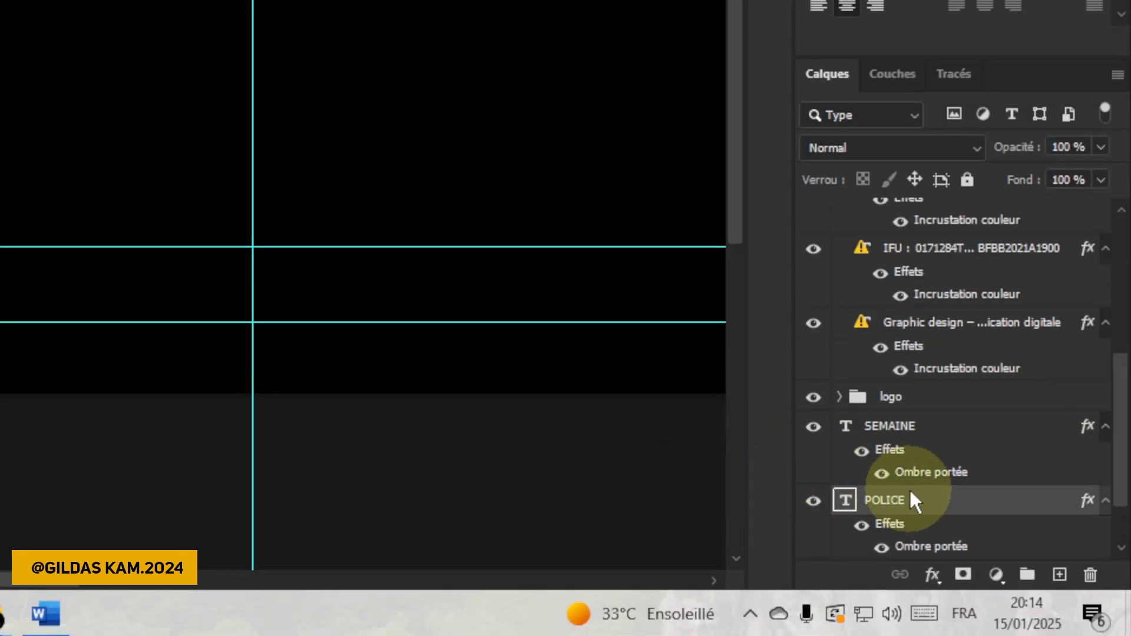
{"action": "scroll", "coordinate": [910, 489], "scroll_direction": "down", "scroll_amount": 1}
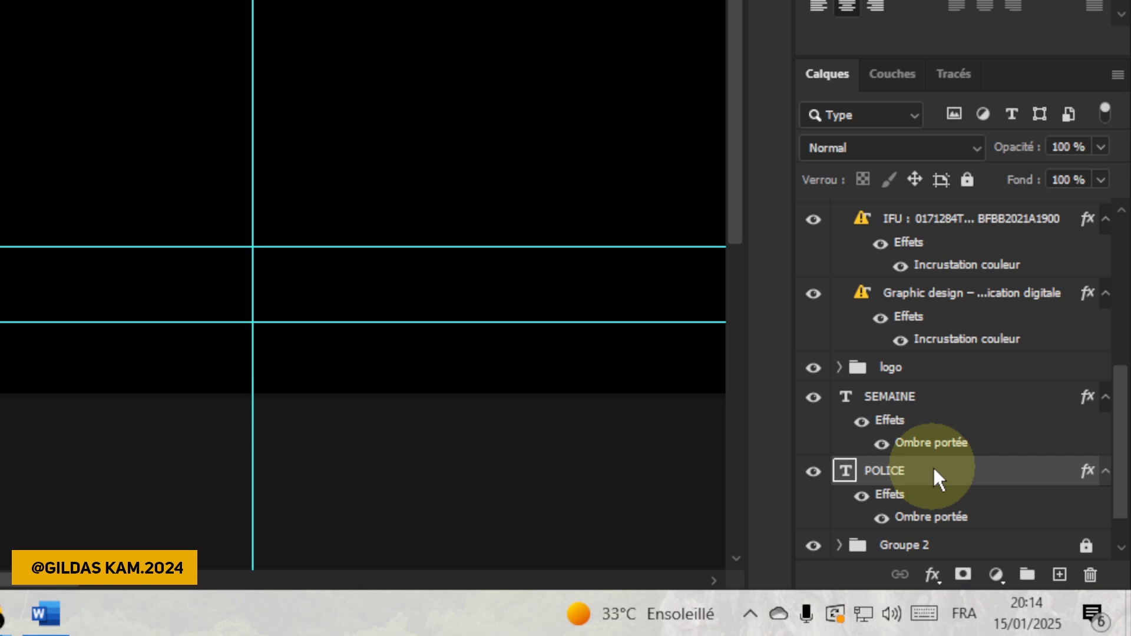
{"action": "scroll", "coordinate": [935, 477], "scroll_direction": "down", "scroll_amount": 1}
{"action": "scroll", "coordinate": [935, 478], "scroll_direction": "up", "scroll_amount": 1}
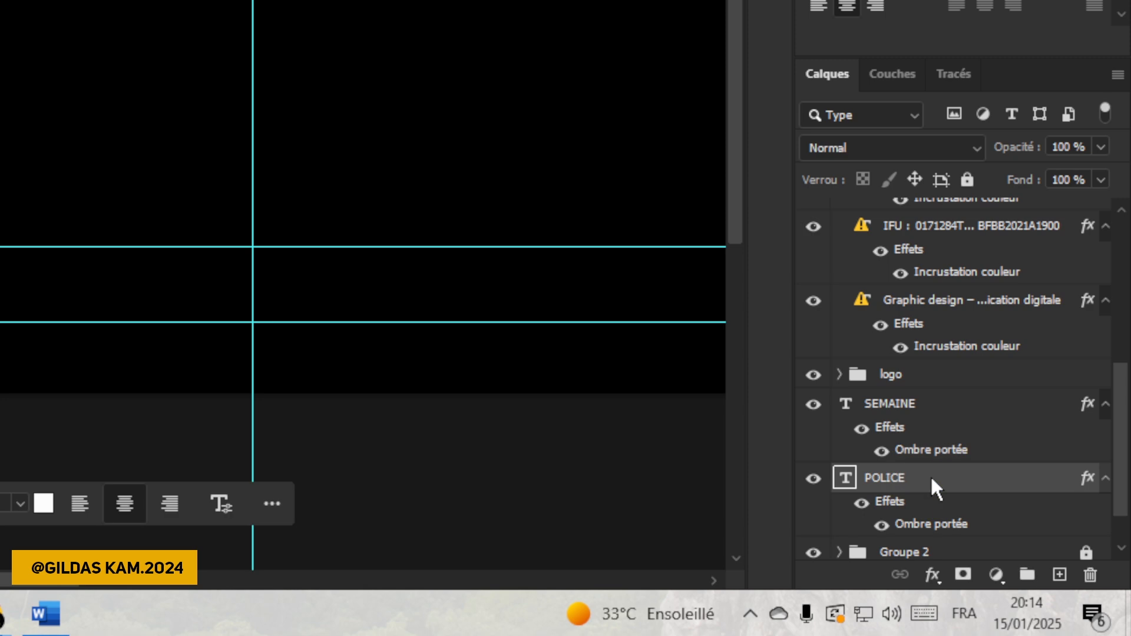
{"action": "left_click", "coordinate": [931, 475]}
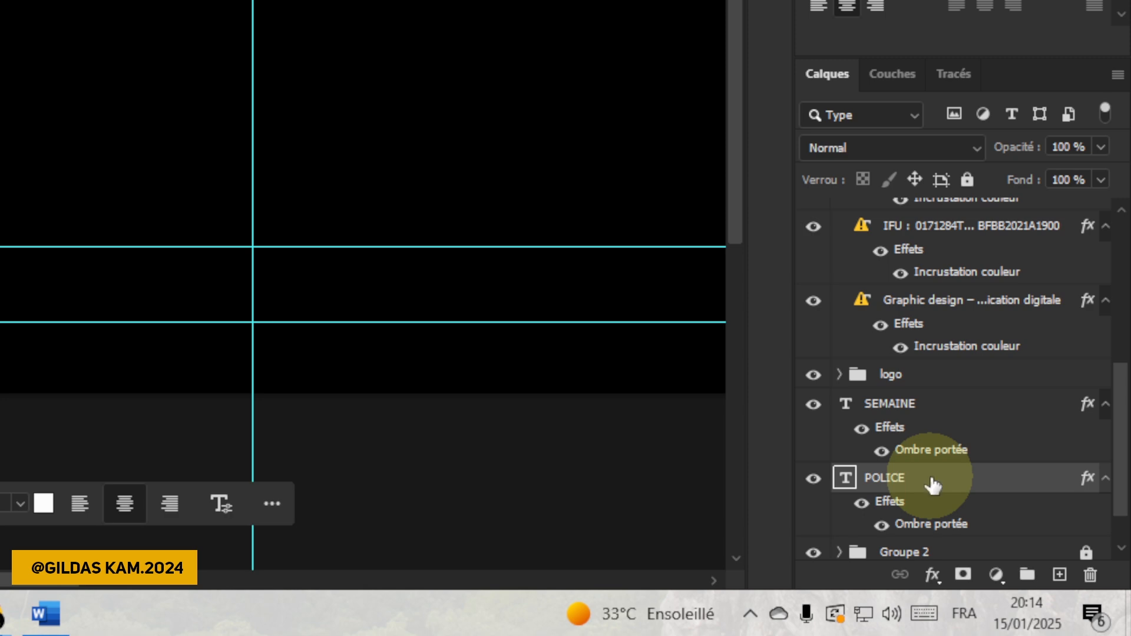
{"action": "key", "text": "ctrl+j"}
{"action": "scroll", "coordinate": [921, 529], "scroll_direction": "down", "scroll_amount": 1}
{"action": "left_click", "coordinate": [922, 526]}
{"action": "left_click", "coordinate": [925, 465]}
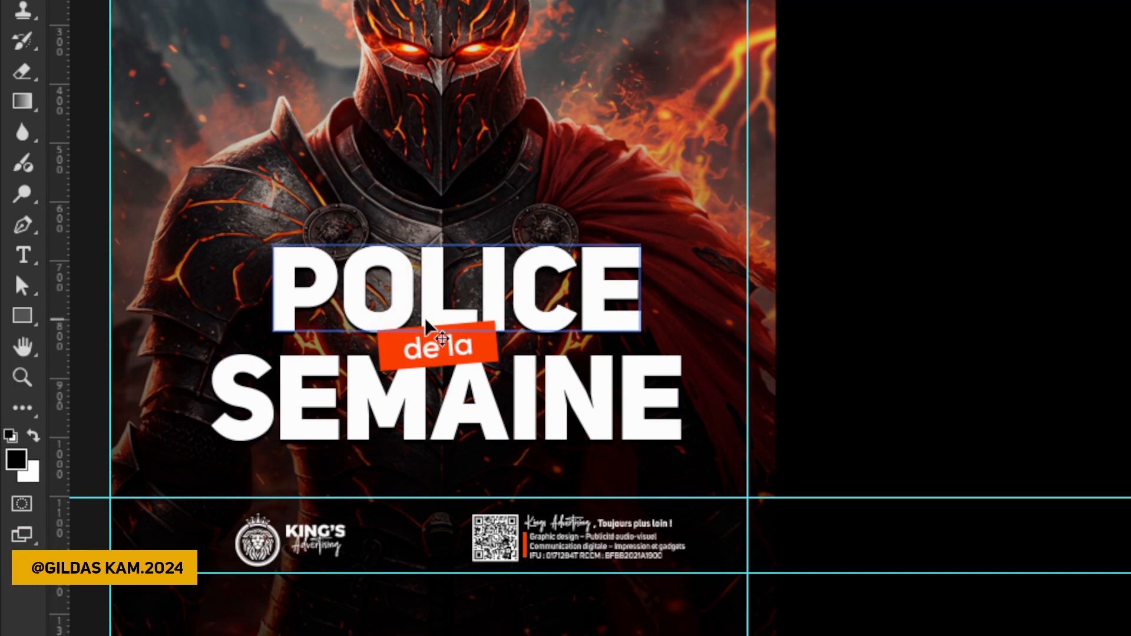
{"action": "left_click_drag", "start_coordinate": [428, 326], "coordinate": [870, 327]}
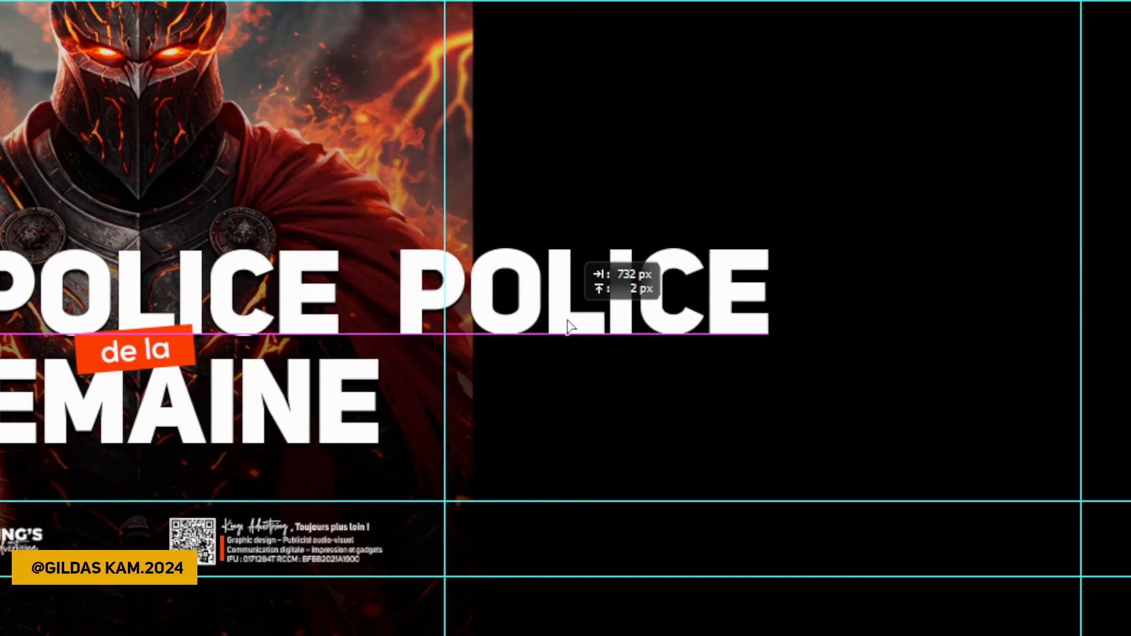
{"action": "mouse_move", "coordinate": [568, 327]}
{"action": "left_mouse_down"}
{"action": "mouse_move", "coordinate": [747, 331]}
{"action": "mouse_move", "coordinate": [556, 330]}
{"action": "mouse_move", "coordinate": [565, 325]}
{"action": "left_mouse_up"}
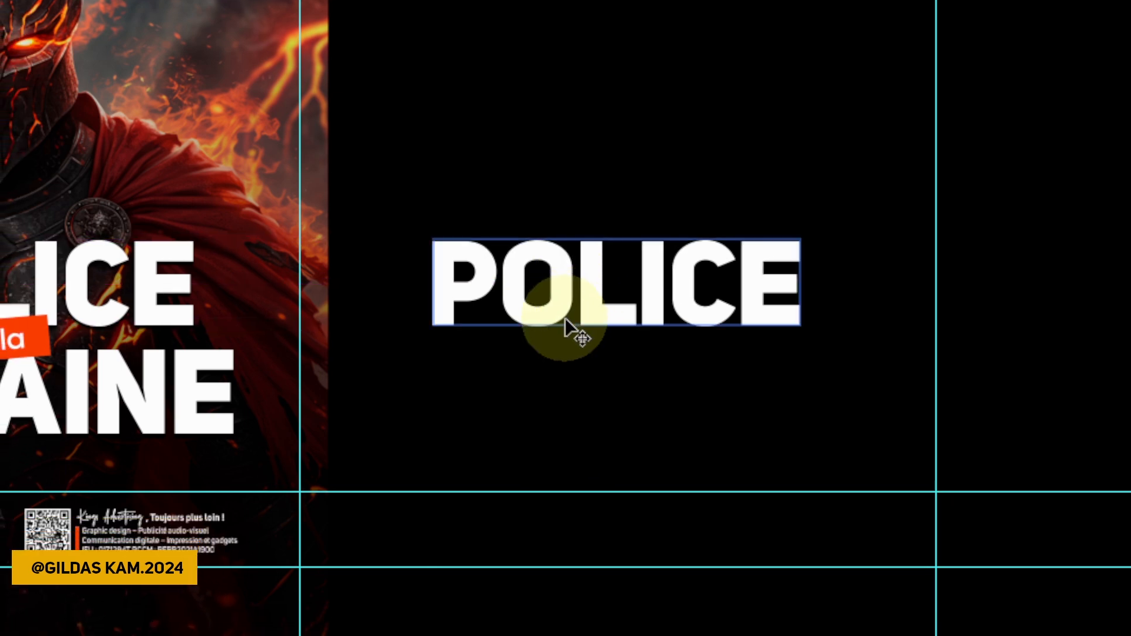
{"action": "key", "text": "alt+Tab"}
{"action": "key", "text": "alt+Tab"}
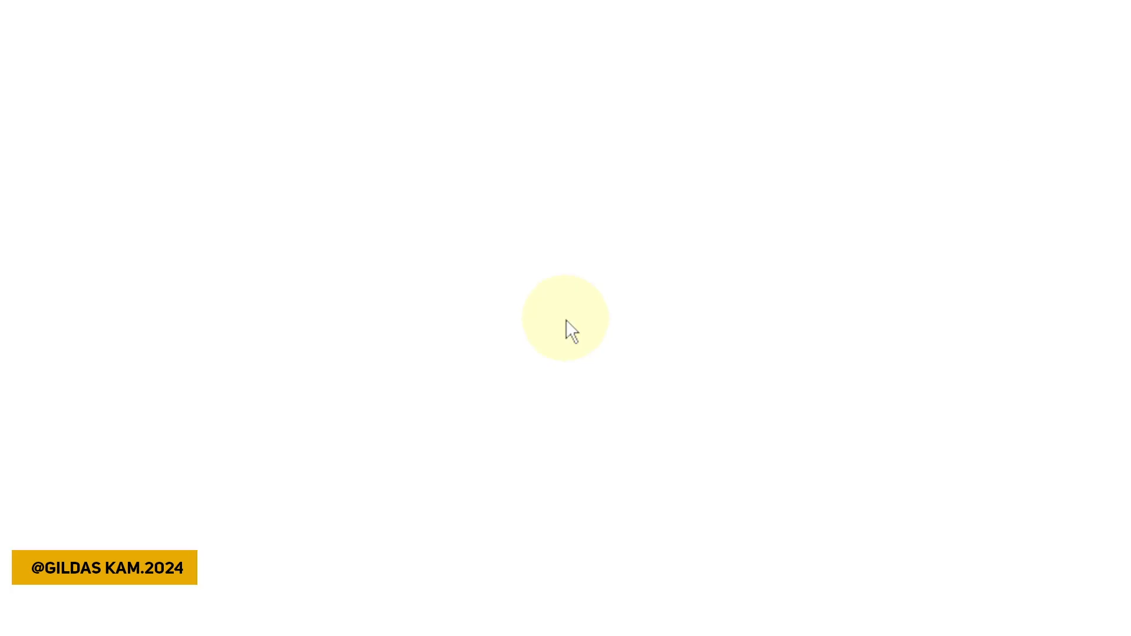
{"action": "key", "text": "alt+Tab"}
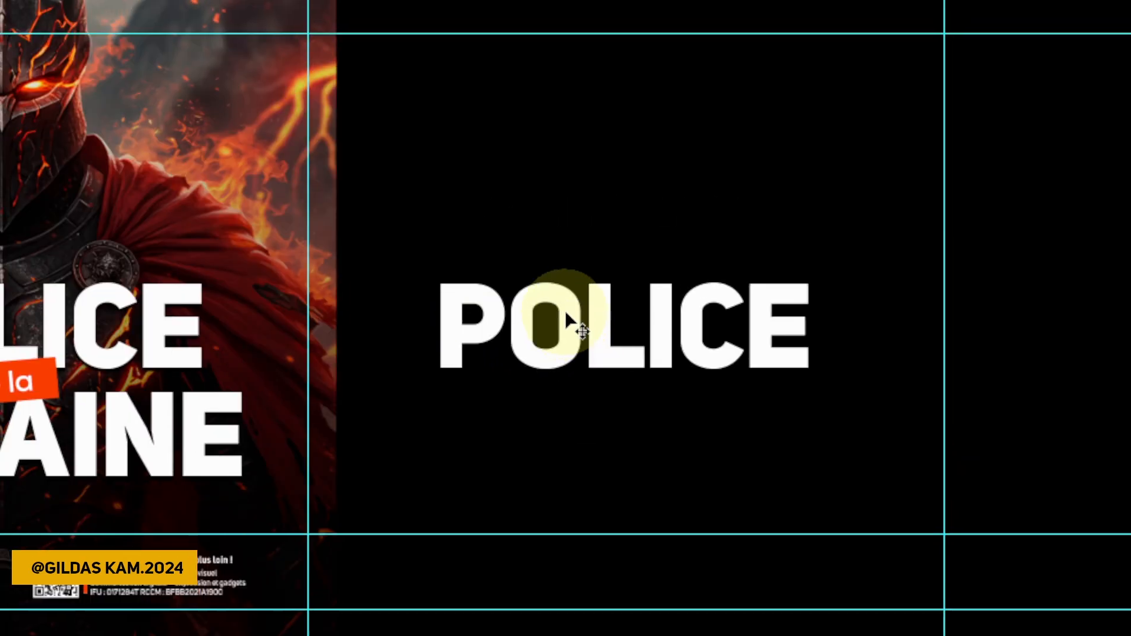
Replace the text of the copied title on the second slide with "Retrosome".
{"action": "left_click", "coordinate": [568, 330]}
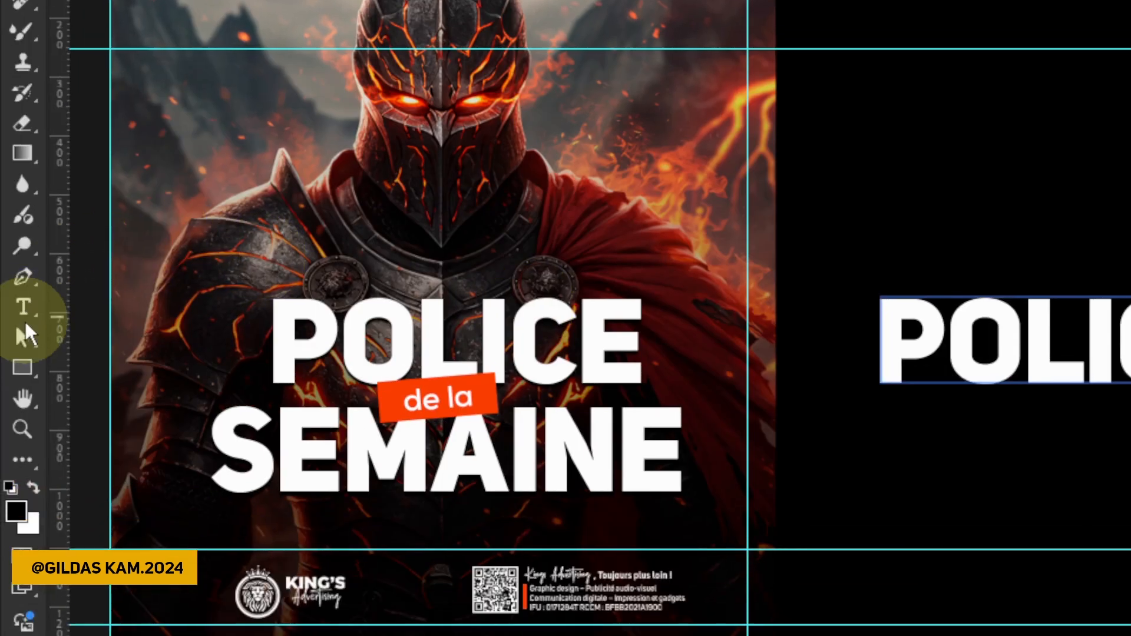
{"action": "left_click", "coordinate": [22, 308]}
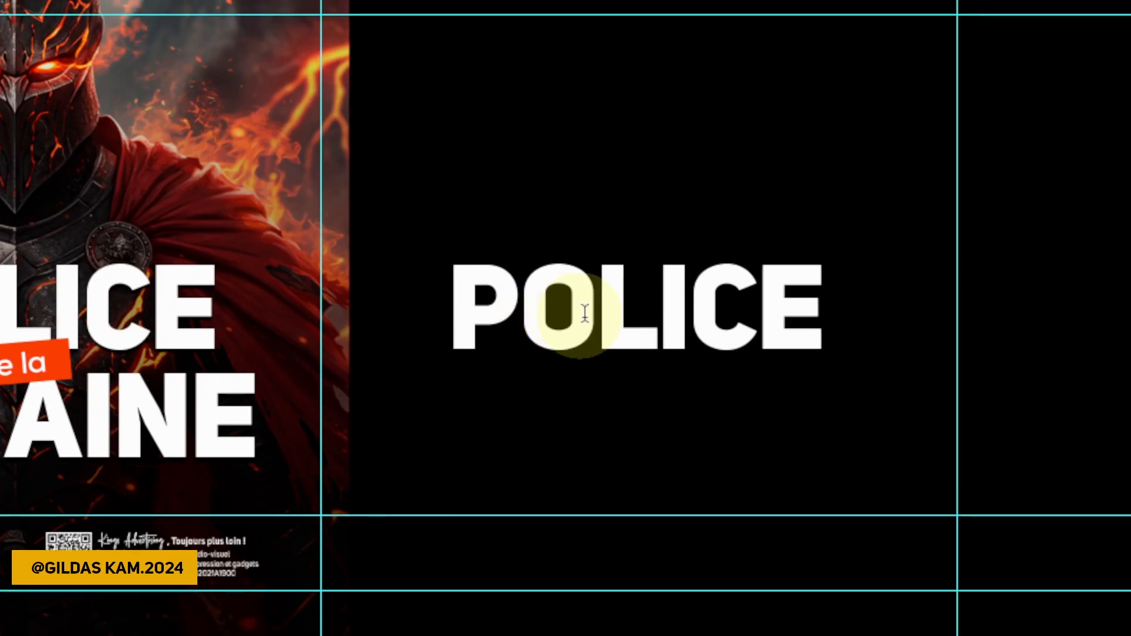
{"action": "left_click", "coordinate": [1073, 342]}
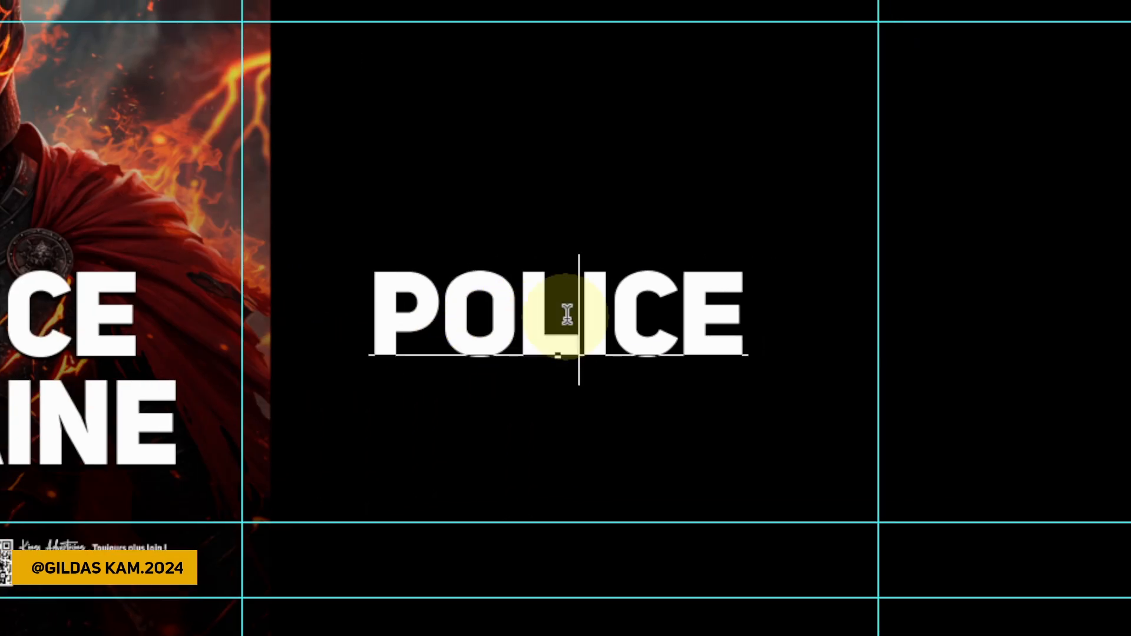
{"action": "key", "text": "ctrl+a"}
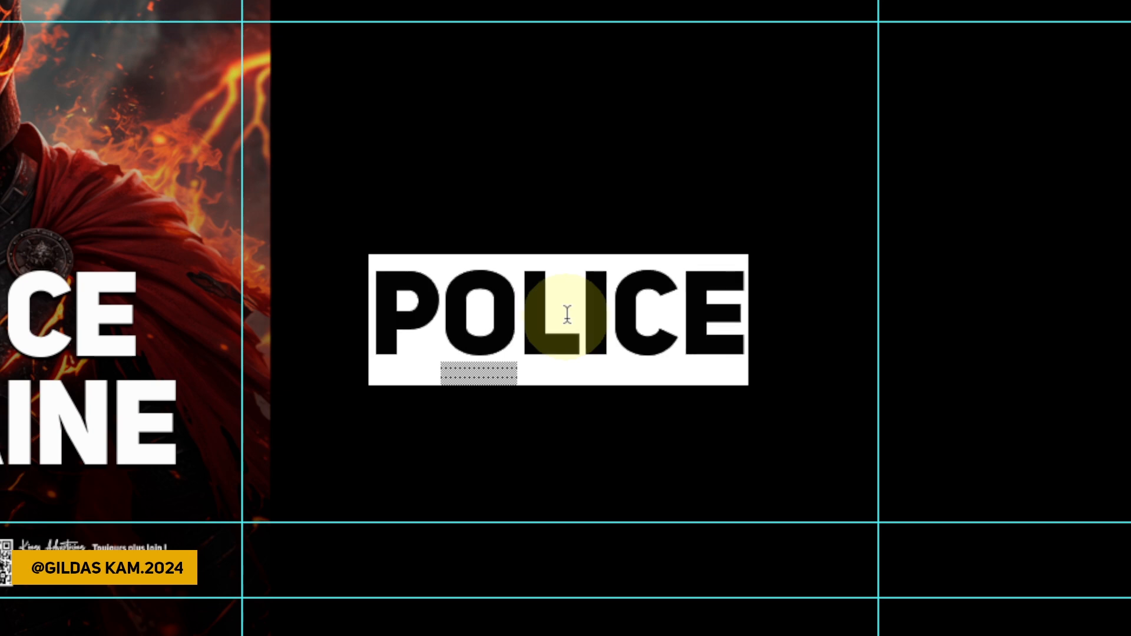
{"action": "type", "text": "GIL"}
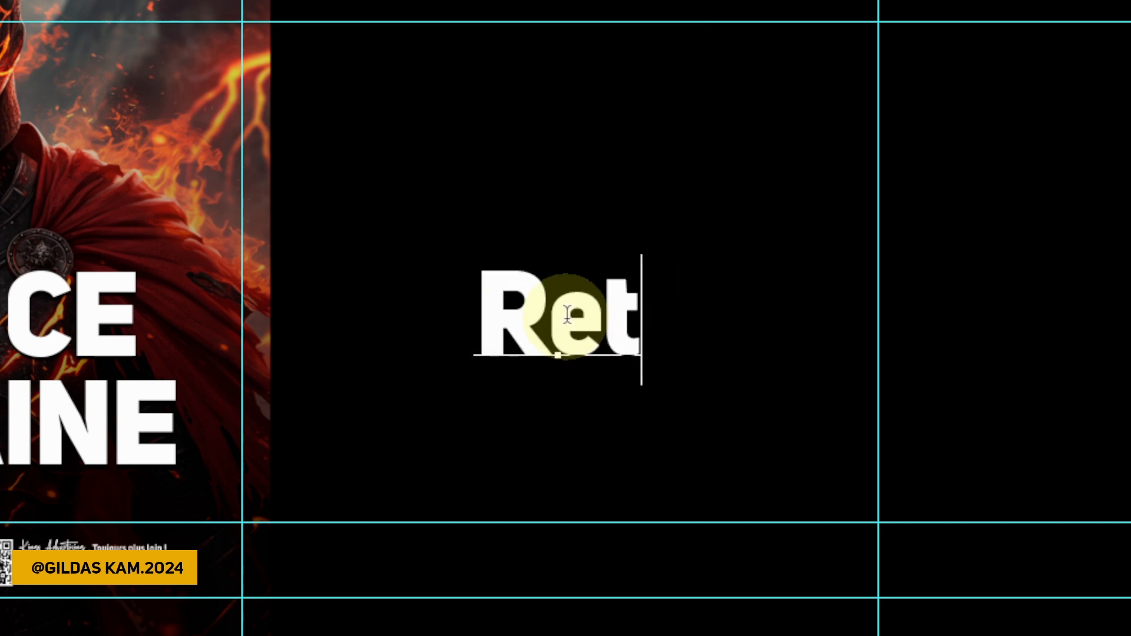
{"action": "type", "text": "rosome"}
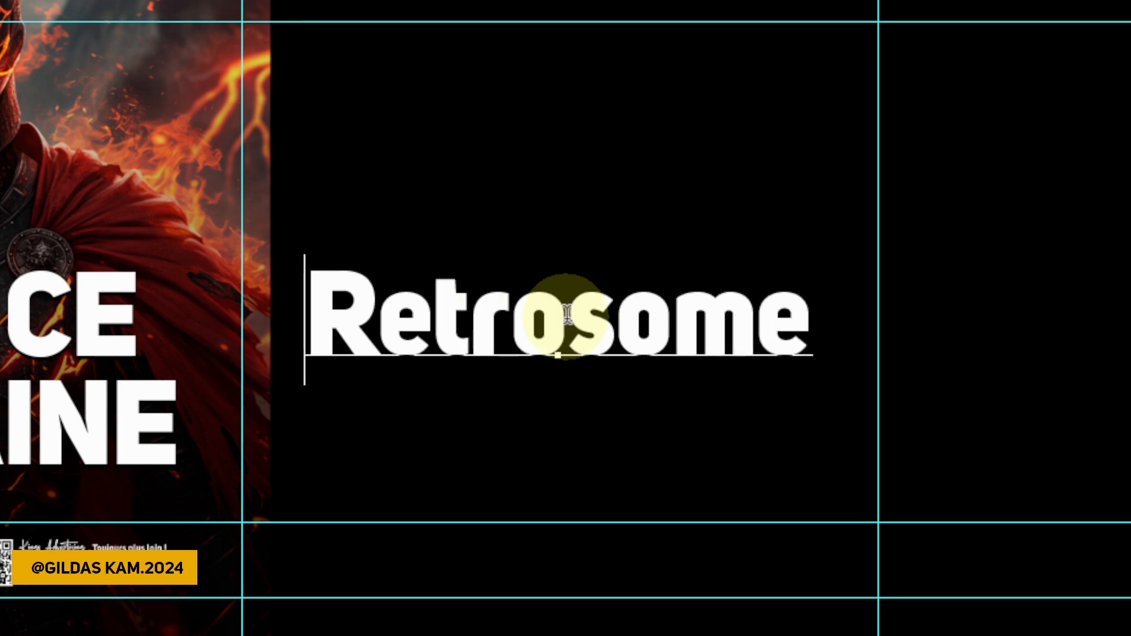
Set the font of the second slide's title to Retrosome Regular.
{"action": "double_click", "coordinate": [567, 316]}
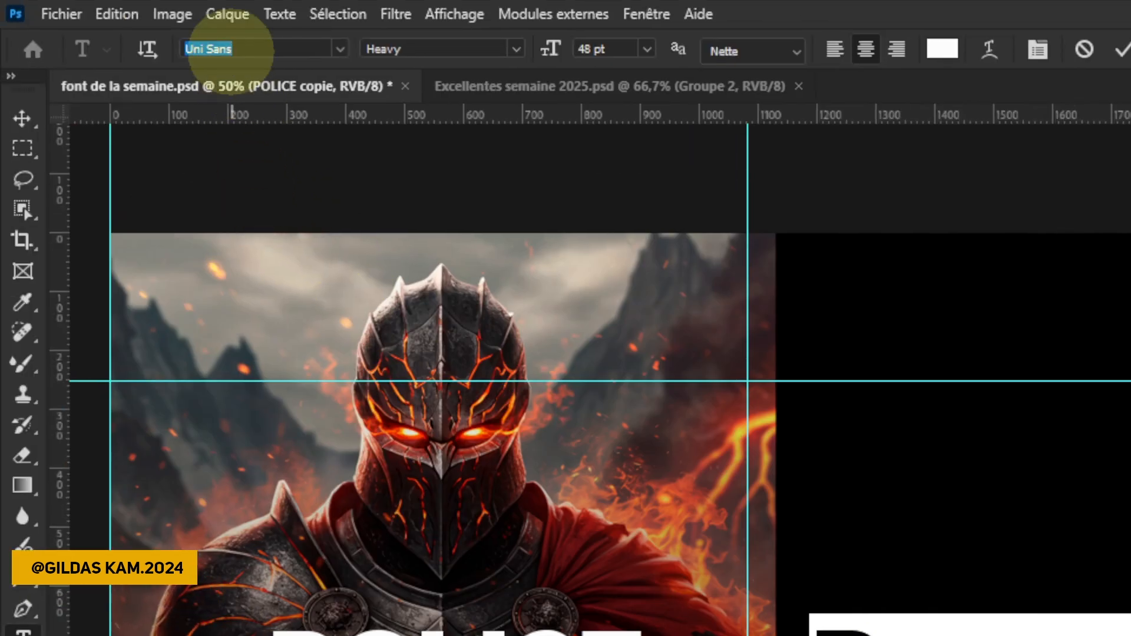
{"action": "type", "text": "retro"}
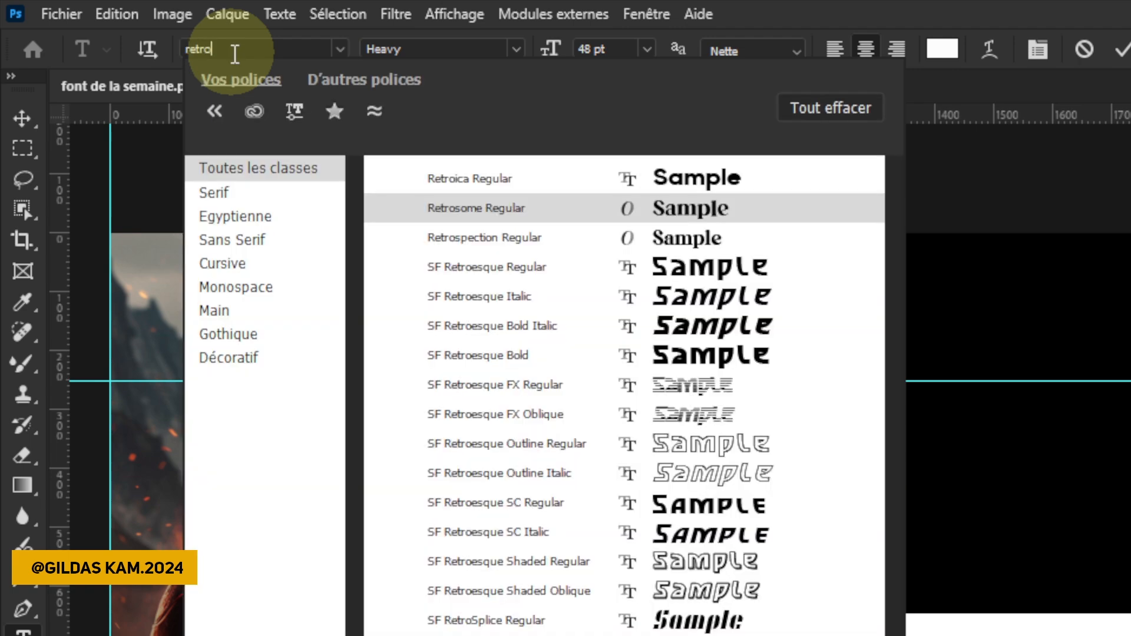
{"action": "left_click", "coordinate": [480, 209]}
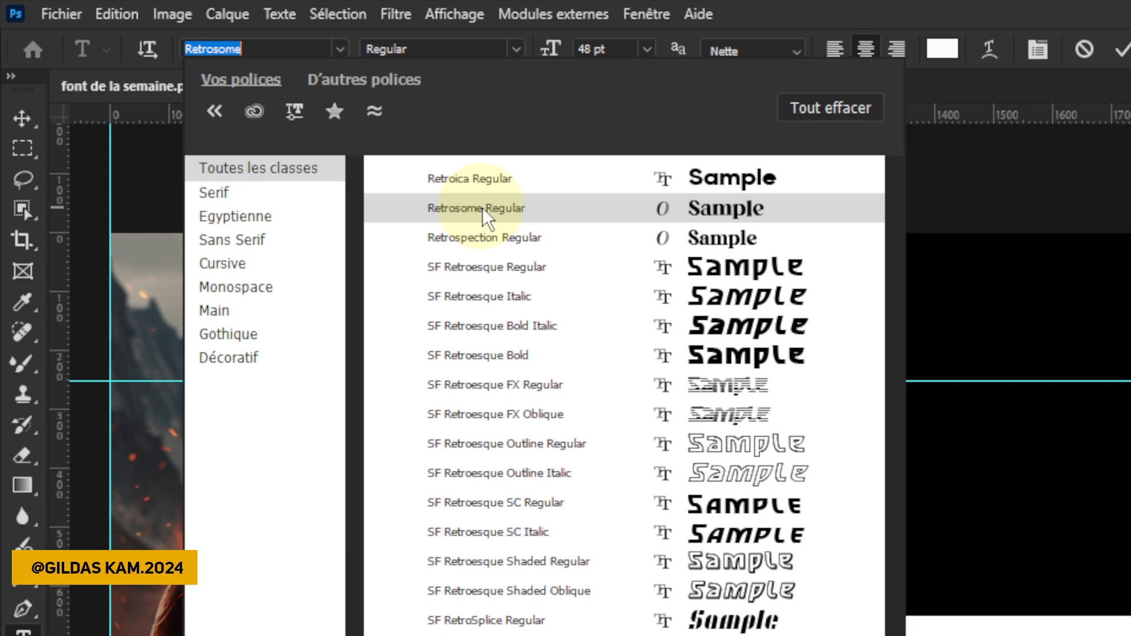
{"action": "left_click", "coordinate": [482, 208]}
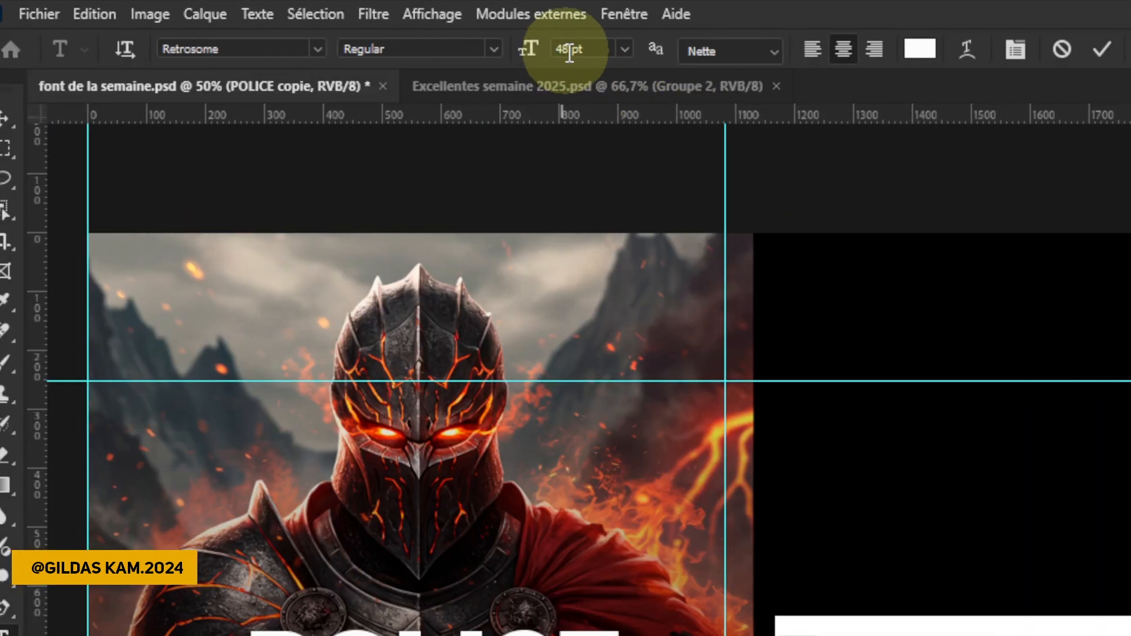
Set the size of the second slide's title to 34 pt and finish editing the text.
{"action": "left_click", "coordinate": [569, 50]}
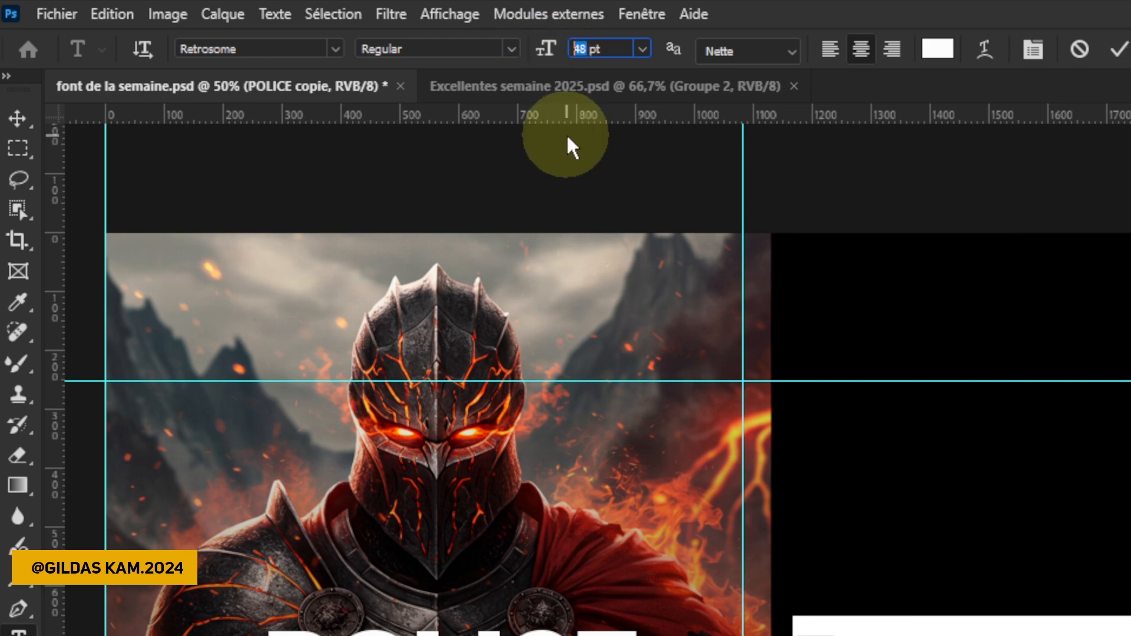
{"action": "type", "text": "34"}
{"action": "key", "text": "Return"}
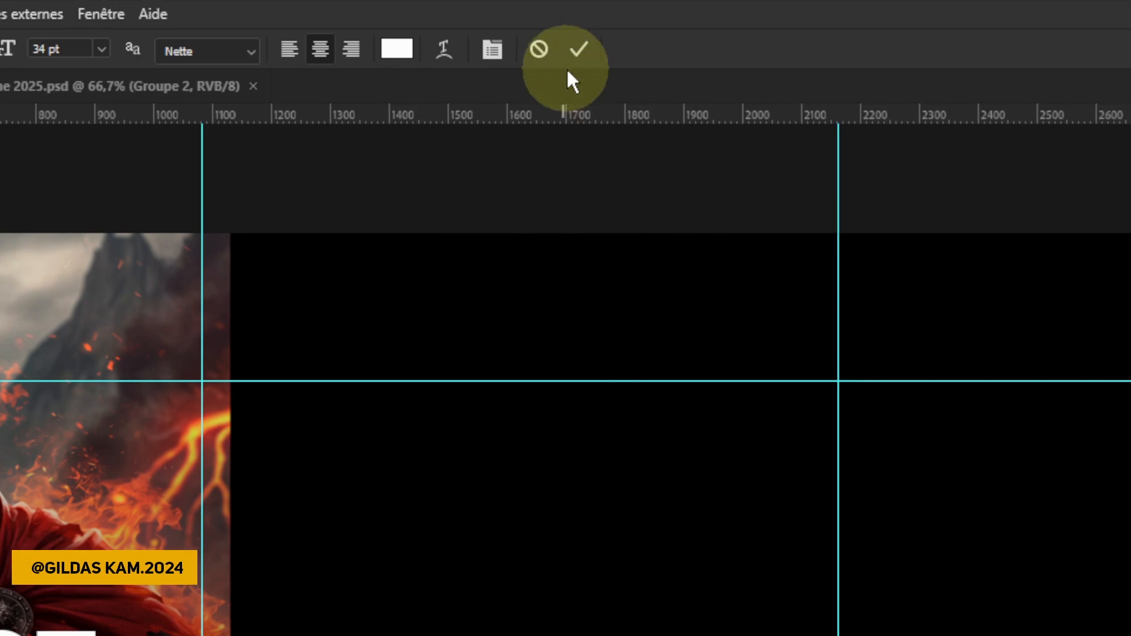
{"action": "left_click", "coordinate": [569, 51]}
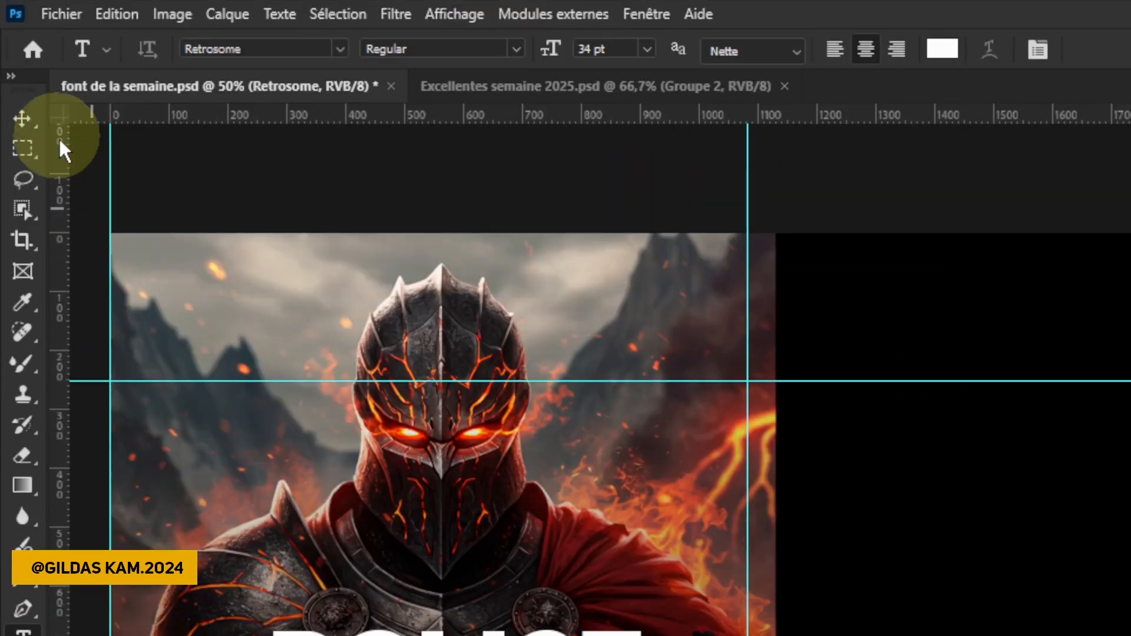
{"action": "left_click", "coordinate": [23, 121]}
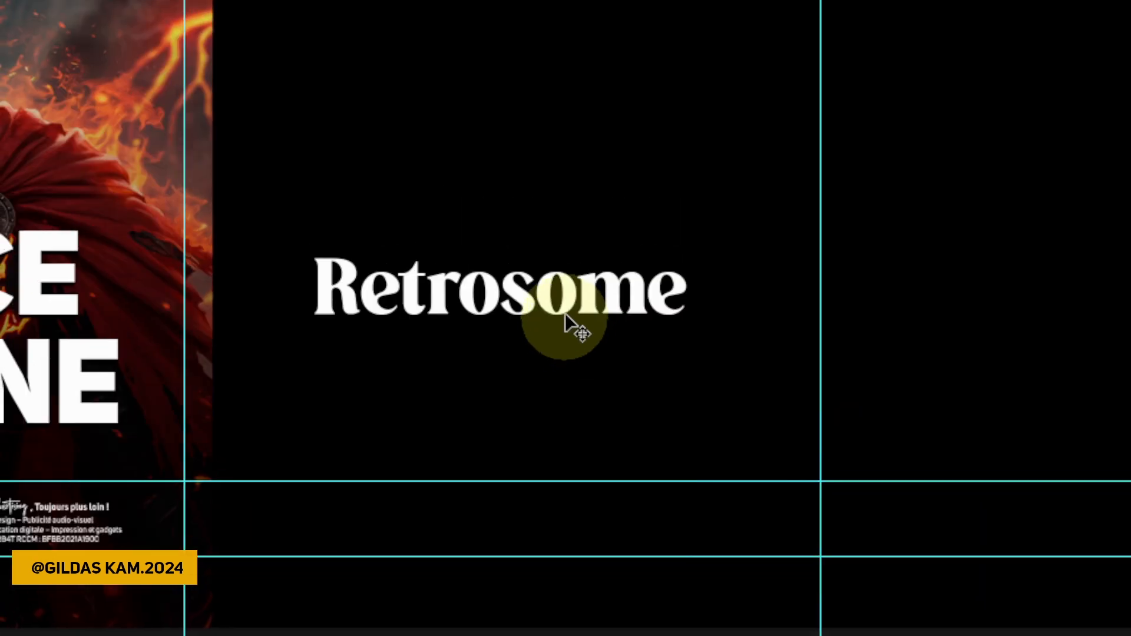
Move the Retrosome title higher up on the second slide, keeping it centred between the vertical guides.
{"action": "left_click_drag", "start_coordinate": [630, 223], "coordinate": [632, 193]}
{"action": "mouse_move", "coordinate": [573, 317]}
{"action": "left_mouse_down"}
{"action": "mouse_move", "coordinate": [580, 295]}
{"action": "mouse_move", "coordinate": [566, 321]}
{"action": "left_mouse_up"}
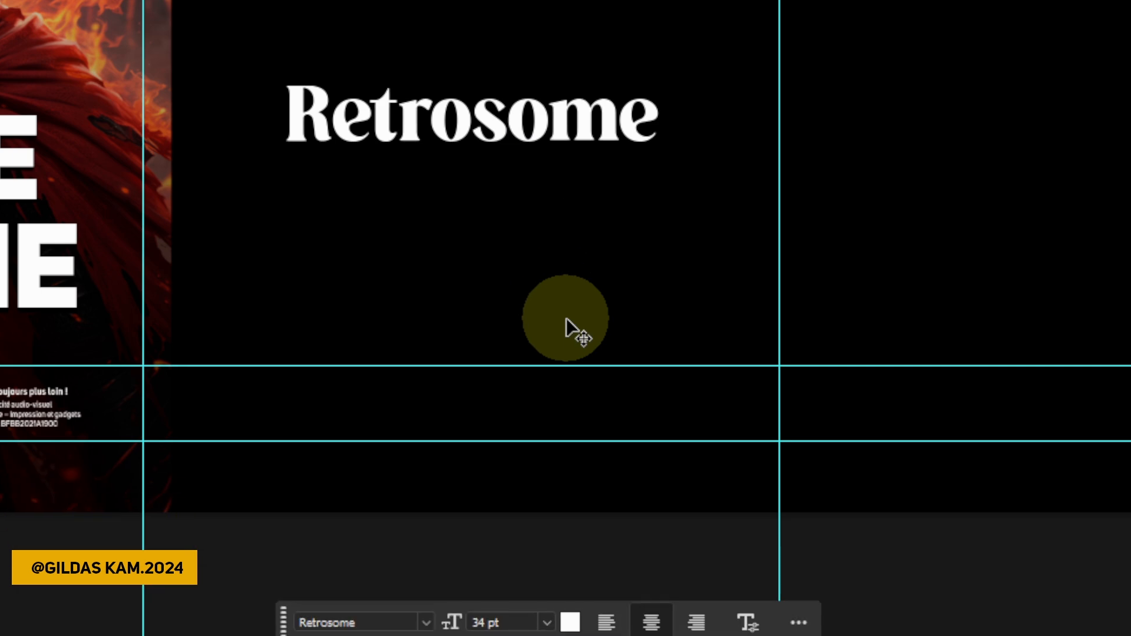
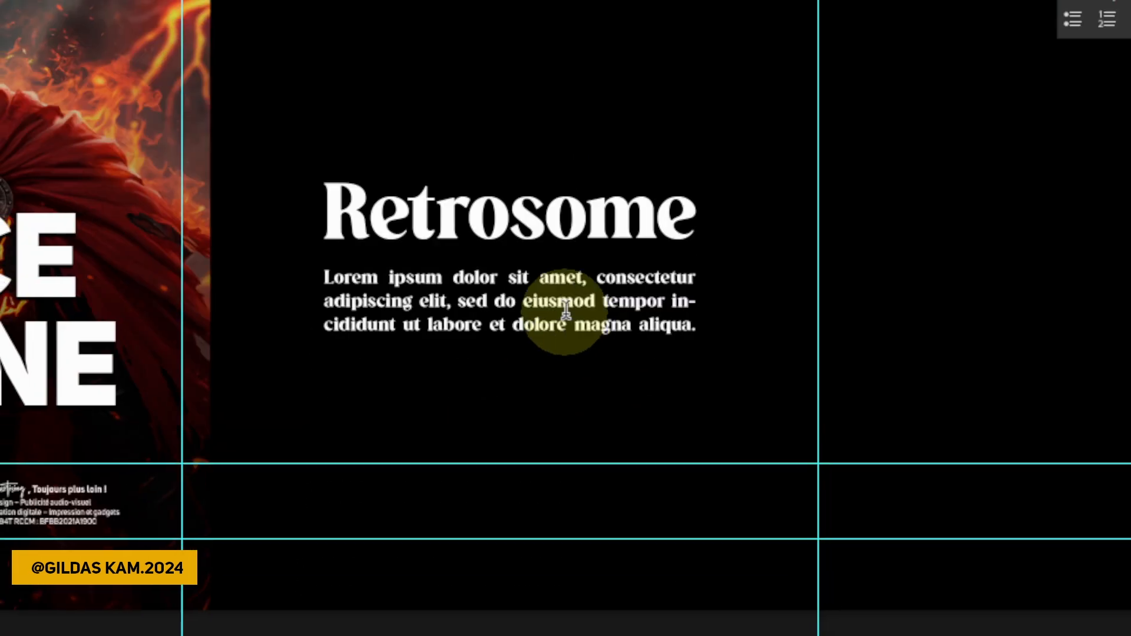
Set the Lorem ipsum paragraph under the Retrosome title to 6 pt and finish editing the text.
{"action": "left_click", "coordinate": [566, 316]}
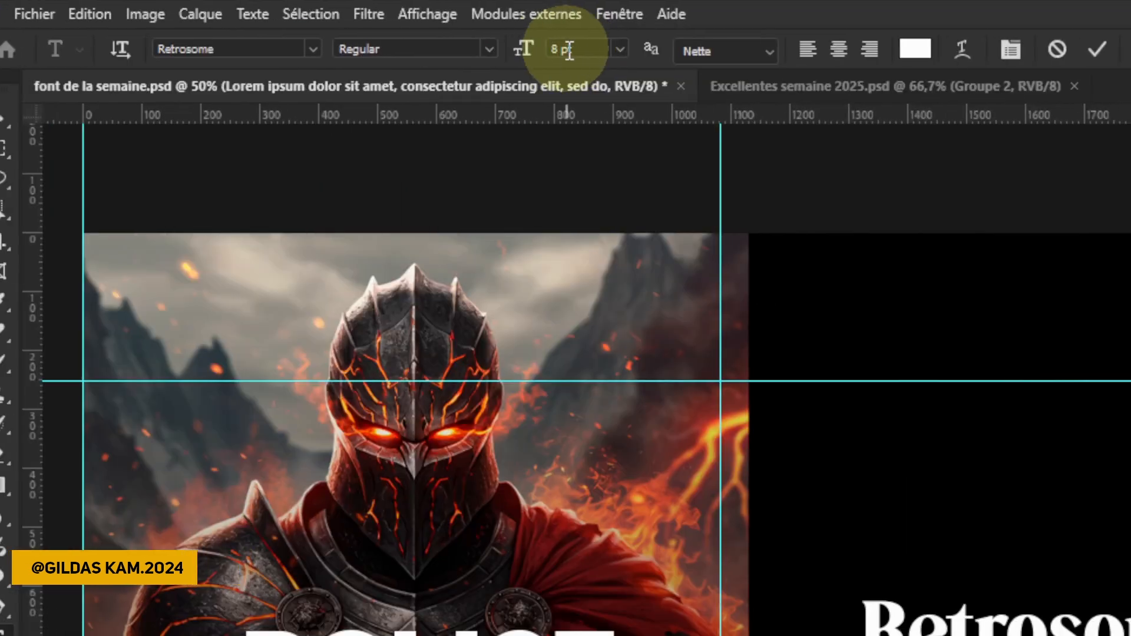
{"action": "double_click", "coordinate": [567, 50]}
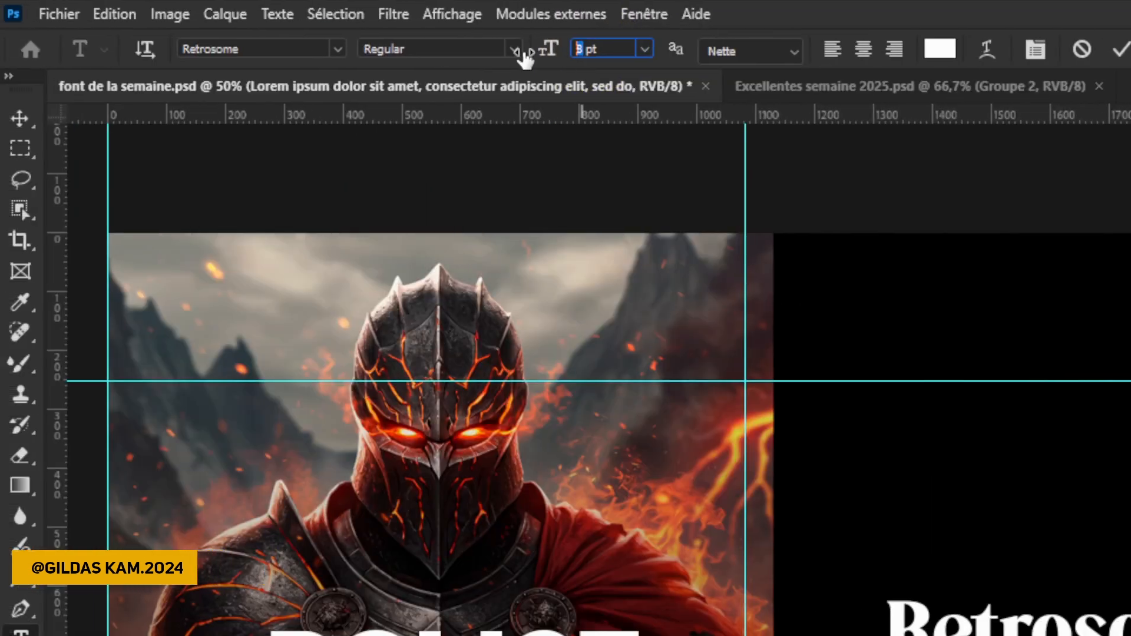
{"action": "type", "text": "6"}
{"action": "key", "text": "Return"}
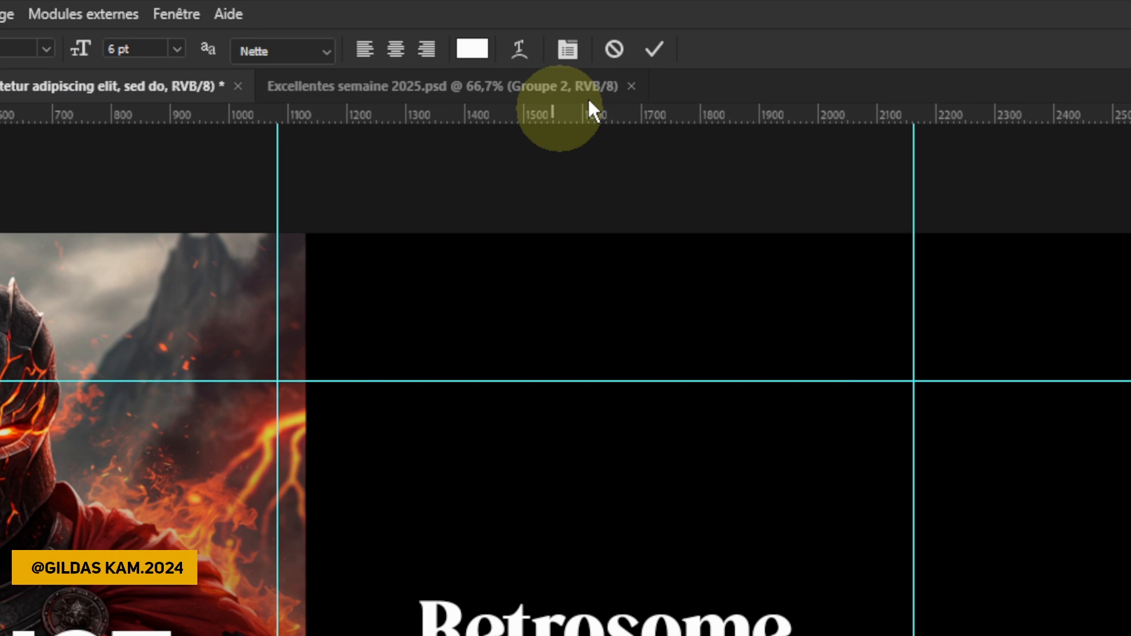
{"action": "left_click", "coordinate": [653, 49]}
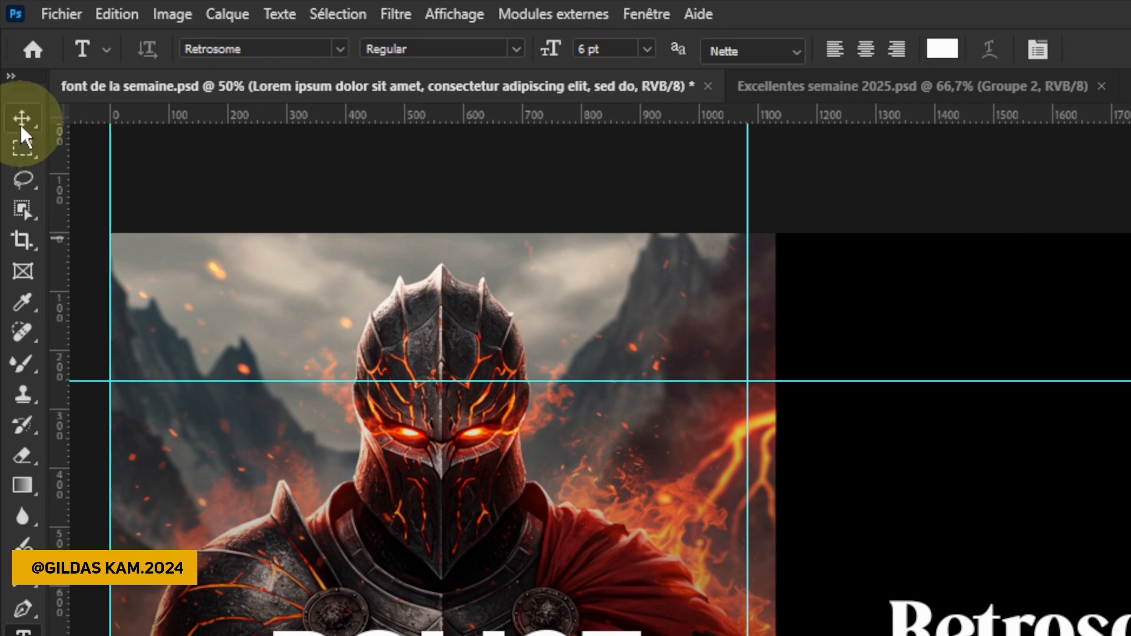
Copy the yellow triple-chevron arrow from Excellentes semaine 2025.psd into font de la semaine.psd.
{"action": "left_click", "coordinate": [19, 121]}
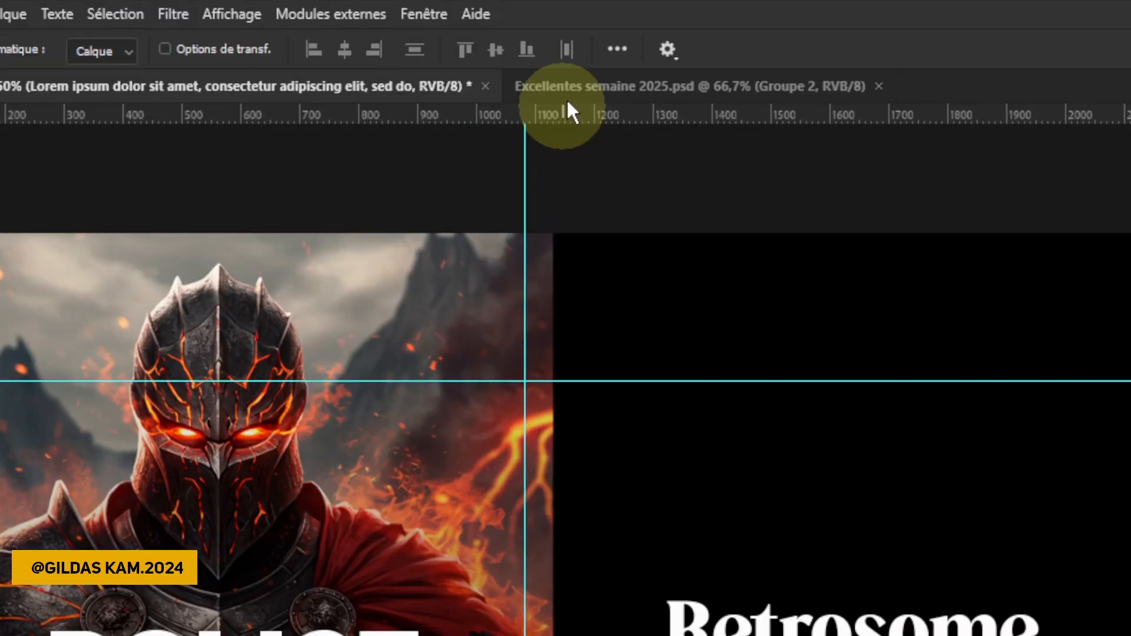
{"action": "left_click", "coordinate": [568, 105]}
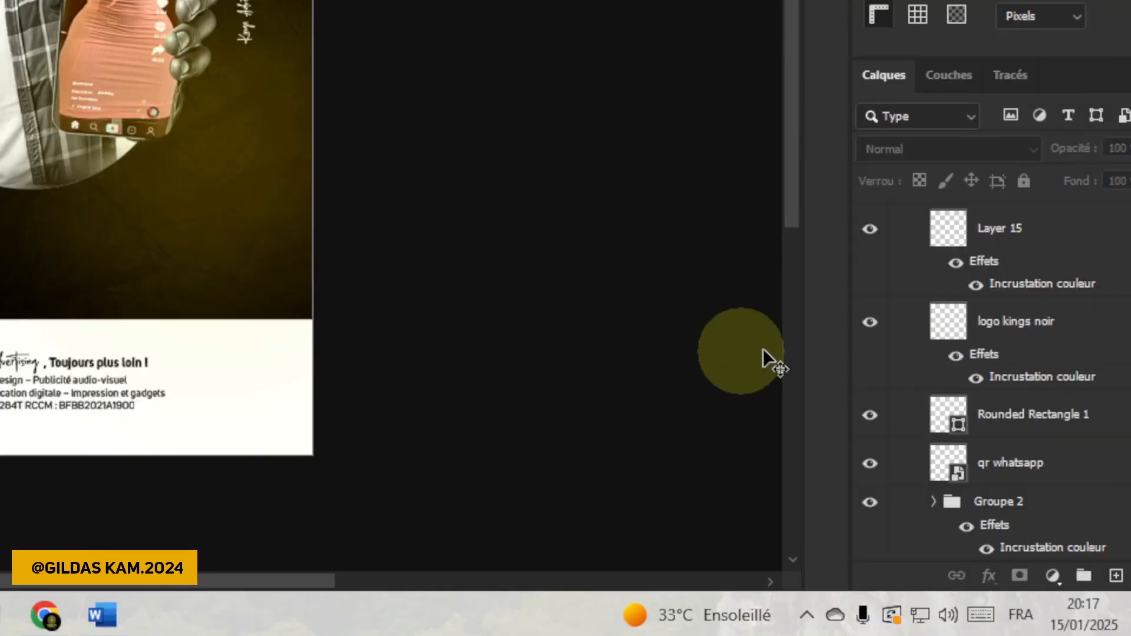
{"action": "scroll", "coordinate": [1014, 335], "scroll_direction": "up", "scroll_amount": 2}
{"action": "left_click", "coordinate": [566, 320], "text": "ctrl"}
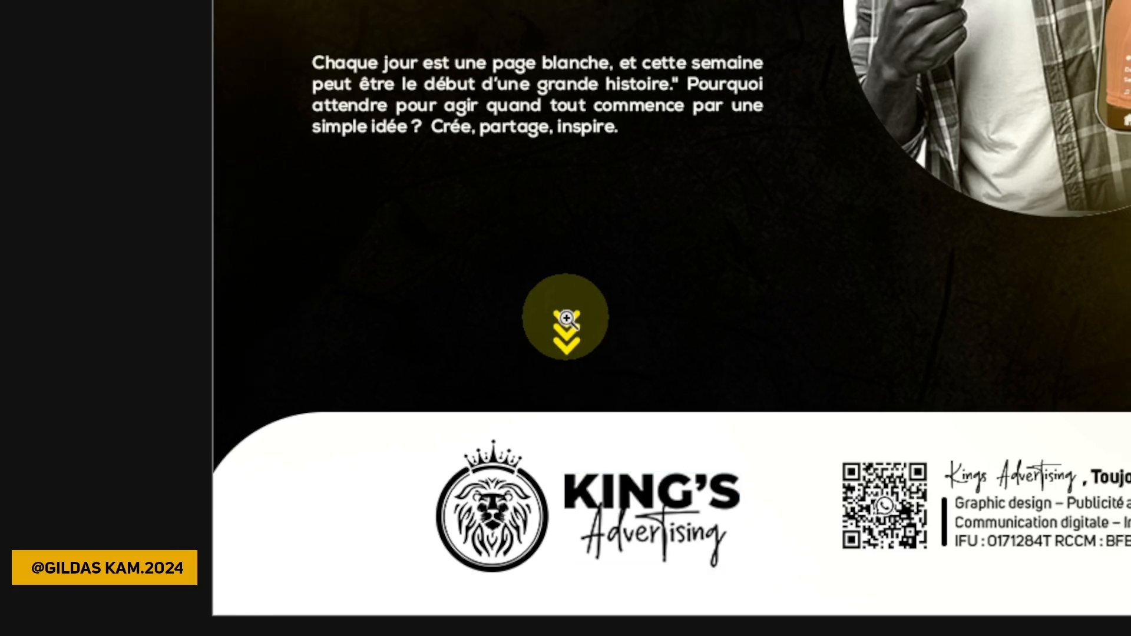
{"action": "left_click", "coordinate": [566, 318]}
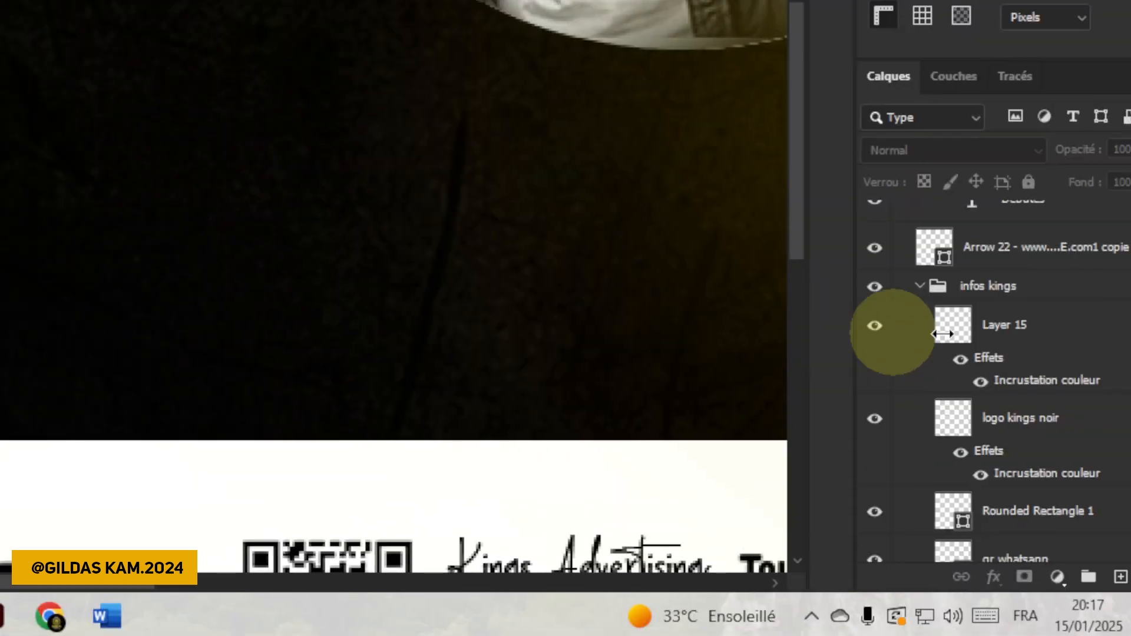
{"action": "left_click", "coordinate": [896, 330]}
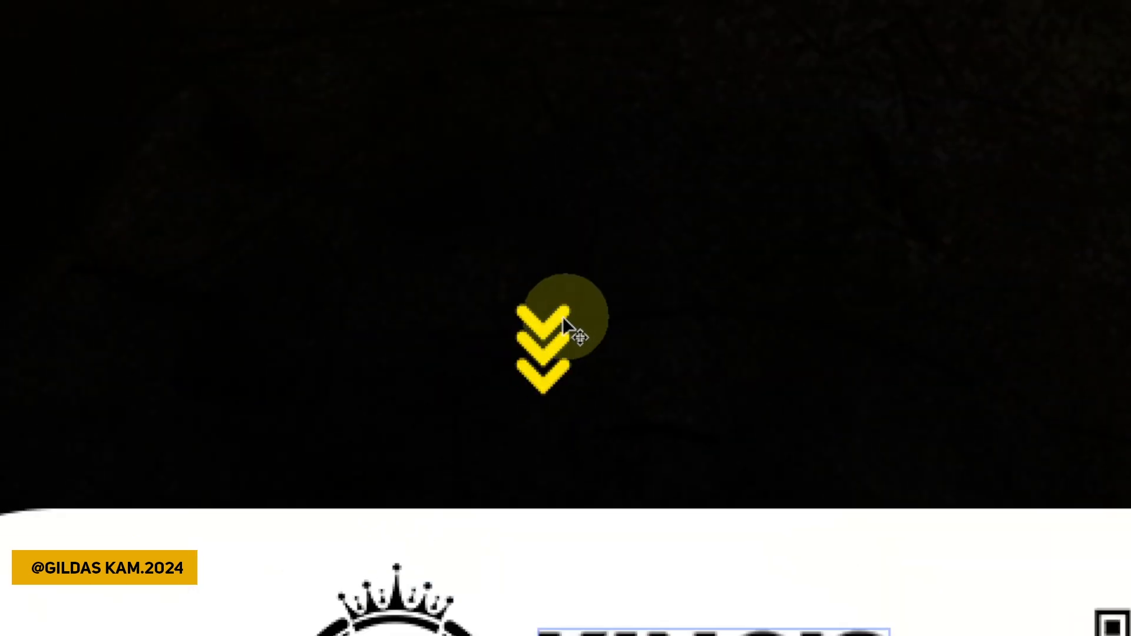
{"action": "left_click_drag", "start_coordinate": [564, 316], "coordinate": [554, 226]}
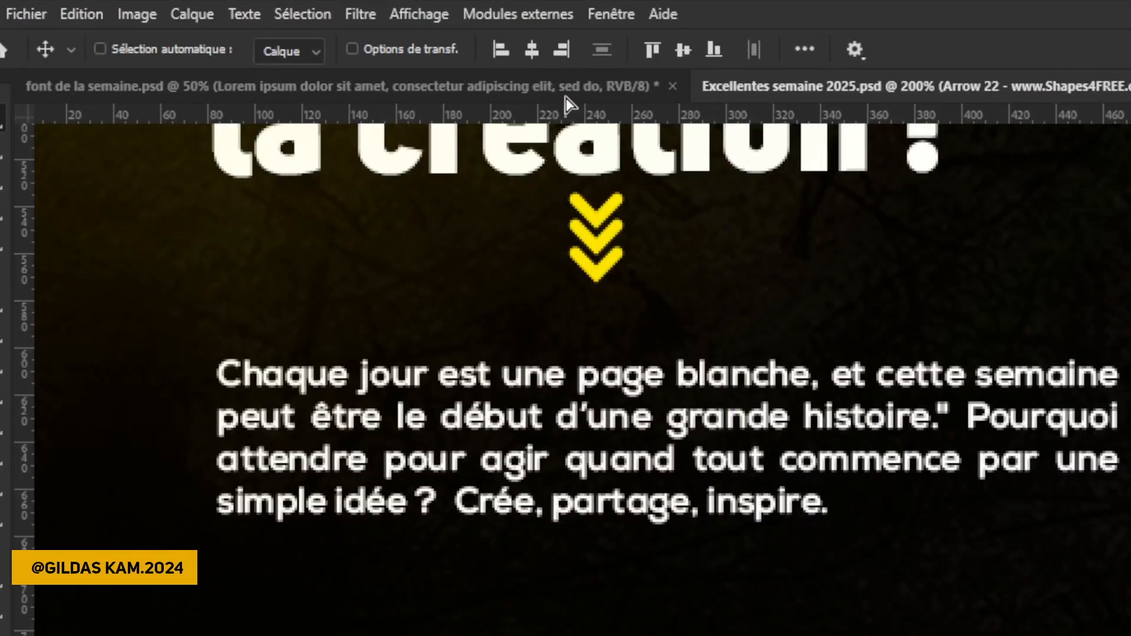
{"action": "left_click", "coordinate": [523, 90]}
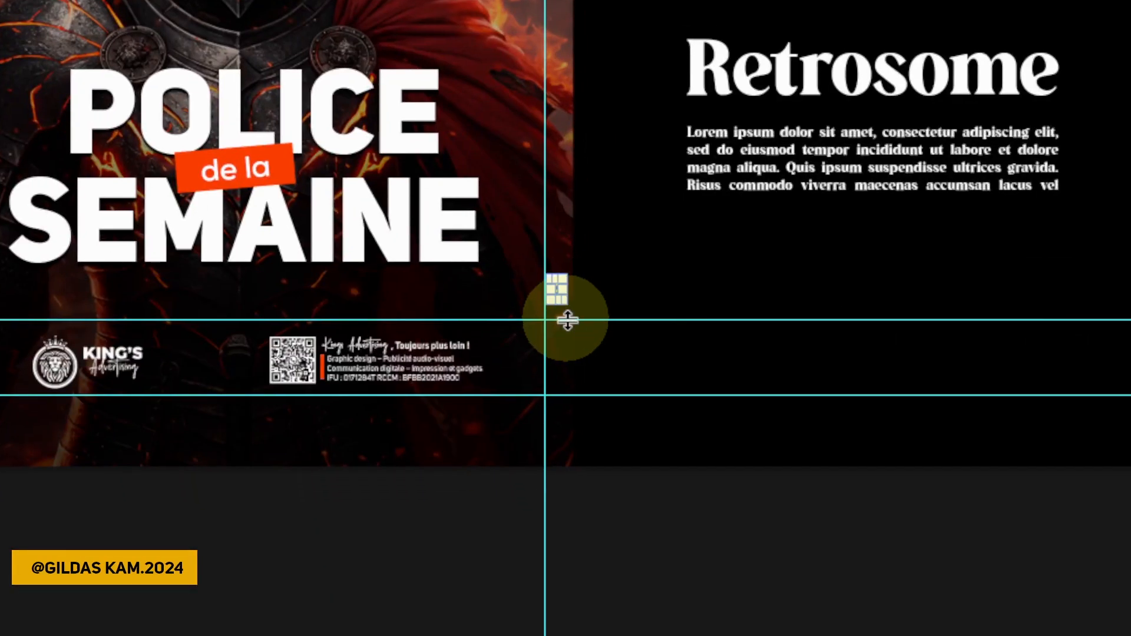
Rotate the yellow arrow 90° counterclockwise and place it near the cover's upper-right corner.
{"action": "key", "text": "ctrl+t"}
{"action": "right_click", "coordinate": [568, 308]}
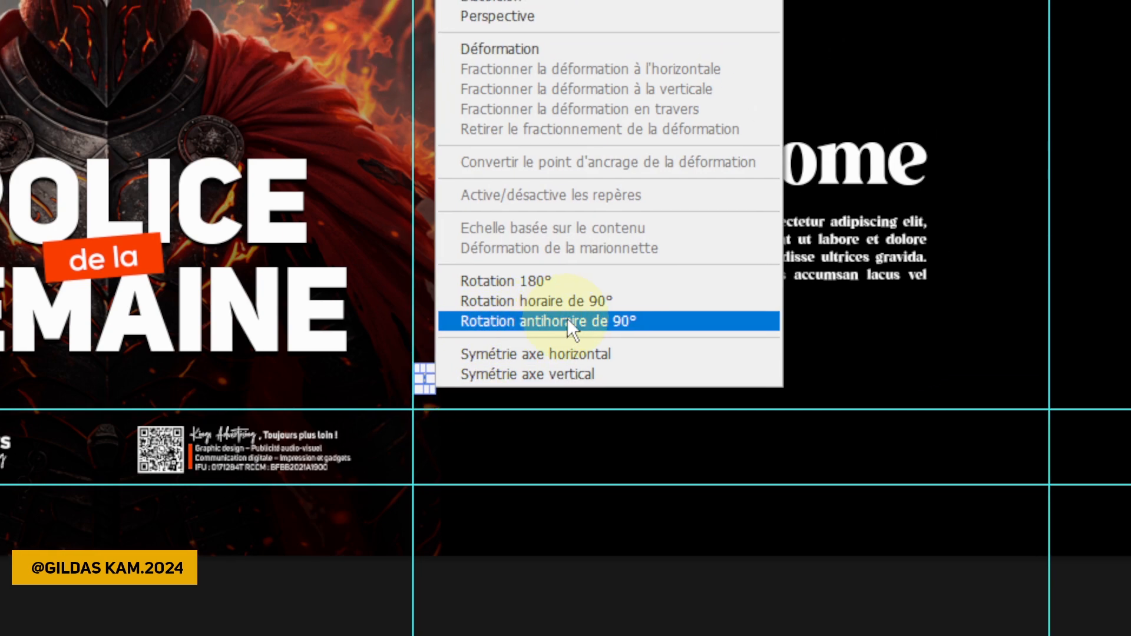
{"action": "left_click", "coordinate": [570, 318]}
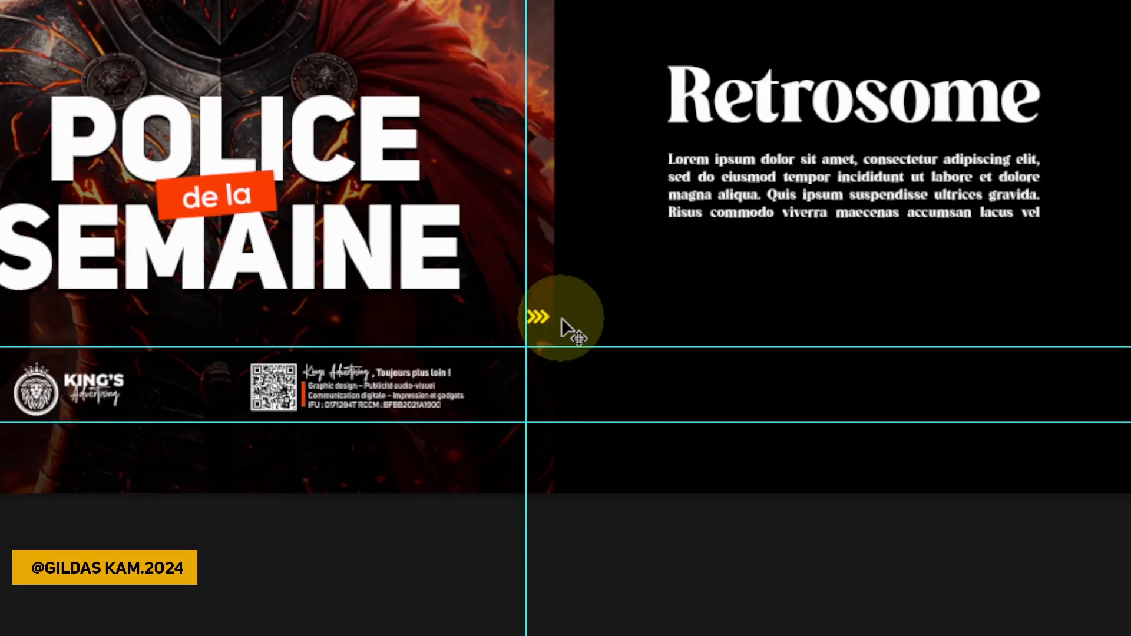
{"action": "mouse_move", "coordinate": [561, 318]}
{"action": "left_mouse_down"}
{"action": "mouse_move", "coordinate": [561, 300]}
{"action": "mouse_move", "coordinate": [571, 325]}
{"action": "mouse_move", "coordinate": [564, 318]}
{"action": "left_mouse_up"}
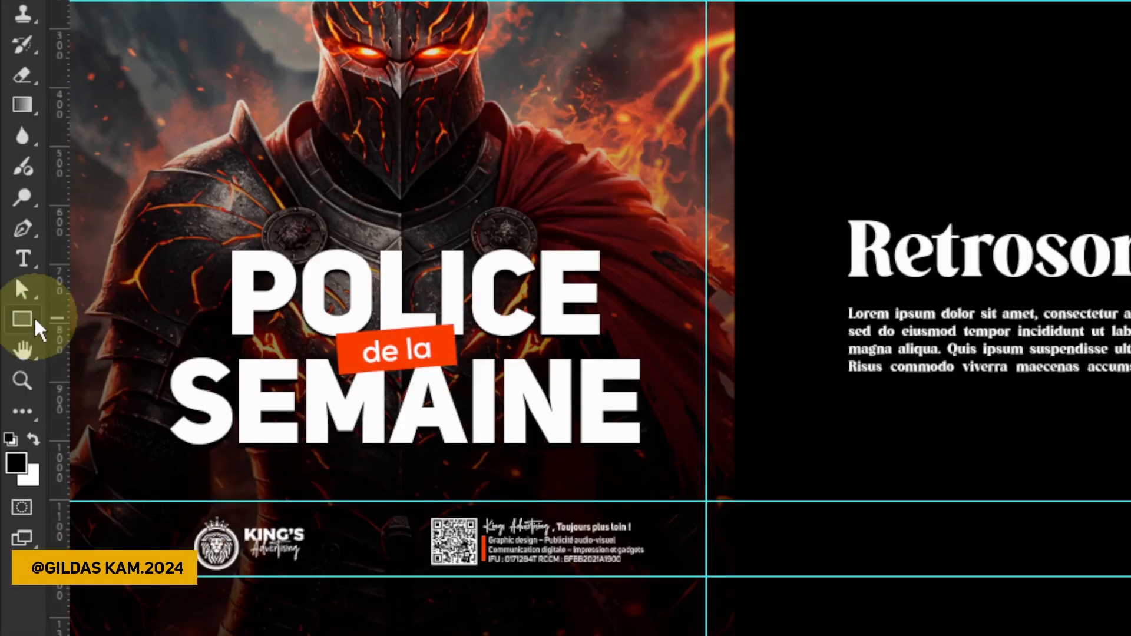
{"action": "right_click", "coordinate": [29, 317]}
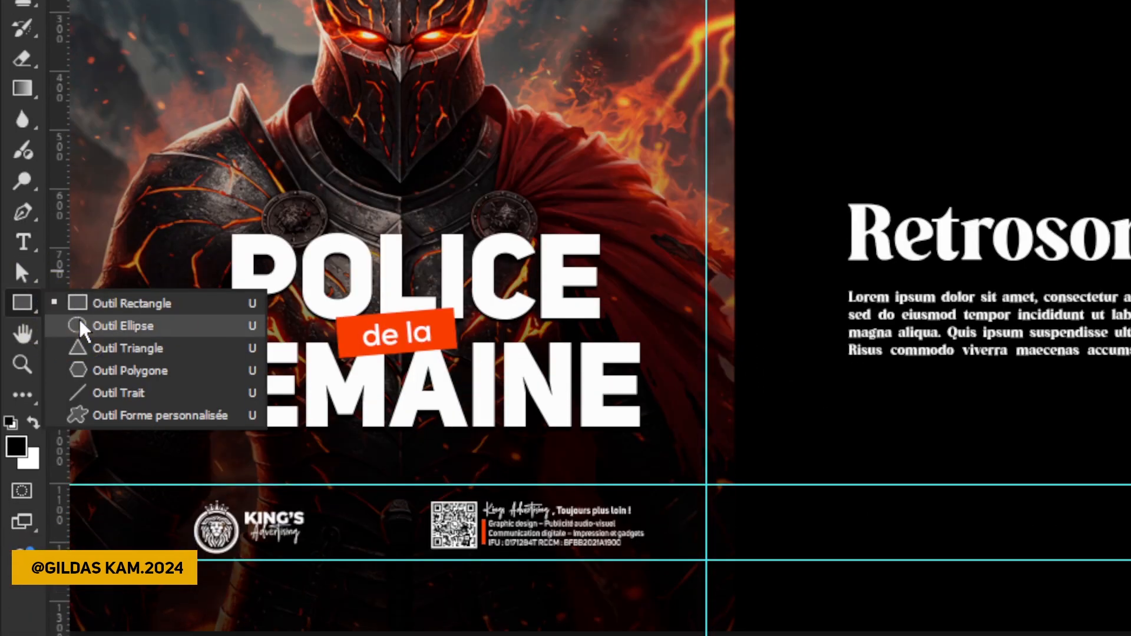
{"action": "left_click", "coordinate": [121, 396]}
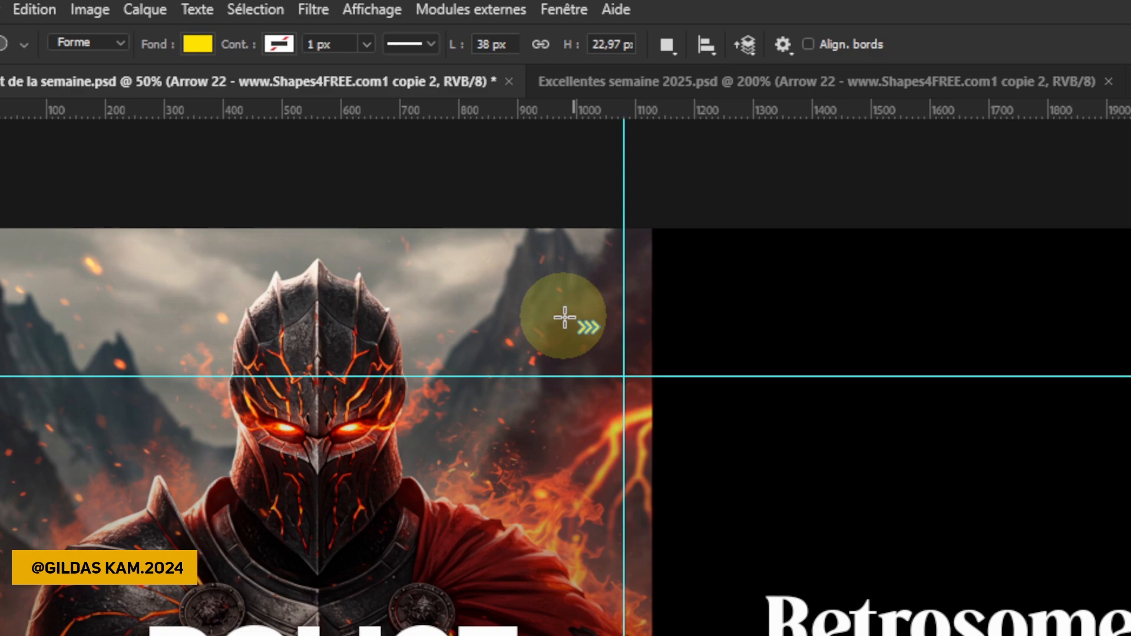
{"action": "left_click_drag", "start_coordinate": [572, 313], "coordinate": [615, 356]}
{"action": "left_click_drag", "start_coordinate": [567, 319], "coordinate": [566, 319]}
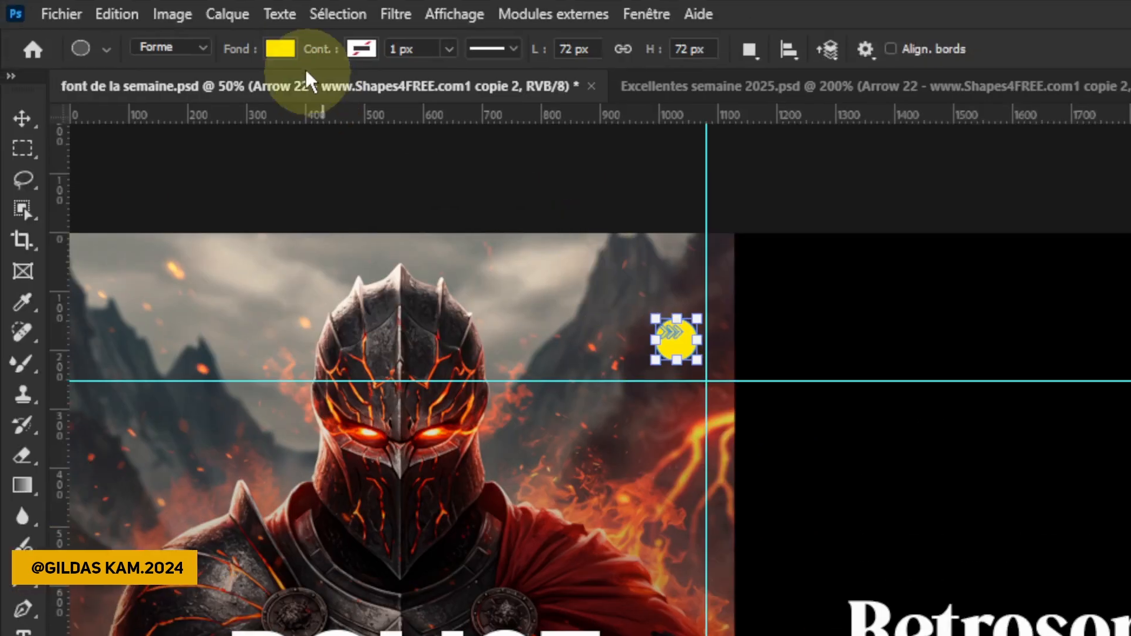
{"action": "left_click", "coordinate": [281, 48]}
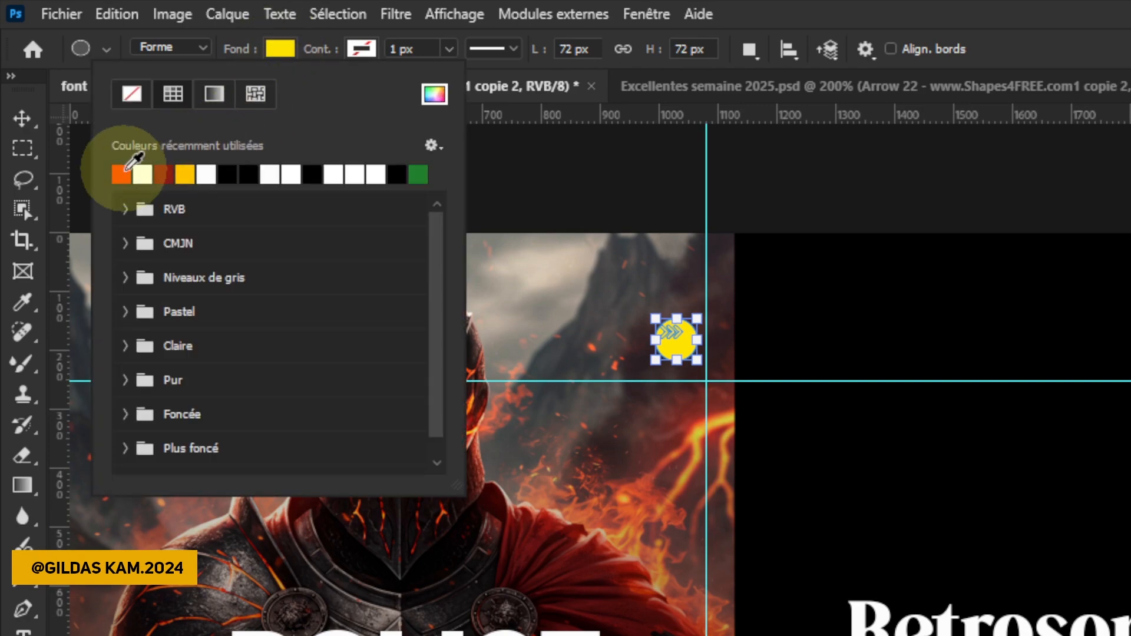
{"action": "left_click", "coordinate": [27, 120]}
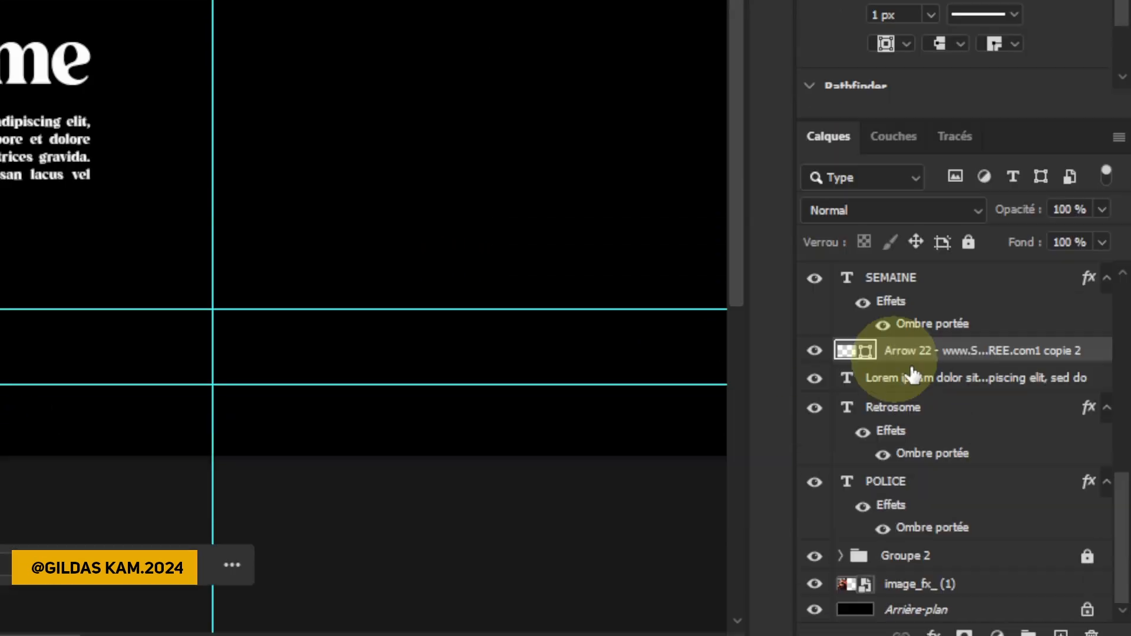
{"action": "left_click", "coordinate": [913, 377]}
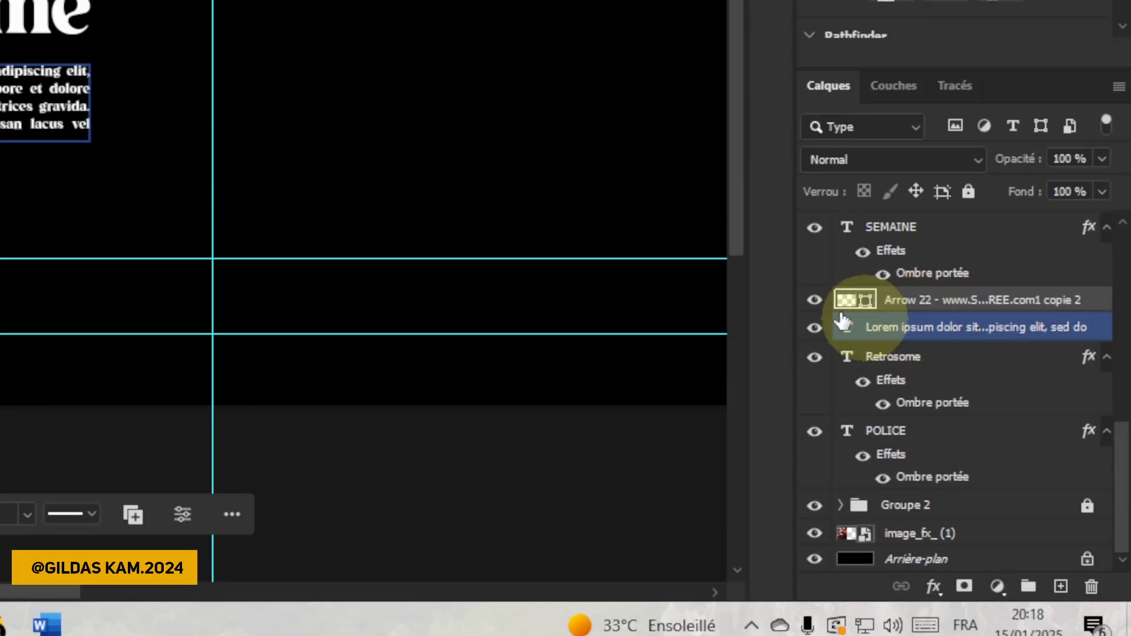
{"action": "left_click", "coordinate": [933, 402]}
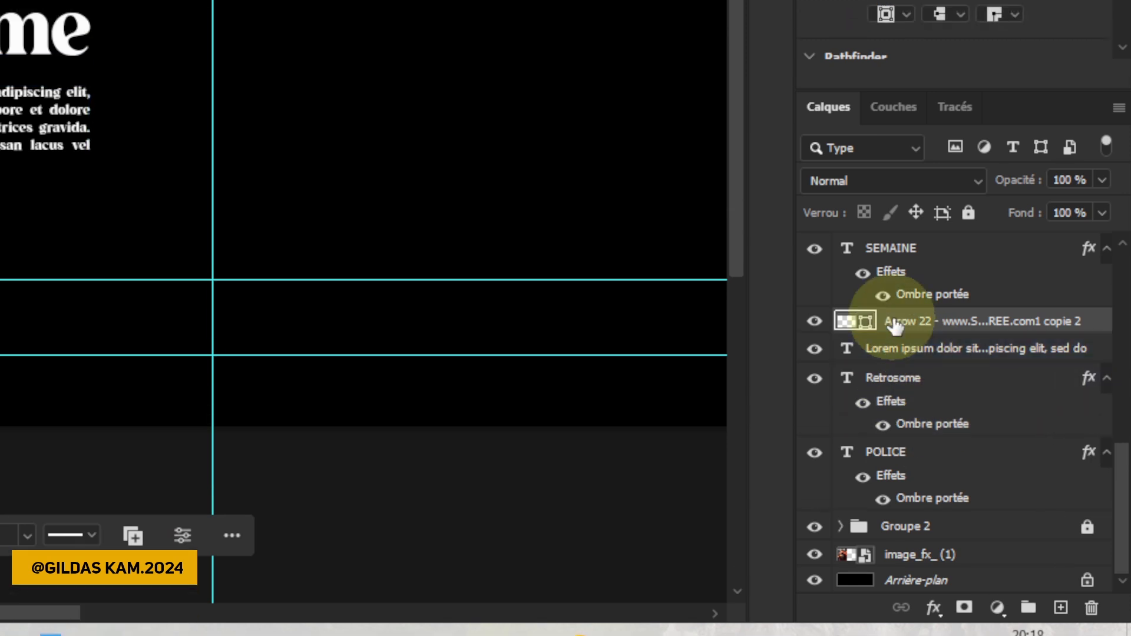
{"action": "left_click", "coordinate": [815, 322]}
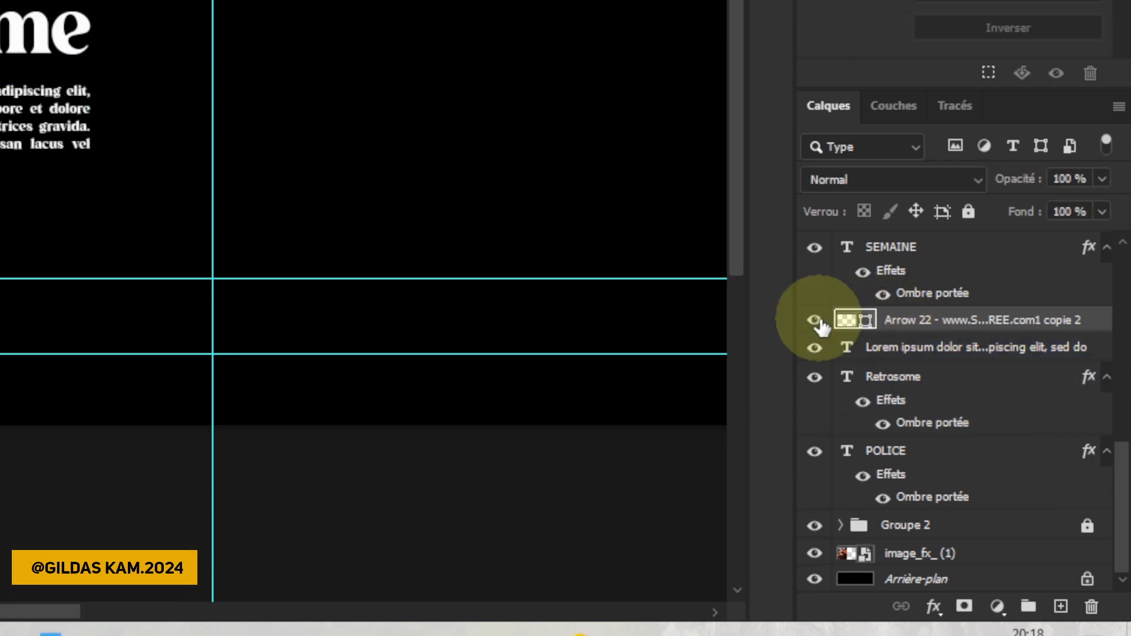
{"action": "left_click", "coordinate": [818, 321]}
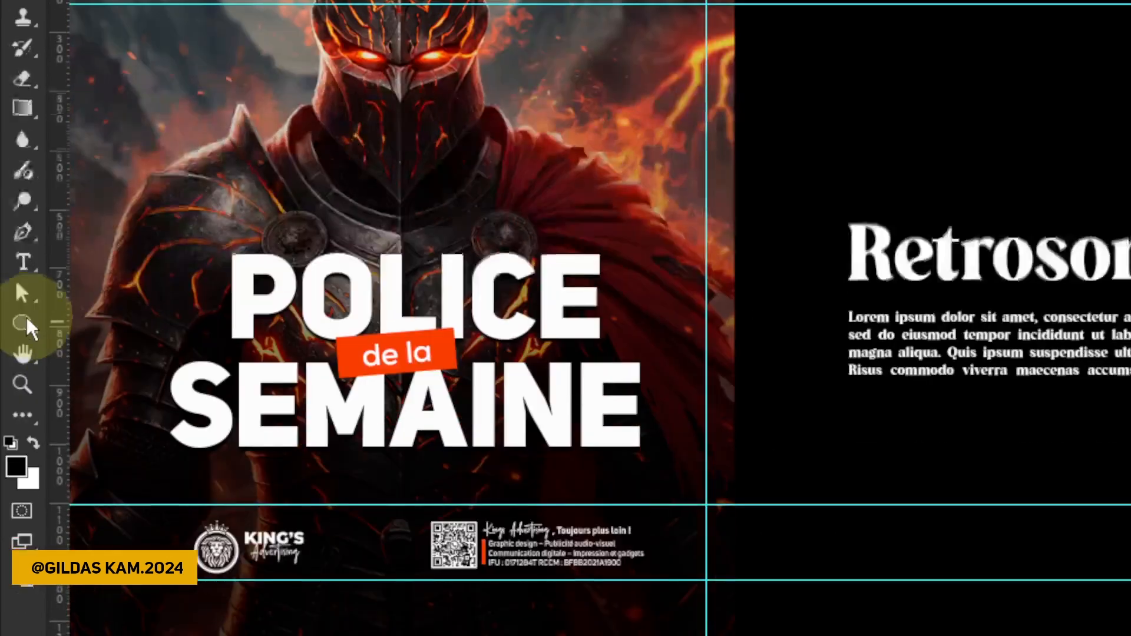
Draw a circle about 90 px wide beside the arrow on the cover and fill it with orange-red.
{"action": "left_click", "coordinate": [26, 318]}
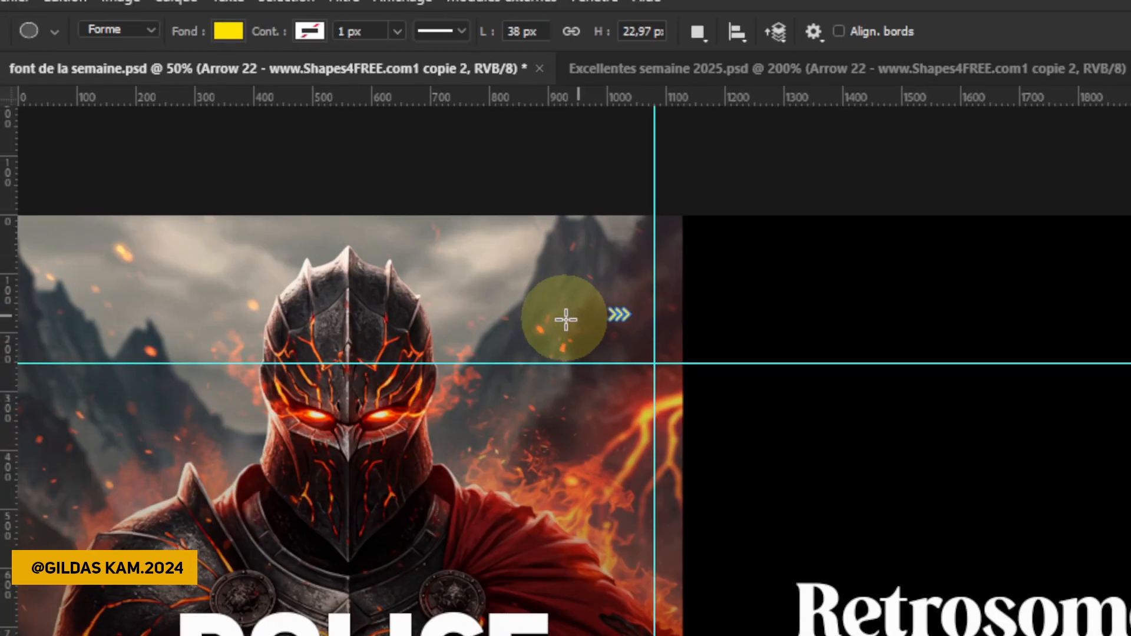
{"action": "mouse_move", "coordinate": [566, 320]}
{"action": "left_mouse_down"}
{"action": "mouse_move", "coordinate": [595, 363]}
{"action": "mouse_move", "coordinate": [567, 322]}
{"action": "mouse_move", "coordinate": [588, 331]}
{"action": "mouse_move", "coordinate": [567, 320]}
{"action": "left_mouse_up"}
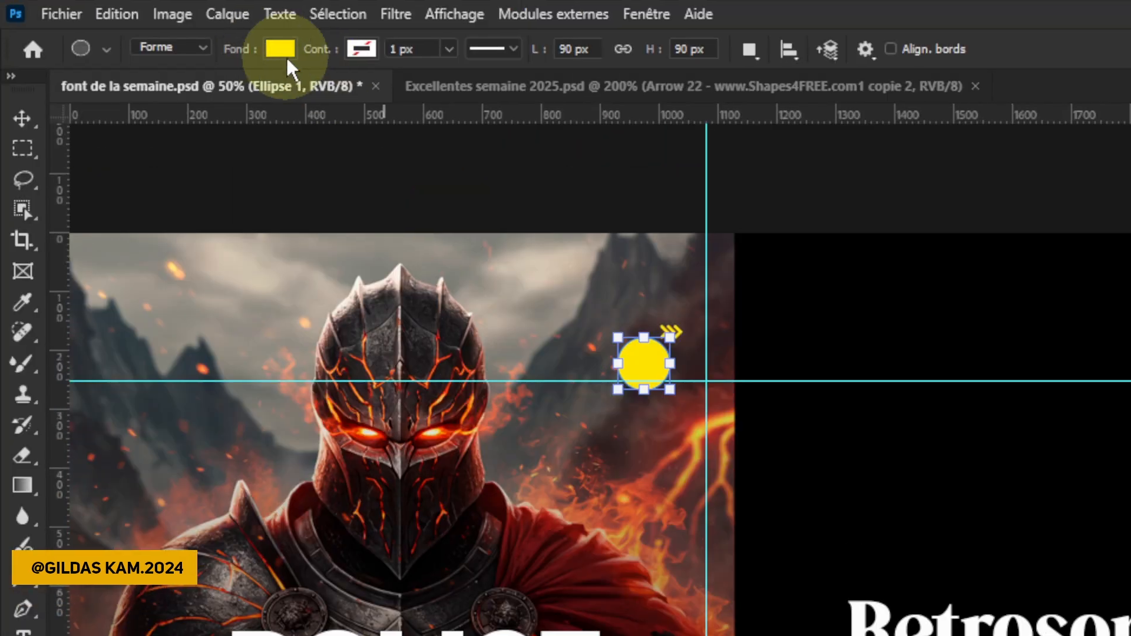
{"action": "left_click", "coordinate": [280, 49]}
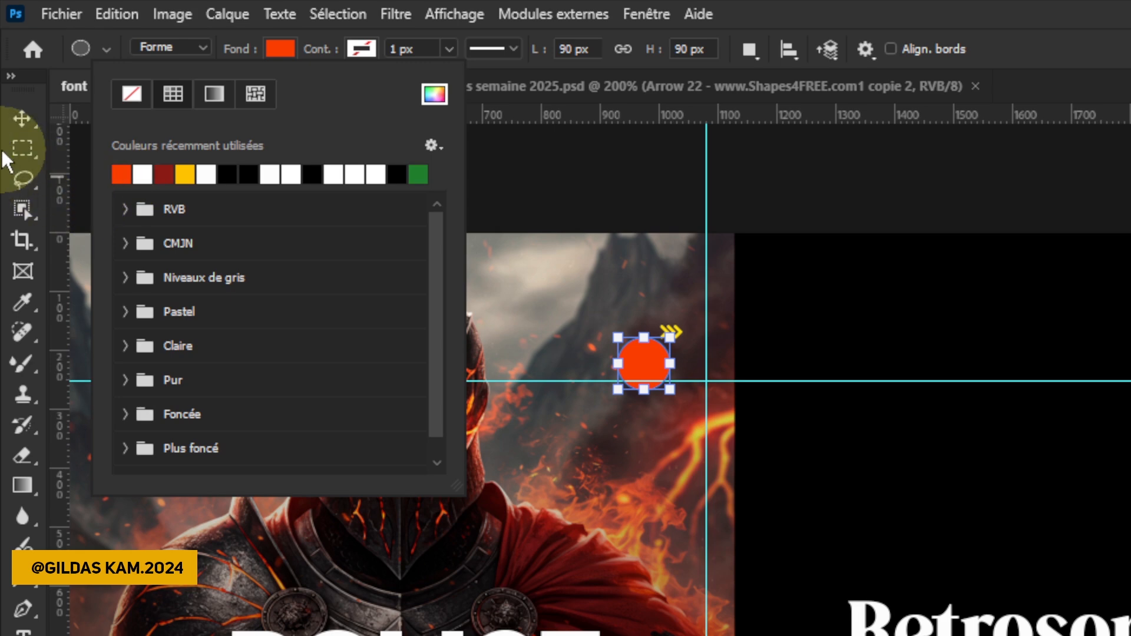
Change the fill colour of the Arrow 22 shape layer to white.
{"action": "left_click", "coordinate": [26, 112]}
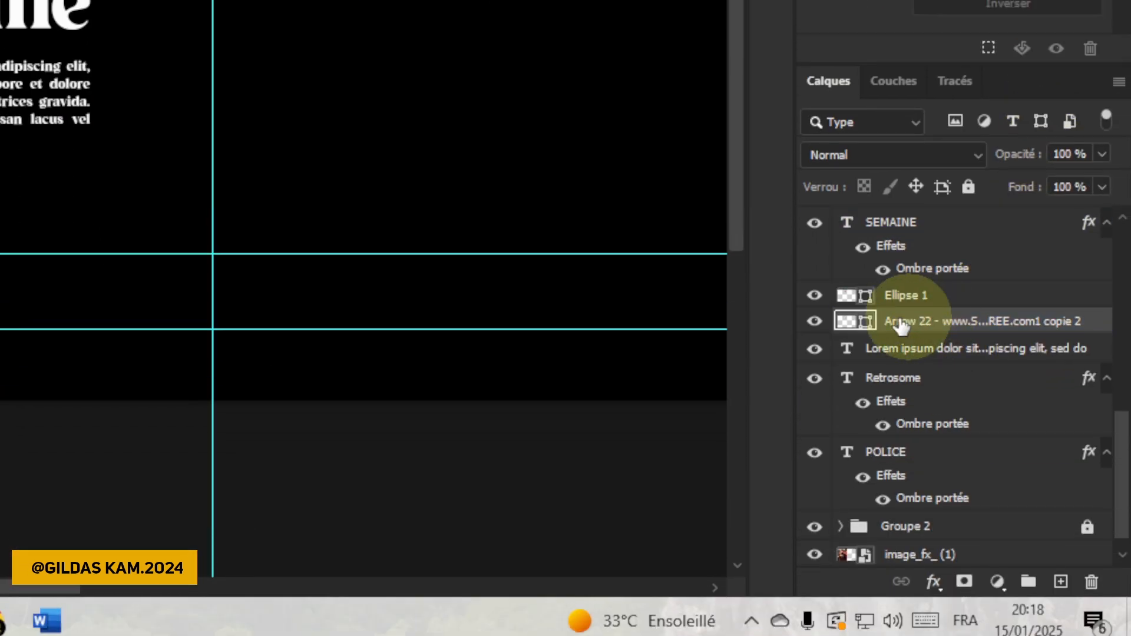
{"action": "double_click", "coordinate": [851, 321]}
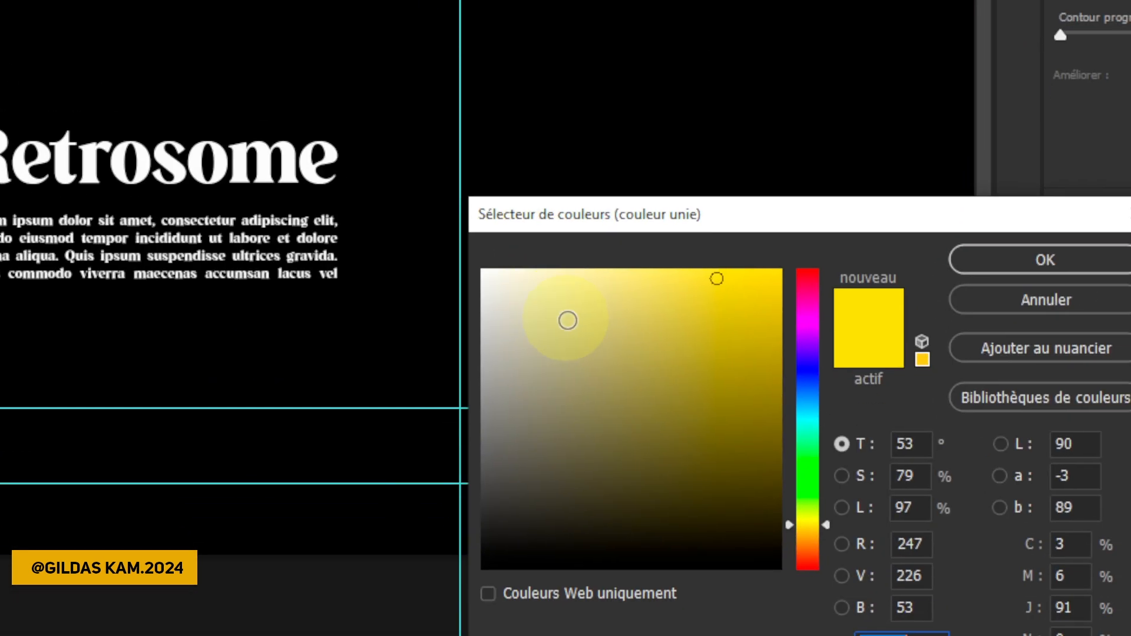
{"action": "left_click_drag", "start_coordinate": [567, 321], "coordinate": [474, 263]}
{"action": "left_click", "coordinate": [983, 253]}
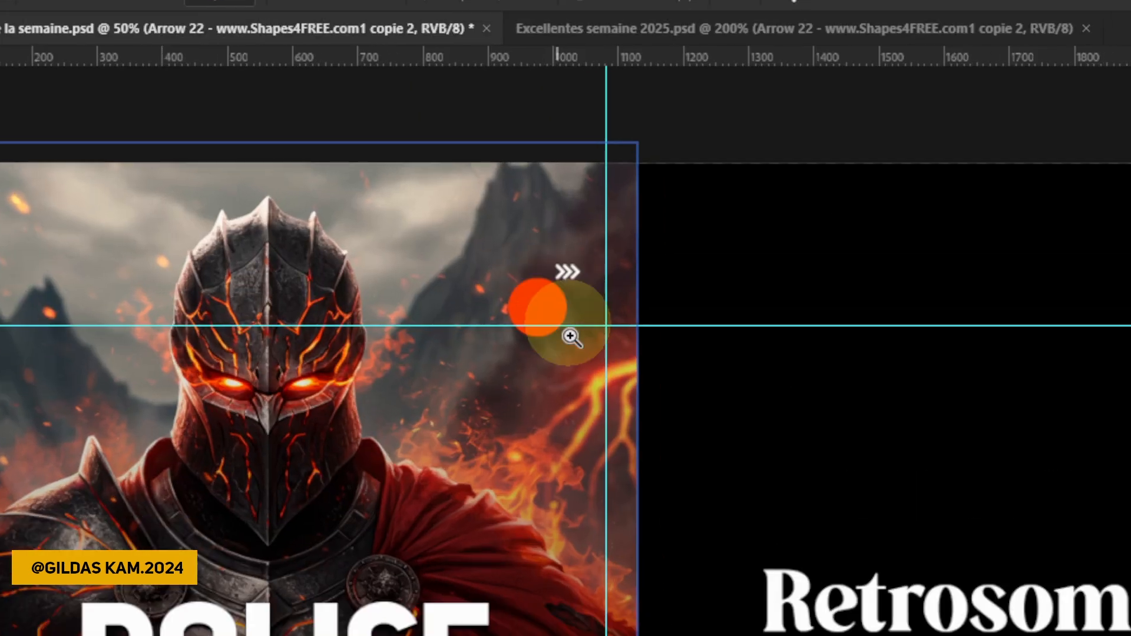
Select the arrow and circle layers together and align their centres horizontally and vertically.
{"action": "left_click_drag", "start_coordinate": [569, 336], "coordinate": [868, 356]}
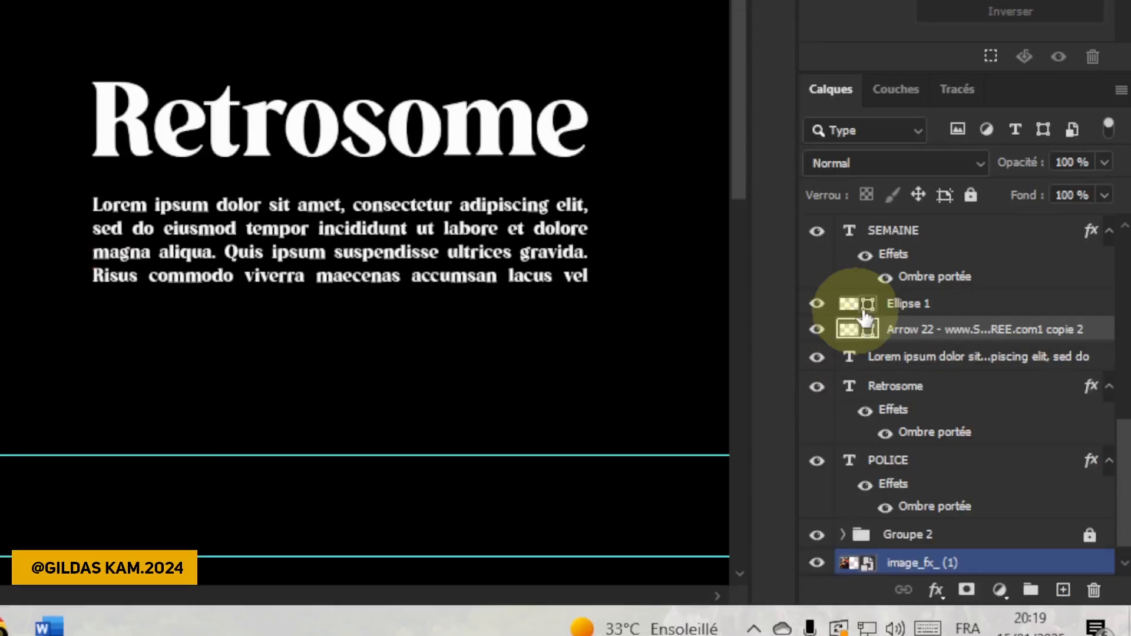
{"action": "left_click", "coordinate": [955, 326]}
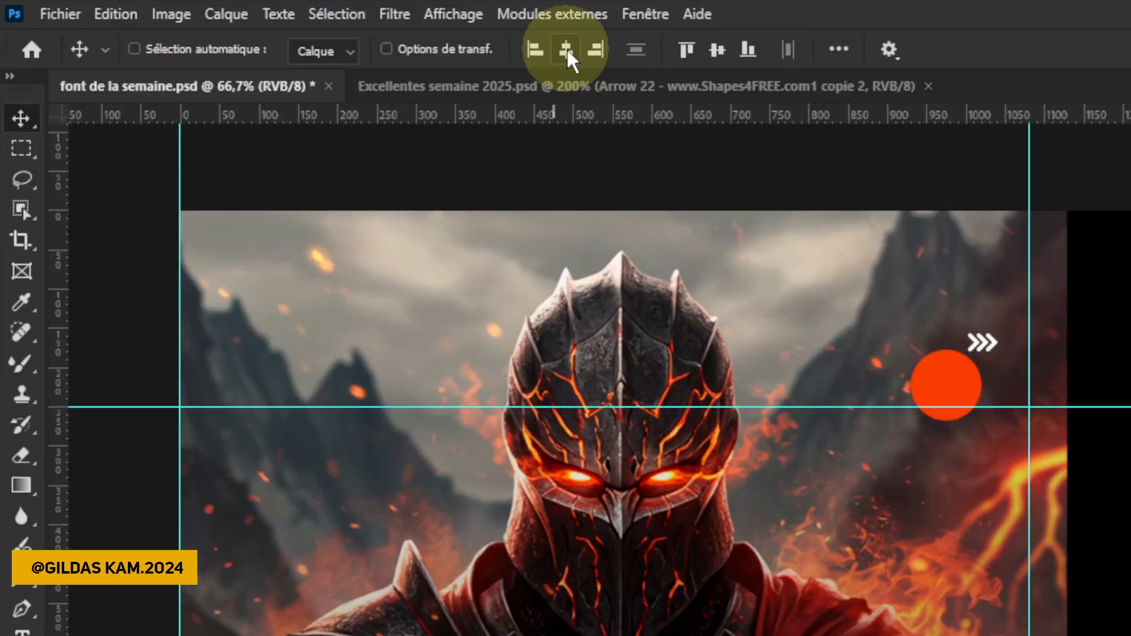
{"action": "left_click", "coordinate": [567, 48]}
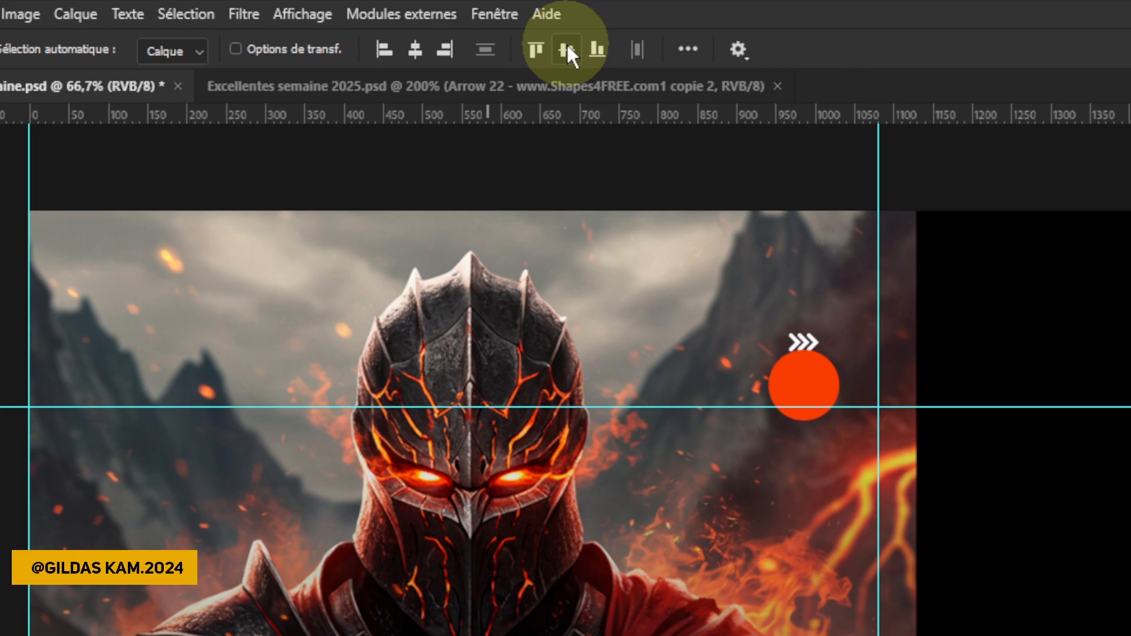
{"action": "left_click", "coordinate": [717, 50]}
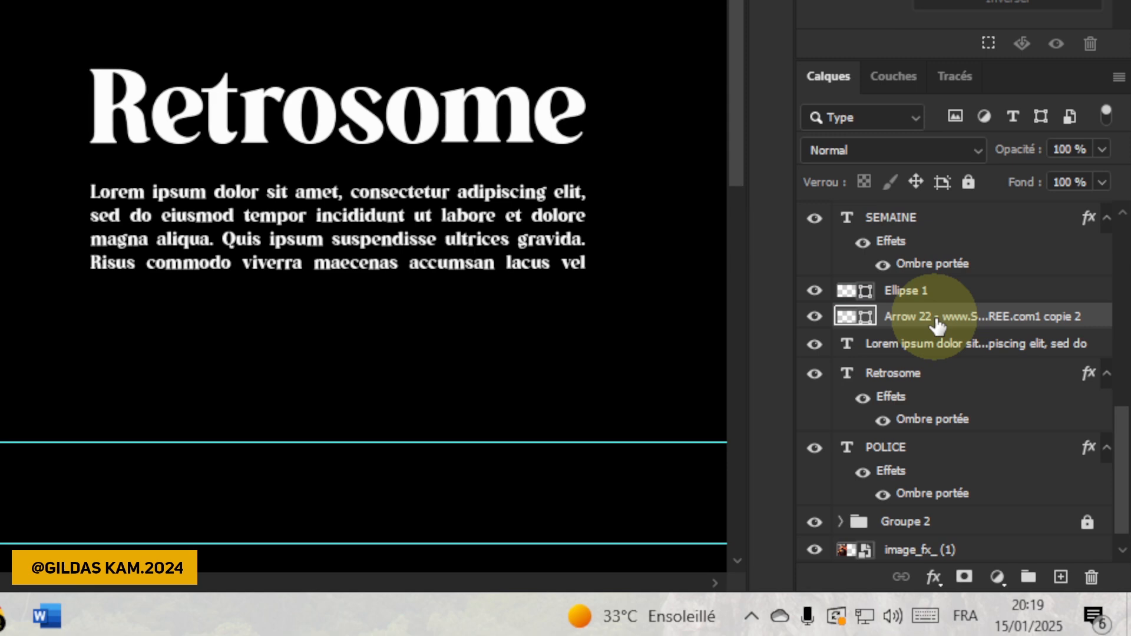
Move the arrow layer above the circle layer and enlarge the white arrow slightly so it fills the orange-red circle better.
{"action": "left_click_drag", "start_coordinate": [937, 324], "coordinate": [889, 294]}
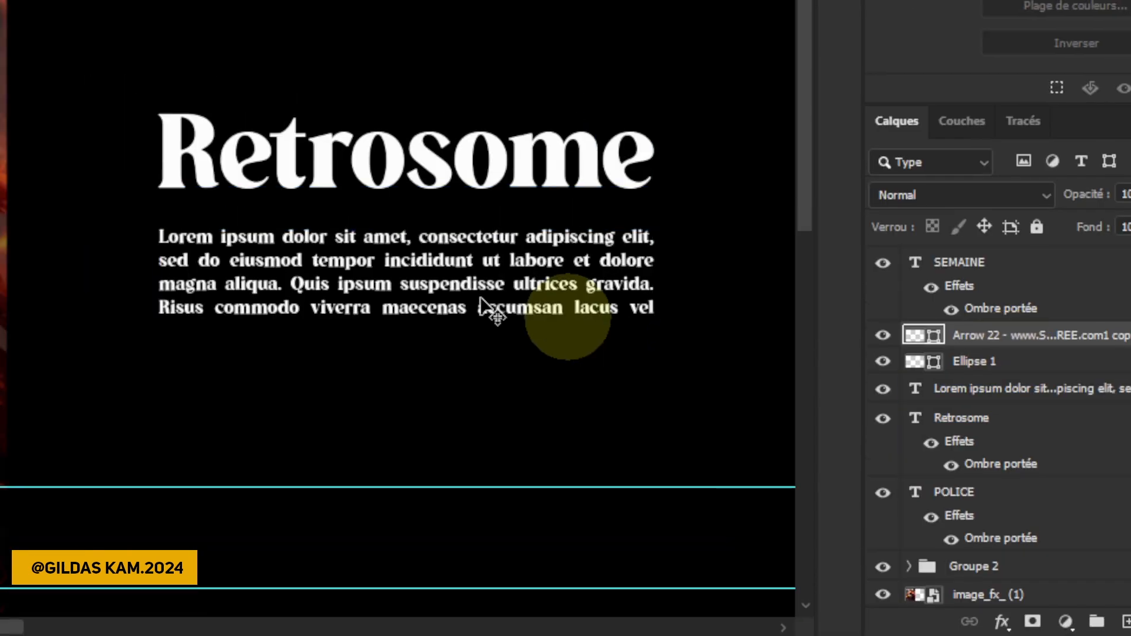
{"action": "key", "text": "ctrl+t"}
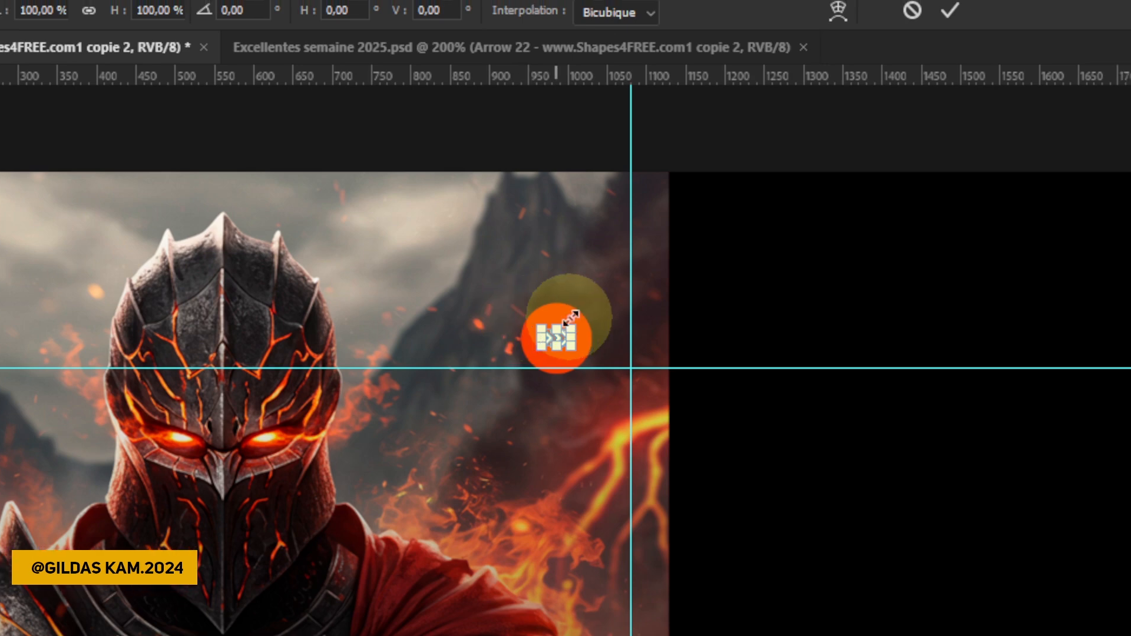
{"action": "mouse_move", "coordinate": [571, 316]}
{"action": "left_mouse_down"}
{"action": "mouse_move", "coordinate": [586, 321]}
{"action": "mouse_move", "coordinate": [553, 323]}
{"action": "left_mouse_up"}
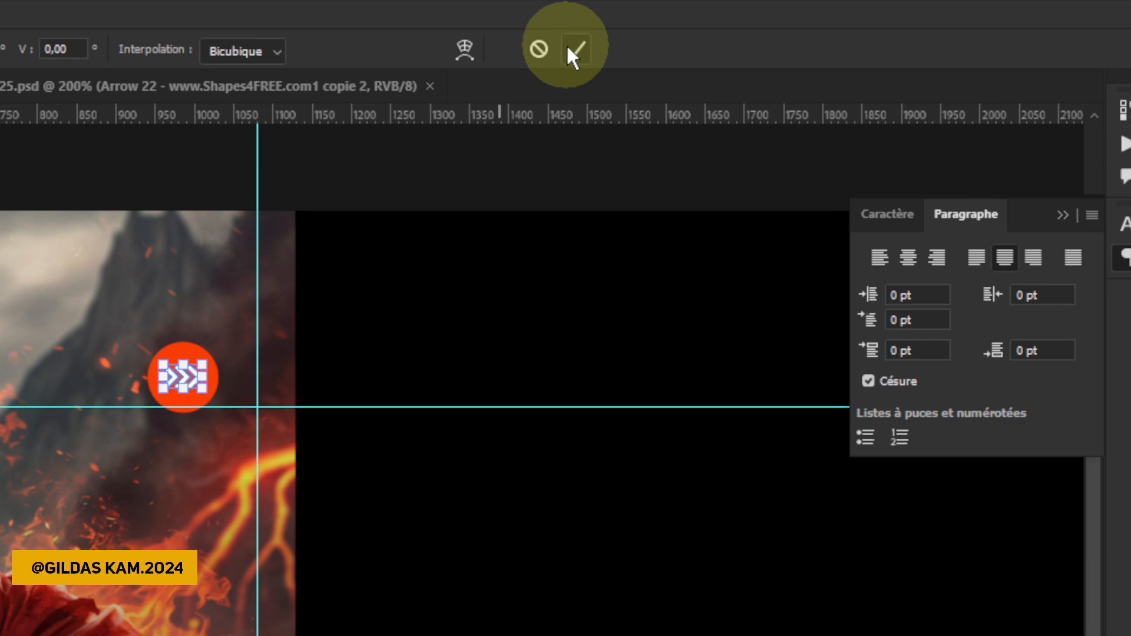
{"action": "left_click", "coordinate": [939, 8]}
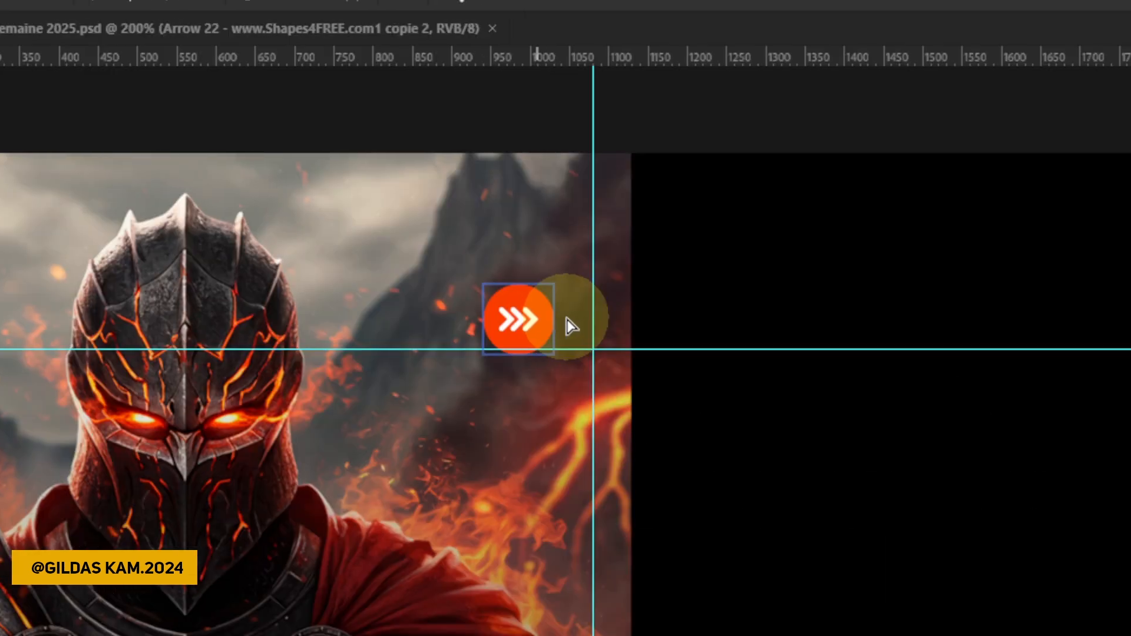
Move the arrow badge sideways at the same height until it is centred on the vertical guide between slides one and two.
{"action": "left_click_drag", "start_coordinate": [344, 75], "coordinate": [362, 75]}
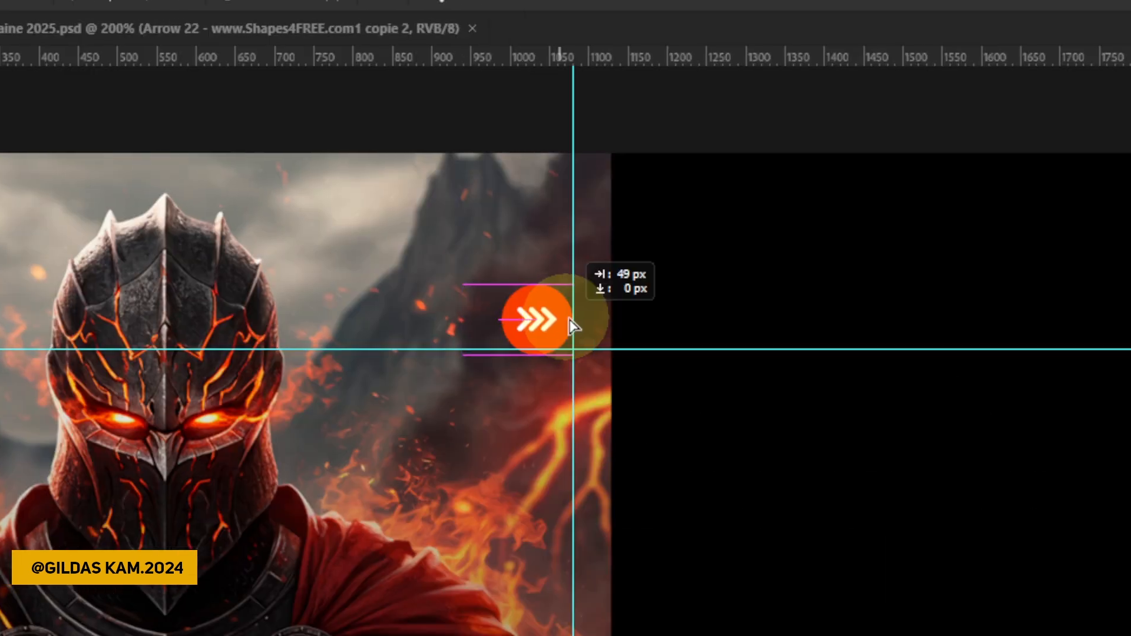
{"action": "left_click_drag", "start_coordinate": [572, 326], "coordinate": [595, 326]}
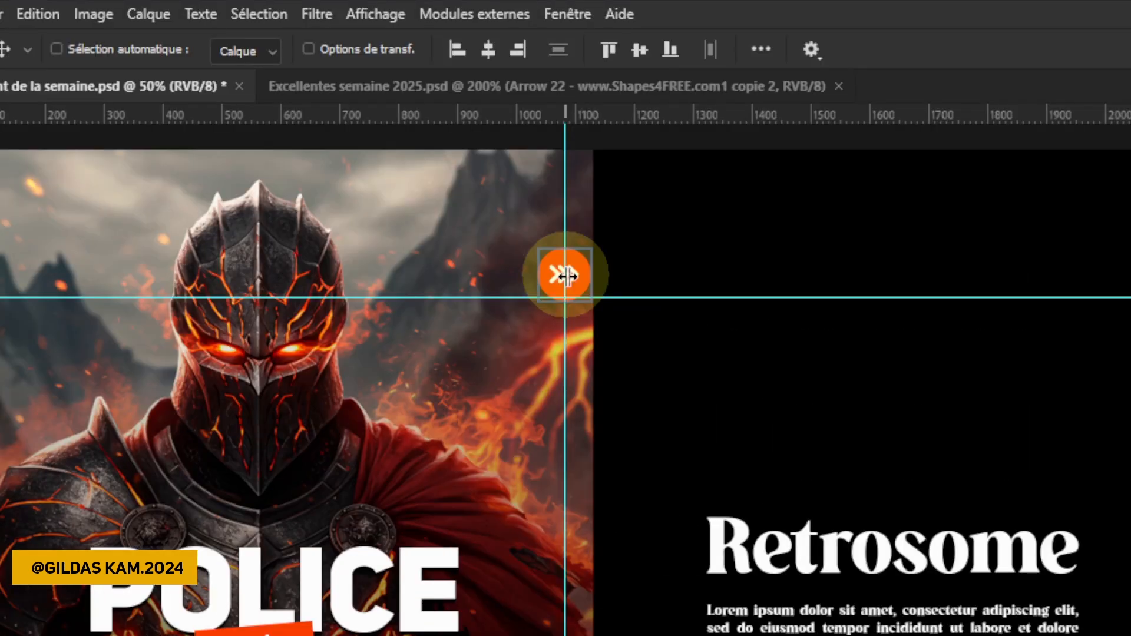
{"action": "left_click", "coordinate": [579, 277]}
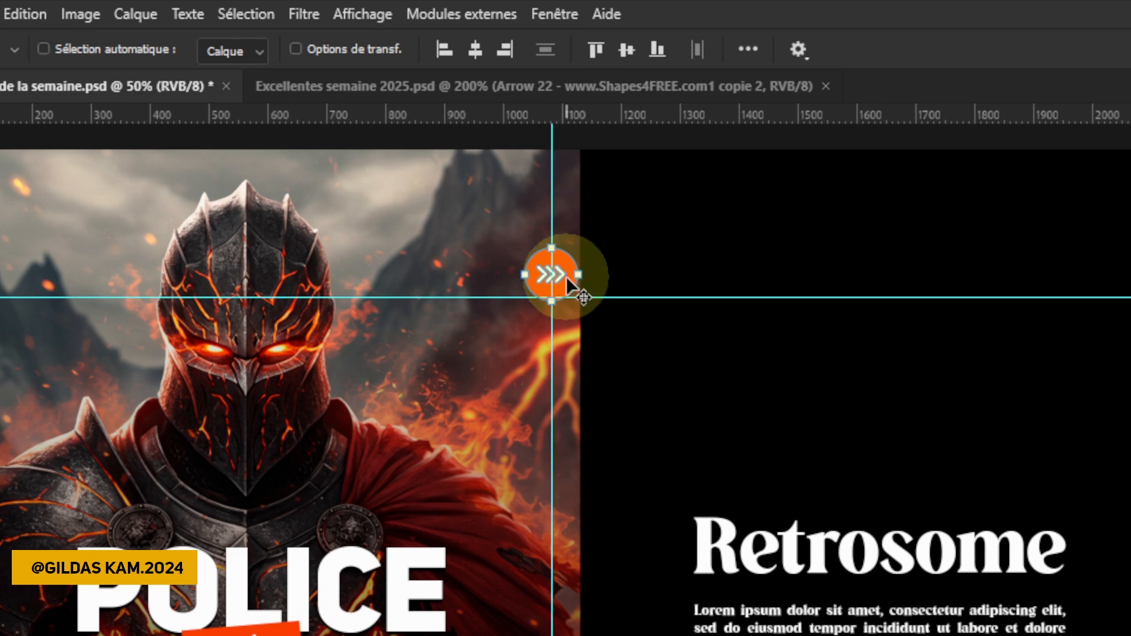
{"action": "left_click_drag", "start_coordinate": [566, 277], "coordinate": [634, 328]}
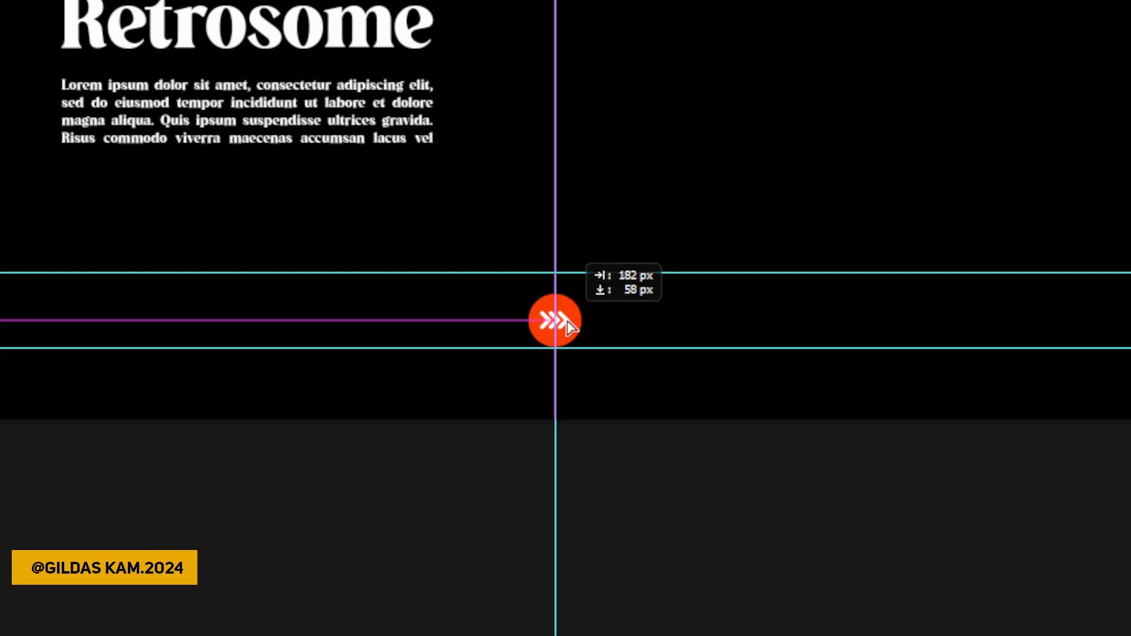
{"action": "left_click_drag", "start_coordinate": [567, 321], "coordinate": [568, 314]}
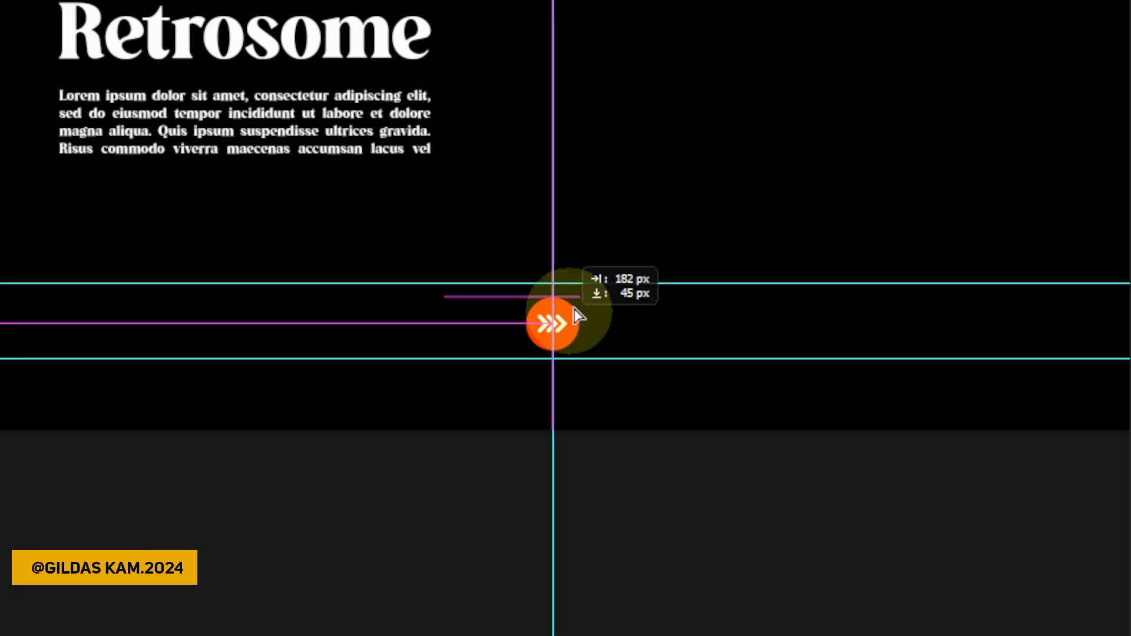
{"action": "left_click_drag", "start_coordinate": [579, 317], "coordinate": [579, 316]}
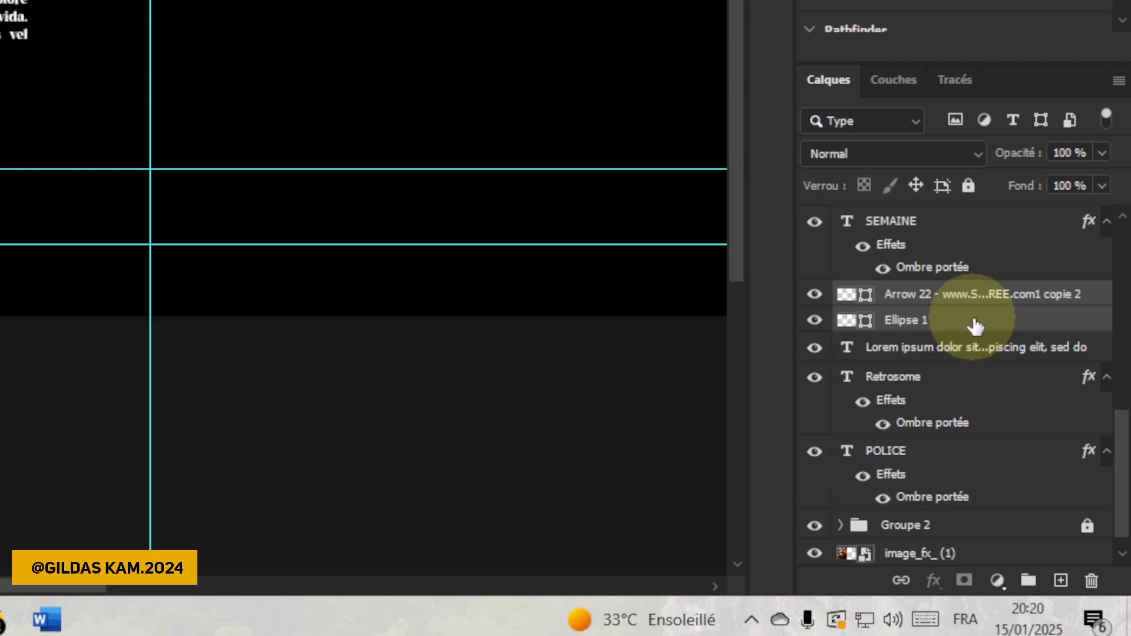
Duplicate the arrow and circle layers and place the copy on the guide between slides two and three, between the two lower horizontal guides.
{"action": "key", "text": "ctrl+j"}
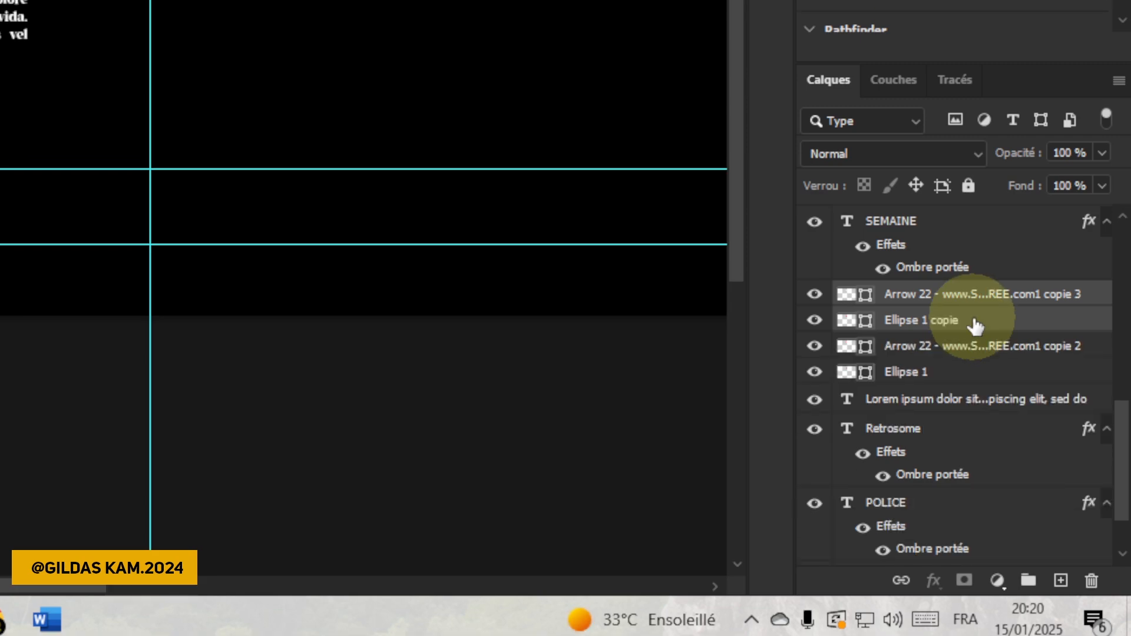
{"action": "left_click", "coordinate": [861, 362]}
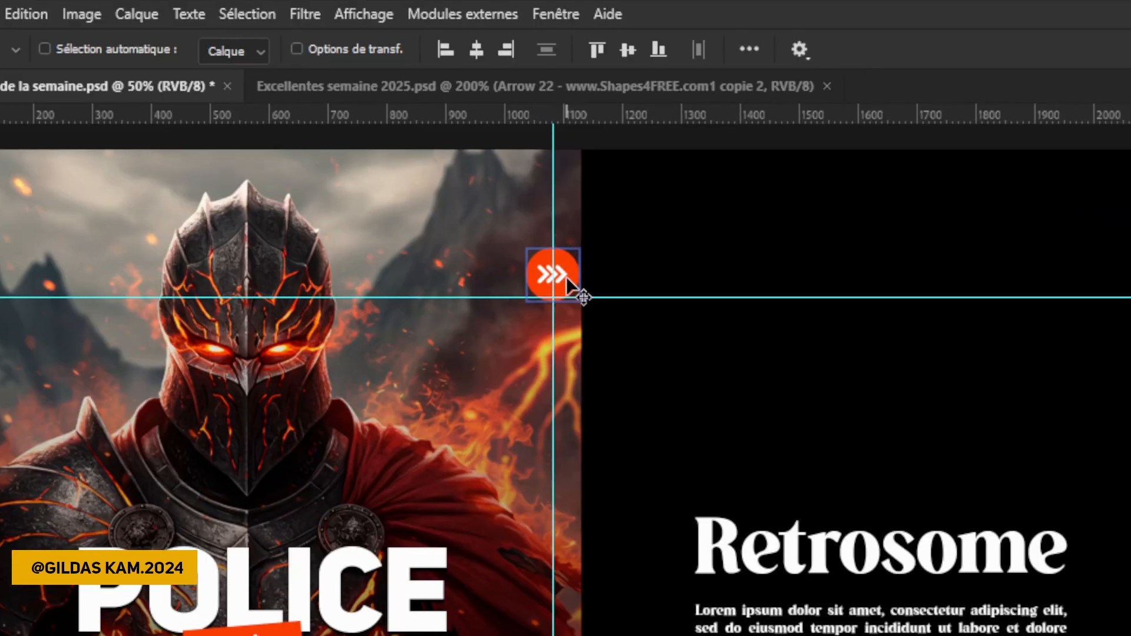
{"action": "left_click_drag", "start_coordinate": [574, 282], "coordinate": [808, 585]}
{"action": "left_click_drag", "start_coordinate": [598, 343], "coordinate": [567, 323]}
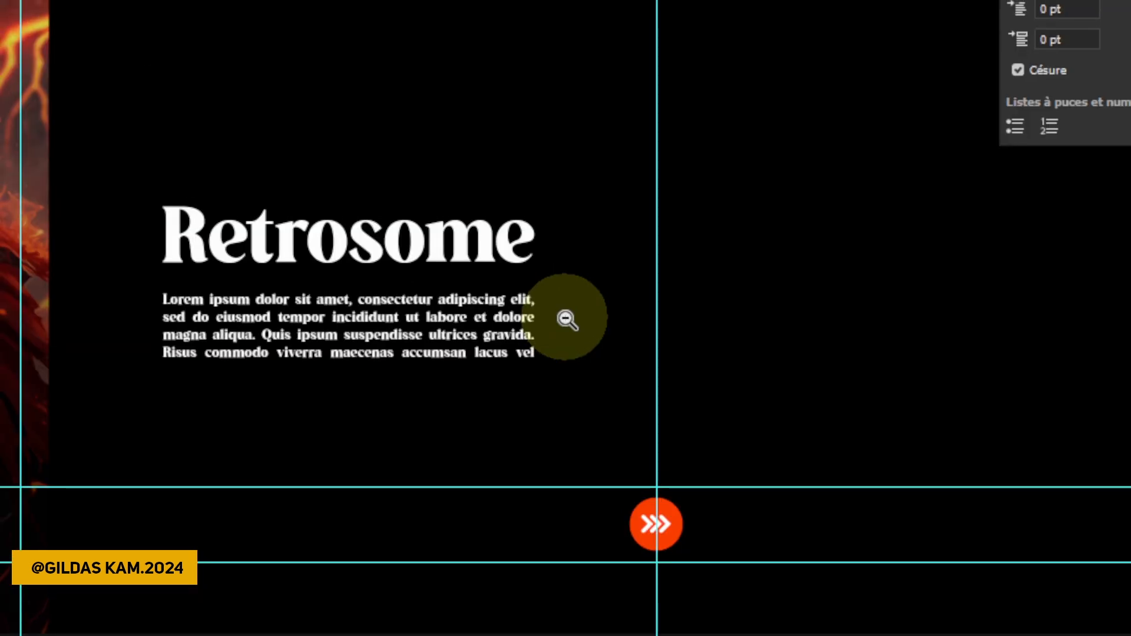
Duplicate the cover's arrow and circle at the same height and centre the copy on the guide between slides three and four.
{"action": "left_click", "coordinate": [567, 320], "text": "alt"}
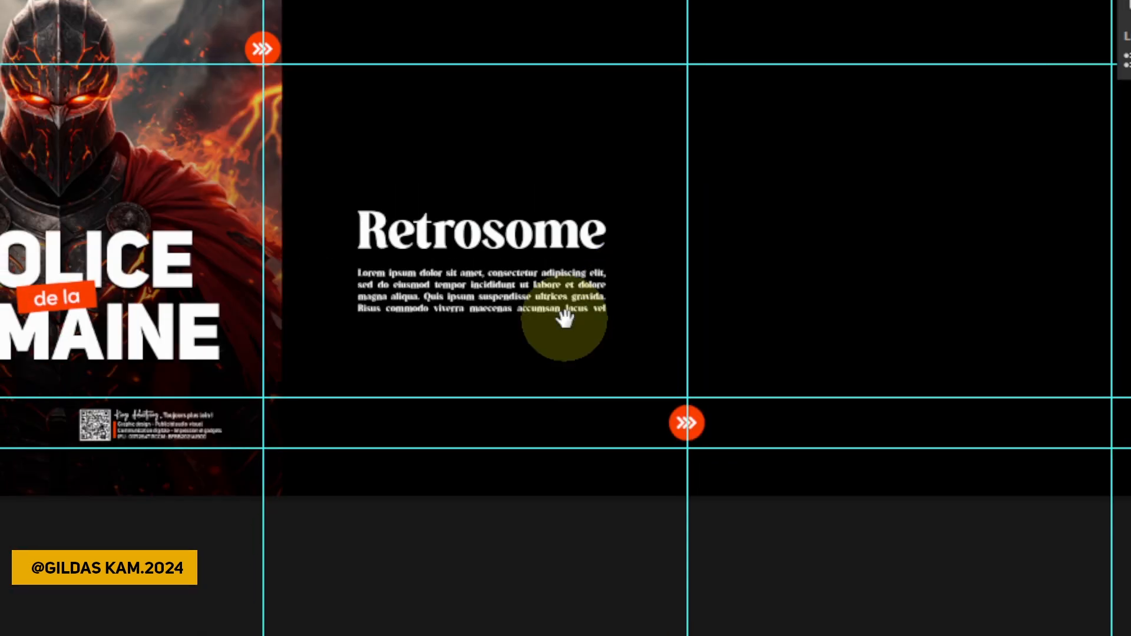
{"action": "left_click_drag", "start_coordinate": [565, 319], "coordinate": [699, 221]}
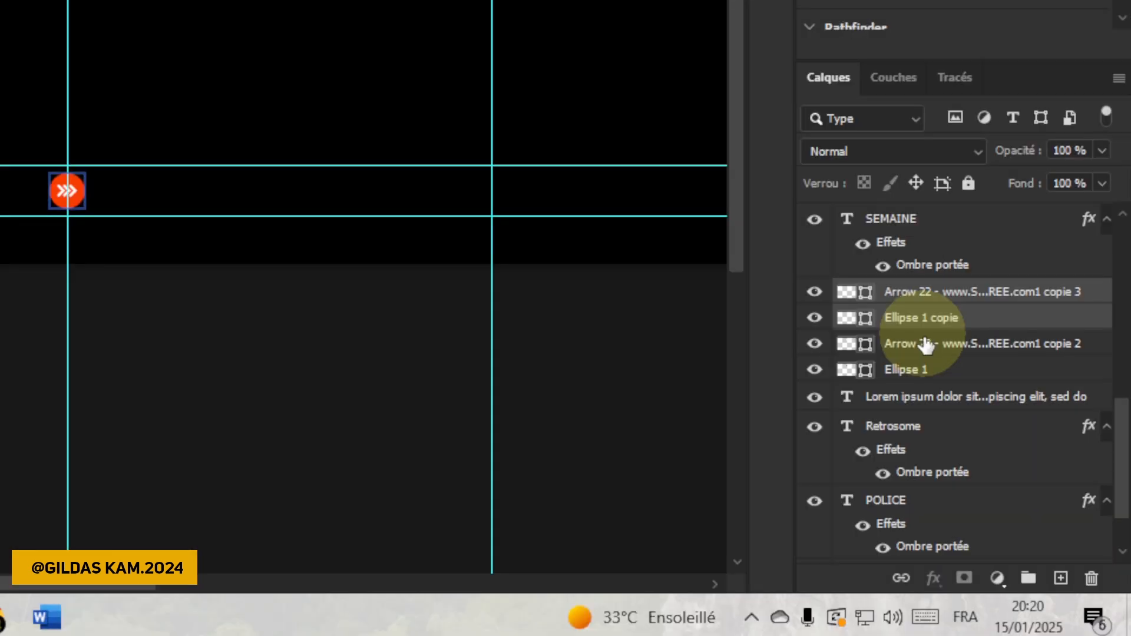
{"action": "left_click", "coordinate": [926, 344]}
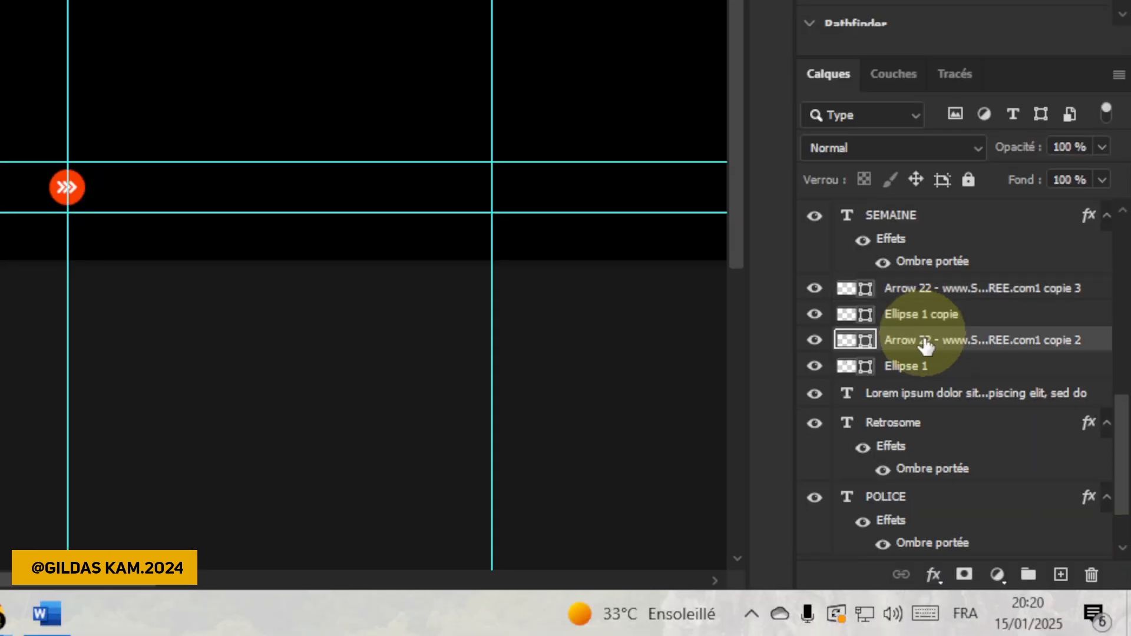
{"action": "left_click", "coordinate": [923, 366], "text": "shift"}
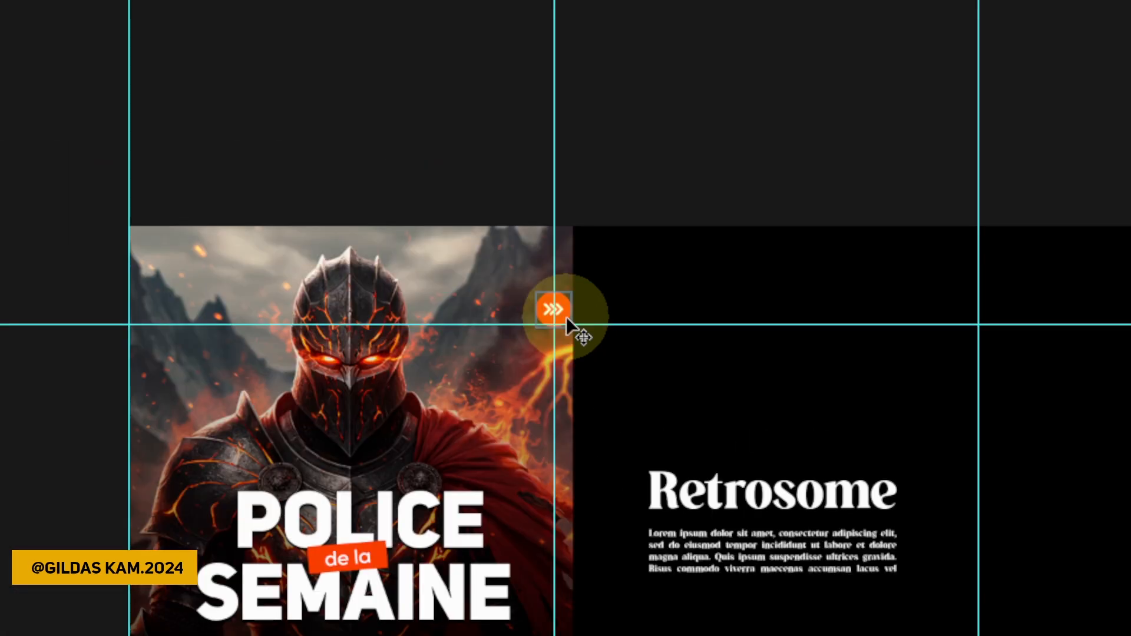
{"action": "left_click_drag", "start_coordinate": [567, 316], "coordinate": [744, 329]}
{"action": "left_click_drag", "start_coordinate": [577, 326], "coordinate": [956, 332]}
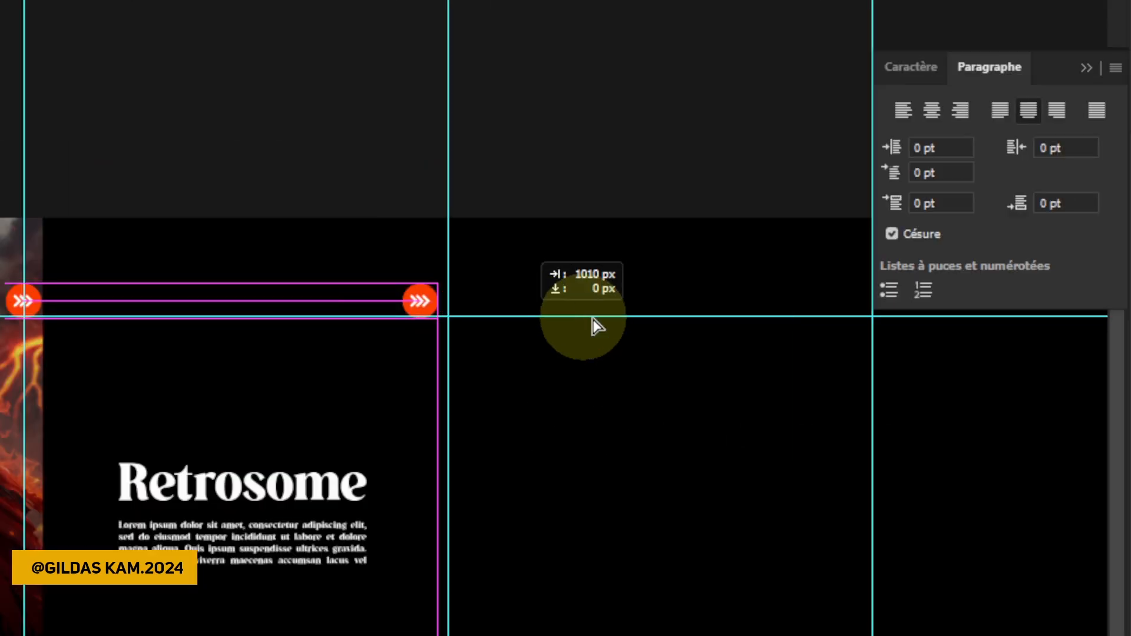
{"action": "left_click_drag", "start_coordinate": [597, 326], "coordinate": [881, 321]}
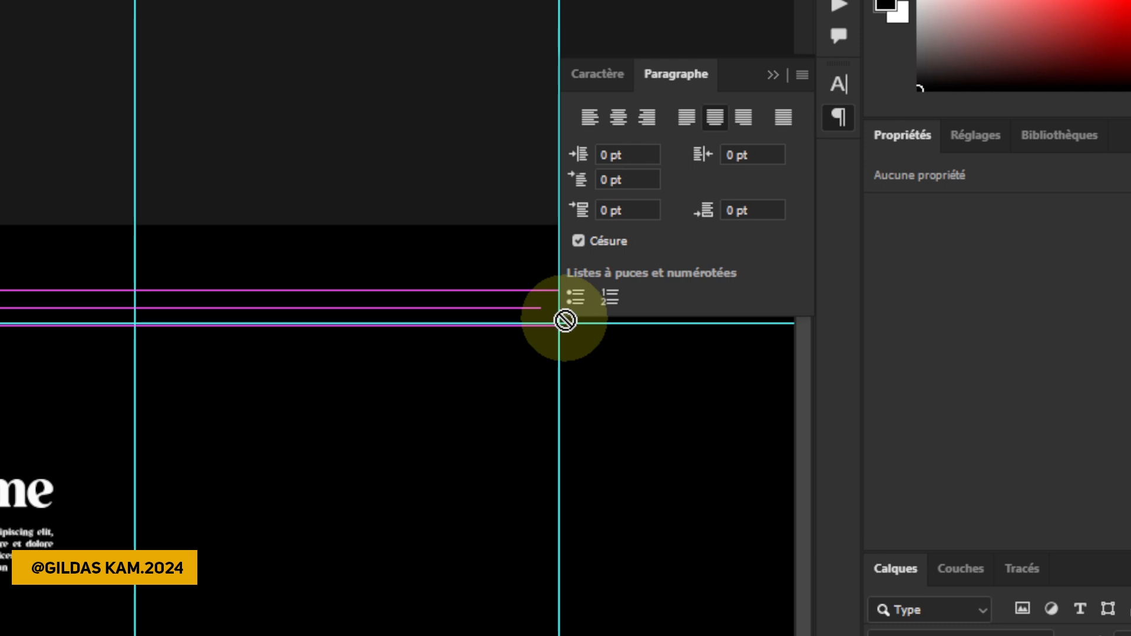
{"action": "left_click_drag", "start_coordinate": [565, 320], "coordinate": [561, 319]}
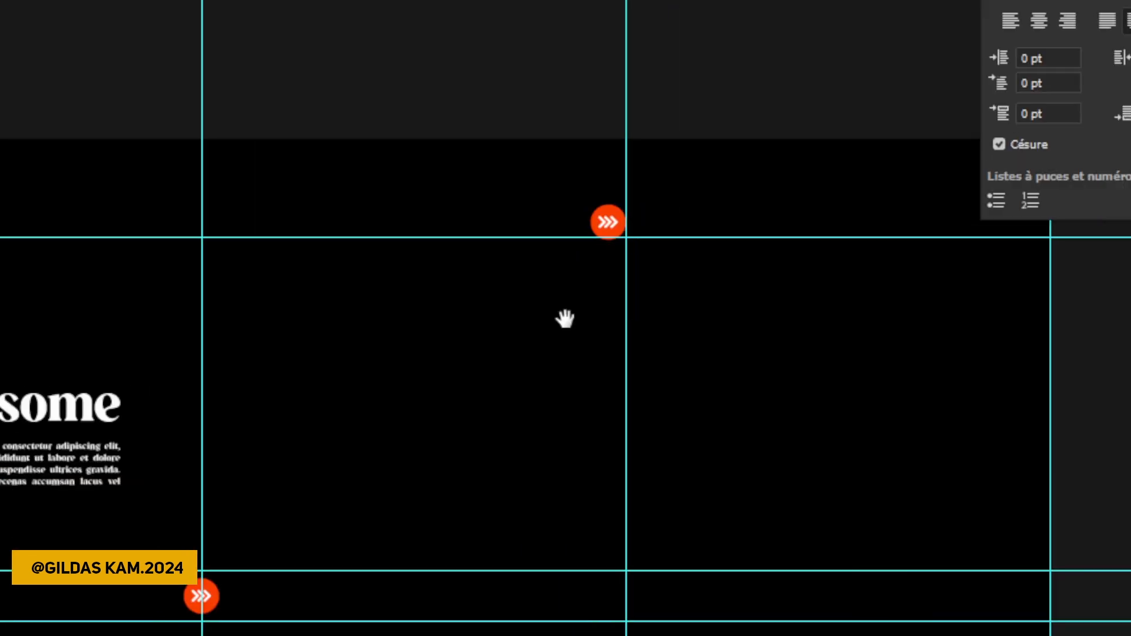
{"action": "left_click", "coordinate": [564, 319]}
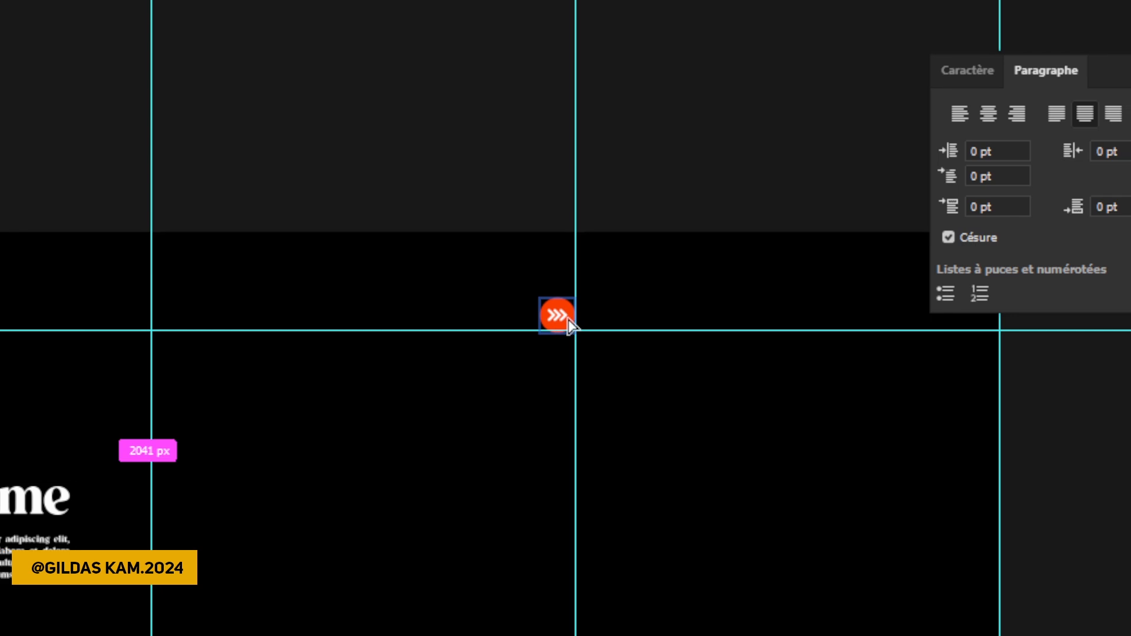
{"action": "left_click_drag", "start_coordinate": [568, 326], "coordinate": [585, 323]}
Add two horizontal guides, one just above the Retrosome title and one at the lower edge of its paragraph.
{"action": "left_click", "coordinate": [506, 543], "text": "alt"}
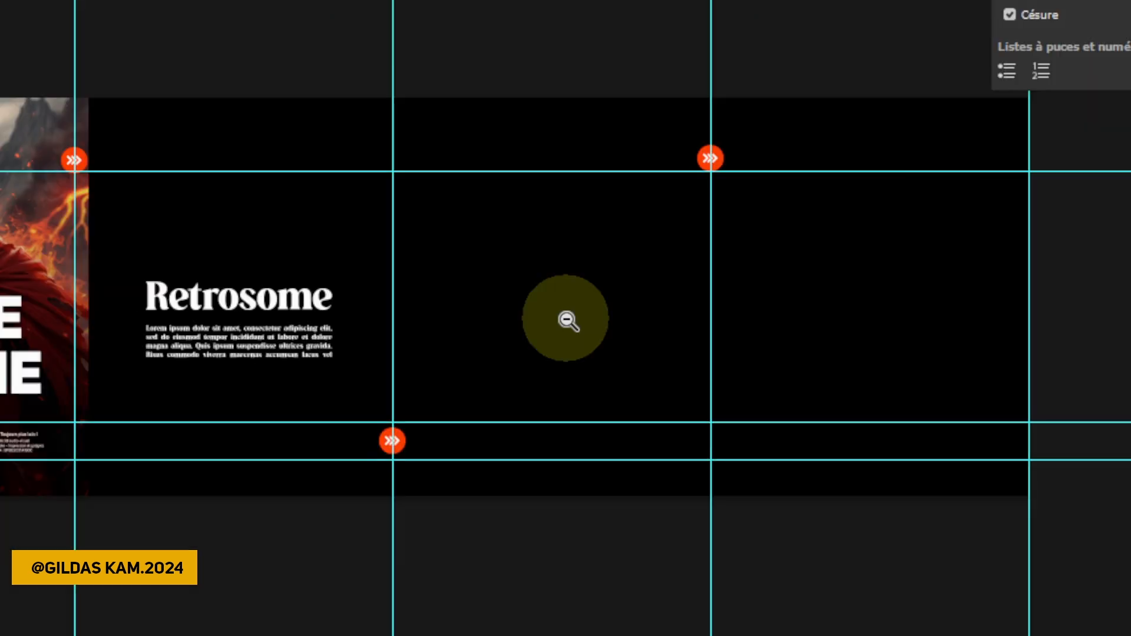
{"action": "left_click_drag", "start_coordinate": [462, 557], "coordinate": [492, 564]}
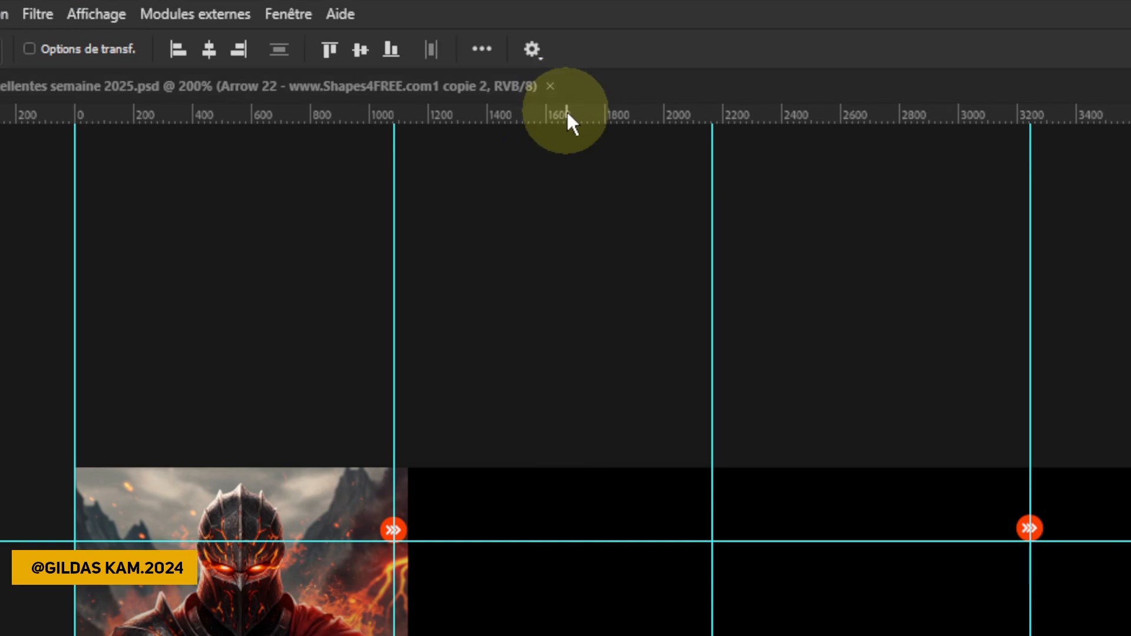
{"action": "left_click_drag", "start_coordinate": [567, 110], "coordinate": [582, 499]}
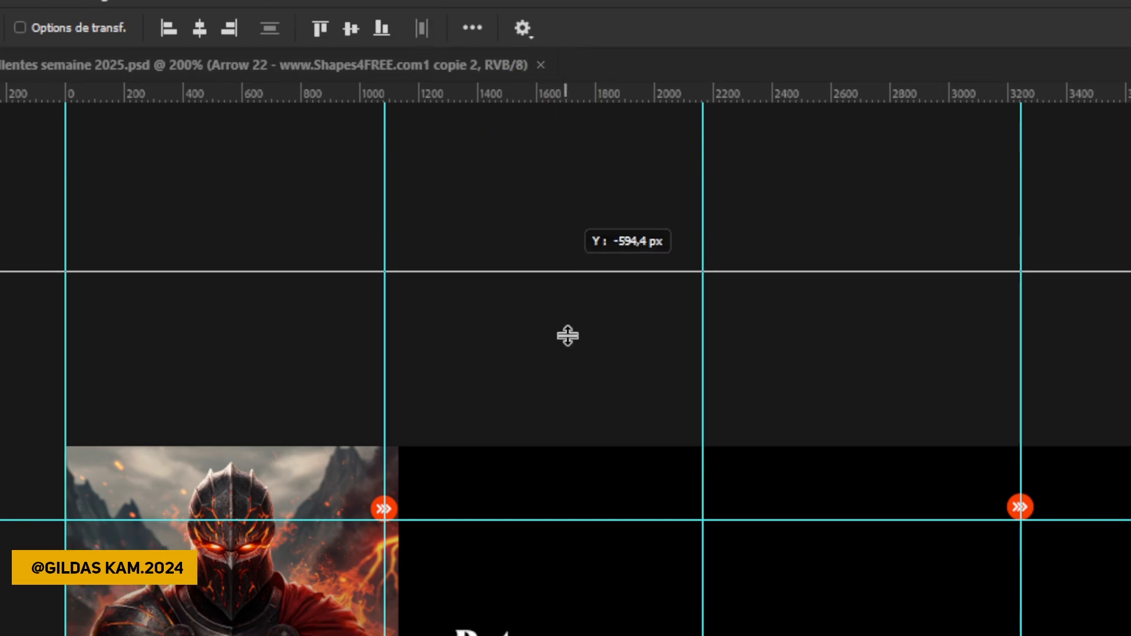
{"action": "left_click_drag", "start_coordinate": [567, 335], "coordinate": [582, 482]}
{"action": "left_click_drag", "start_coordinate": [567, 320], "coordinate": [567, 320]}
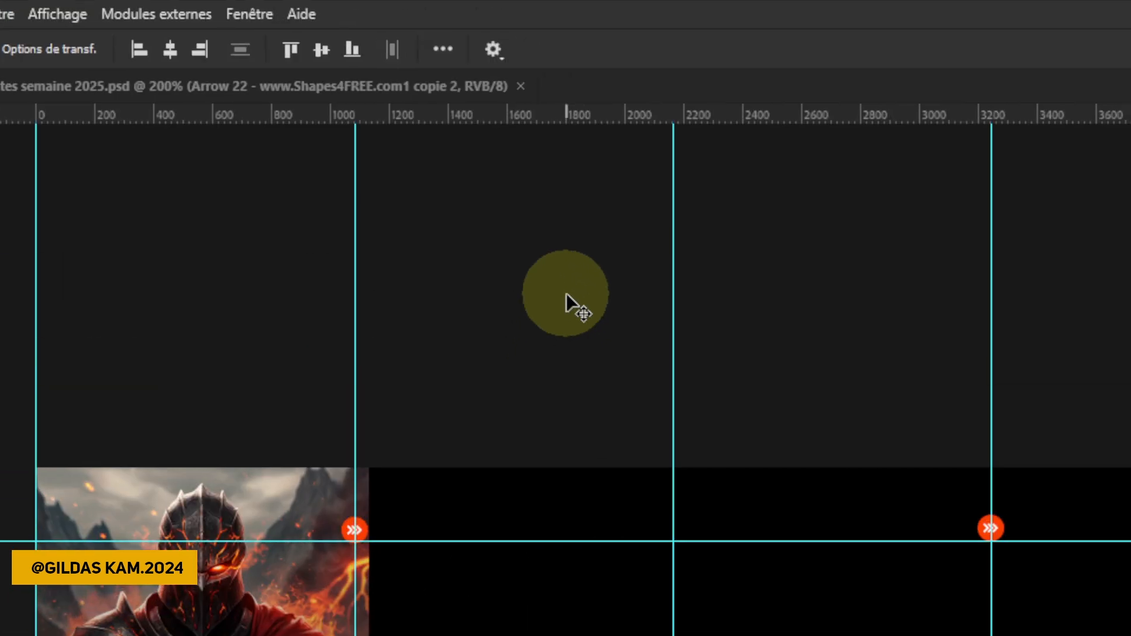
{"action": "left_click_drag", "start_coordinate": [567, 115], "coordinate": [567, 320]}
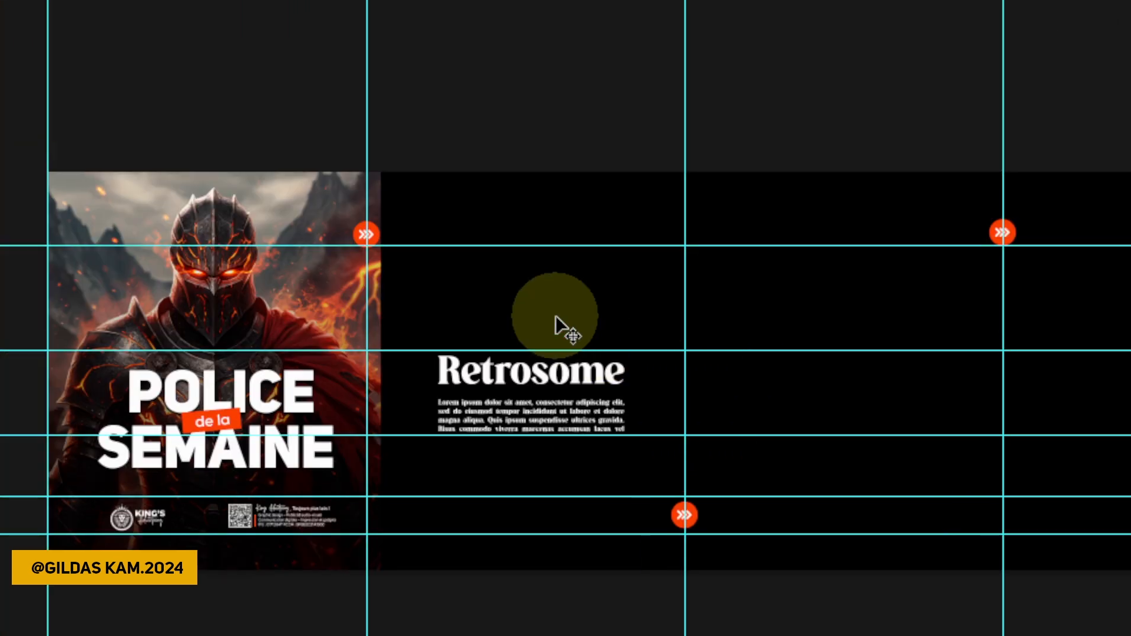
Duplicate the Retrosome title and its paragraph together and place the copy on slide three, shifted 1054 px horizontally at the same height.
{"action": "left_click_drag", "start_coordinate": [556, 316], "coordinate": [595, 449]}
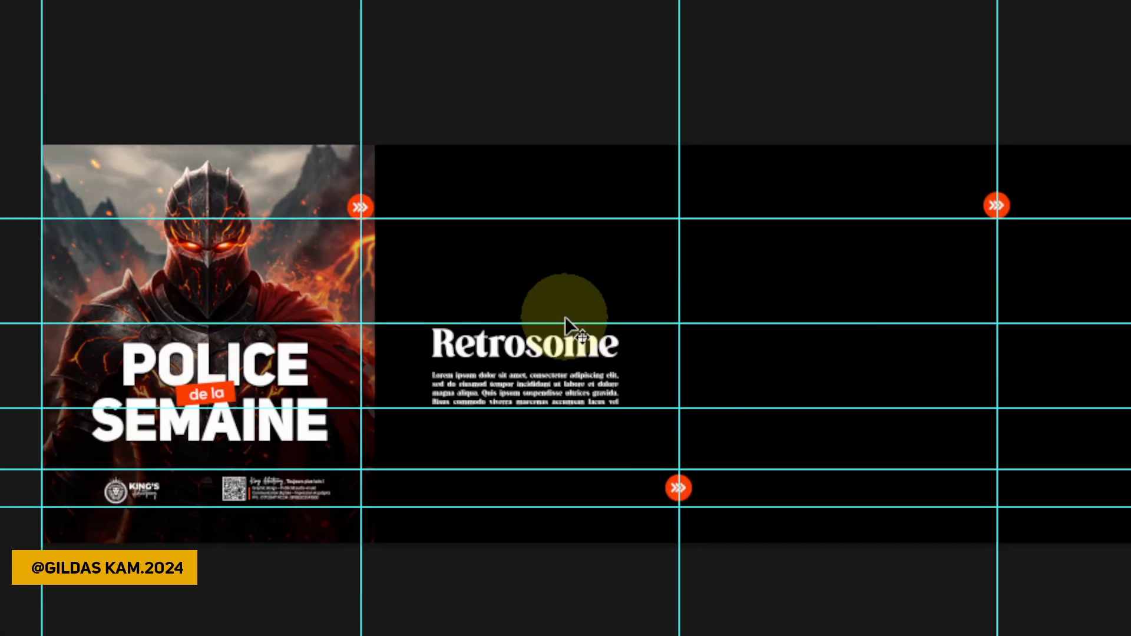
{"action": "left_click_drag", "start_coordinate": [565, 316], "coordinate": [595, 321]}
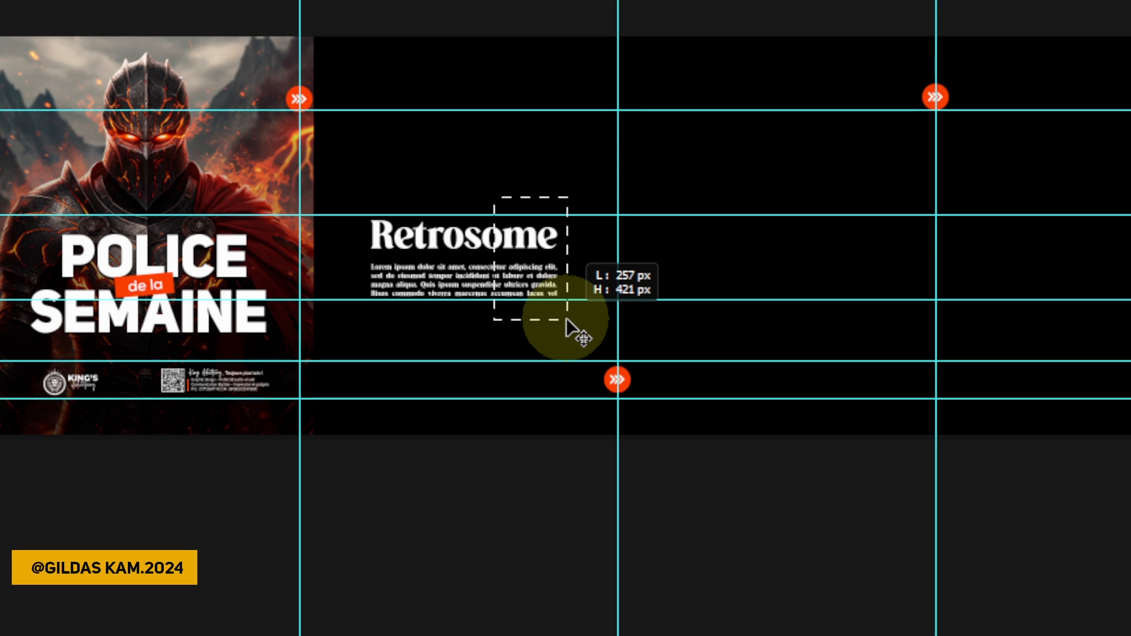
{"action": "left_click_drag", "start_coordinate": [567, 319], "coordinate": [567, 319]}
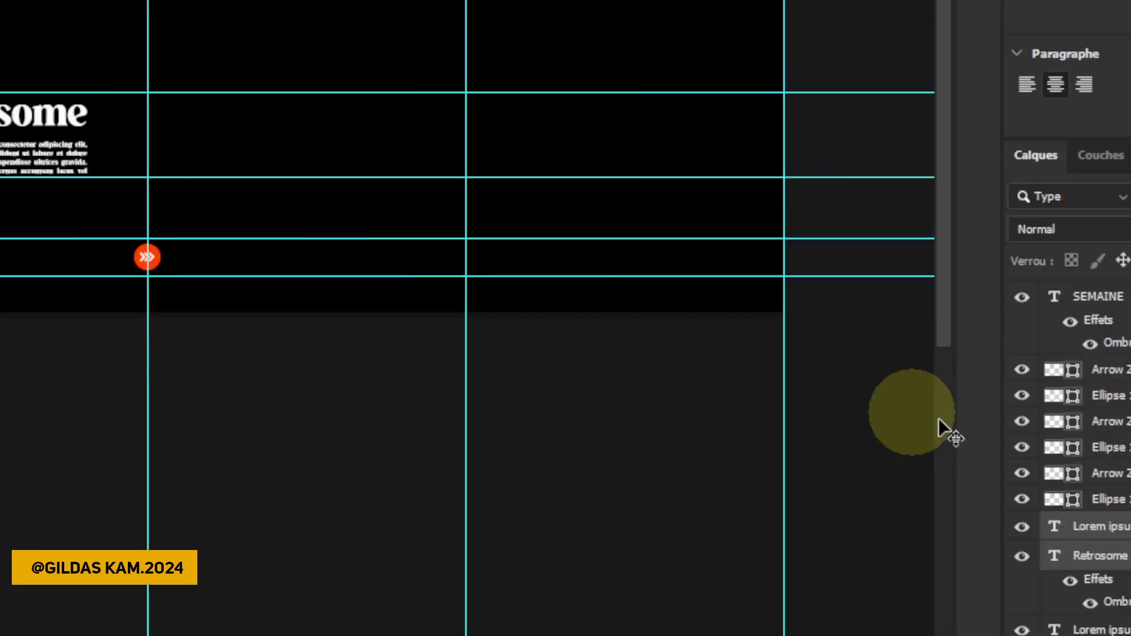
{"action": "scroll", "coordinate": [970, 468], "scroll_direction": "down", "scroll_amount": 3}
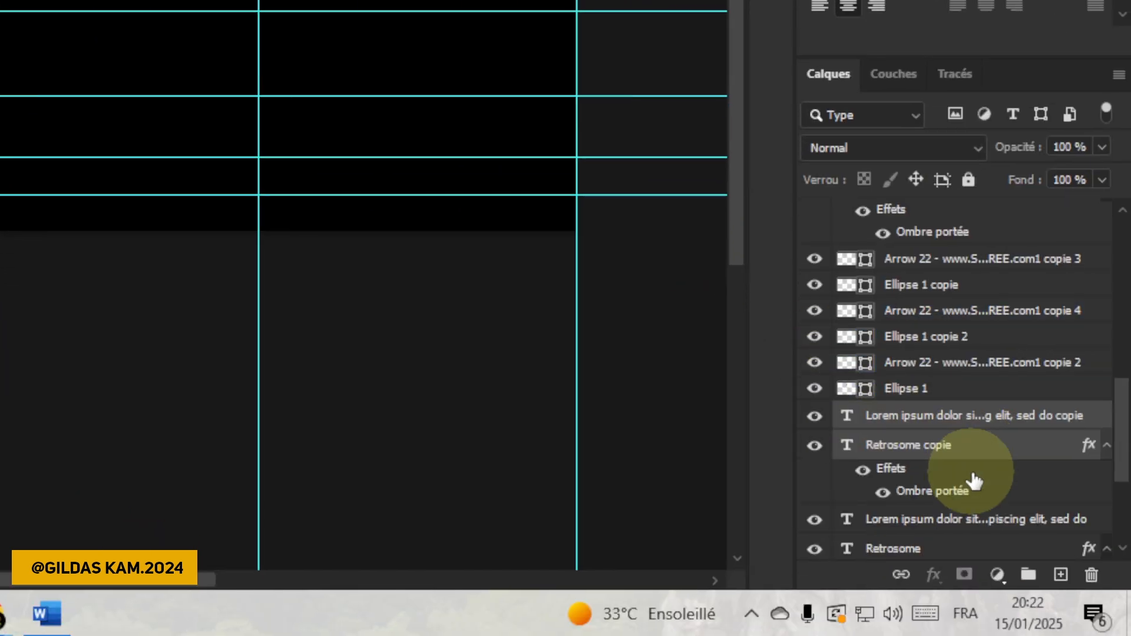
{"action": "left_click", "coordinate": [924, 354]}
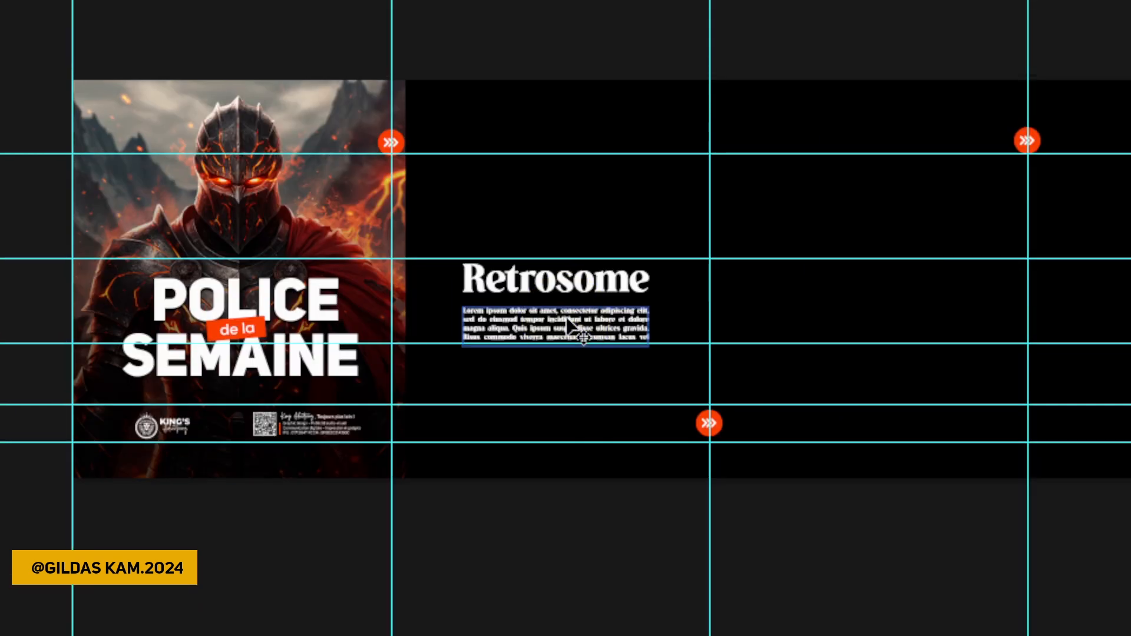
{"action": "left_click_drag", "start_coordinate": [570, 325], "coordinate": [698, 327]}
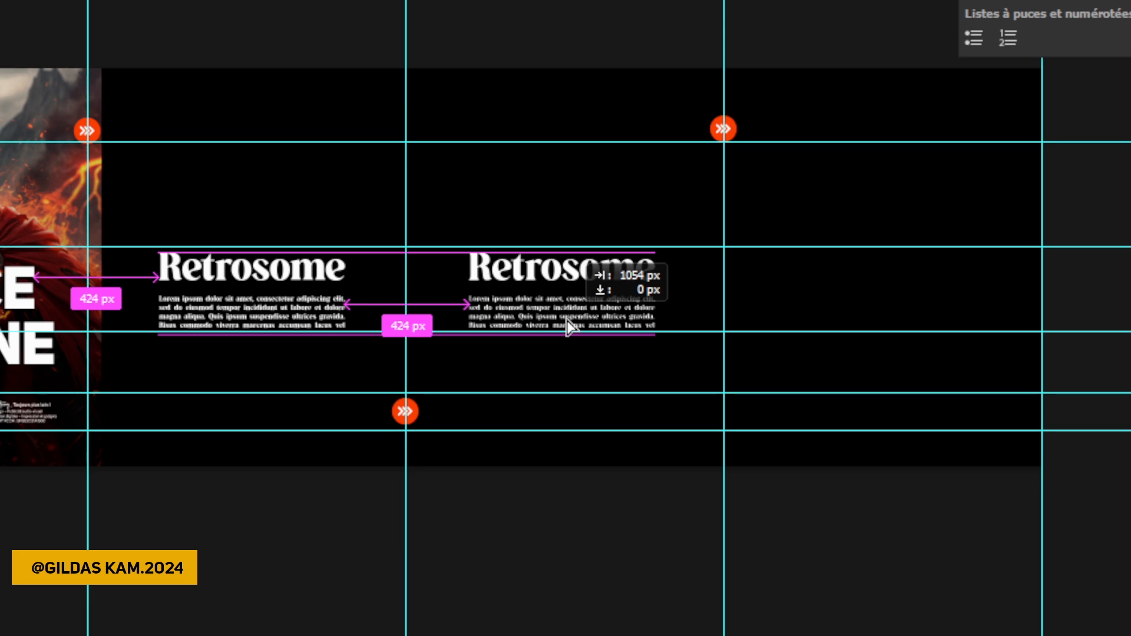
{"action": "left_click_drag", "start_coordinate": [566, 319], "coordinate": [567, 319]}
Replace the copied Retrosome title on slide three with a font name beginning "Bro".
{"action": "key", "text": "ctrl+plus"}
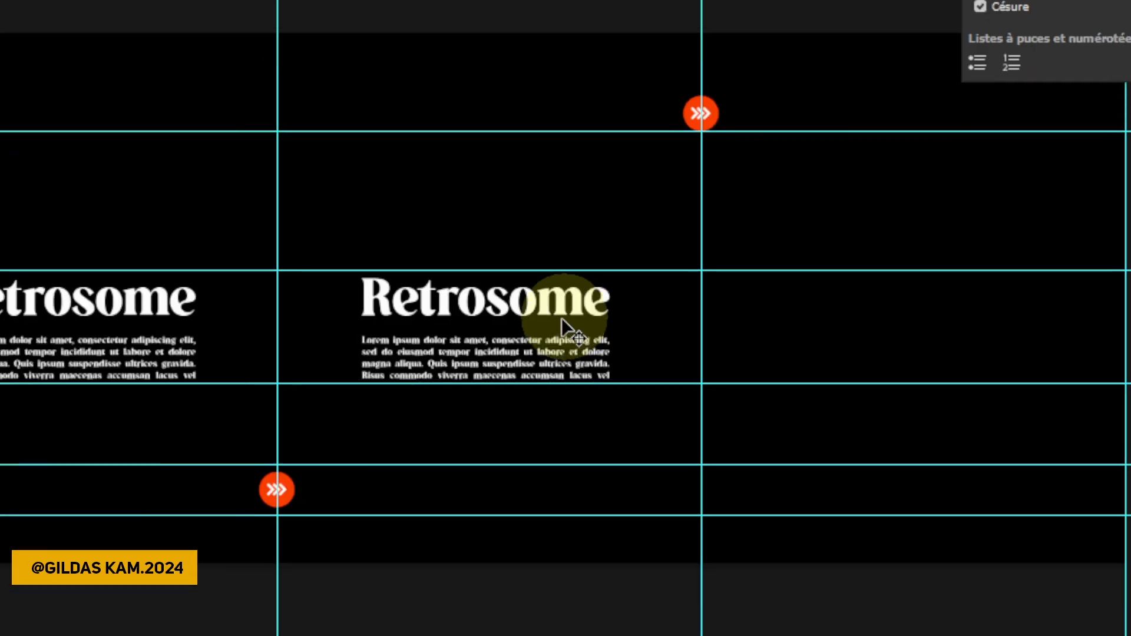
{"action": "key", "text": "t"}
{"action": "left_click", "coordinate": [505, 303]}
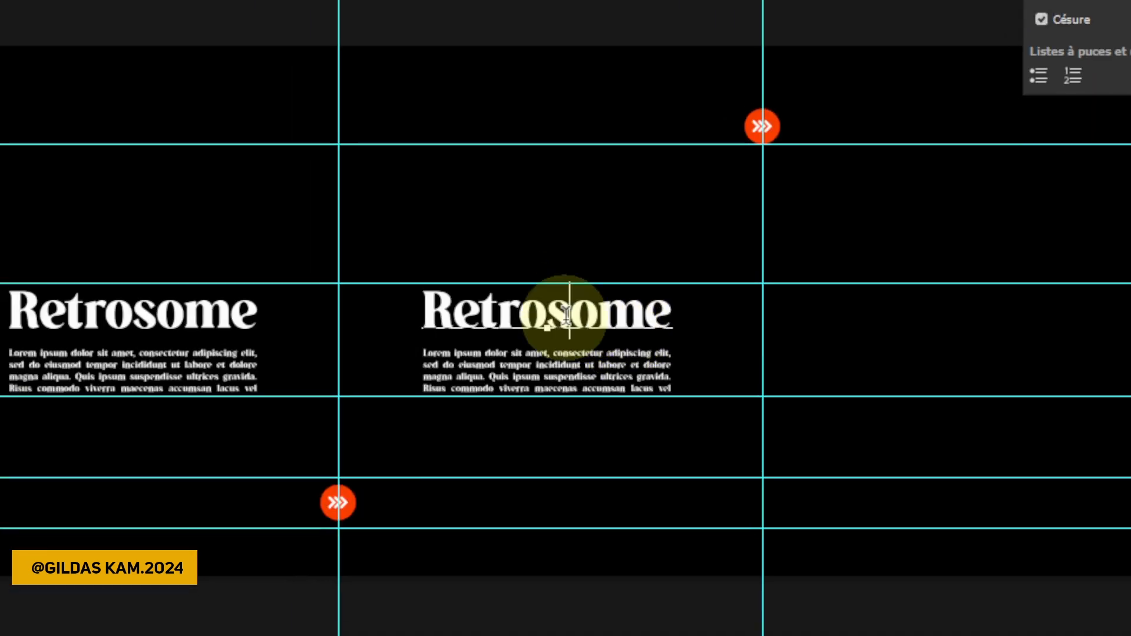
{"action": "double_click", "coordinate": [566, 319]}
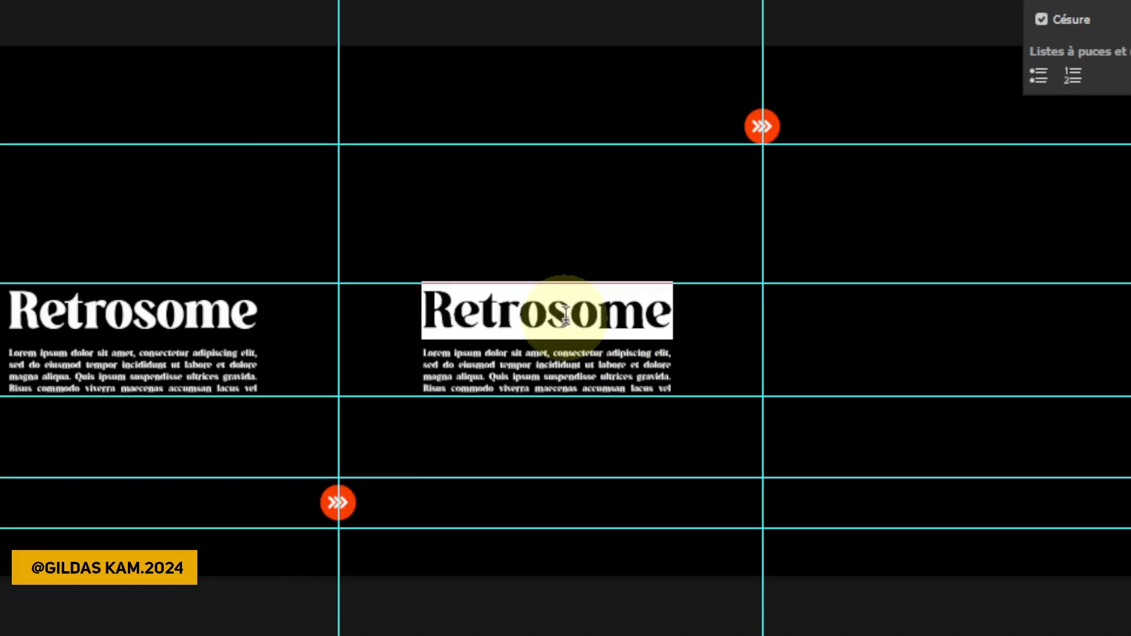
{"action": "type", "text": "Br"}
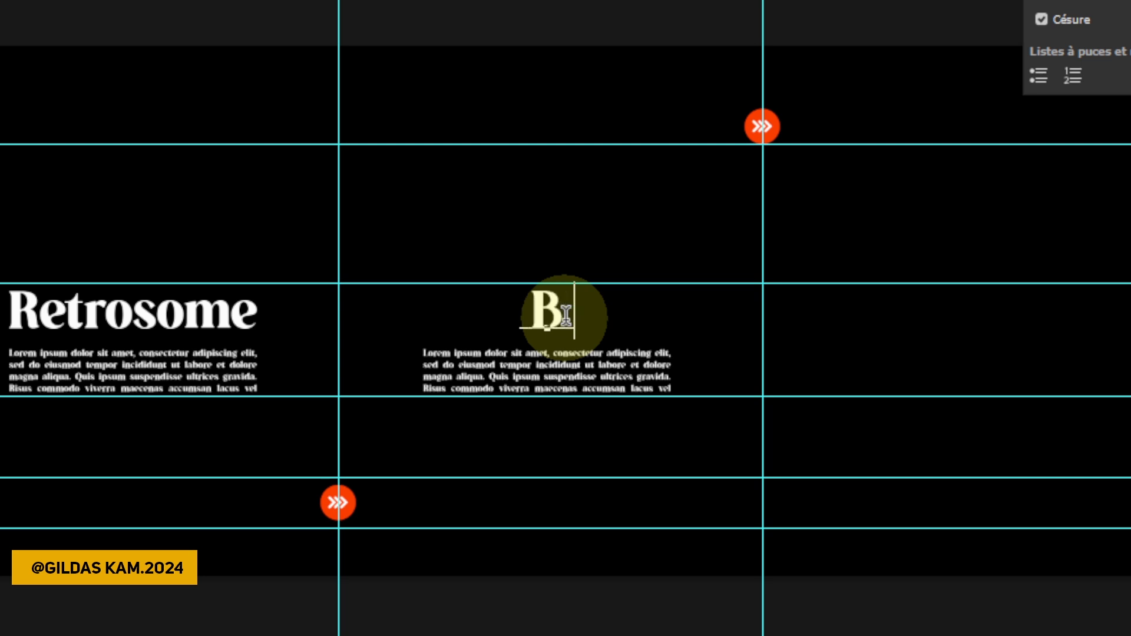
{"action": "type", "text": "o"}
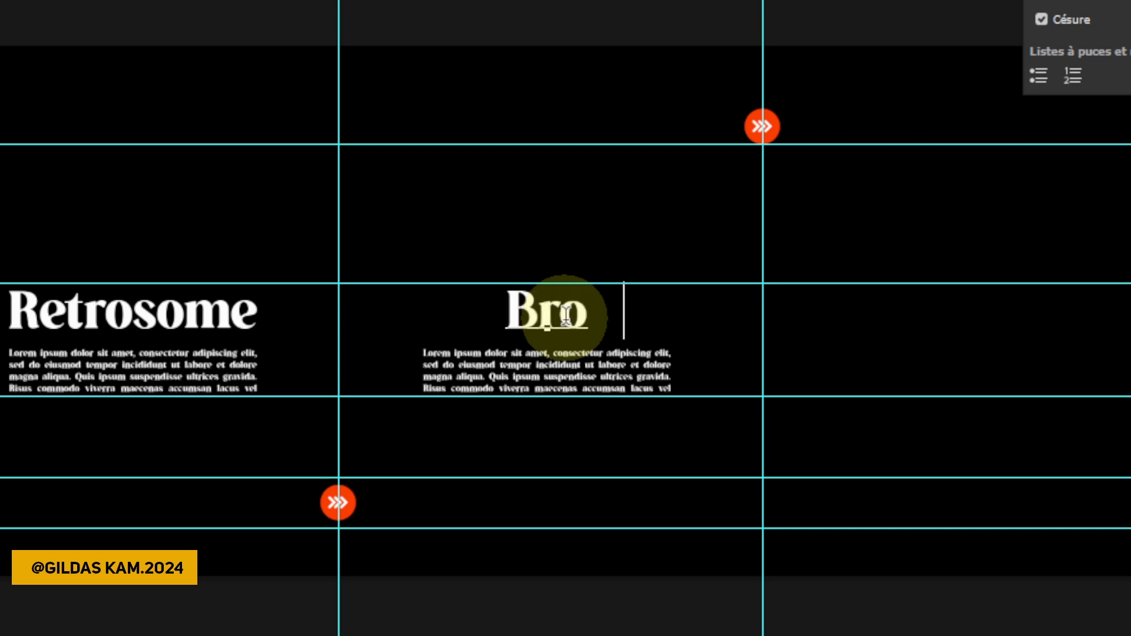
Complete the second heading's text as "Brown Beige" and set its font to Brown Beige Regular.
{"action": "type", "text": "wn Be"}
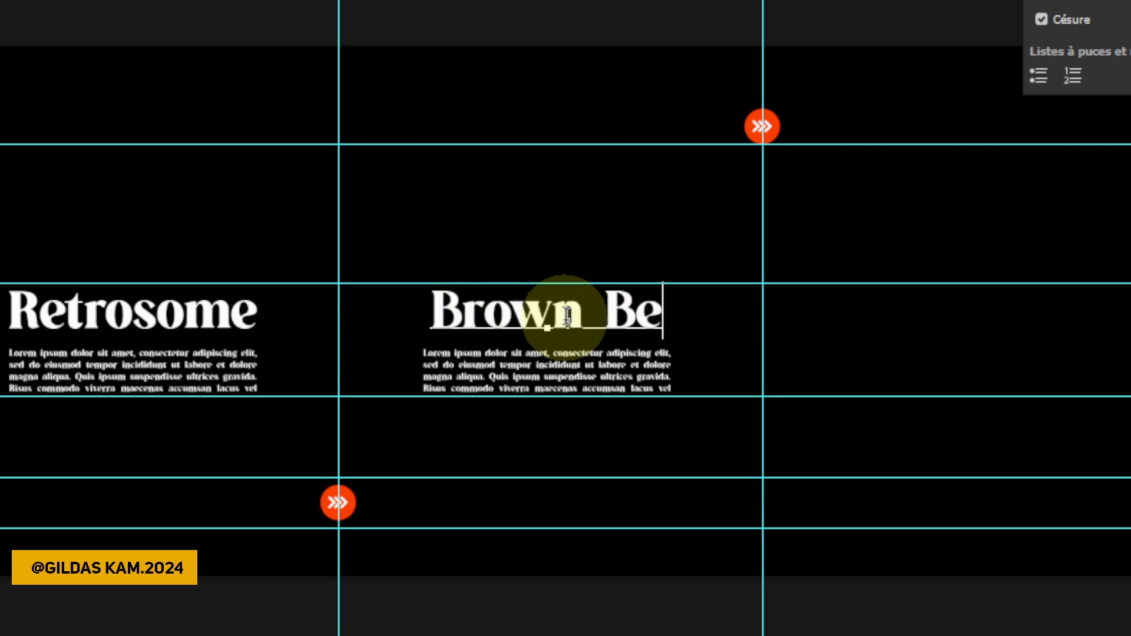
{"action": "type", "text": "ige"}
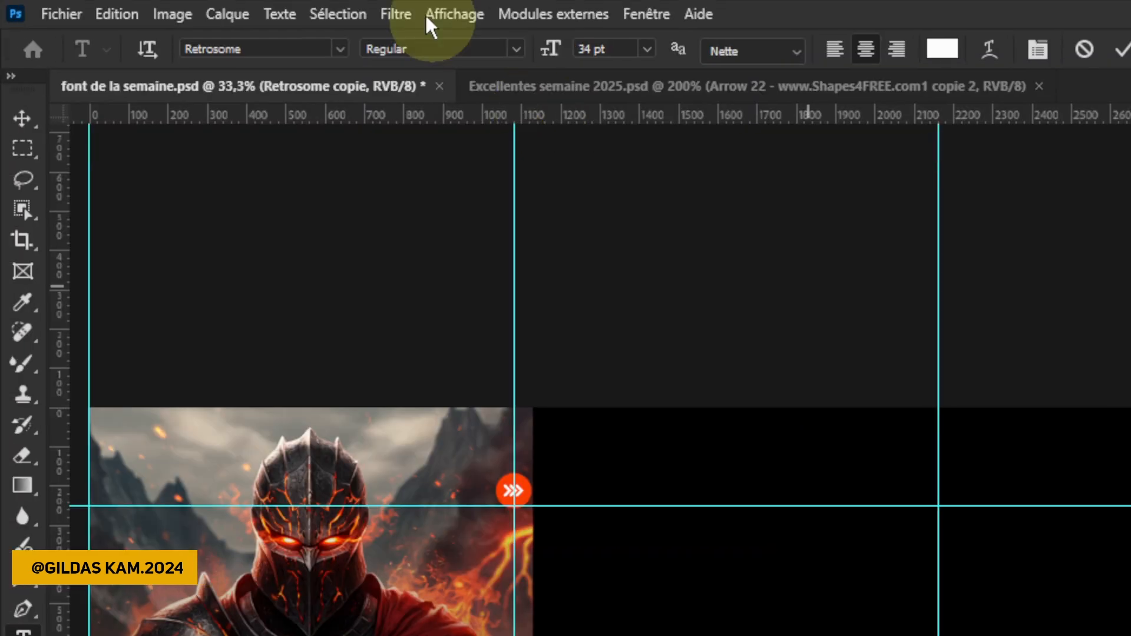
{"action": "left_click", "coordinate": [291, 45]}
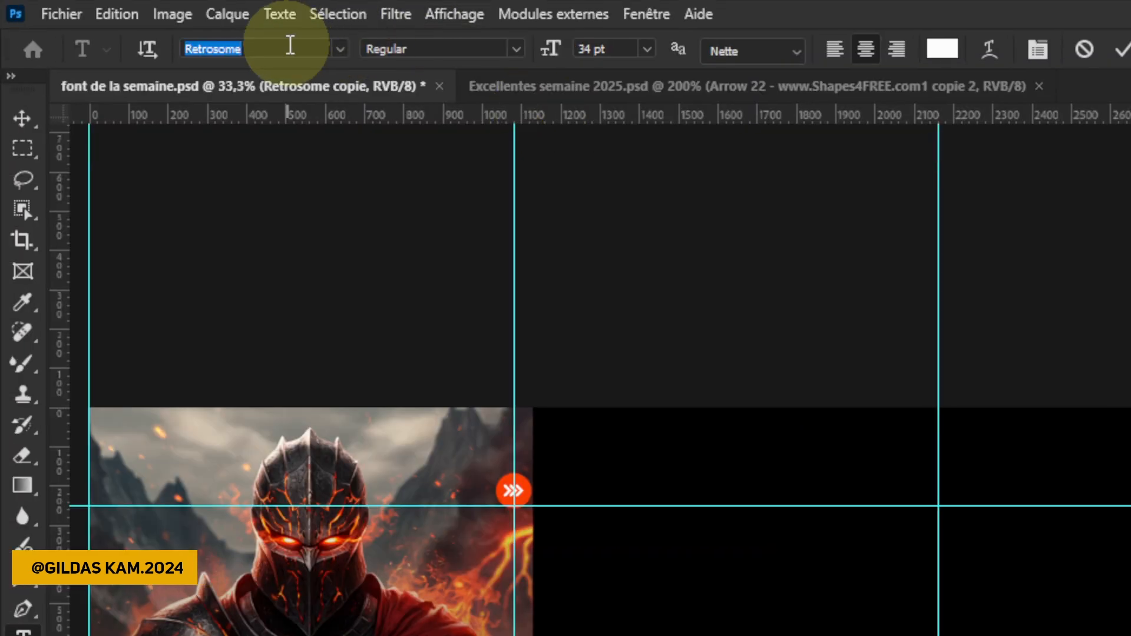
{"action": "type", "text": "brow"}
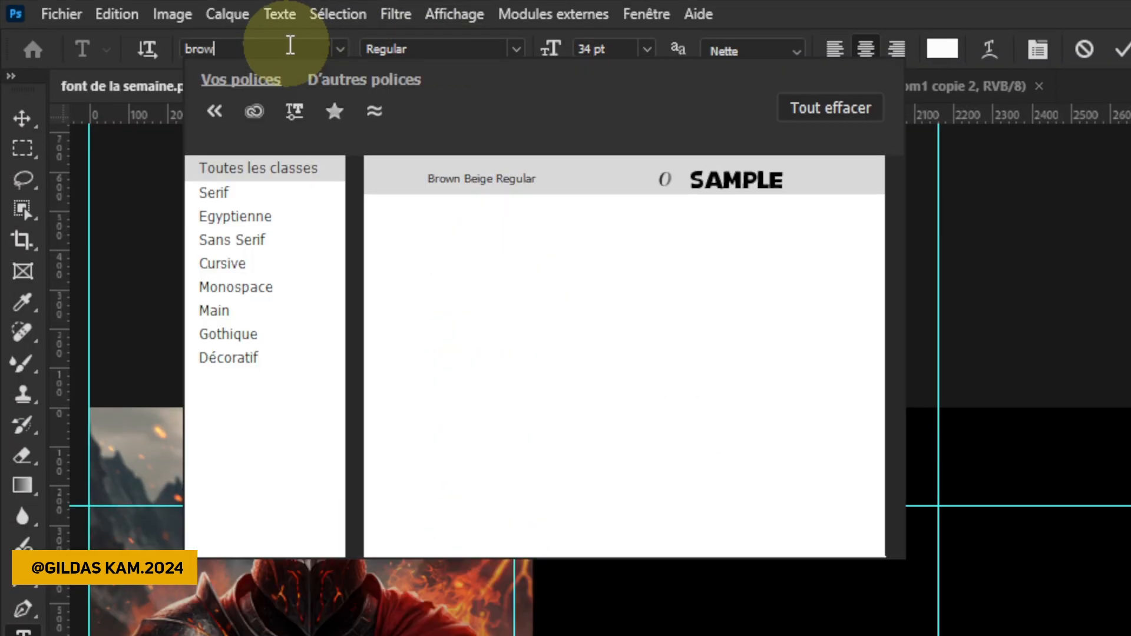
{"action": "left_click", "coordinate": [480, 176]}
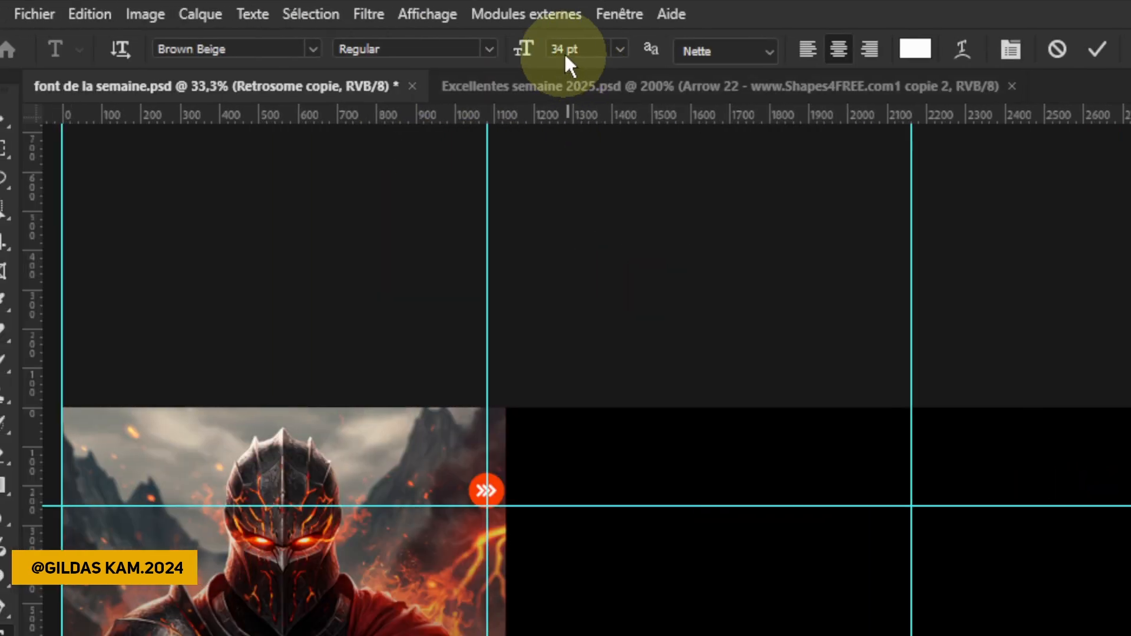
Set the Brown Beige heading's font size to 29 pt and commit the text edit.
{"action": "left_click", "coordinate": [564, 52]}
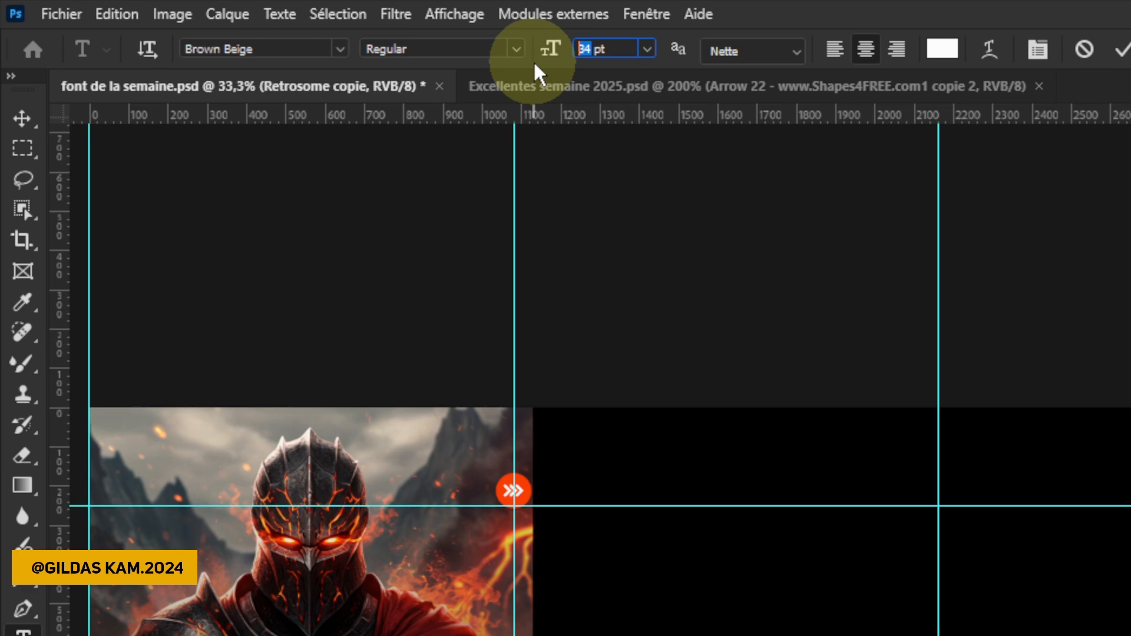
{"action": "type", "text": "29"}
{"action": "key", "text": "Return"}
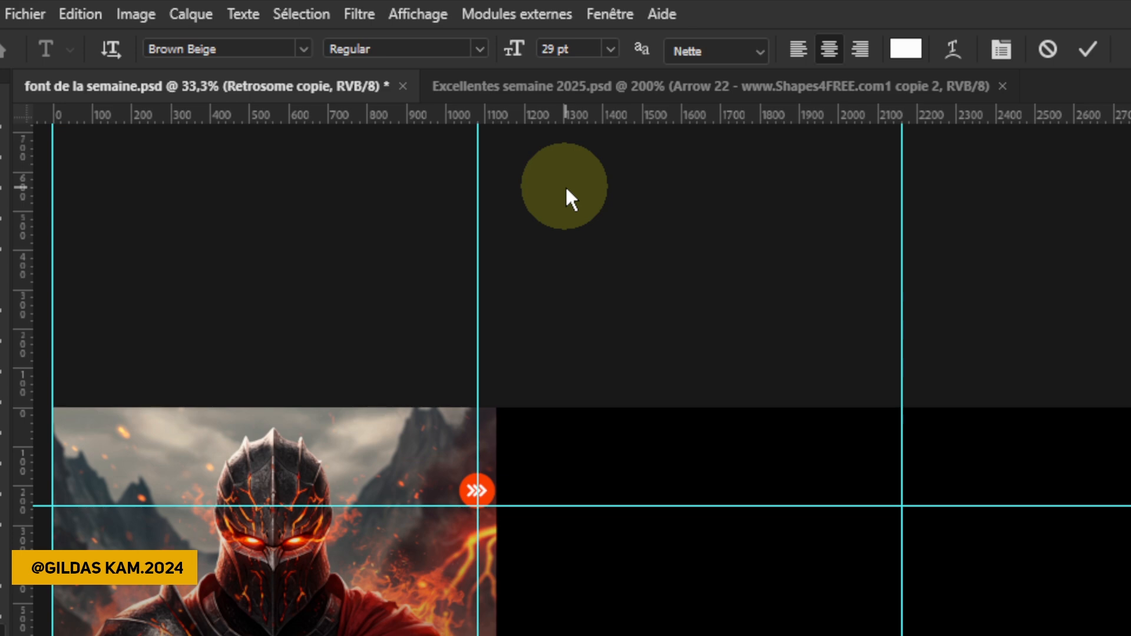
{"action": "left_click", "coordinate": [570, 54]}
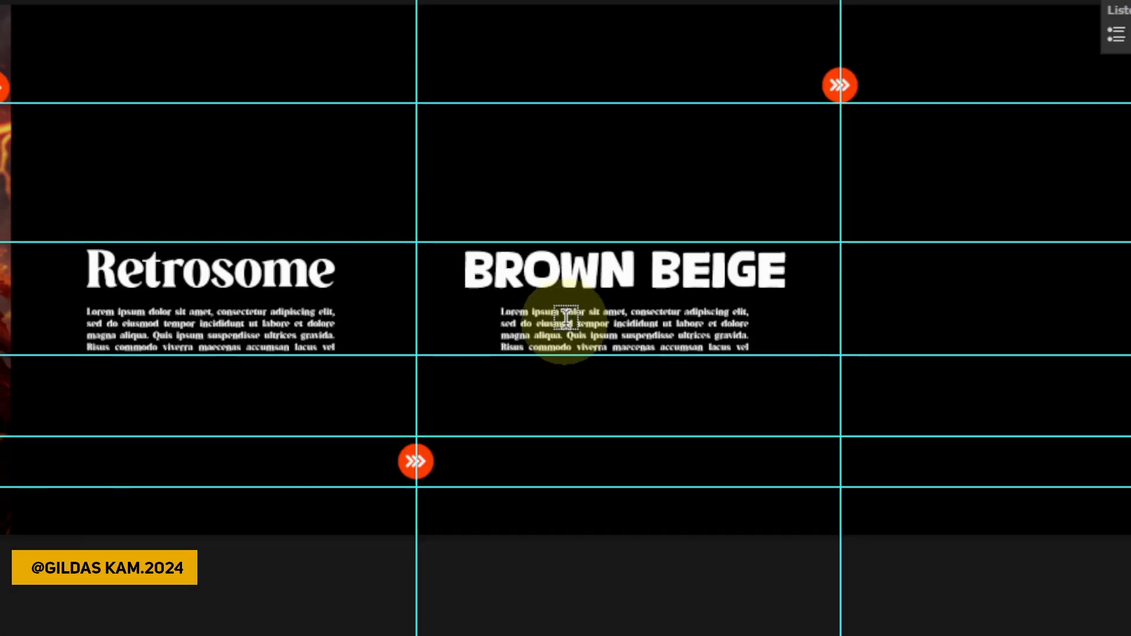
Change the font of the Lorem ipsum paragraph under the Brown Beige heading to Brown Beige Regular.
{"action": "left_click", "coordinate": [567, 314]}
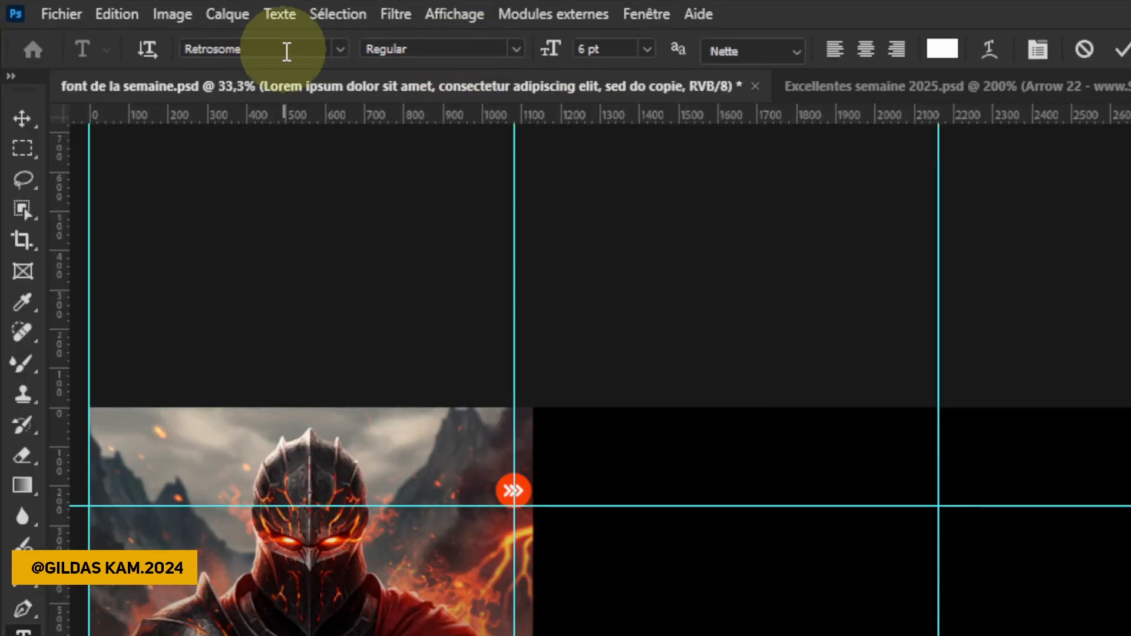
{"action": "left_click", "coordinate": [287, 52]}
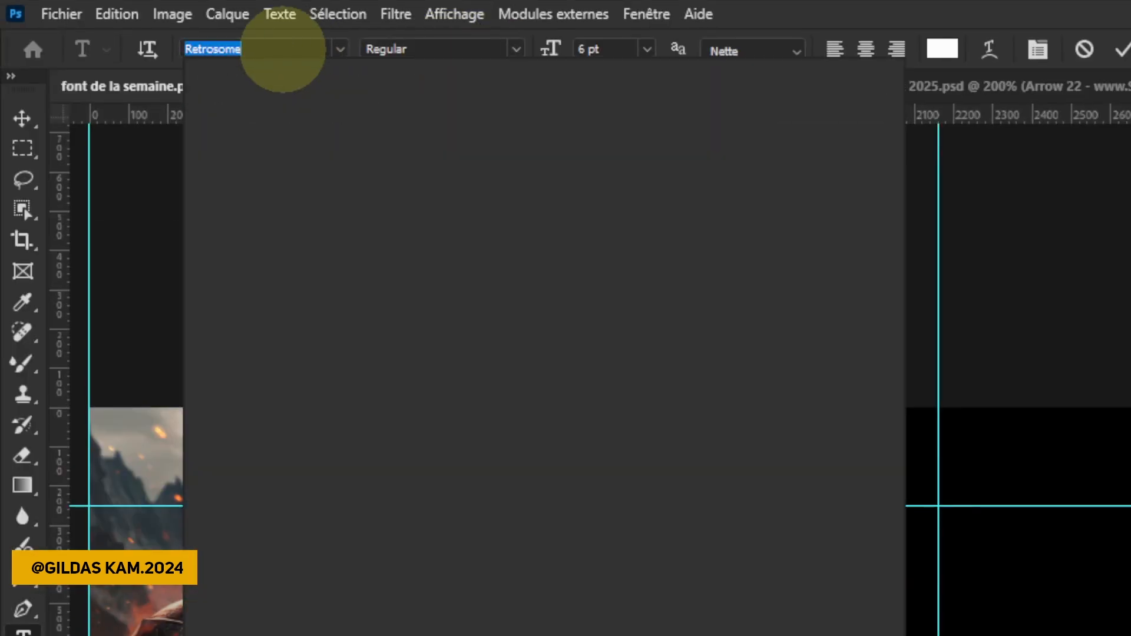
{"action": "type", "text": "brow"}
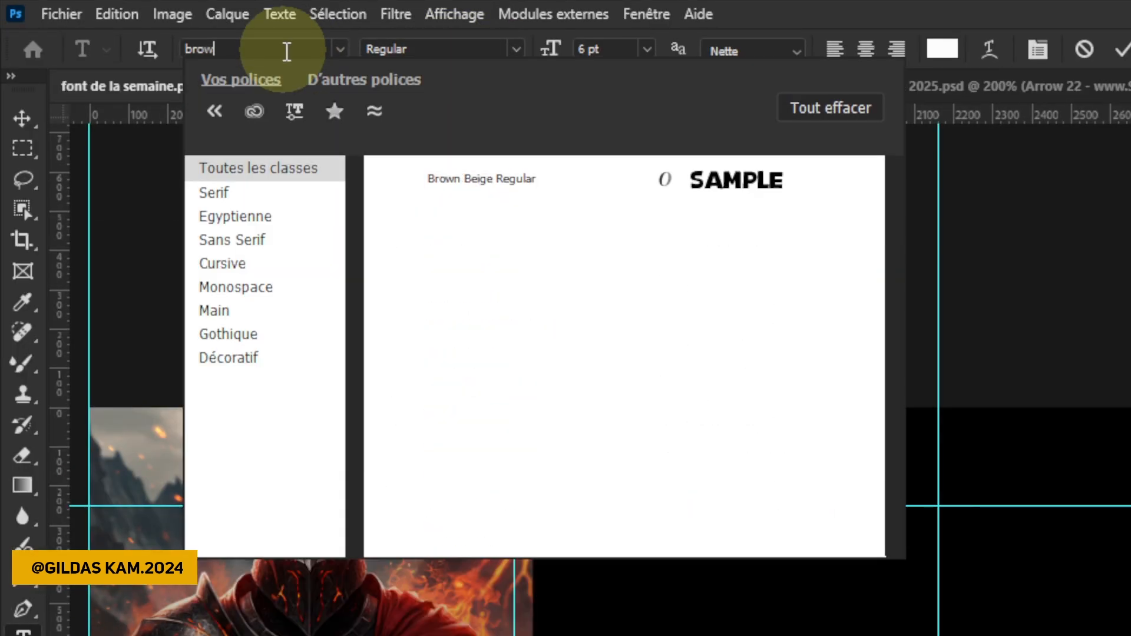
{"action": "left_click", "coordinate": [496, 176]}
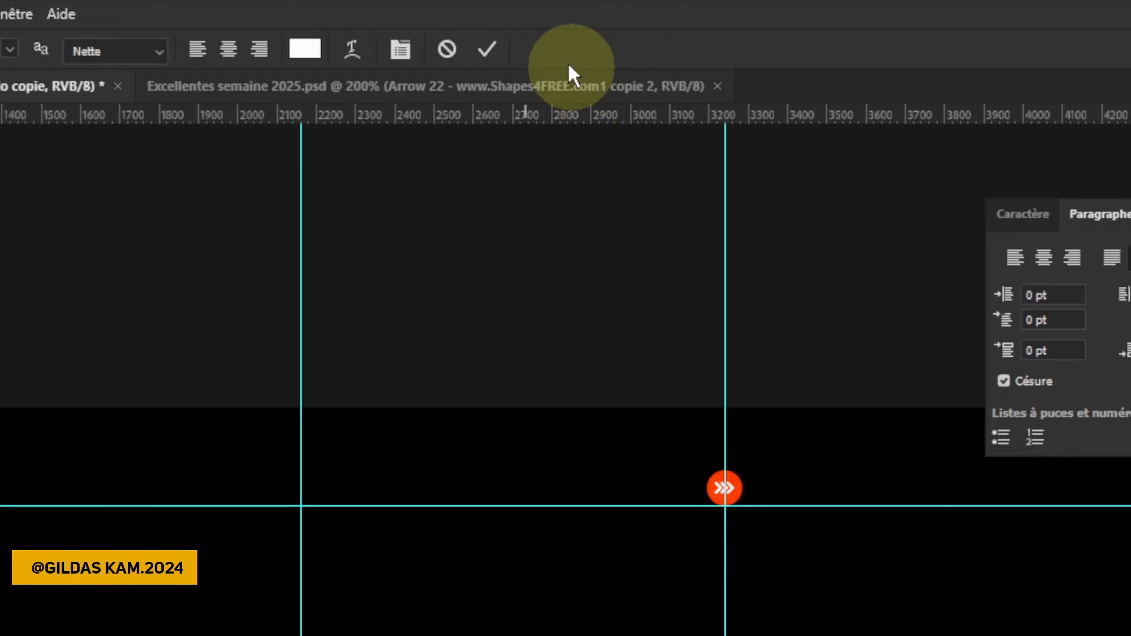
{"action": "left_click", "coordinate": [566, 55]}
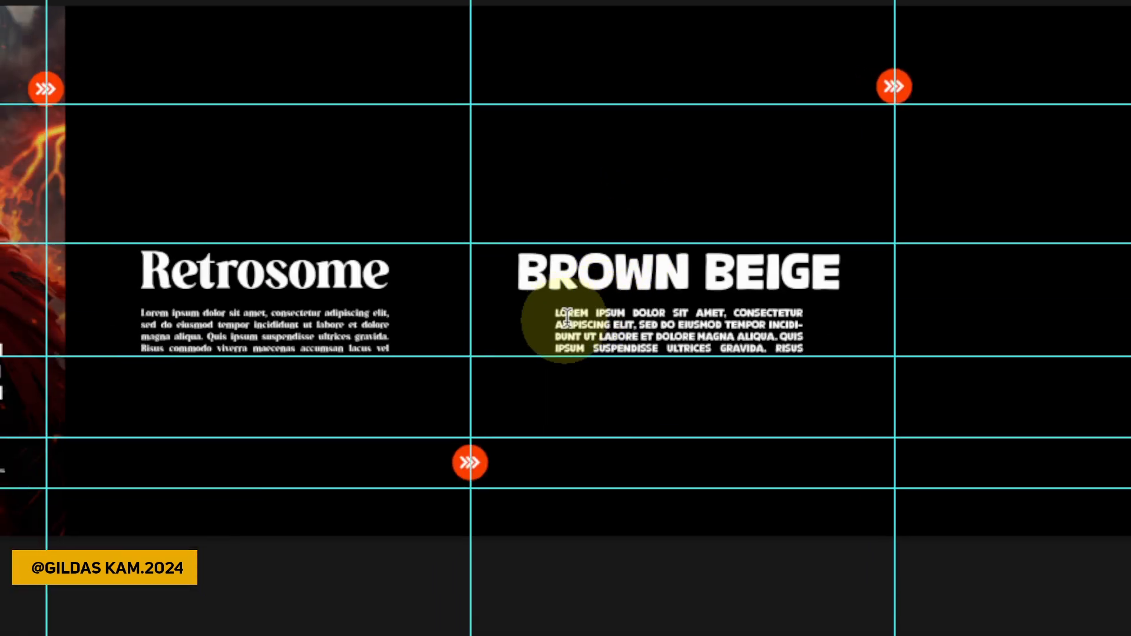
Widen the paragraph's text box on both sides to match the width of the Brown Beige heading.
{"action": "left_click", "coordinate": [567, 318]}
{"action": "left_click_drag", "start_coordinate": [548, 319], "coordinate": [512, 323]}
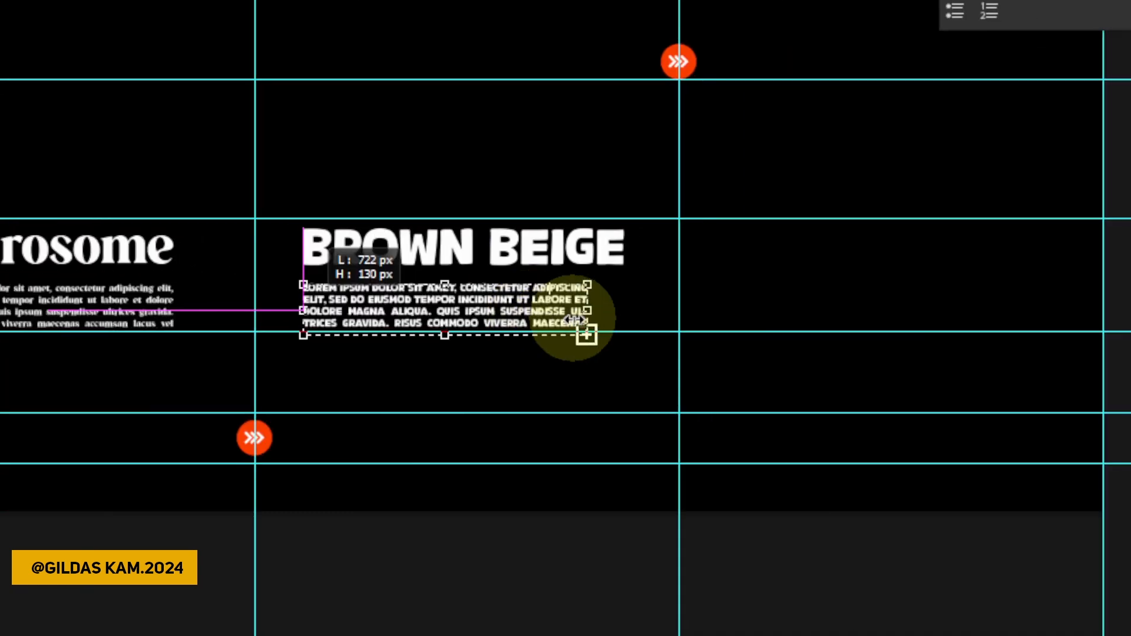
{"action": "left_click_drag", "start_coordinate": [847, 325], "coordinate": [869, 329]}
{"action": "left_click_drag", "start_coordinate": [575, 318], "coordinate": [589, 318]}
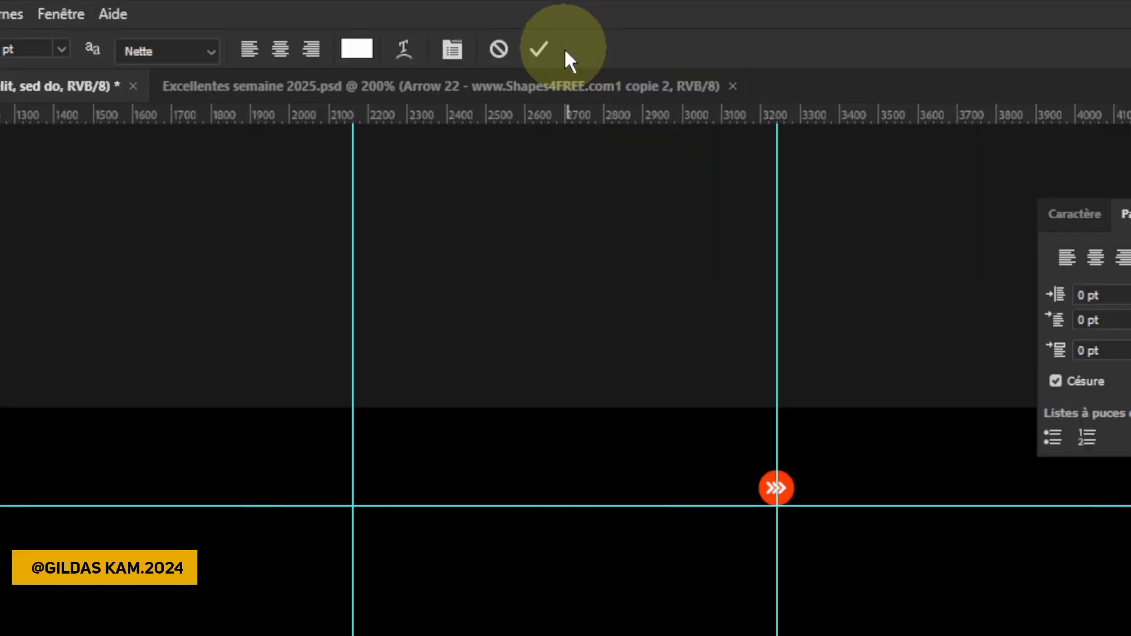
{"action": "left_click", "coordinate": [539, 48]}
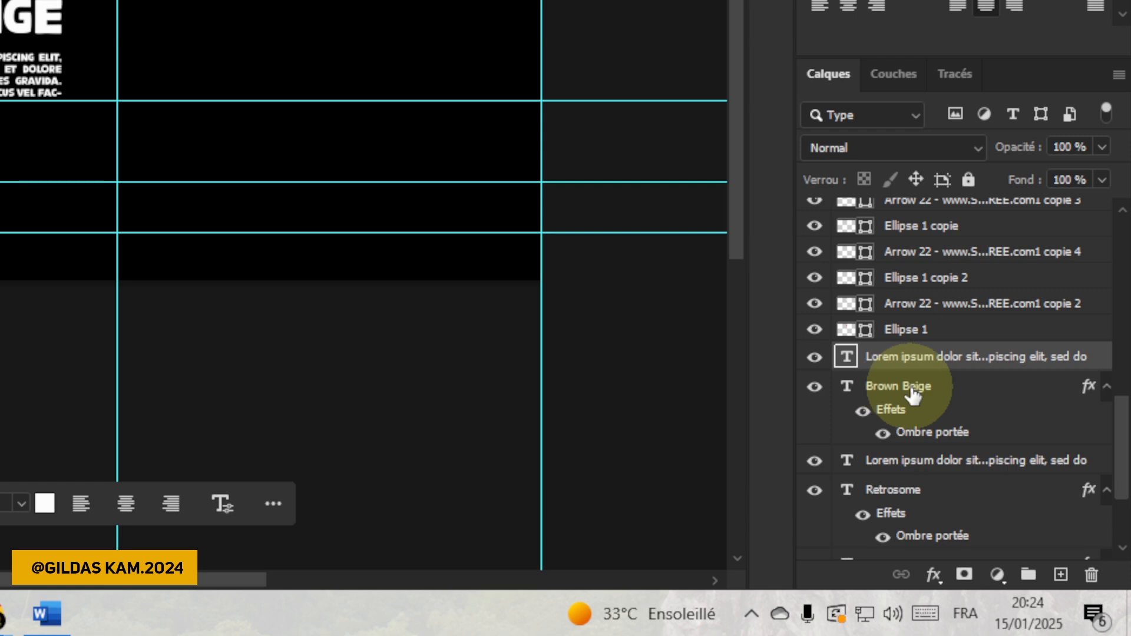
Duplicate the Brown Beige heading and its paragraph into the next panel, aligned with the originals.
{"action": "left_click", "coordinate": [913, 393]}
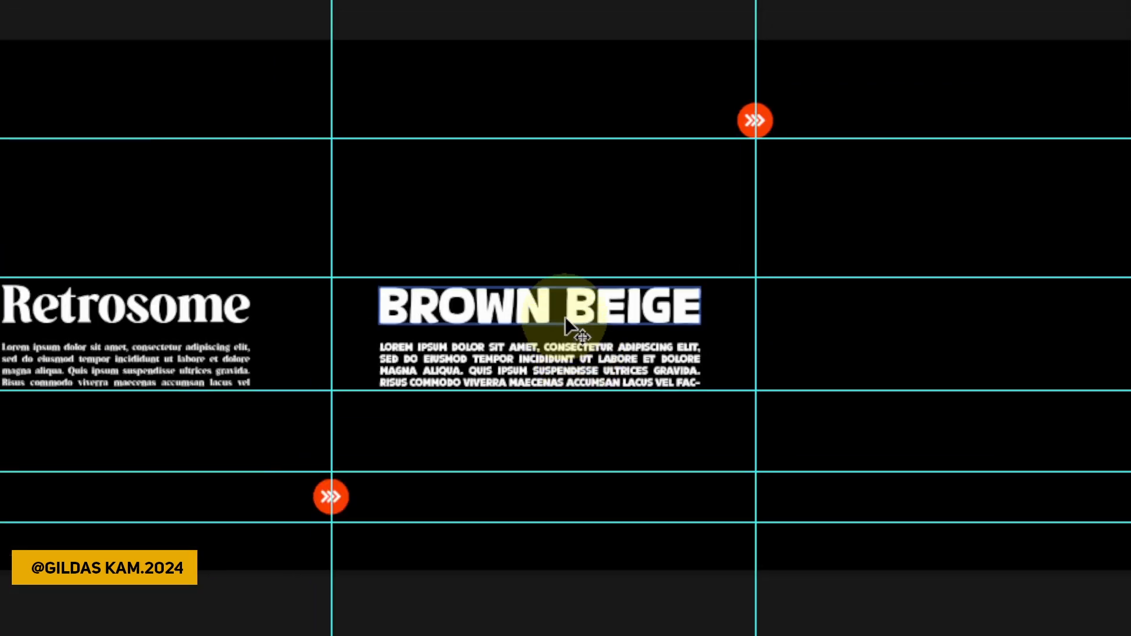
{"action": "mouse_move", "coordinate": [566, 324]}
{"action": "left_mouse_down"}
{"action": "mouse_move", "coordinate": [974, 317]}
{"action": "mouse_move", "coordinate": [984, 335]}
{"action": "mouse_move", "coordinate": [569, 325]}
{"action": "left_mouse_up"}
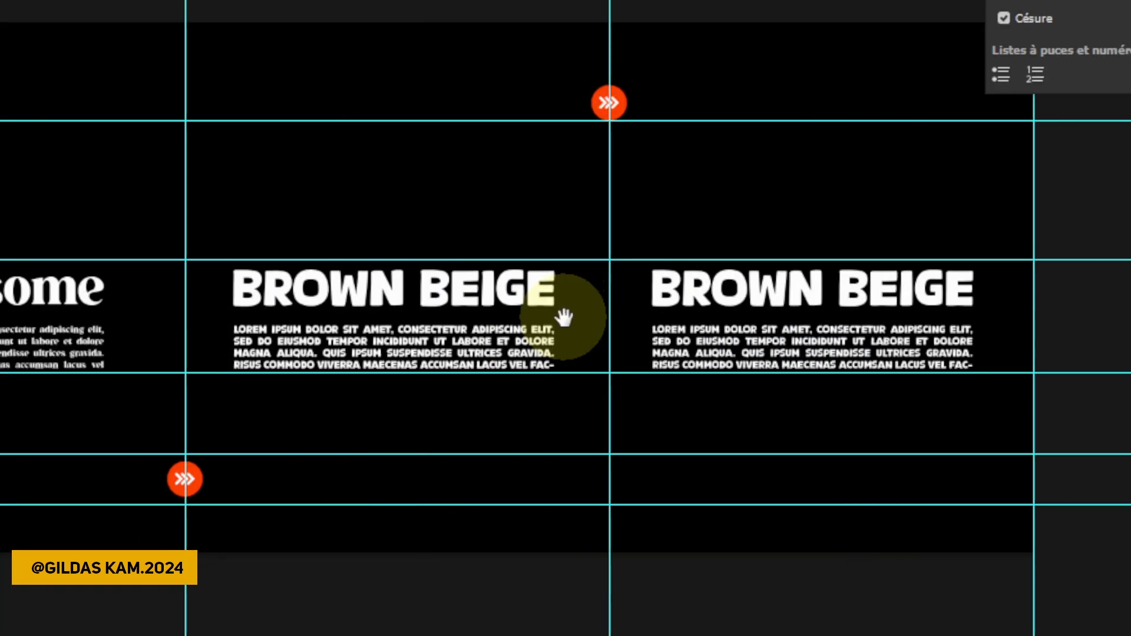
Check the next font's name in the S1 folder in File Explorer, and retitle the copied heading "Brodine redular" in Photoshop.
{"action": "key", "text": "alt+Tab"}
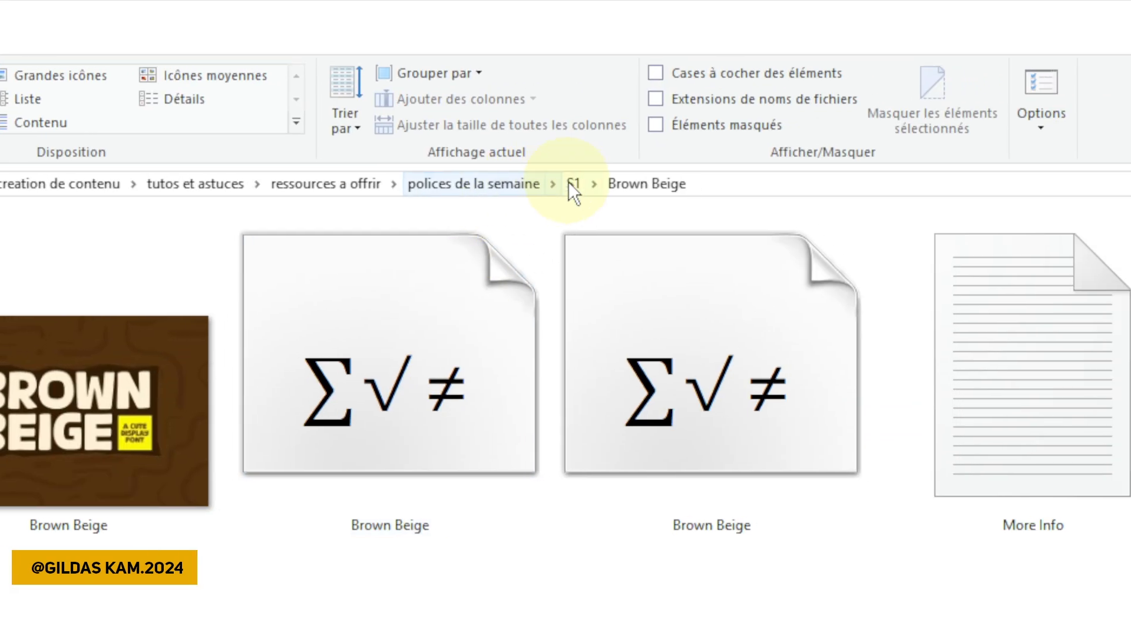
{"action": "left_click", "coordinate": [573, 185]}
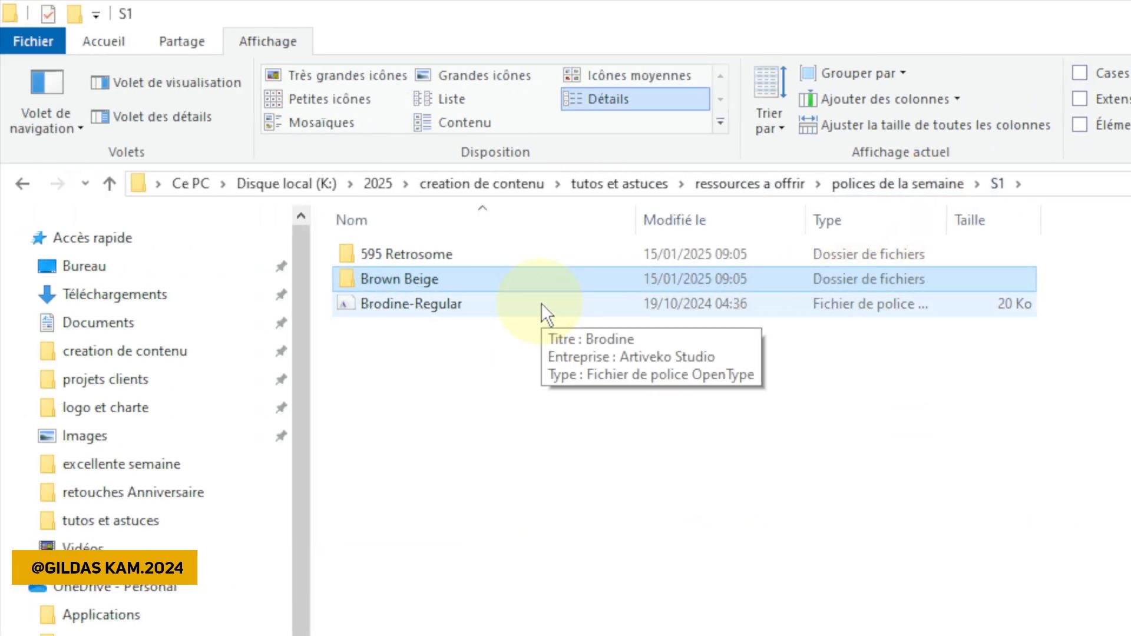
{"action": "key", "text": "alt+Tab"}
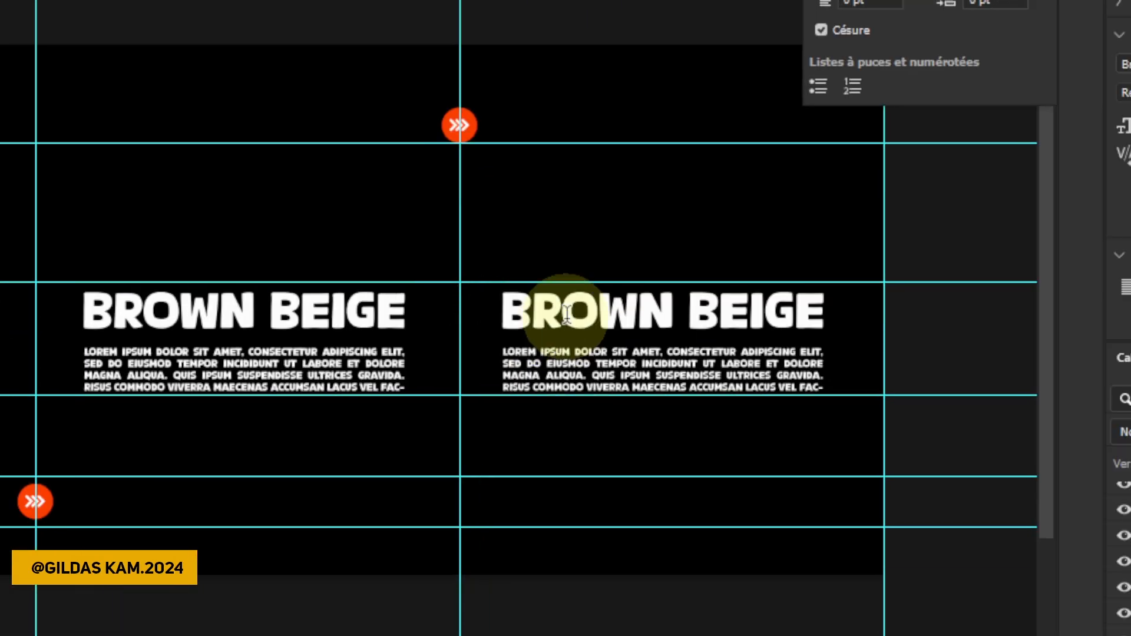
{"action": "double_click", "coordinate": [746, 372]}
{"action": "left_click_drag", "start_coordinate": [586, 312], "coordinate": [827, 312]}
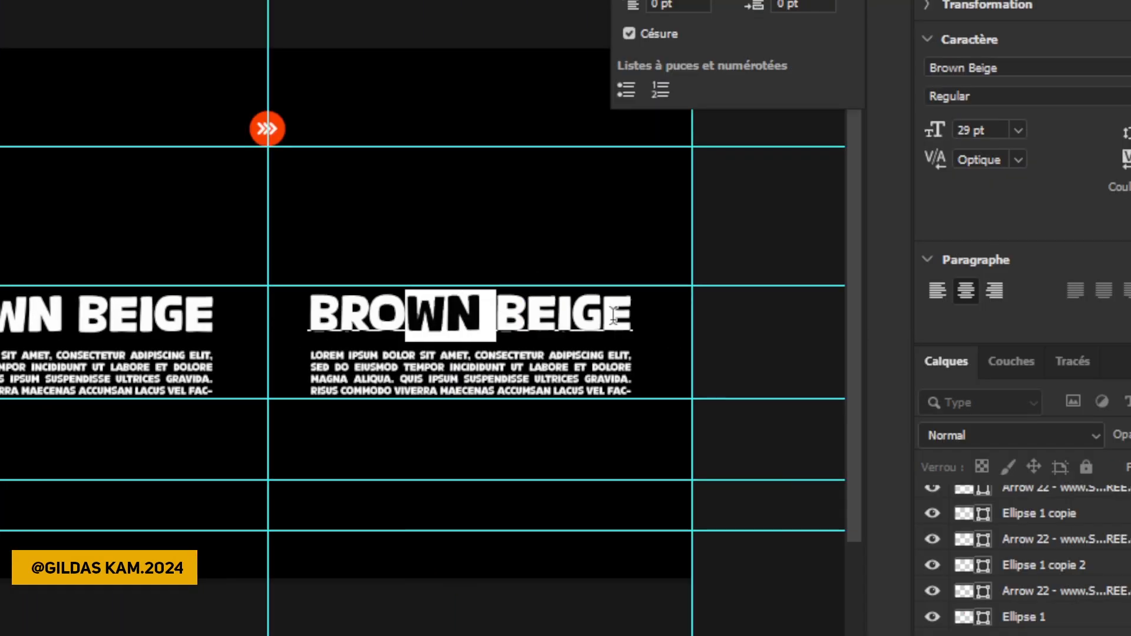
{"action": "type", "text": "d"}
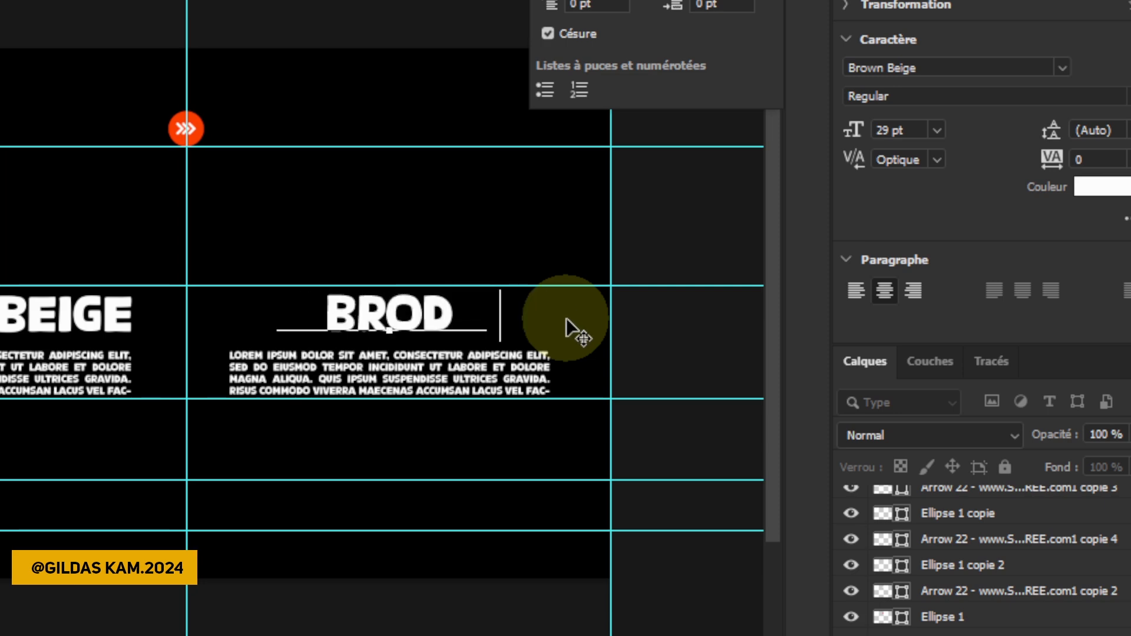
{"action": "type", "text": "ine redular"}
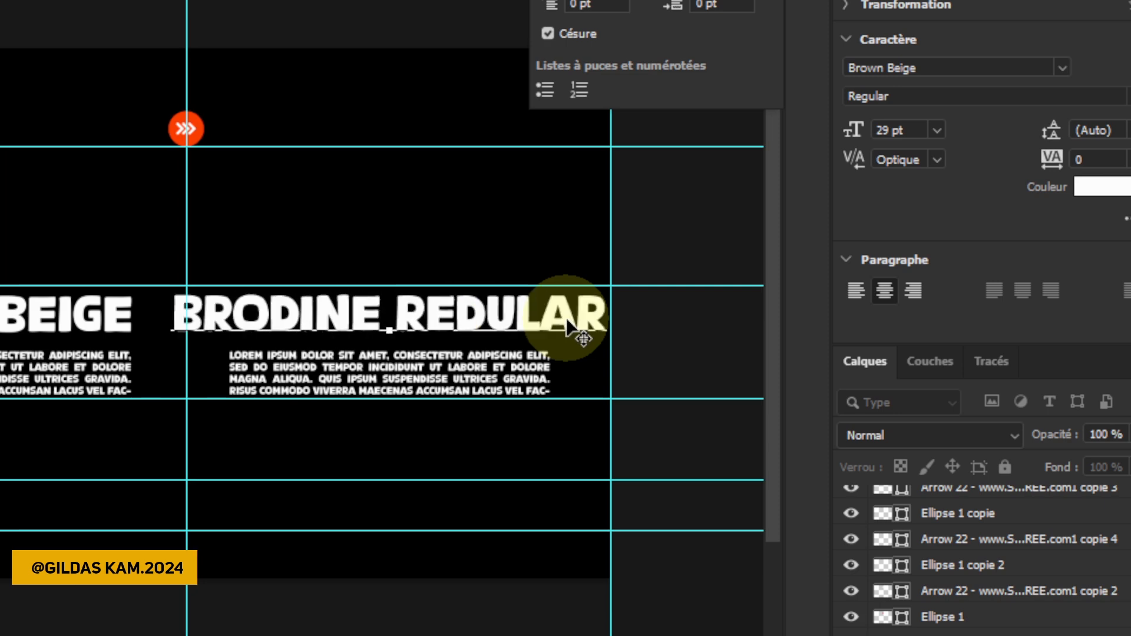
Apply the Brodine Regular font to the whole text of the third heading.
{"action": "key", "text": "ctrl+a"}
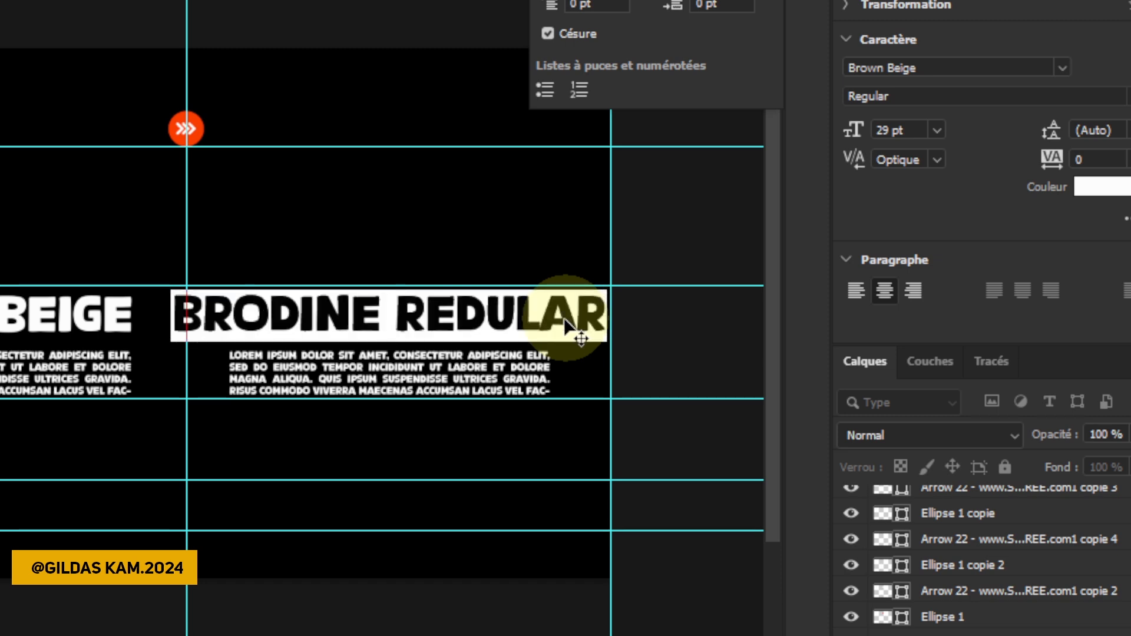
{"action": "key", "text": "alt+Tab"}
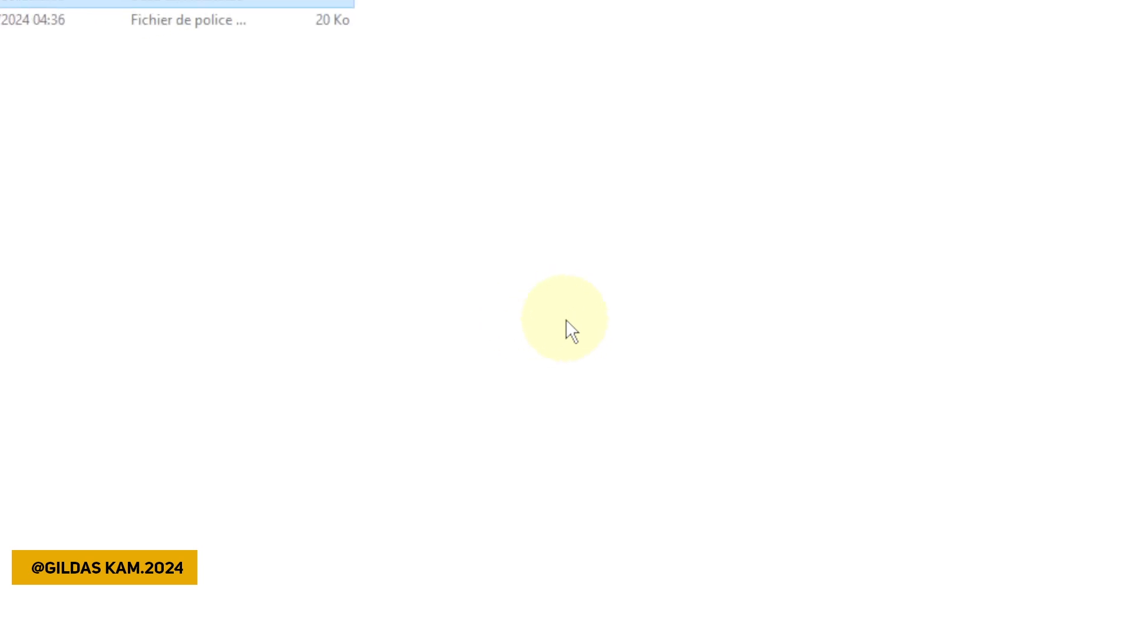
{"action": "key", "text": "alt+Tab"}
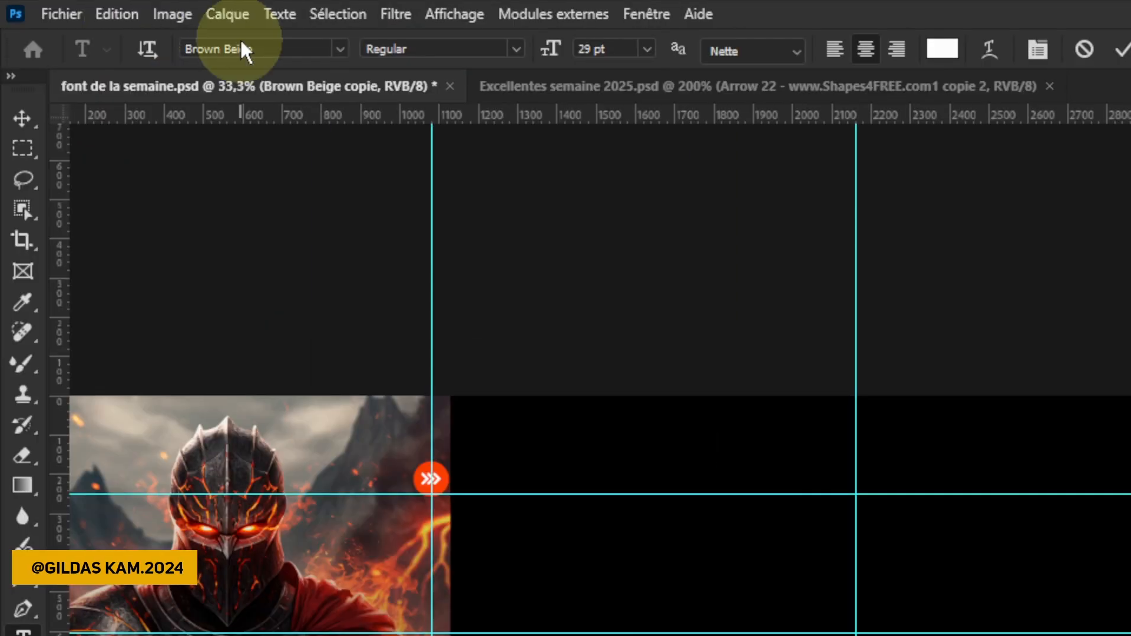
{"action": "left_click", "coordinate": [239, 38]}
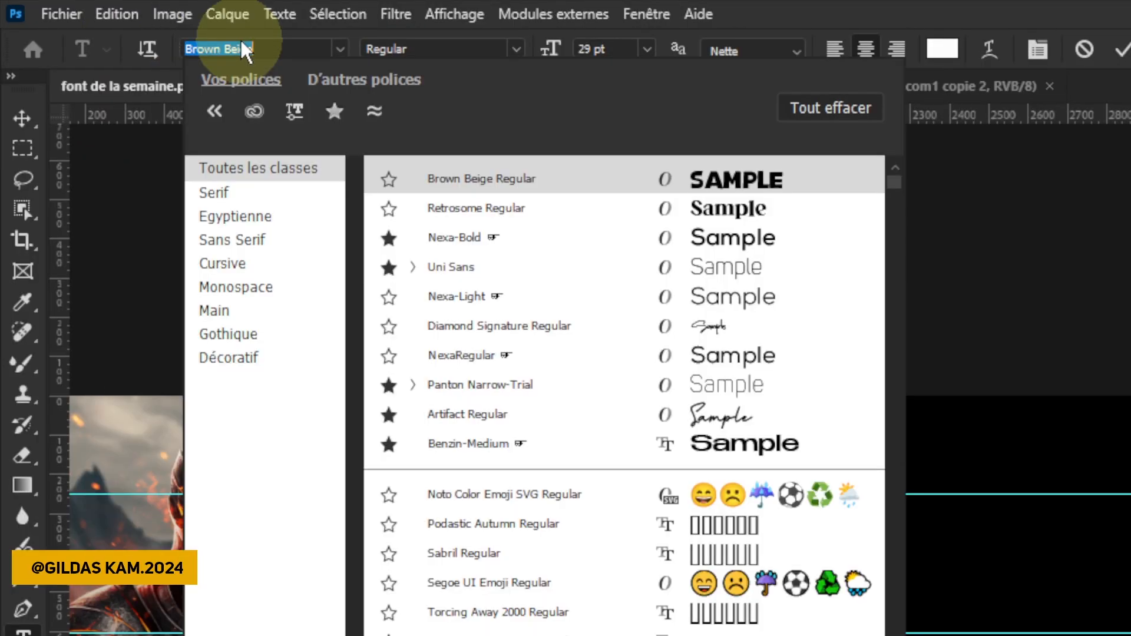
{"action": "type", "text": "brodine"}
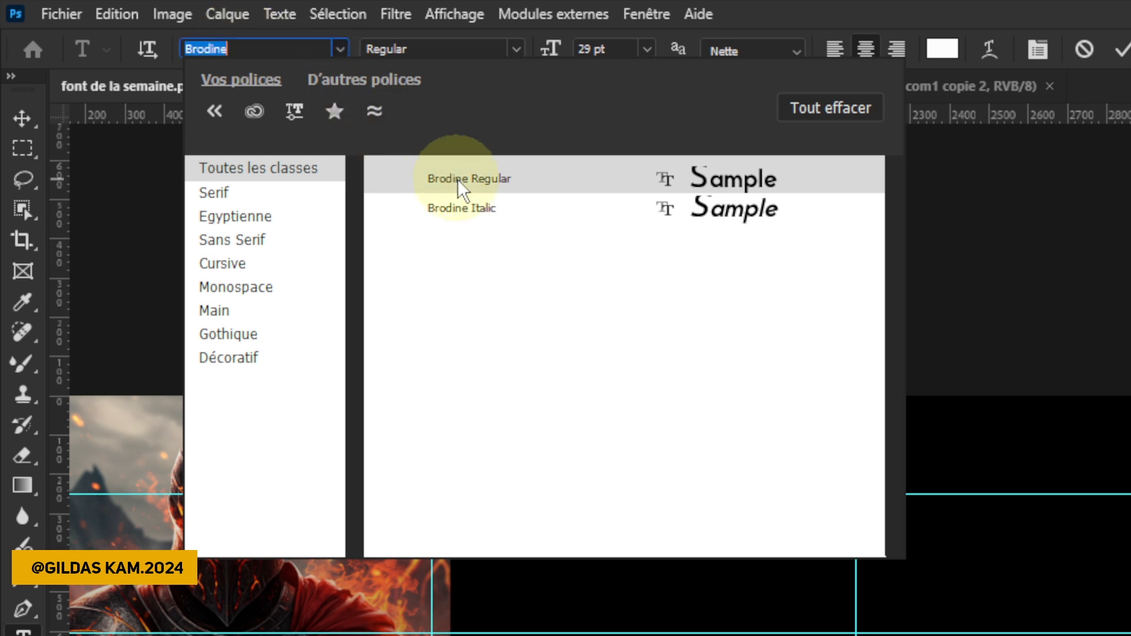
{"action": "left_click", "coordinate": [458, 179]}
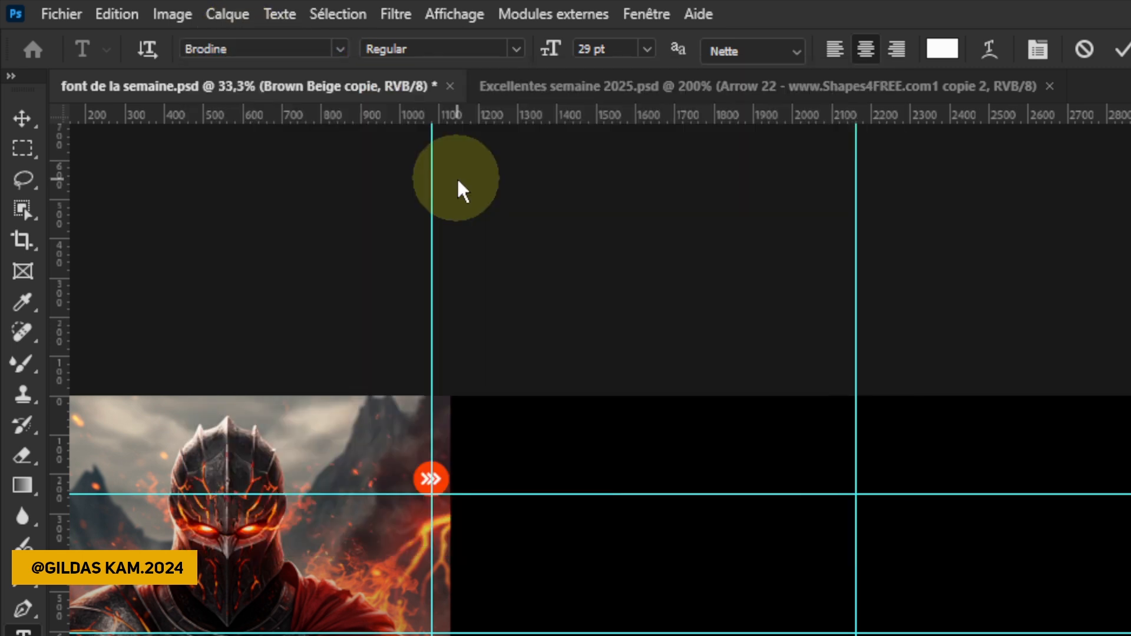
Set the Brodine heading's font size to 25 pt and commit the text edit.
{"action": "left_click", "coordinate": [549, 53]}
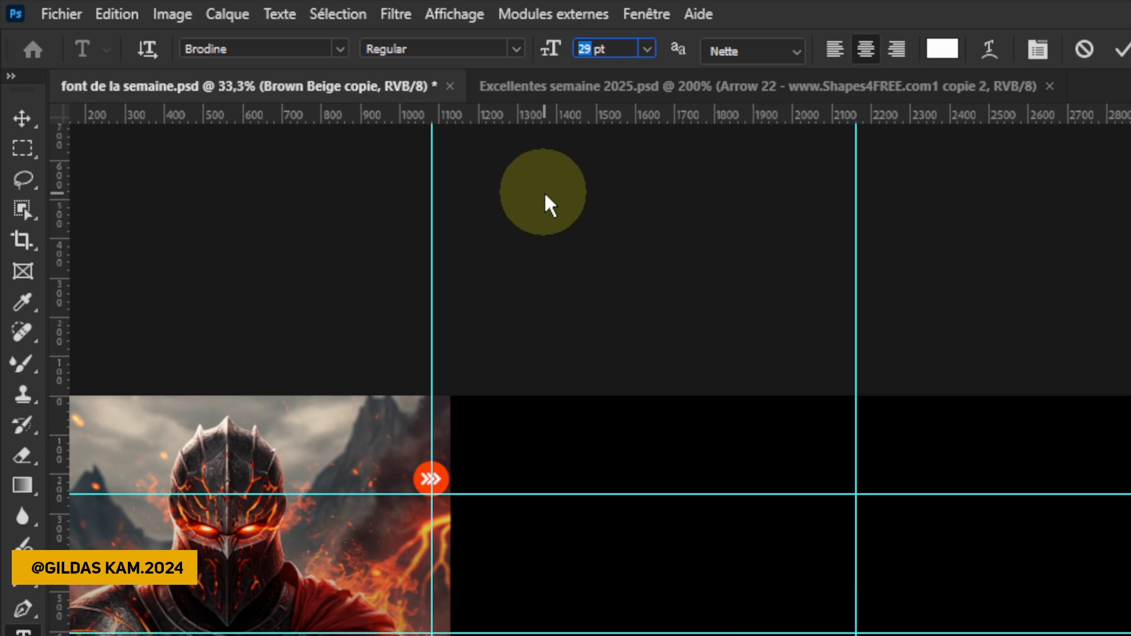
{"action": "type", "text": "26"}
{"action": "key", "text": "Return"}
{"action": "left_click", "coordinate": [592, 49]}
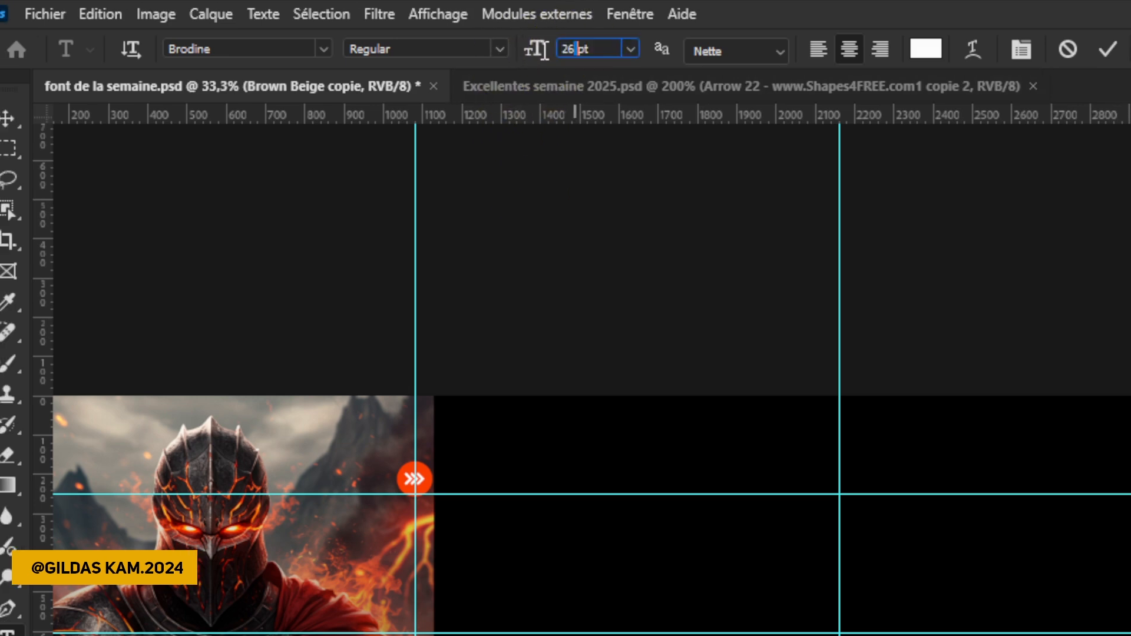
{"action": "left_click_drag", "start_coordinate": [545, 50], "coordinate": [529, 51]}
{"action": "type", "text": "25"}
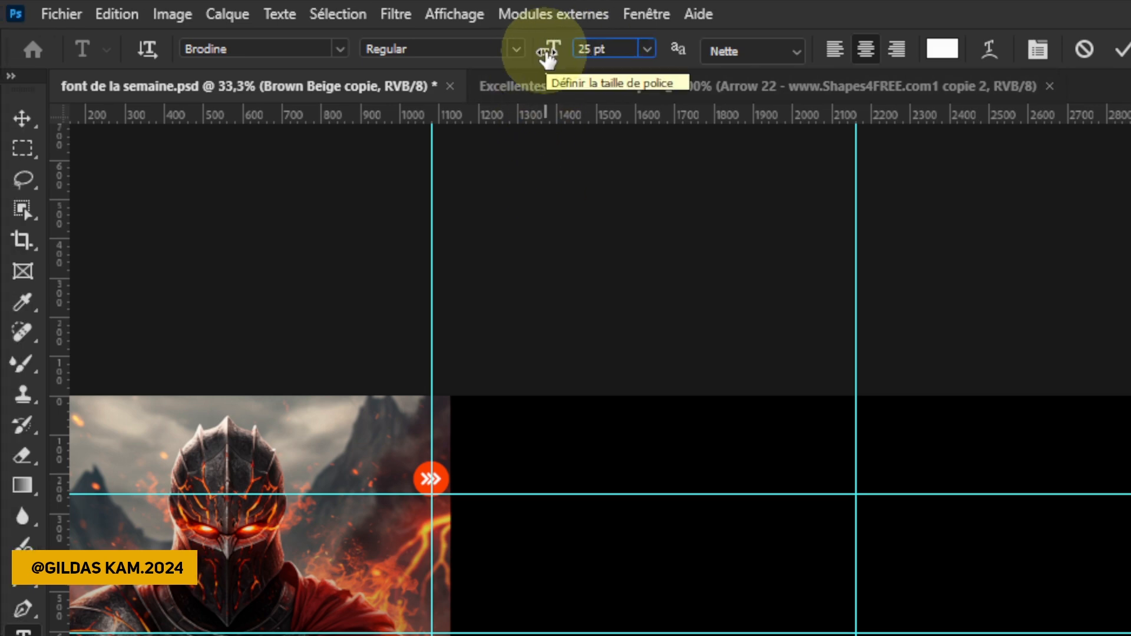
{"action": "key", "text": "Return"}
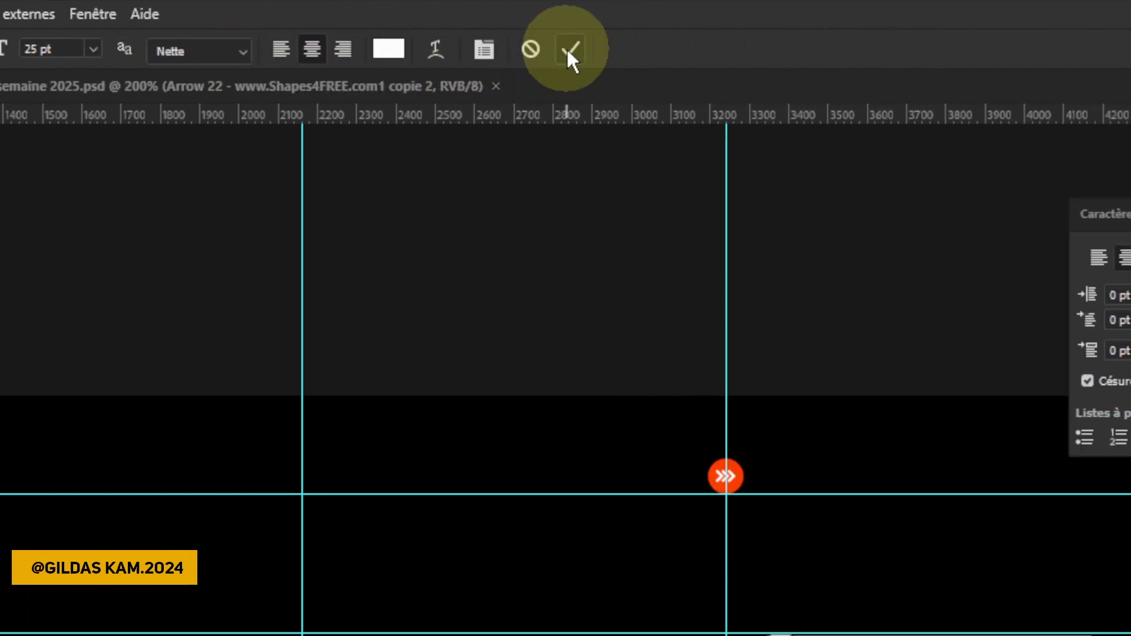
{"action": "left_click", "coordinate": [570, 52]}
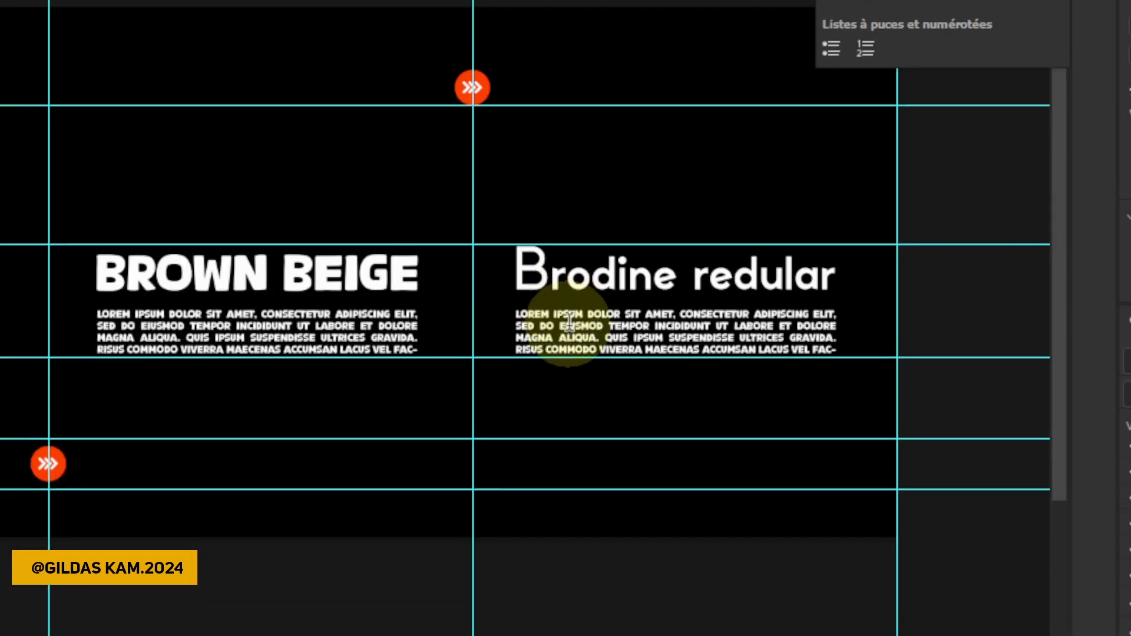
Apply the Brodine Regular font to the whole sample paragraph under the Brodine heading and commit the text edit.
{"action": "left_click", "coordinate": [567, 316]}
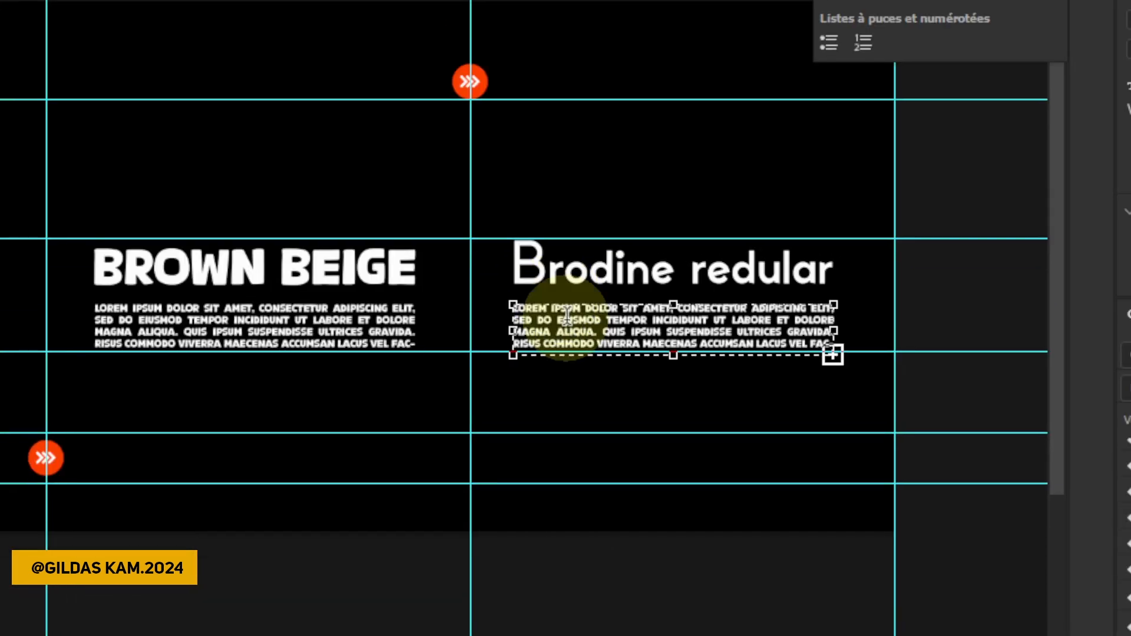
{"action": "key", "text": "ctrl+a"}
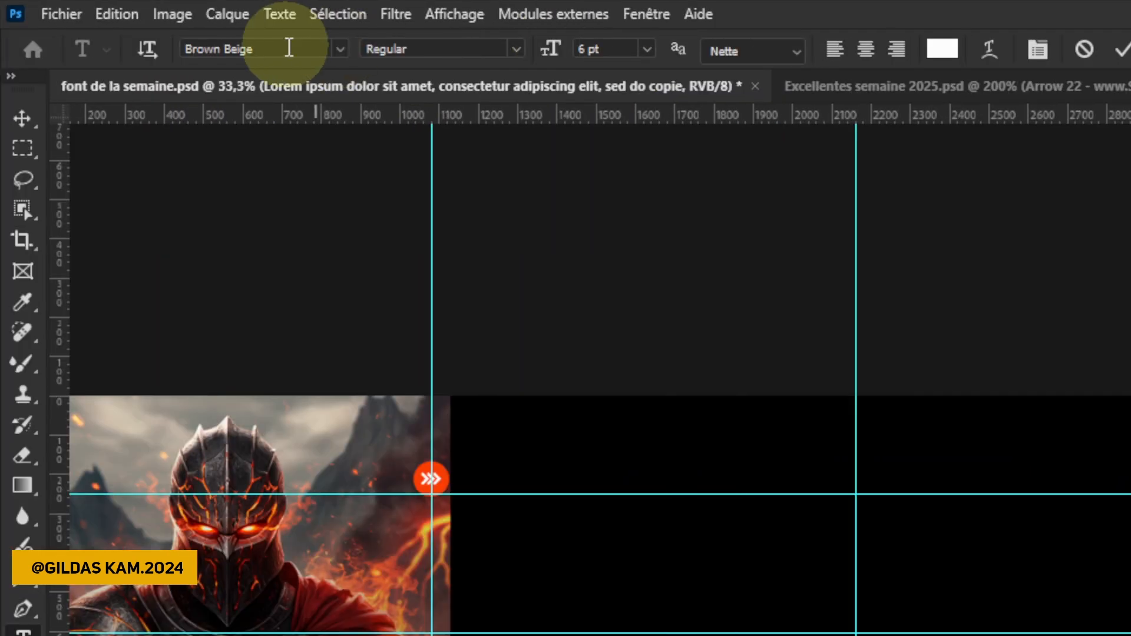
{"action": "left_click", "coordinate": [289, 47]}
{"action": "type", "text": "br"}
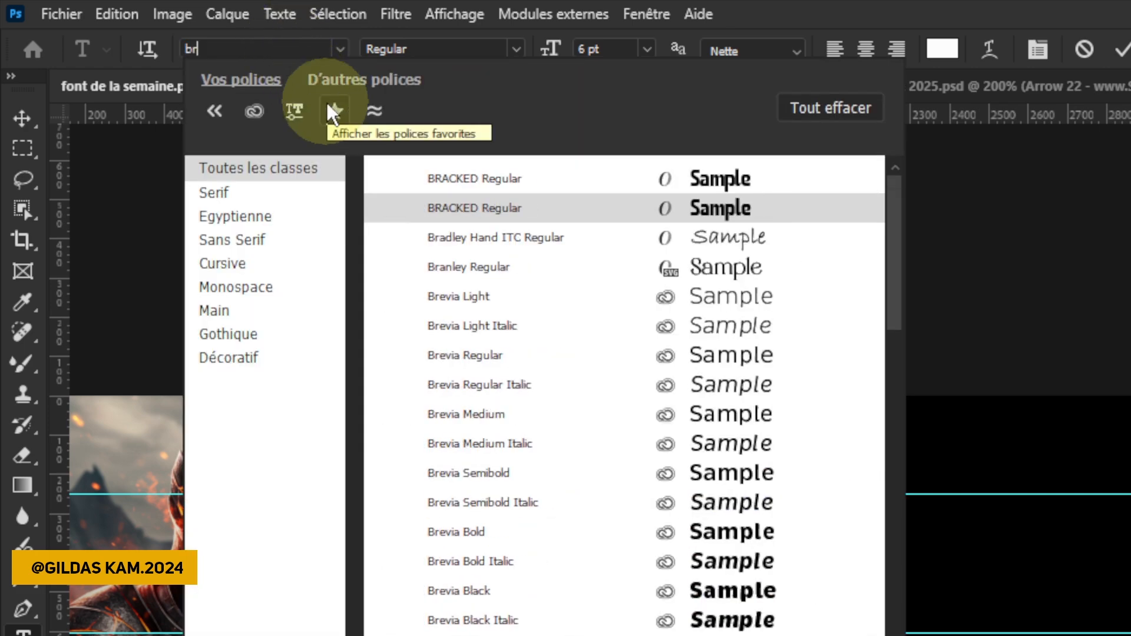
{"action": "type", "text": "d"}
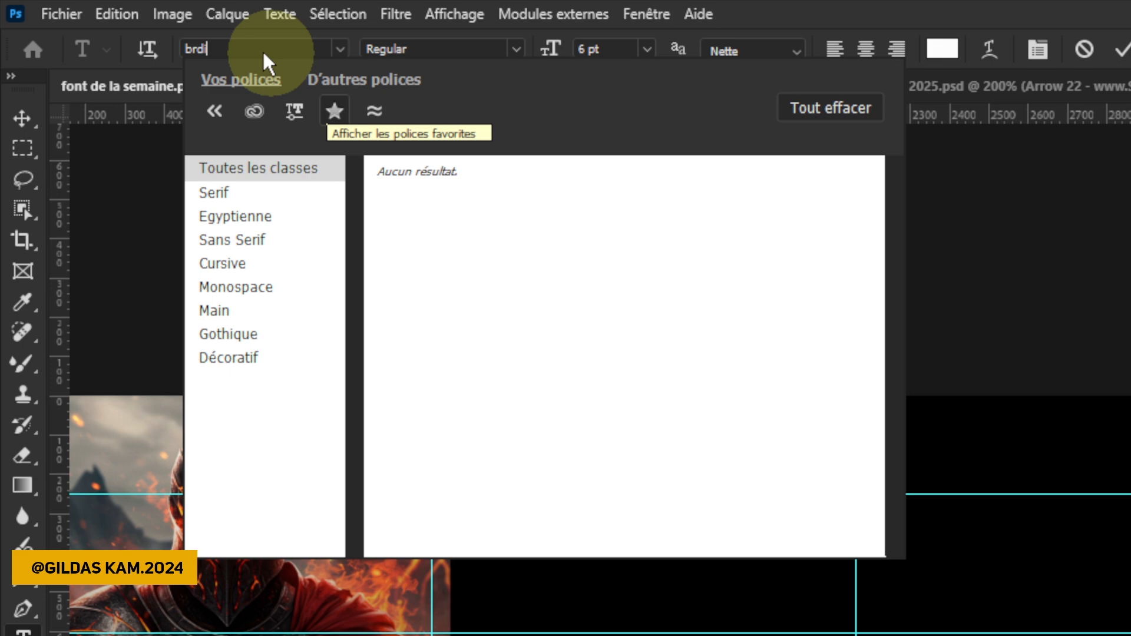
{"action": "left_click", "coordinate": [183, 48]}
{"action": "type", "text": "b"}
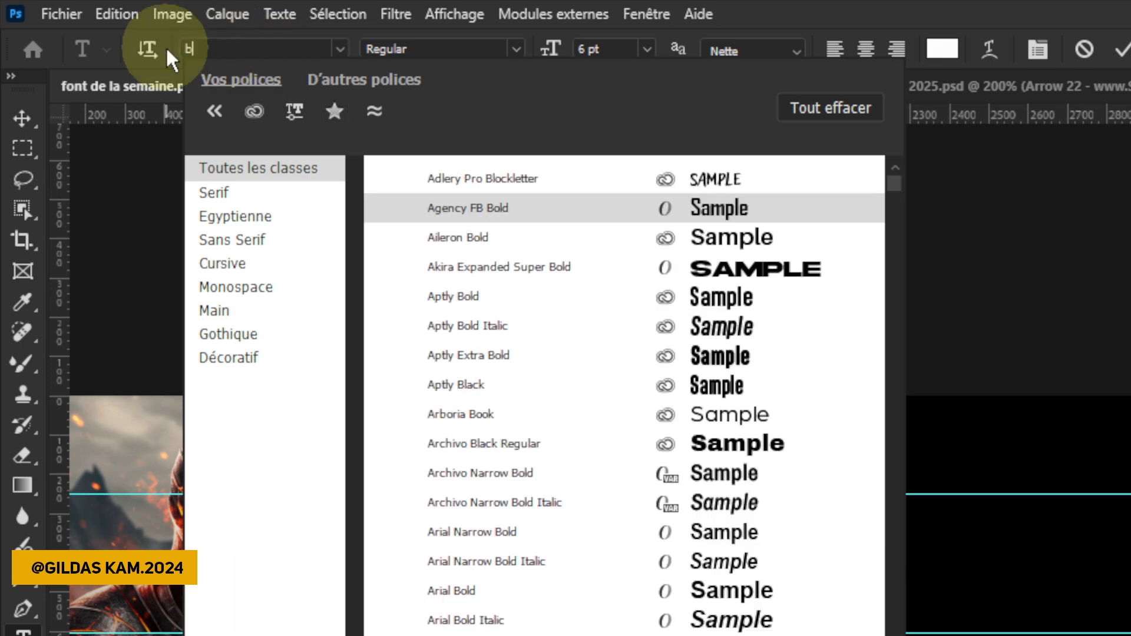
{"action": "type", "text": "rodine"}
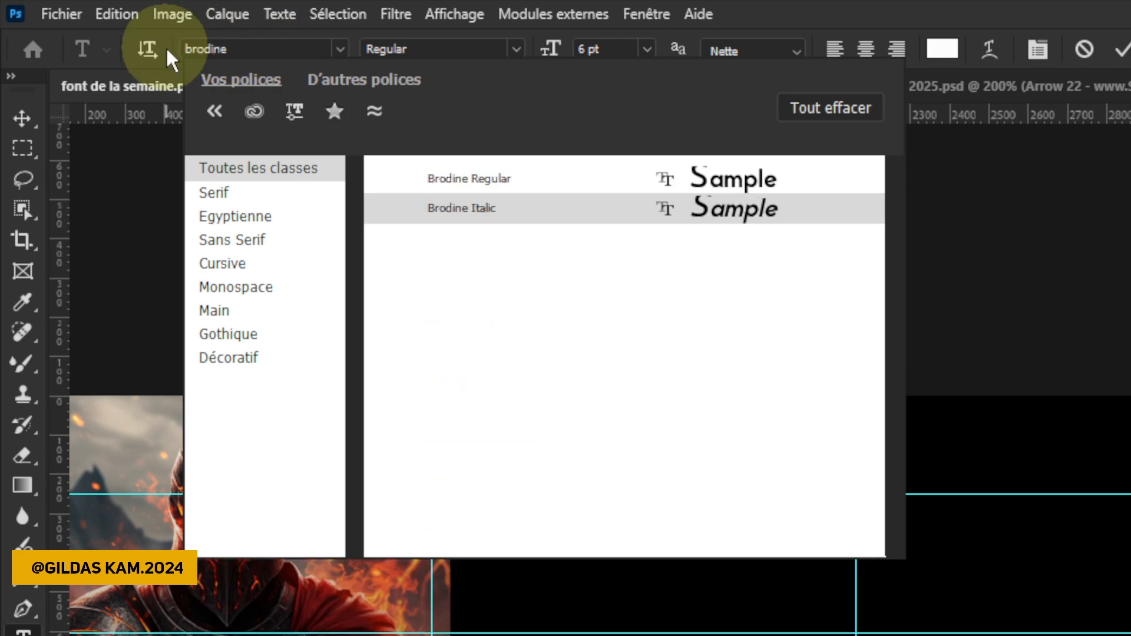
{"action": "left_click", "coordinate": [474, 174]}
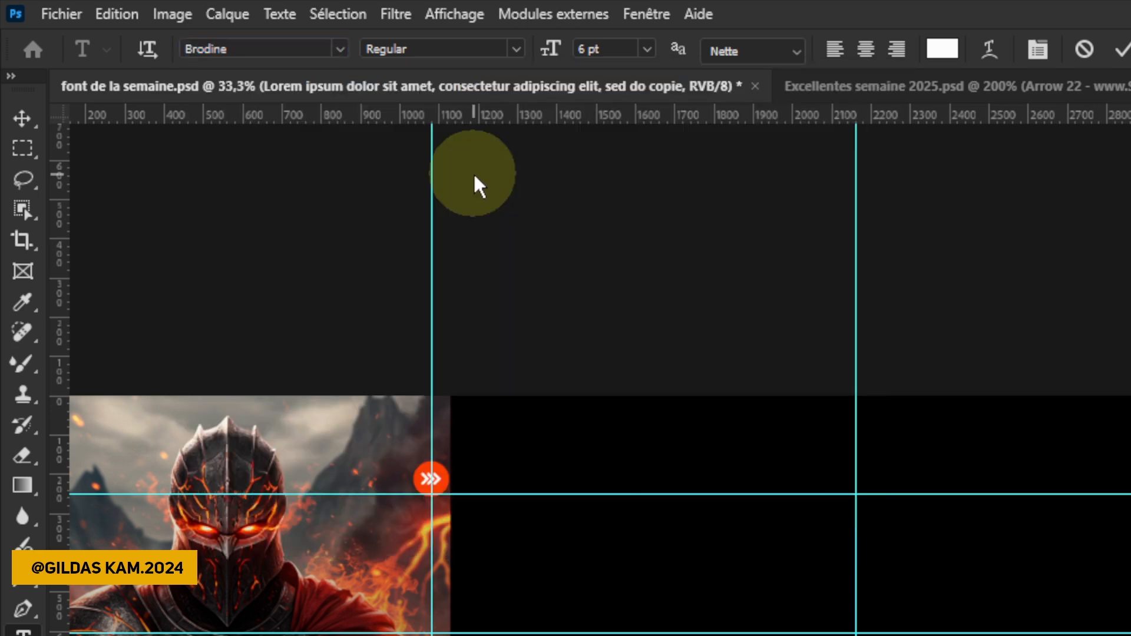
{"action": "left_click", "coordinate": [796, 49]}
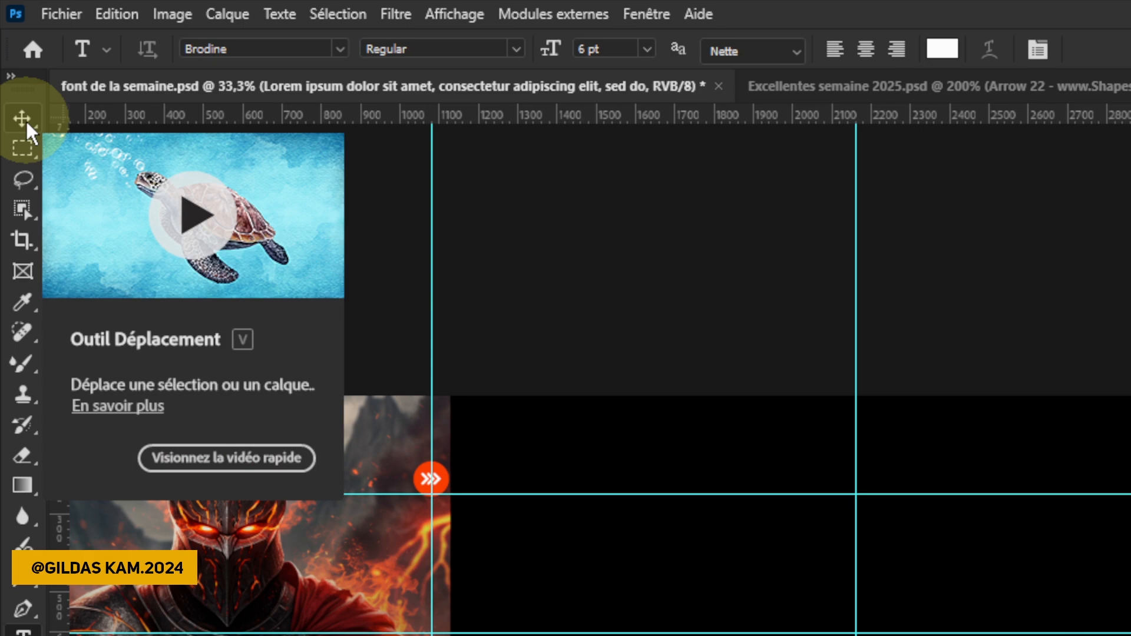
{"action": "left_click", "coordinate": [23, 119]}
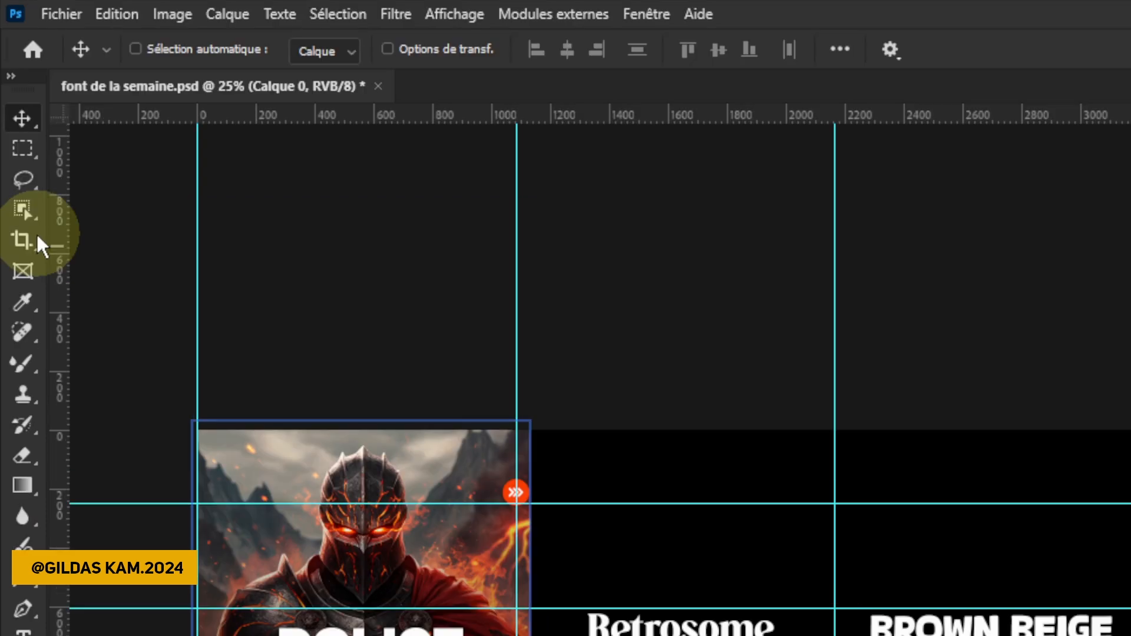
Check the five-panel width in Calculator, and crop outward past the Brodine panel in Photoshop to make the canvas 5400 px wide.
{"action": "left_click", "coordinate": [29, 236]}
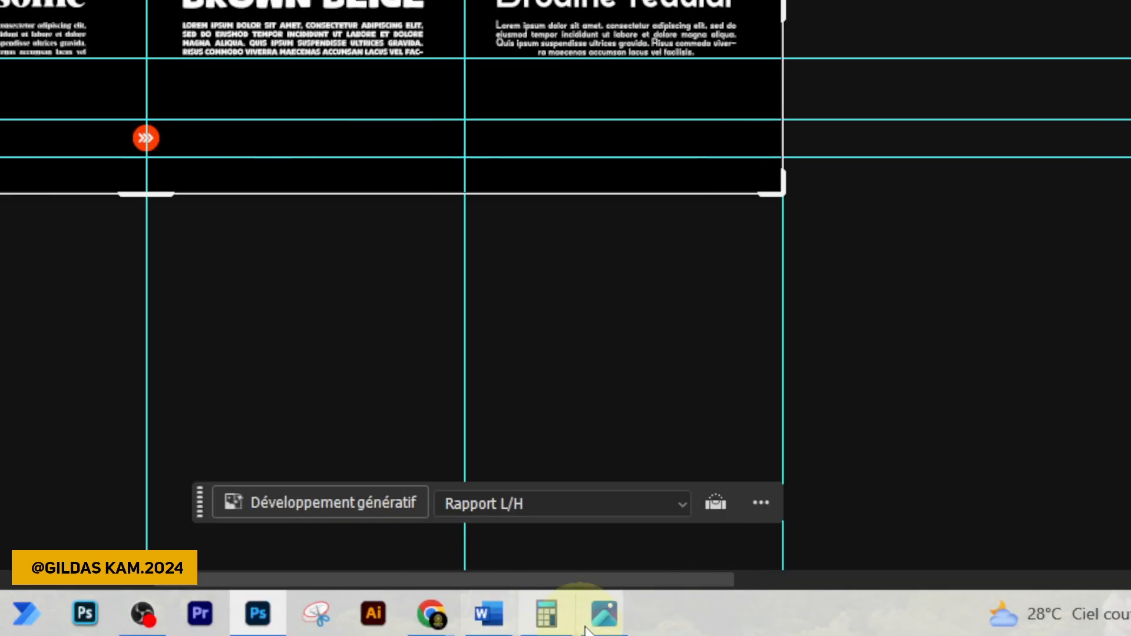
{"action": "left_click", "coordinate": [435, 618]}
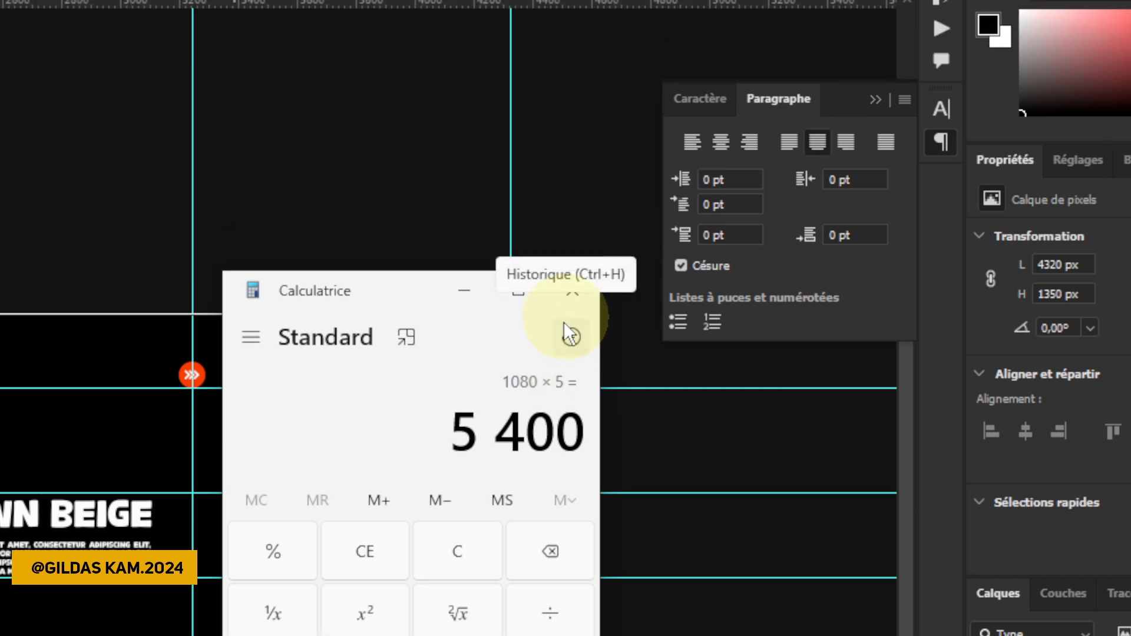
{"action": "left_click", "coordinate": [562, 306]}
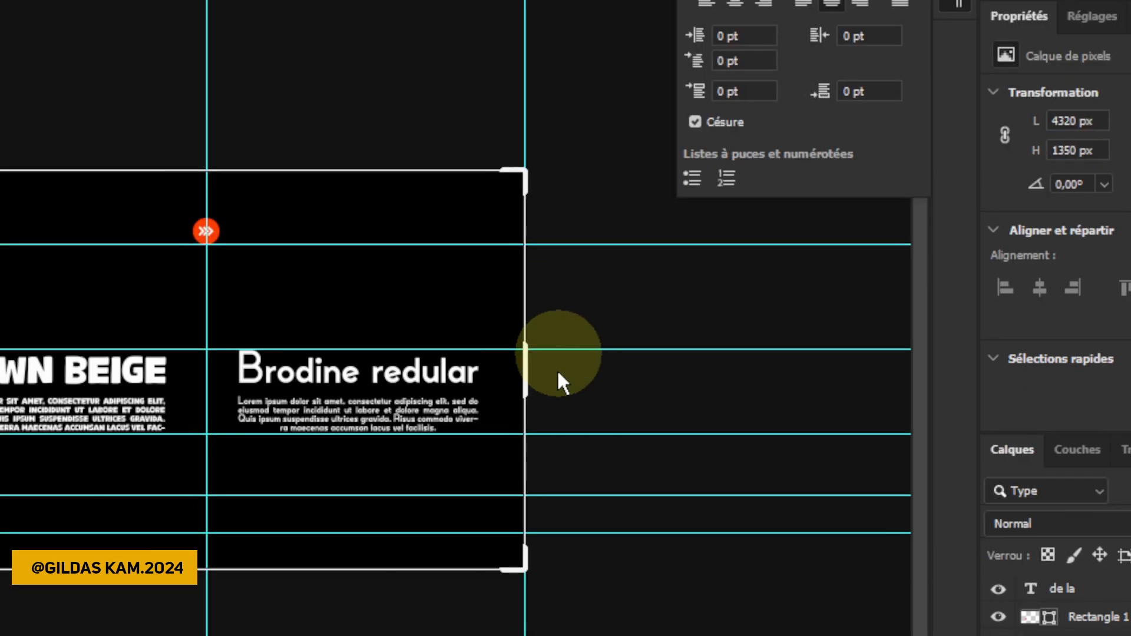
{"action": "mouse_move", "coordinate": [566, 318]}
{"action": "left_mouse_down"}
{"action": "mouse_move", "coordinate": [676, 327]}
{"action": "mouse_move", "coordinate": [571, 320]}
{"action": "left_mouse_up"}
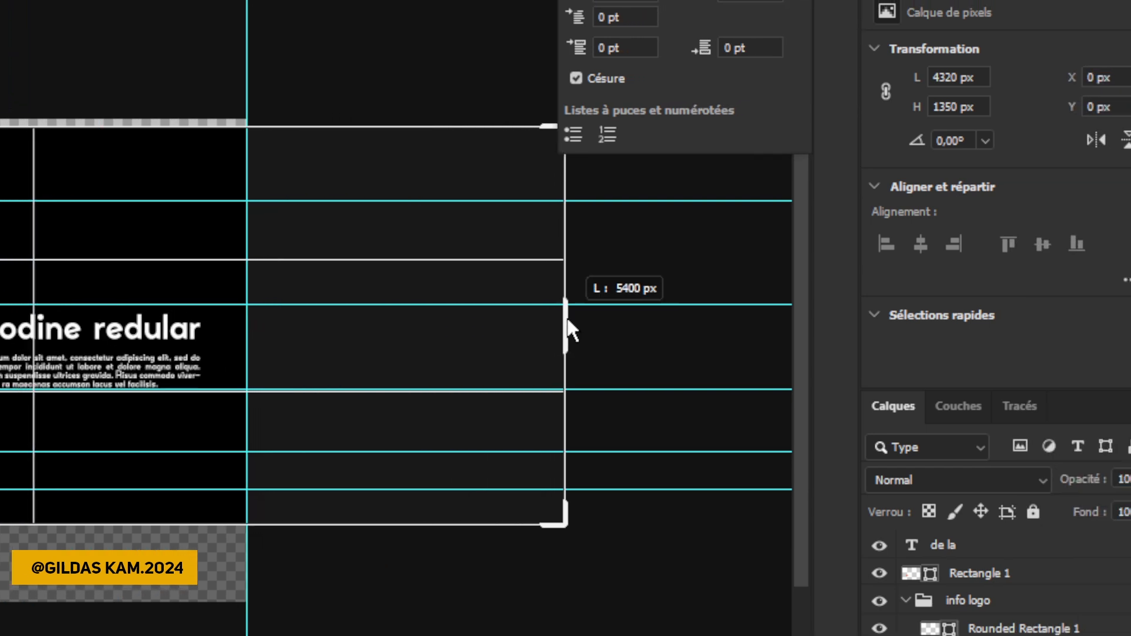
{"action": "left_click", "coordinate": [567, 320]}
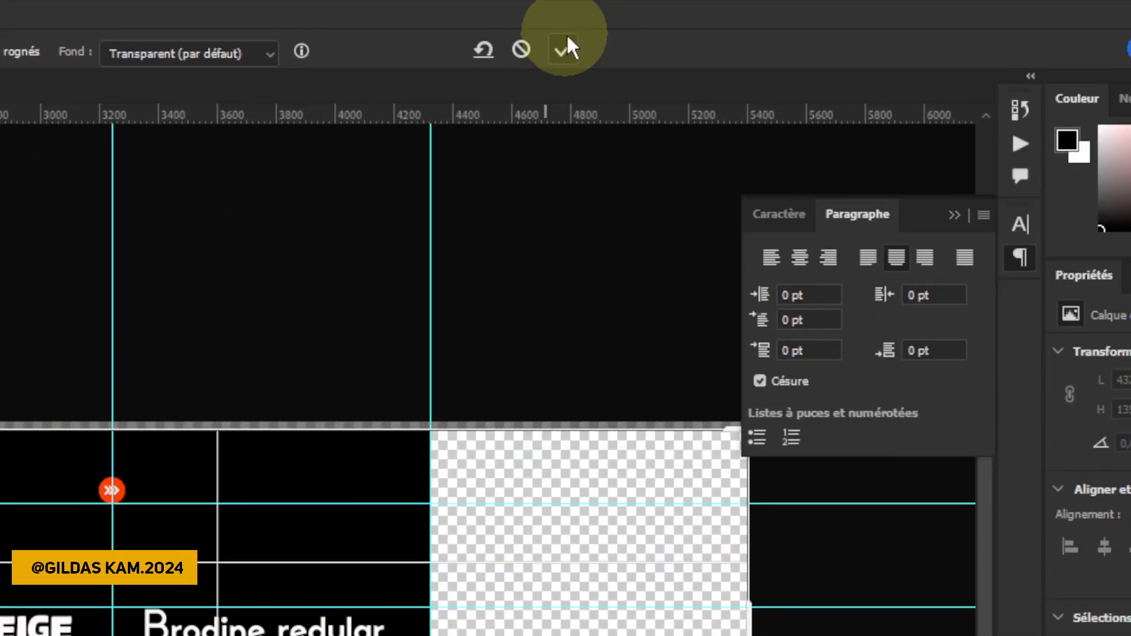
{"action": "left_click", "coordinate": [566, 35]}
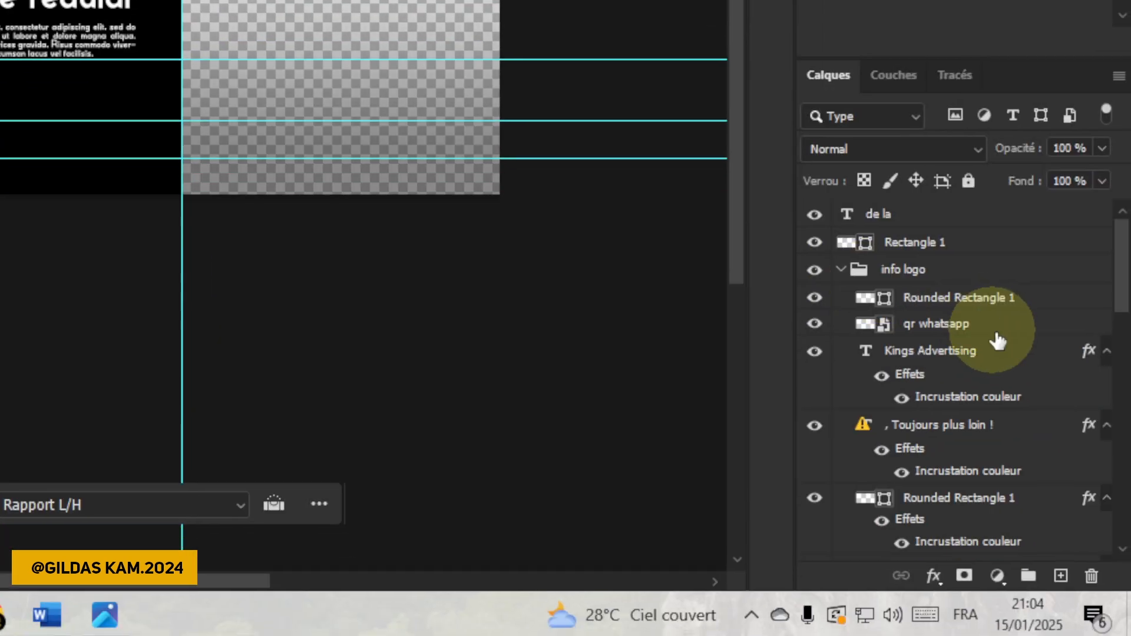
Stretch the black background layer Calque 0 to 5400 px wide so it fills the new empty panel, and commit the transformation.
{"action": "scroll", "coordinate": [1010, 339], "scroll_direction": "down", "scroll_amount": 2}
{"action": "scroll", "coordinate": [1012, 345], "scroll_direction": "down", "scroll_amount": 10}
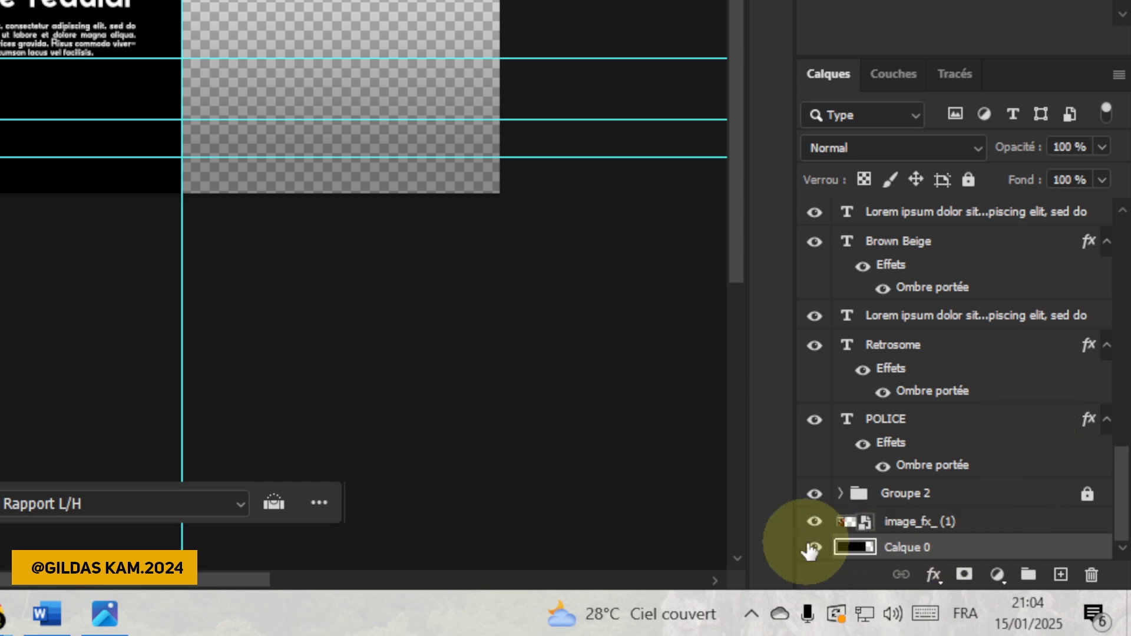
{"action": "key", "text": "ctrl+t"}
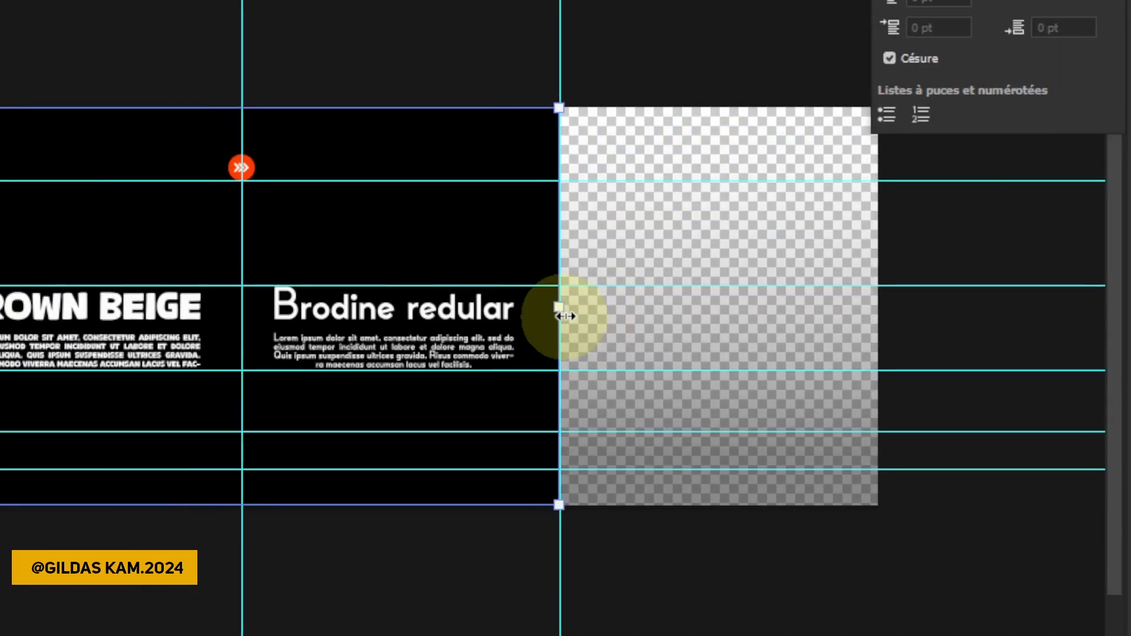
{"action": "left_click_drag", "start_coordinate": [564, 317], "coordinate": [580, 318]}
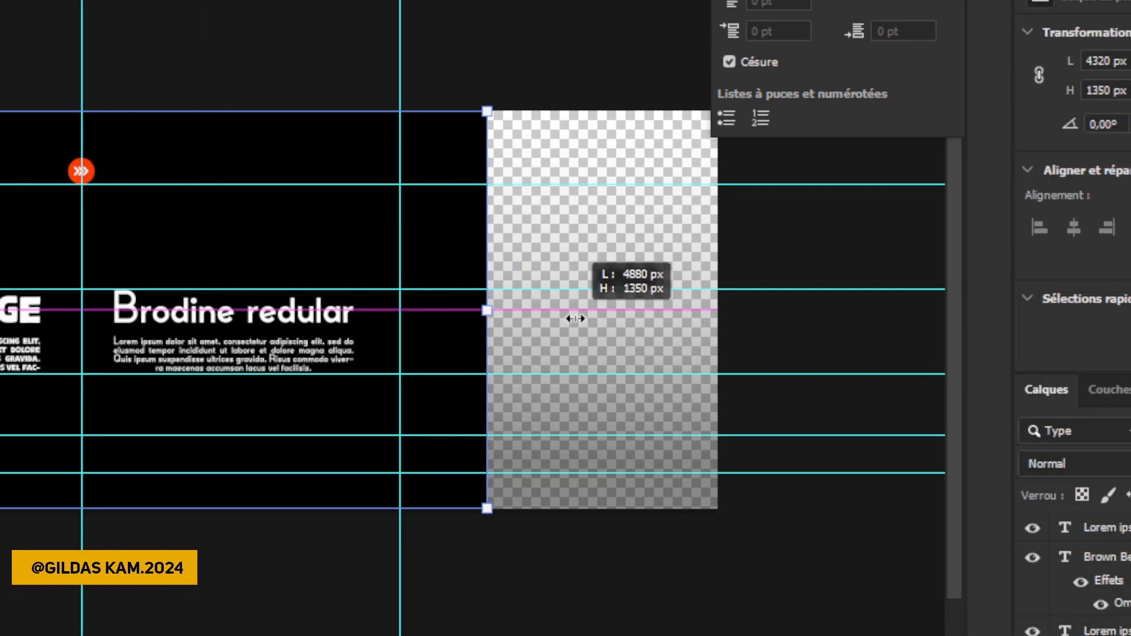
{"action": "mouse_move", "coordinate": [575, 318]}
{"action": "left_mouse_down"}
{"action": "mouse_move", "coordinate": [696, 318]}
{"action": "mouse_move", "coordinate": [575, 318]}
{"action": "mouse_move", "coordinate": [591, 319]}
{"action": "left_mouse_up"}
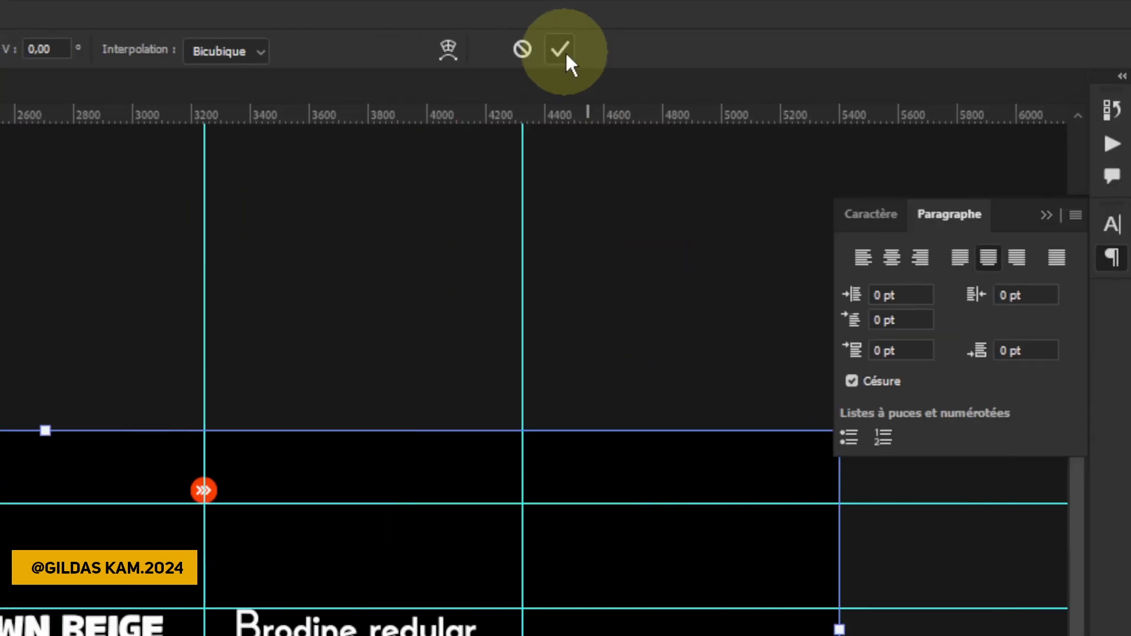
{"action": "left_click", "coordinate": [543, 51]}
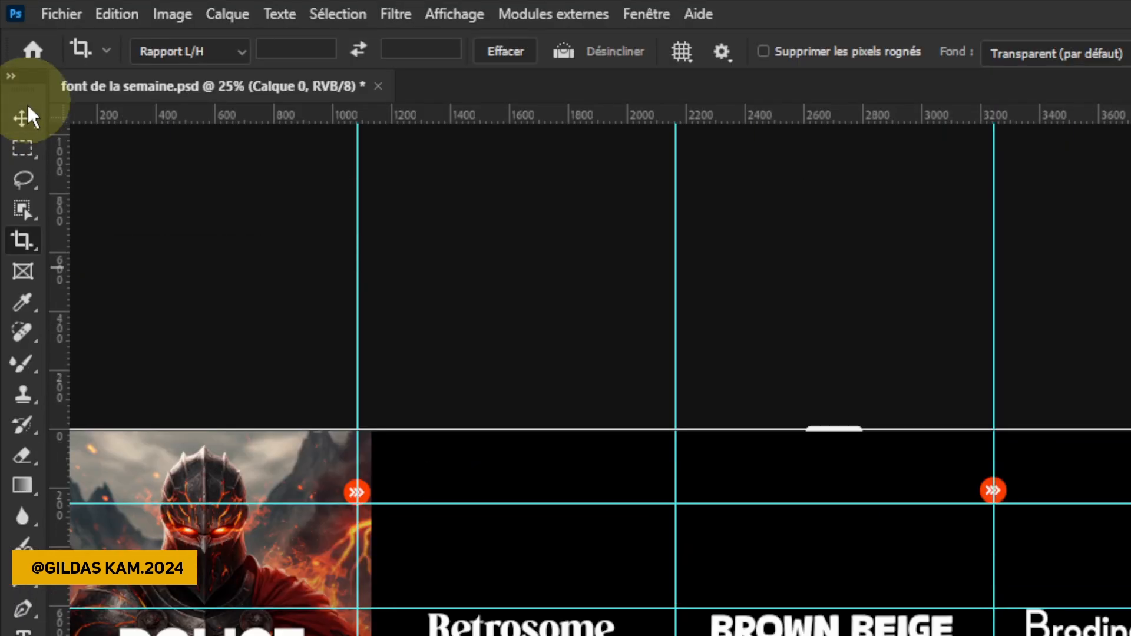
{"action": "left_click", "coordinate": [28, 112]}
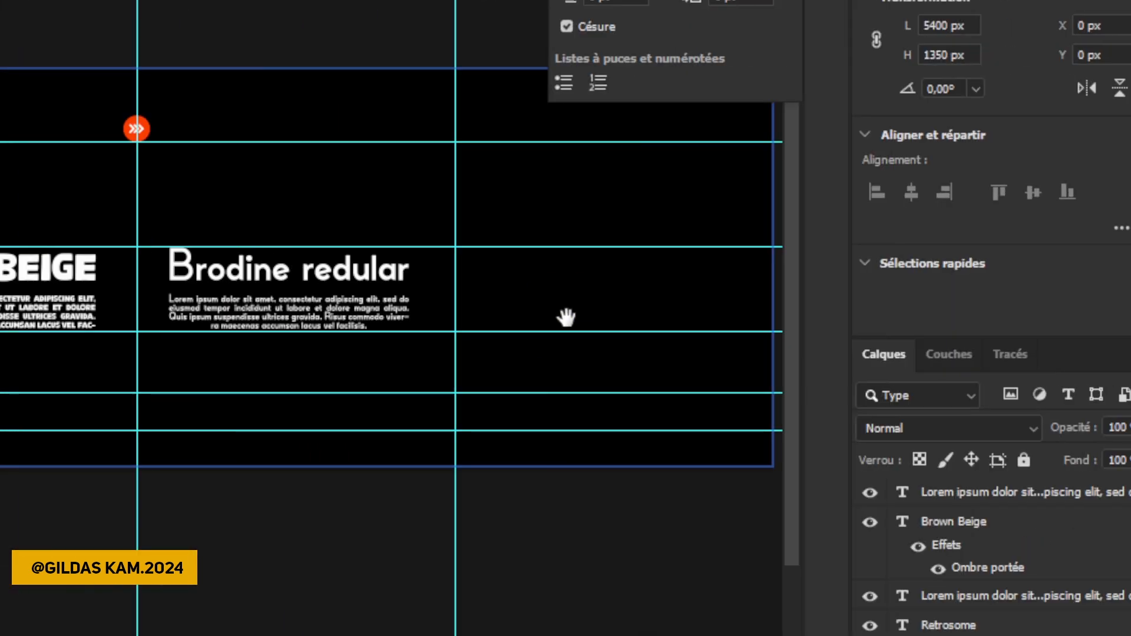
Lock all attributes of the black background layer Calque 0.
{"action": "left_click_drag", "start_coordinate": [436, 347], "coordinate": [275, 329]}
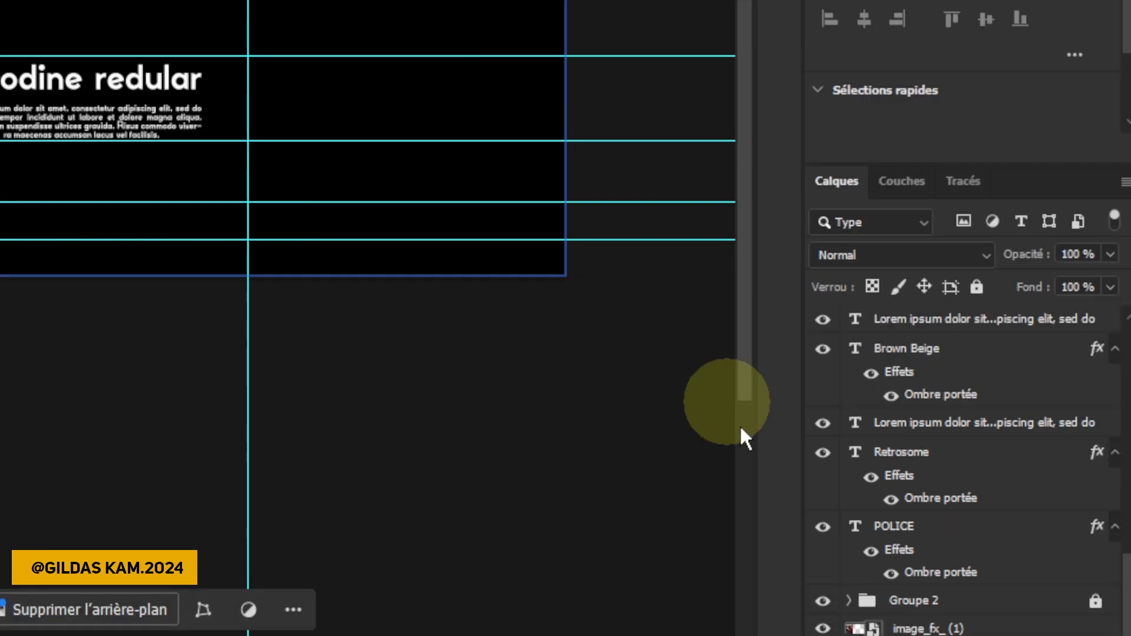
{"action": "left_click", "coordinate": [992, 399]}
{"action": "left_click", "coordinate": [968, 423]}
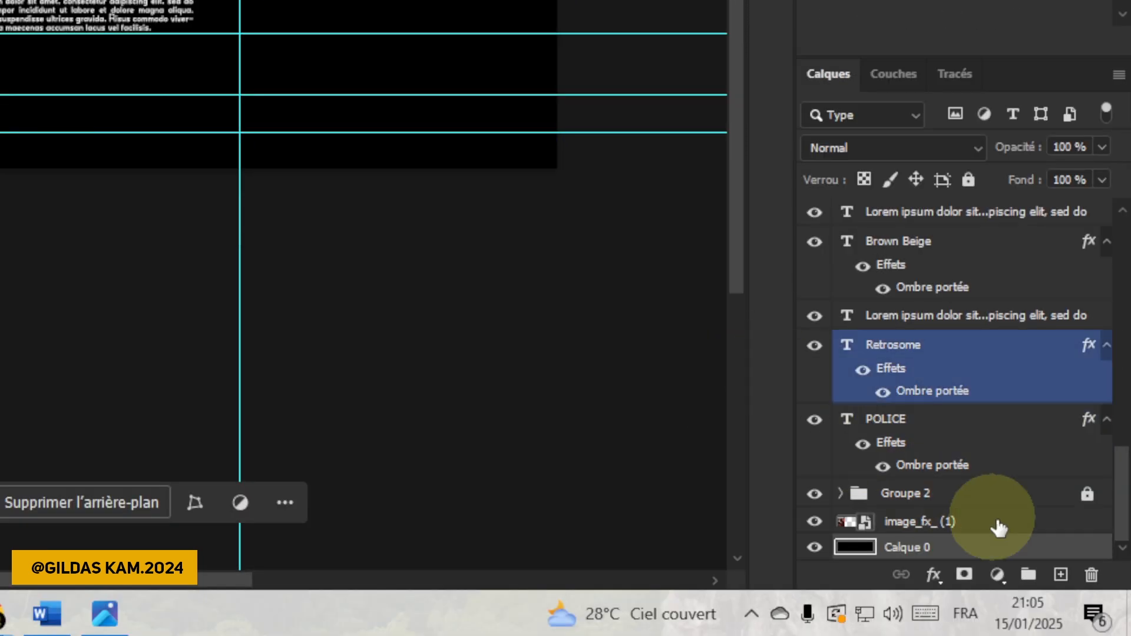
{"action": "left_click", "coordinate": [939, 548]}
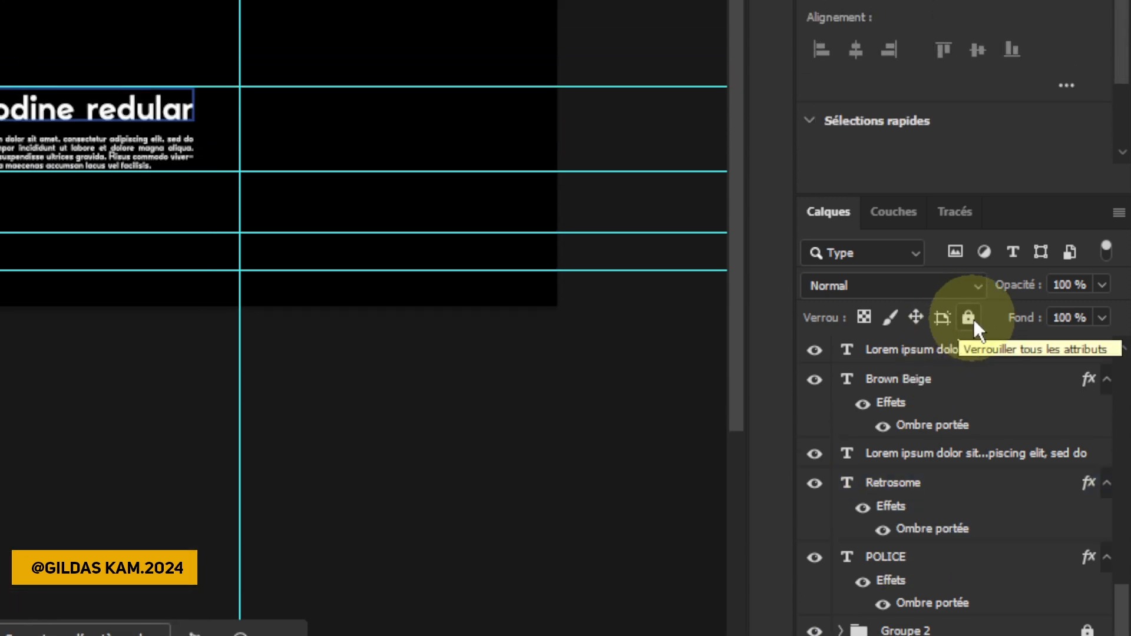
{"action": "left_click", "coordinate": [969, 180]}
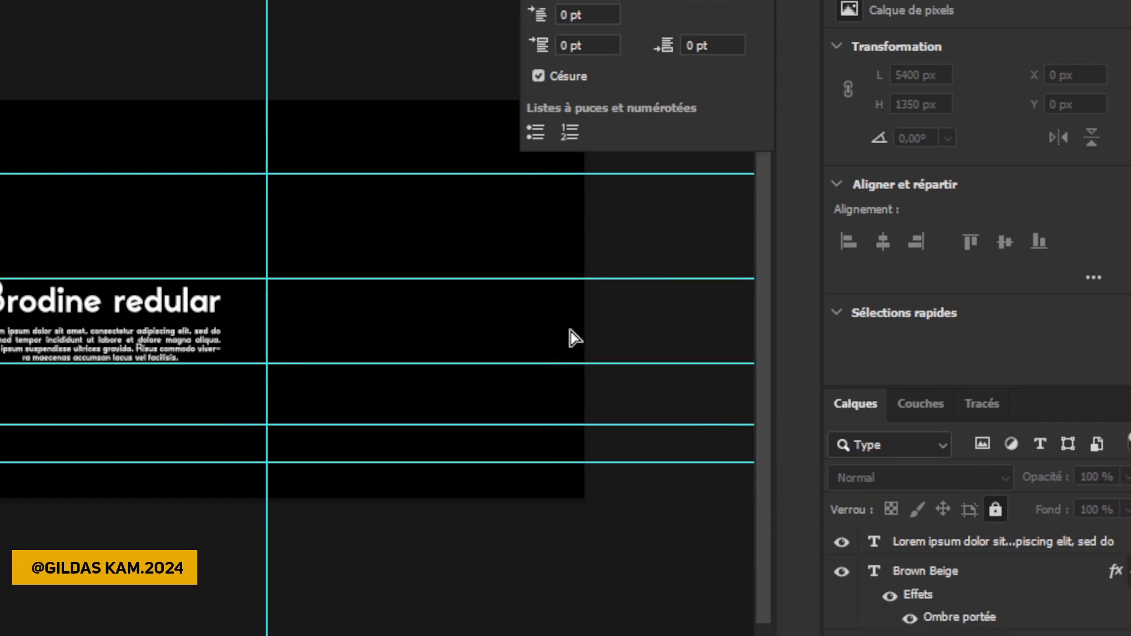
{"action": "left_click_drag", "start_coordinate": [566, 318], "coordinate": [944, 475]}
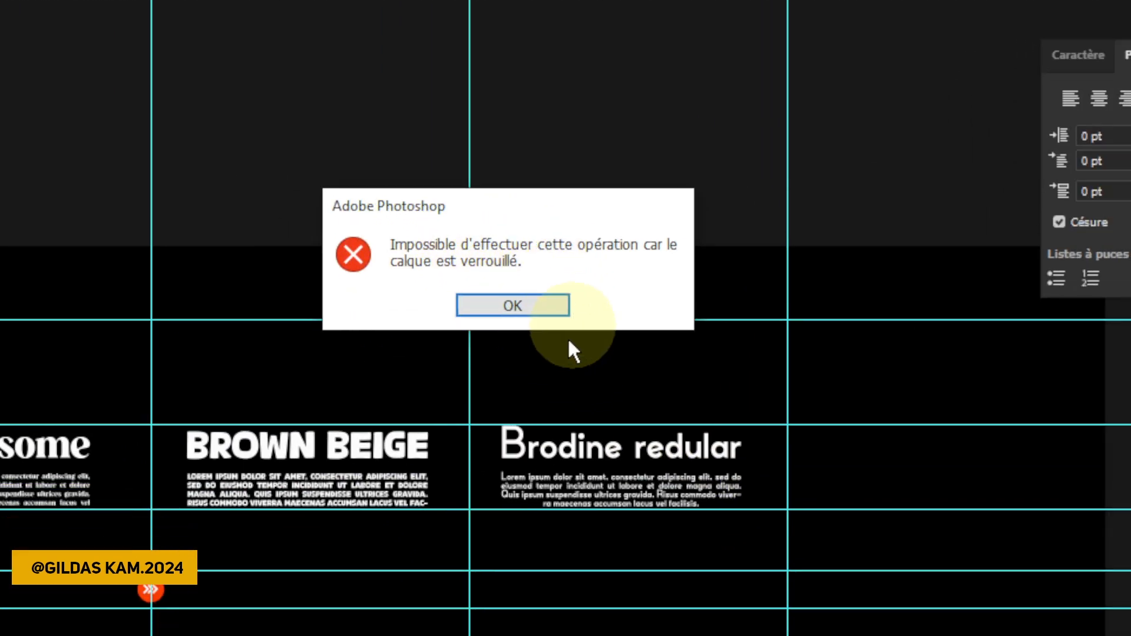
{"action": "left_click", "coordinate": [548, 309]}
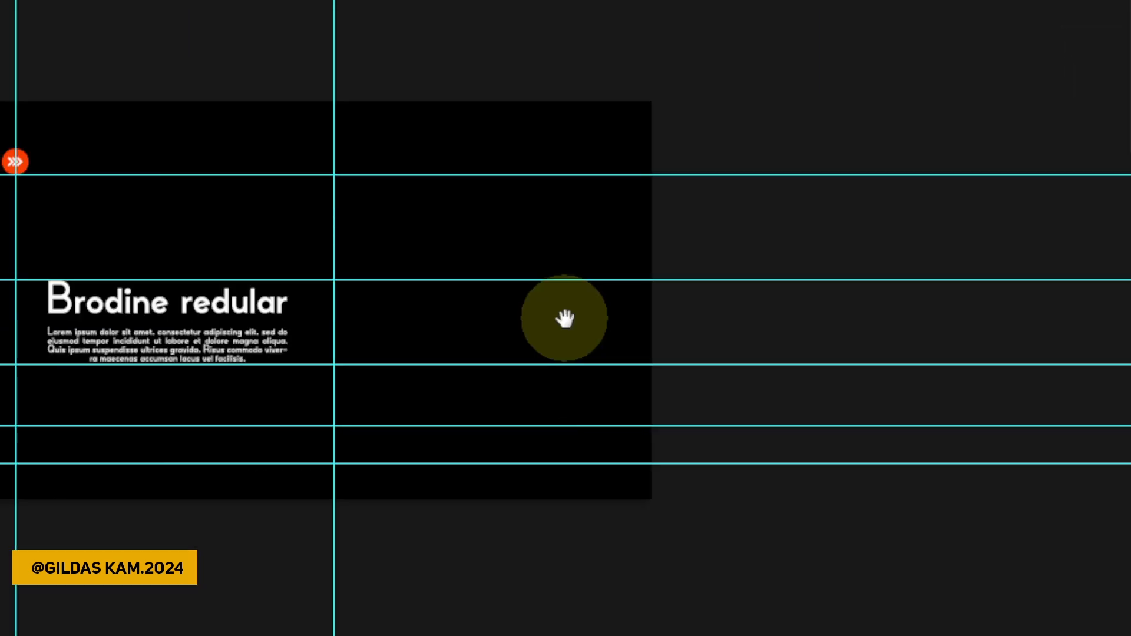
Duplicate the POLICE title from the cover into the empty fifth panel, level with the original.
{"action": "left_click", "coordinate": [566, 319]}
{"action": "left_click_drag", "start_coordinate": [565, 319], "coordinate": [954, 330]}
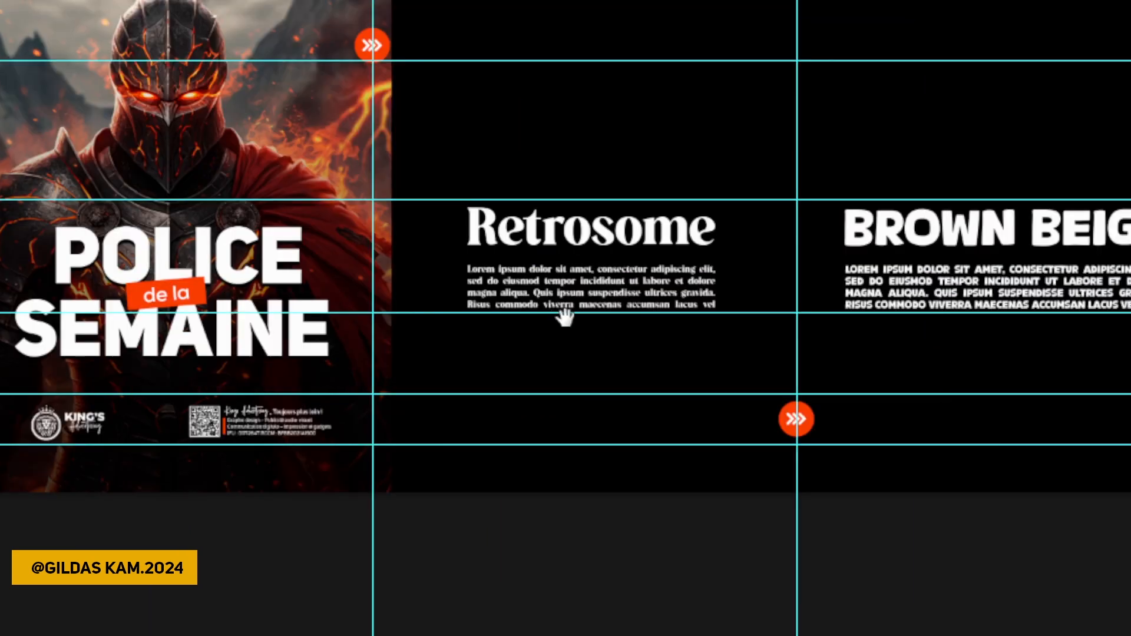
{"action": "left_click", "coordinate": [234, 280]}
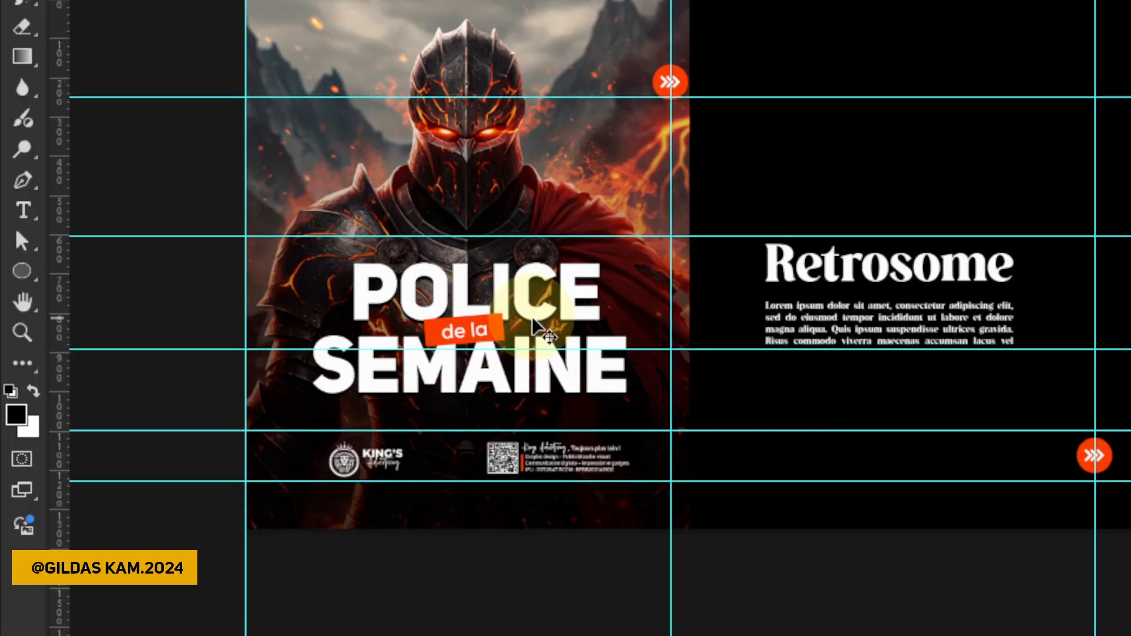
{"action": "left_click_drag", "start_coordinate": [532, 316], "coordinate": [455, 320]}
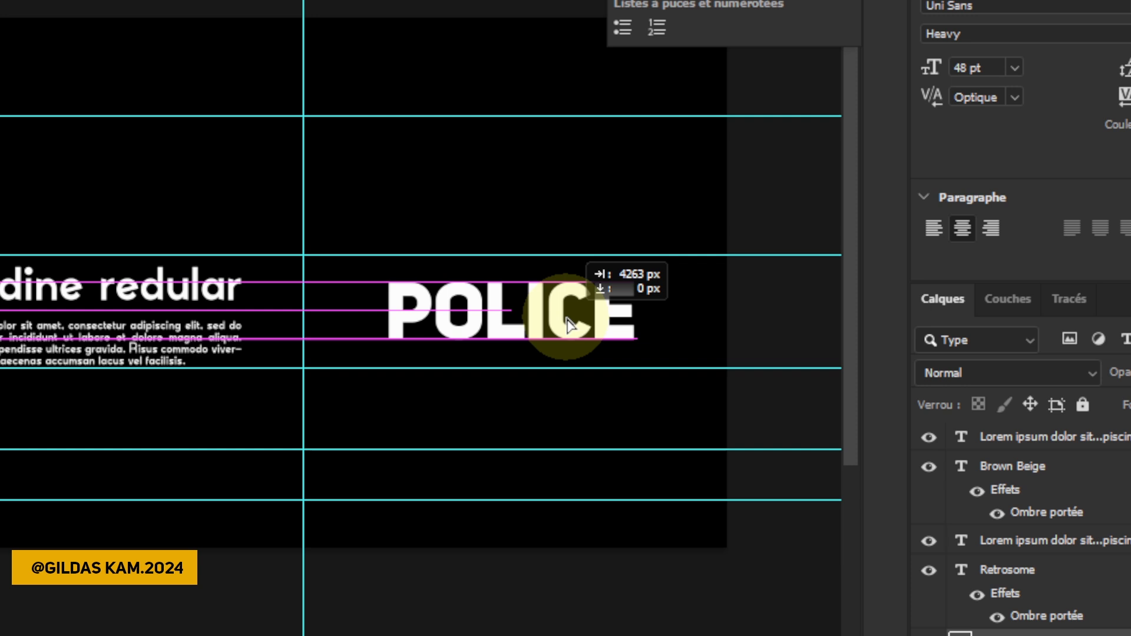
{"action": "left_click_drag", "start_coordinate": [567, 322], "coordinate": [554, 347]}
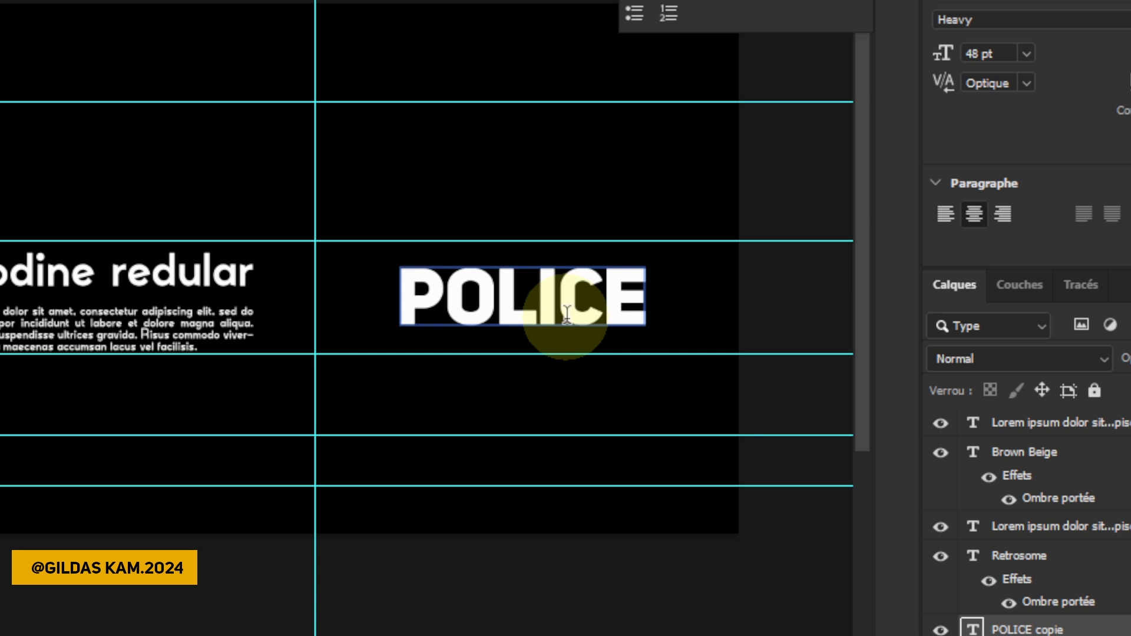
Replace the duplicated POLICE title in the fifth panel with the text "Abonnes -toi !".
{"action": "key", "text": "v"}
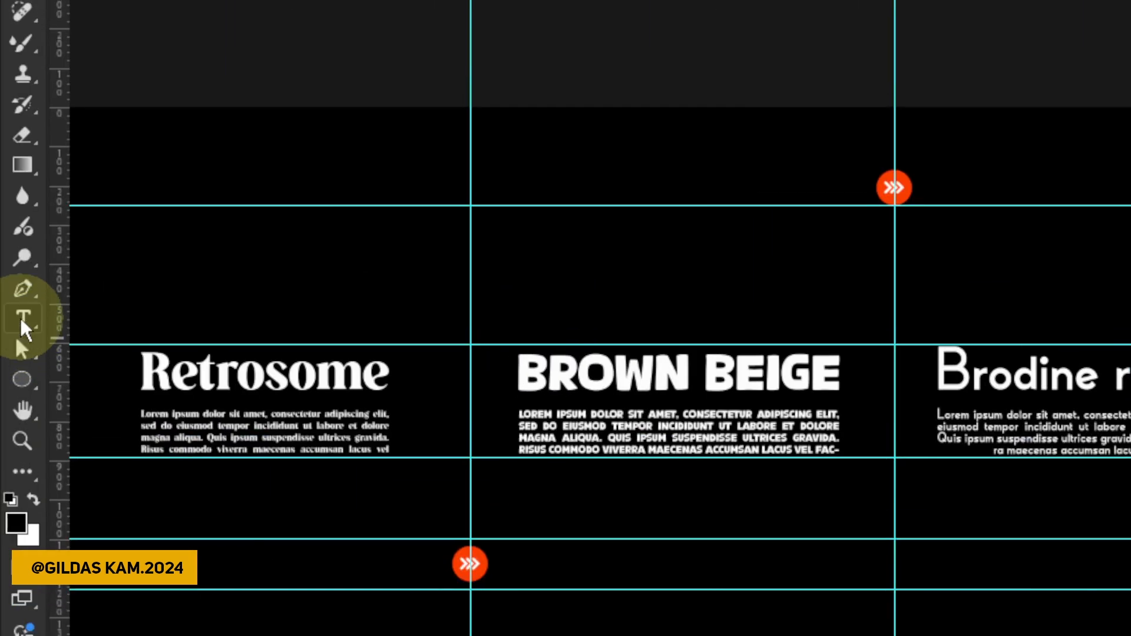
{"action": "left_click", "coordinate": [21, 317]}
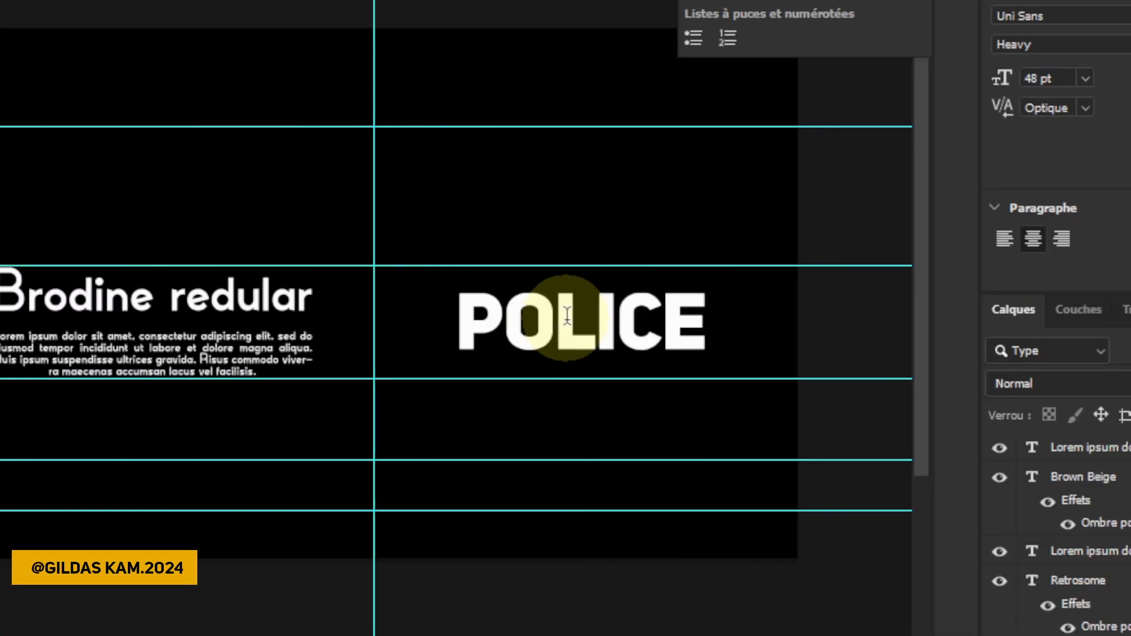
{"action": "left_click", "coordinate": [1095, 352]}
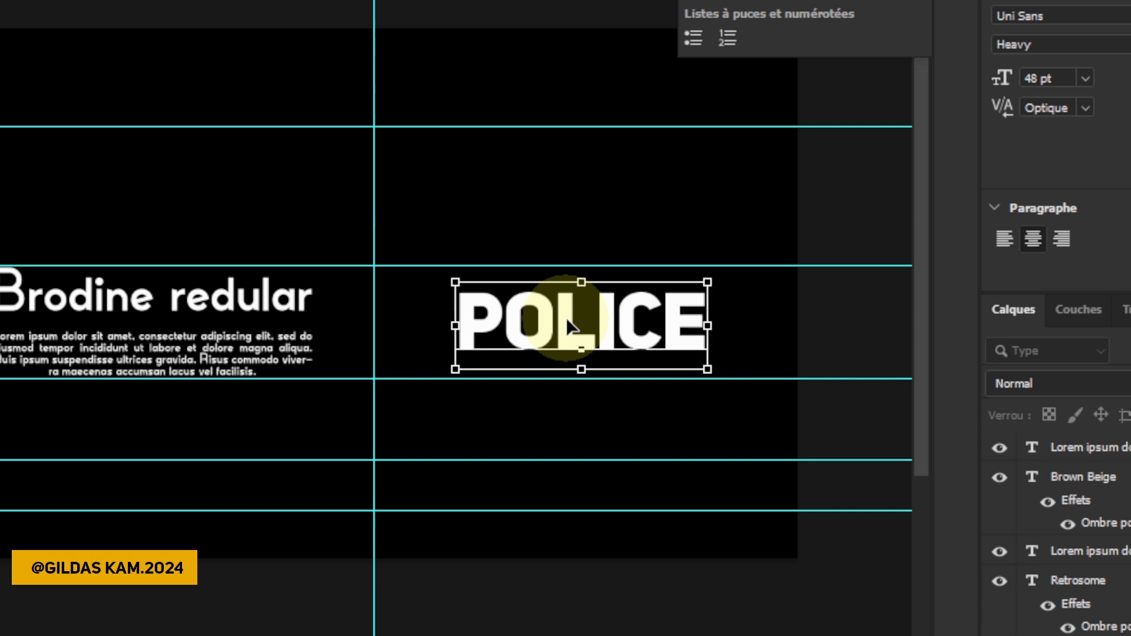
{"action": "key", "text": "ctrl+a"}
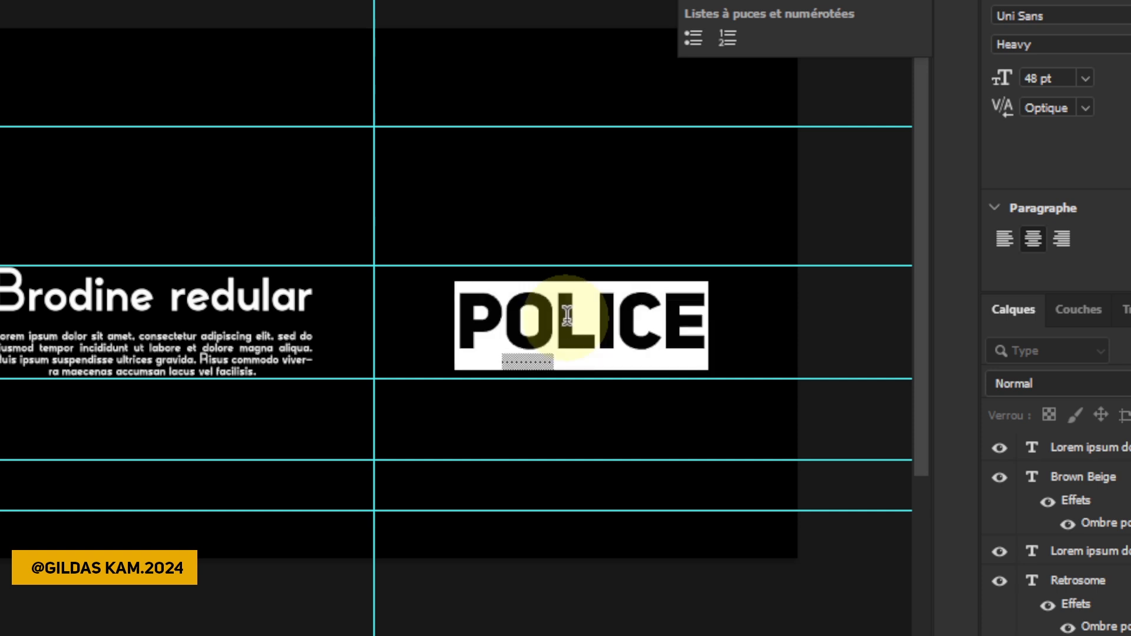
{"action": "key", "text": "ctrl+h"}
{"action": "type", "text": "A"}
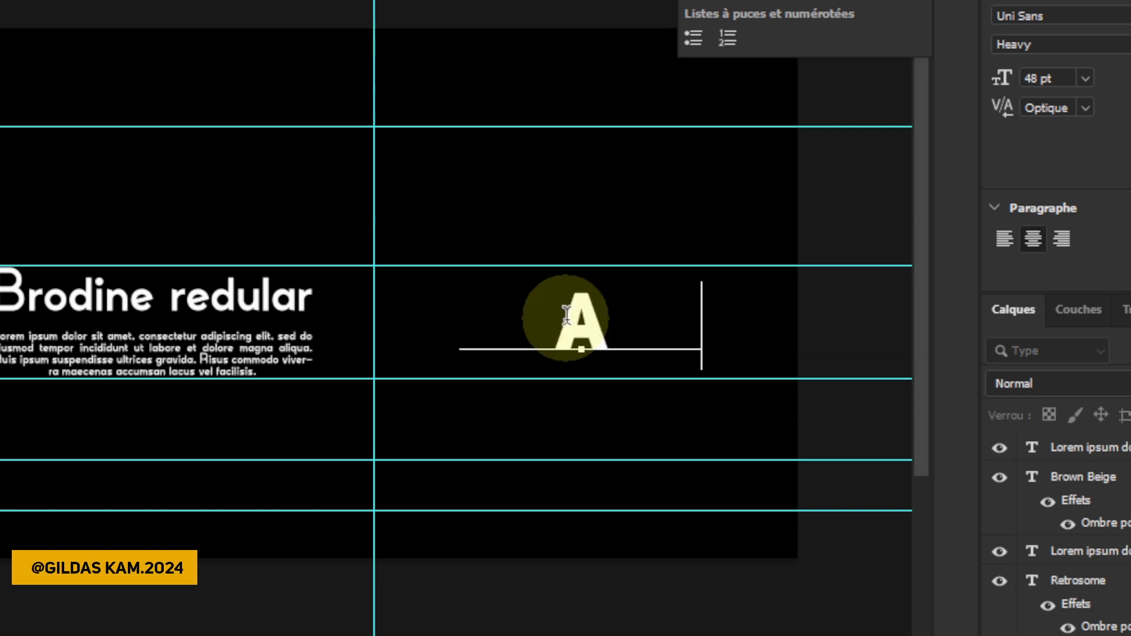
{"action": "type", "text": "bonnes "}
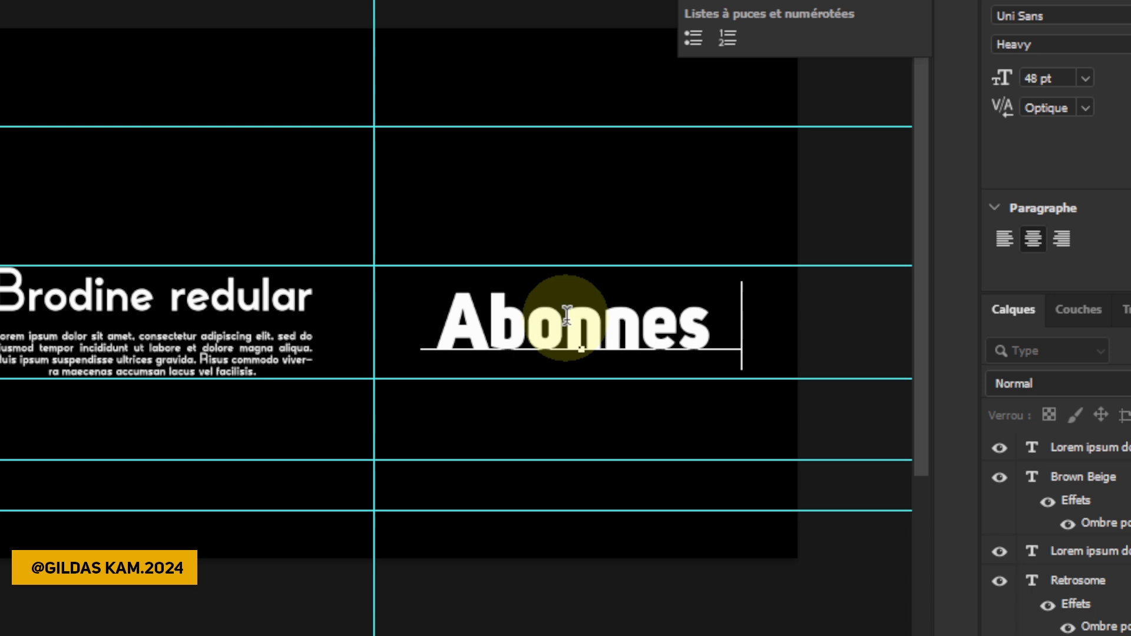
{"action": "type", "text": "-t "}
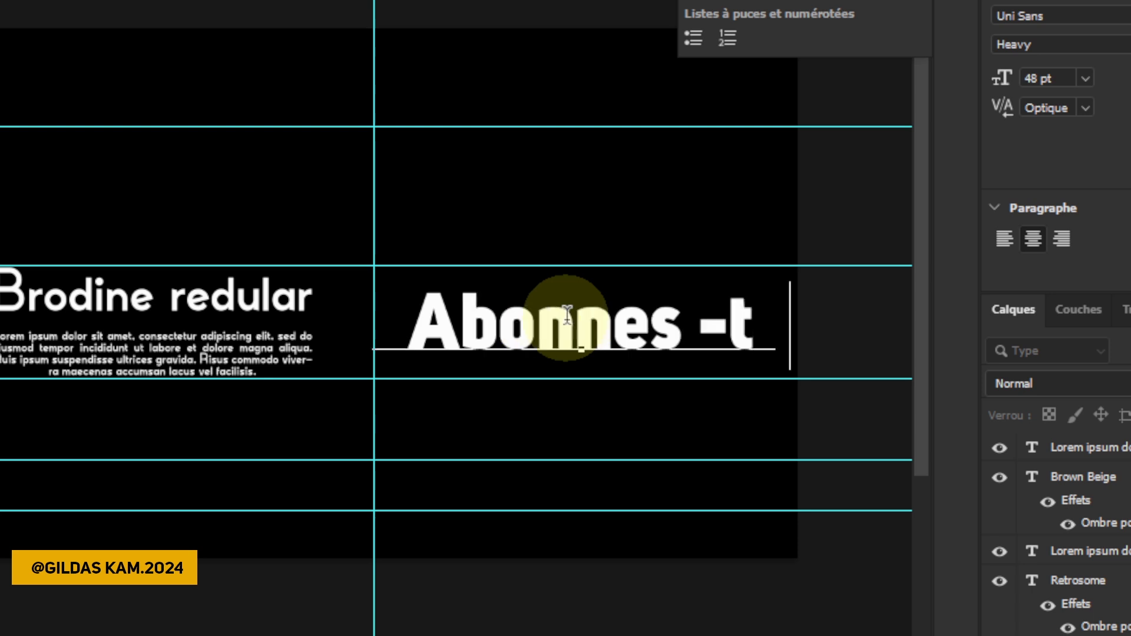
{"action": "type", "text": "oi !"}
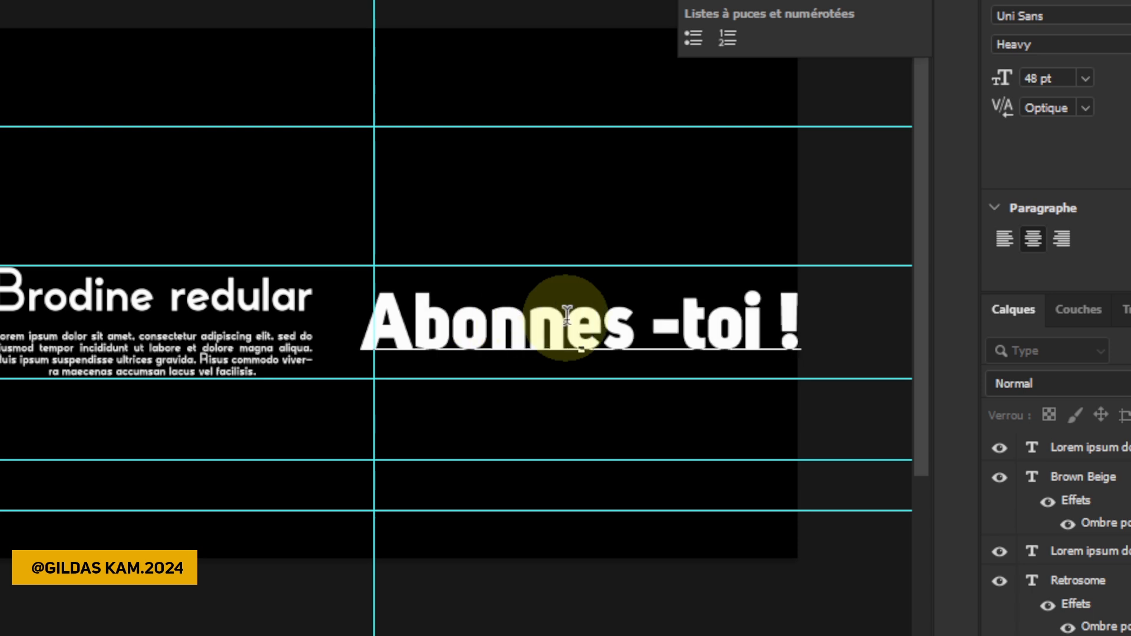
Set the whole "Abonnes -toi !" title to 24 pt and commit the text edit.
{"action": "key", "text": "ctrl+a"}
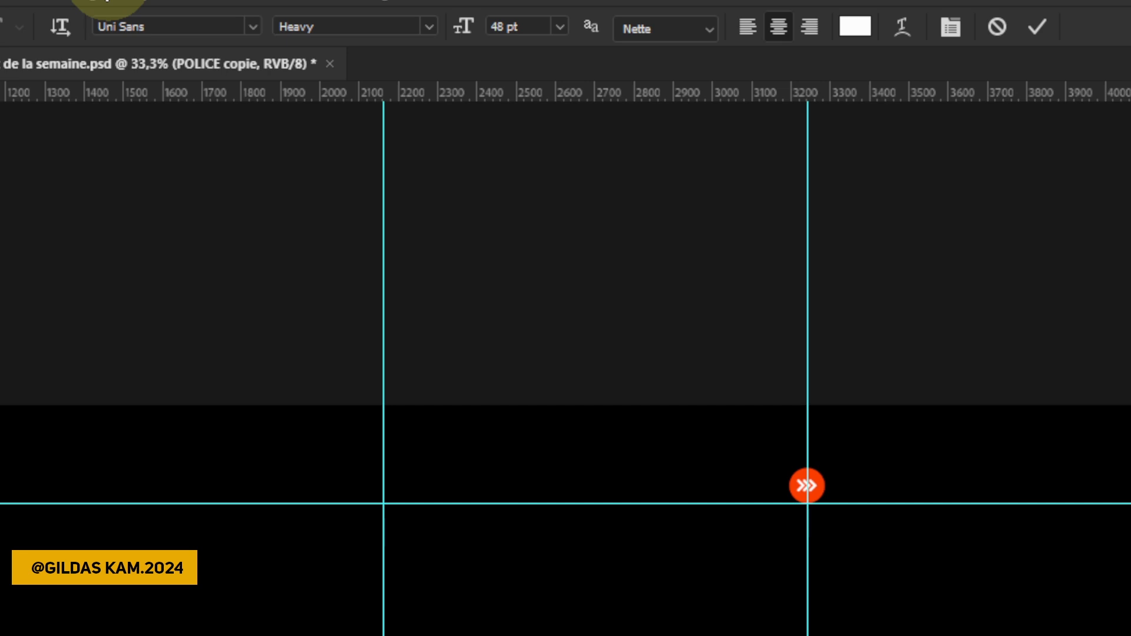
{"action": "left_click", "coordinate": [568, 48]}
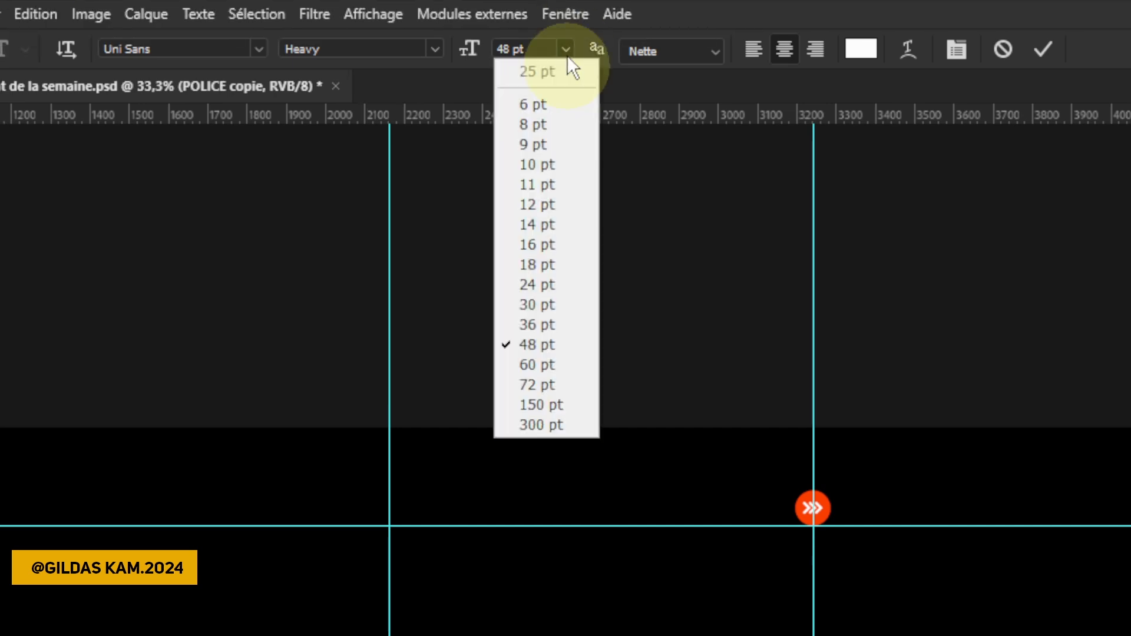
{"action": "left_click", "coordinate": [566, 278]}
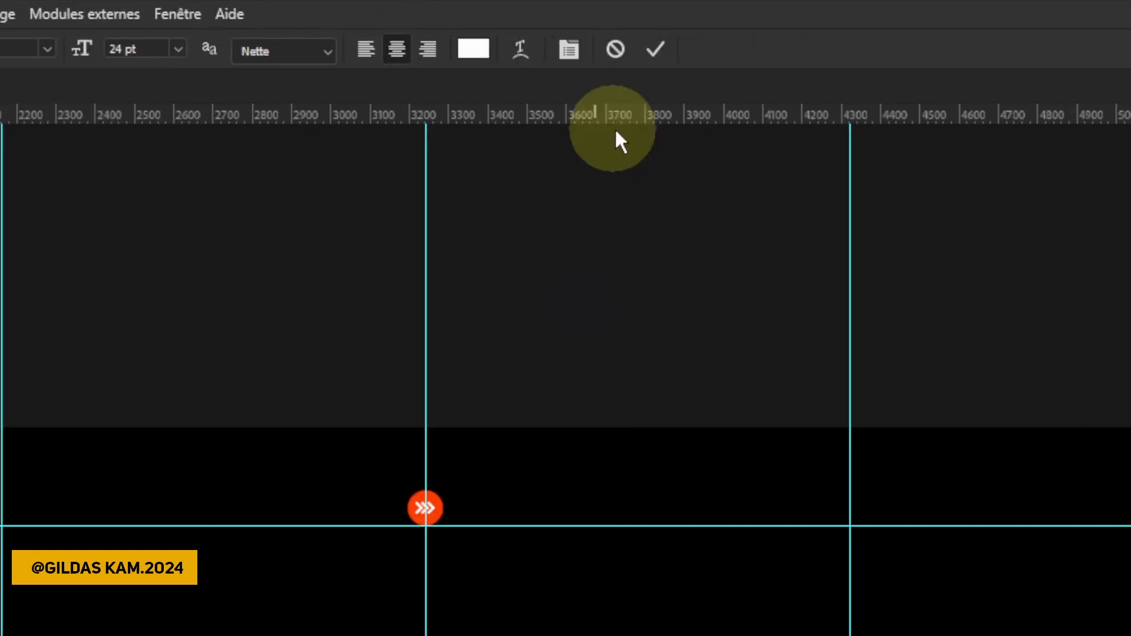
{"action": "left_click", "coordinate": [594, 50]}
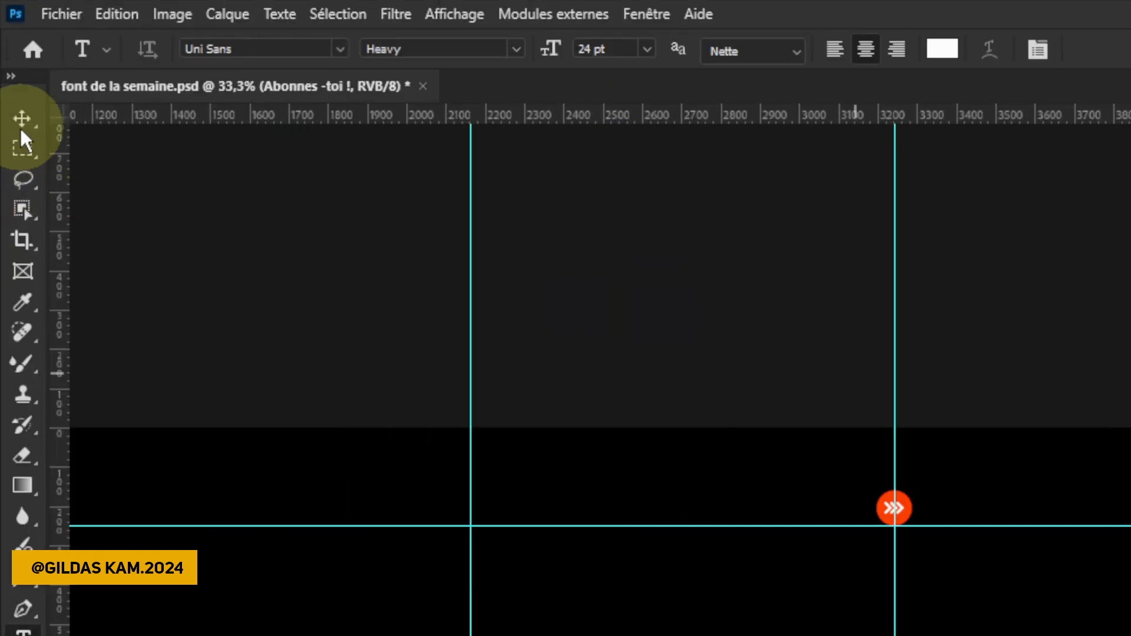
Move the "Abonnes -toi !" title up onto the horizontal guide above it and scale it up to about 28.6 pt, committing the transformation.
{"action": "left_click", "coordinate": [22, 130]}
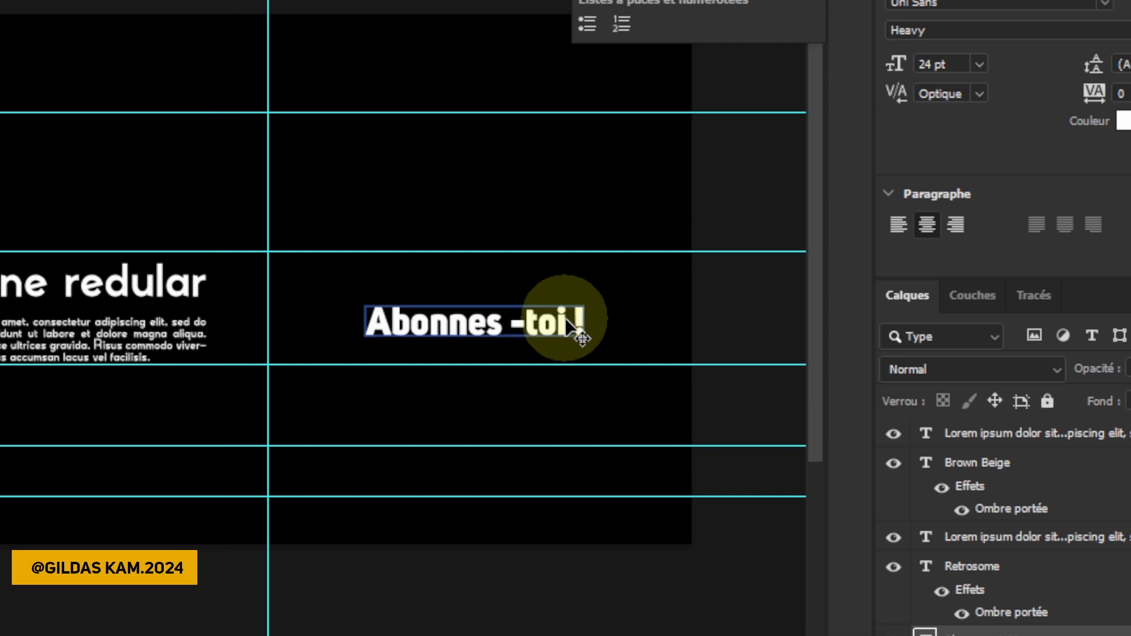
{"action": "left_click_drag", "start_coordinate": [566, 323], "coordinate": [565, 259]}
{"action": "left_click_drag", "start_coordinate": [569, 325], "coordinate": [570, 324]}
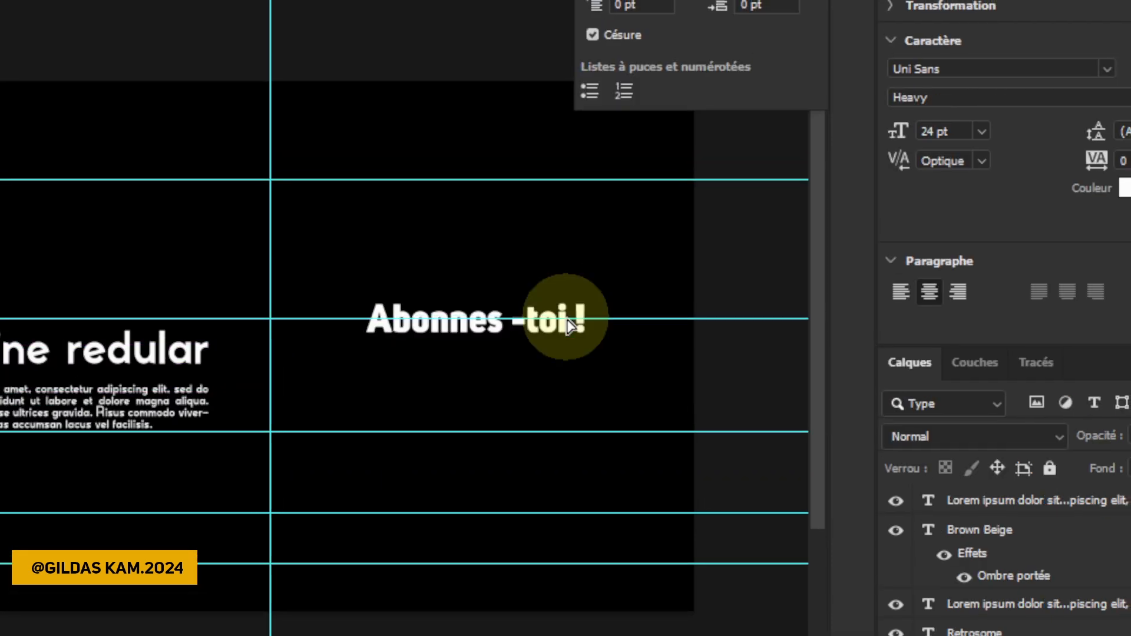
{"action": "key", "text": "ctrl+t"}
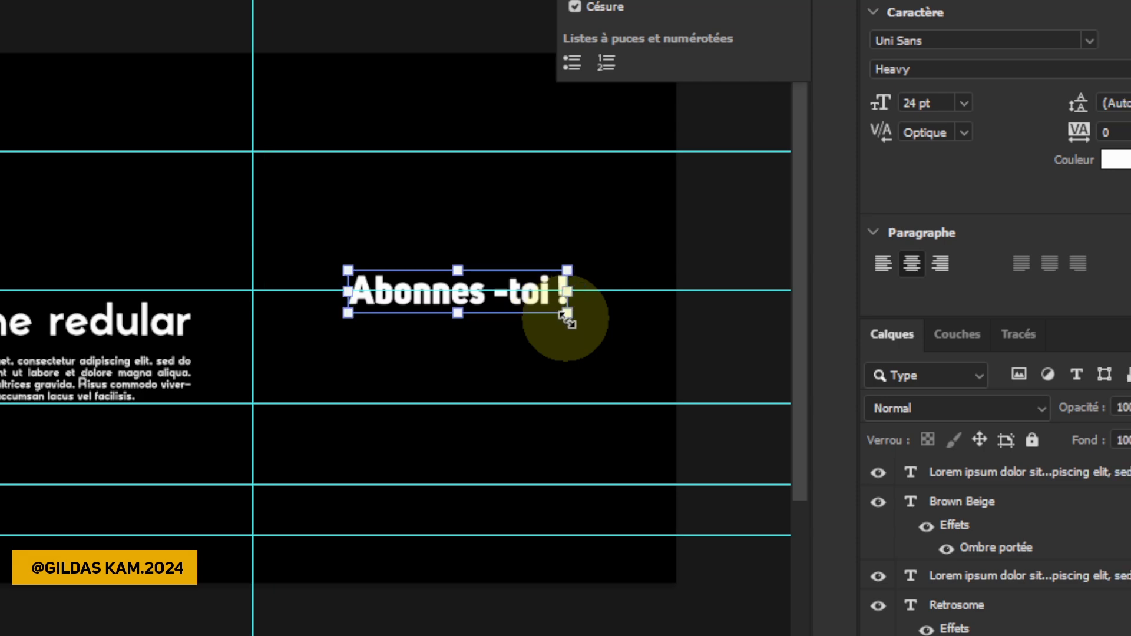
{"action": "left_click_drag", "start_coordinate": [567, 320], "coordinate": [569, 320]}
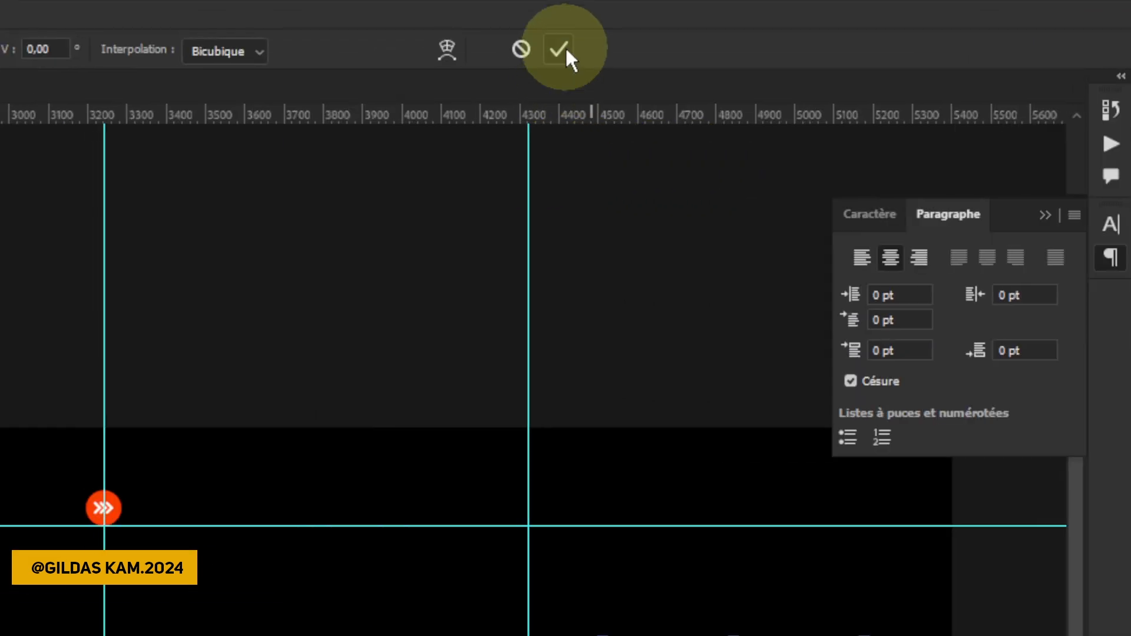
{"action": "left_click", "coordinate": [564, 47]}
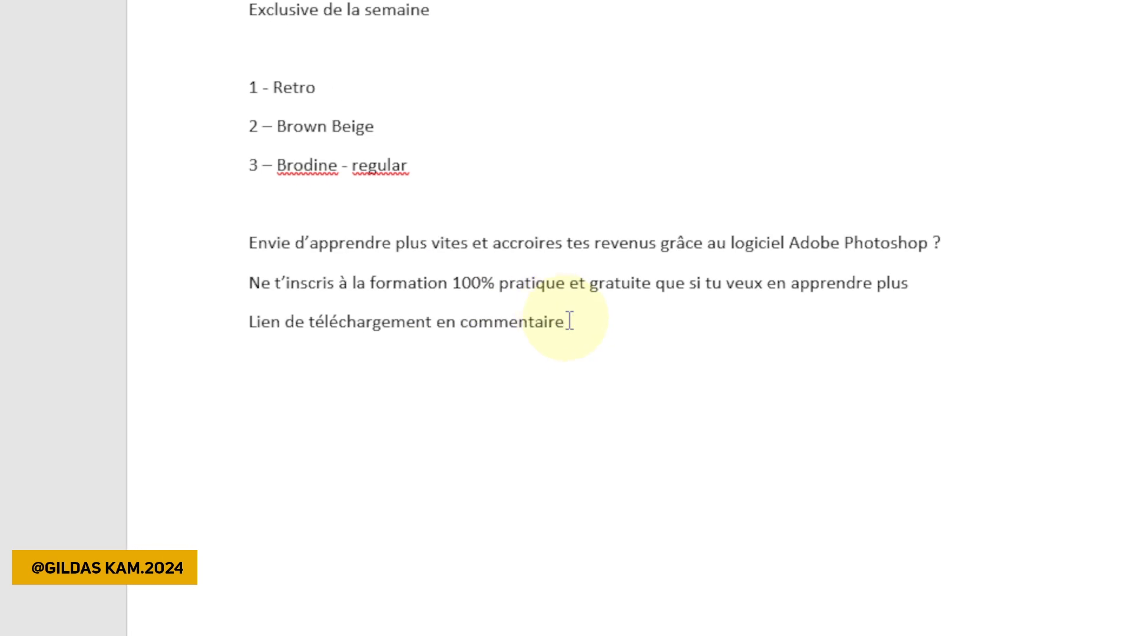
Copy the three closing lines, from "Envie d'apprendre" to "en commentaire", from the text document and return to Photoshop.
{"action": "mouse_move", "coordinate": [570, 321]}
{"action": "left_mouse_down"}
{"action": "mouse_move", "coordinate": [538, 305]}
{"action": "mouse_move", "coordinate": [567, 320]}
{"action": "left_mouse_up"}
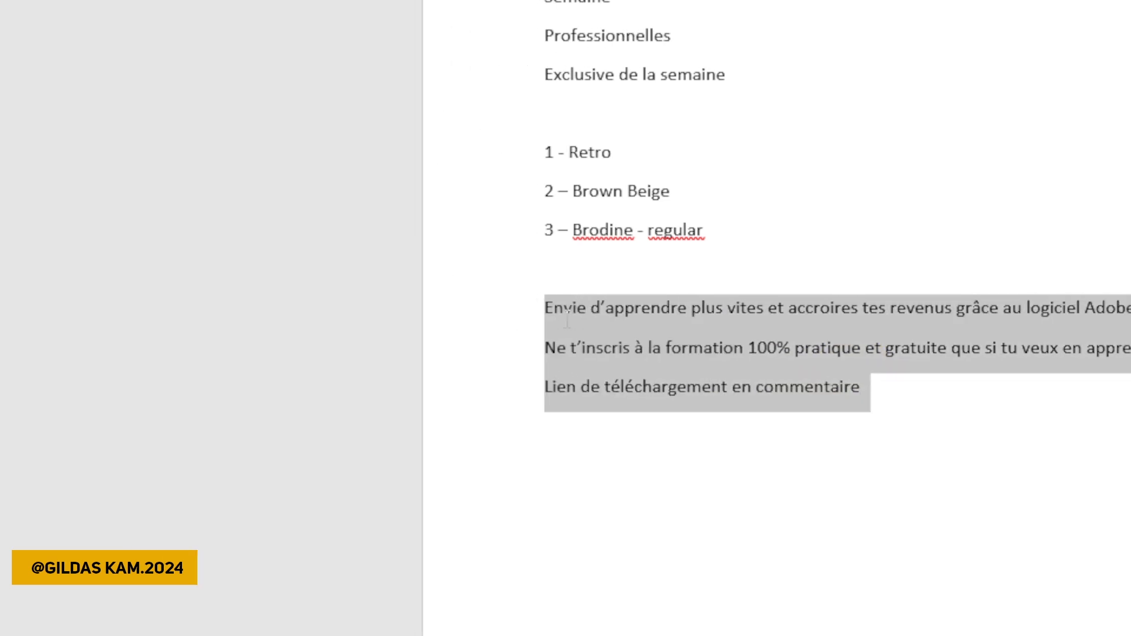
{"action": "key", "text": "alt+Tab"}
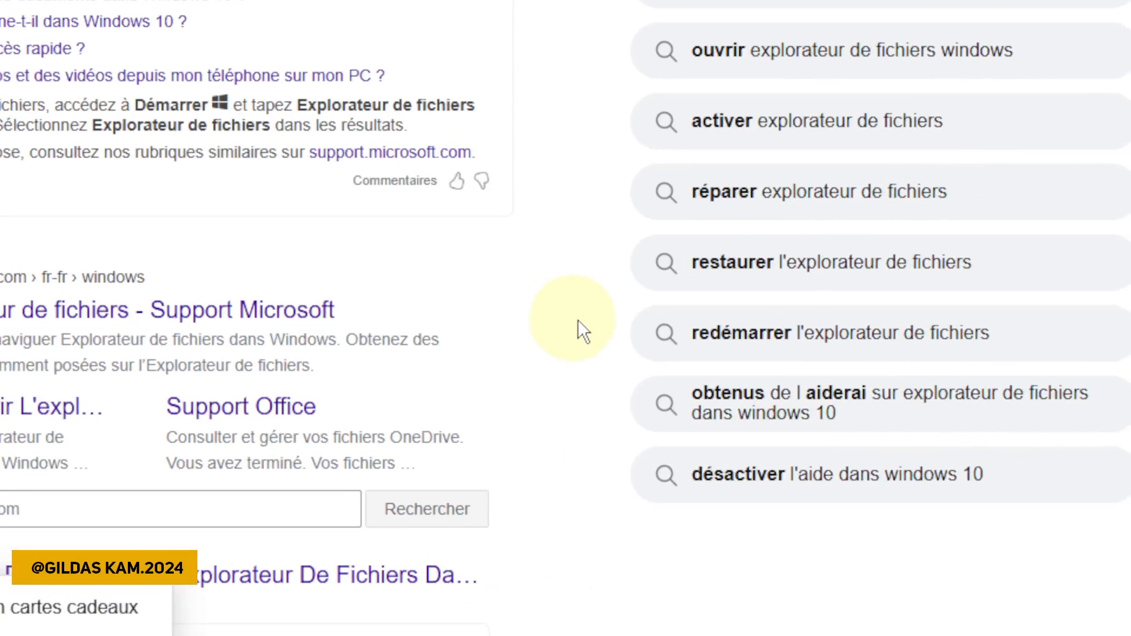
{"action": "key", "text": "alt+Tab"}
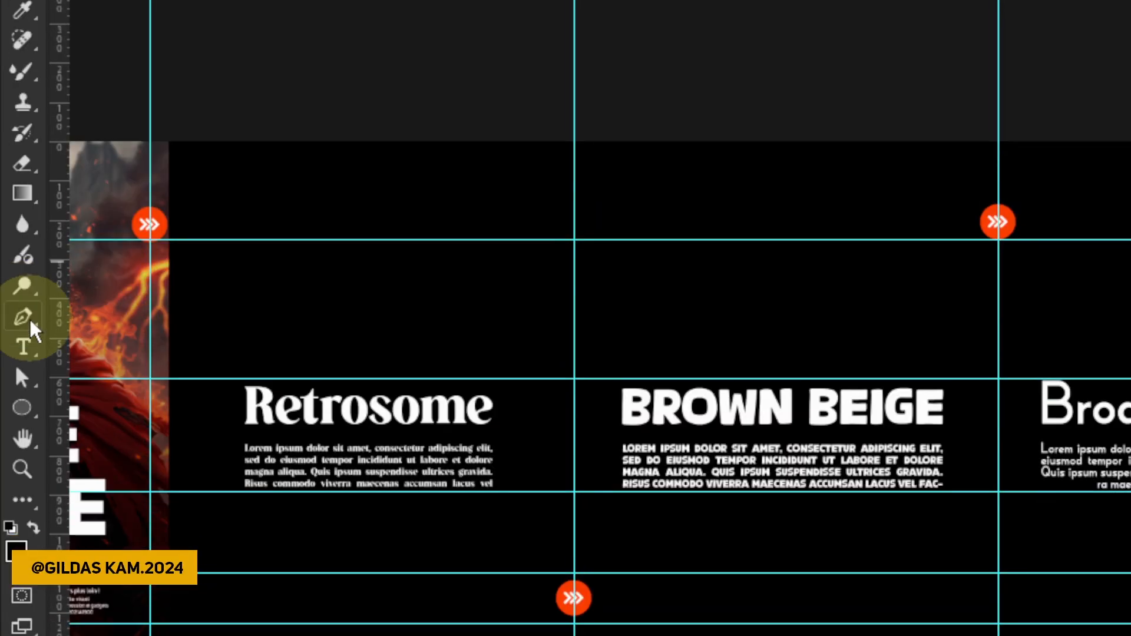
Draw a paragraph text box beneath the "Abonnes -toi !" title in the fifth panel.
{"action": "left_click", "coordinate": [28, 350]}
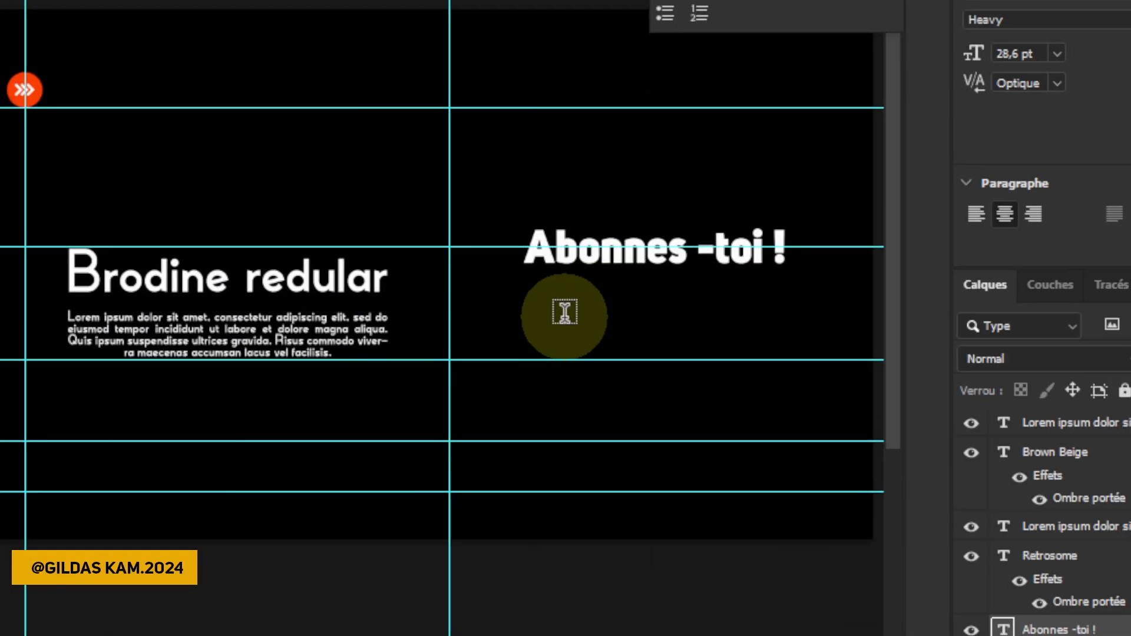
{"action": "left_click_drag", "start_coordinate": [538, 301], "coordinate": [709, 357]}
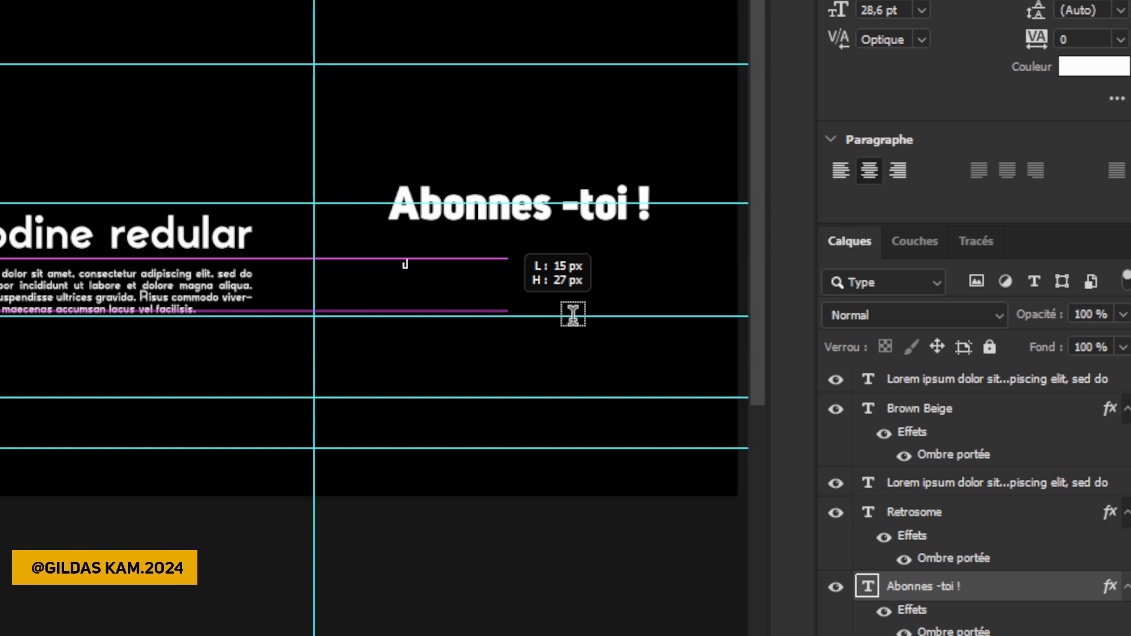
{"action": "left_click_drag", "start_coordinate": [572, 314], "coordinate": [653, 314]}
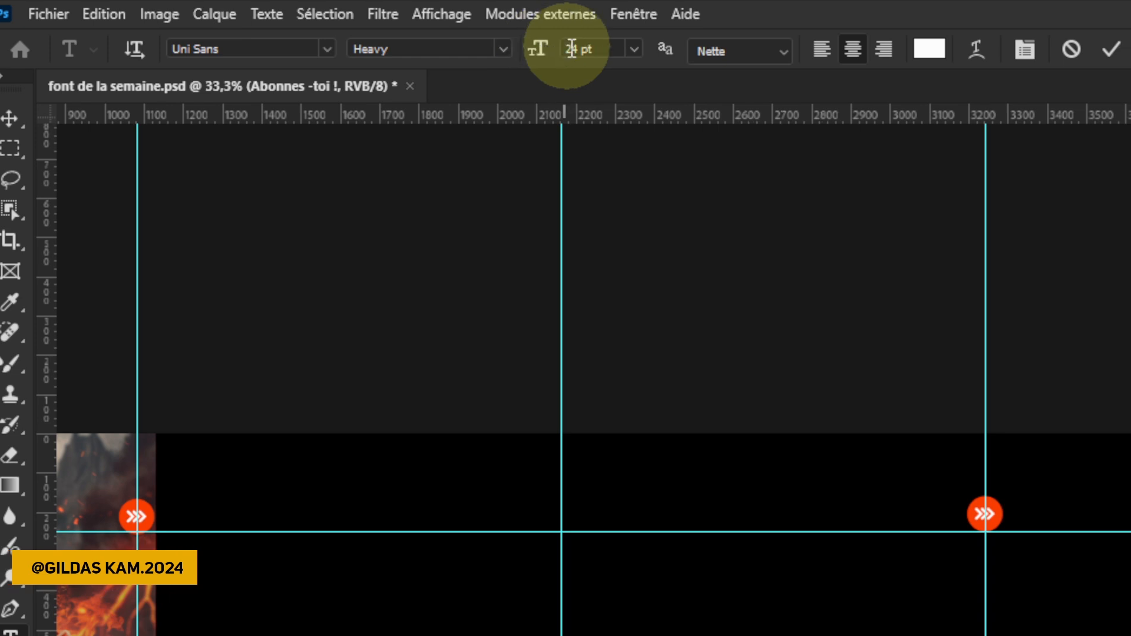
Format the new paragraph text in NexaRegular at 10 pt.
{"action": "left_click_drag", "start_coordinate": [575, 50], "coordinate": [535, 57]}
{"action": "type", "text": "12"}
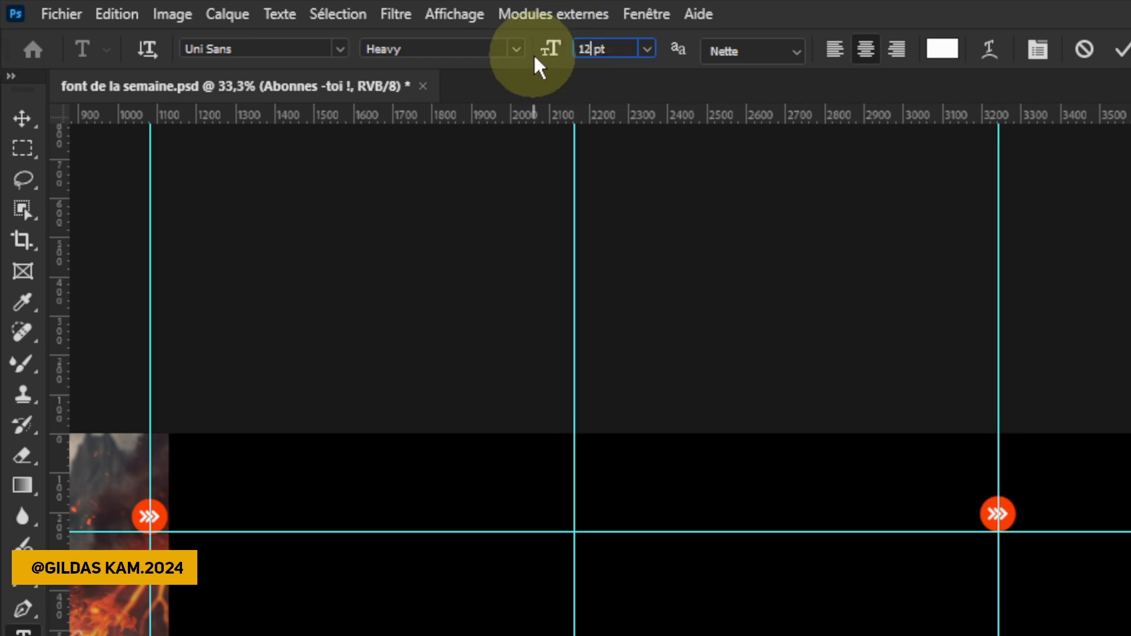
{"action": "left_click", "coordinate": [232, 46]}
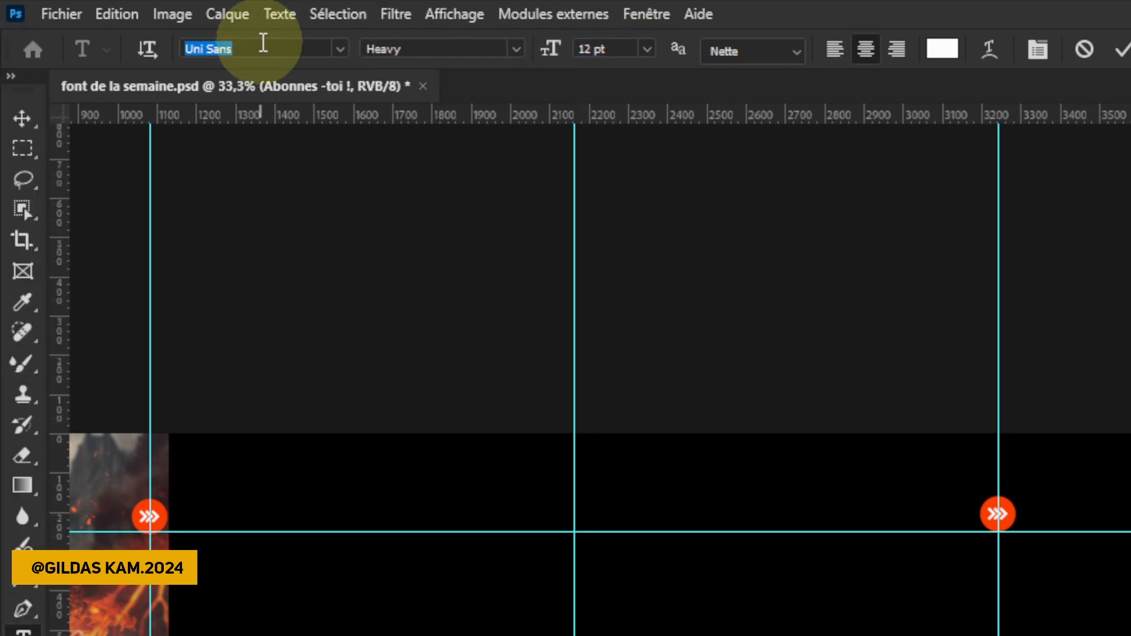
{"action": "type", "text": "nexa"}
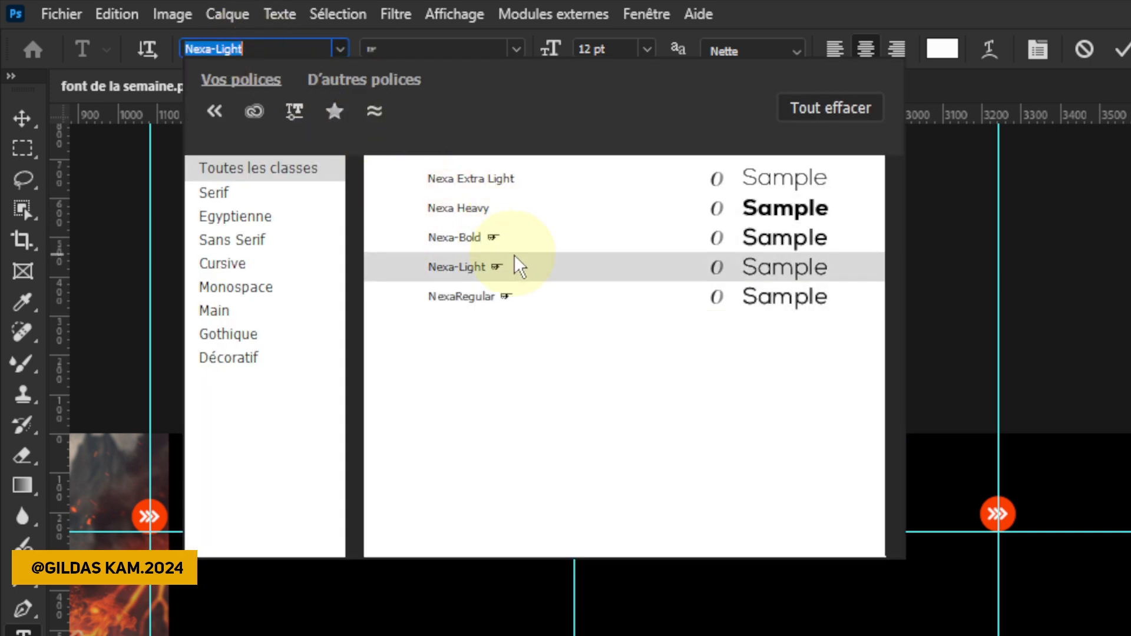
{"action": "left_click", "coordinate": [522, 292]}
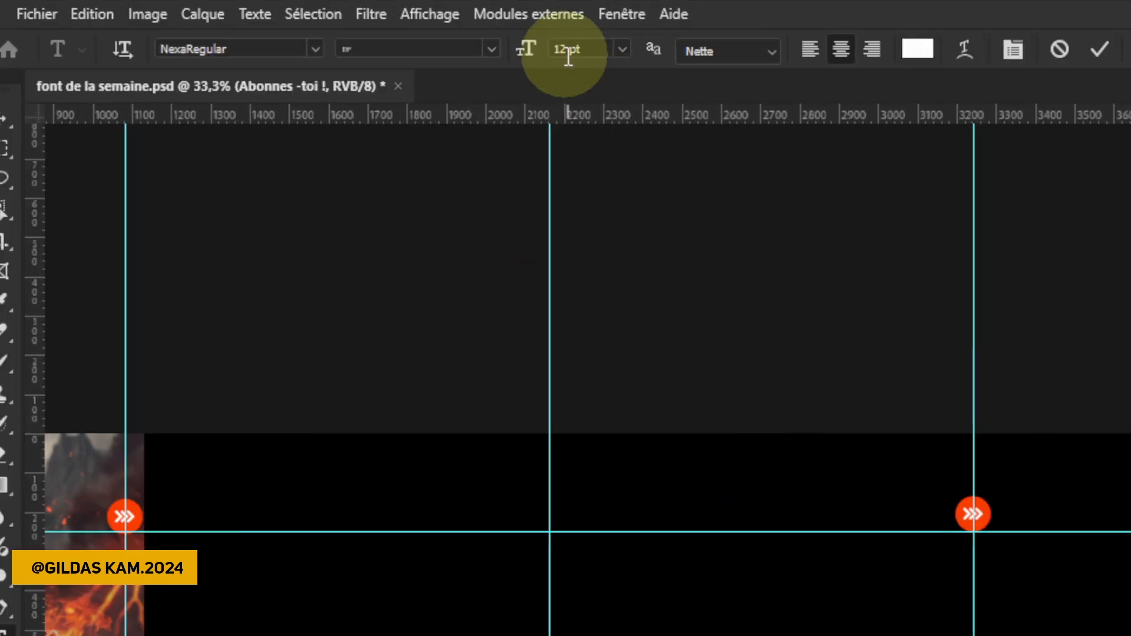
{"action": "left_click", "coordinate": [569, 51]}
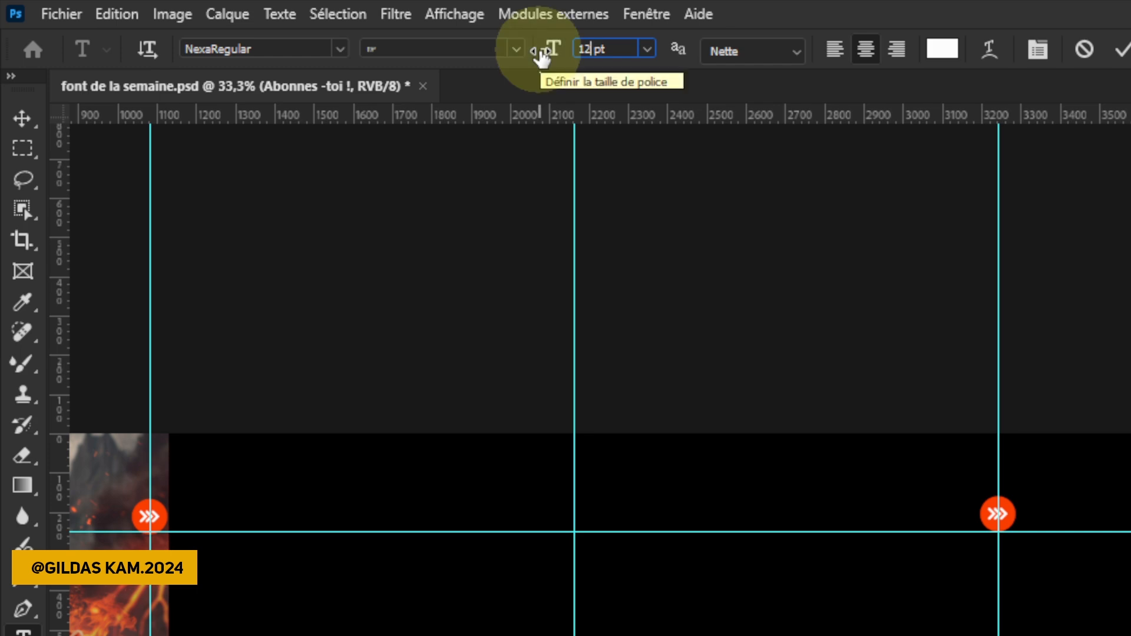
{"action": "type", "text": "0"}
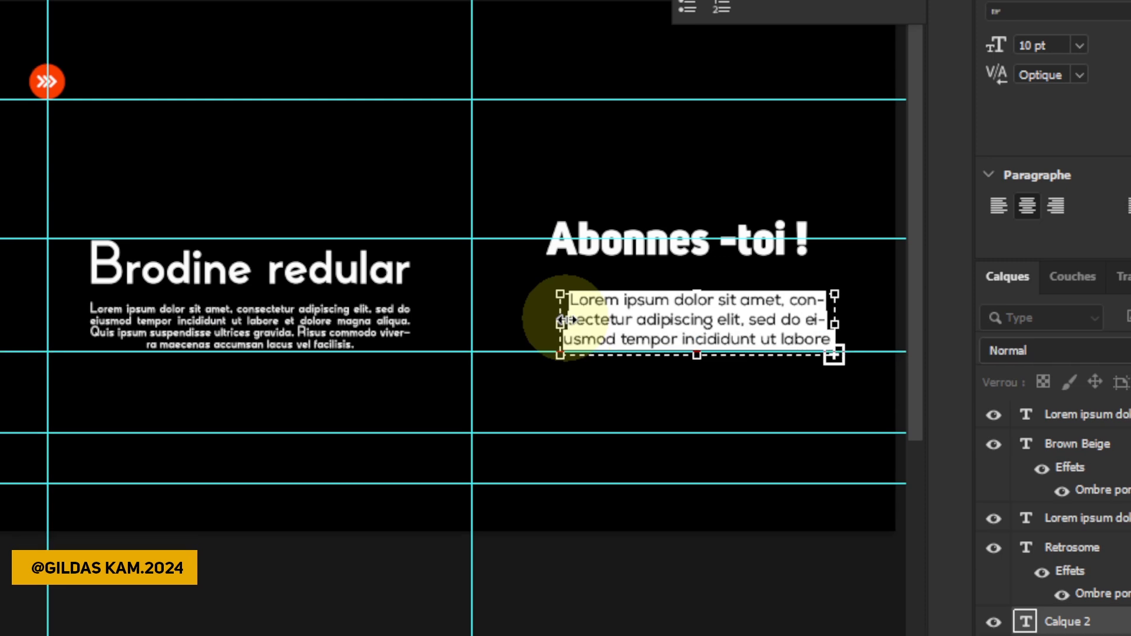
Widen the paragraph box and replace its placeholder with "Envie d'apprendre plus vites et accroires tes revenus grâce au logiciel Adobe Photoshop ?", committing the text.
{"action": "left_click_drag", "start_coordinate": [562, 320], "coordinate": [545, 320]}
{"action": "left_click", "coordinate": [565, 315]}
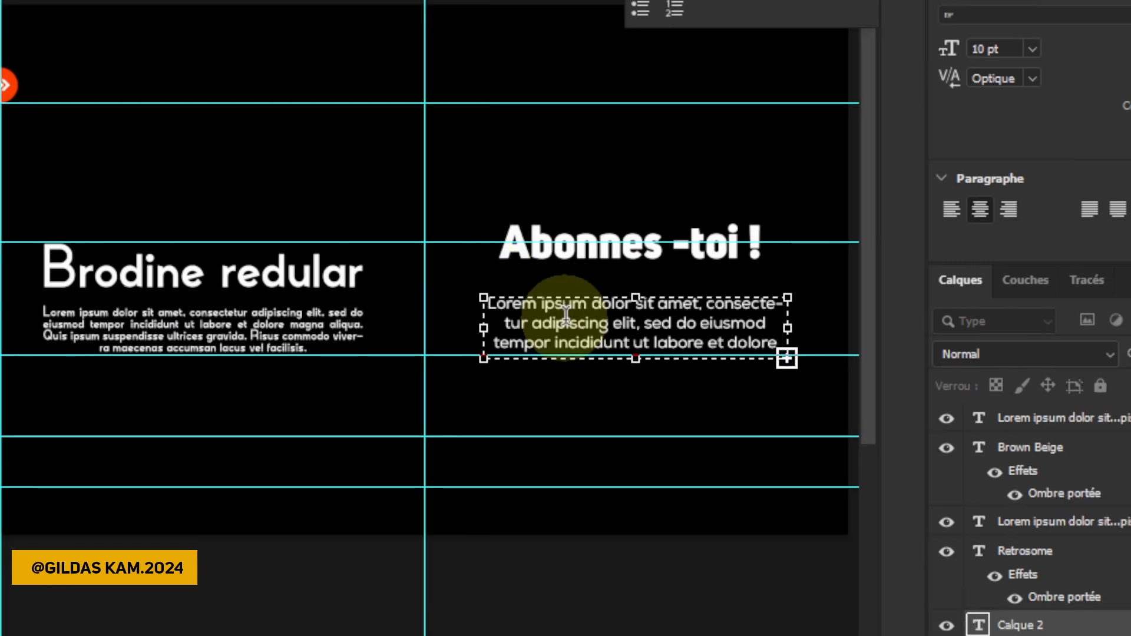
{"action": "key", "text": "ctrl+a"}
{"action": "type", "text": "Envie d'apprendre plus vite et accroître tes revenus grâce au logiciel Adobe Photoshop ?"}
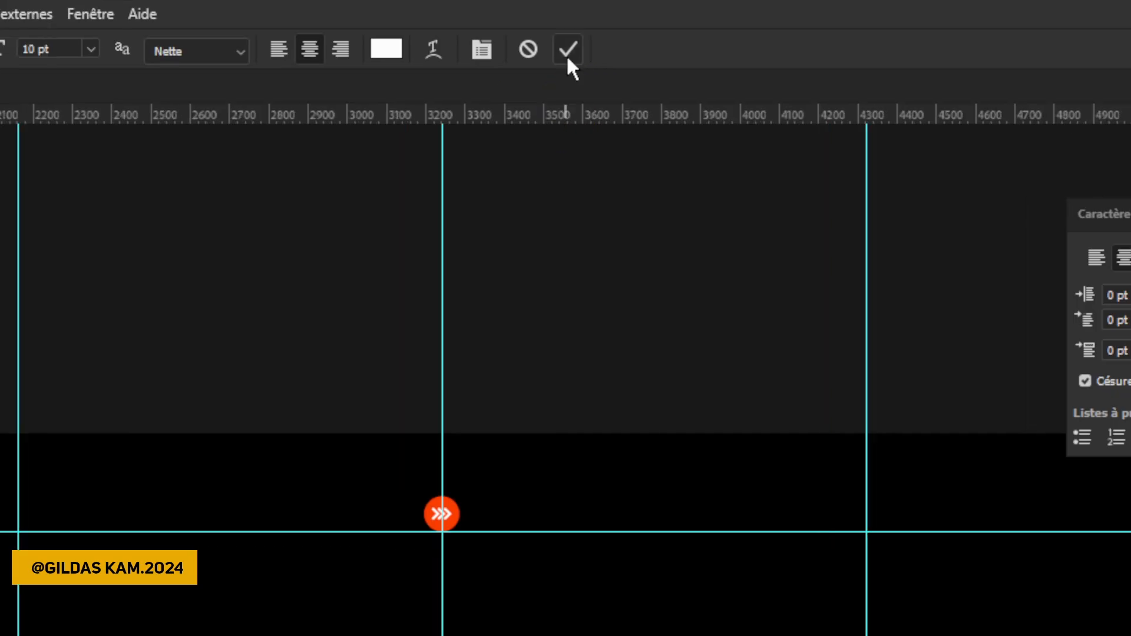
{"action": "left_click", "coordinate": [567, 50]}
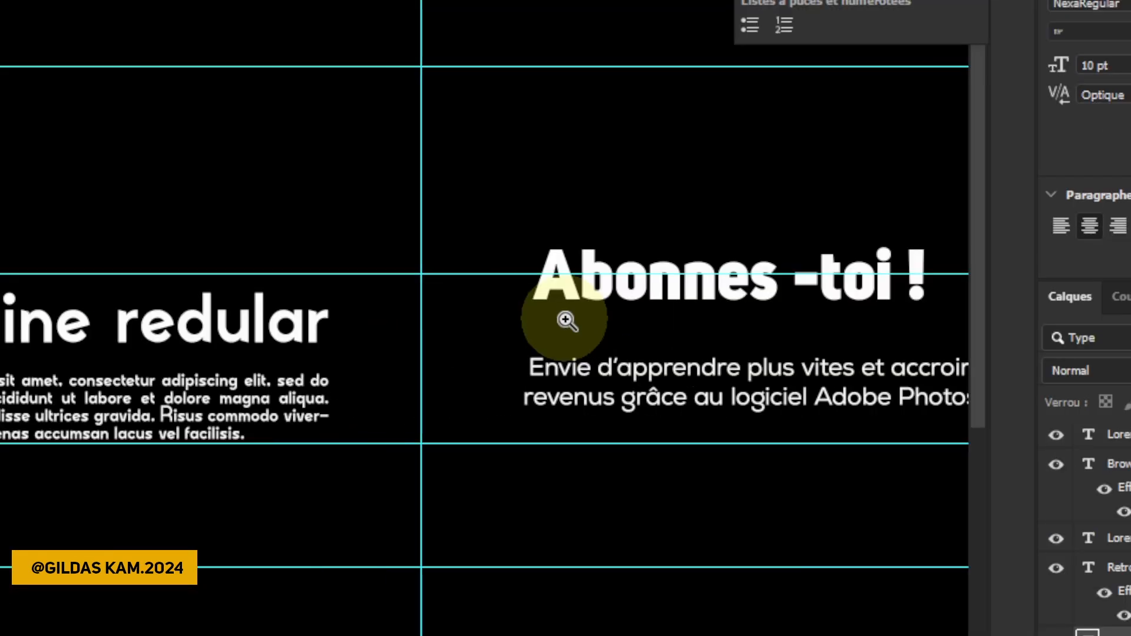
Move the promotional paragraph closer beneath the "Abonnes -toi !" title and set its font size to 8 pt.
{"action": "key", "text": "Tab"}
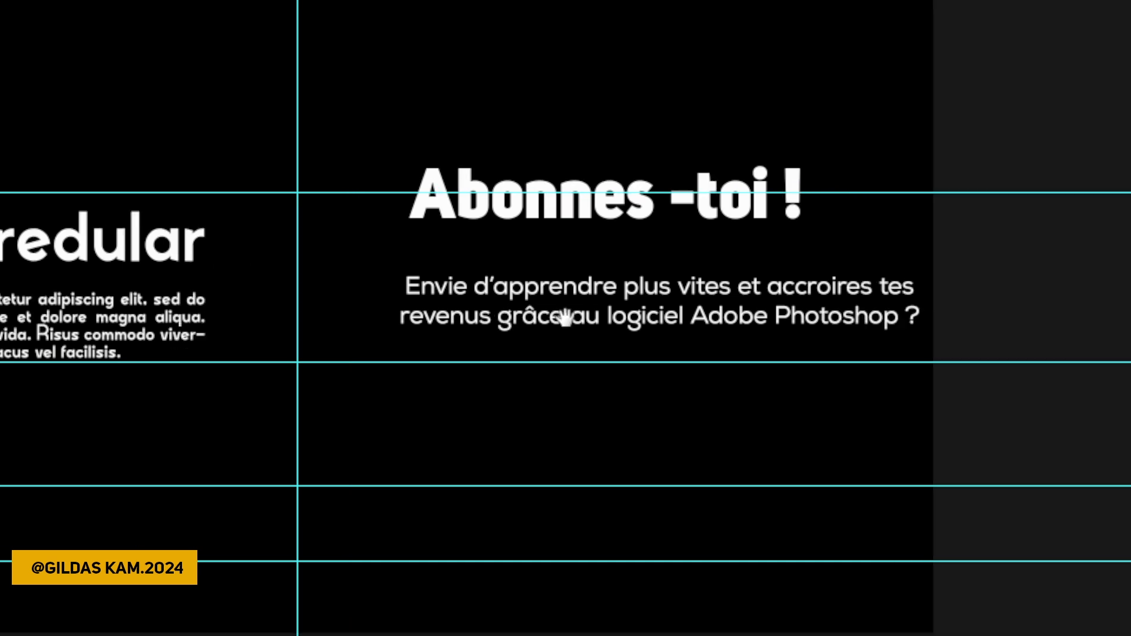
{"action": "mouse_move", "coordinate": [567, 318]}
{"action": "left_mouse_down"}
{"action": "mouse_move", "coordinate": [539, 313]}
{"action": "mouse_move", "coordinate": [571, 320]}
{"action": "mouse_move", "coordinate": [555, 318]}
{"action": "left_mouse_up"}
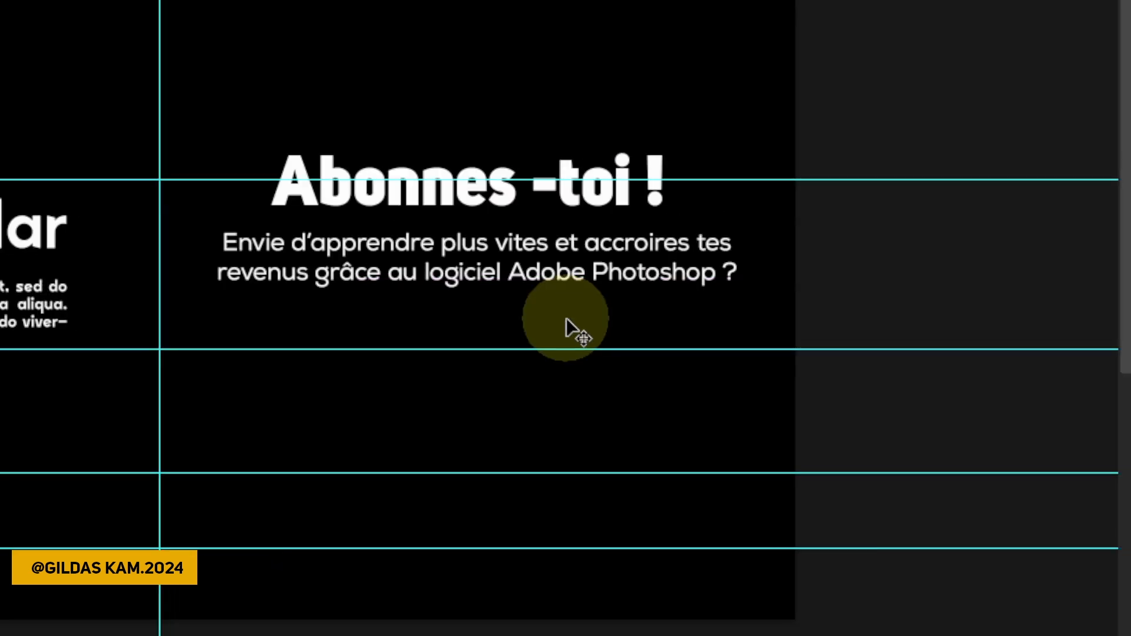
{"action": "double_click", "coordinate": [674, 326]}
{"action": "left_click_drag", "start_coordinate": [576, 49], "coordinate": [520, 49]}
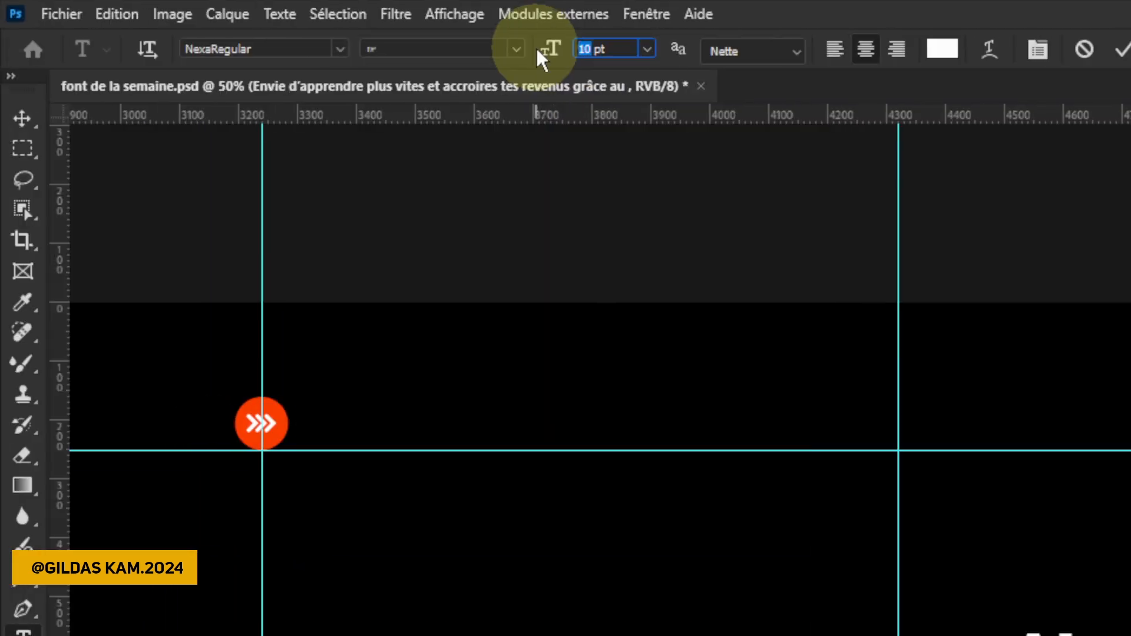
{"action": "type", "text": "8"}
{"action": "key", "text": "Return"}
Narrow the paragraph box so the first line breaks after "tes", and recentre the paragraph beneath the title.
{"action": "mouse_move", "coordinate": [570, 319]}
{"action": "left_mouse_down"}
{"action": "mouse_move", "coordinate": [548, 319]}
{"action": "mouse_move", "coordinate": [562, 319]}
{"action": "left_mouse_up"}
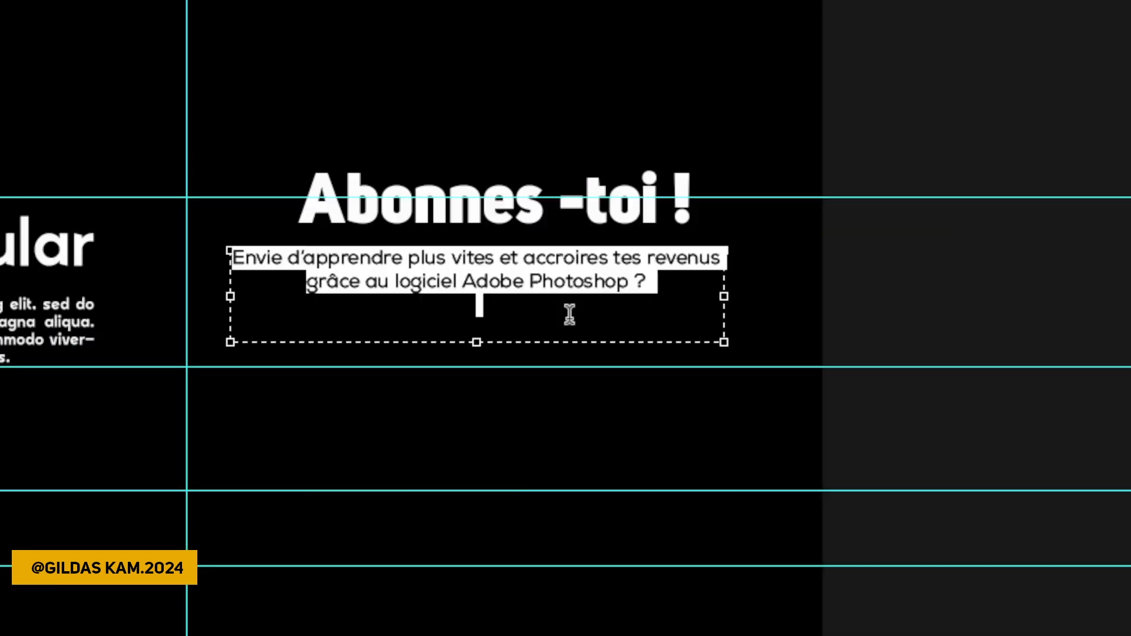
{"action": "left_click", "coordinate": [666, 301]}
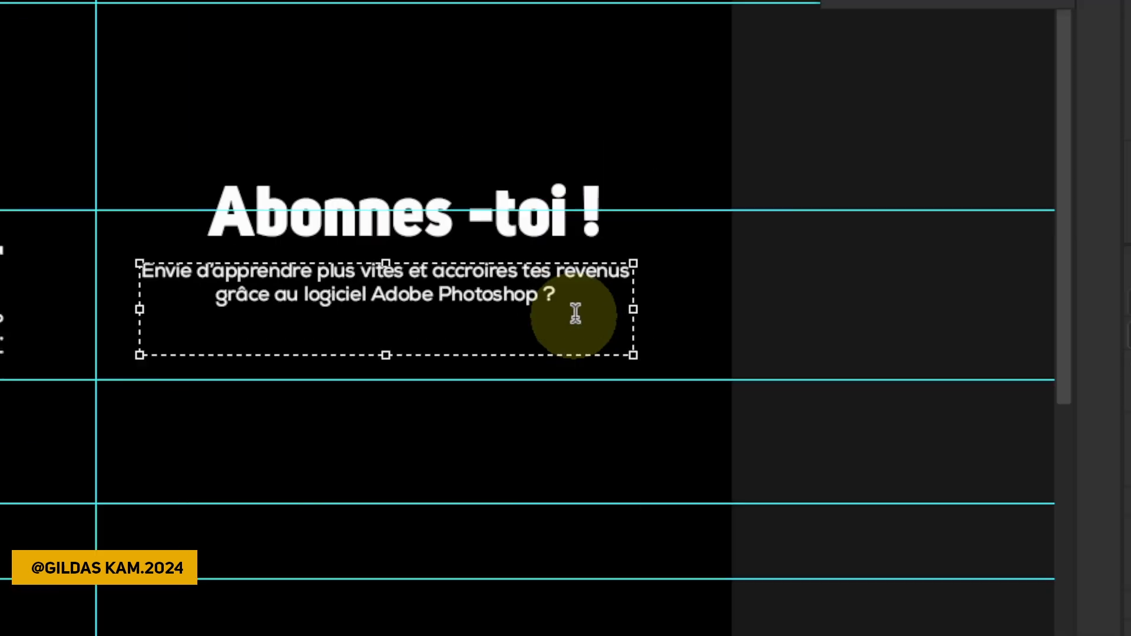
{"action": "left_click_drag", "start_coordinate": [633, 310], "coordinate": [569, 311]}
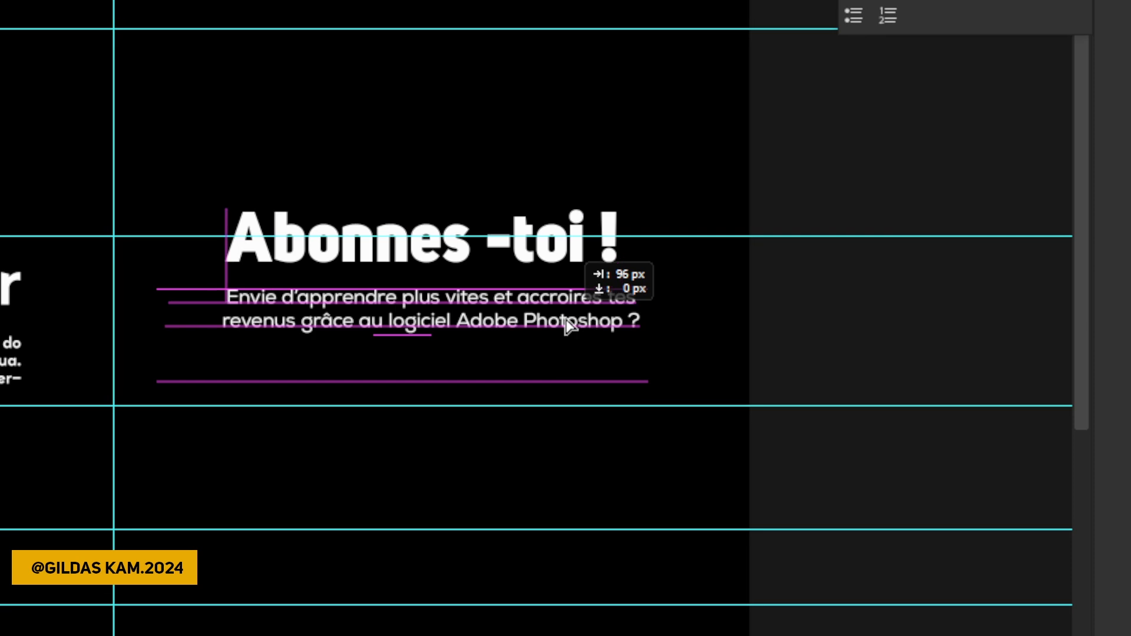
{"action": "left_click_drag", "start_coordinate": [566, 323], "coordinate": [569, 327]}
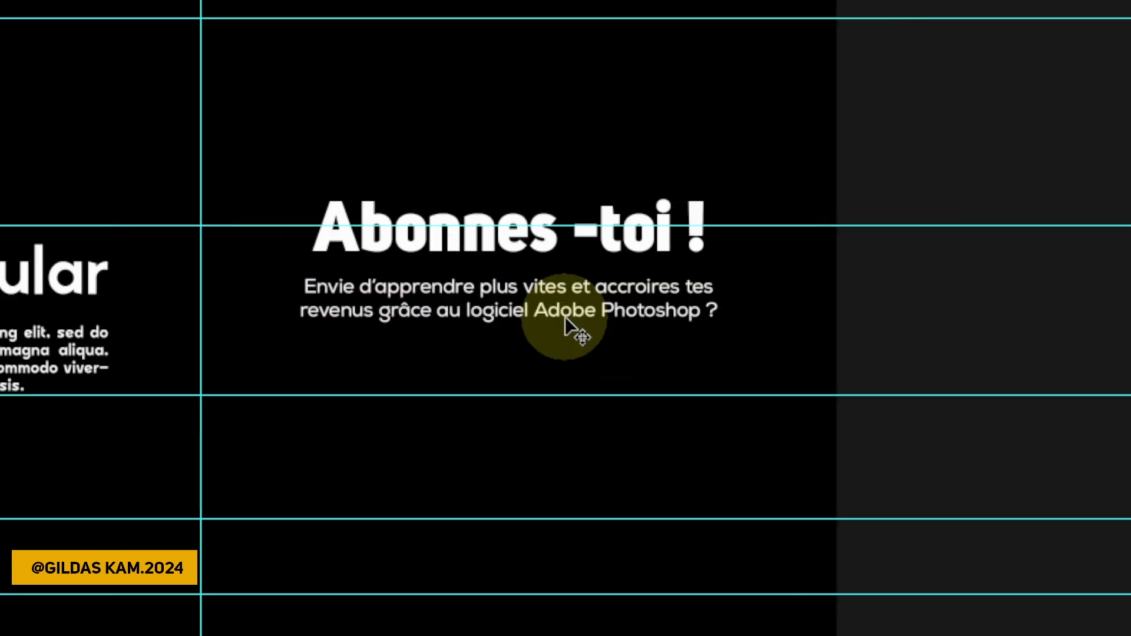
Switch to the Word document and reword the second closing line as "Inscris-toi à la formation 100% pratique et gratuite".
{"action": "key", "text": "alt+Tab"}
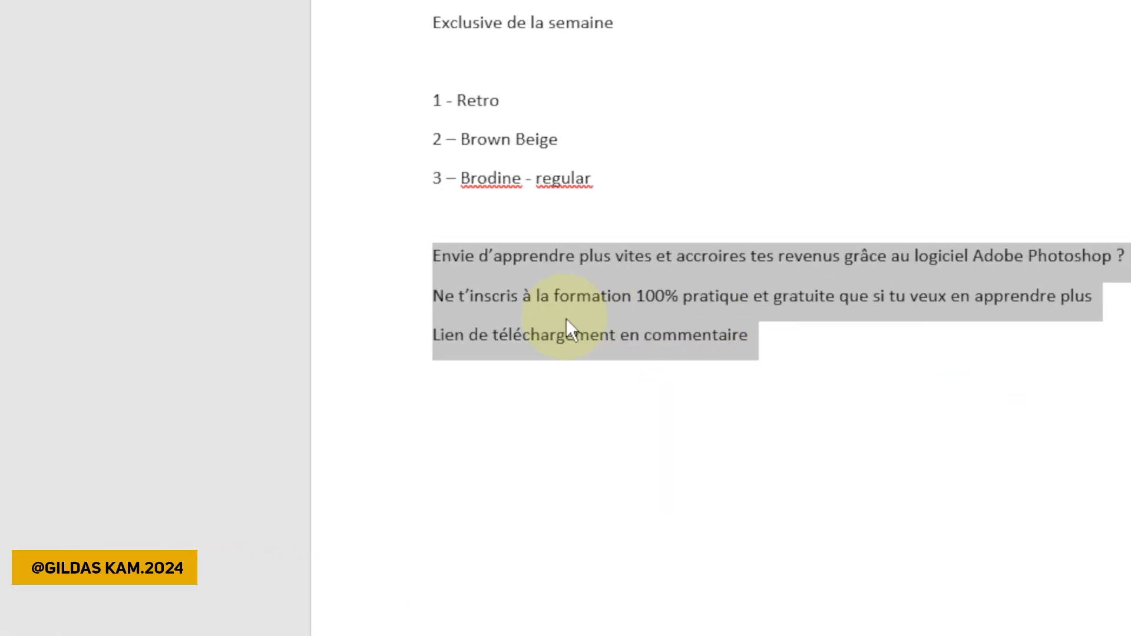
{"action": "left_click", "coordinate": [568, 319]}
{"action": "left_click_drag", "start_coordinate": [568, 318], "coordinate": [450, 324]}
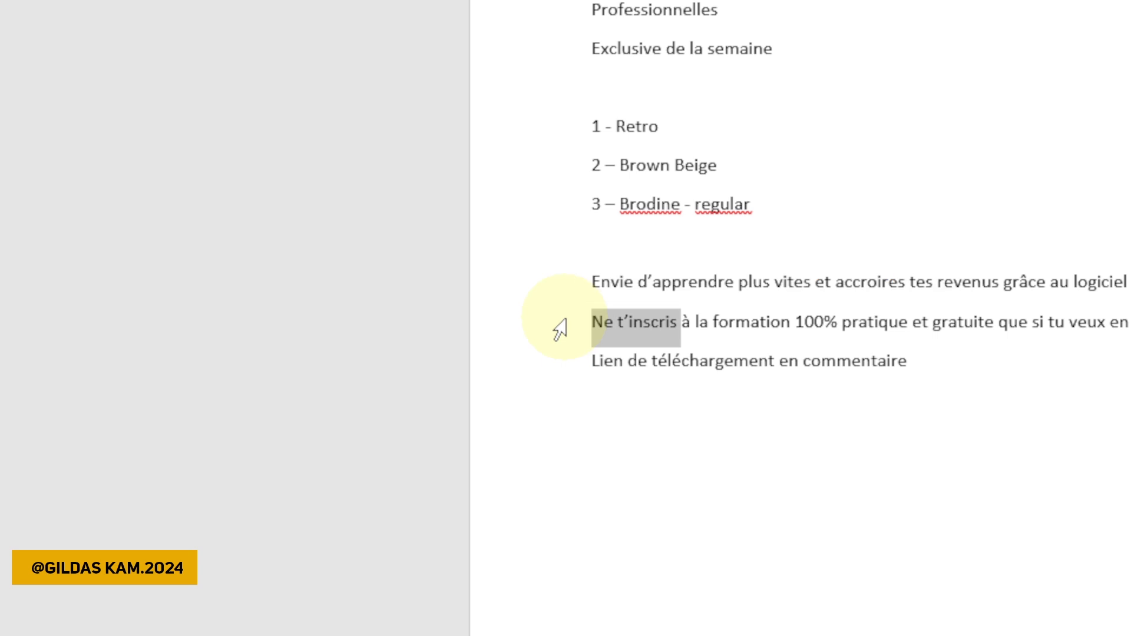
{"action": "type", "text": "Inscris"}
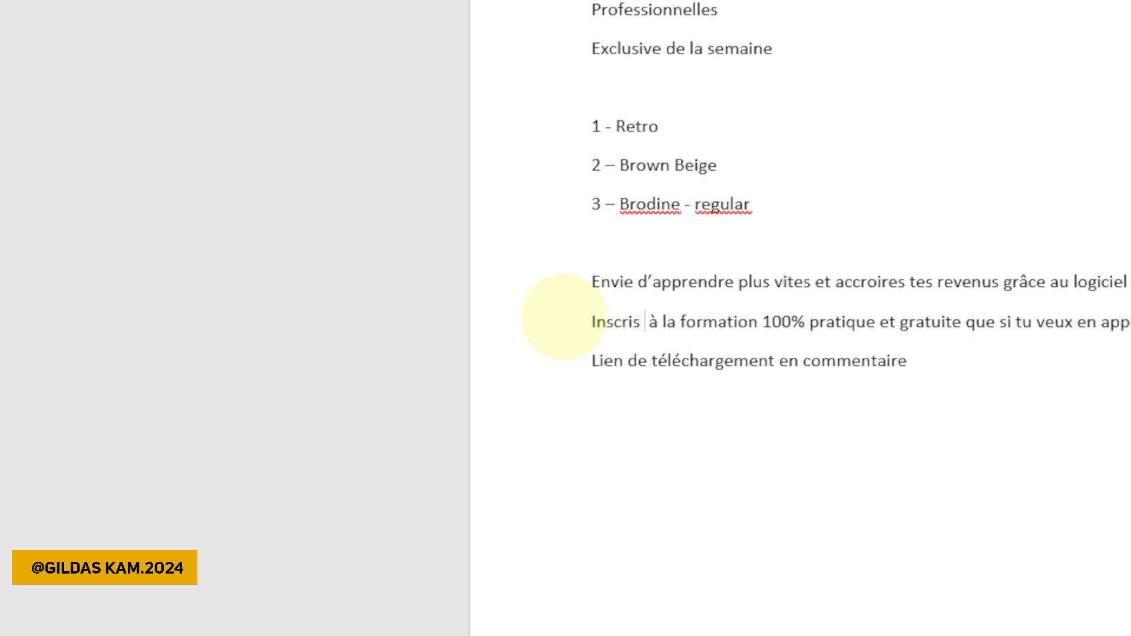
{"action": "key", "text": "BackSpace"}
{"action": "type", "text": "-toi"}
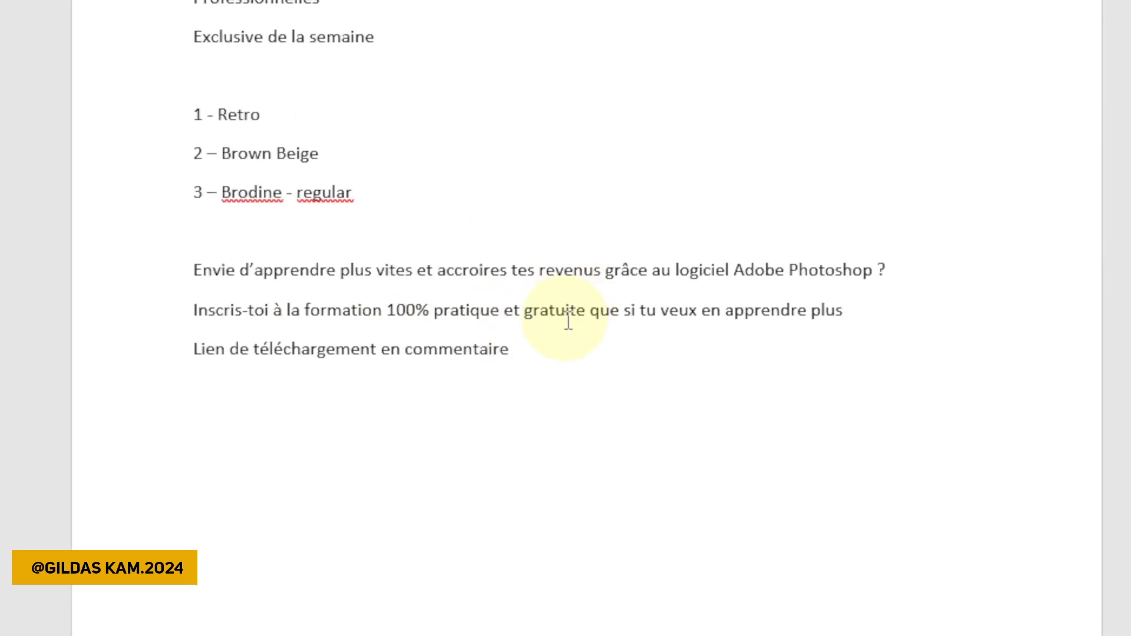
{"action": "left_click_drag", "start_coordinate": [591, 322], "coordinate": [827, 325]}
{"action": "key", "text": "BackSpace"}
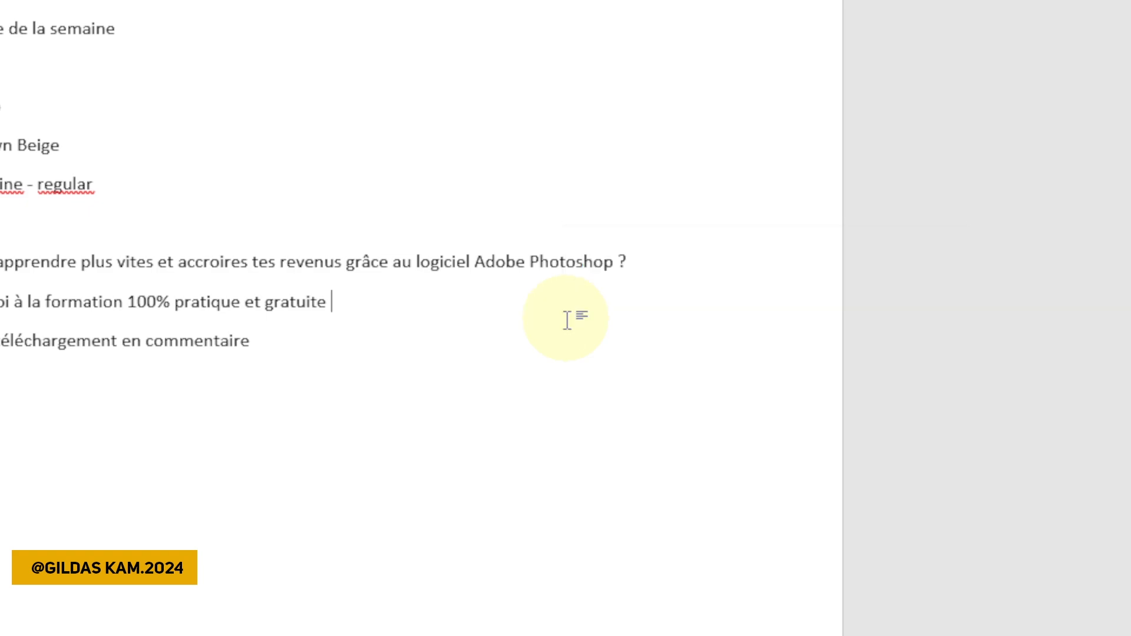
Copy the reworded "Inscris-toi" line, return to Photoshop, add it after "Adobe Photoshop ?" in the paragraph and commit the text.
{"action": "left_click_drag", "start_coordinate": [568, 321], "coordinate": [243, 286]}
{"action": "key", "text": "alt+Tab"}
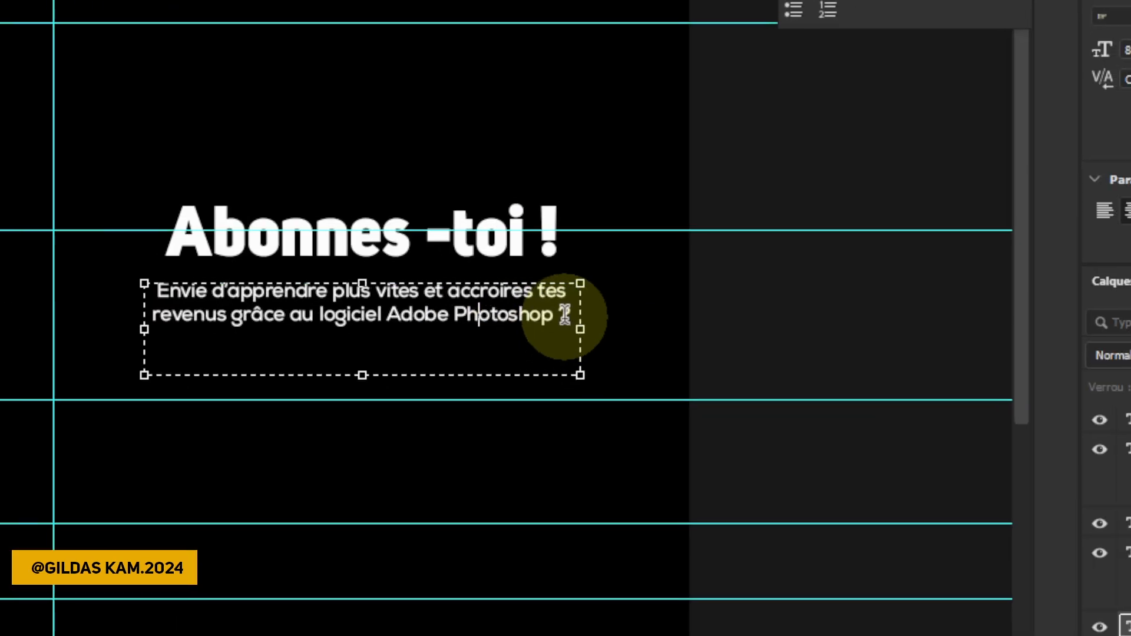
{"action": "left_click", "coordinate": [569, 313]}
{"action": "type", "text": "? "}
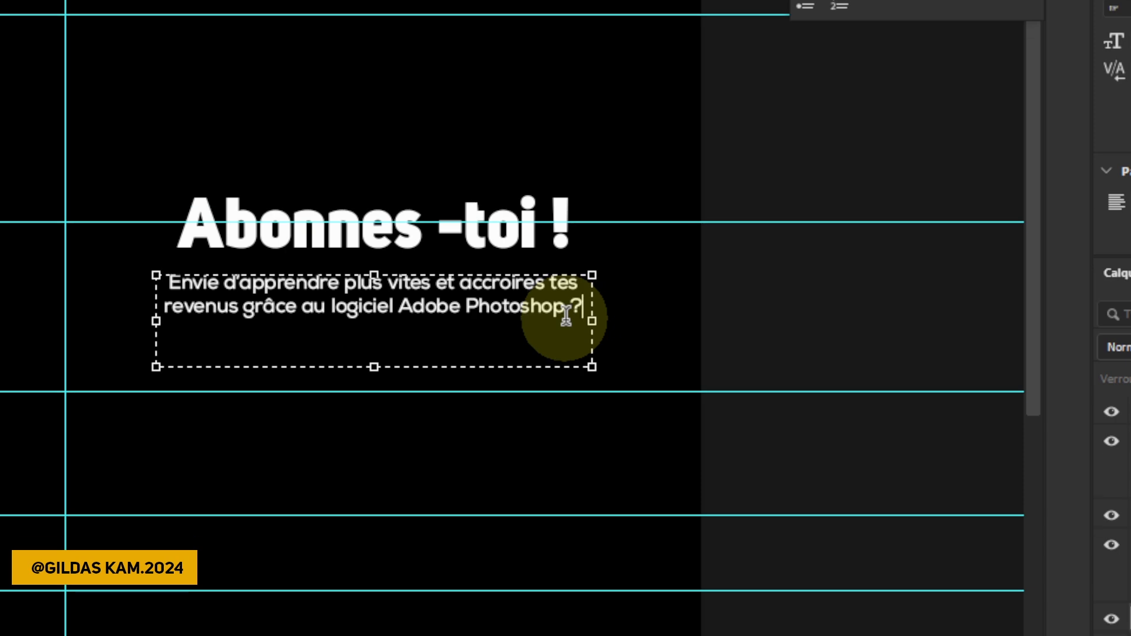
{"action": "type", "text": "Inscris-toi à la formation 100% pratique et gratuite"}
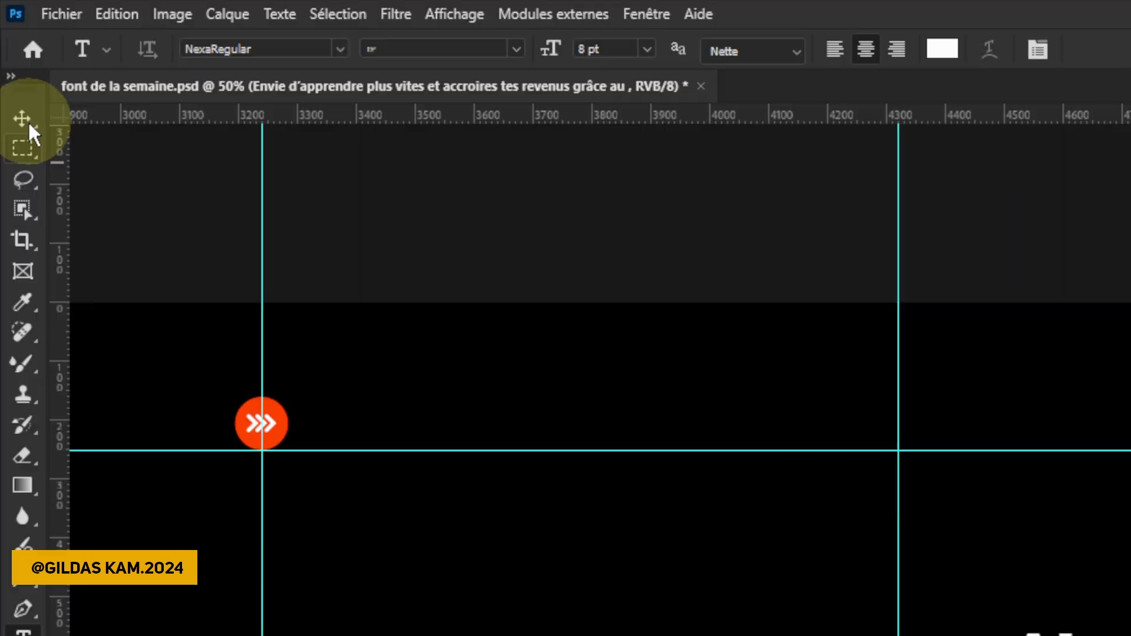
{"action": "left_click", "coordinate": [167, 300]}
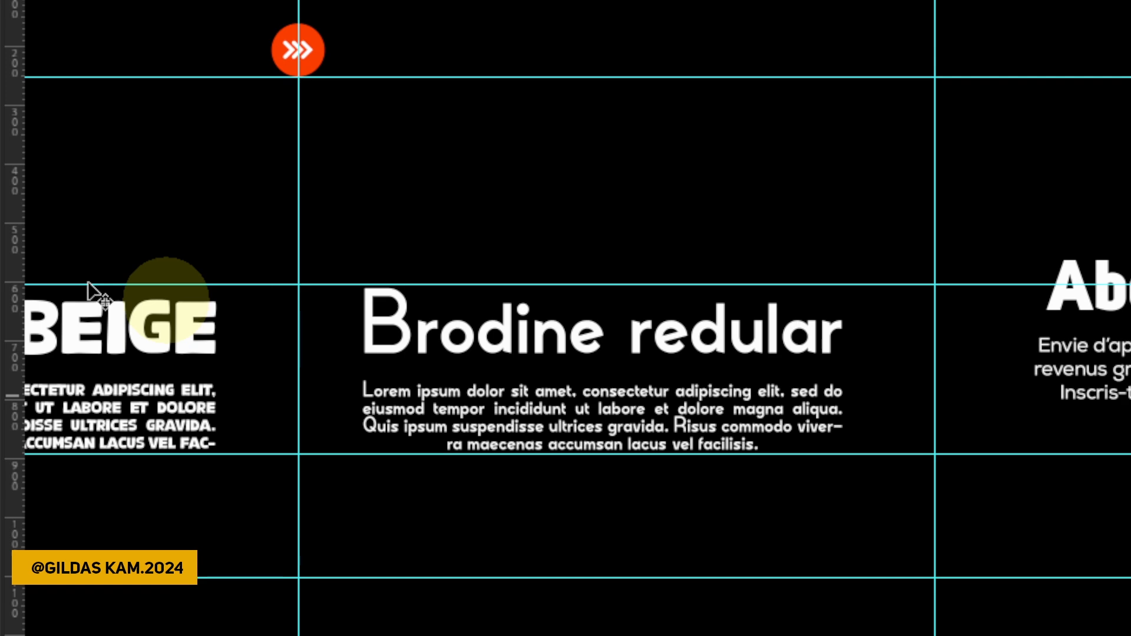
Draw an orange rectangle without a stroke, about 581 px wide and 71 px high, near the paragraph's last line.
{"action": "right_click", "coordinate": [18, 319]}
{"action": "left_click", "coordinate": [87, 334]}
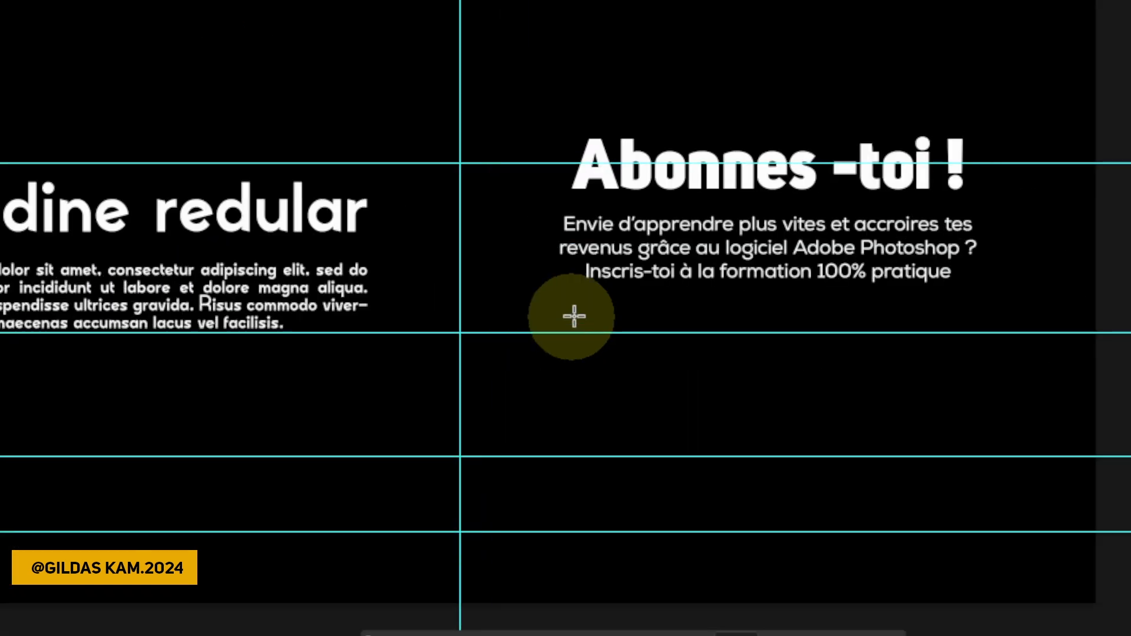
{"action": "mouse_move", "coordinate": [580, 295]}
{"action": "left_mouse_down"}
{"action": "mouse_move", "coordinate": [654, 320]}
{"action": "mouse_move", "coordinate": [819, 329]}
{"action": "left_mouse_up"}
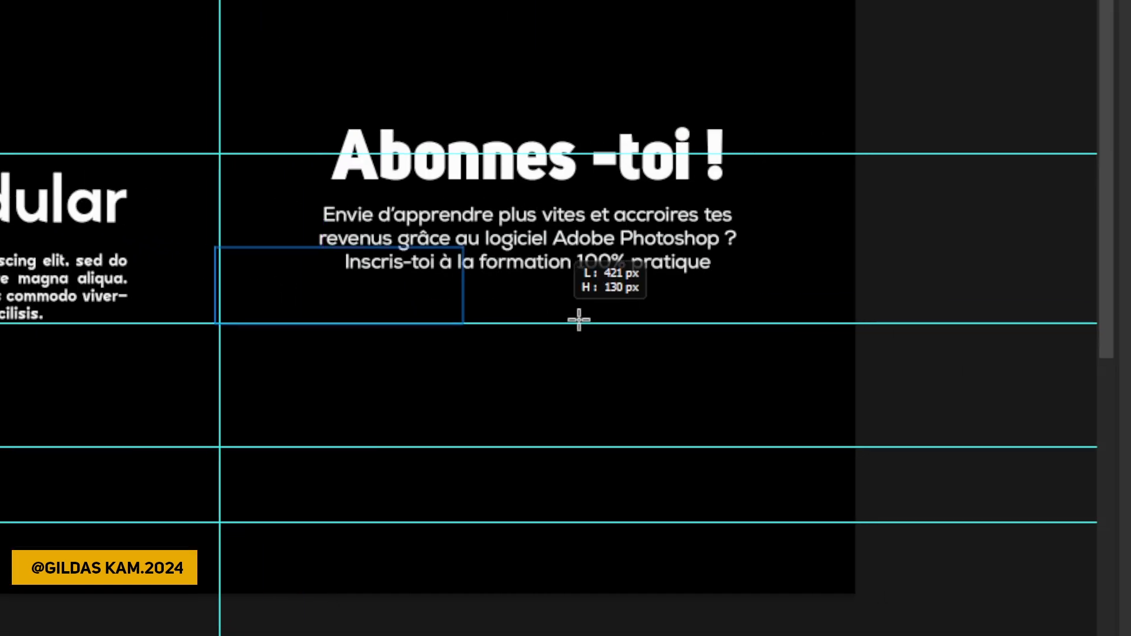
{"action": "mouse_move", "coordinate": [579, 320]}
{"action": "left_mouse_down"}
{"action": "mouse_move", "coordinate": [548, 311]}
{"action": "mouse_move", "coordinate": [566, 319]}
{"action": "left_mouse_up"}
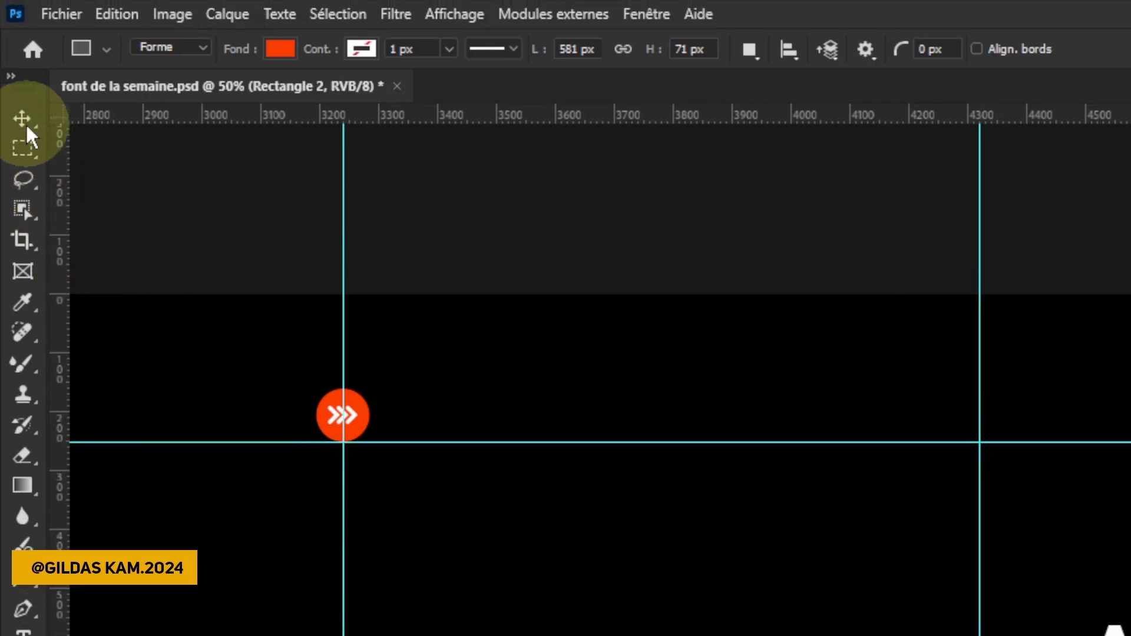
Move the orange rectangle directly beneath the paragraph, roughly centred under the text in the fifth panel.
{"action": "left_click", "coordinate": [23, 115]}
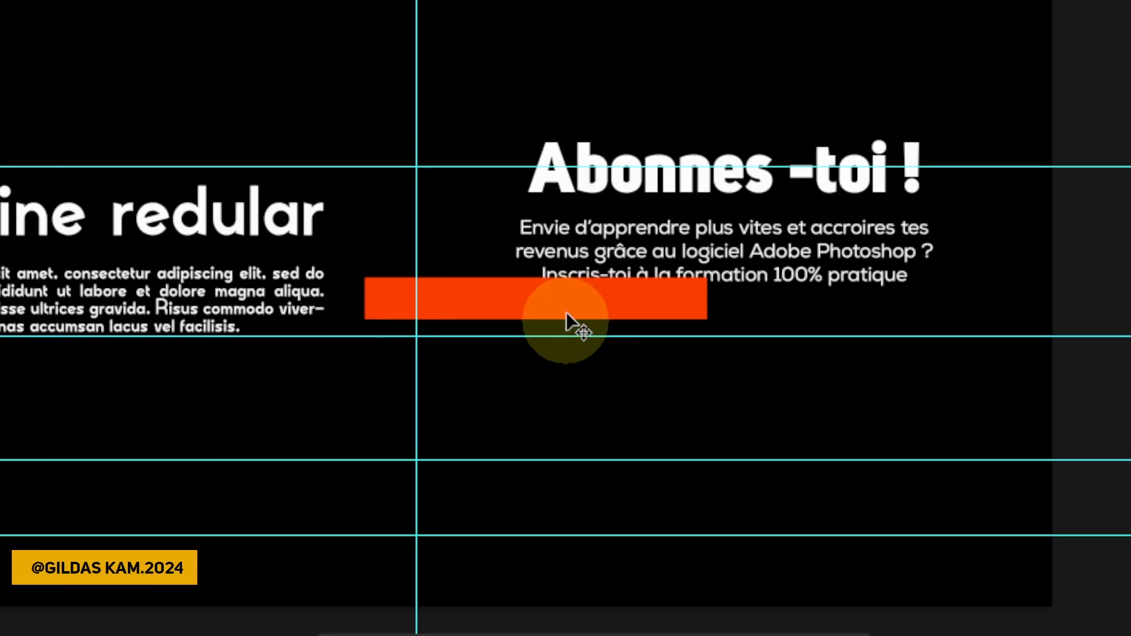
{"action": "left_click_drag", "start_coordinate": [567, 313], "coordinate": [785, 317]}
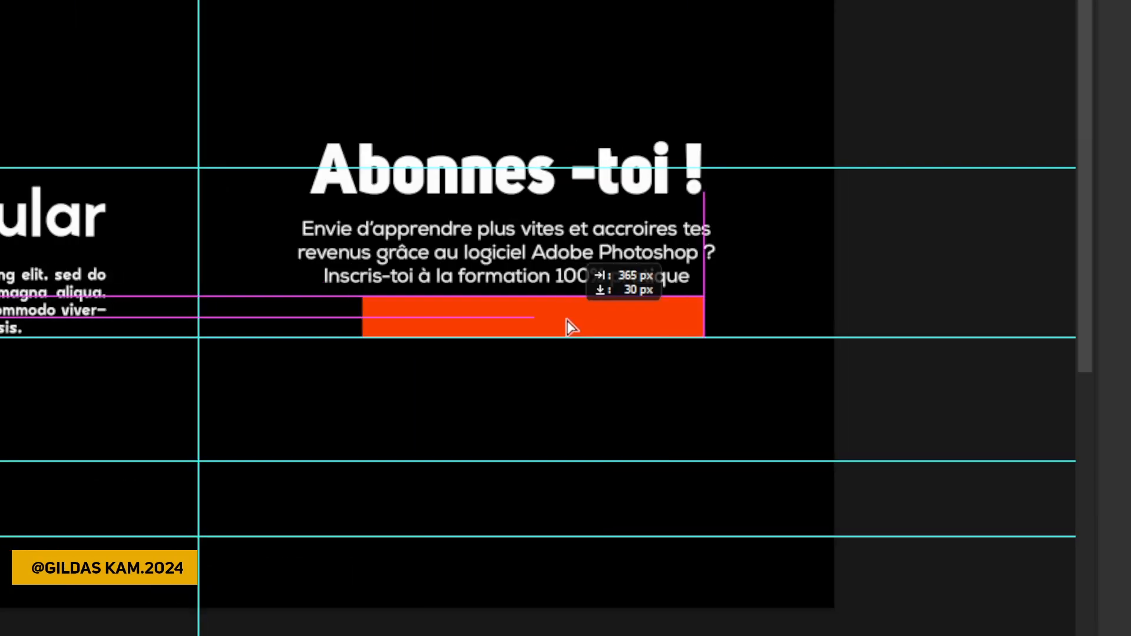
{"action": "mouse_move", "coordinate": [569, 327]}
{"action": "left_mouse_down"}
{"action": "mouse_move", "coordinate": [529, 330]}
{"action": "mouse_move", "coordinate": [565, 319]}
{"action": "left_mouse_up"}
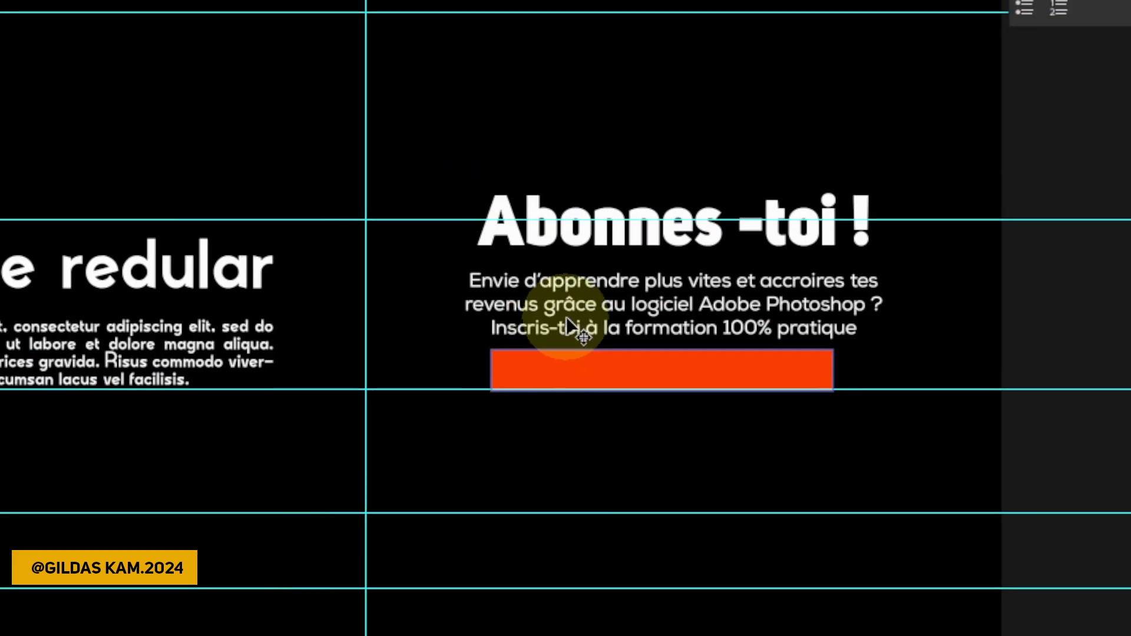
Add a text line reading "Lien de téléchargement en commentaire" in the empty area below the orange rectangle.
{"action": "key", "text": "ctrl"}
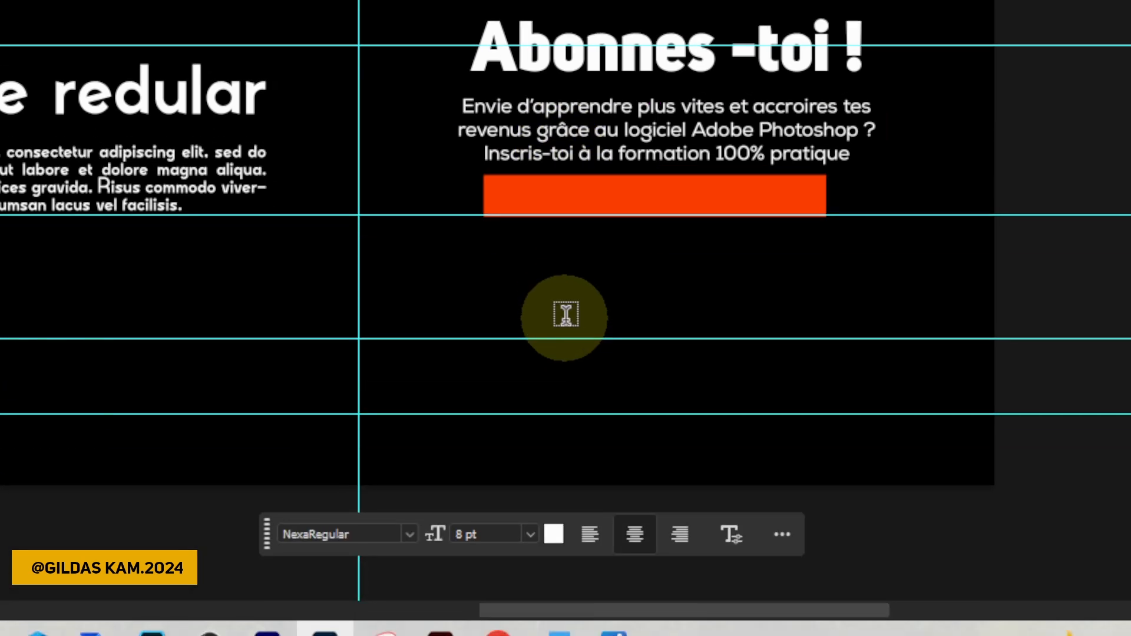
{"action": "left_click", "coordinate": [566, 316]}
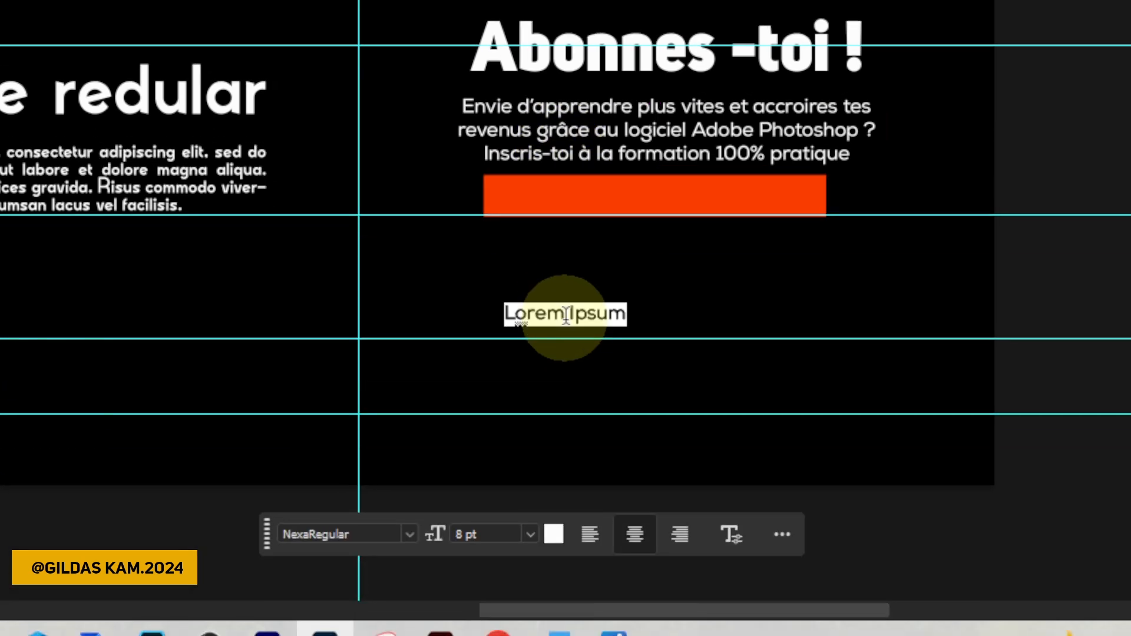
{"action": "type", "text": "Lien de téléchargement en commentaire"}
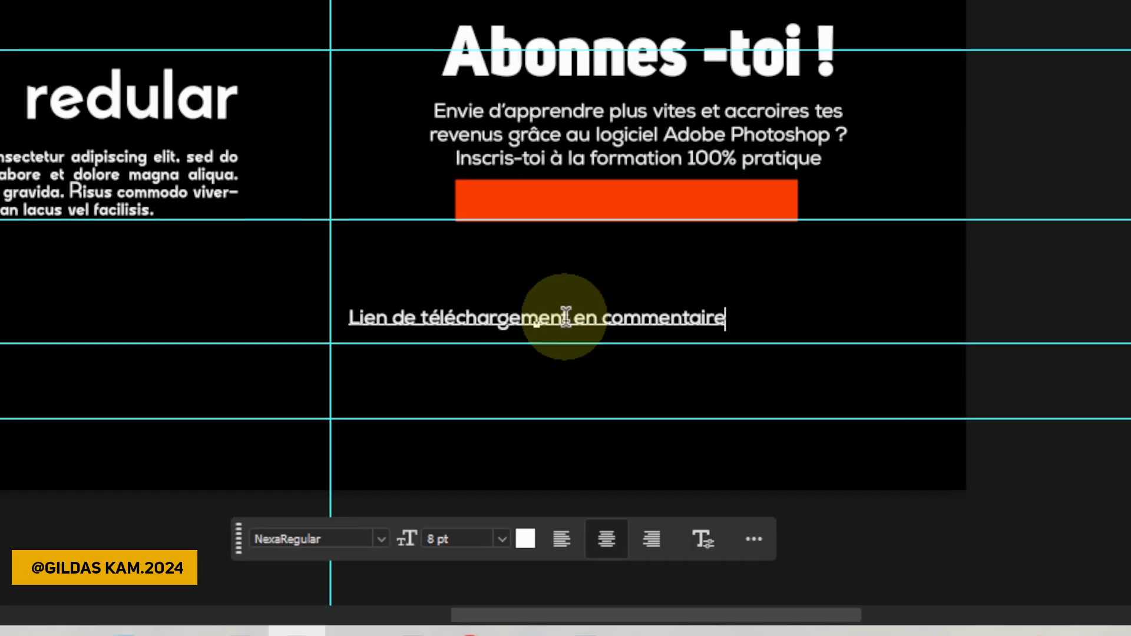
Reword the new text line as "Liens disponible en commentaire" and commit it.
{"action": "left_click_drag", "start_coordinate": [569, 315], "coordinate": [407, 316]}
{"action": "left_click_drag", "start_coordinate": [564, 315], "coordinate": [562, 316]}
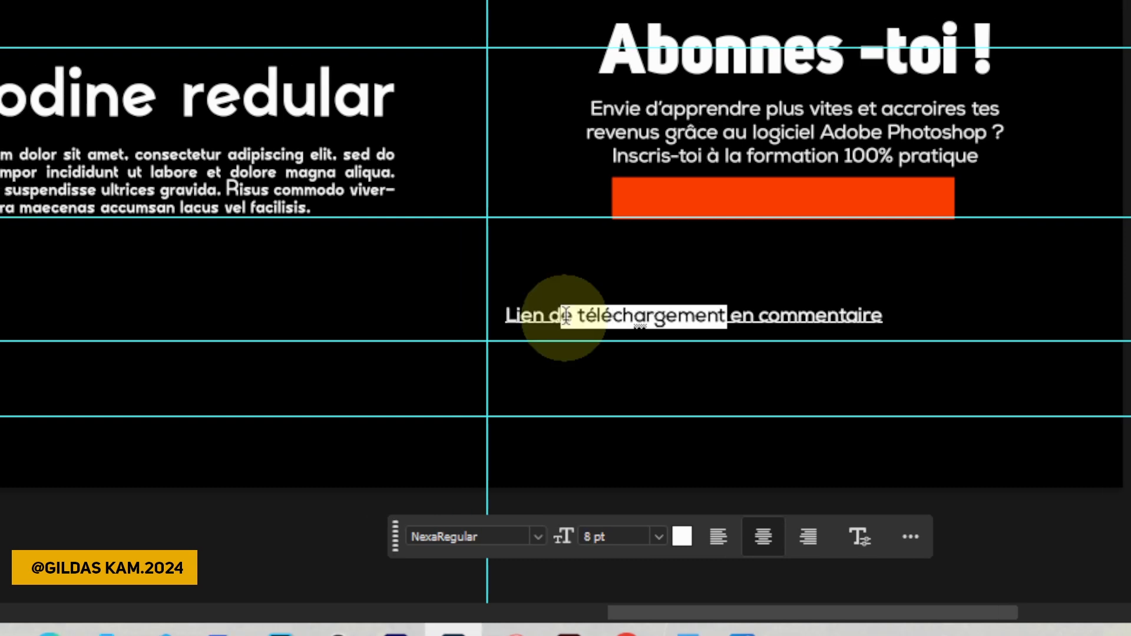
{"action": "type", "text": "'"}
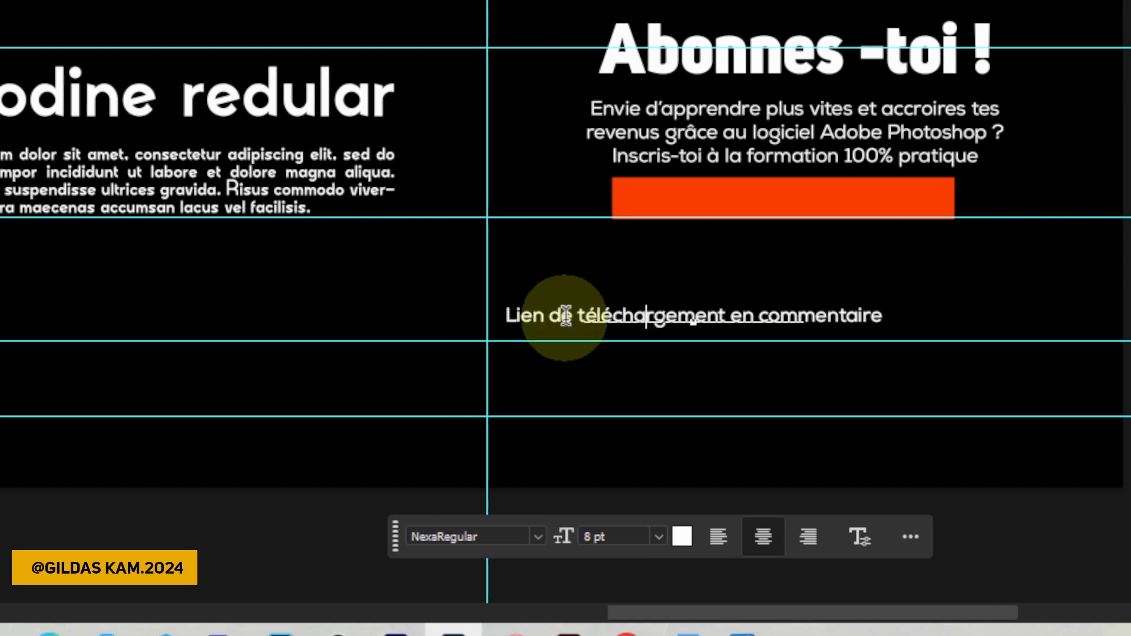
{"action": "type", "text": "sponib"}
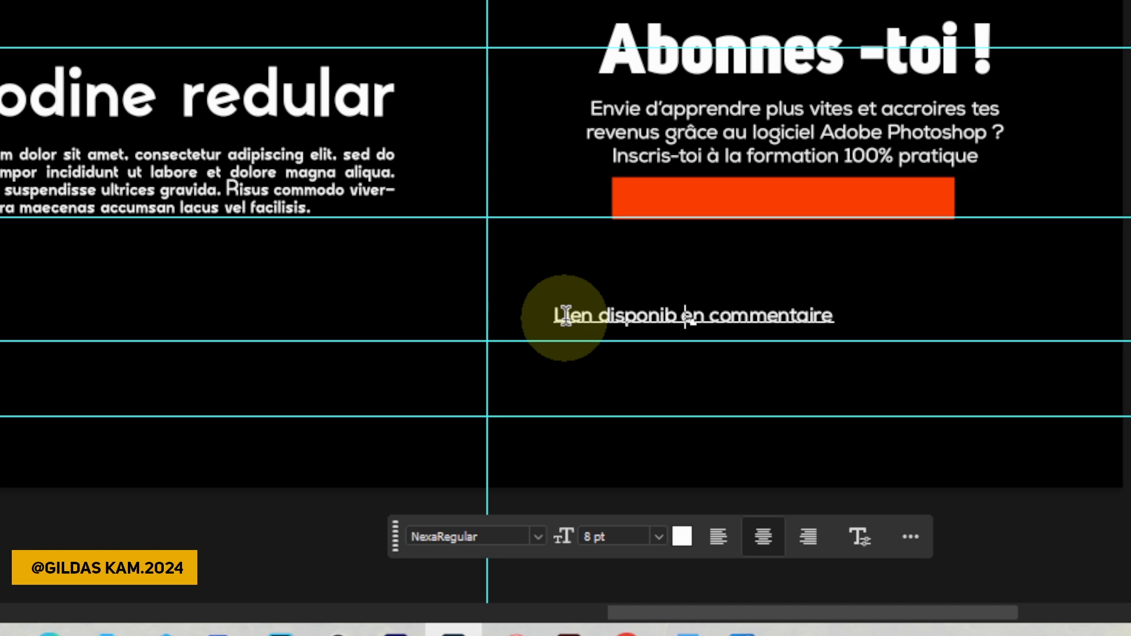
{"action": "type", "text": "le"}
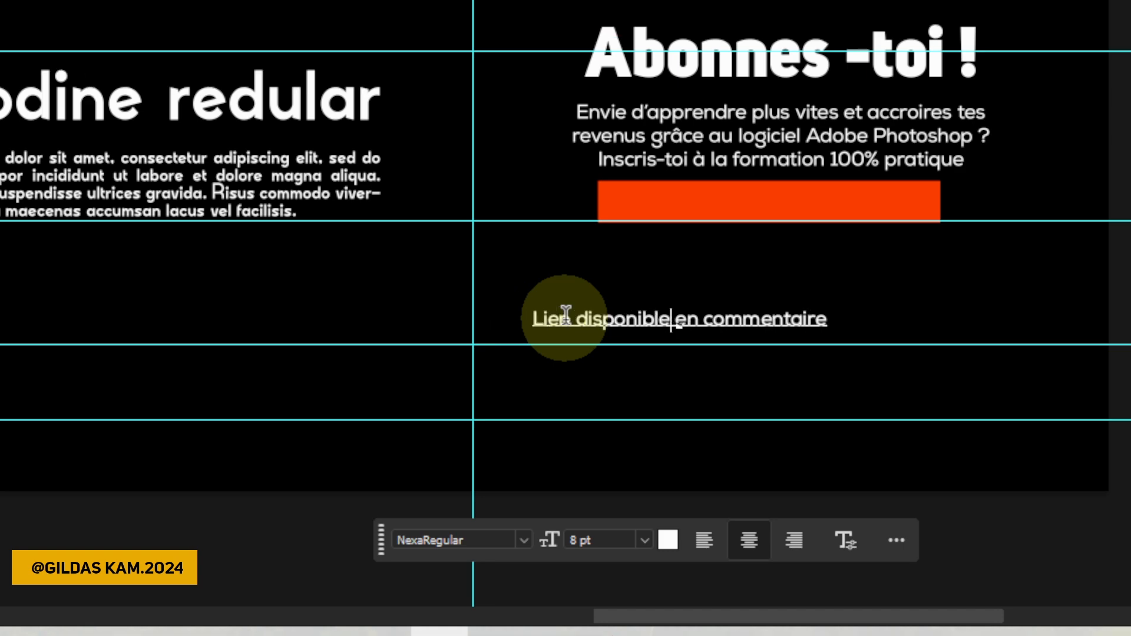
{"action": "left_click", "coordinate": [568, 317]}
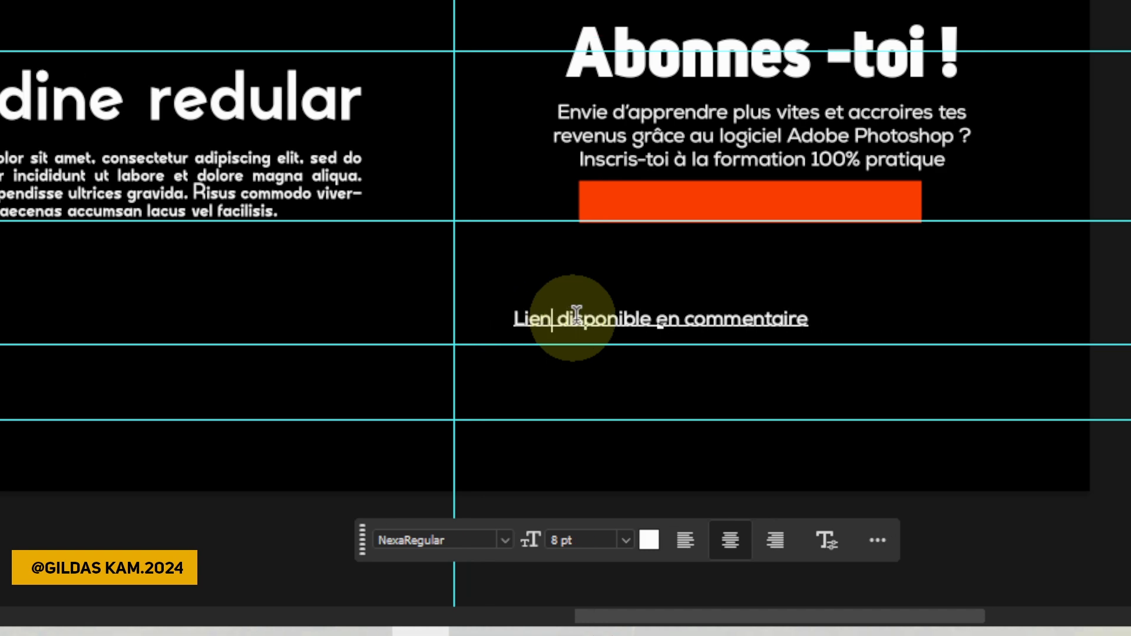
{"action": "type", "text": "s"}
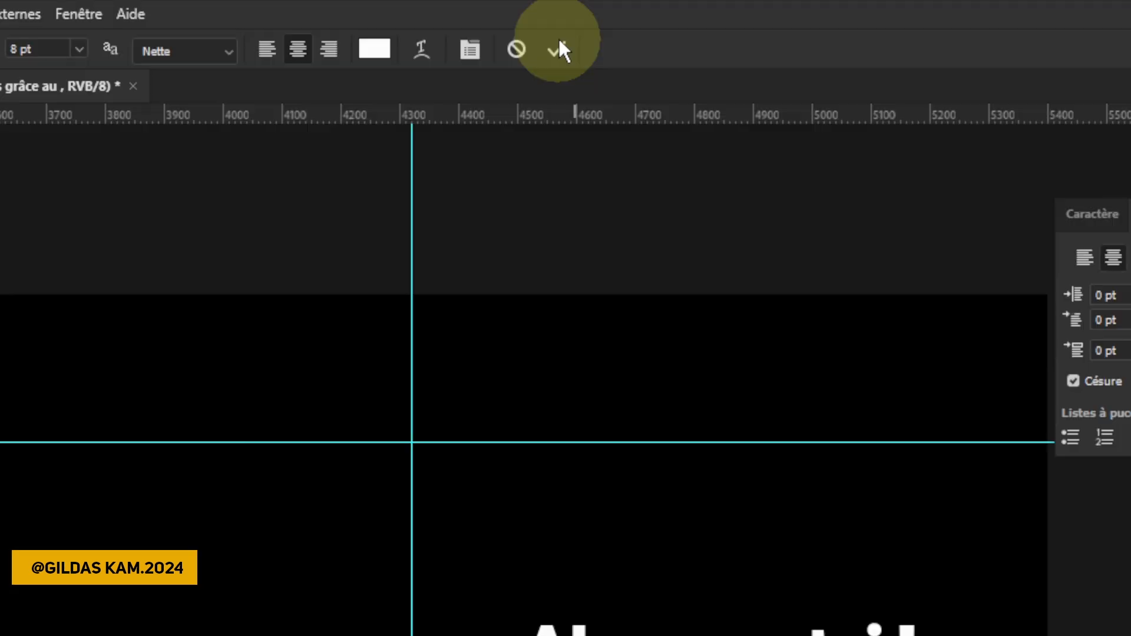
{"action": "left_click", "coordinate": [565, 42]}
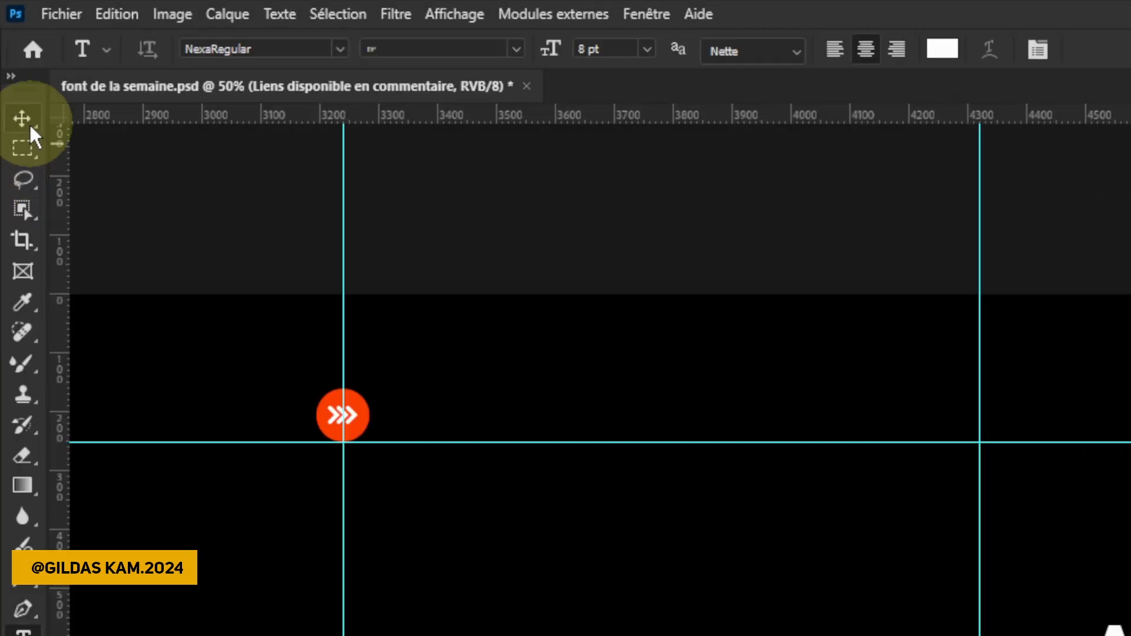
Move the "Liens disponible en commentaire" text onto the orange rectangle and place its layer above the rectangle's layer.
{"action": "left_click", "coordinate": [30, 123]}
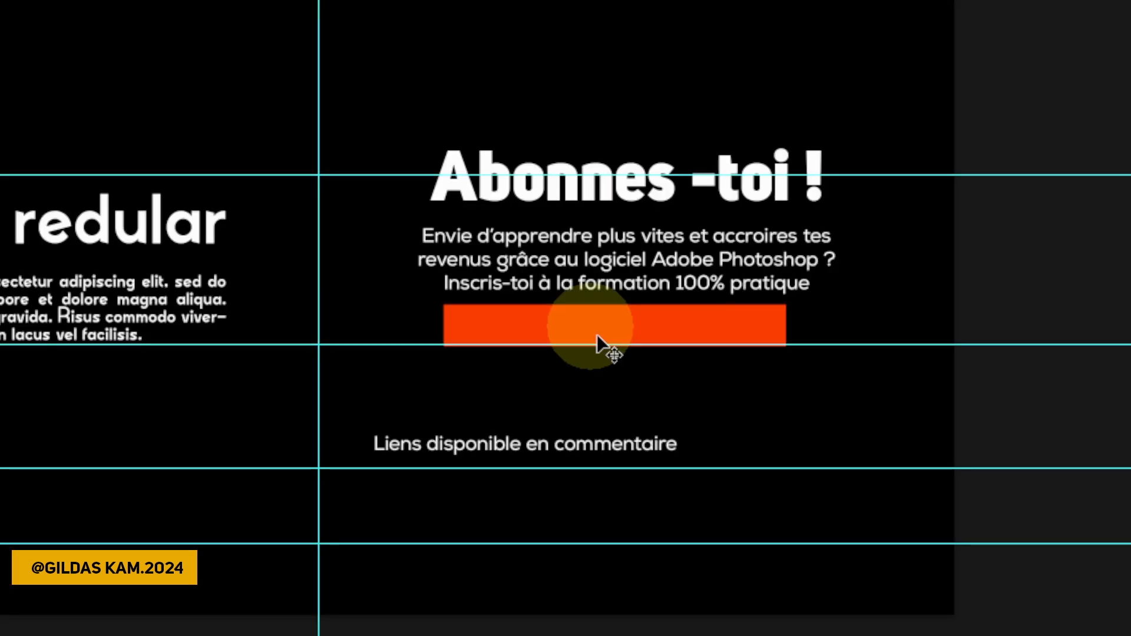
{"action": "left_click_drag", "start_coordinate": [639, 444], "coordinate": [696, 320]}
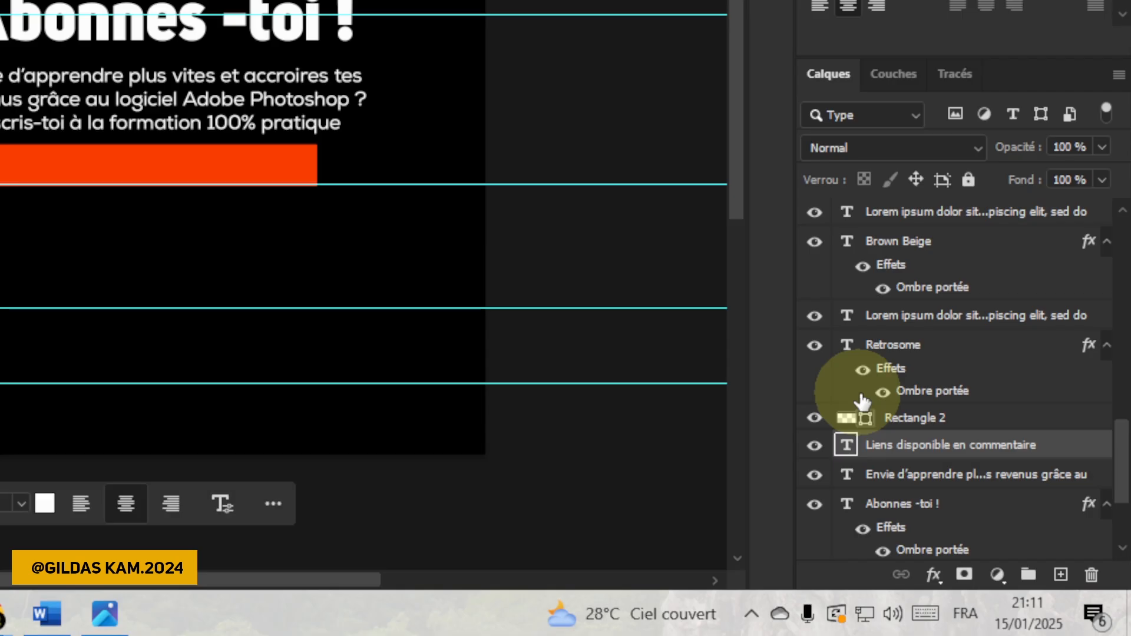
{"action": "left_click_drag", "start_coordinate": [908, 445], "coordinate": [915, 412]}
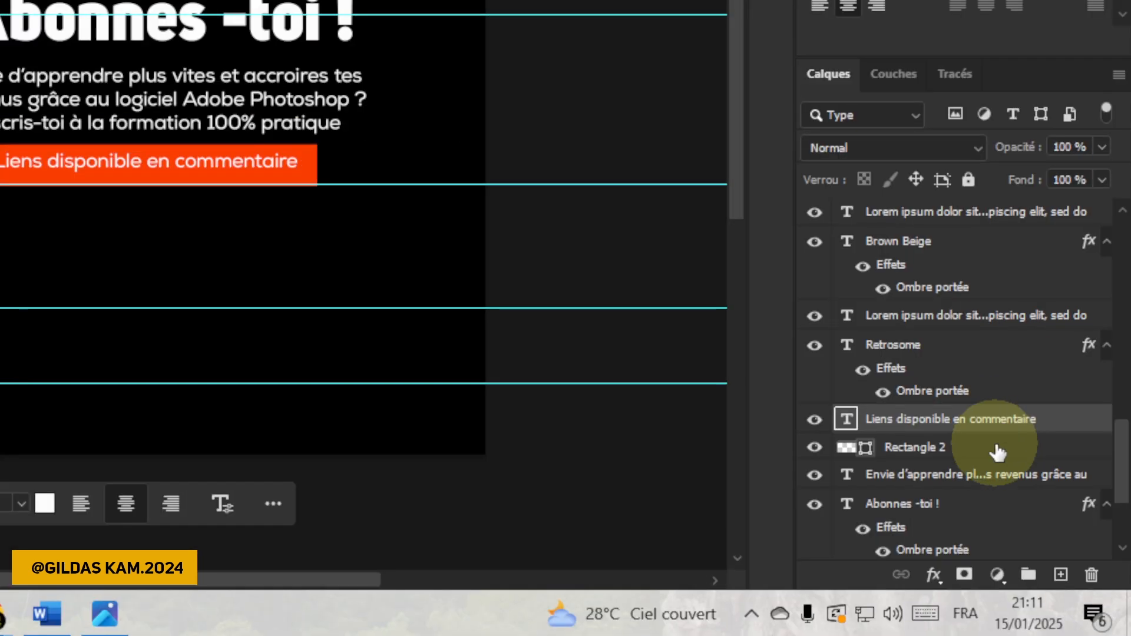
Centre the "Liens disponible en commentaire" text horizontally and vertically on the orange rectangle.
{"action": "left_click", "coordinate": [997, 451]}
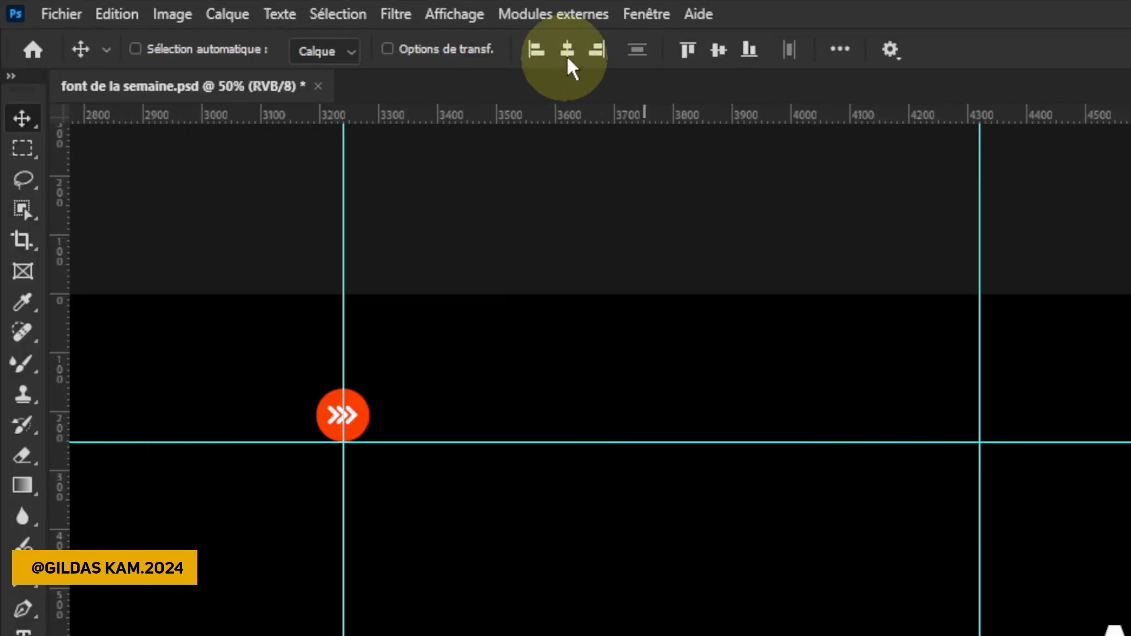
{"action": "left_click", "coordinate": [566, 54]}
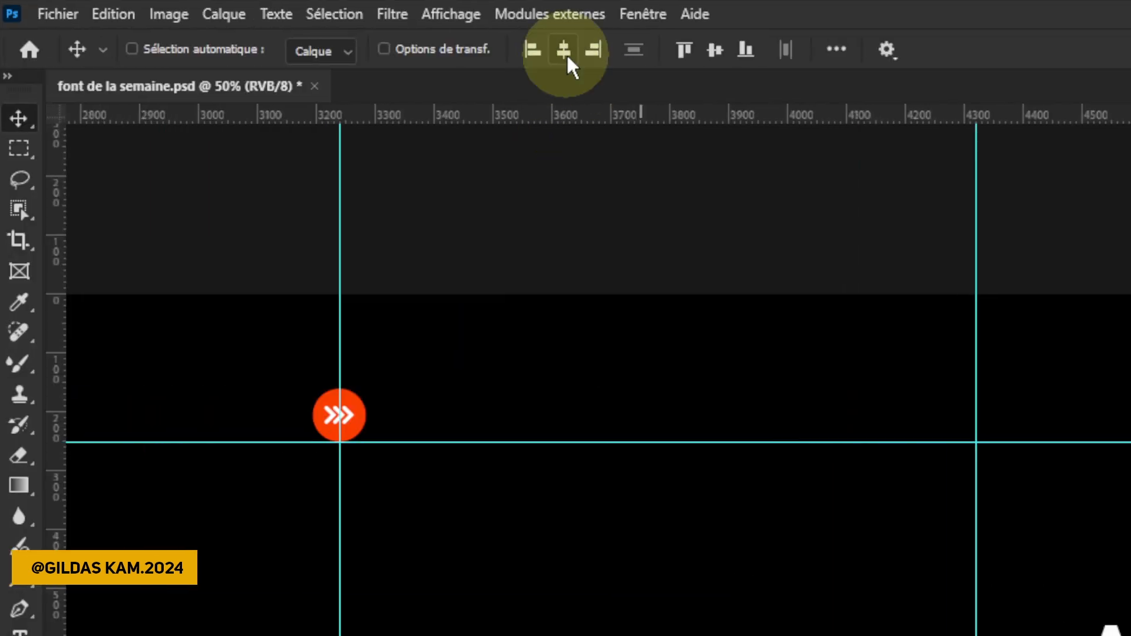
{"action": "left_click", "coordinate": [719, 52]}
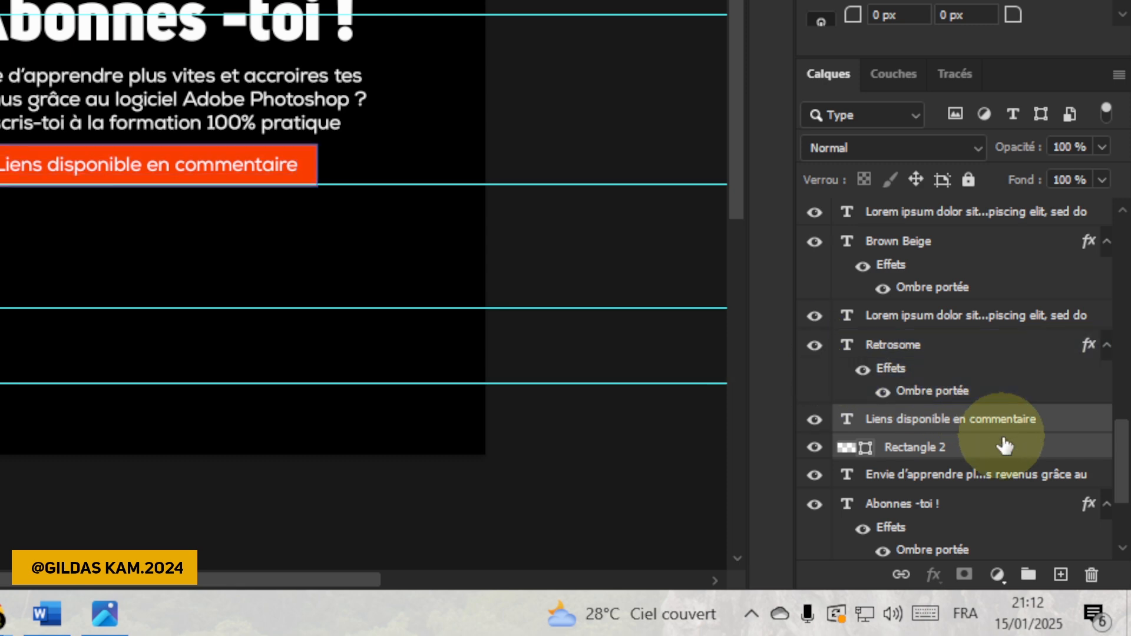
Scale the orange banner and its text down slightly, and space the banner and paragraph evenly beneath the "Abonnes -toi !" title.
{"action": "key", "text": "ctrl+t"}
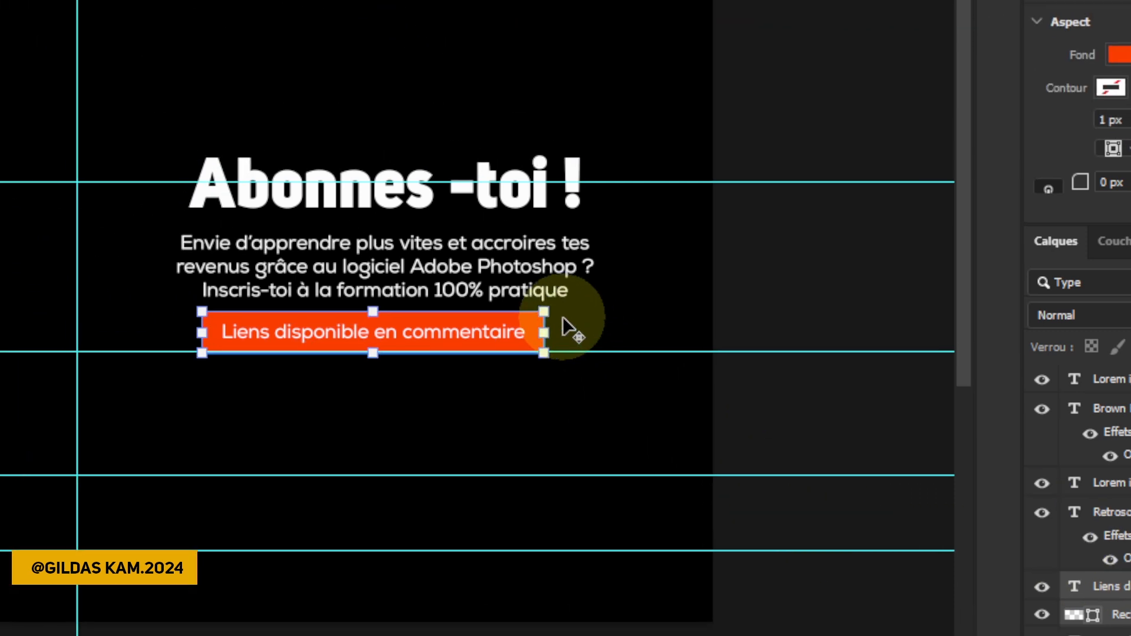
{"action": "mouse_move", "coordinate": [579, 316]}
{"action": "left_mouse_down"}
{"action": "mouse_move", "coordinate": [556, 317]}
{"action": "mouse_move", "coordinate": [535, 355]}
{"action": "mouse_move", "coordinate": [564, 317]}
{"action": "left_mouse_up"}
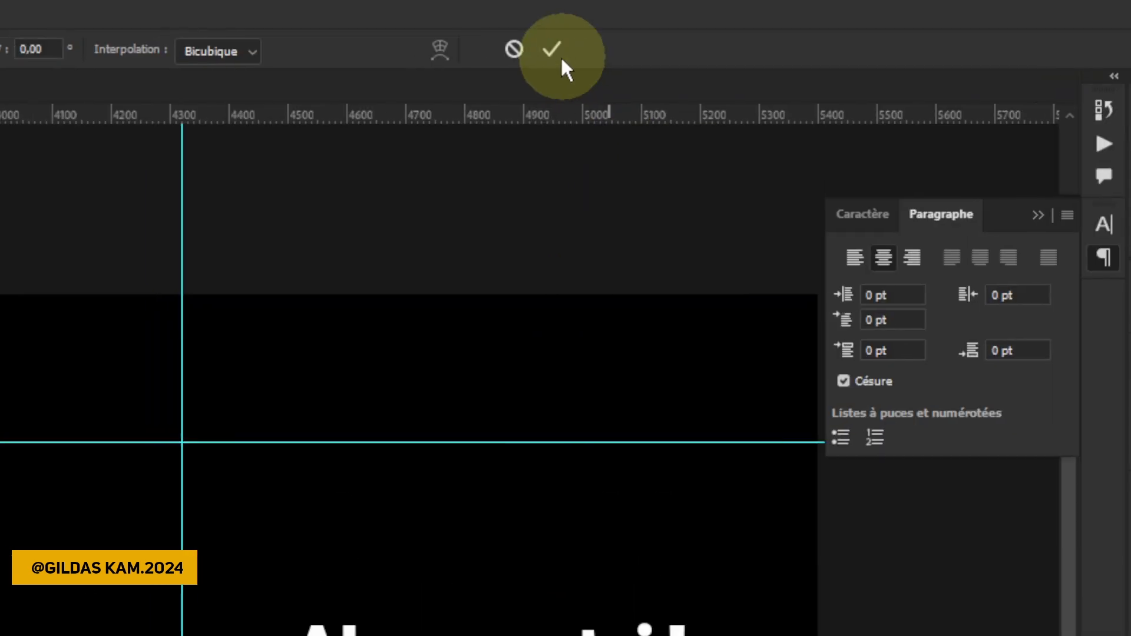
{"action": "left_click", "coordinate": [561, 53]}
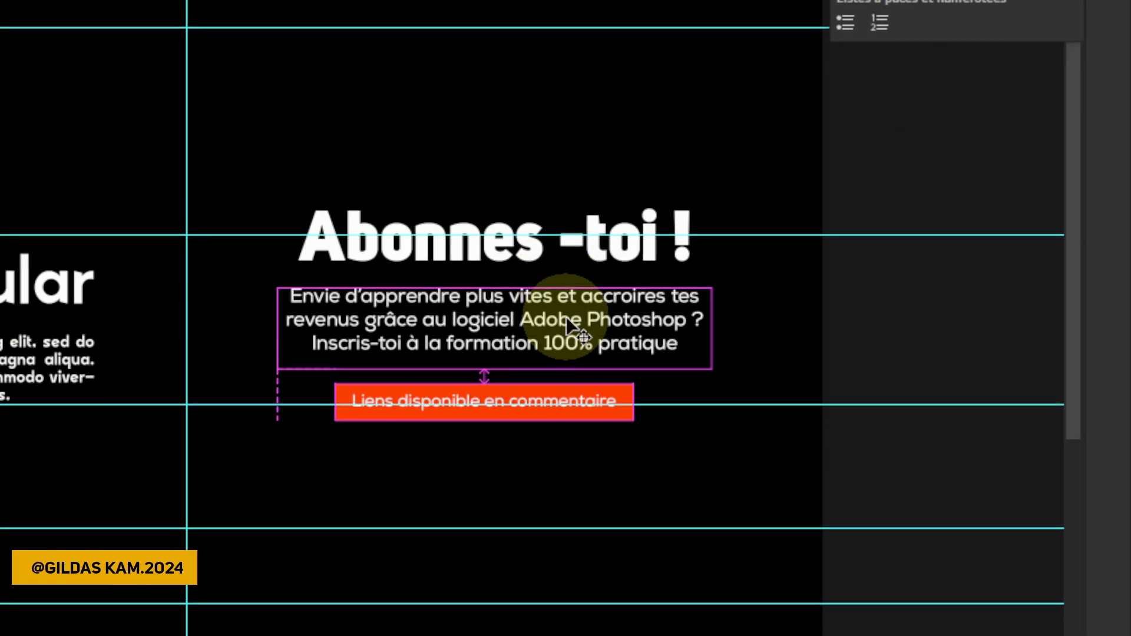
{"action": "left_click_drag", "start_coordinate": [567, 318], "coordinate": [567, 324]}
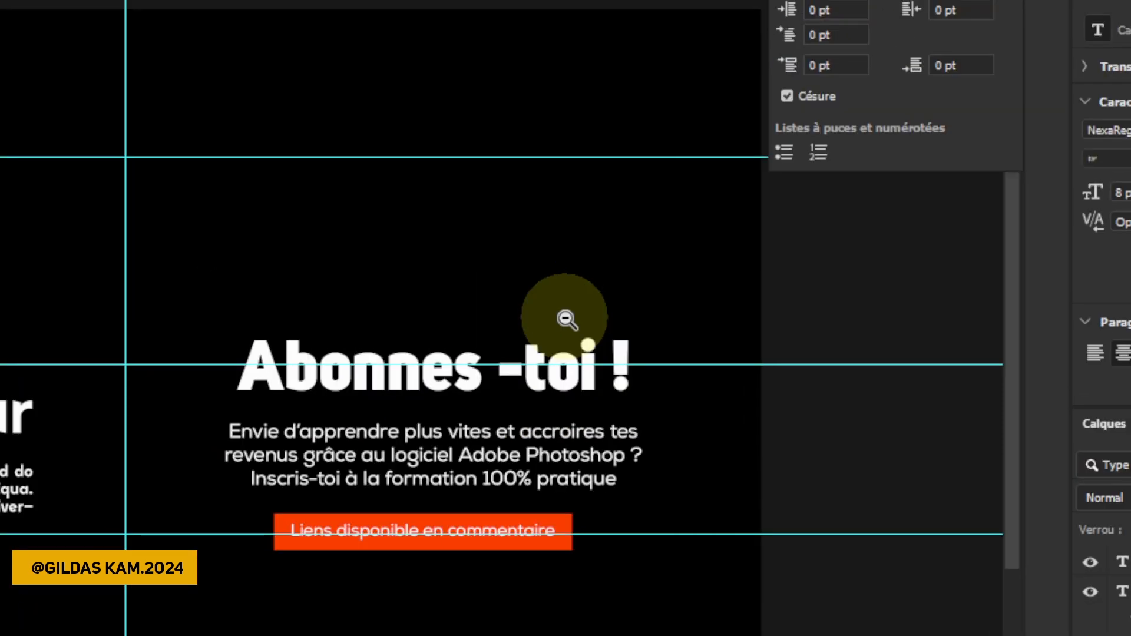
Duplicate the King's Advertising logo and QR contact block from the first panel's footer to the foot of the Retrosome panel at the same height.
{"action": "left_click", "coordinate": [566, 320]}
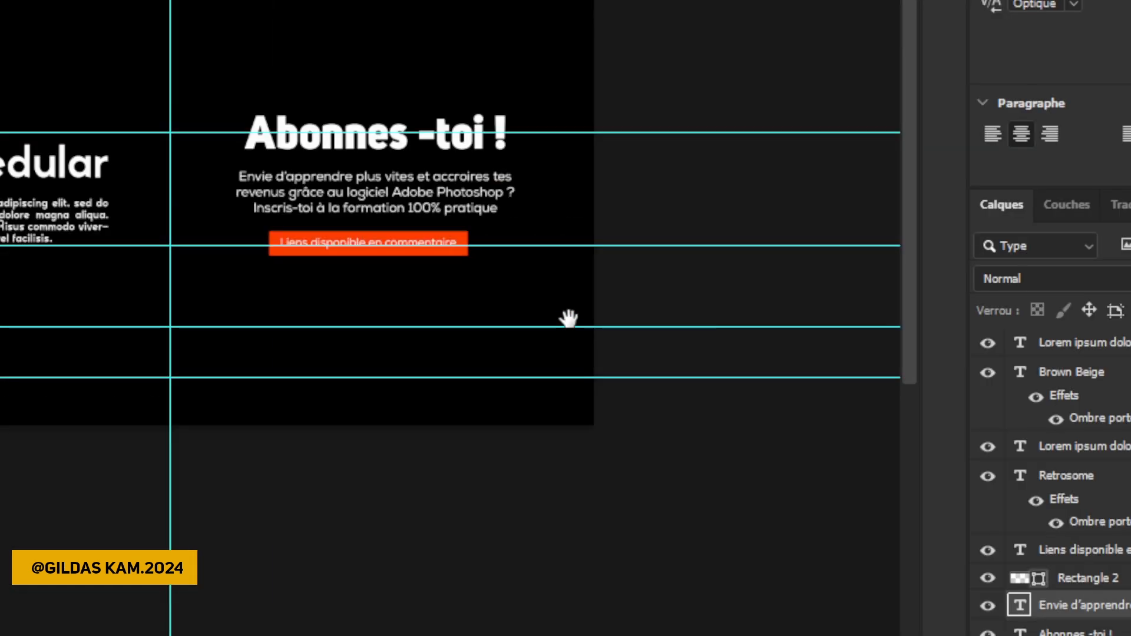
{"action": "left_click", "coordinate": [568, 320]}
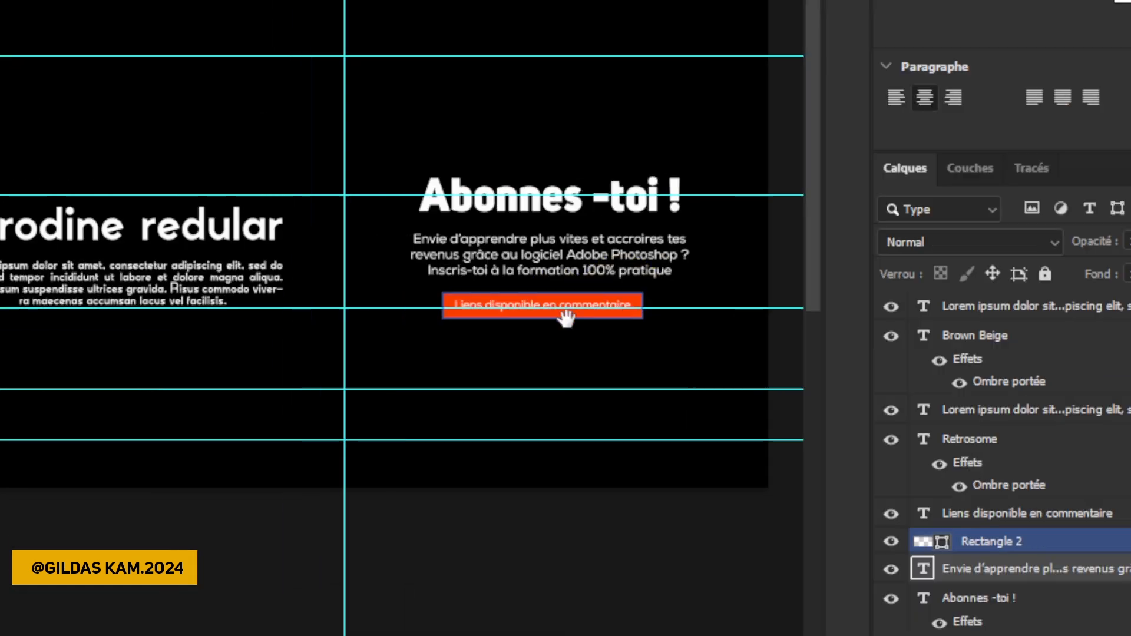
{"action": "left_click", "coordinate": [566, 319]}
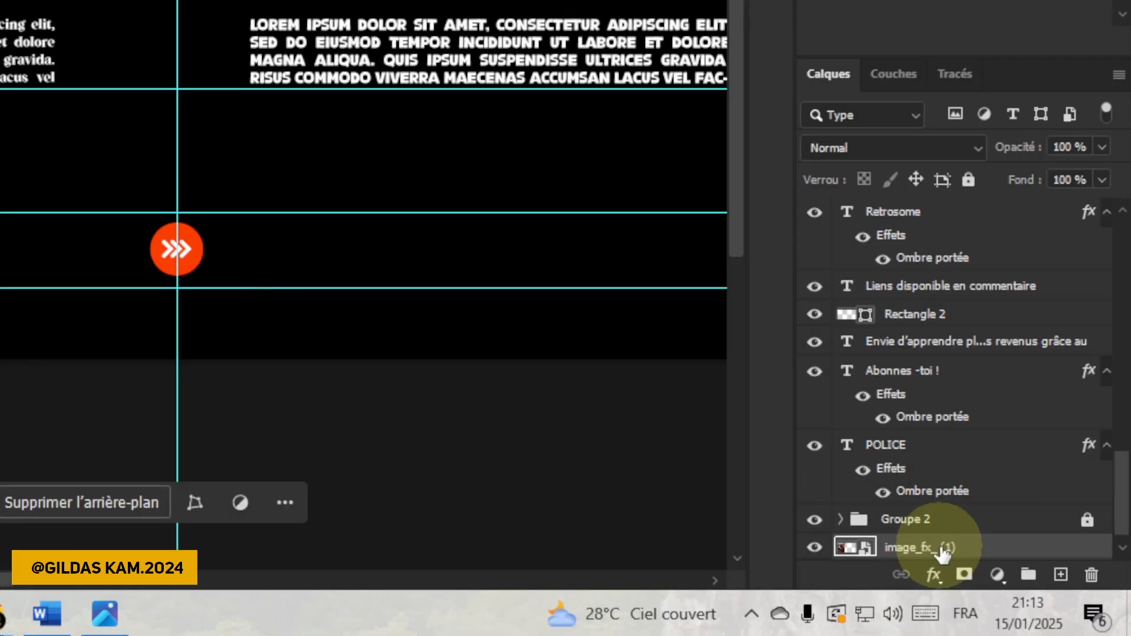
{"action": "left_click", "coordinate": [813, 548]}
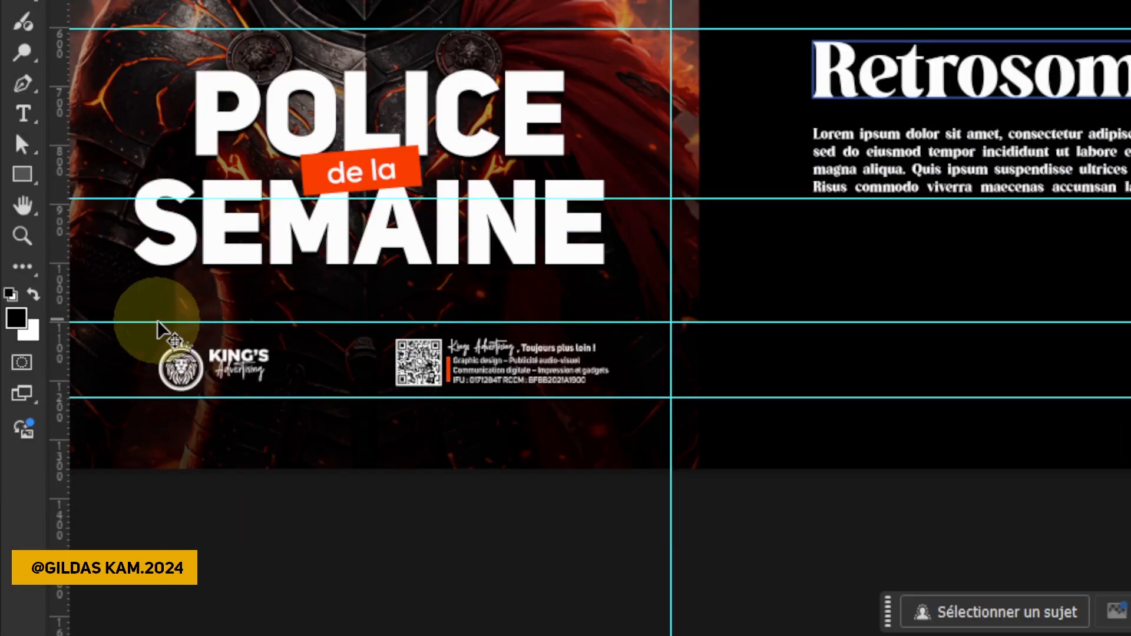
{"action": "left_click_drag", "start_coordinate": [150, 307], "coordinate": [630, 409]}
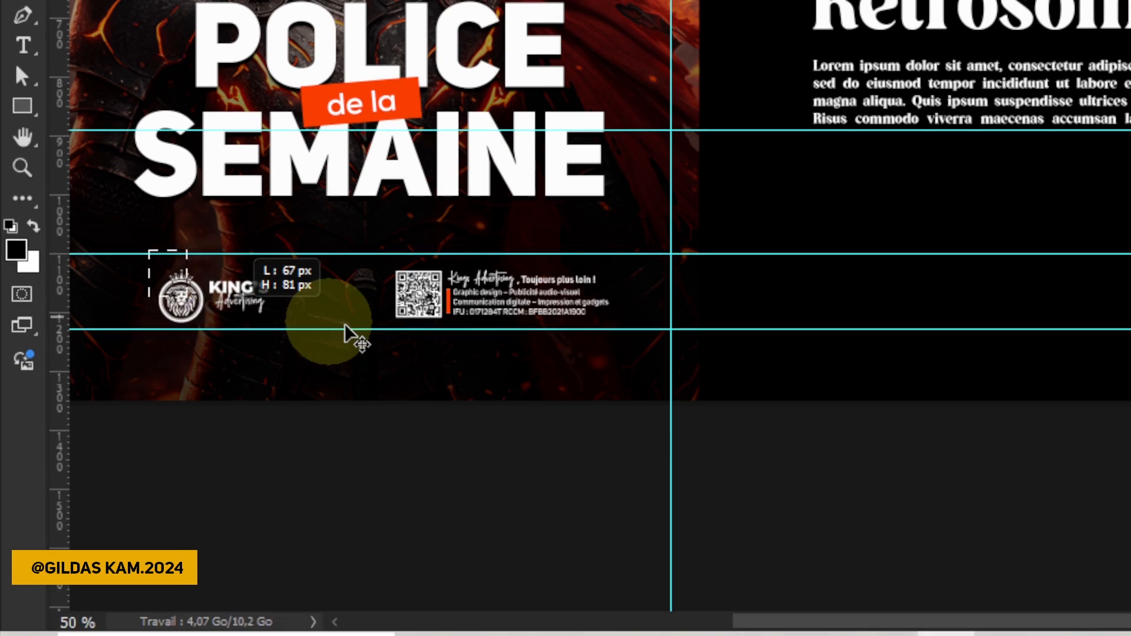
{"action": "left_click_drag", "start_coordinate": [578, 319], "coordinate": [580, 325]}
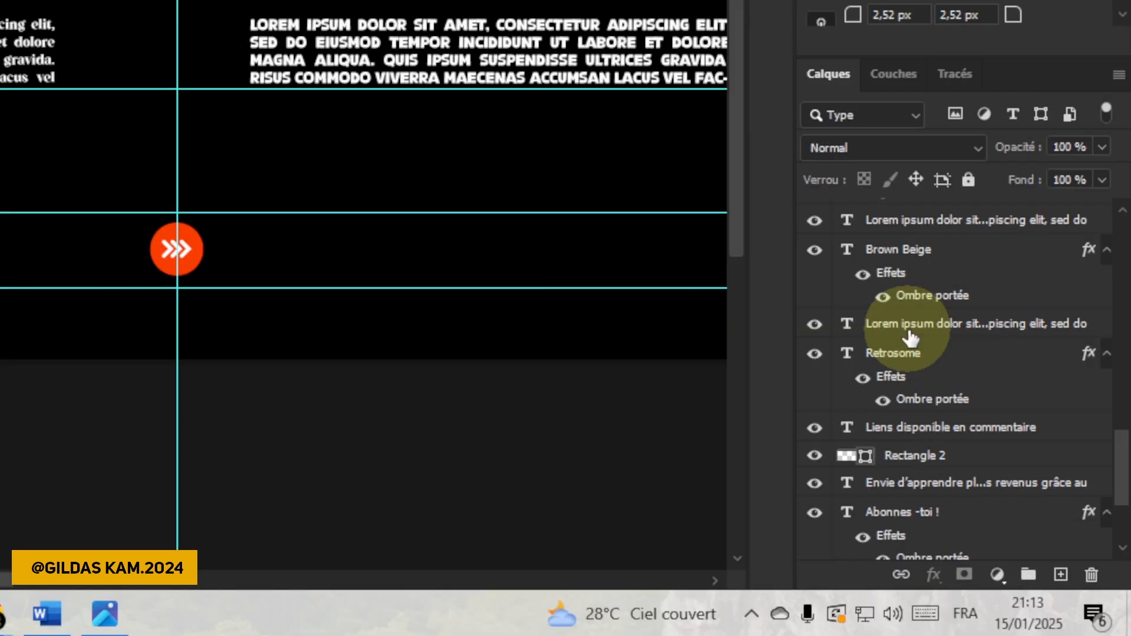
{"action": "left_click", "coordinate": [1013, 382]}
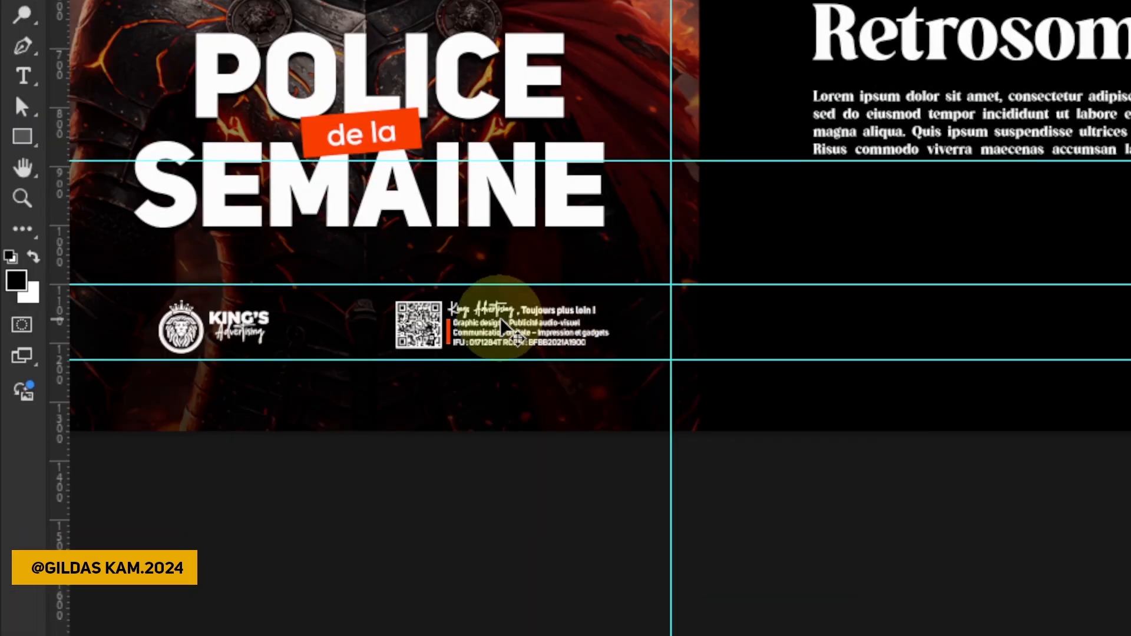
{"action": "left_click_drag", "start_coordinate": [611, 325], "coordinate": [1023, 326]}
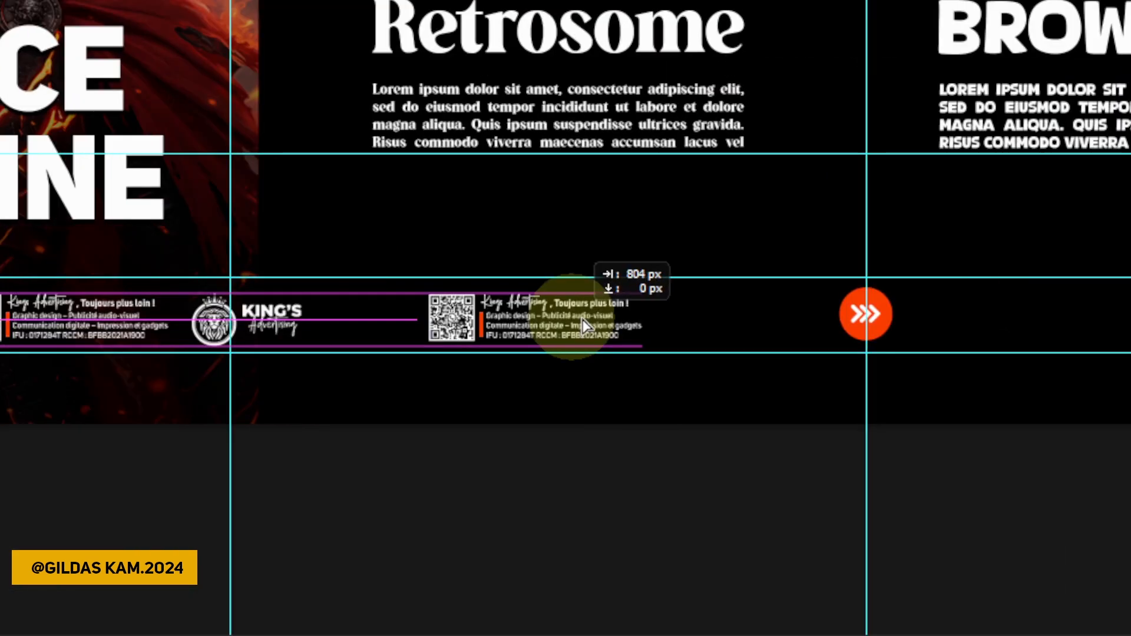
{"action": "left_click_drag", "start_coordinate": [584, 325], "coordinate": [686, 327]}
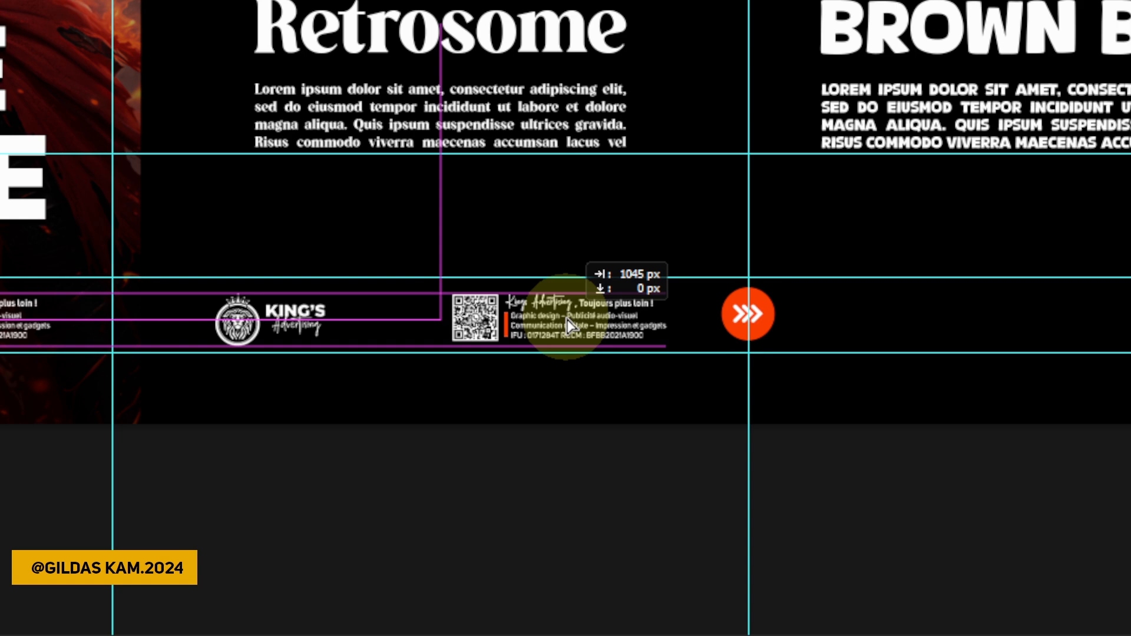
{"action": "left_click_drag", "start_coordinate": [568, 326], "coordinate": [584, 325]}
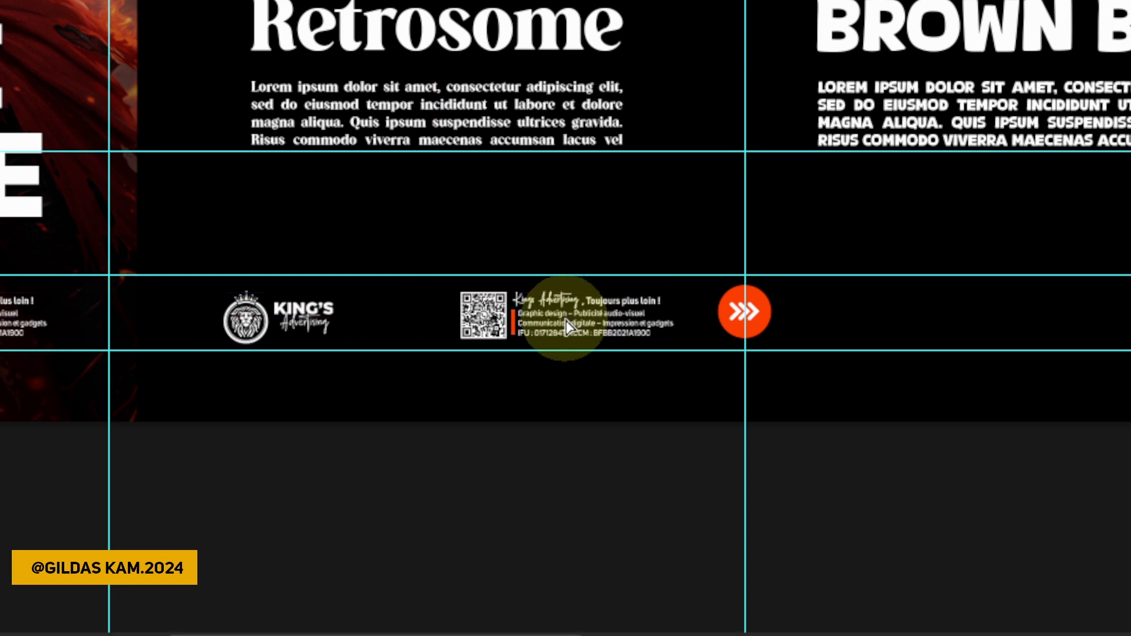
Duplicate the logo and QR contact footer into the Brown Beige, Brodine redular and "Abonnes -toi !" panels.
{"action": "left_click_drag", "start_coordinate": [1010, 324], "coordinate": [568, 326]}
{"action": "left_click_drag", "start_coordinate": [529, 322], "coordinate": [569, 323]}
{"action": "scroll", "coordinate": [566, 318], "scroll_direction": "down", "scroll_amount": 2}
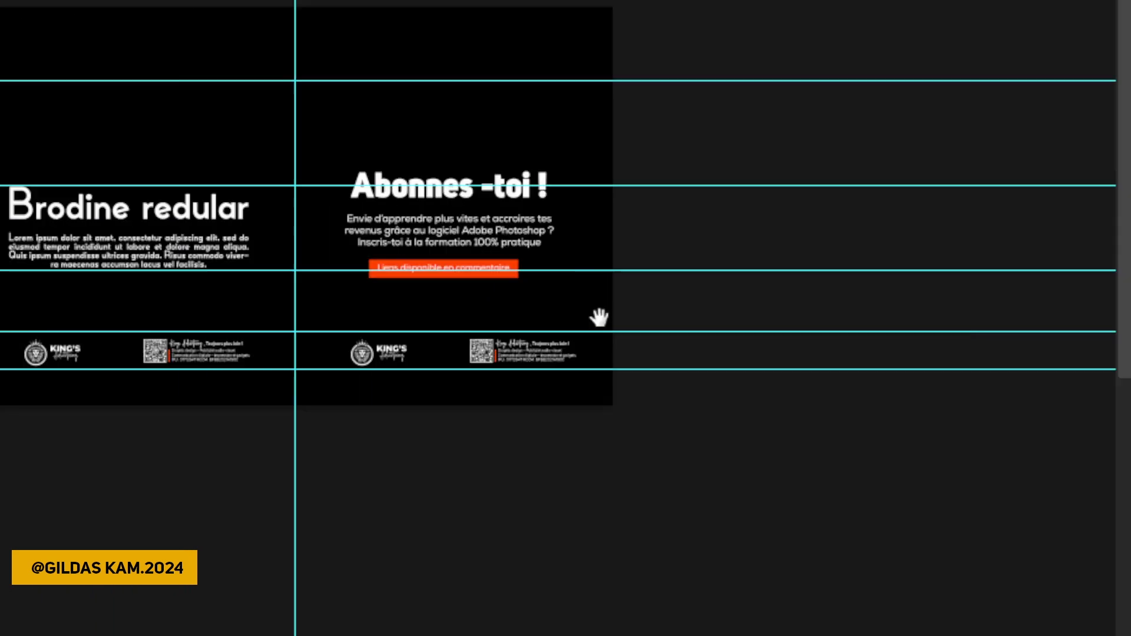
{"action": "scroll", "coordinate": [560, 321], "scroll_direction": "up", "scroll_amount": 1}
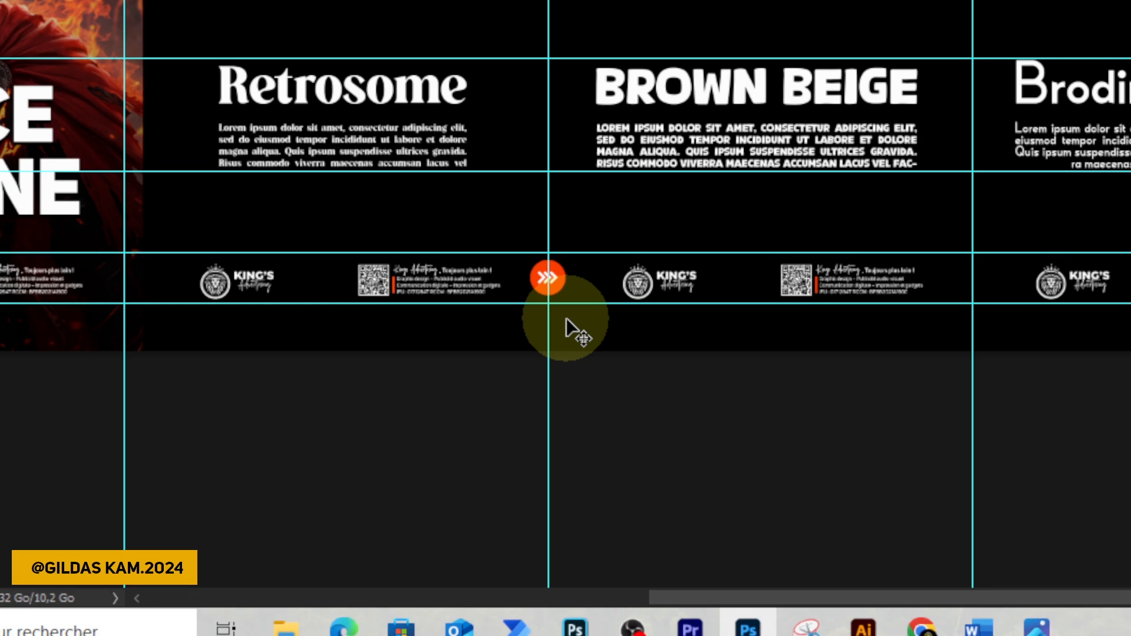
Duplicate the lower orange arrow badge 2160 px across, onto the guide between the Brodine redular and "Abonnes -toi !" panels.
{"action": "left_click_drag", "start_coordinate": [585, 335], "coordinate": [536, 267]}
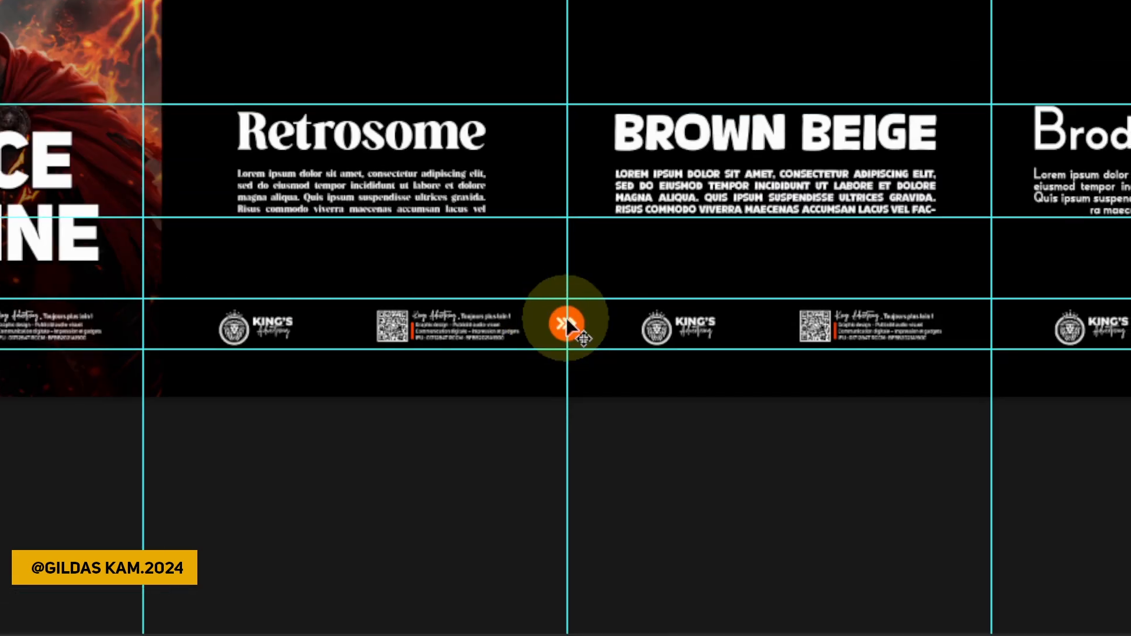
{"action": "left_click", "coordinate": [569, 324]}
{"action": "left_click_drag", "start_coordinate": [568, 324], "coordinate": [1130, 324]}
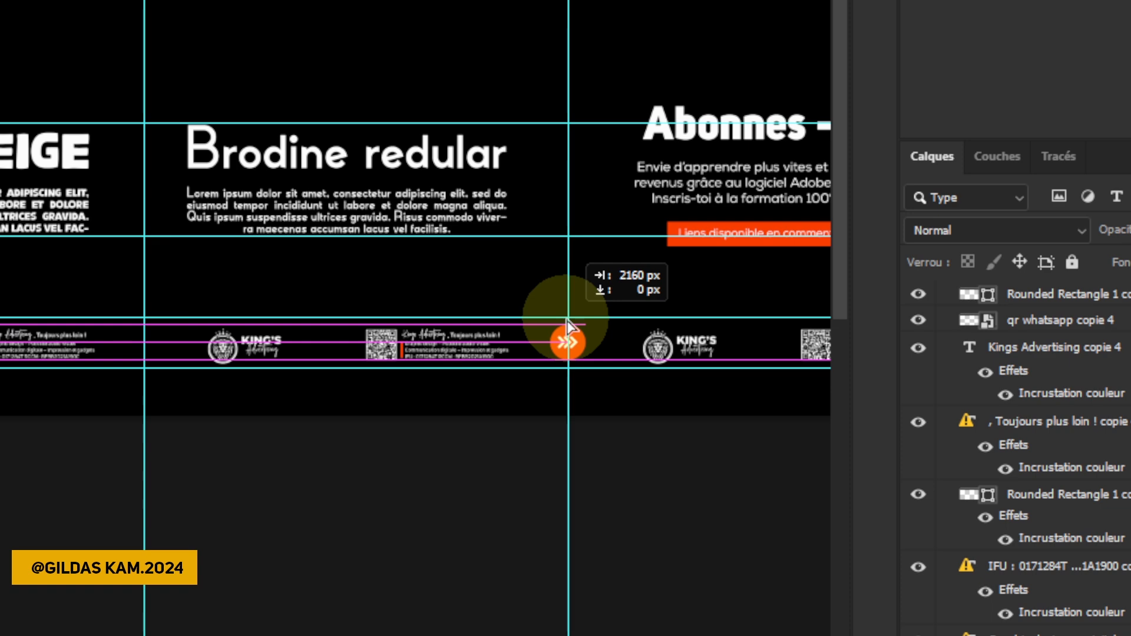
{"action": "left_click_drag", "start_coordinate": [567, 321], "coordinate": [567, 322]}
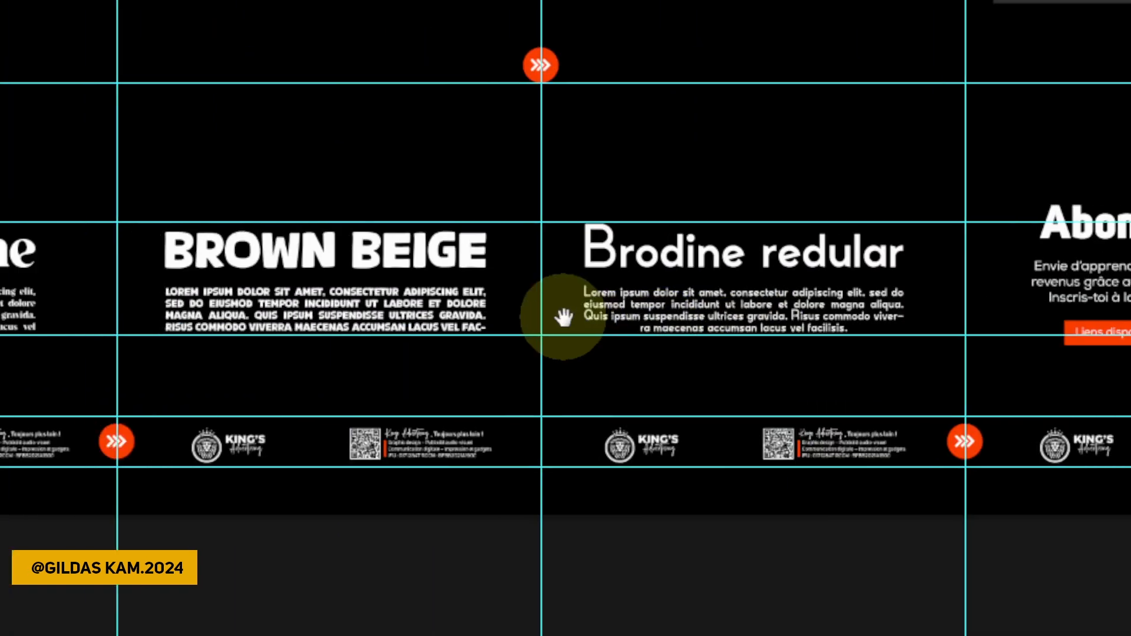
Draw a white circle of about 144 px in the empty area above the Retrosome title.
{"action": "left_click_drag", "start_coordinate": [167, 220], "coordinate": [460, 230]}
{"action": "left_click_drag", "start_coordinate": [569, 318], "coordinate": [587, 319]}
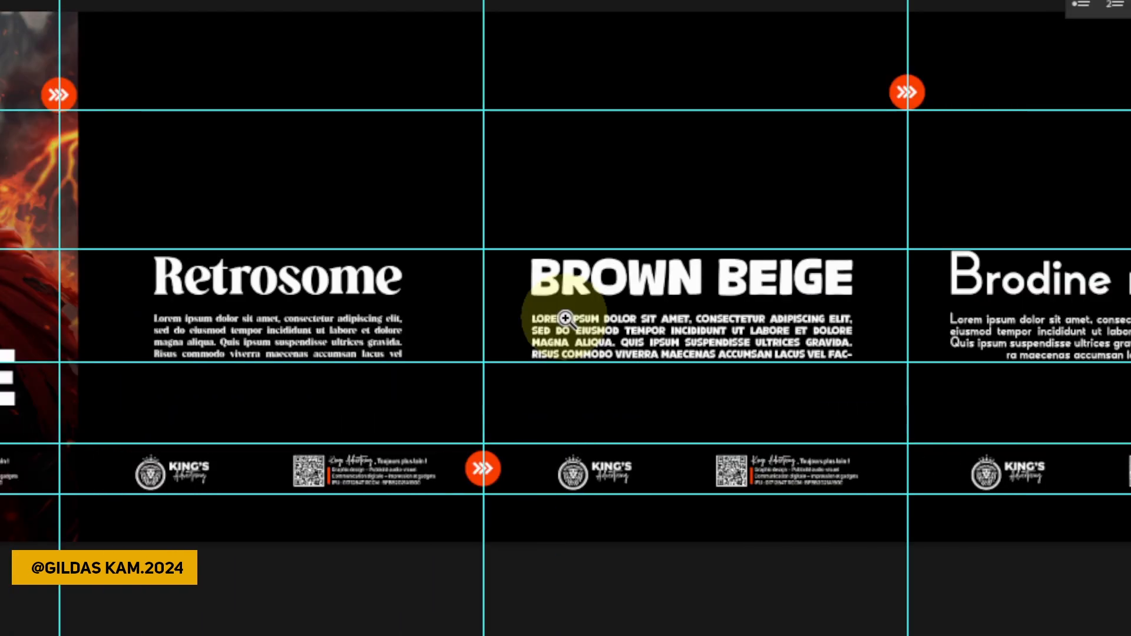
{"action": "left_click", "coordinate": [565, 318]}
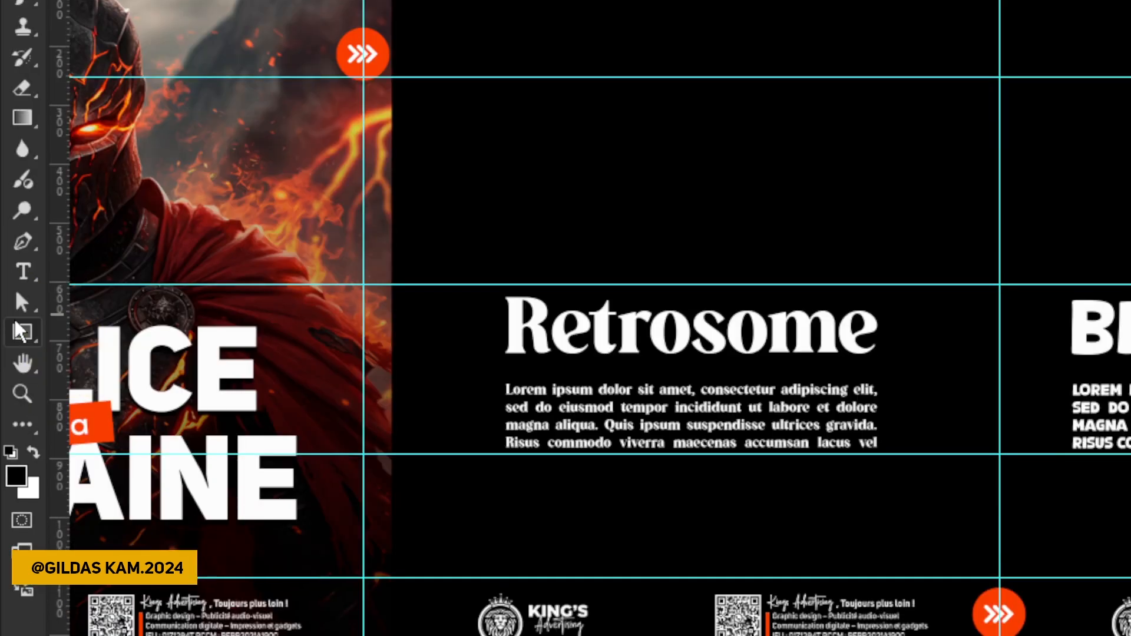
{"action": "right_click", "coordinate": [22, 334]}
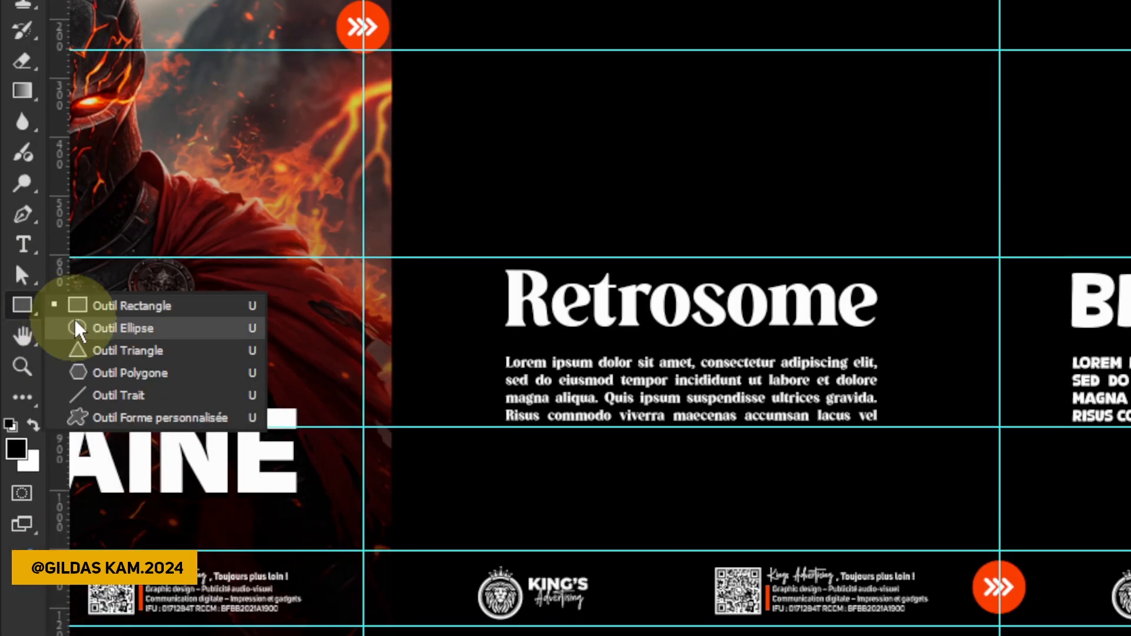
{"action": "left_click", "coordinate": [77, 328]}
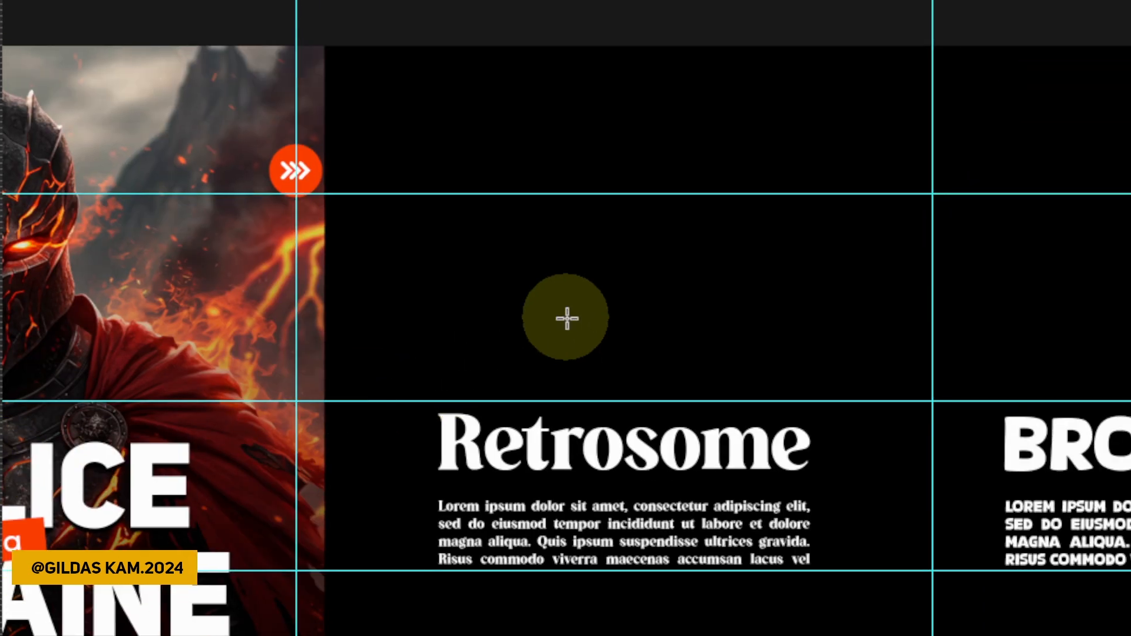
{"action": "left_click_drag", "start_coordinate": [567, 318], "coordinate": [662, 377]}
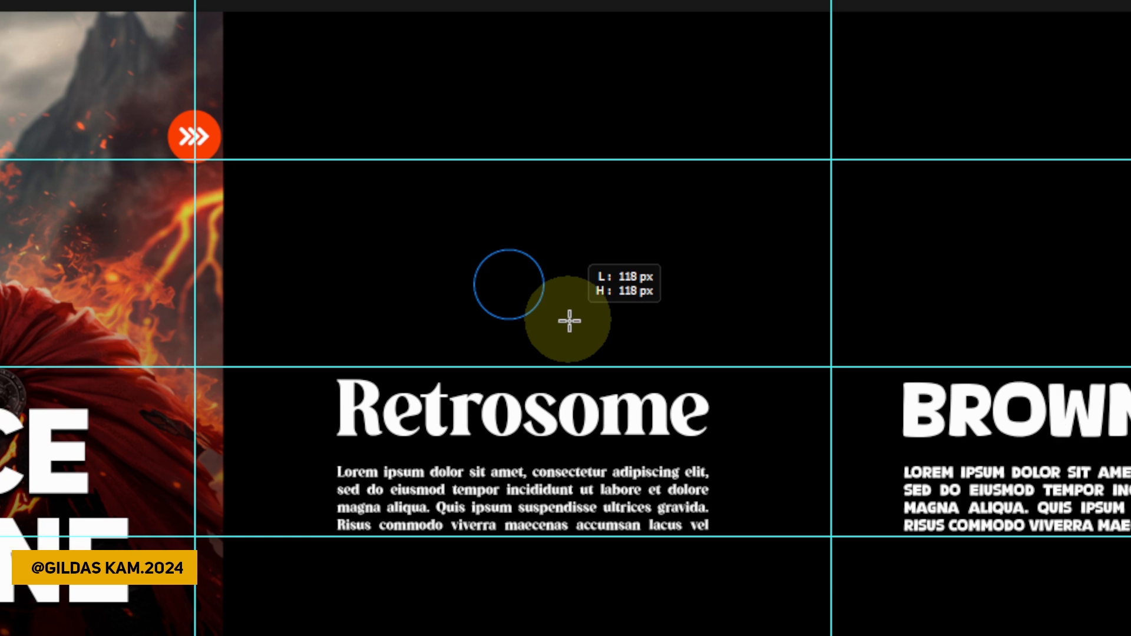
{"action": "mouse_move", "coordinate": [569, 321]}
{"action": "left_mouse_down"}
{"action": "mouse_move", "coordinate": [596, 335]}
{"action": "mouse_move", "coordinate": [565, 321]}
{"action": "left_mouse_up"}
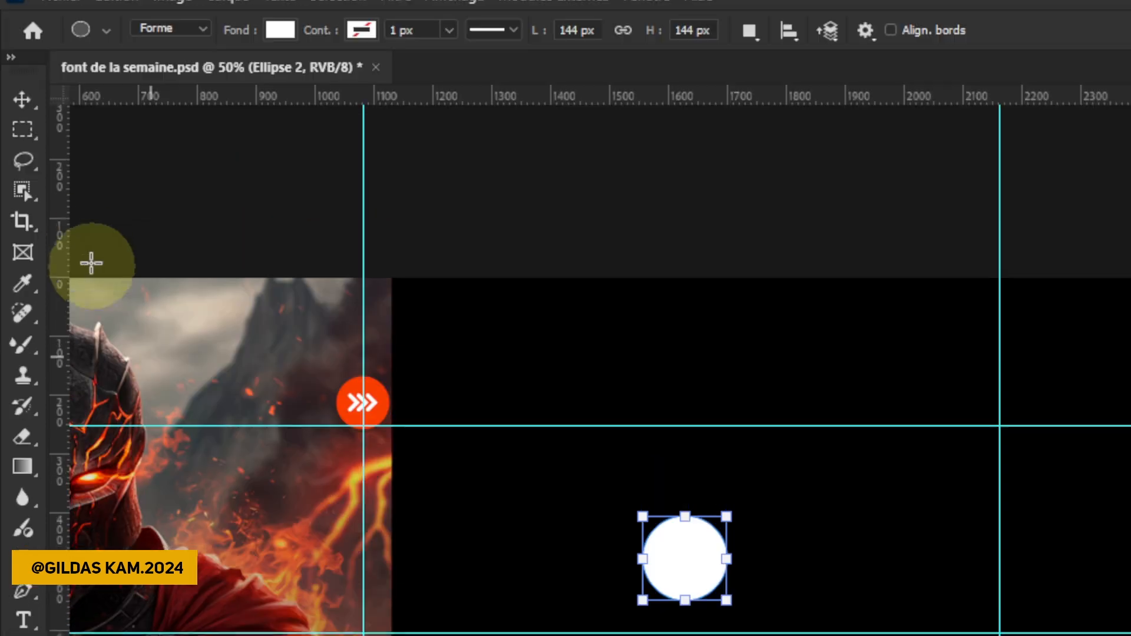
{"action": "left_click", "coordinate": [20, 118]}
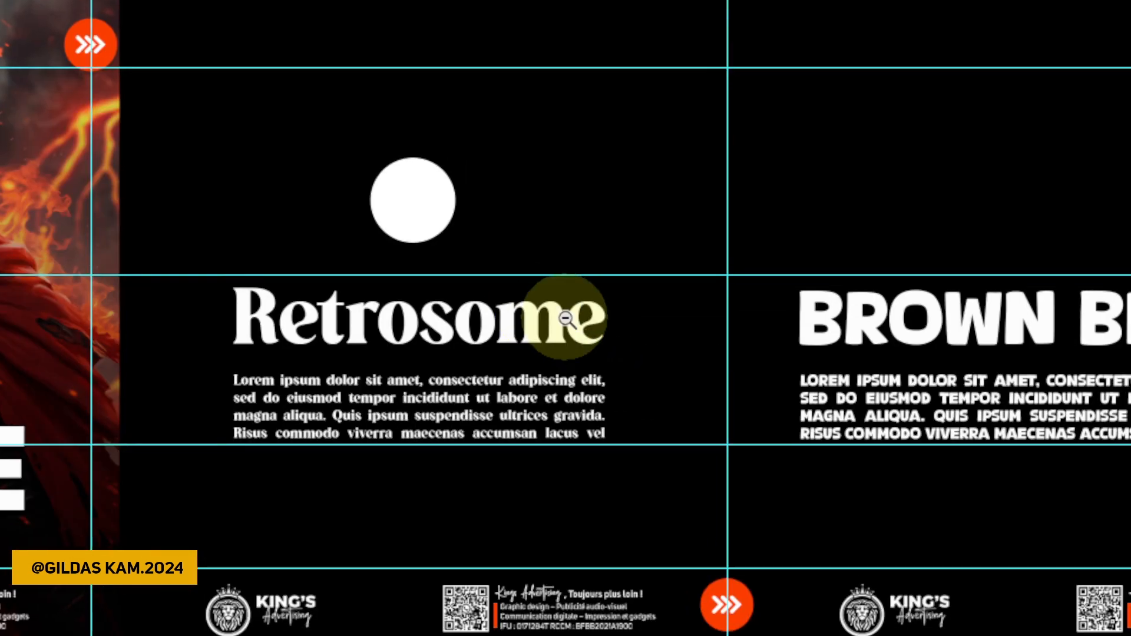
Open the blending options of the Retrosome title layer.
{"action": "left_click", "coordinate": [567, 319], "text": "alt"}
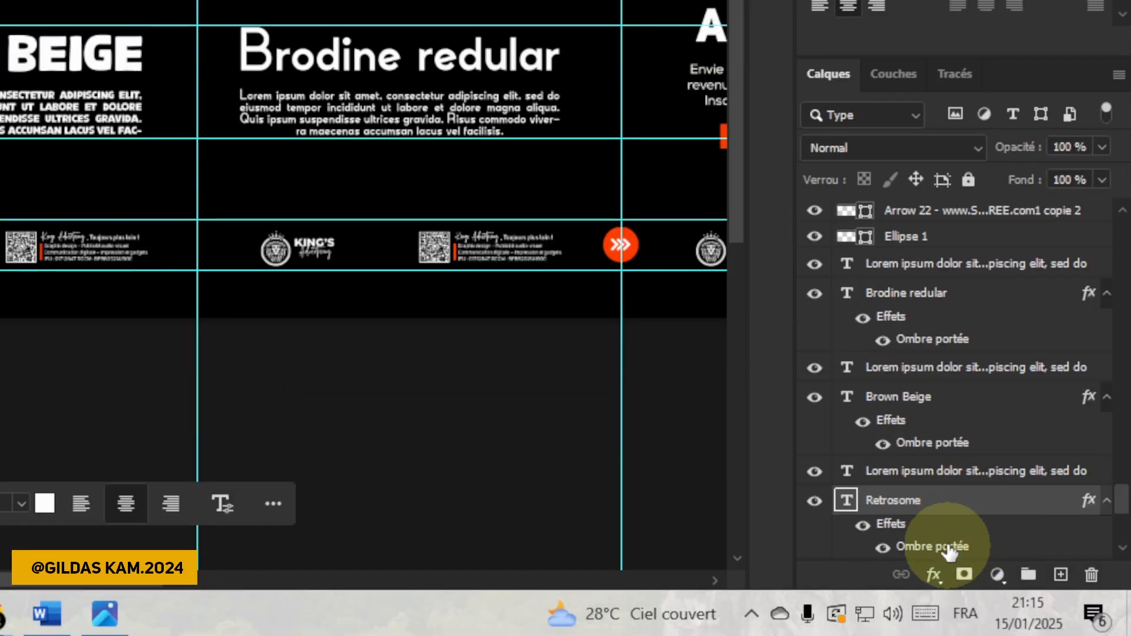
{"action": "scroll", "coordinate": [982, 513], "scroll_direction": "down", "scroll_amount": 3}
{"action": "right_click", "coordinate": [944, 390]}
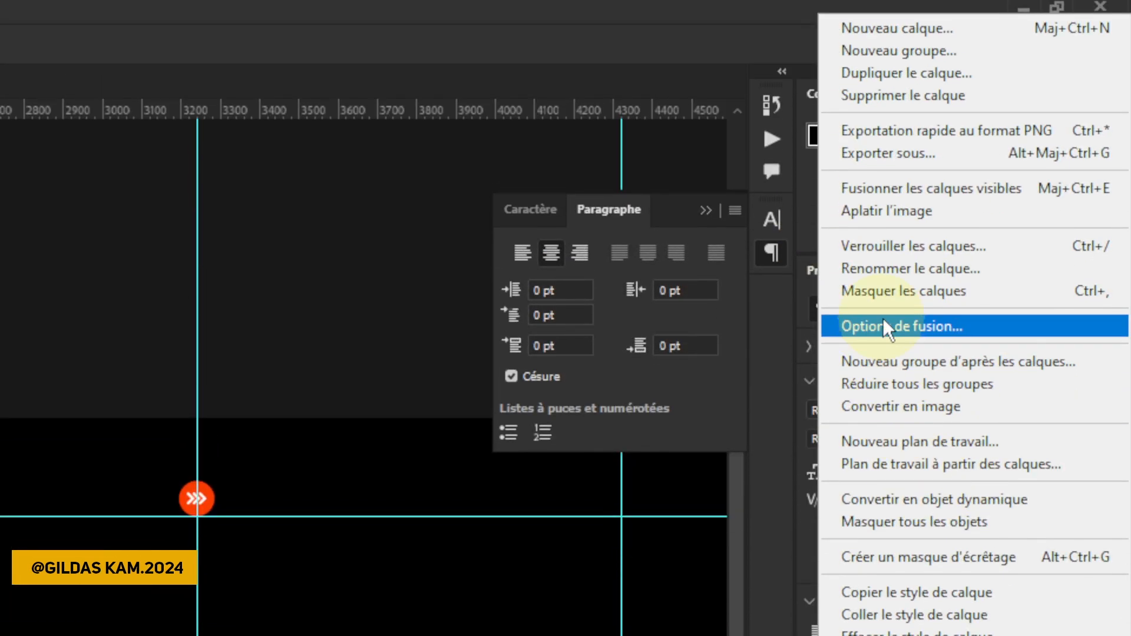
{"action": "left_click", "coordinate": [885, 173]}
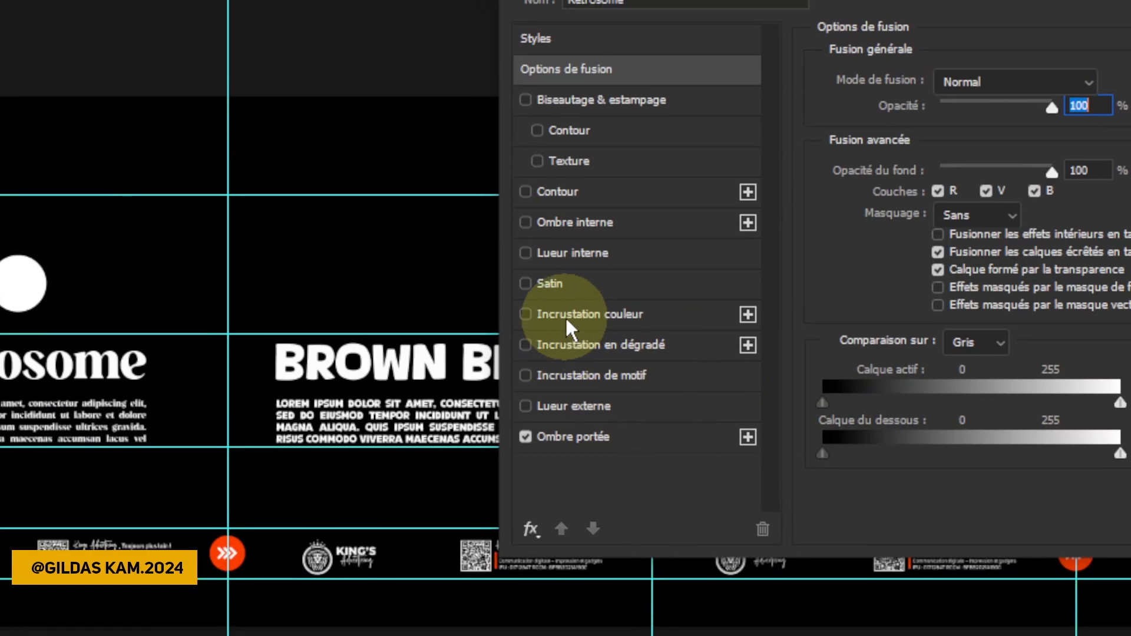
{"action": "left_click", "coordinate": [504, 251]}
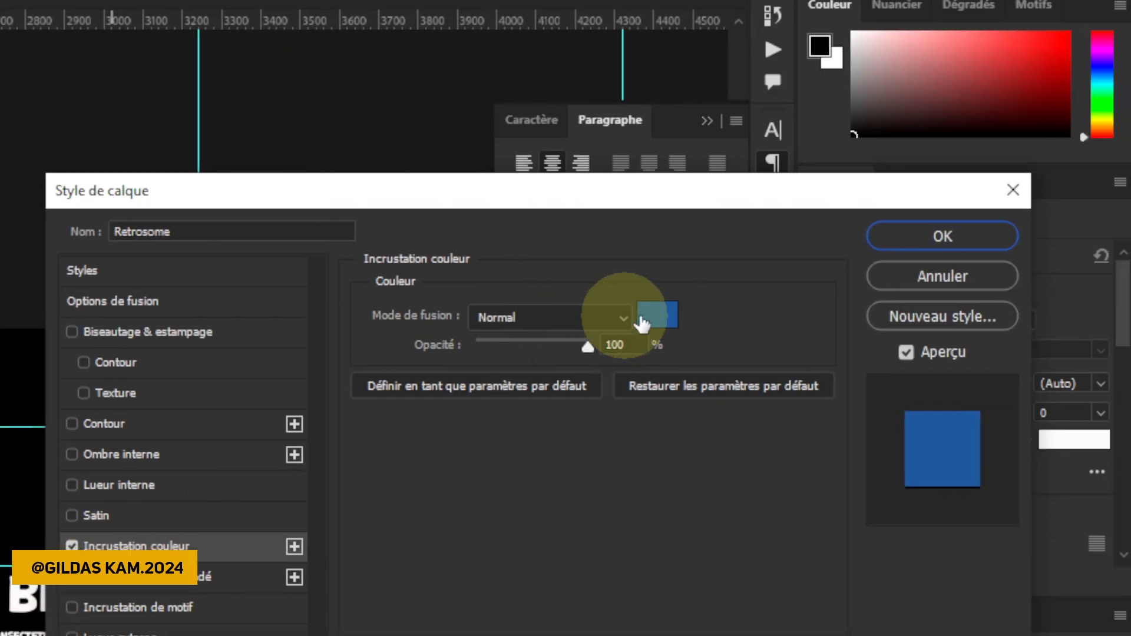
{"action": "key", "text": "Return"}
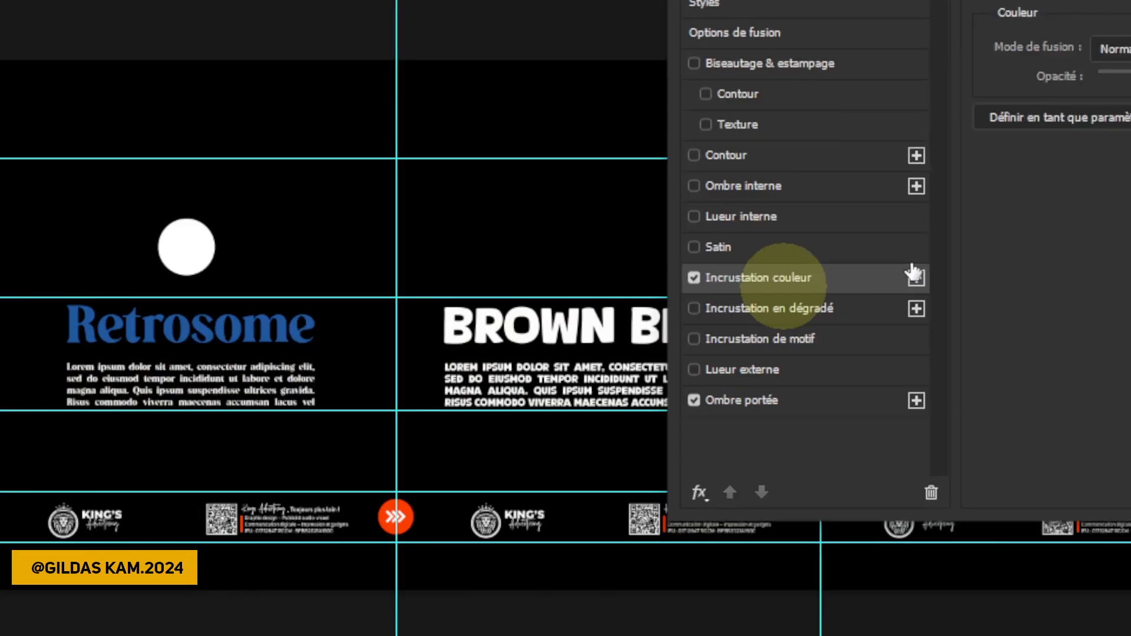
{"action": "left_click", "coordinate": [939, 73]}
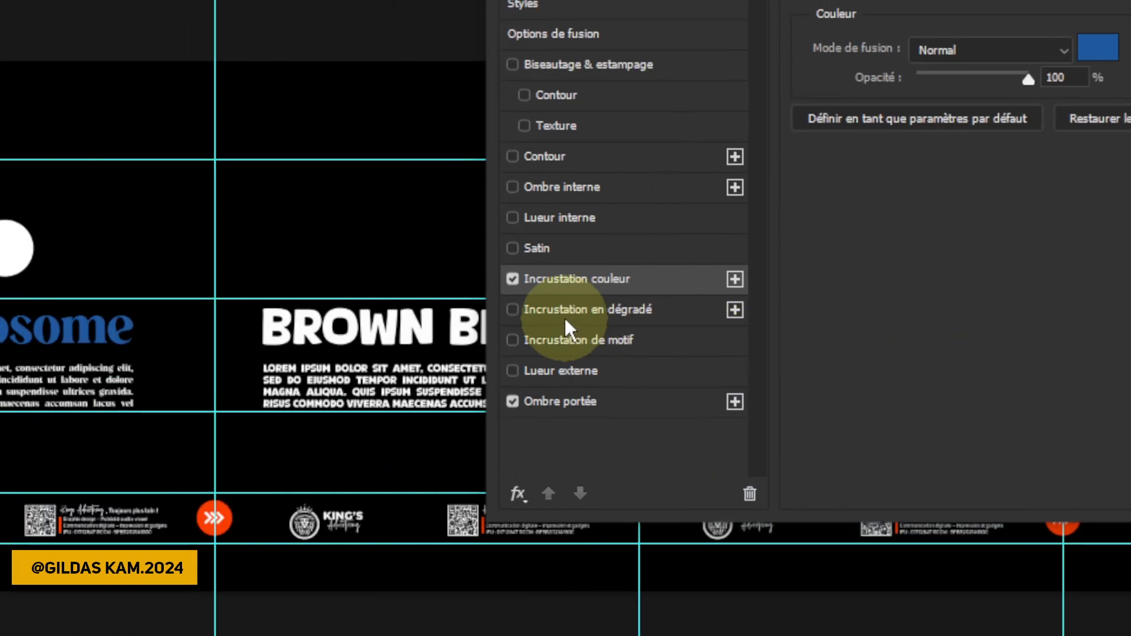
Add a gradient overlay to the Retrosome title and colour its 29% stop with the orange sampled from the arrow badge.
{"action": "left_click", "coordinate": [351, 277]}
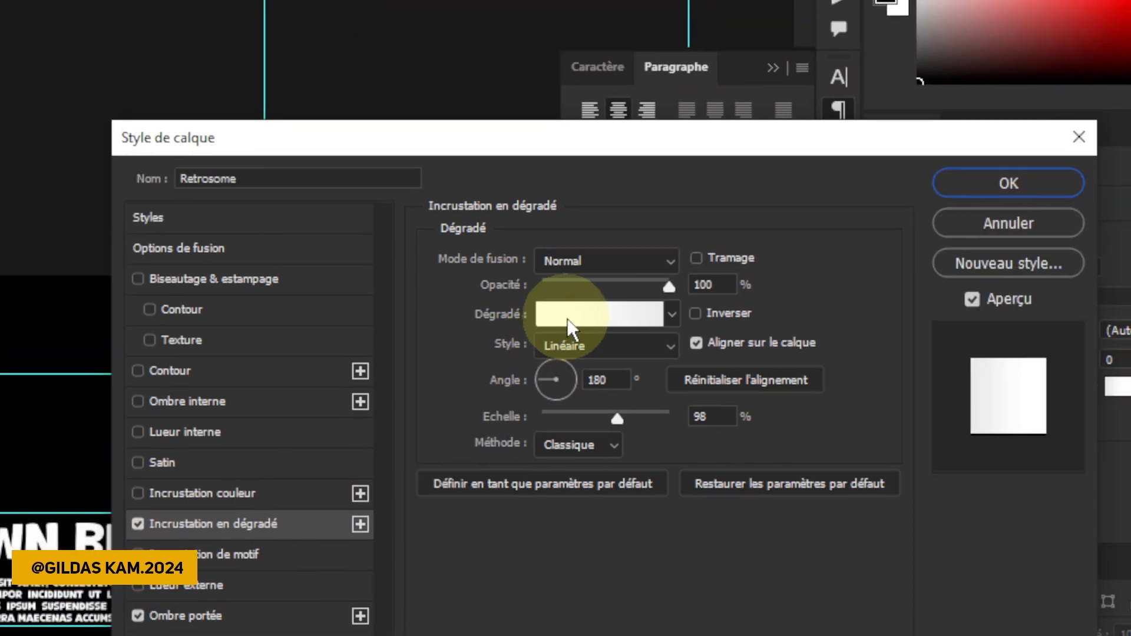
{"action": "left_click", "coordinate": [575, 295]}
{"action": "left_click", "coordinate": [662, 317]}
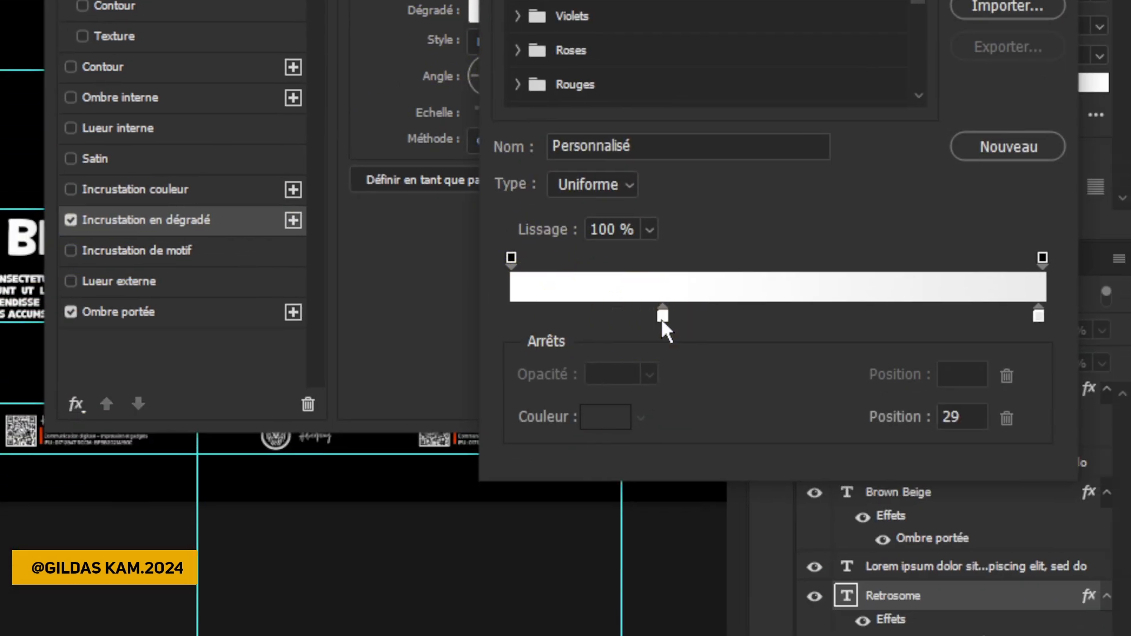
{"action": "left_click", "coordinate": [606, 417]}
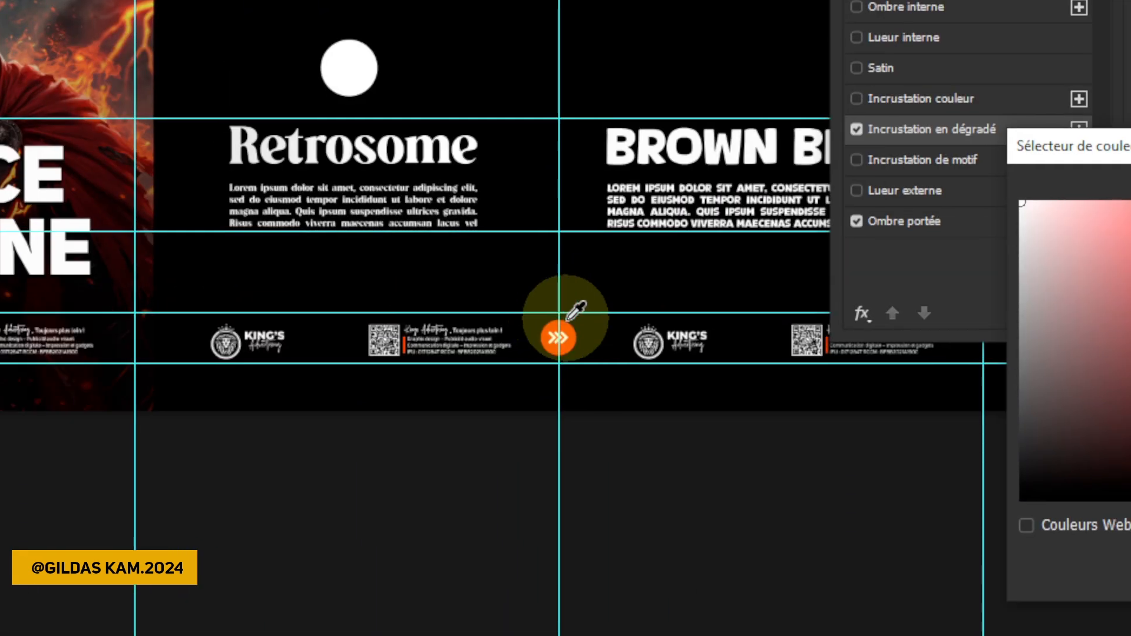
{"action": "left_click", "coordinate": [567, 320]}
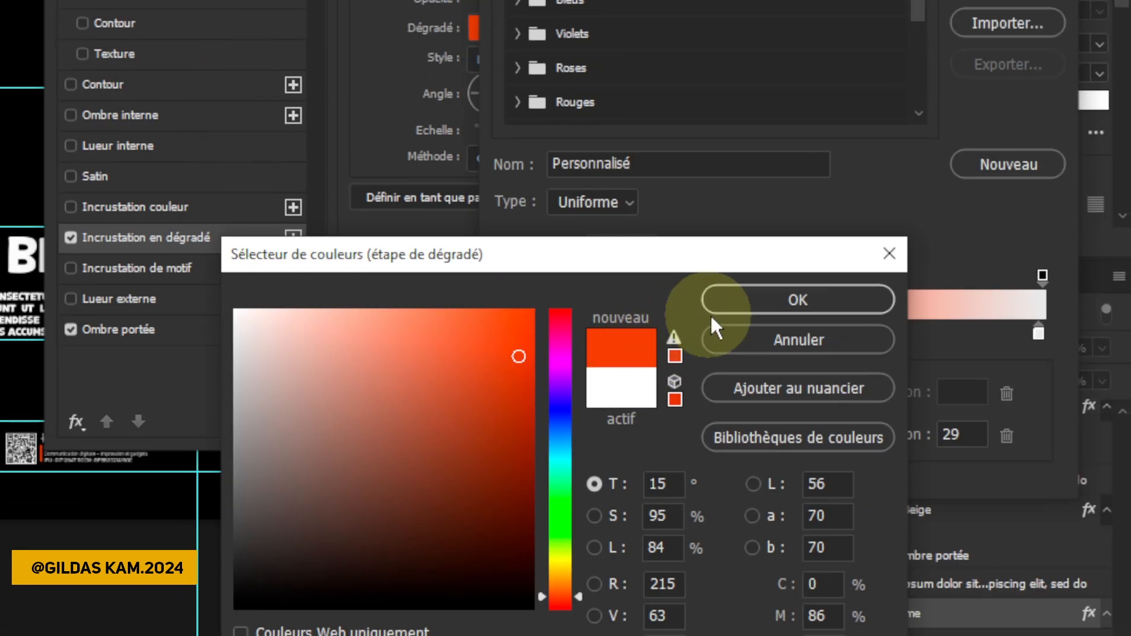
{"action": "left_click", "coordinate": [713, 317]}
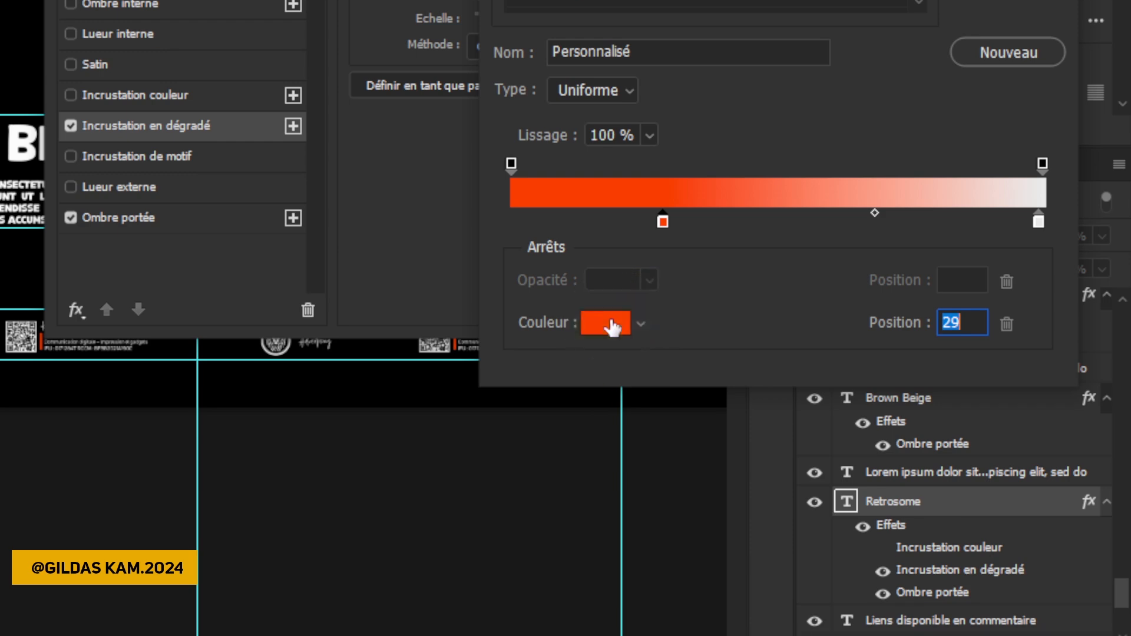
Copy the orange stop's hex code d73f0b to the gradient's 99% stop.
{"action": "left_click", "coordinate": [613, 326]}
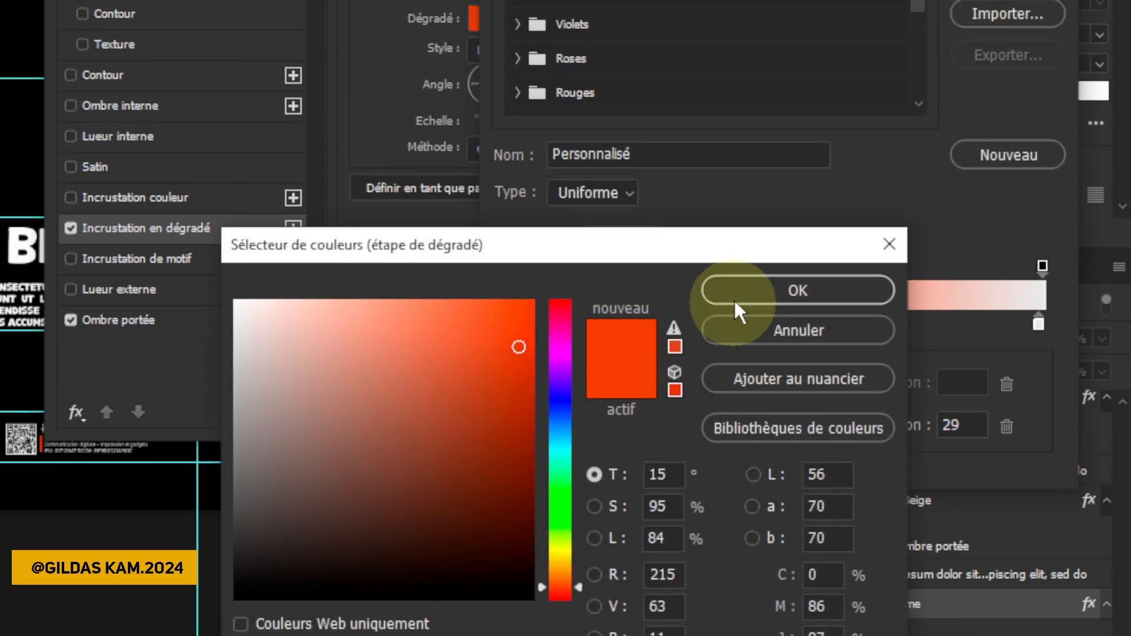
{"action": "left_click", "coordinate": [734, 106]}
{"action": "left_click", "coordinate": [1038, 323]}
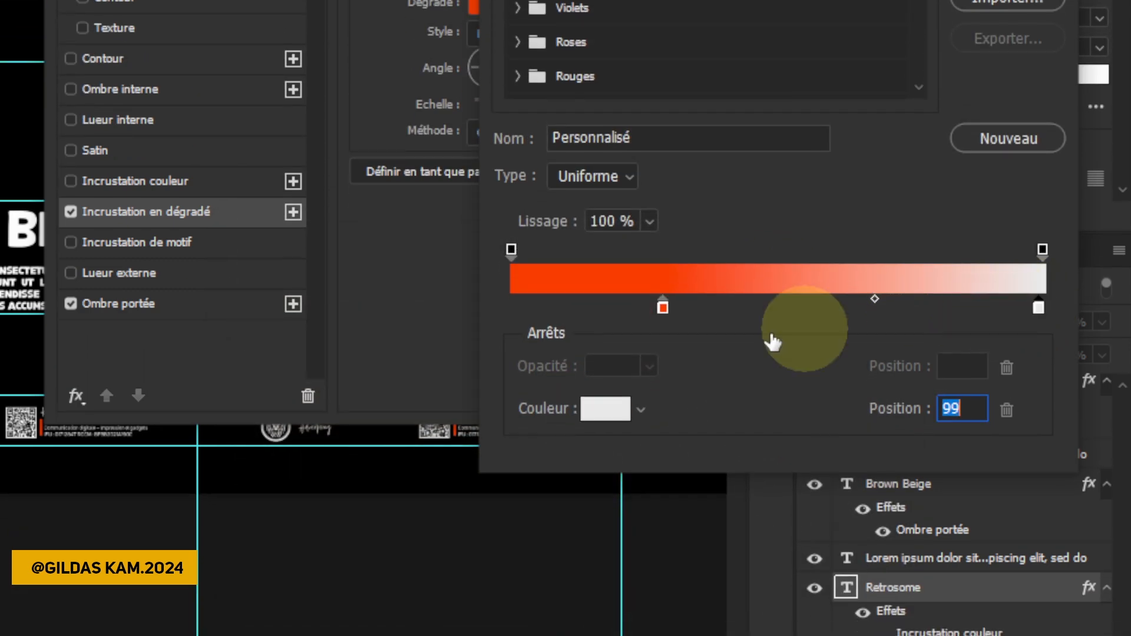
{"action": "left_click", "coordinate": [606, 424]}
{"action": "type", "text": "d73f0b"}
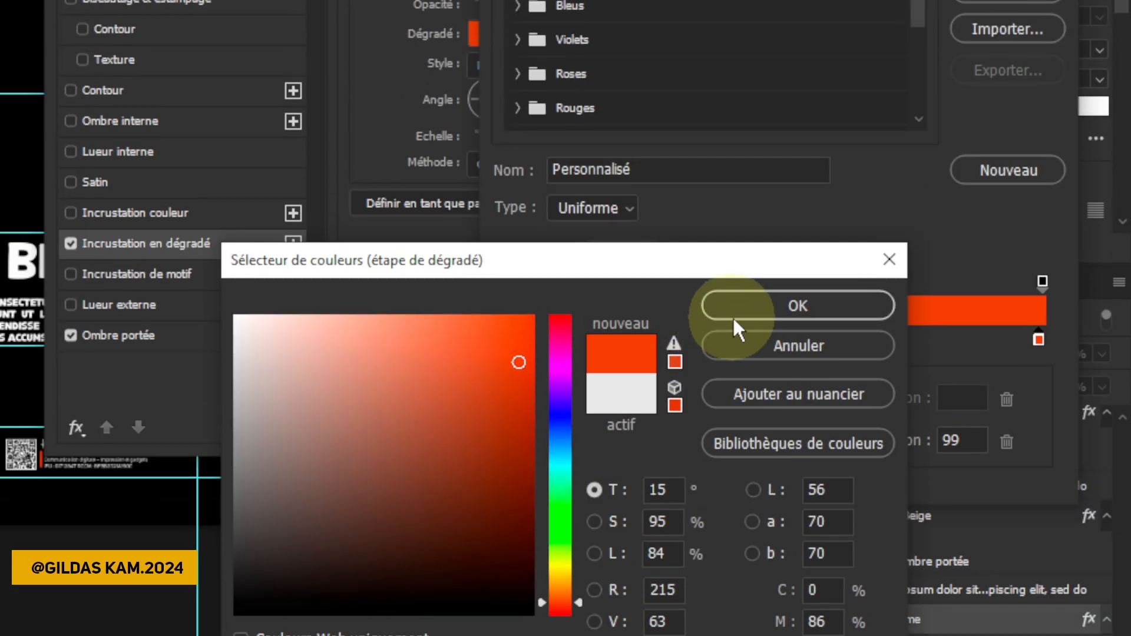
{"action": "left_click", "coordinate": [802, 98]}
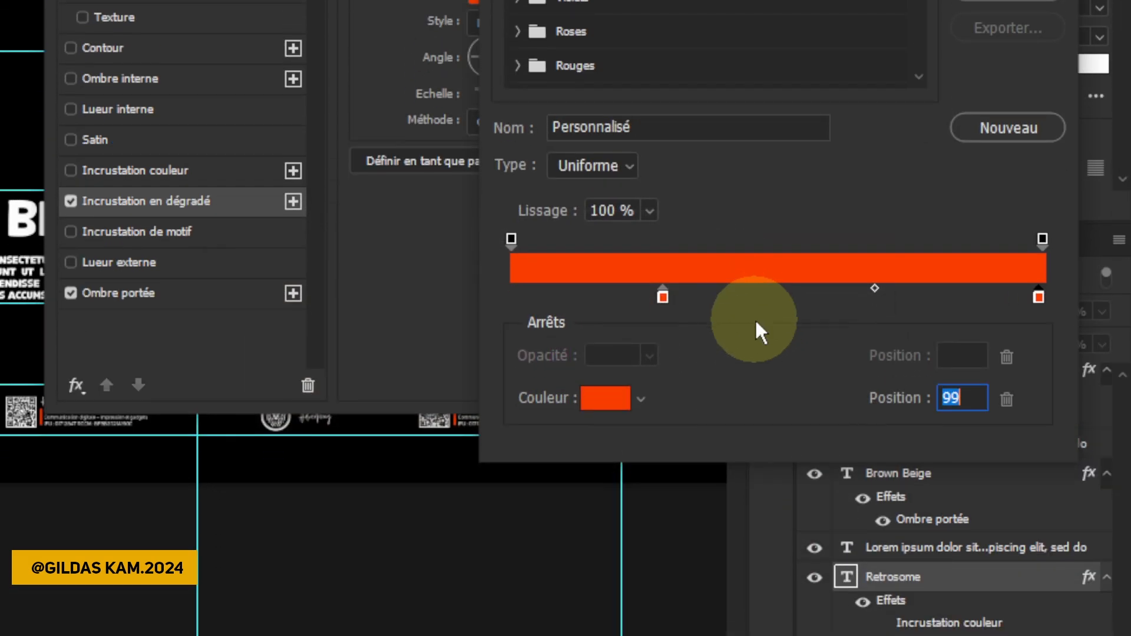
Add a gradient stop at 54% in lighter orange with hue 15, saturation 74 and brightness 99, and apply the gradient overlay.
{"action": "left_click", "coordinate": [799, 338]}
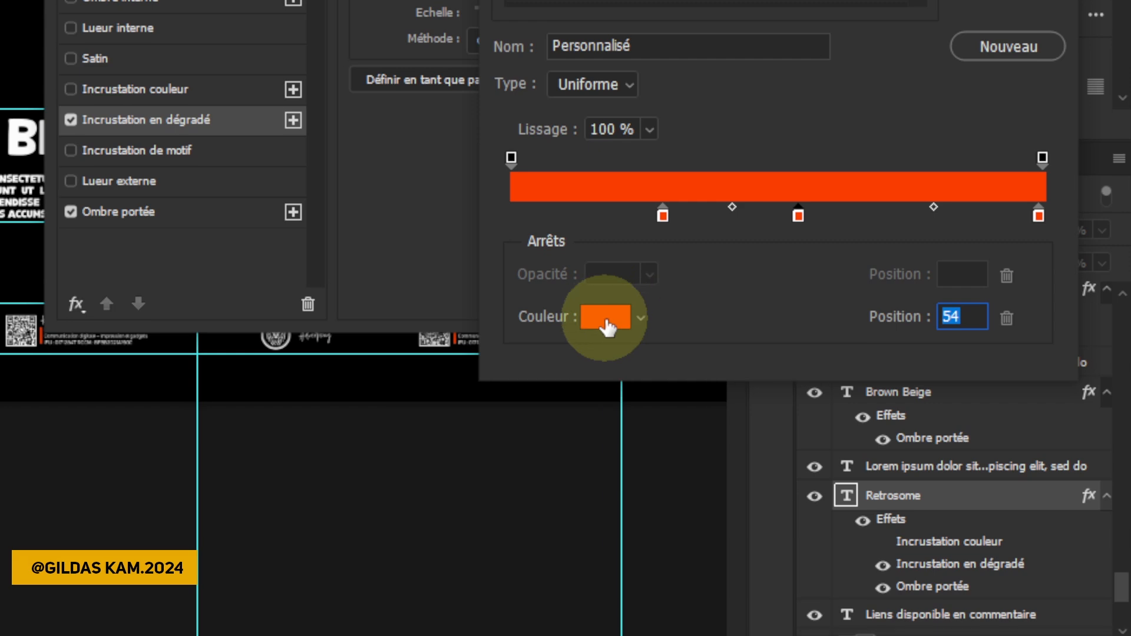
{"action": "left_click", "coordinate": [606, 321]}
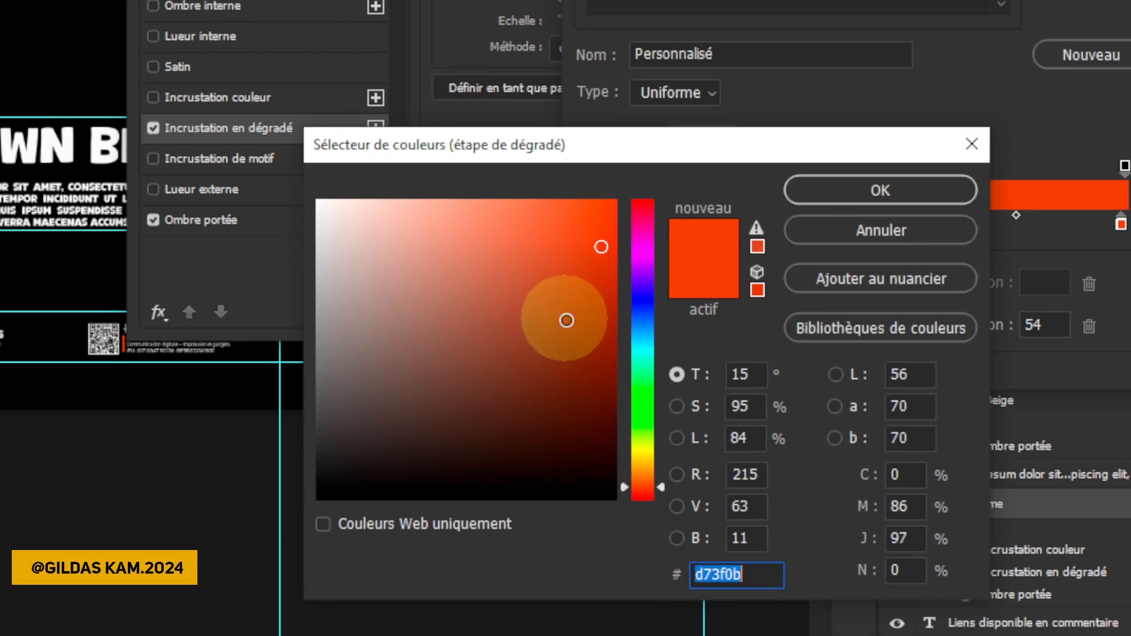
{"action": "left_click", "coordinate": [542, 356]}
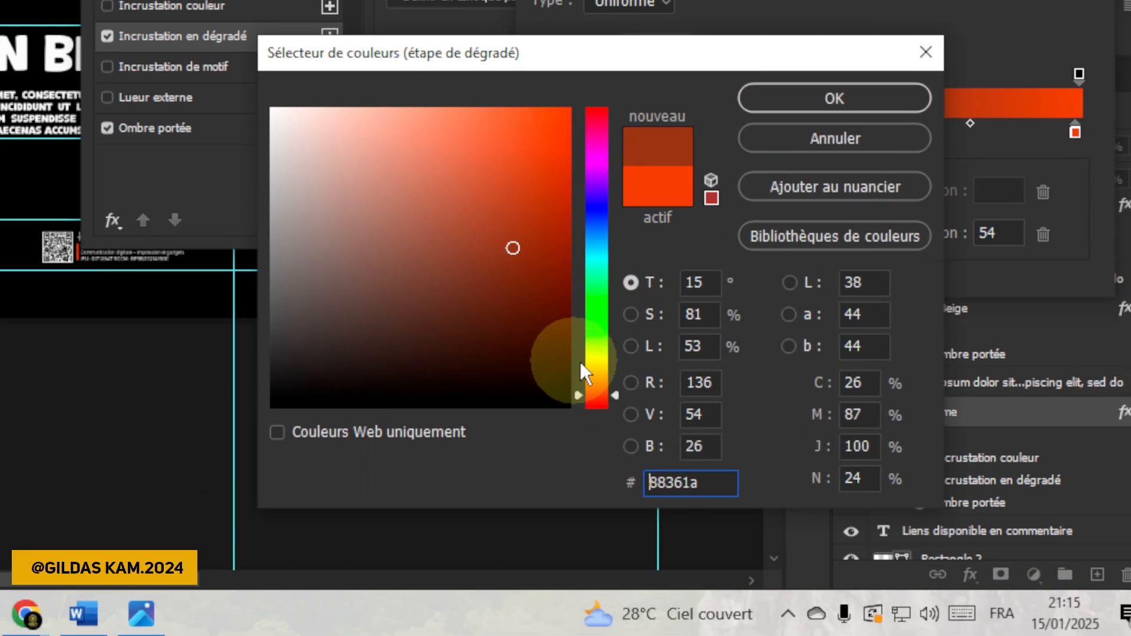
{"action": "left_click", "coordinate": [592, 369]}
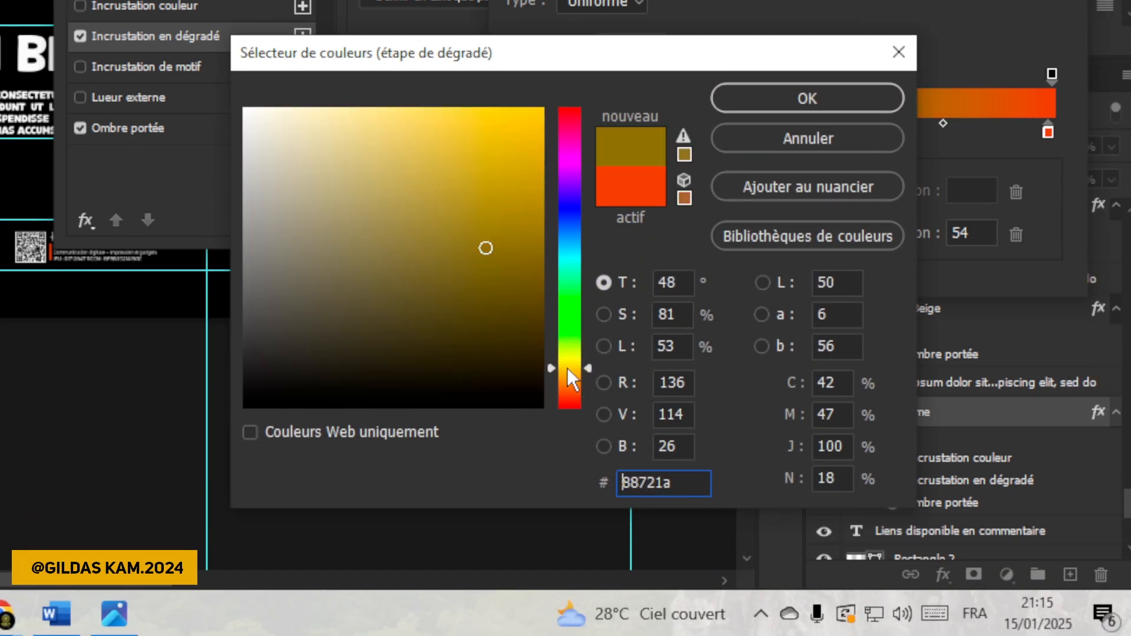
{"action": "left_click_drag", "start_coordinate": [536, 285], "coordinate": [556, 362]}
{"action": "left_click", "coordinate": [673, 206]}
{"action": "mouse_move", "coordinate": [561, 313]}
{"action": "left_mouse_down"}
{"action": "mouse_move", "coordinate": [527, 289]}
{"action": "mouse_move", "coordinate": [566, 324]}
{"action": "mouse_move", "coordinate": [563, 354]}
{"action": "mouse_move", "coordinate": [602, 297]}
{"action": "mouse_move", "coordinate": [609, 238]}
{"action": "mouse_move", "coordinate": [568, 311]}
{"action": "left_mouse_up"}
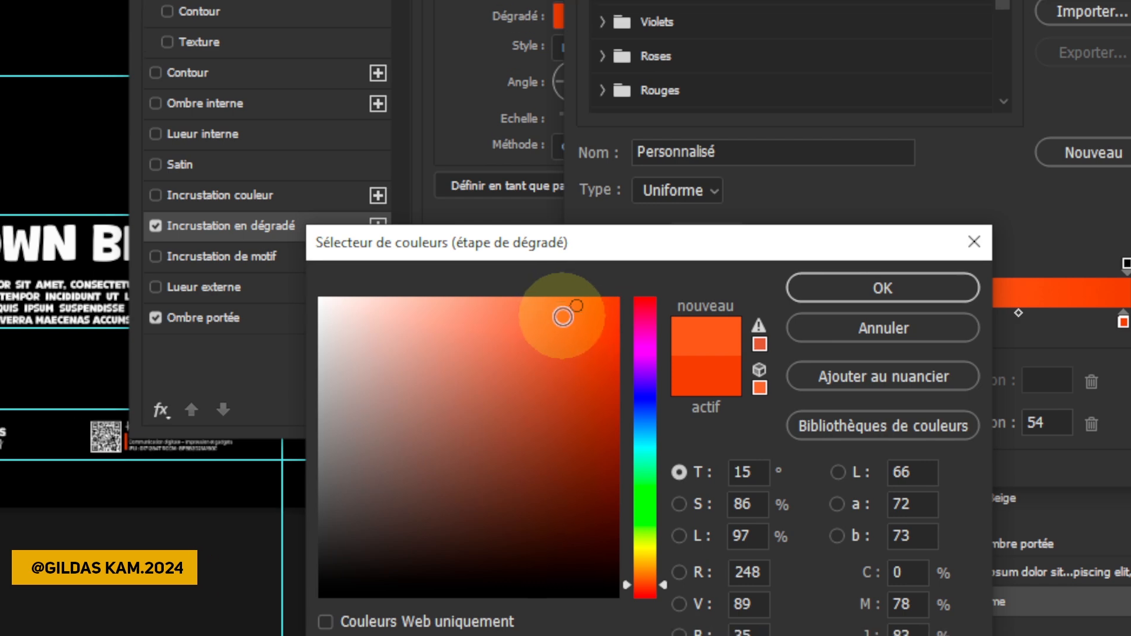
{"action": "left_click", "coordinate": [541, 305]}
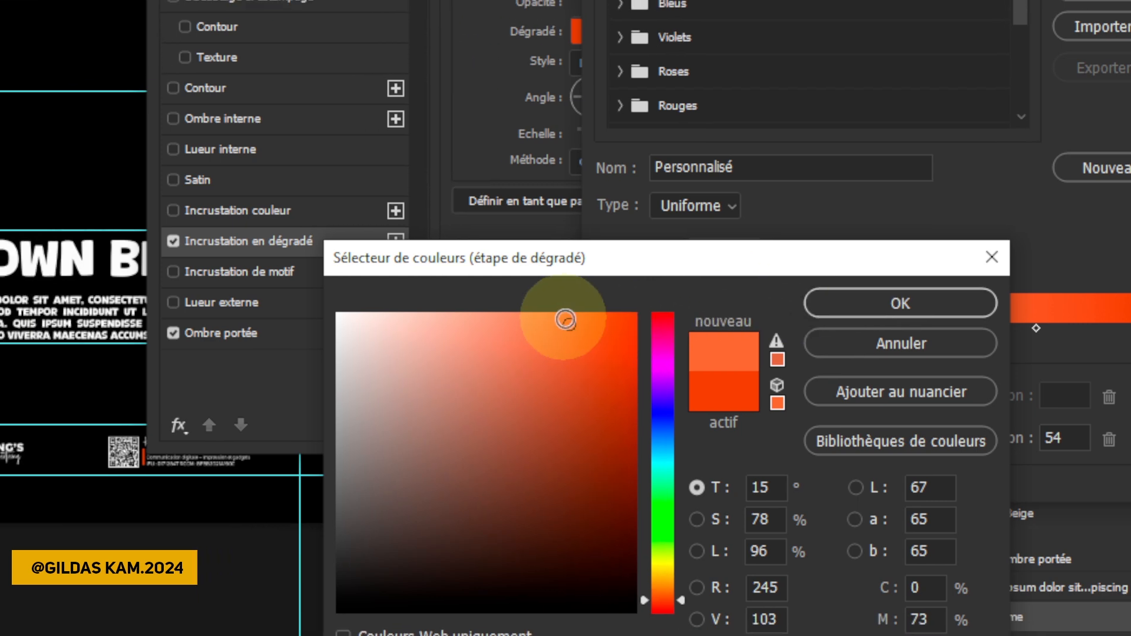
{"action": "left_click", "coordinate": [558, 317]}
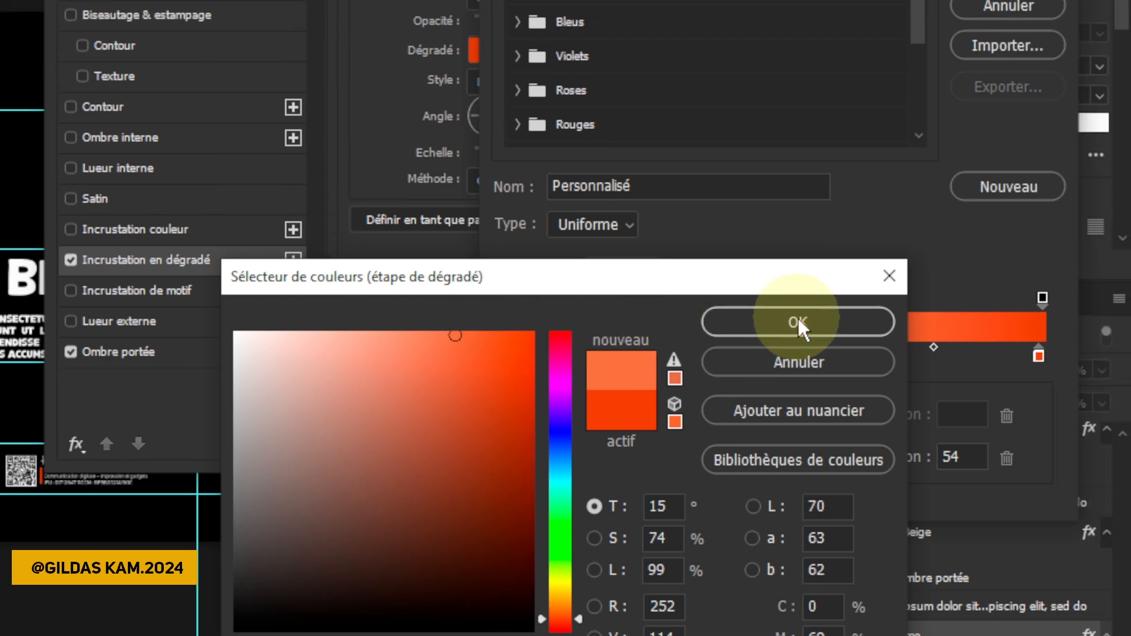
{"action": "left_click", "coordinate": [898, 306]}
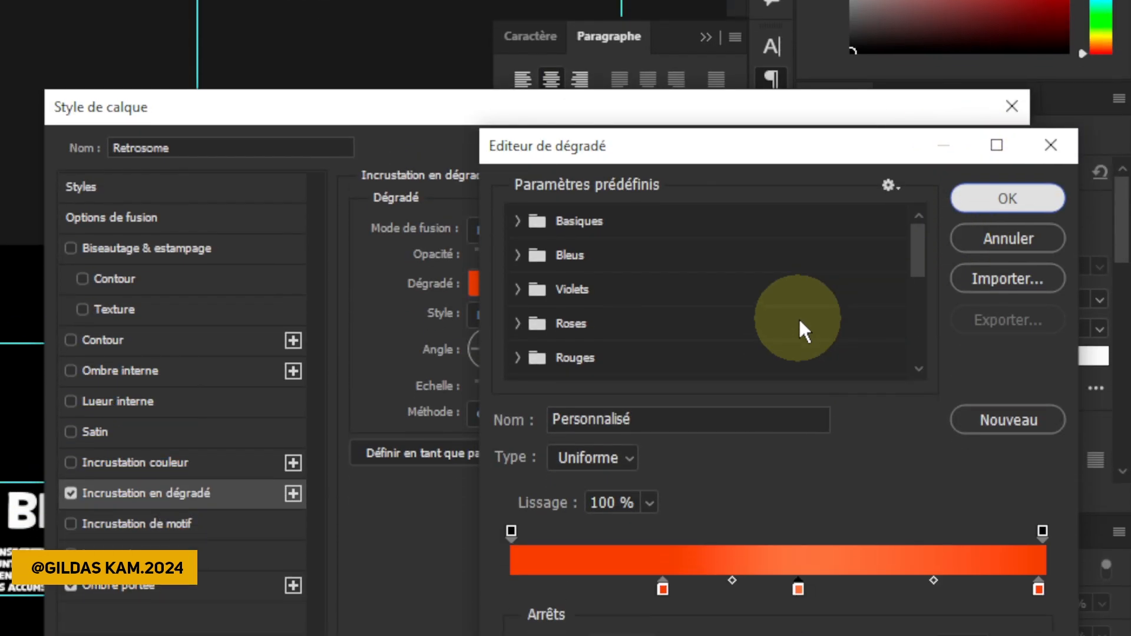
{"action": "key", "text": "Return"}
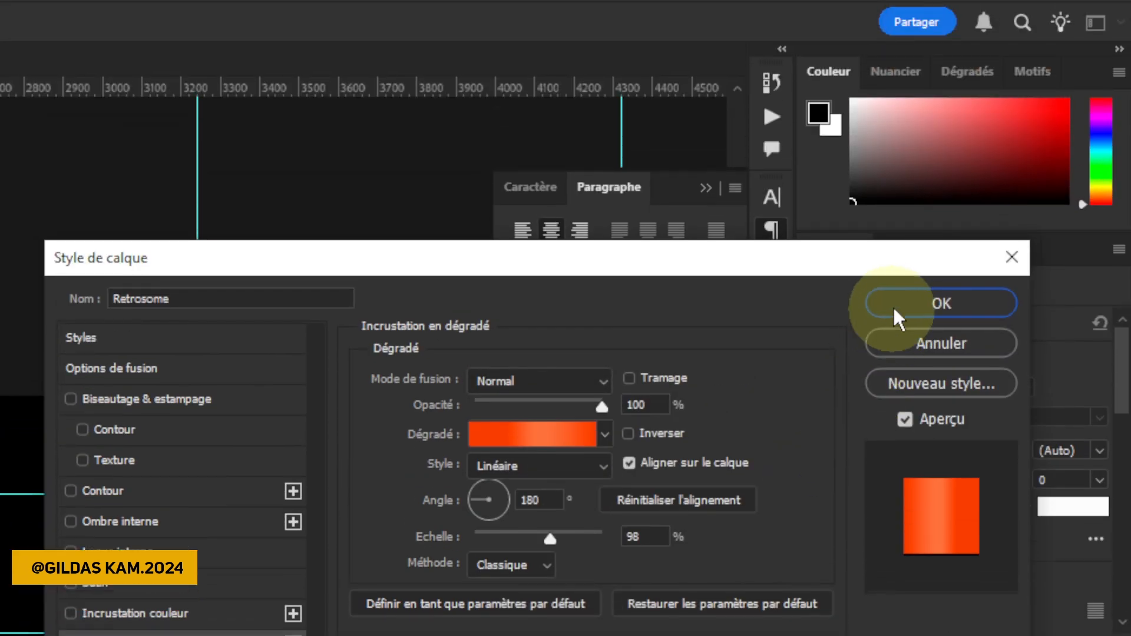
{"action": "left_click", "coordinate": [941, 6]}
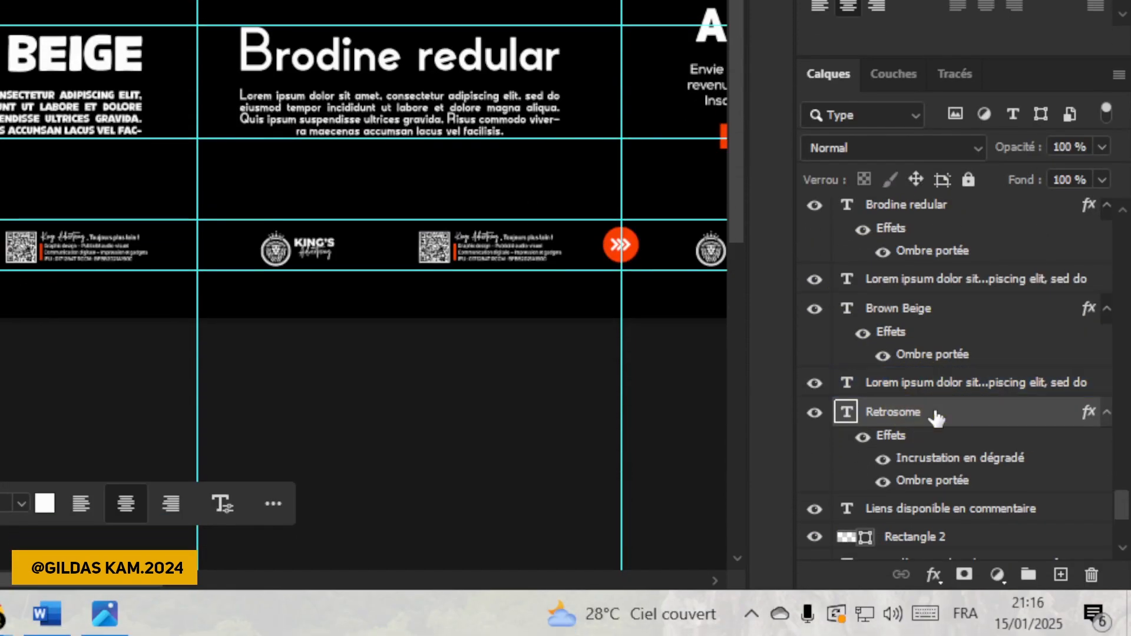
Copy the Retrosome title's layer style and paste it onto the Brown Beige and Brodine redular titles.
{"action": "right_click", "coordinate": [932, 635]}
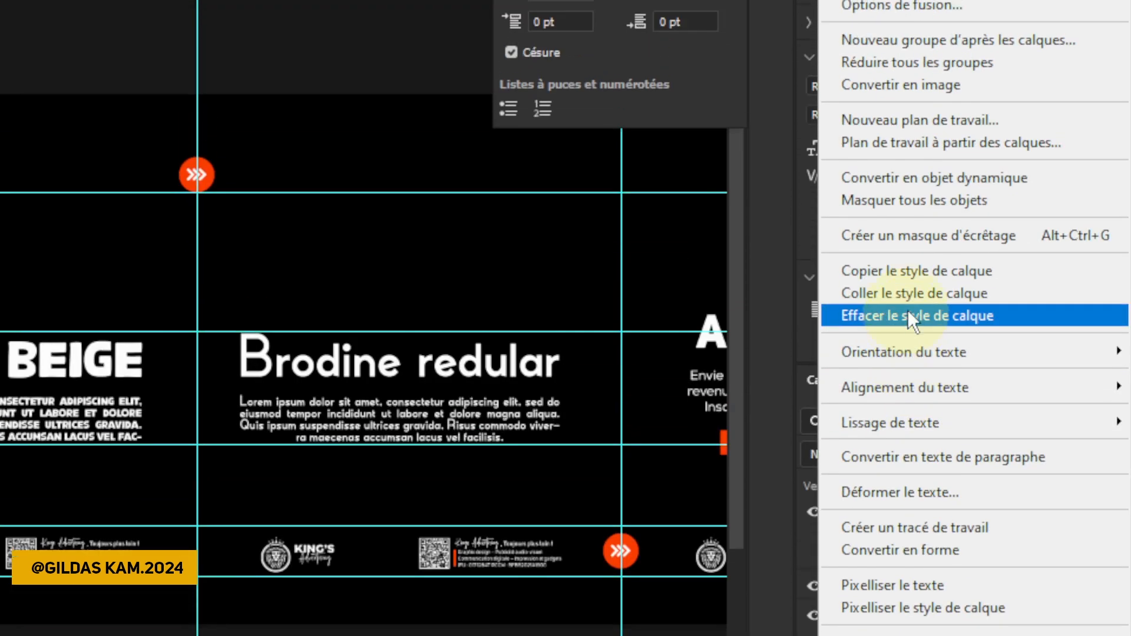
{"action": "left_click", "coordinate": [902, 274]}
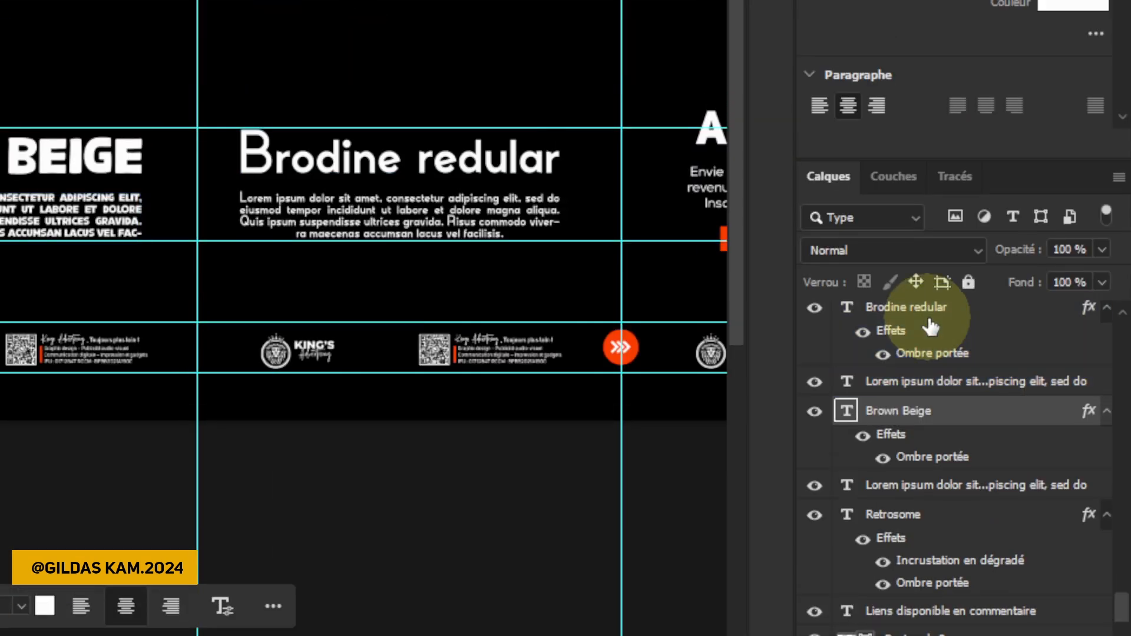
{"action": "left_click", "coordinate": [1097, 373], "text": "ctrl"}
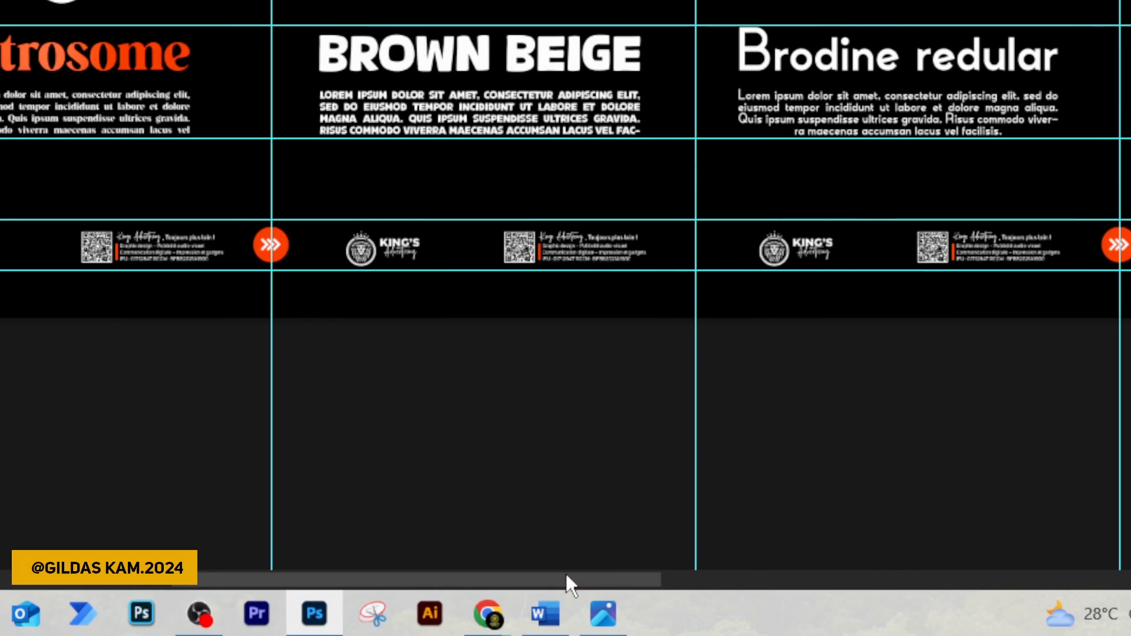
{"action": "left_click_drag", "start_coordinate": [565, 574], "coordinate": [638, 574]}
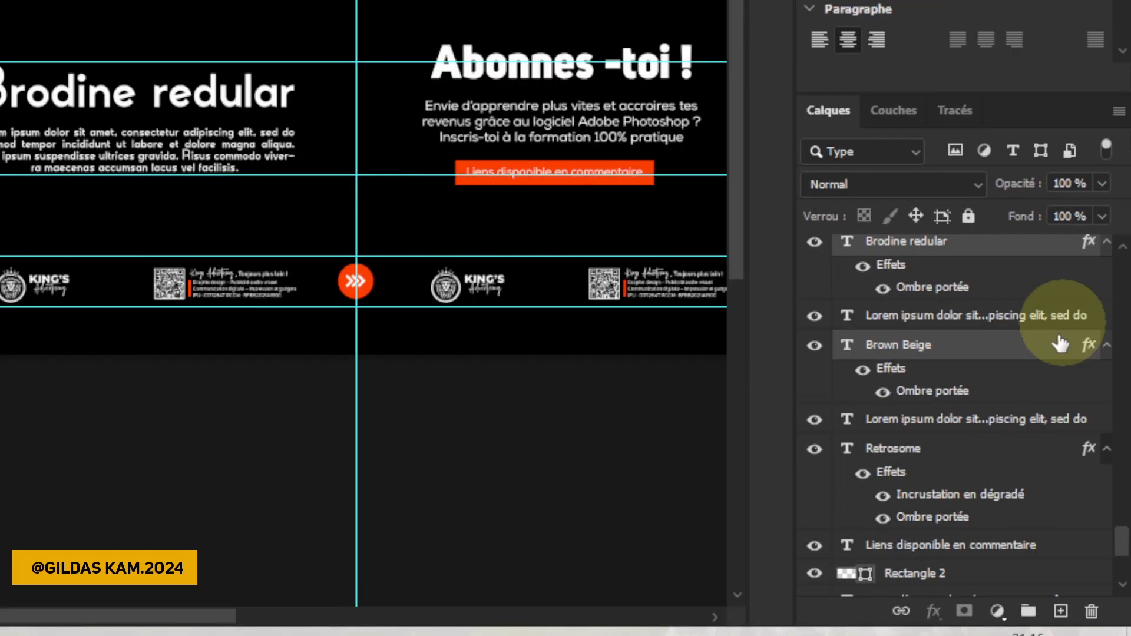
{"action": "right_click", "coordinate": [1055, 333]}
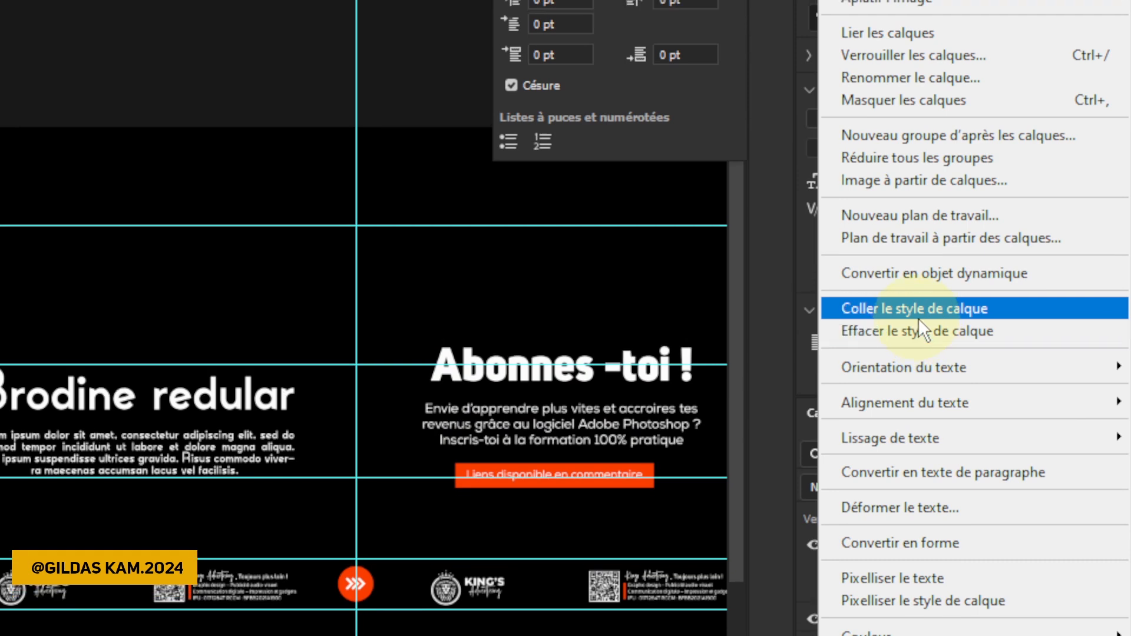
{"action": "left_click", "coordinate": [918, 317]}
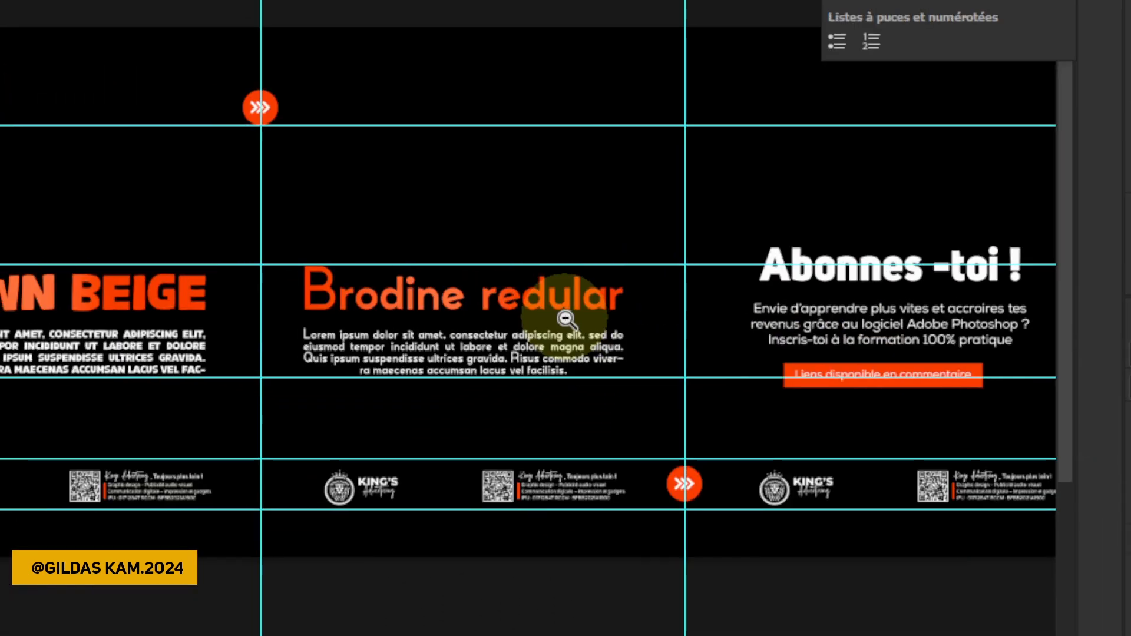
{"action": "left_click", "coordinate": [564, 319]}
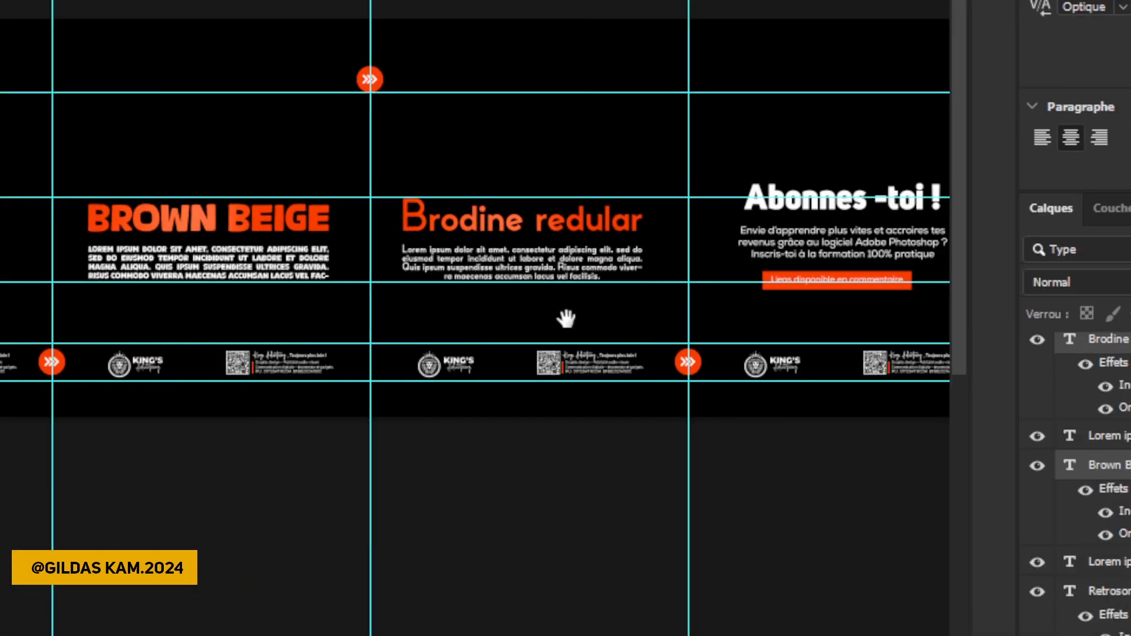
{"action": "left_click_drag", "start_coordinate": [567, 319], "coordinate": [449, 313]}
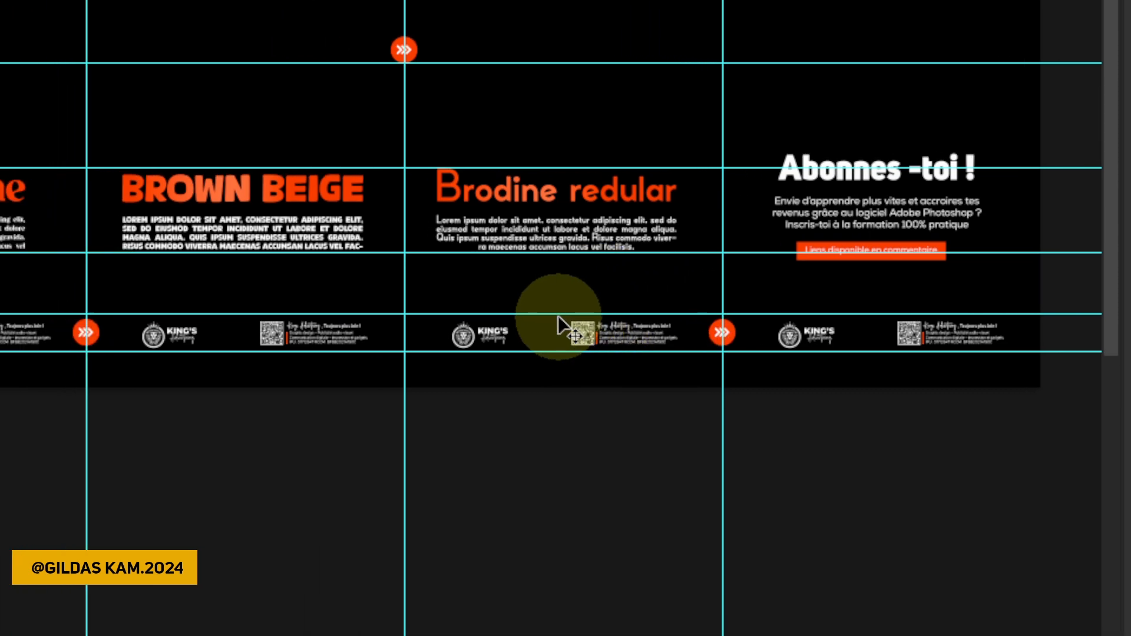
{"action": "key", "text": "ctrl+space"}
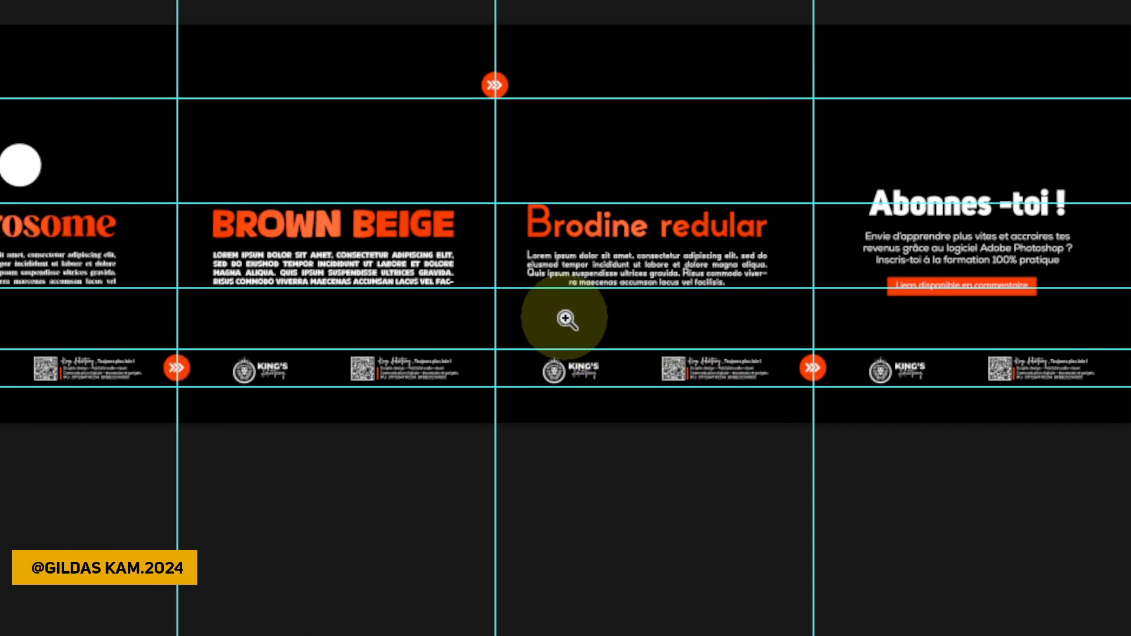
{"action": "left_click", "coordinate": [566, 318]}
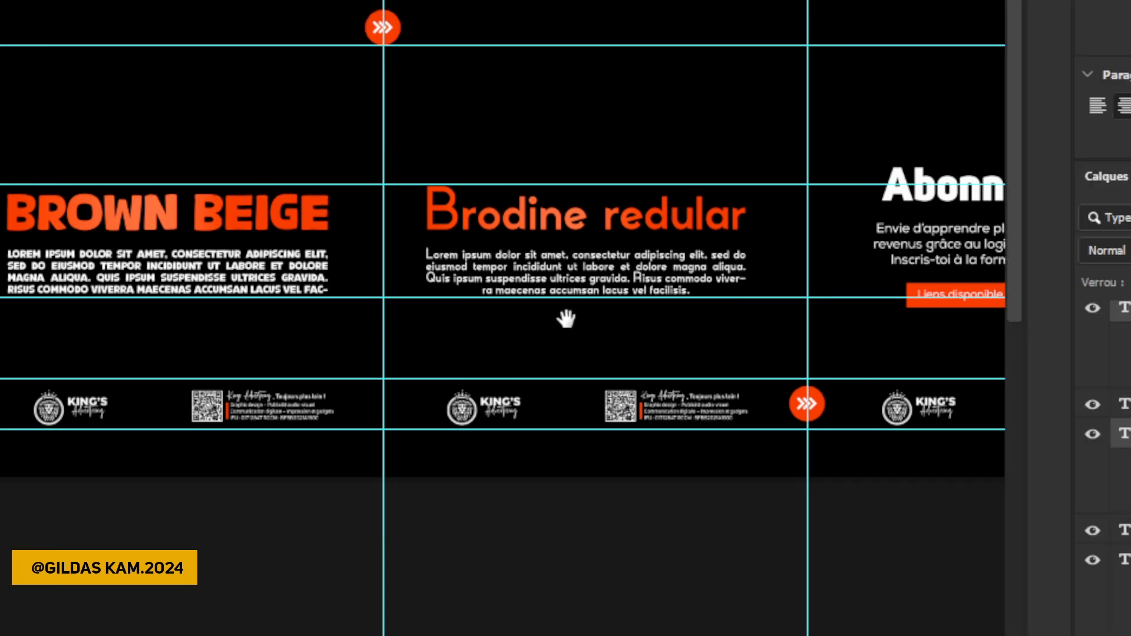
Draw a white-filled circle without a stroke above the Retrosome title.
{"action": "left_click_drag", "start_coordinate": [565, 319], "coordinate": [399, 308]}
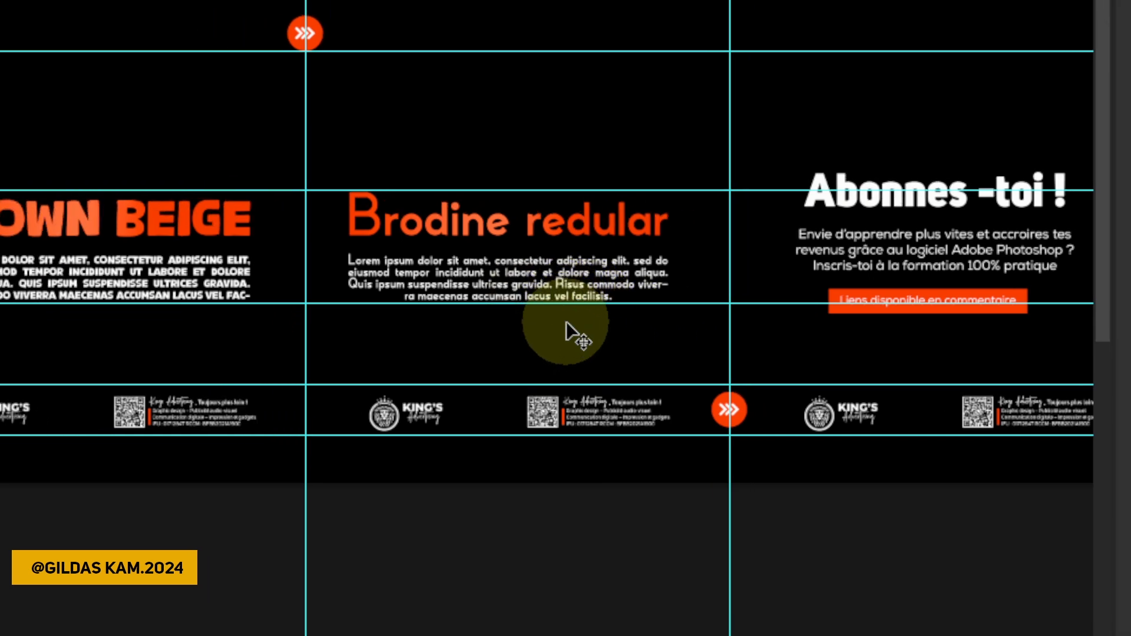
{"action": "left_click", "coordinate": [441, 317]}
{"action": "left_click", "coordinate": [987, 323]}
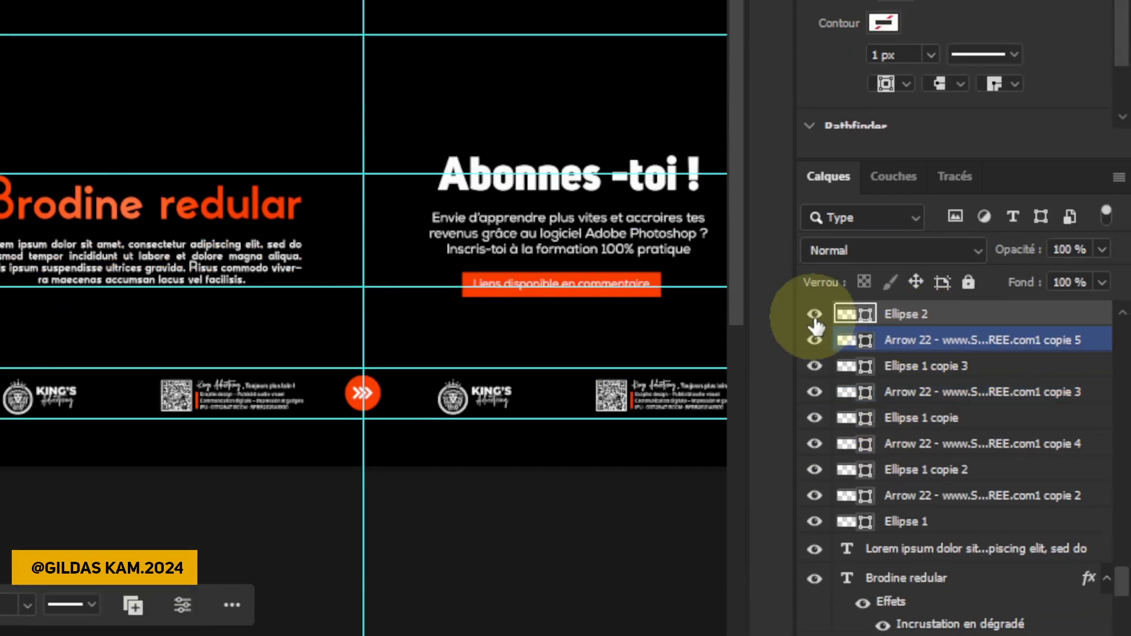
{"action": "left_click", "coordinate": [815, 261]}
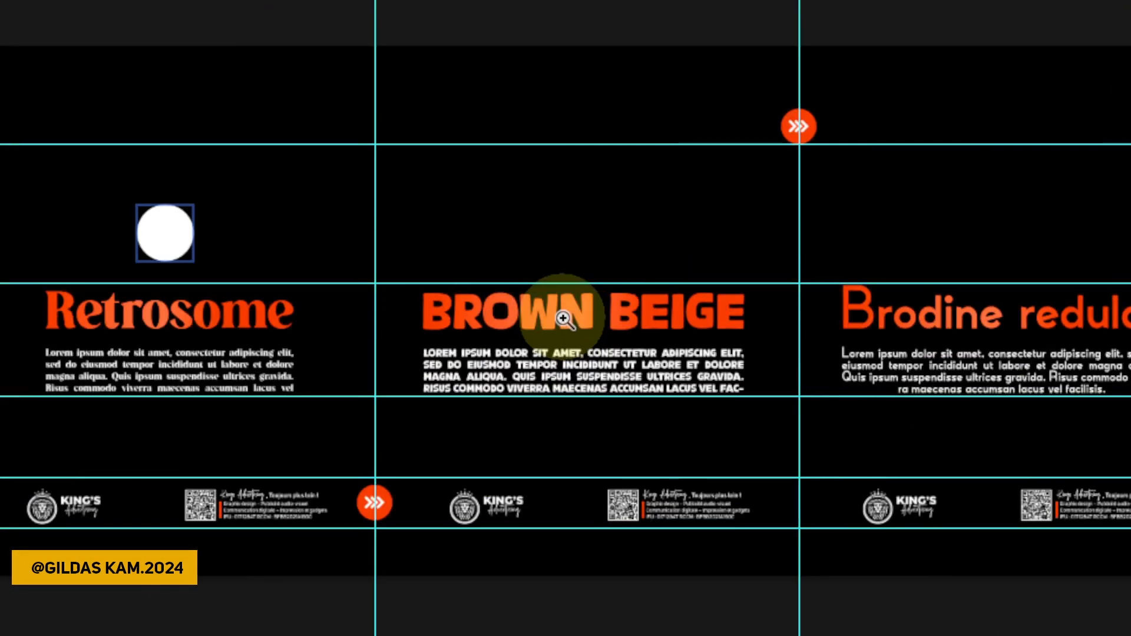
{"action": "left_click", "coordinate": [562, 318]}
{"action": "left_click_drag", "start_coordinate": [511, 317], "coordinate": [836, 437]}
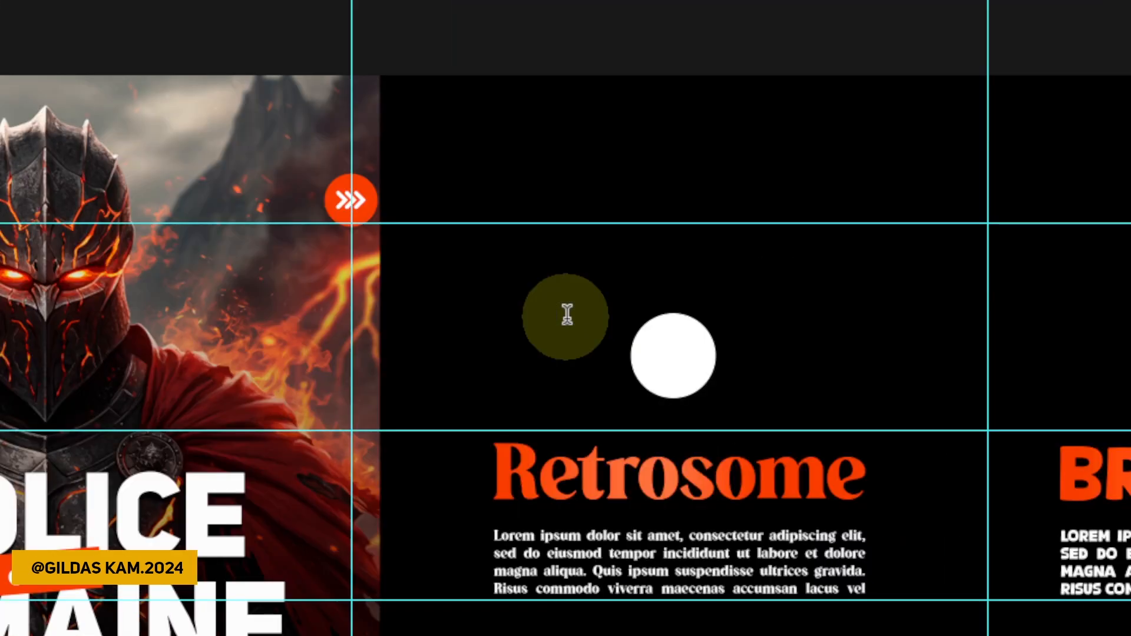
Add a text layer reading 1 at the white circle above the Retrosome title.
{"action": "left_click", "coordinate": [672, 396]}
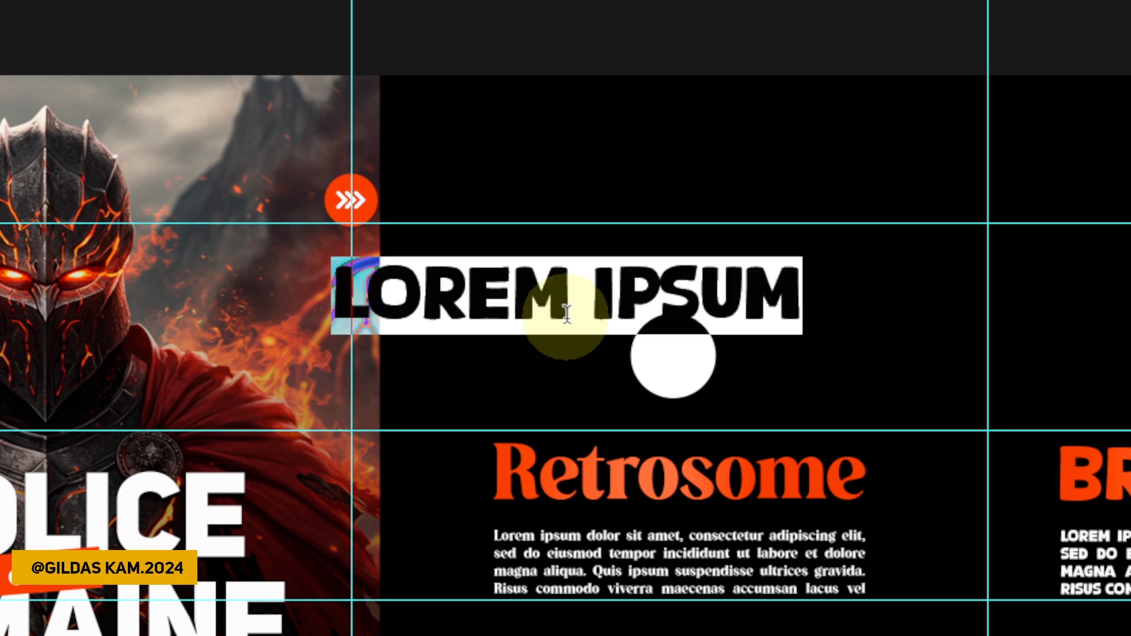
{"action": "left_click", "coordinate": [567, 314]}
{"action": "key", "text": "ctrl+a"}
{"action": "type", "text": "1"}
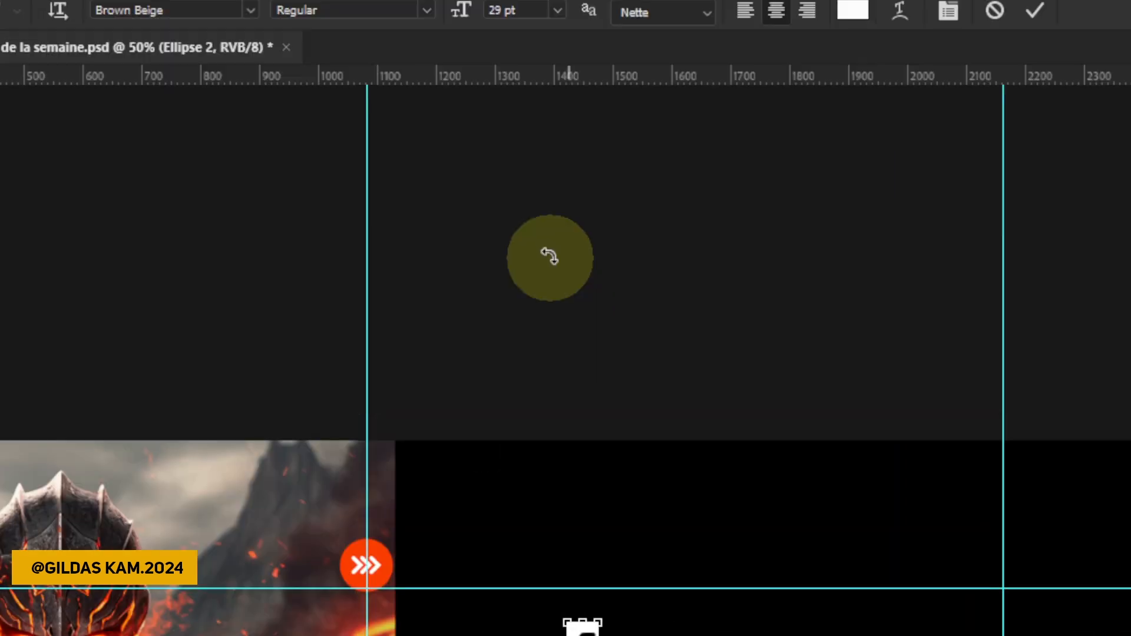
Set the number 1's font to Uni Sans Bold.
{"action": "left_click", "coordinate": [117, 10]}
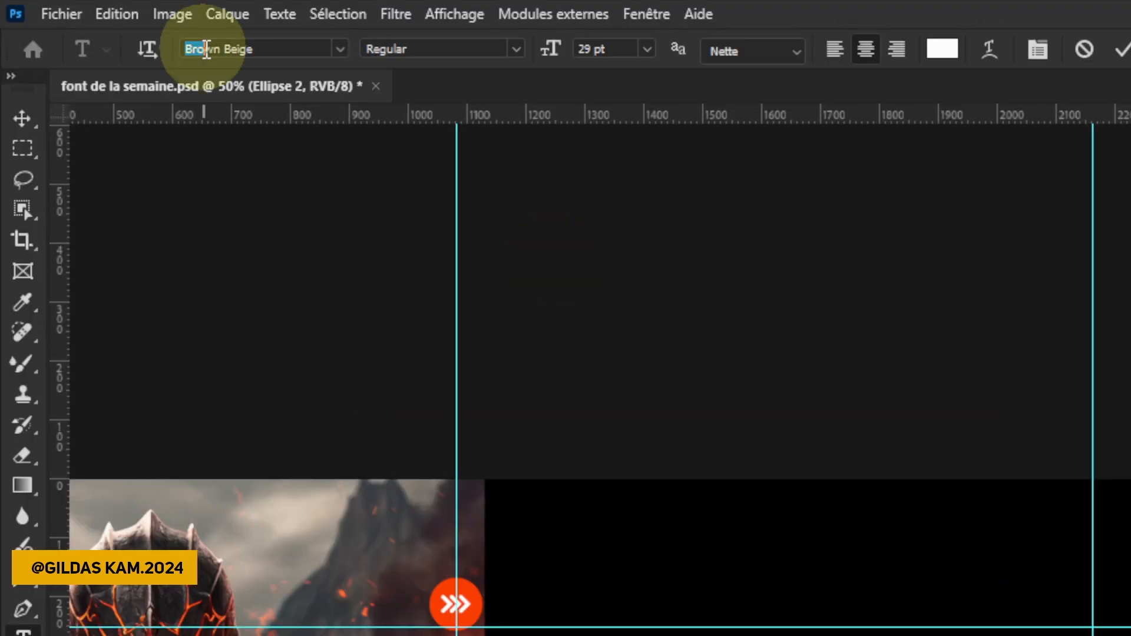
{"action": "type", "text": "uni"}
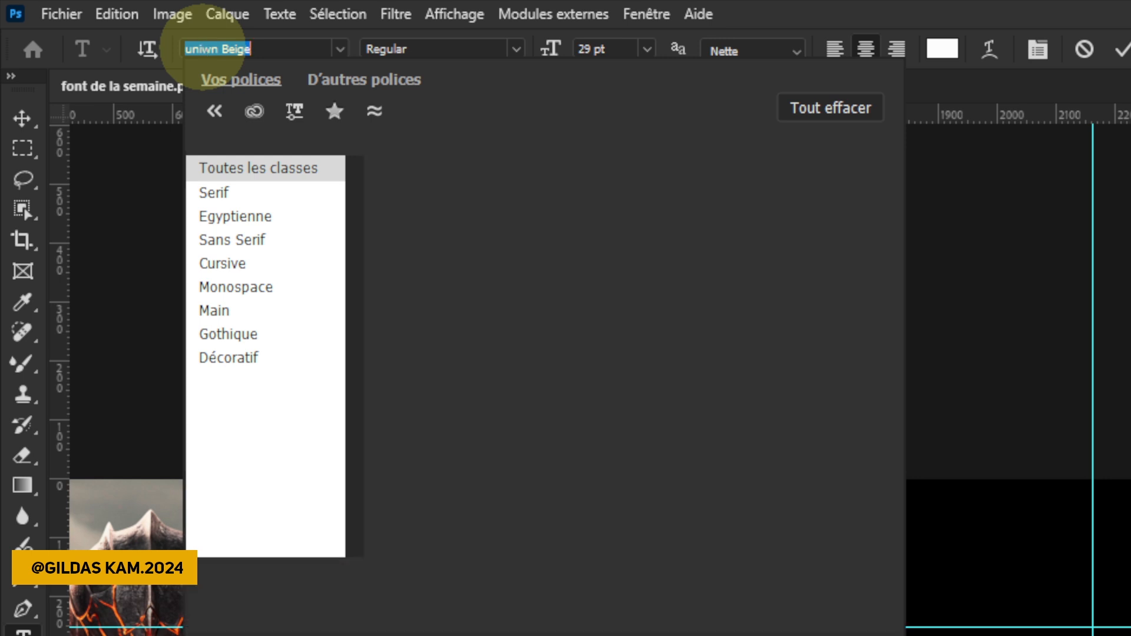
{"action": "type", "text": "uni"}
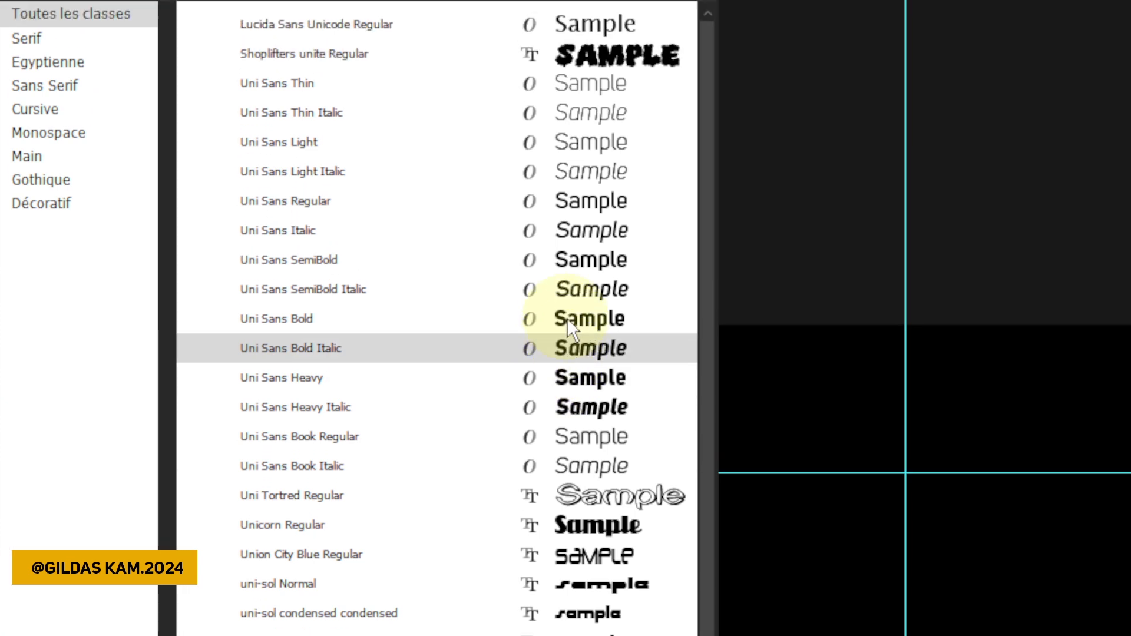
{"action": "left_click", "coordinate": [568, 322]}
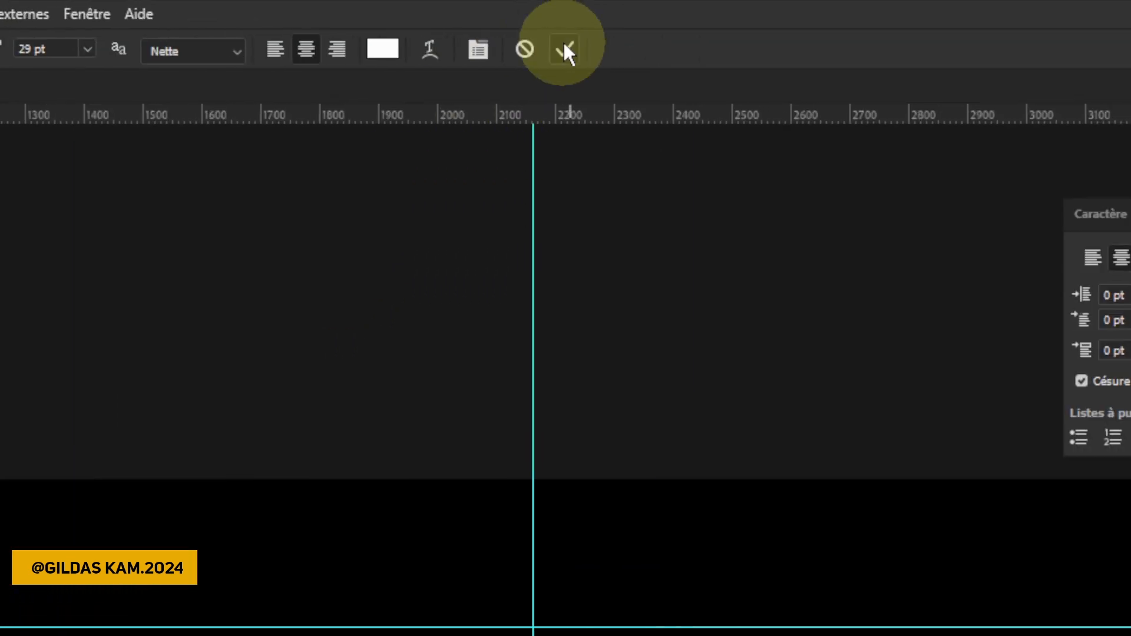
{"action": "left_click", "coordinate": [20, 121]}
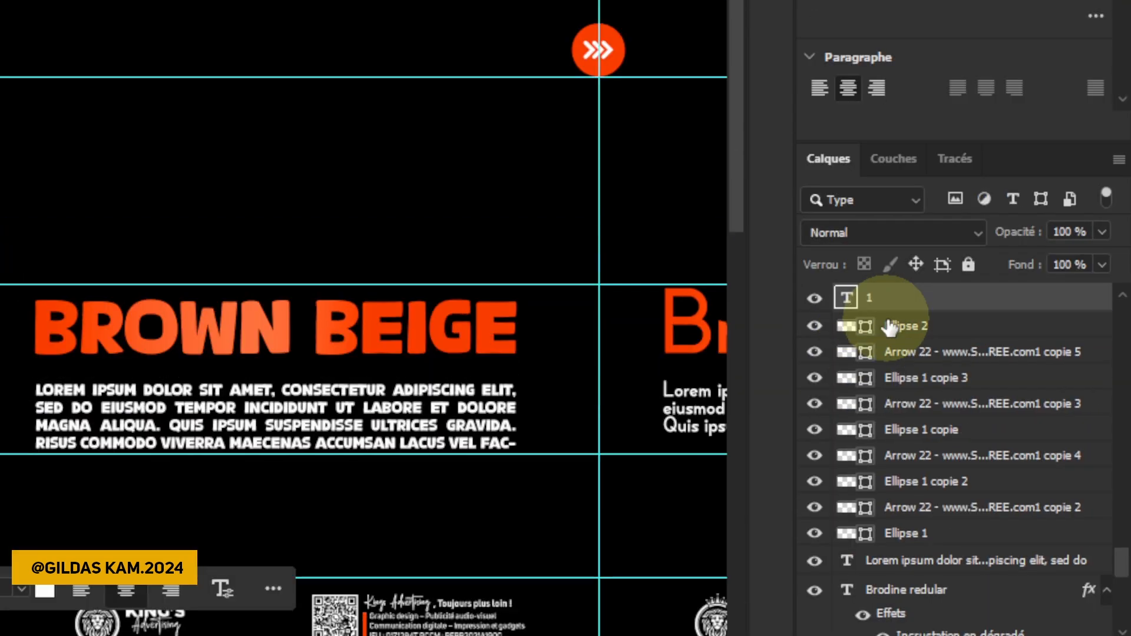
Align the number 1 and the white circle on their horizontal and vertical centres.
{"action": "left_click", "coordinate": [890, 328]}
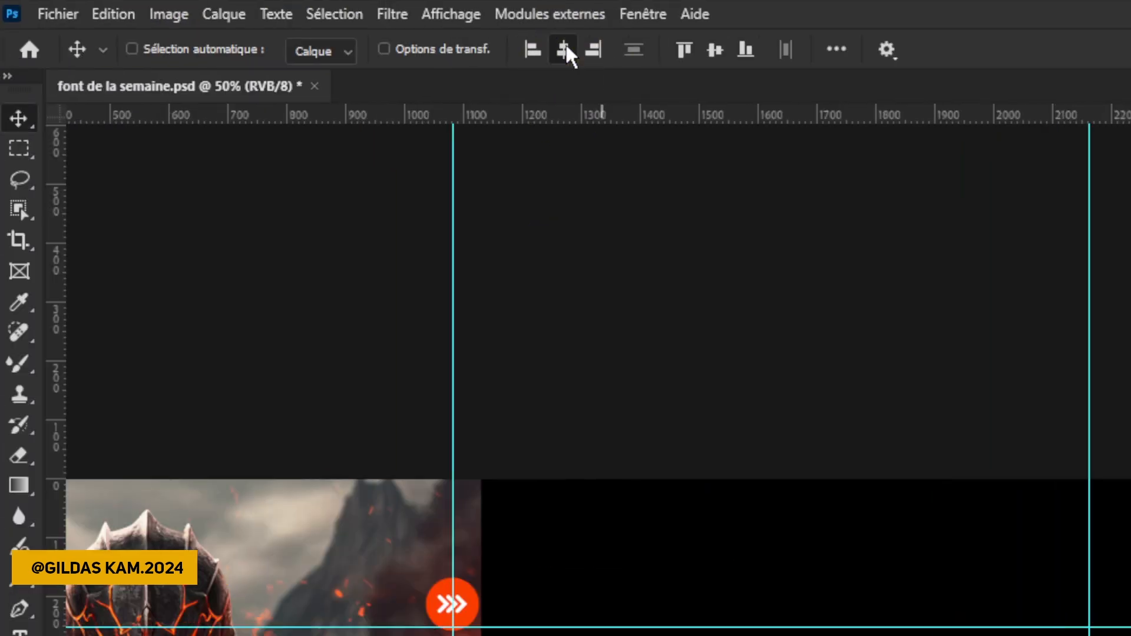
{"action": "left_click", "coordinate": [566, 48]}
{"action": "left_click", "coordinate": [715, 49]}
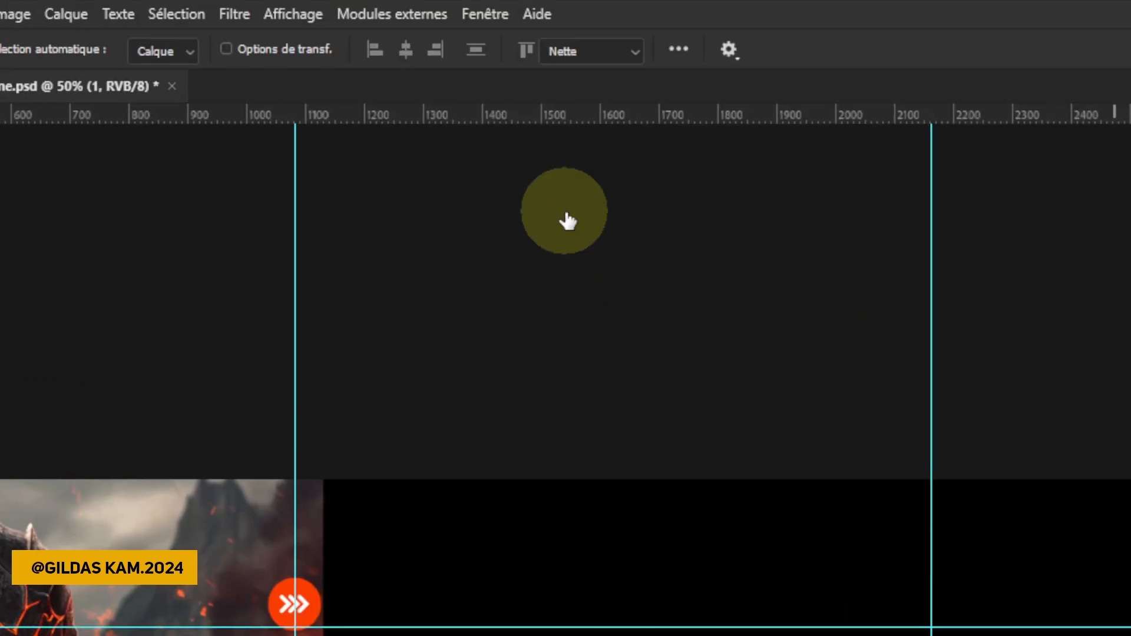
Set the number 1's text colour to black.
{"action": "key", "text": "t"}
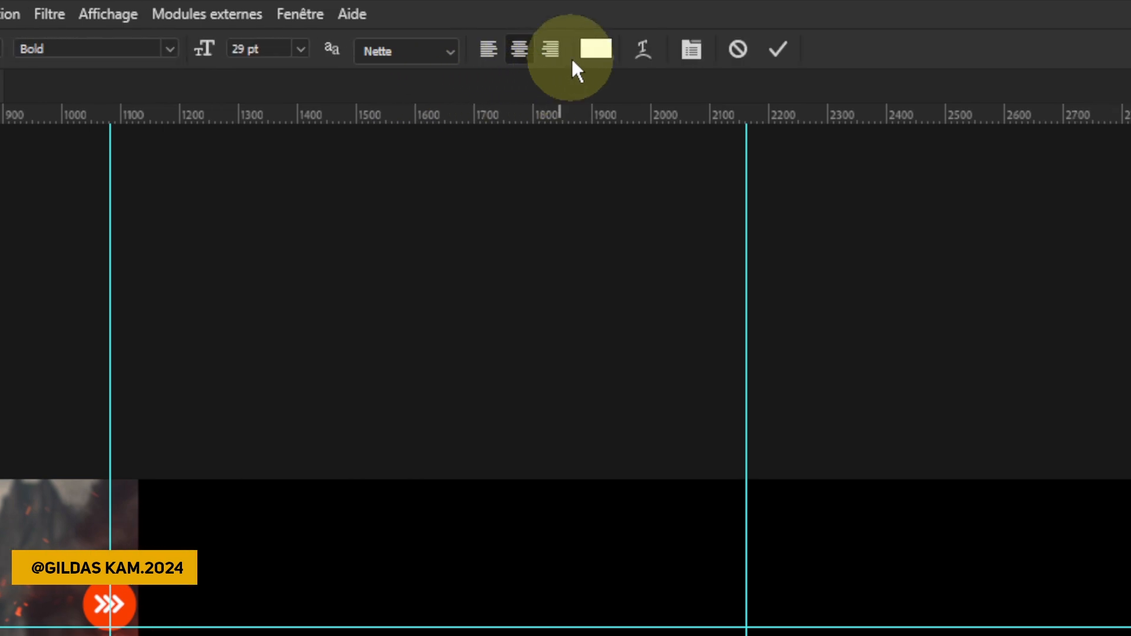
{"action": "left_click", "coordinate": [596, 49]}
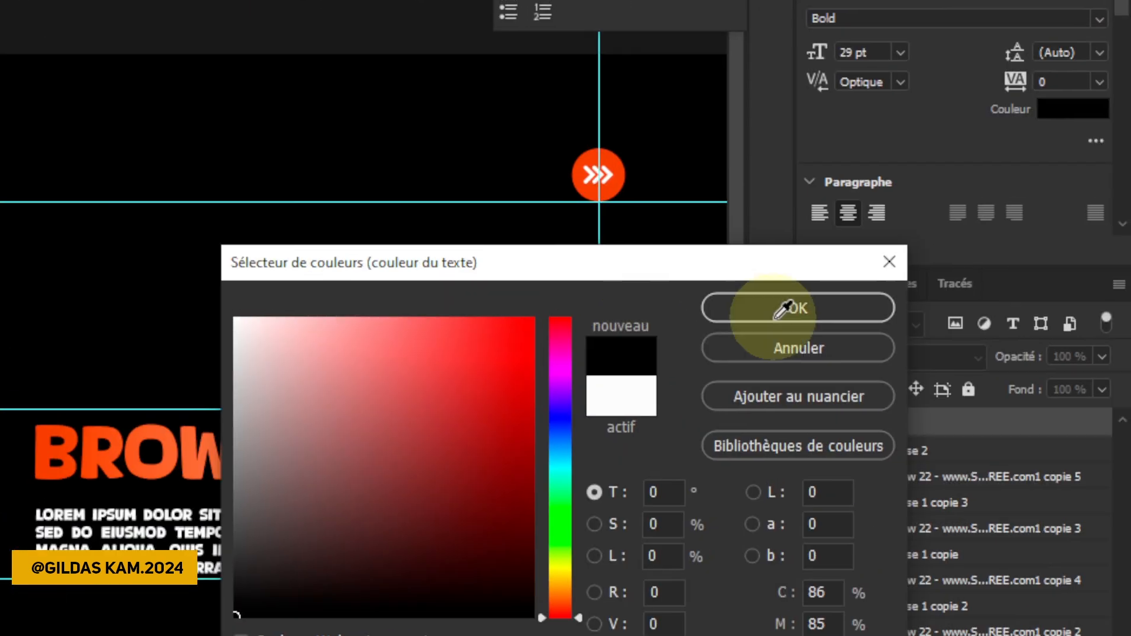
{"action": "left_click", "coordinate": [774, 318]}
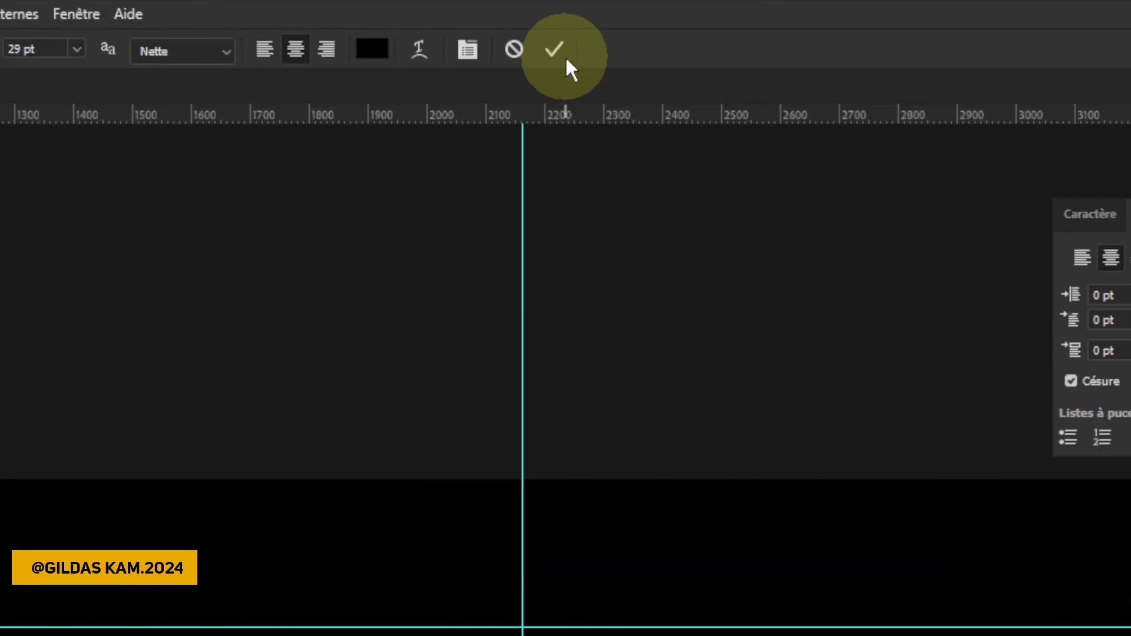
{"action": "left_click", "coordinate": [23, 119]}
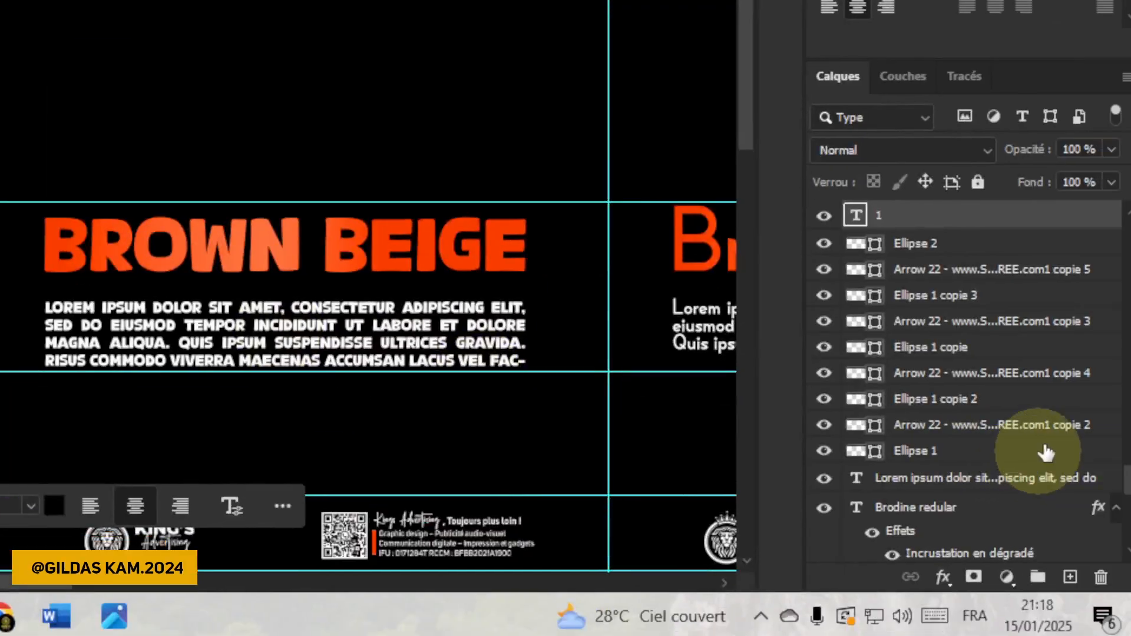
Move the number and its white circle together so the badge is centred above the Retrosome title.
{"action": "left_click", "coordinate": [1046, 451]}
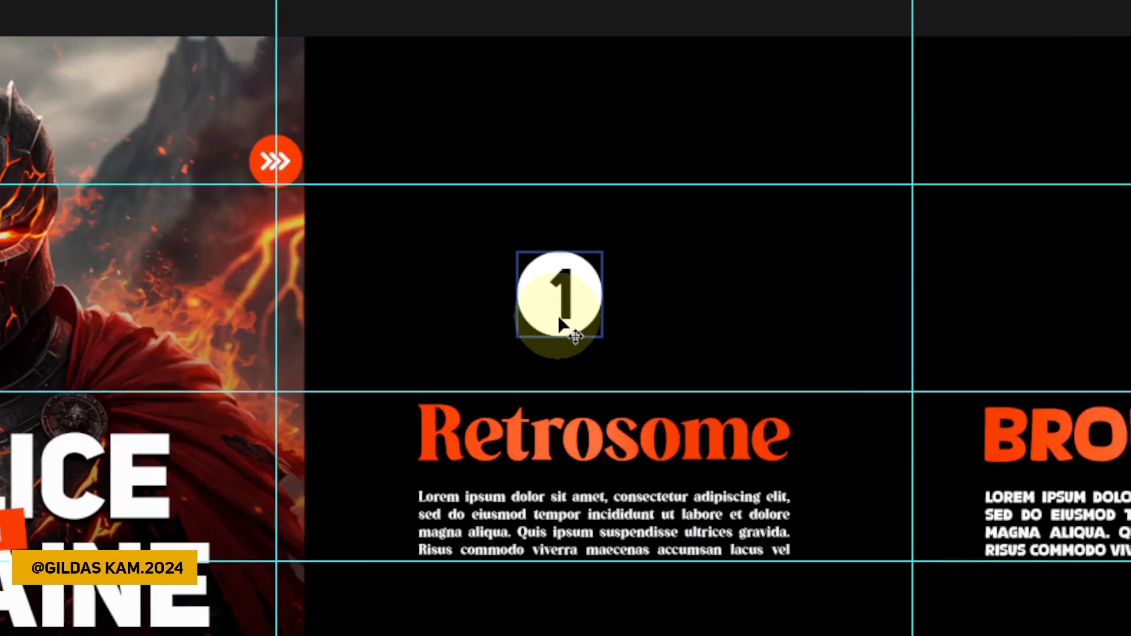
{"action": "left_click_drag", "start_coordinate": [560, 323], "coordinate": [603, 337]}
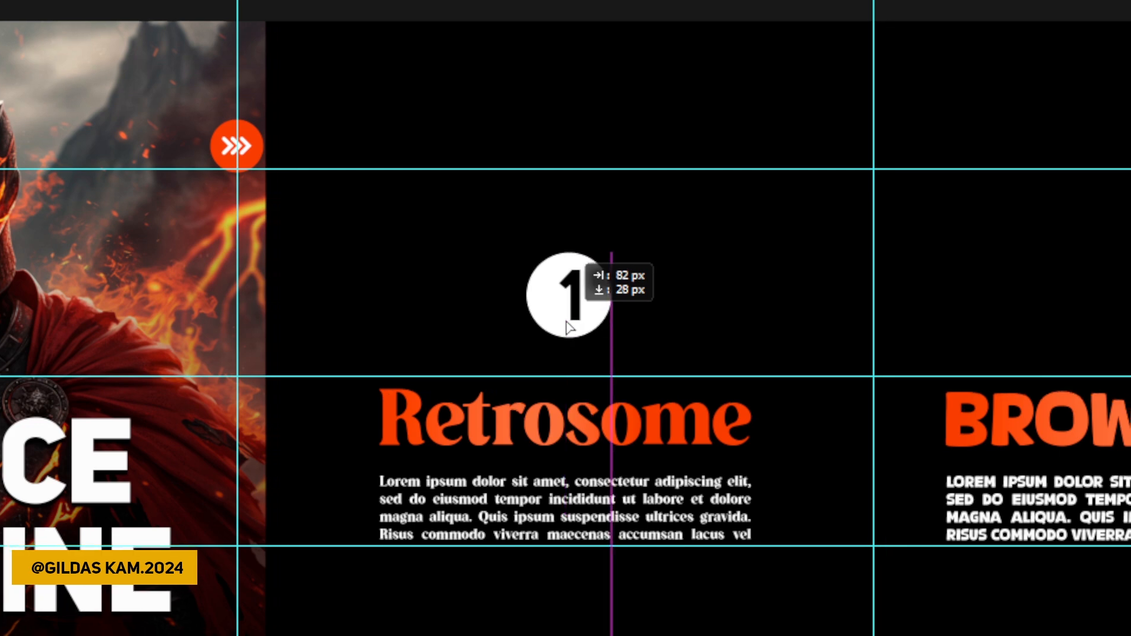
{"action": "left_click_drag", "start_coordinate": [565, 321], "coordinate": [948, 310]}
Duplicate the number badge horizontally above the Brown Beige and Brodine redular titles.
{"action": "left_click", "coordinate": [712, 348], "text": "alt"}
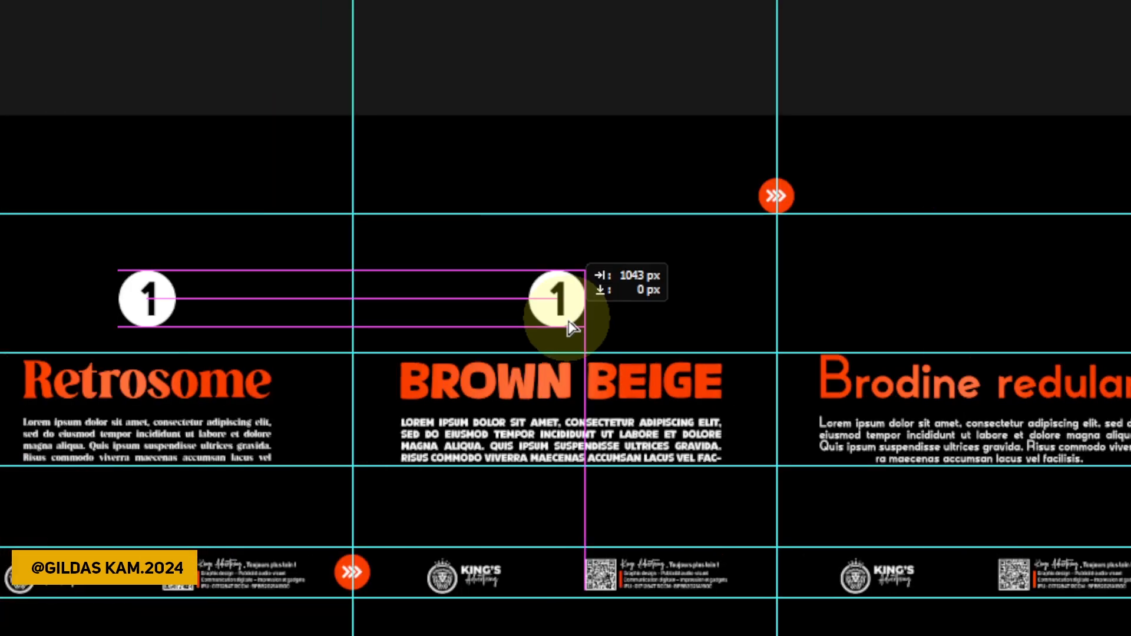
{"action": "left_click_drag", "start_coordinate": [572, 327], "coordinate": [569, 321]}
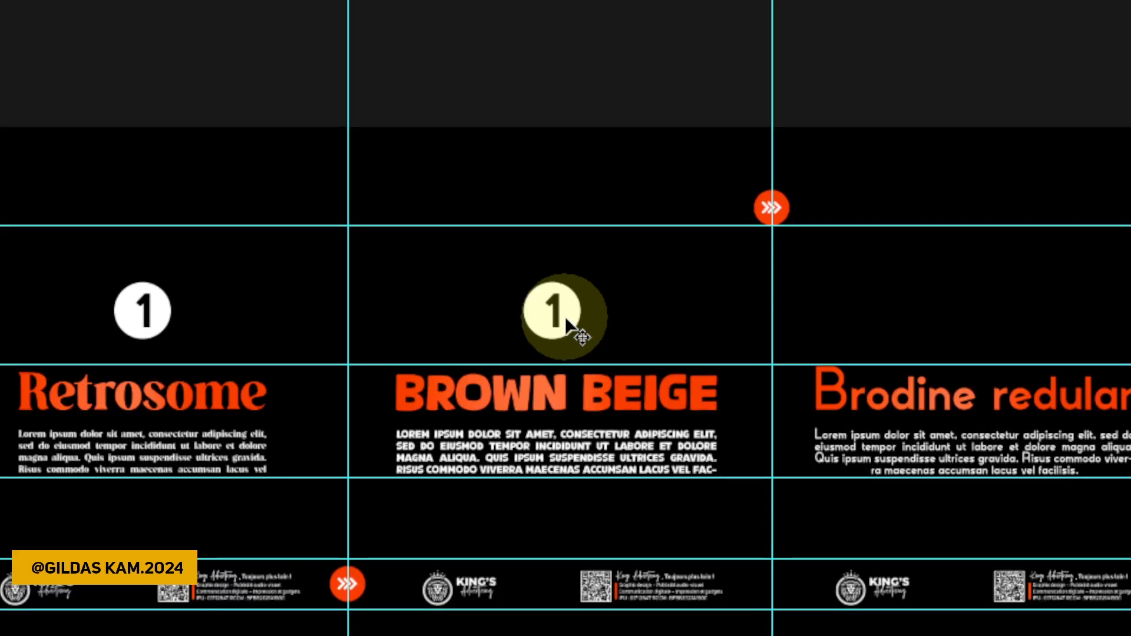
{"action": "left_click_drag", "start_coordinate": [564, 278], "coordinate": [749, 283]}
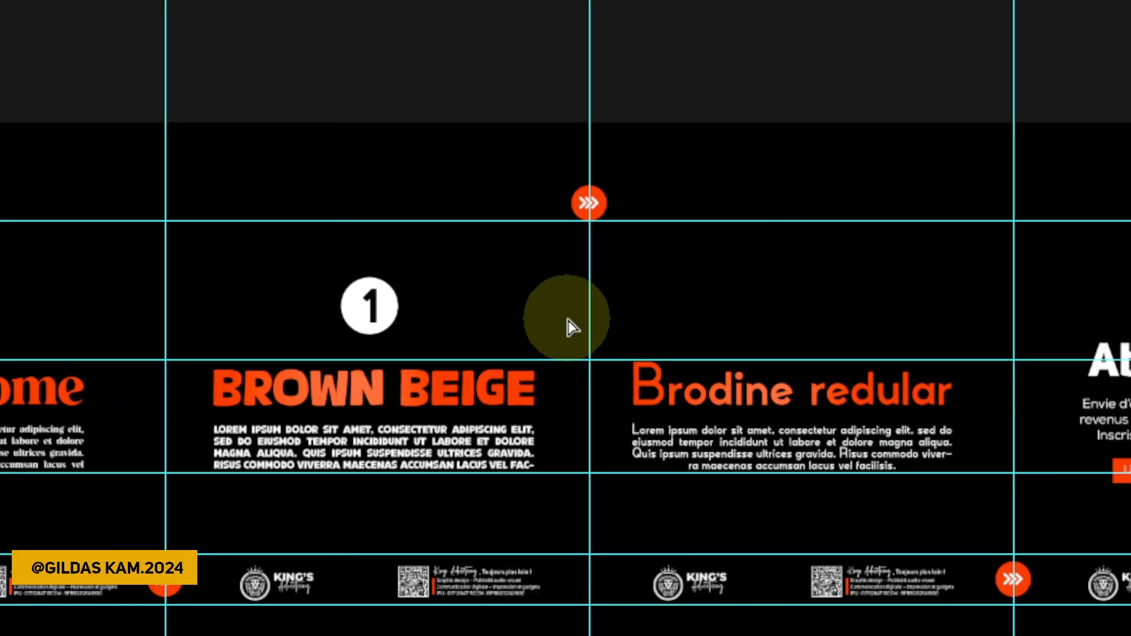
{"action": "left_click_drag", "start_coordinate": [572, 327], "coordinate": [805, 332]}
{"action": "left_click_drag", "start_coordinate": [564, 323], "coordinate": [568, 328]}
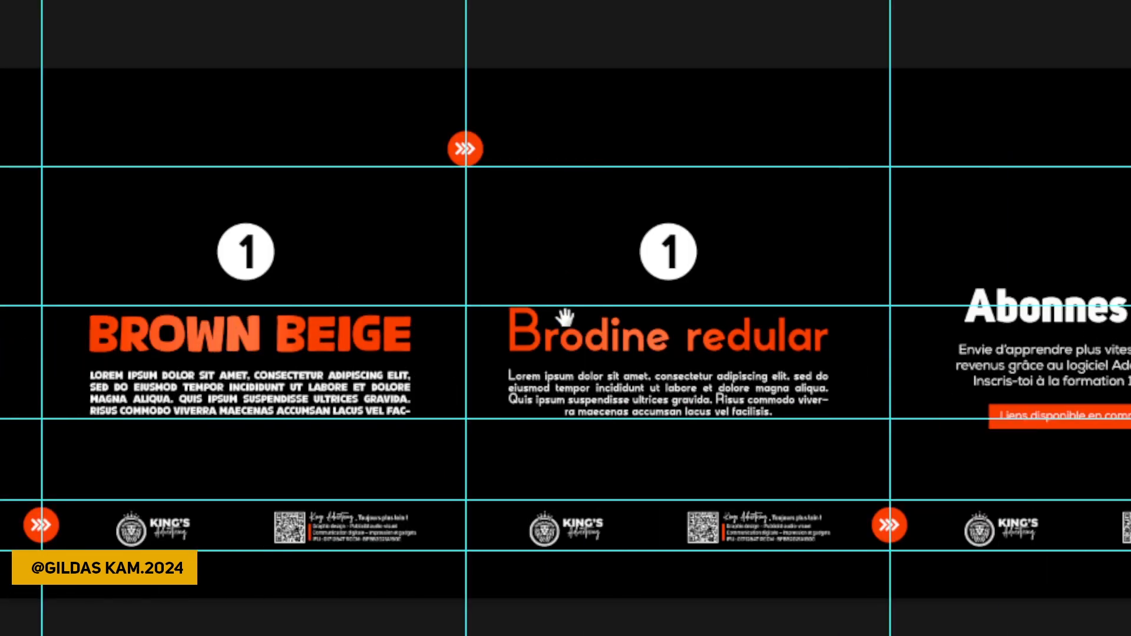
Change the number in the badge above the Brown Beige title to 2.
{"action": "left_click", "coordinate": [686, 337]}
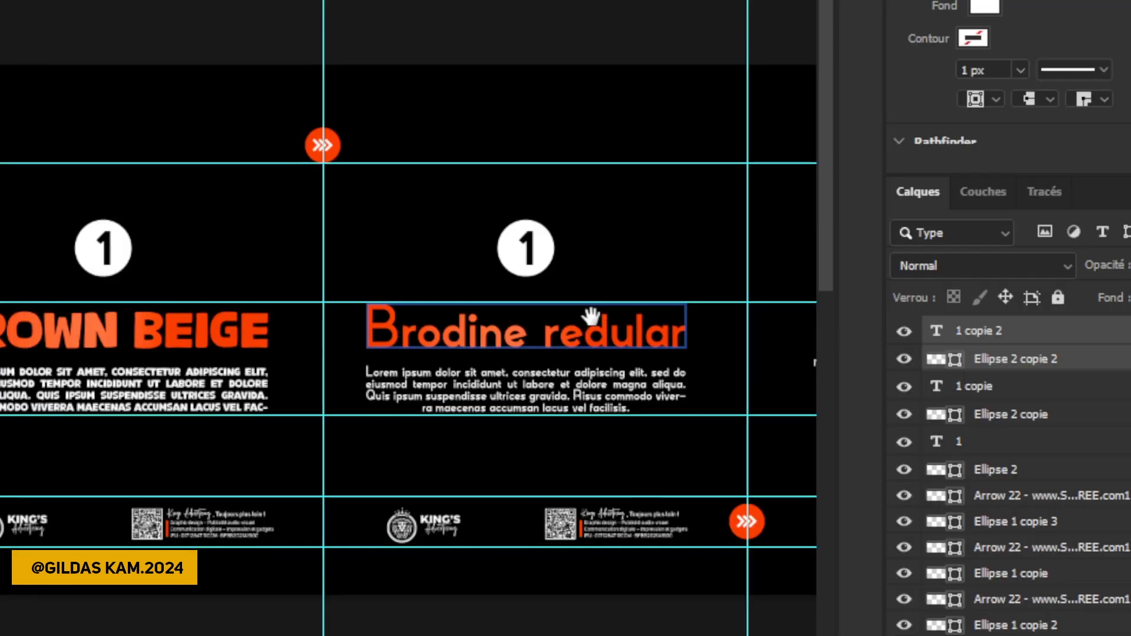
{"action": "left_click", "coordinate": [560, 299]}
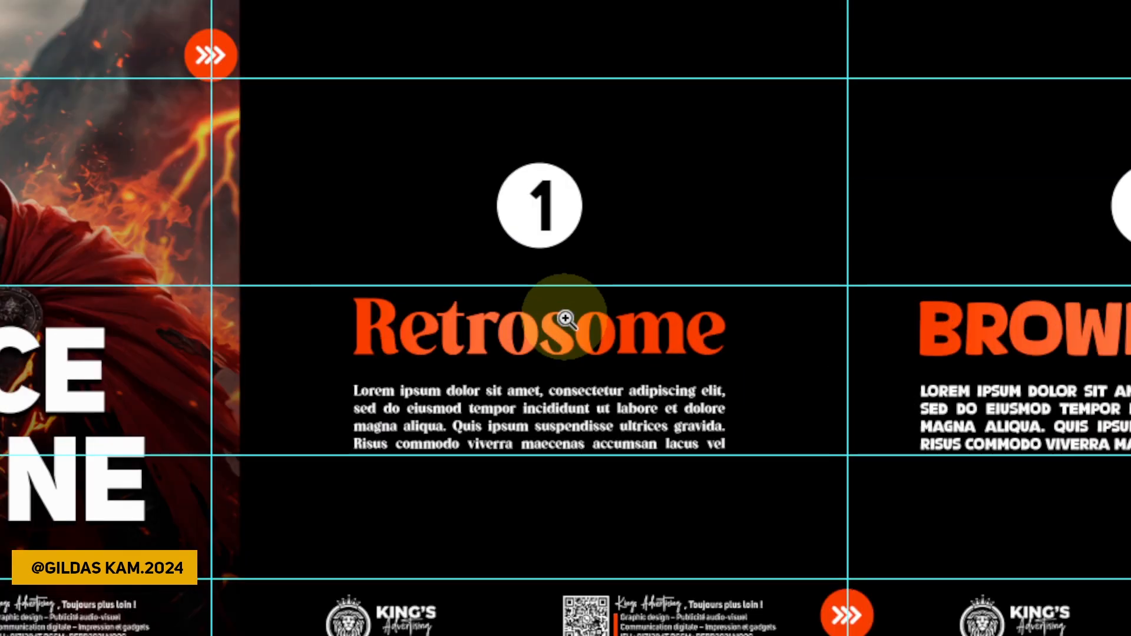
{"action": "left_click", "coordinate": [538, 216]}
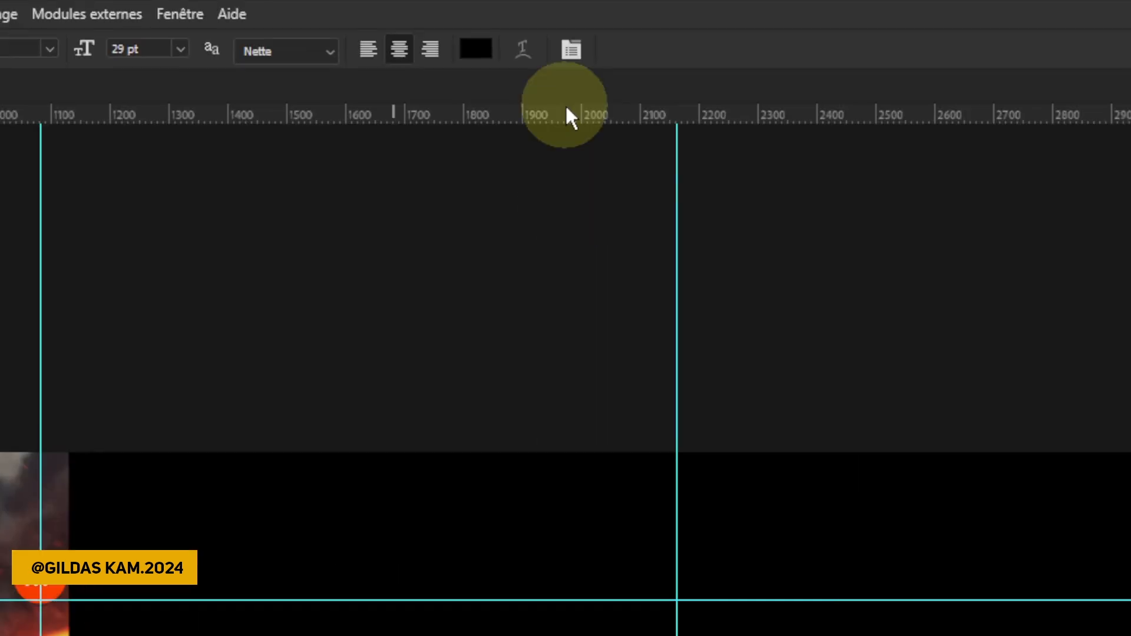
{"action": "left_click", "coordinate": [570, 50]}
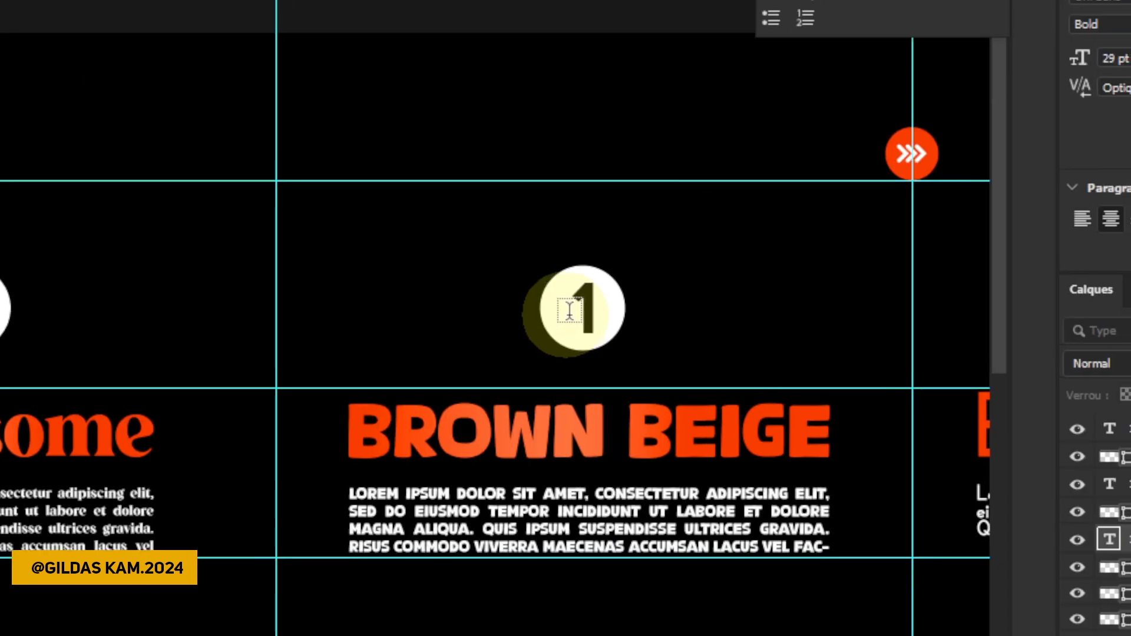
{"action": "left_click_drag", "start_coordinate": [692, 125], "coordinate": [728, 120]}
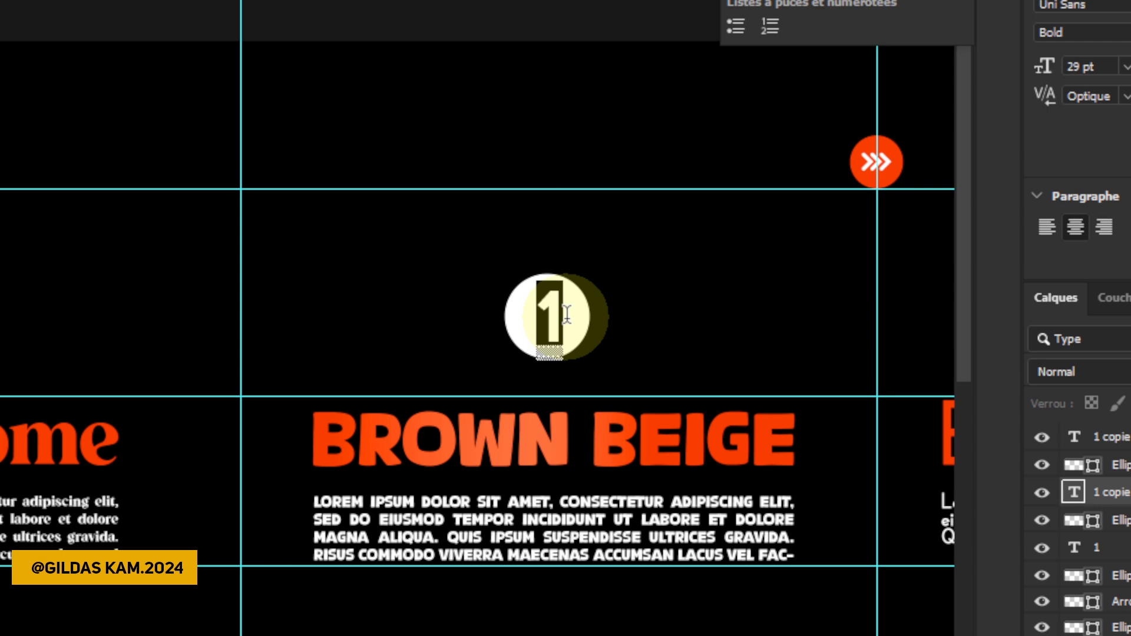
{"action": "type", "text": "2"}
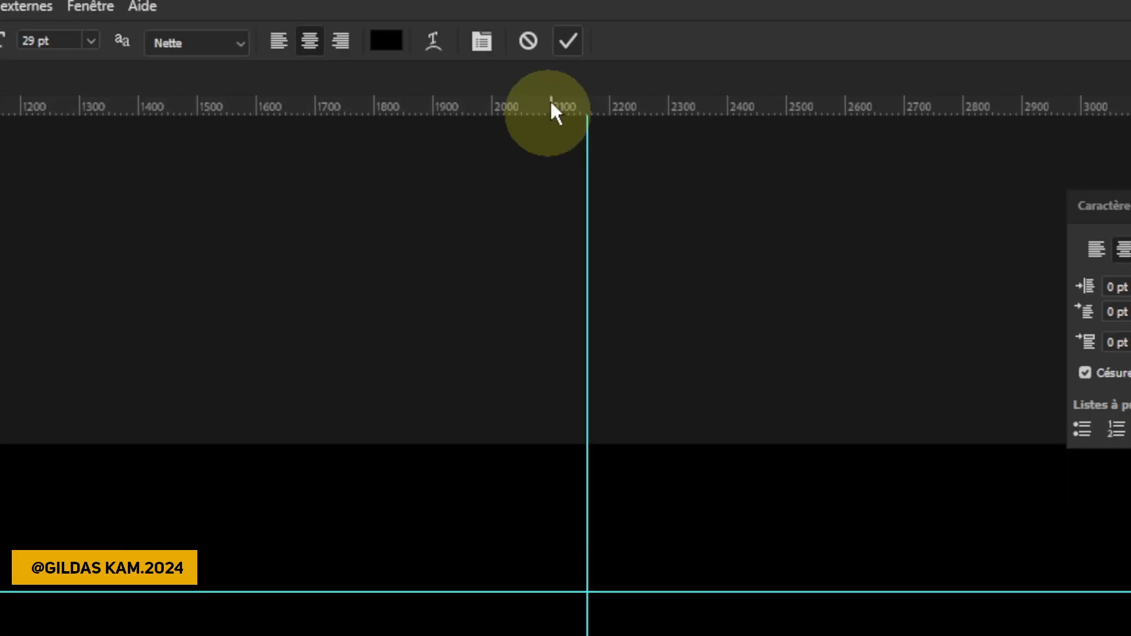
{"action": "left_click", "coordinate": [568, 41]}
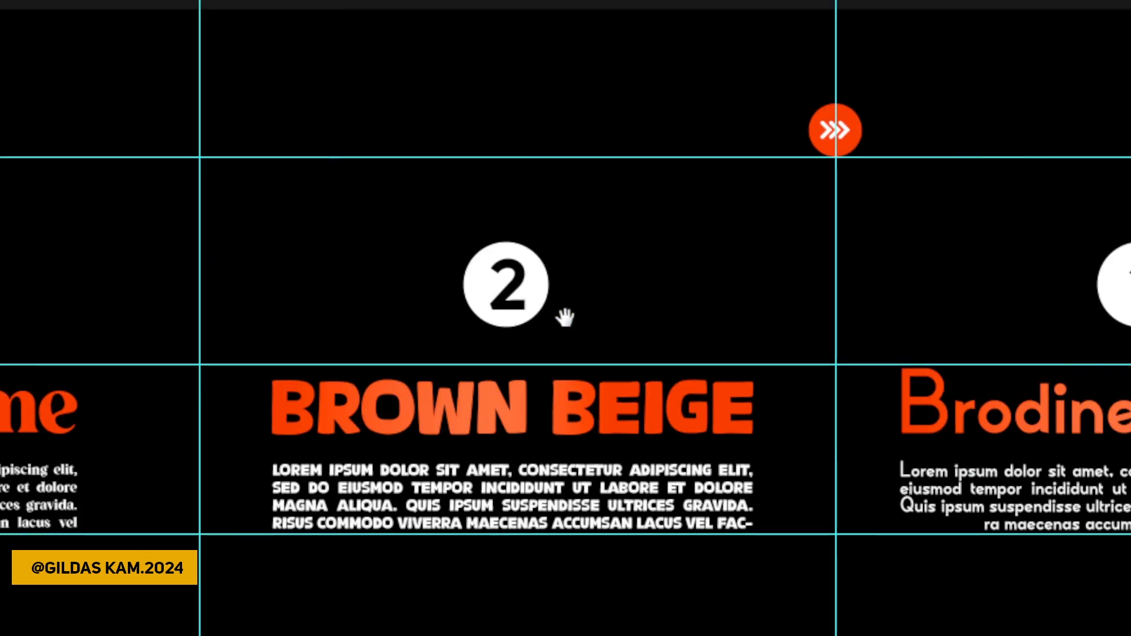
Change the number in the badge above the Brodine redular title to 3.
{"action": "left_click_drag", "start_coordinate": [573, 318], "coordinate": [566, 318]}
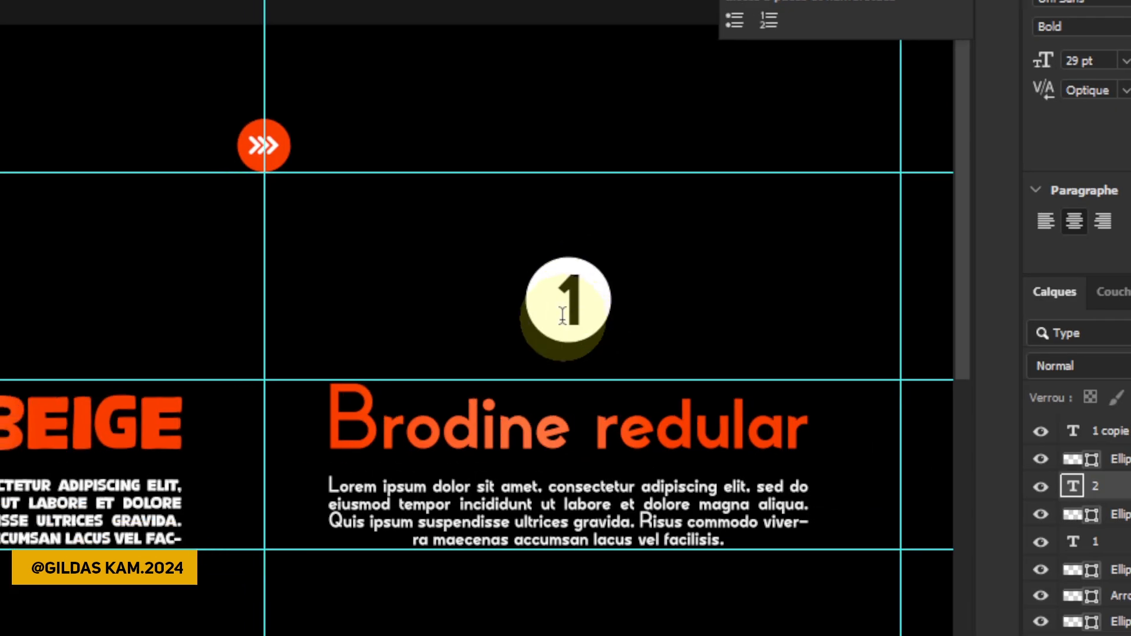
{"action": "double_click", "coordinate": [591, 316]}
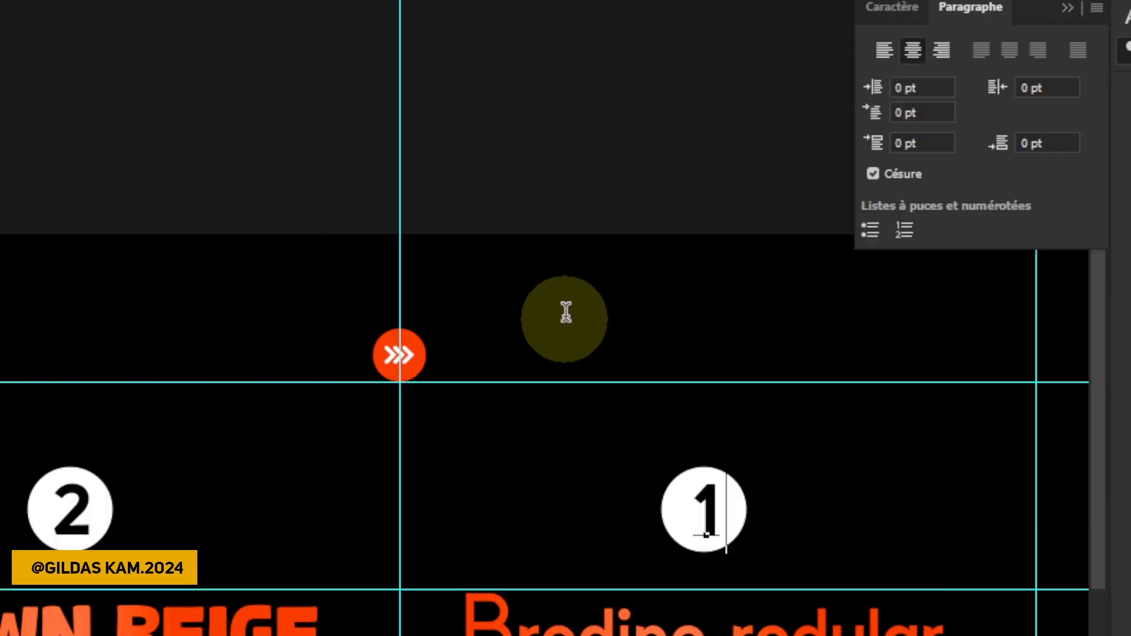
{"action": "type", "text": "3"}
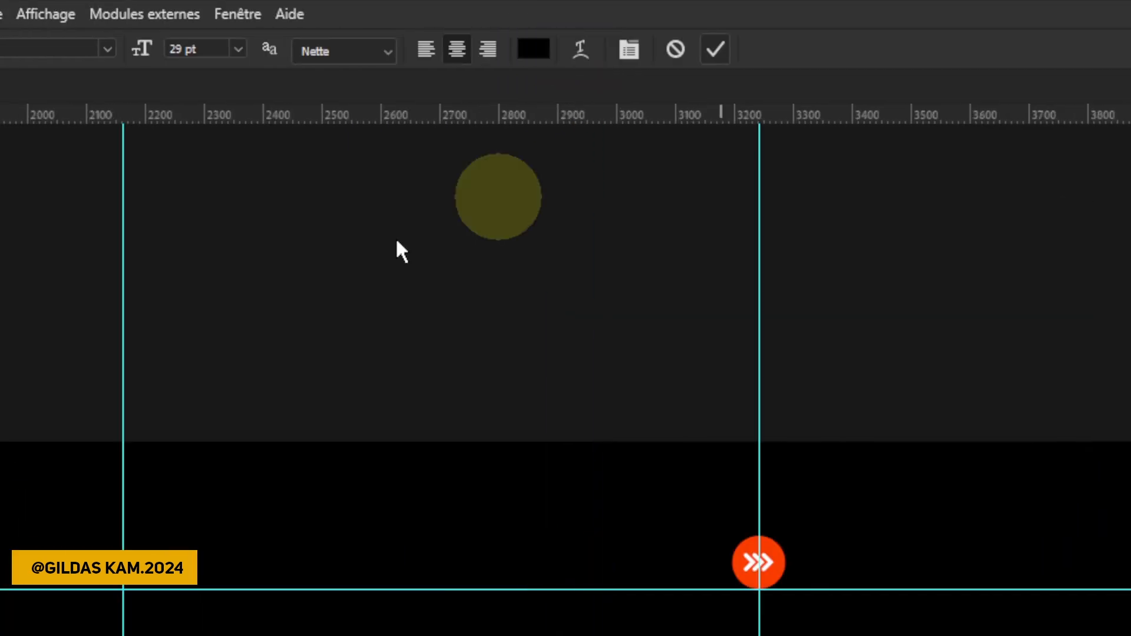
{"action": "left_click", "coordinate": [20, 122]}
{"action": "key", "text": "z"}
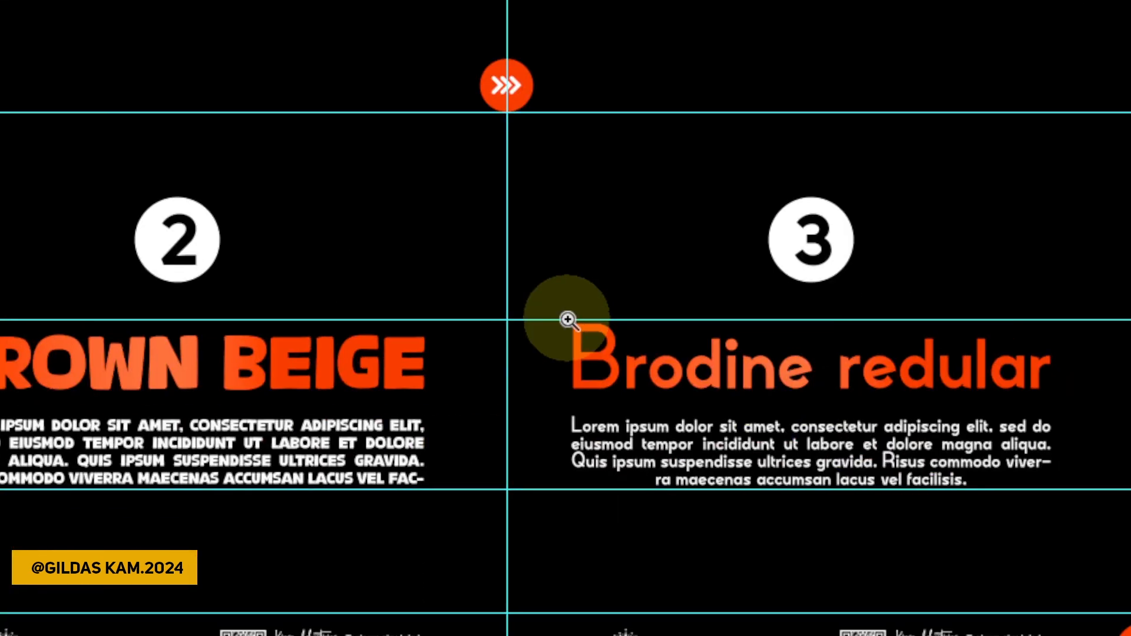
{"action": "key", "text": "alt"}
{"action": "left_click", "coordinate": [567, 320], "text": "alt"}
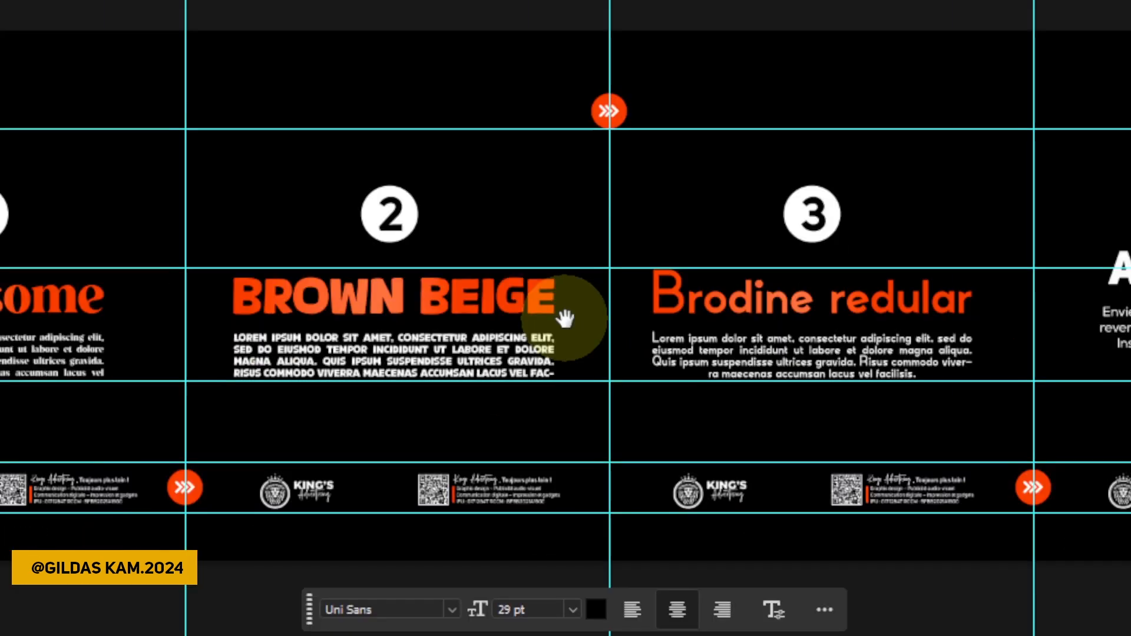
Choose the third generated variant for the fiery background behind the carousel panels.
{"action": "left_click", "coordinate": [565, 319], "text": "alt"}
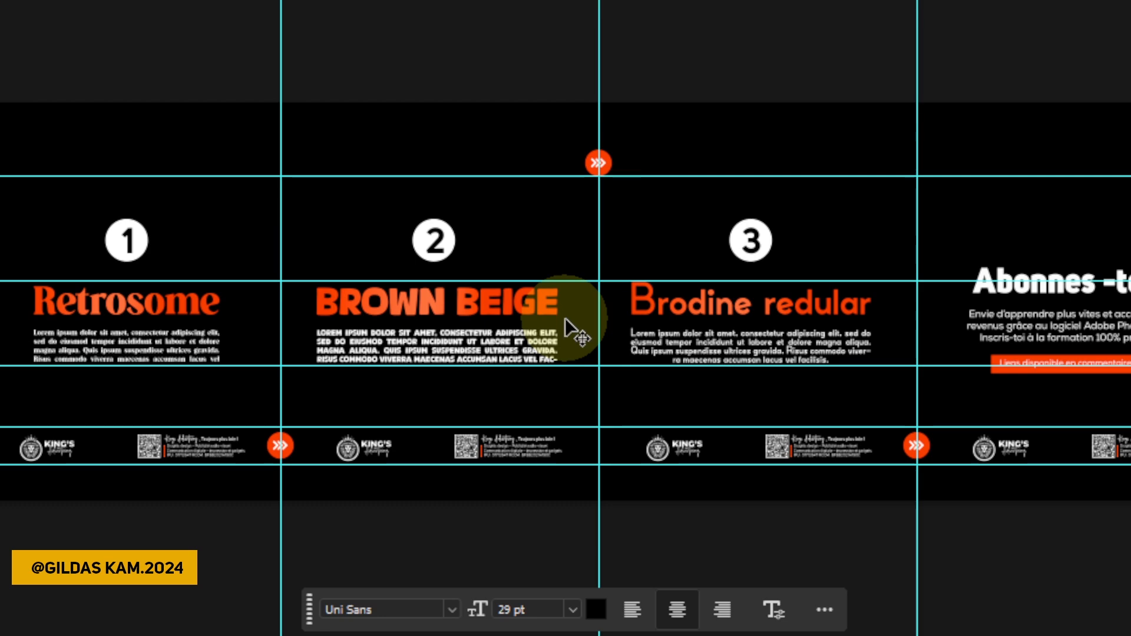
{"action": "scroll", "coordinate": [565, 317], "scroll_direction": "down", "scroll_amount": 3}
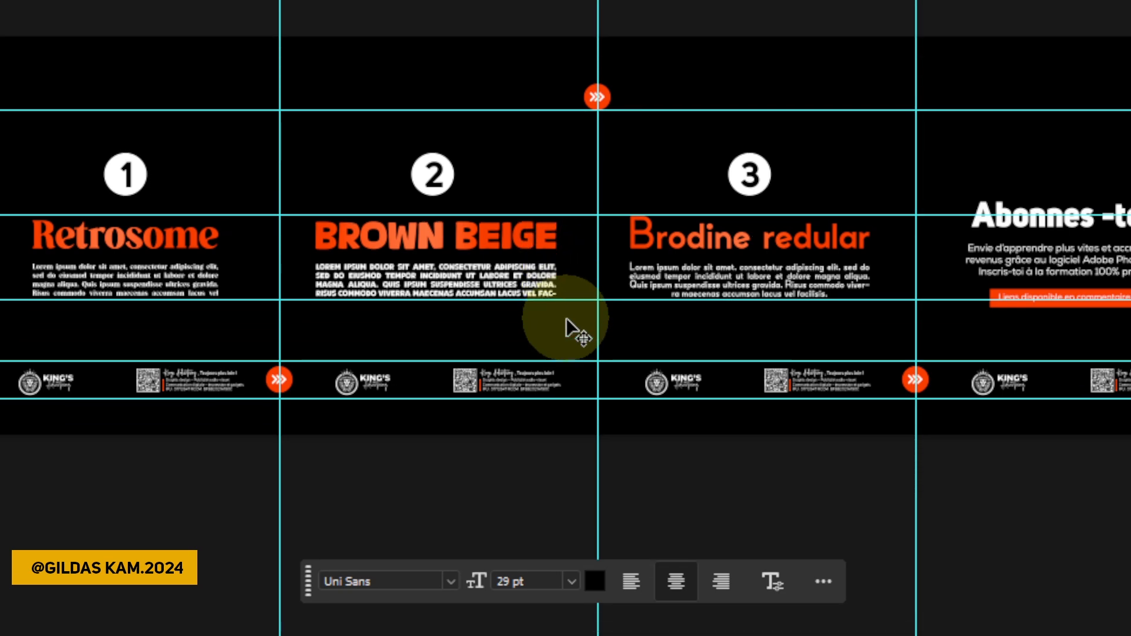
{"action": "scroll", "coordinate": [567, 317], "scroll_direction": "up", "scroll_amount": 1}
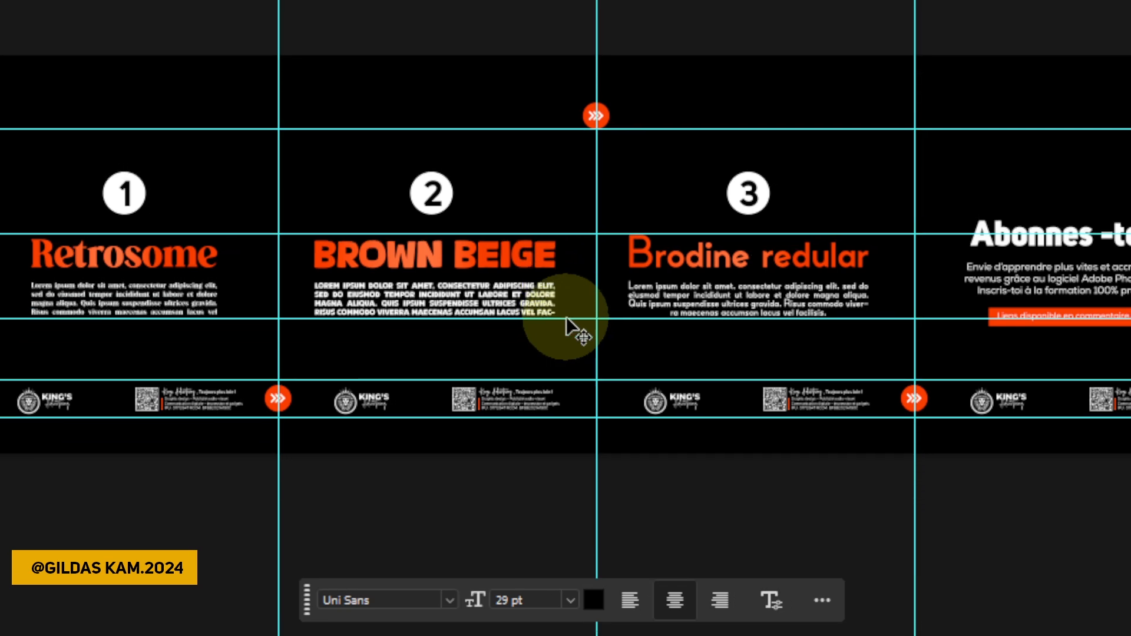
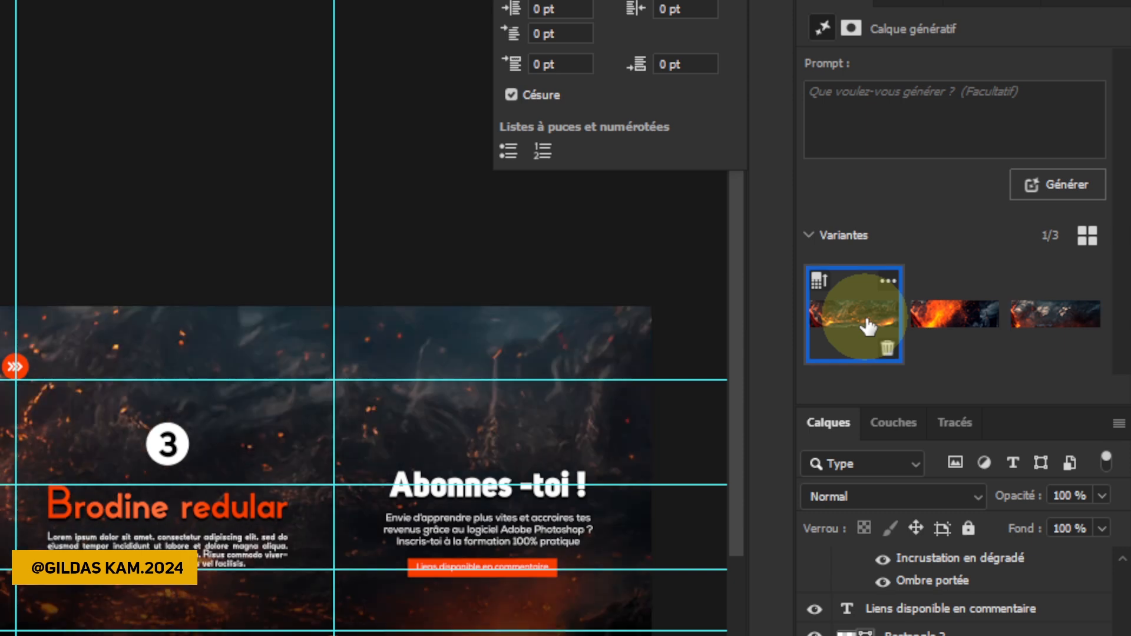
{"action": "left_click", "coordinate": [1018, 315]}
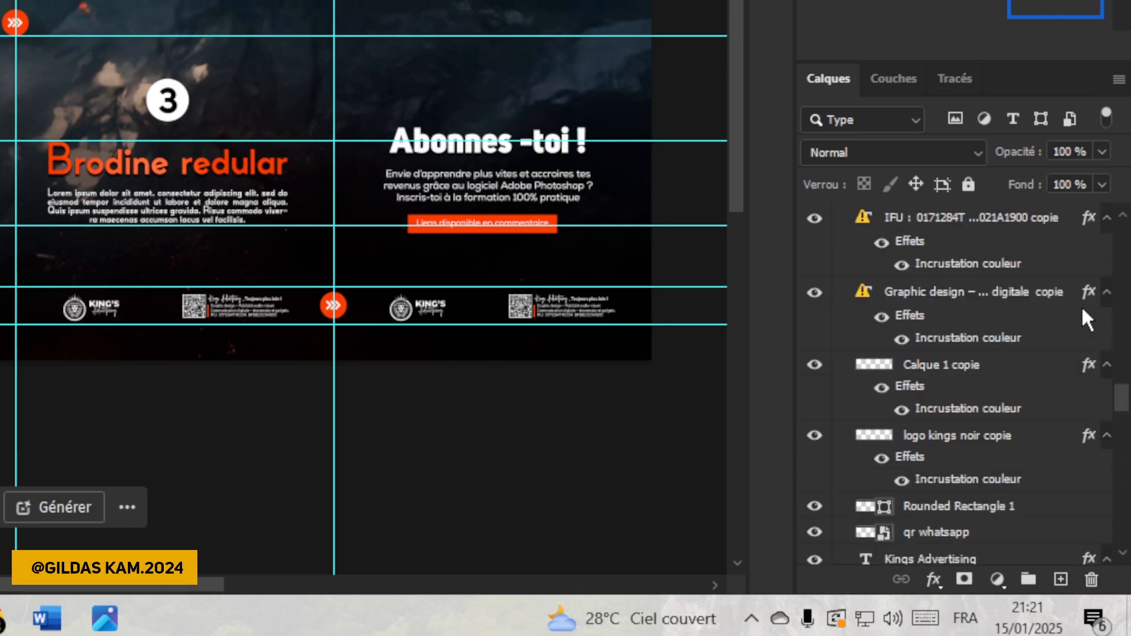
Create a new empty layer above the "de la" text layer at the top of the layer stack.
{"action": "scroll", "coordinate": [1083, 310], "scroll_direction": "up", "scroll_amount": 10}
{"action": "left_click", "coordinate": [972, 314]}
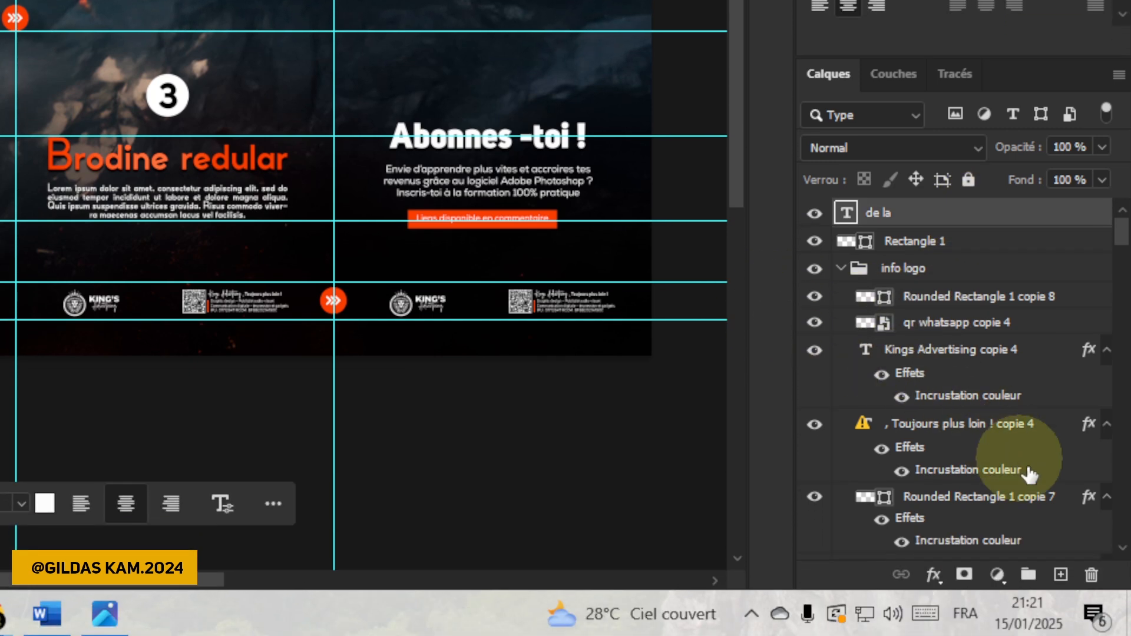
{"action": "left_click", "coordinate": [1060, 574]}
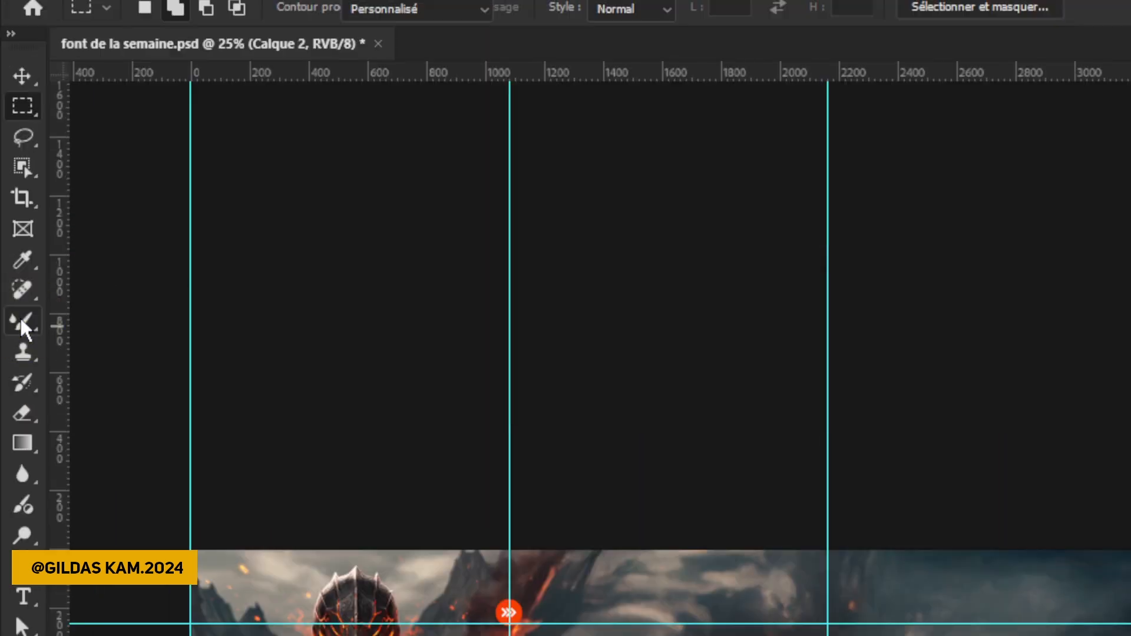
Select the Brush tool with a soft round preset and set its size to about 384 px.
{"action": "left_click", "coordinate": [20, 321]}
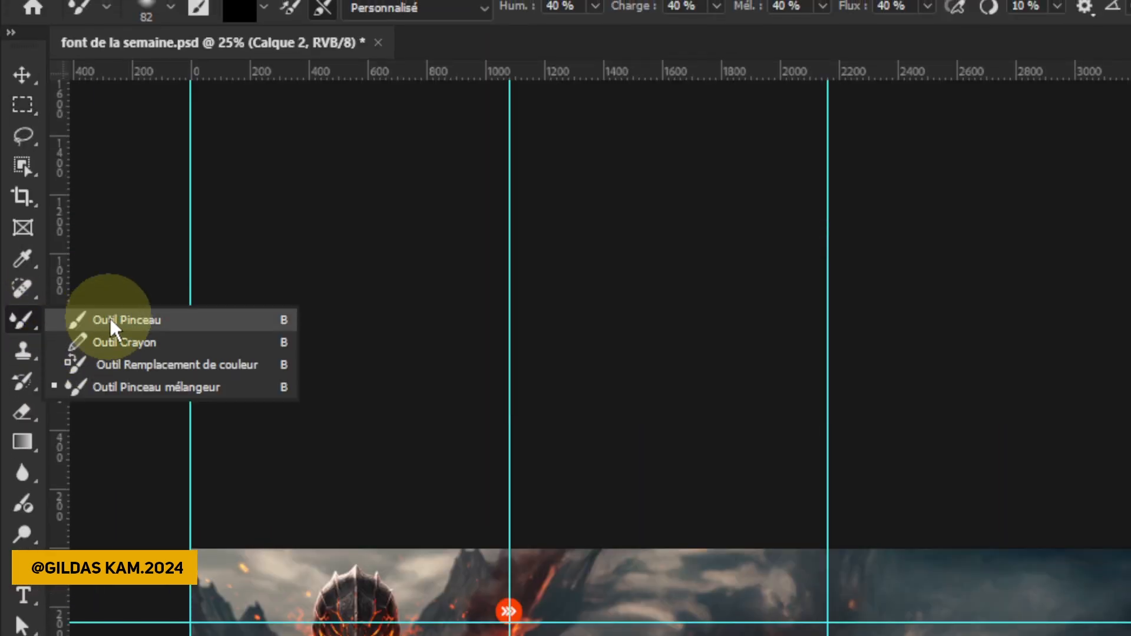
{"action": "left_click", "coordinate": [109, 319]}
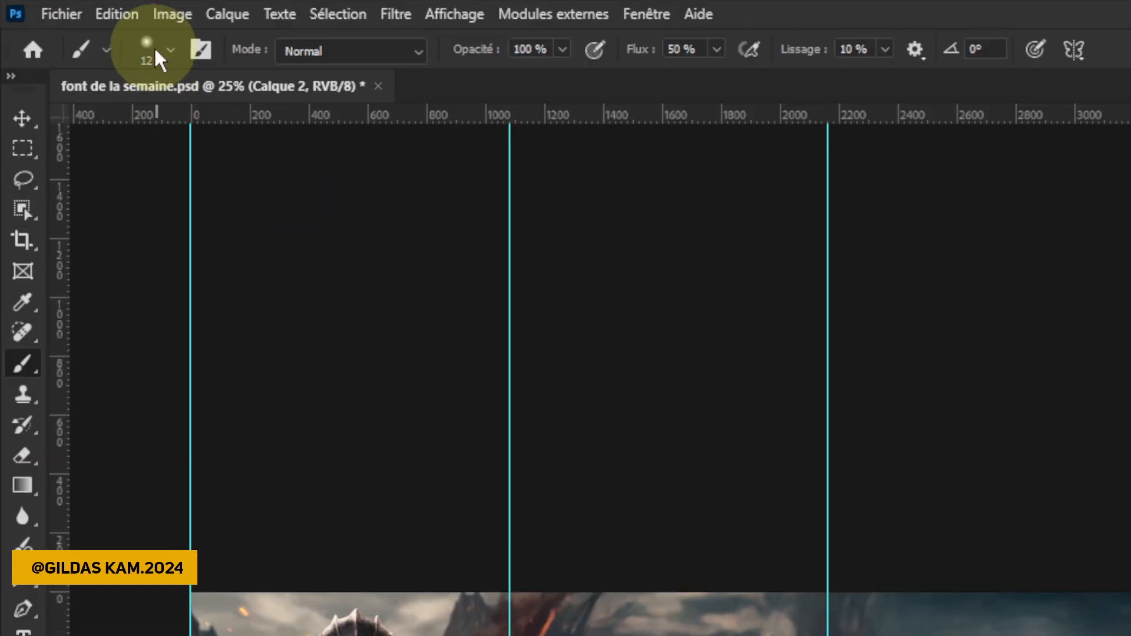
{"action": "left_click", "coordinate": [153, 47]}
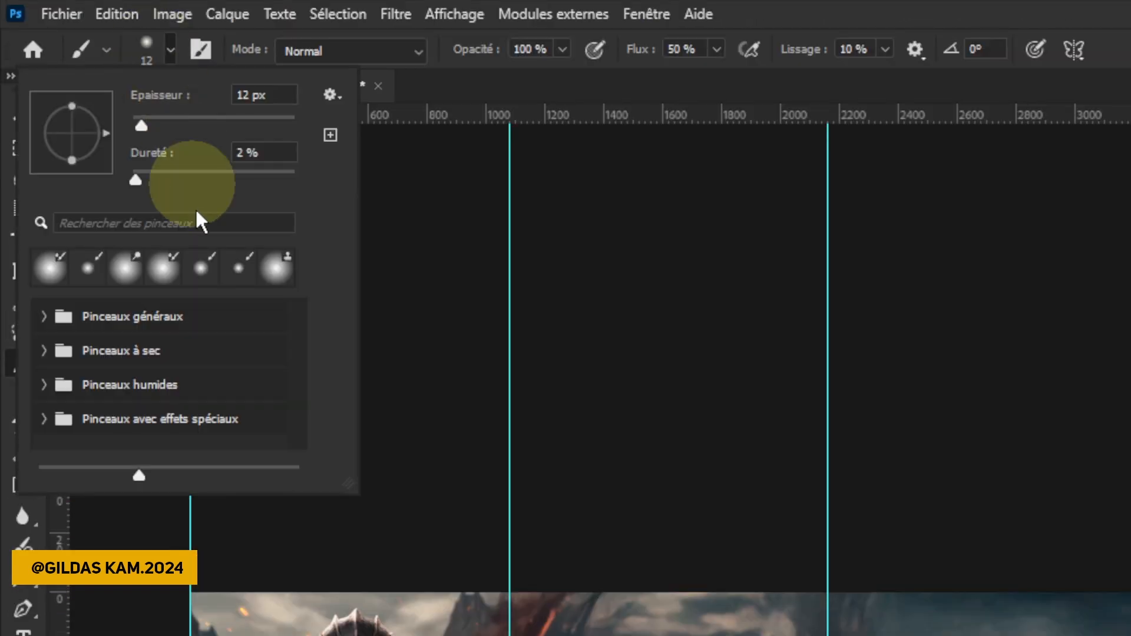
{"action": "left_click", "coordinate": [54, 274]}
{"action": "mouse_move", "coordinate": [513, 344]}
{"action": "left_mouse_down"}
{"action": "mouse_move", "coordinate": [549, 356]}
{"action": "mouse_move", "coordinate": [557, 332]}
{"action": "left_mouse_up"}
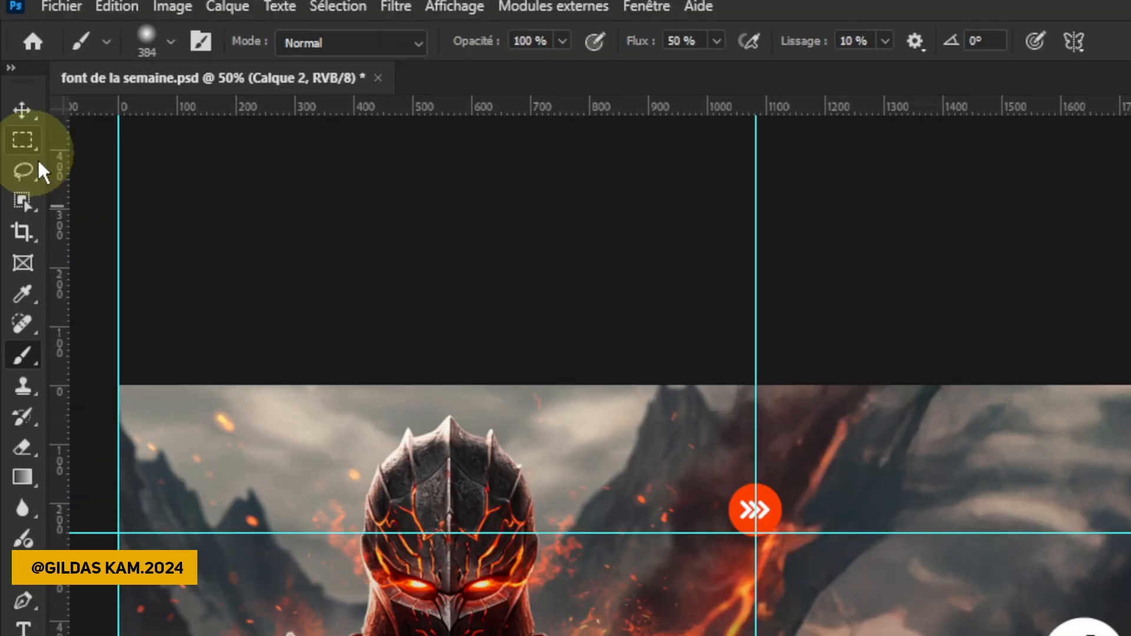
Sample an orange from the flames and paint soft glows at the cover and Retrosome panel boundary and in the cover's lower-left area.
{"action": "key", "text": "alt"}
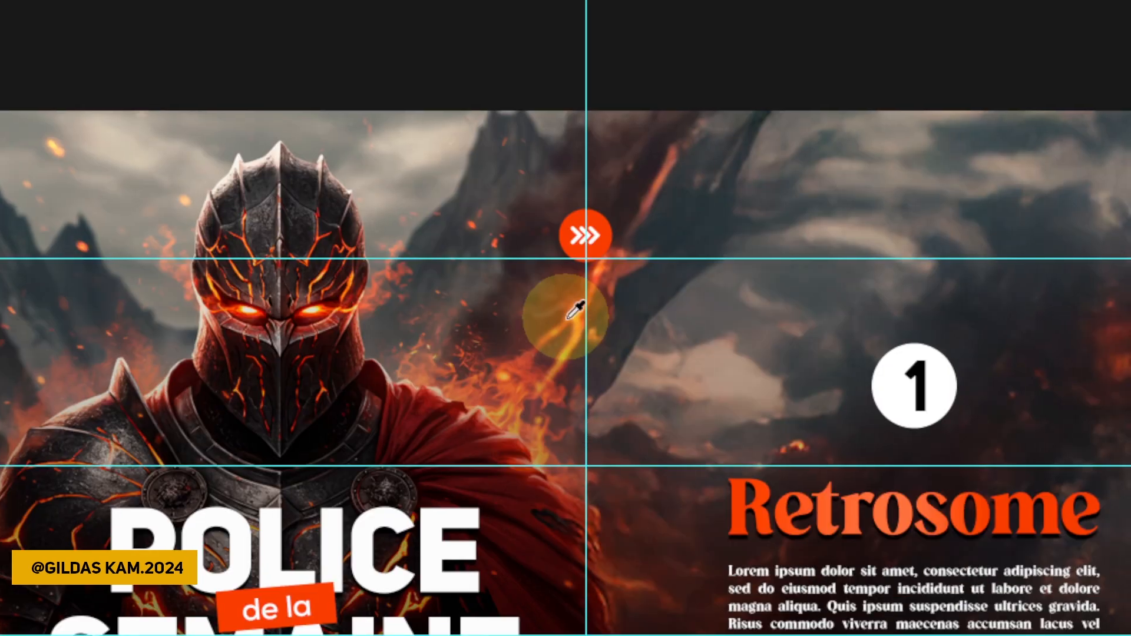
{"action": "left_click", "coordinate": [567, 318], "text": "alt"}
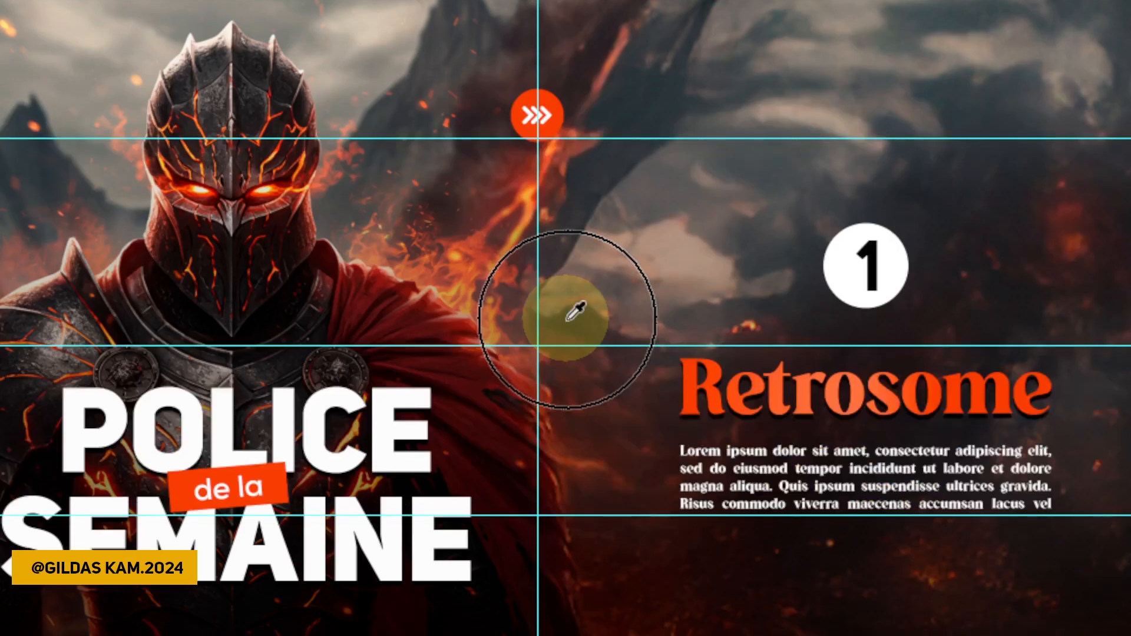
{"action": "left_click_drag", "start_coordinate": [613, 440], "coordinate": [687, 452]}
{"action": "left_click_drag", "start_coordinate": [578, 322], "coordinate": [566, 317]}
{"action": "left_click", "coordinate": [567, 317]}
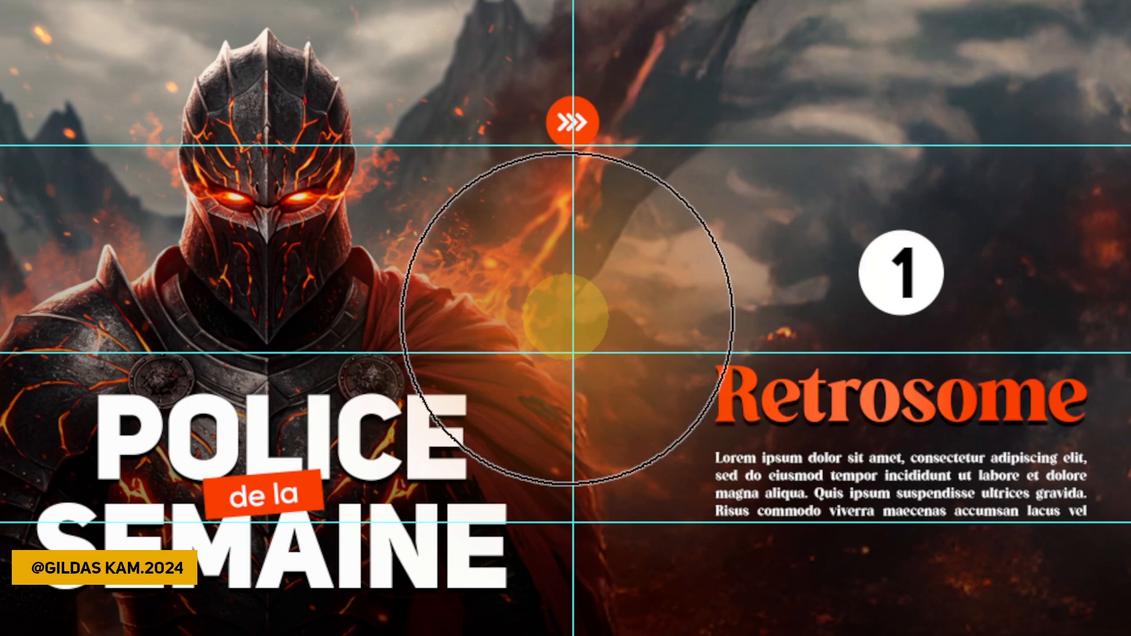
{"action": "left_click", "coordinate": [39, 407]}
Paint soft orange glows at the lower boundary between the Retrosome and Brown Beige panels and beside the number 2 badge.
{"action": "key", "text": "z"}
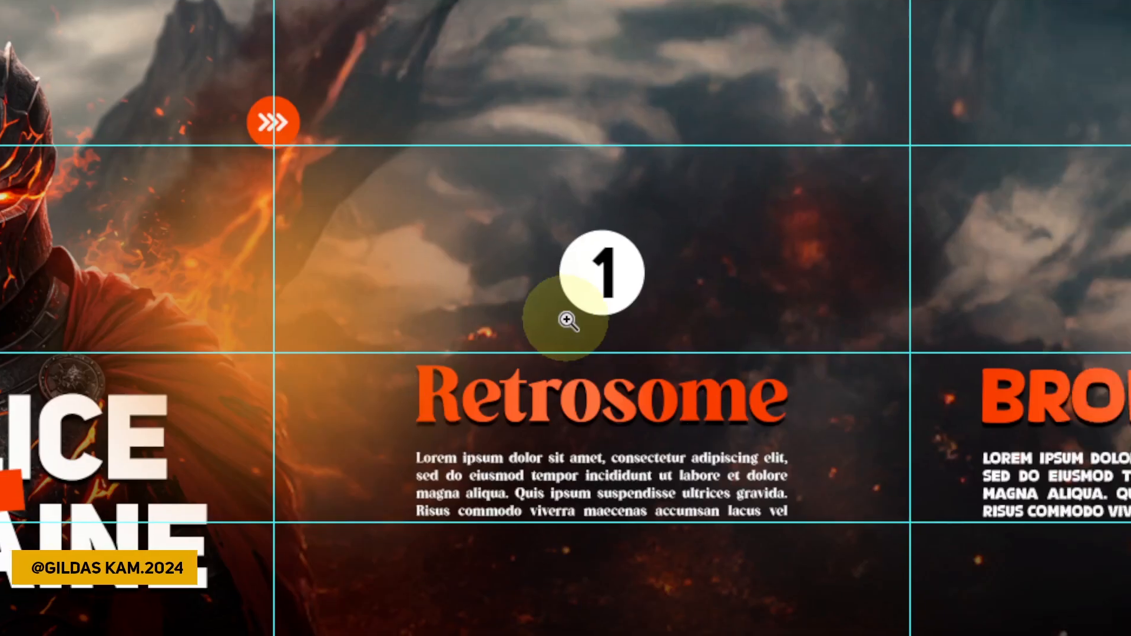
{"action": "left_click", "coordinate": [569, 322], "text": "alt"}
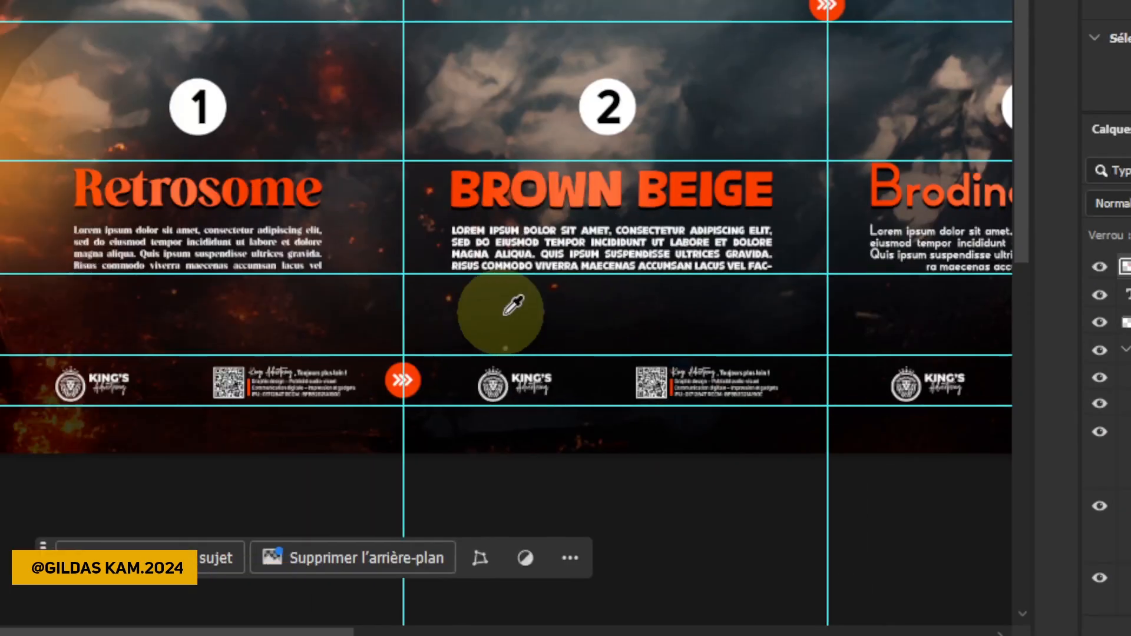
{"action": "left_click_drag", "start_coordinate": [490, 311], "coordinate": [468, 306]}
{"action": "left_click_drag", "start_coordinate": [563, 318], "coordinate": [543, 320]}
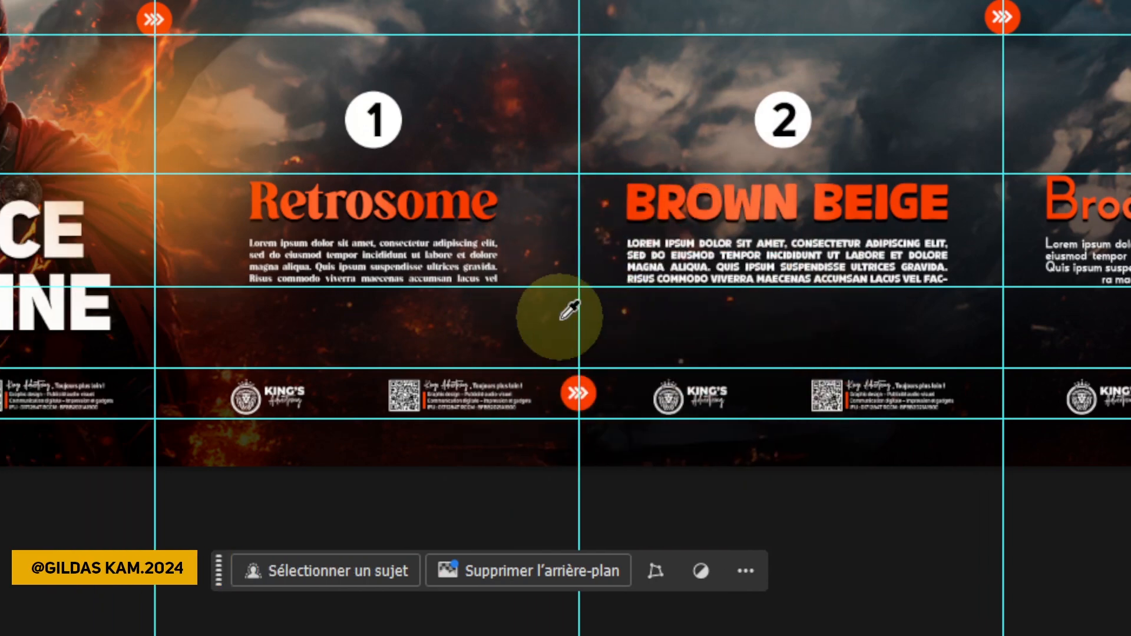
{"action": "mouse_move", "coordinate": [503, 318]}
{"action": "left_mouse_down"}
{"action": "mouse_move", "coordinate": [590, 325]}
{"action": "mouse_move", "coordinate": [519, 317]}
{"action": "mouse_move", "coordinate": [566, 320]}
{"action": "left_mouse_up"}
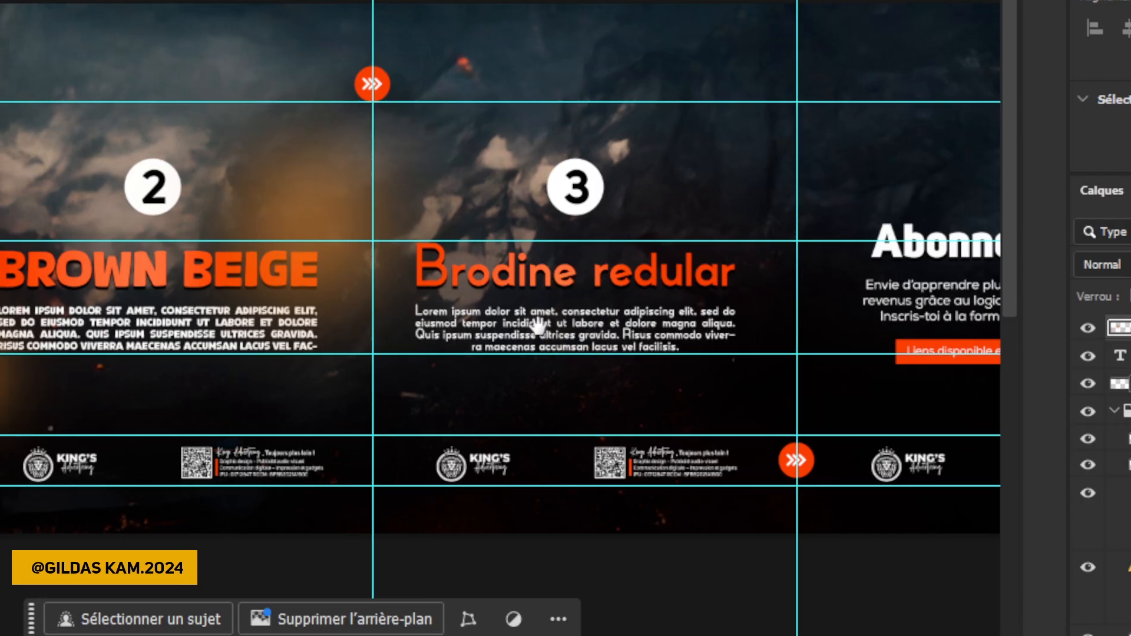
Paint a soft orange glow beside and above the number 3 badge in the Brodine redular panel.
{"action": "left_click_drag", "start_coordinate": [418, 305], "coordinate": [419, 305]}
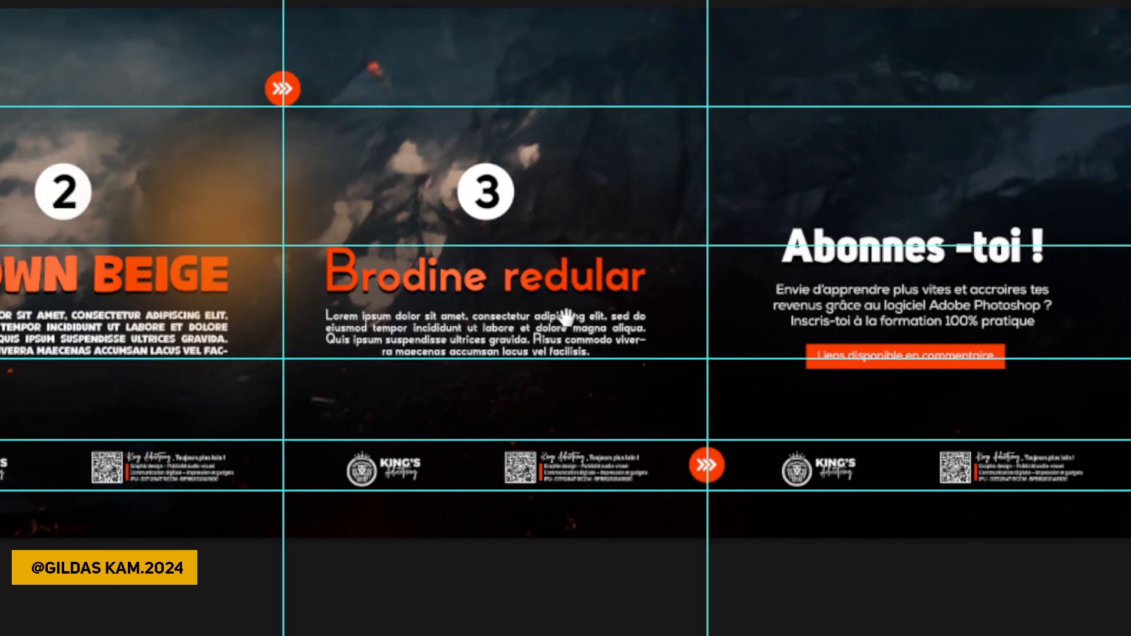
{"action": "key", "text": "b"}
{"action": "left_click_drag", "start_coordinate": [614, 173], "coordinate": [560, 145]}
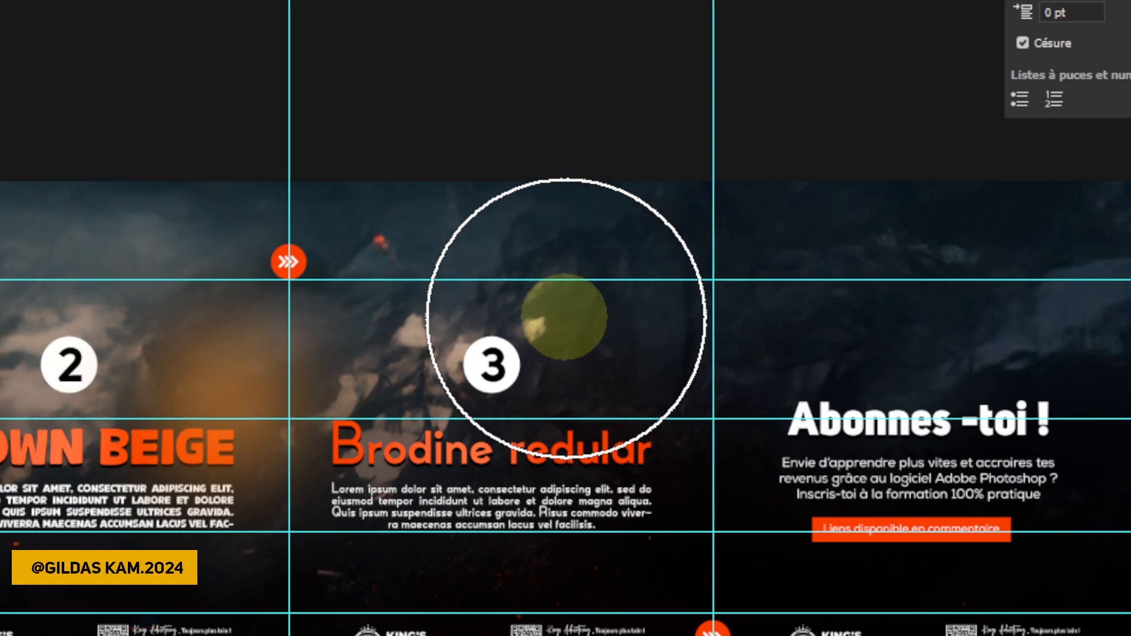
{"action": "left_click", "coordinate": [566, 318]}
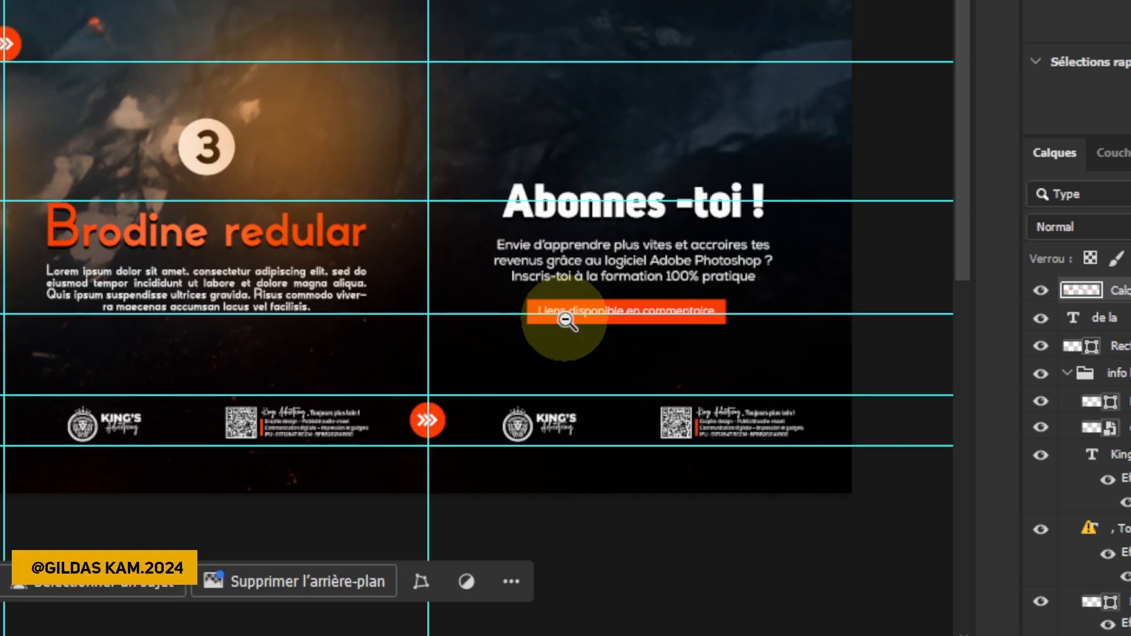
Resample the orange and paint a soft glow in the lower-right corner of the "Abonnes -toi !" panel.
{"action": "left_click", "coordinate": [566, 321]}
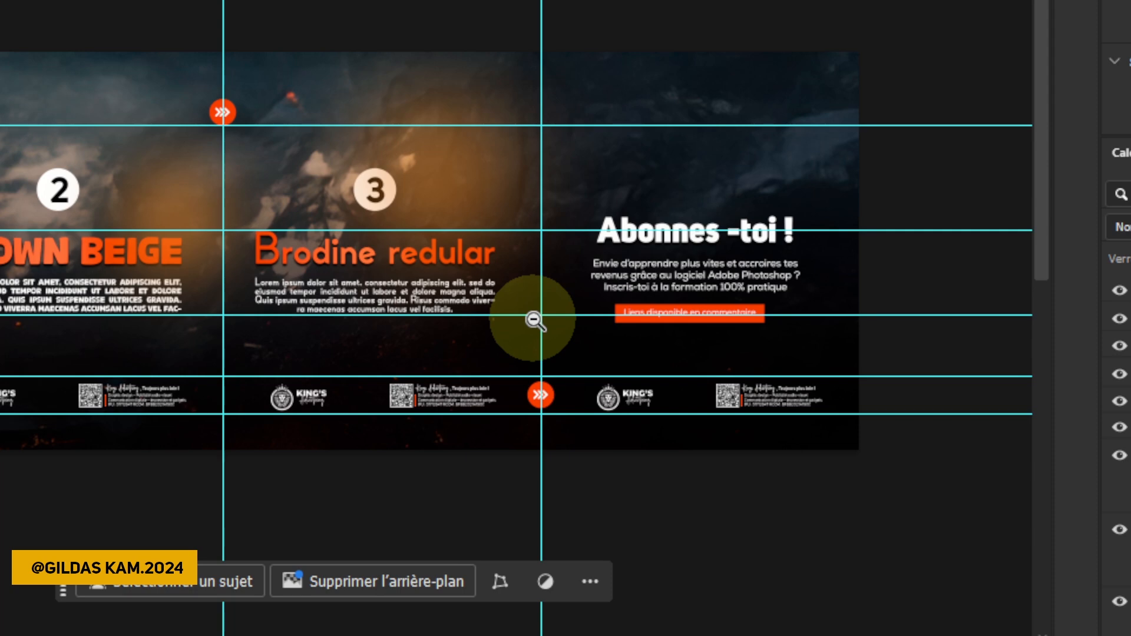
{"action": "key", "text": "b"}
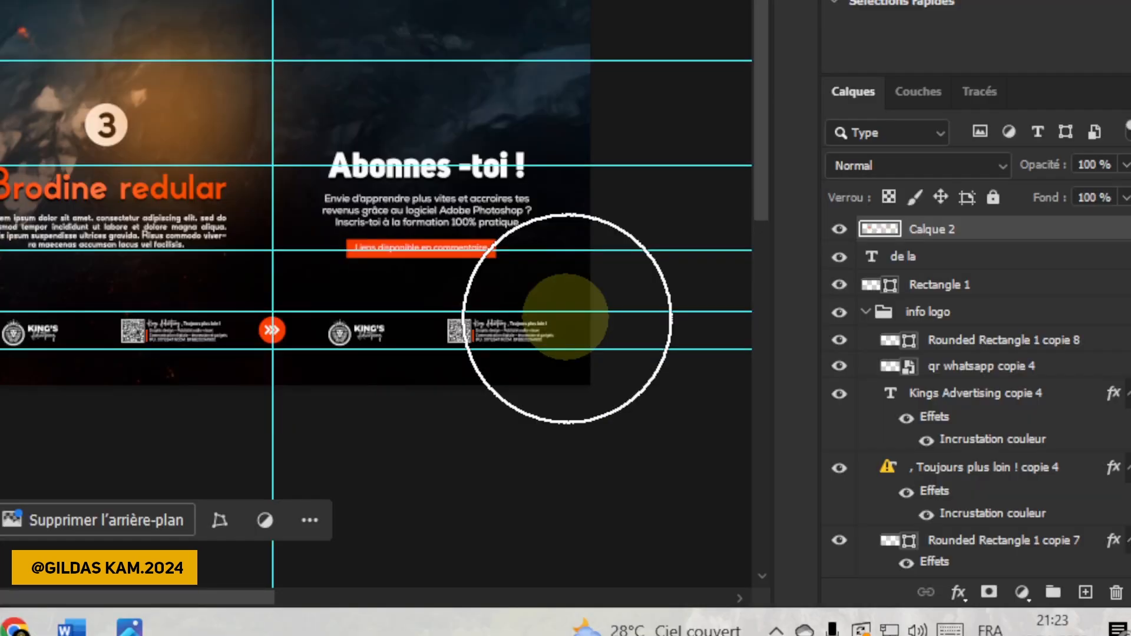
{"action": "right_click", "coordinate": [560, 293], "text": "alt"}
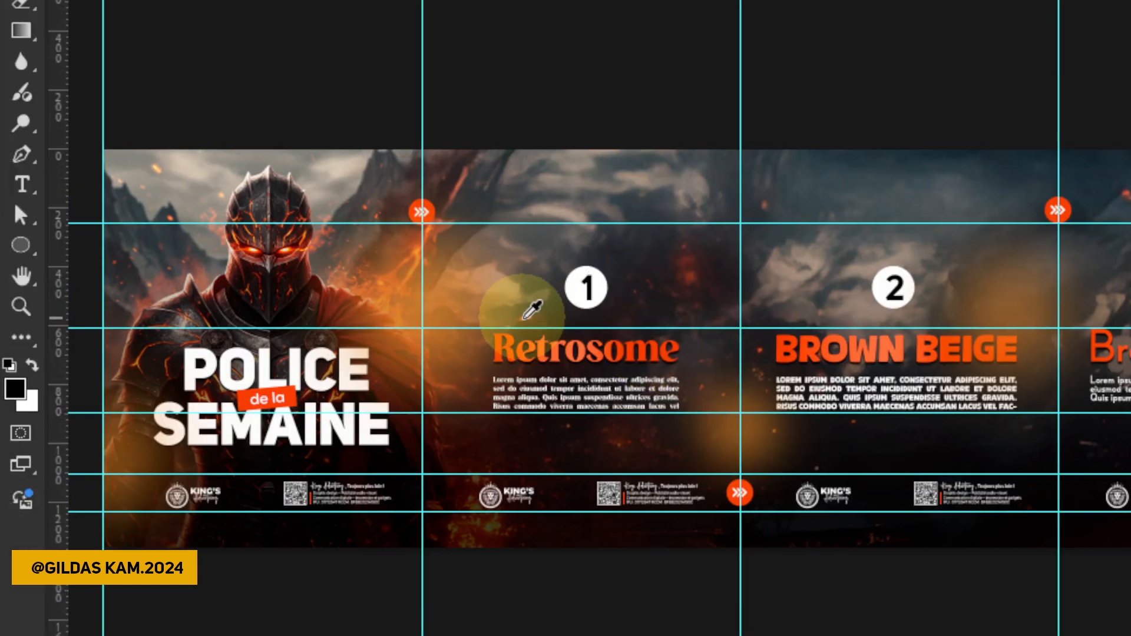
{"action": "left_click", "coordinate": [446, 309], "text": "alt"}
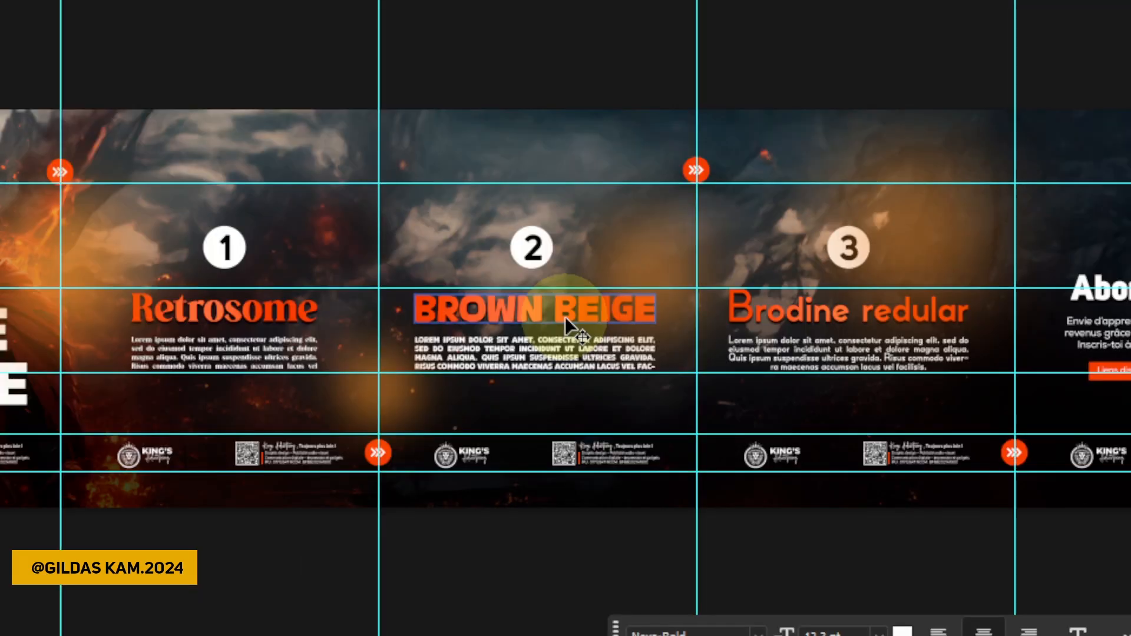
Add a Vibrance adjustment layer directly above the "de la" text layer.
{"action": "left_click", "coordinate": [564, 317], "text": "ctrl"}
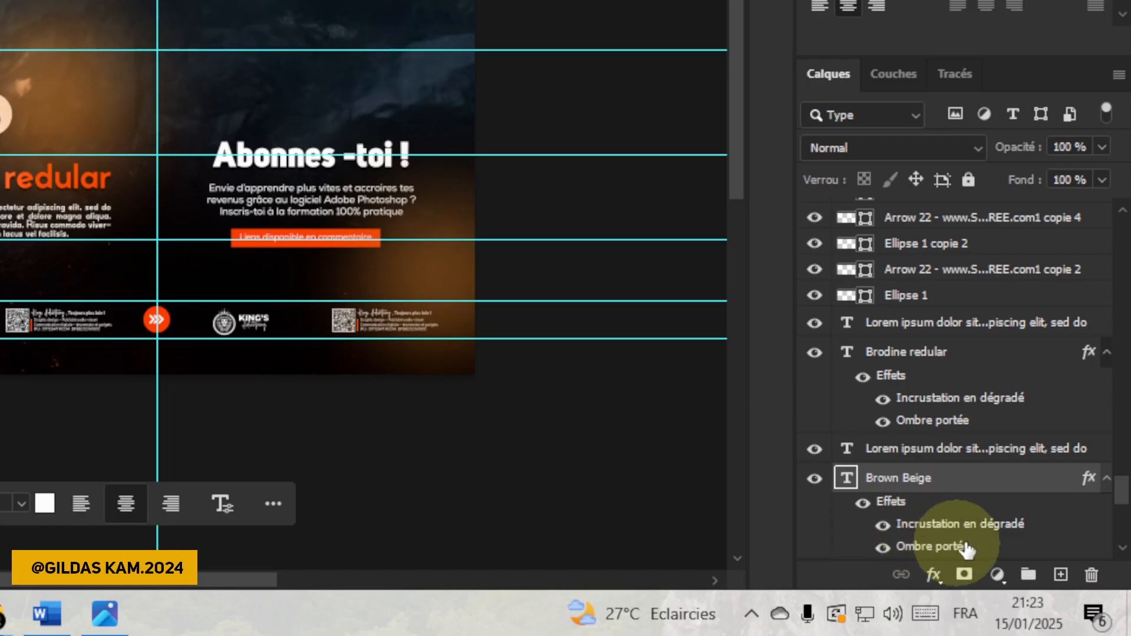
{"action": "scroll", "coordinate": [978, 542], "scroll_direction": "down", "scroll_amount": 1}
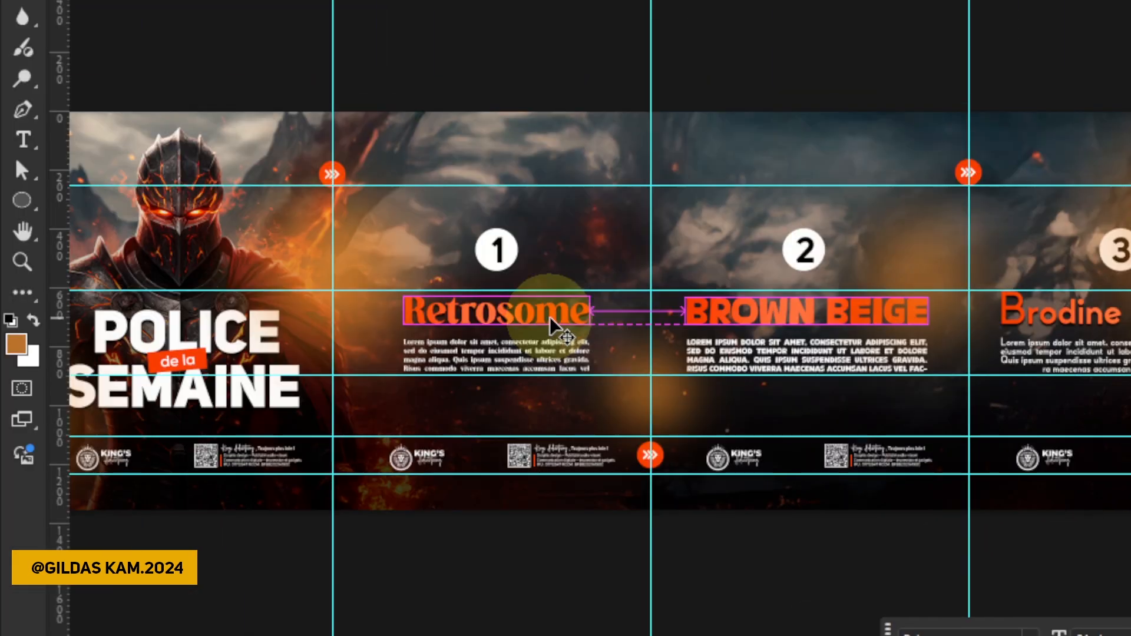
{"action": "left_click", "coordinate": [550, 316], "text": "ctrl"}
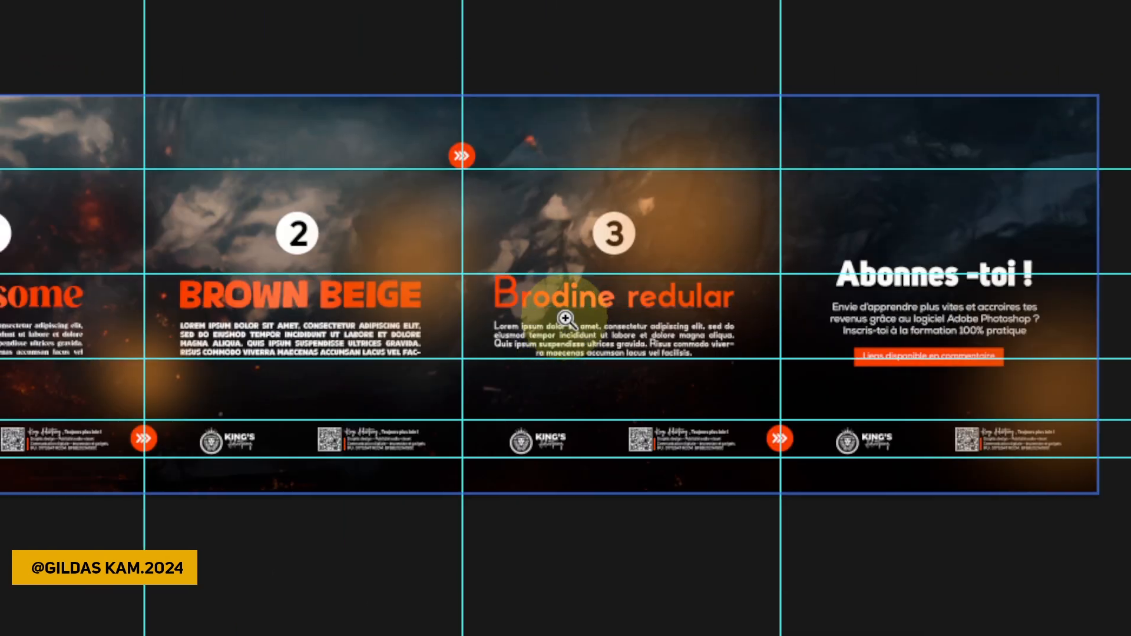
{"action": "left_click", "coordinate": [364, 292], "text": "ctrl"}
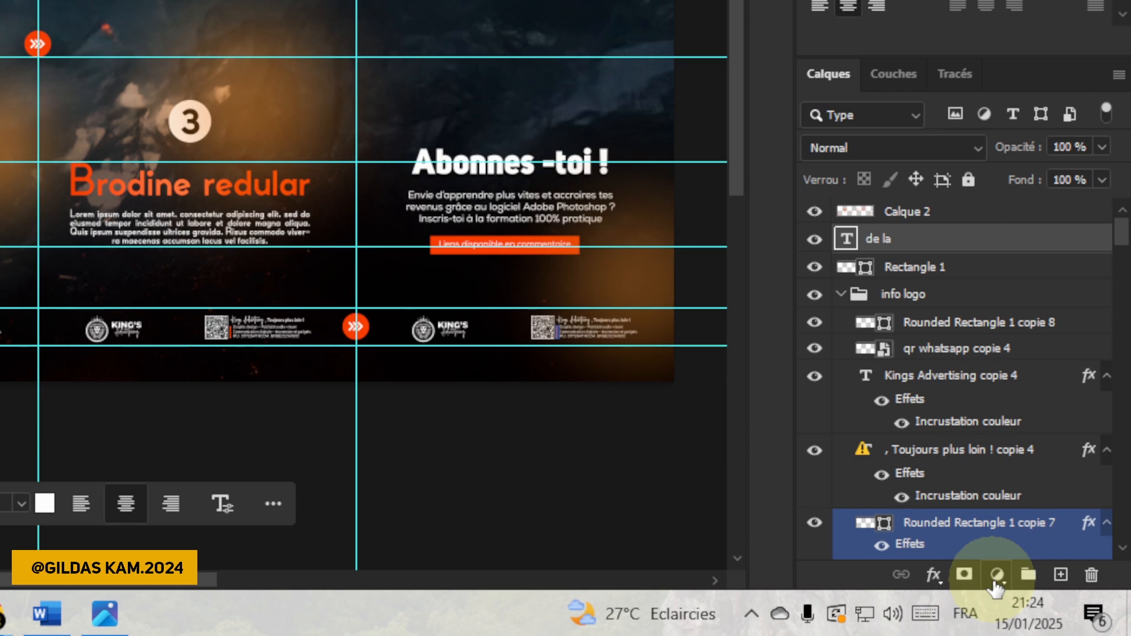
{"action": "left_click", "coordinate": [994, 580]}
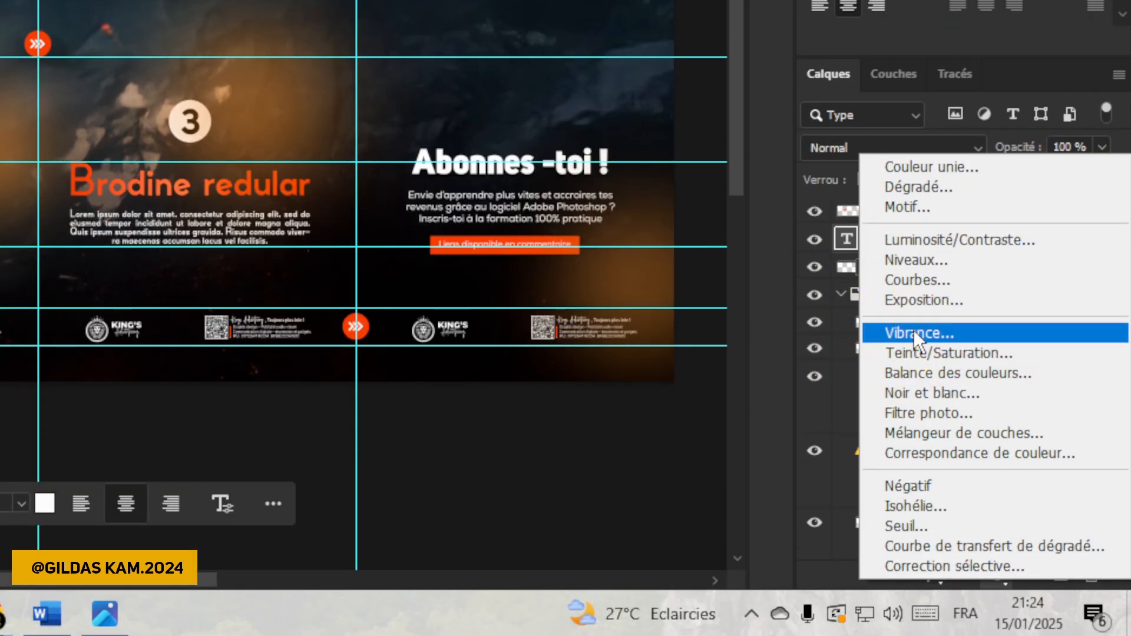
{"action": "left_click", "coordinate": [895, 460]}
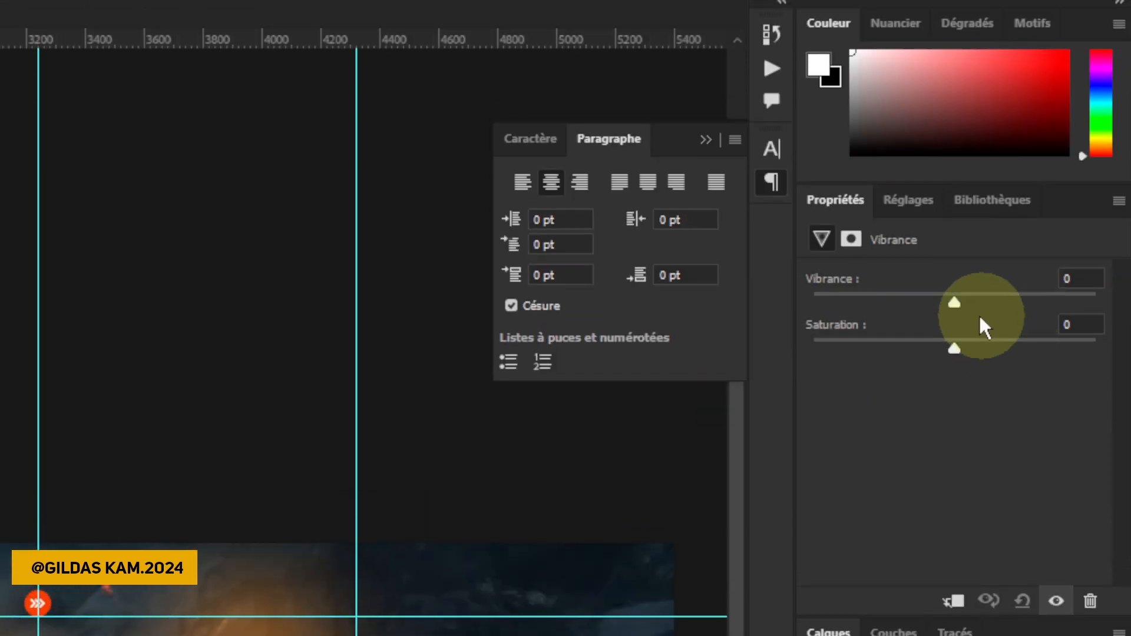
Set the Vibrance value of the adjustment layer to +33.
{"action": "left_click_drag", "start_coordinate": [954, 302], "coordinate": [1008, 301]}
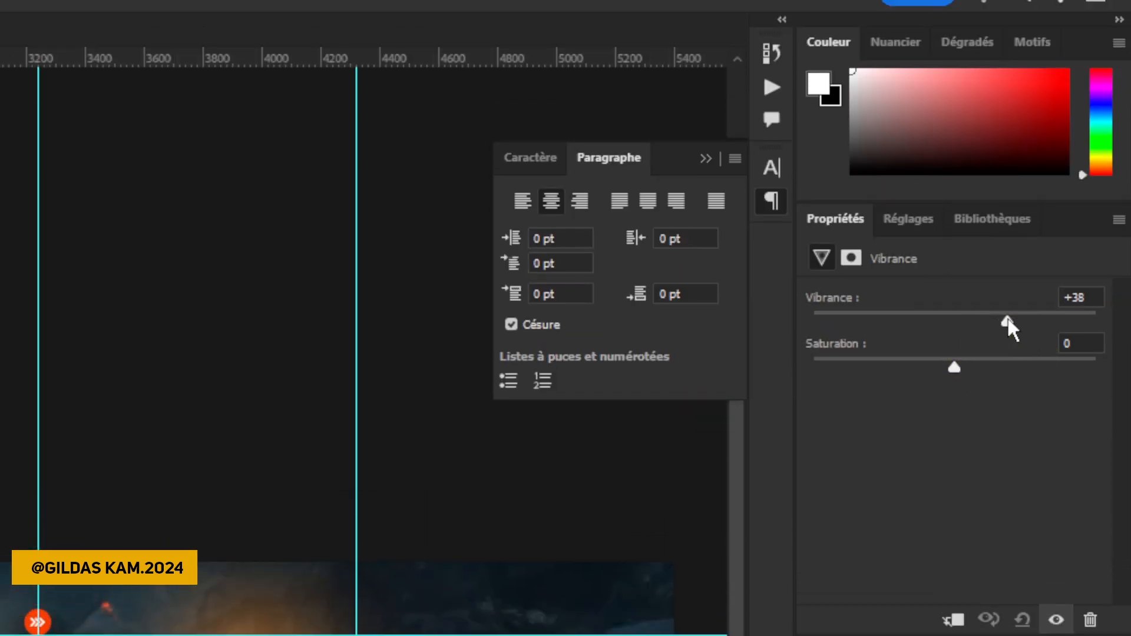
{"action": "left_click_drag", "start_coordinate": [1008, 324], "coordinate": [1003, 322]}
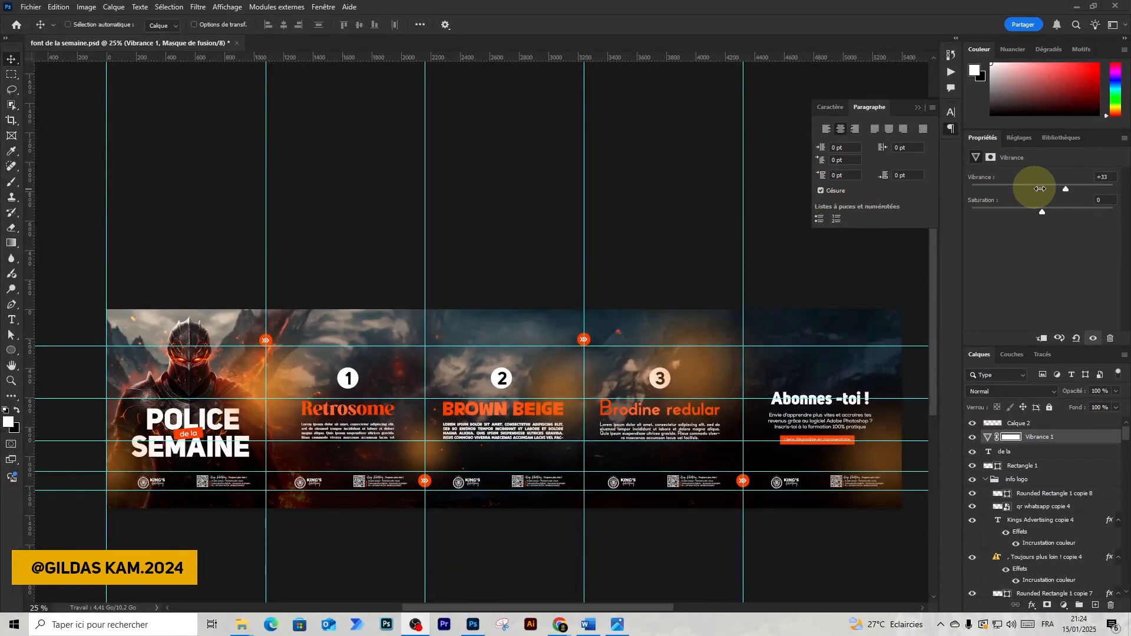
{"action": "left_click", "coordinate": [1049, 193]}
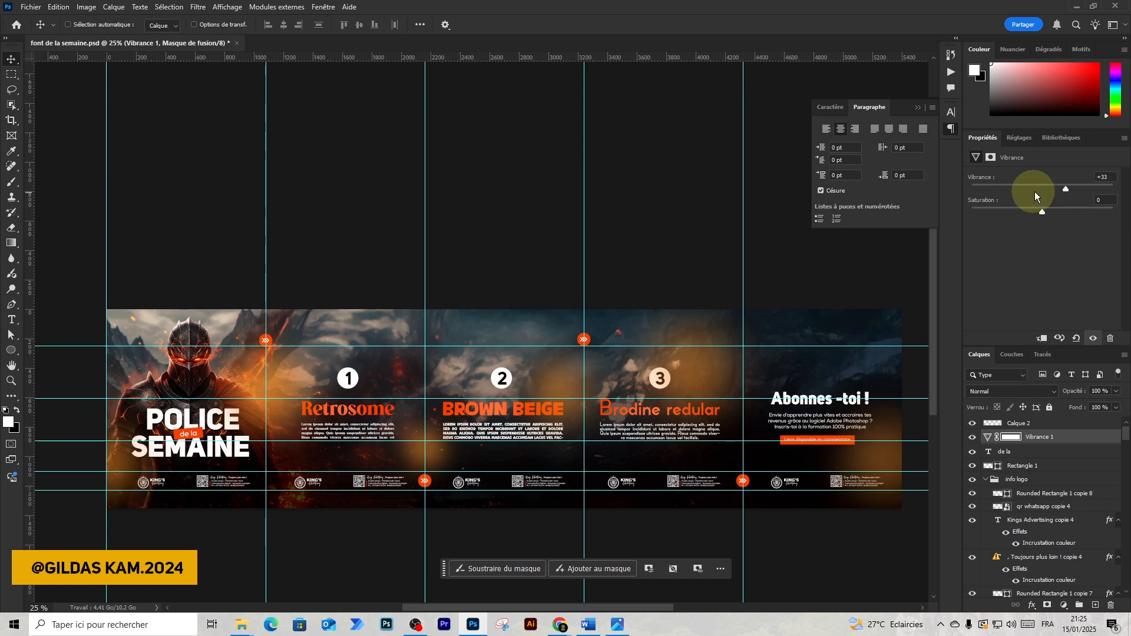
{"action": "left_click_drag", "start_coordinate": [1036, 191], "coordinate": [1062, 201]}
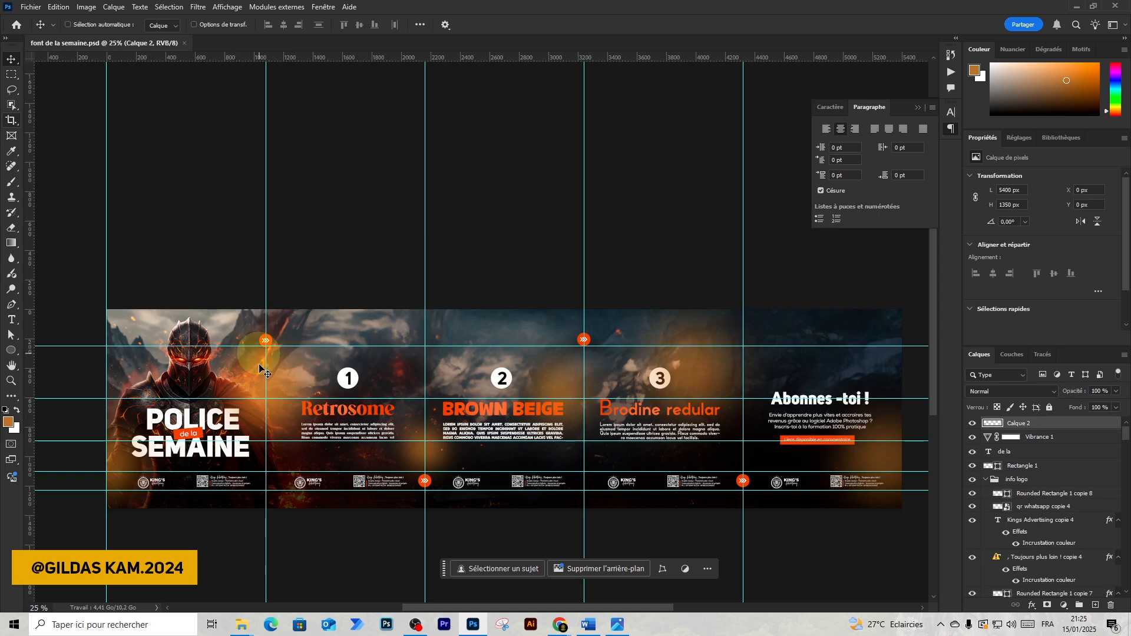
Slice the carousel along the vertical guides into five full-height panels of 1080 × 1350 px each.
{"action": "left_click", "coordinate": [13, 122]}
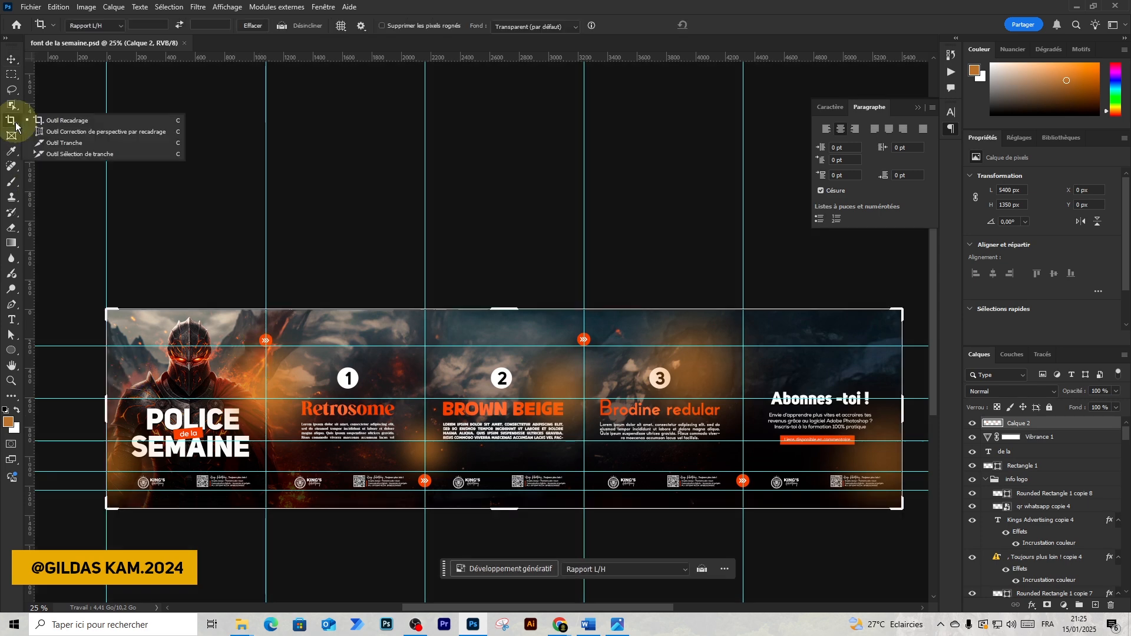
{"action": "left_click", "coordinate": [59, 143]}
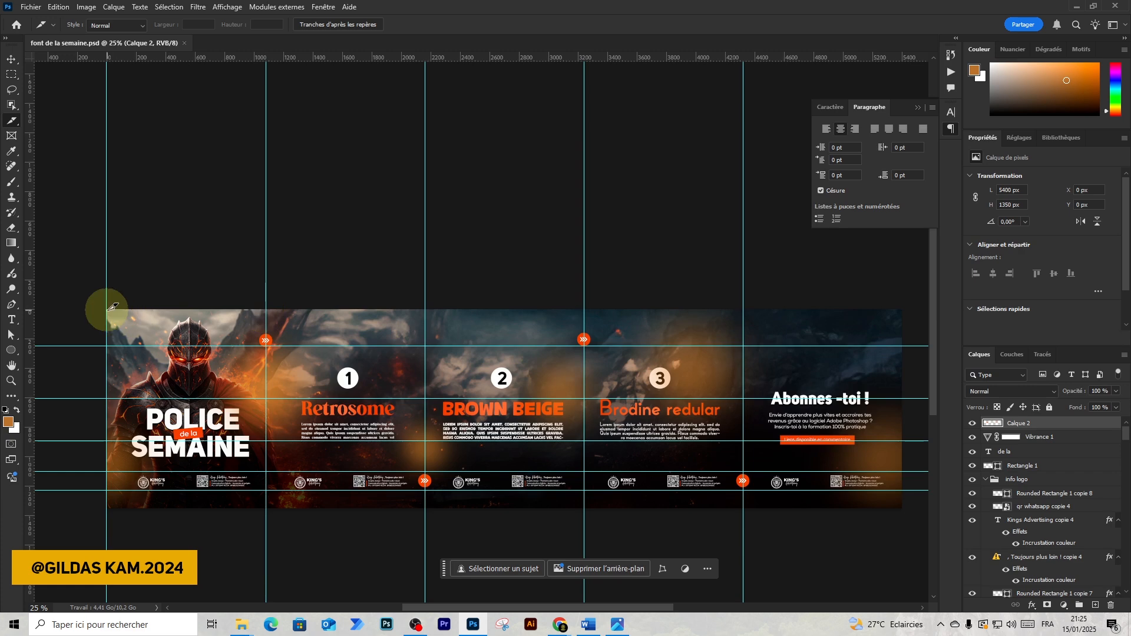
{"action": "left_click_drag", "start_coordinate": [107, 307], "coordinate": [266, 508]}
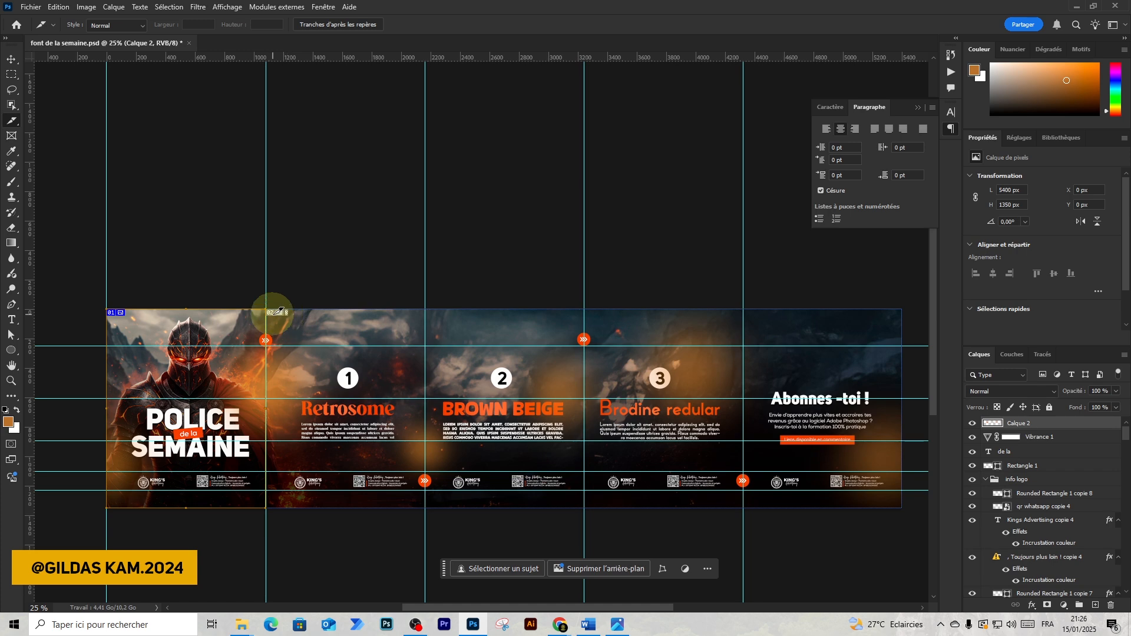
{"action": "left_click_drag", "start_coordinate": [427, 309], "coordinate": [584, 508]}
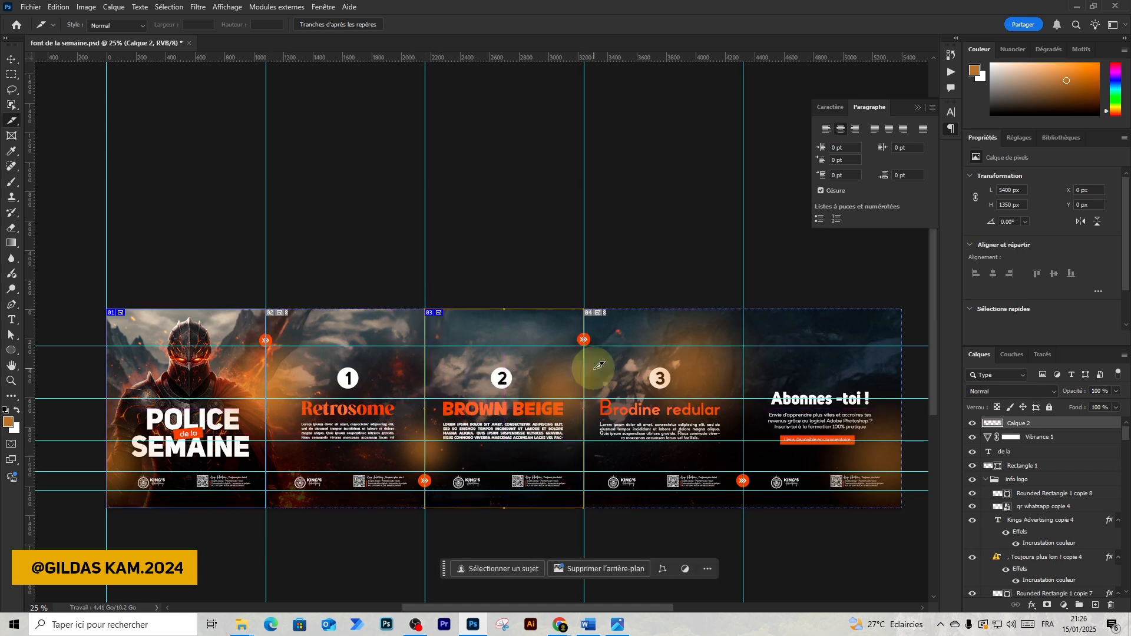
{"action": "left_click_drag", "start_coordinate": [733, 473], "coordinate": [746, 507]}
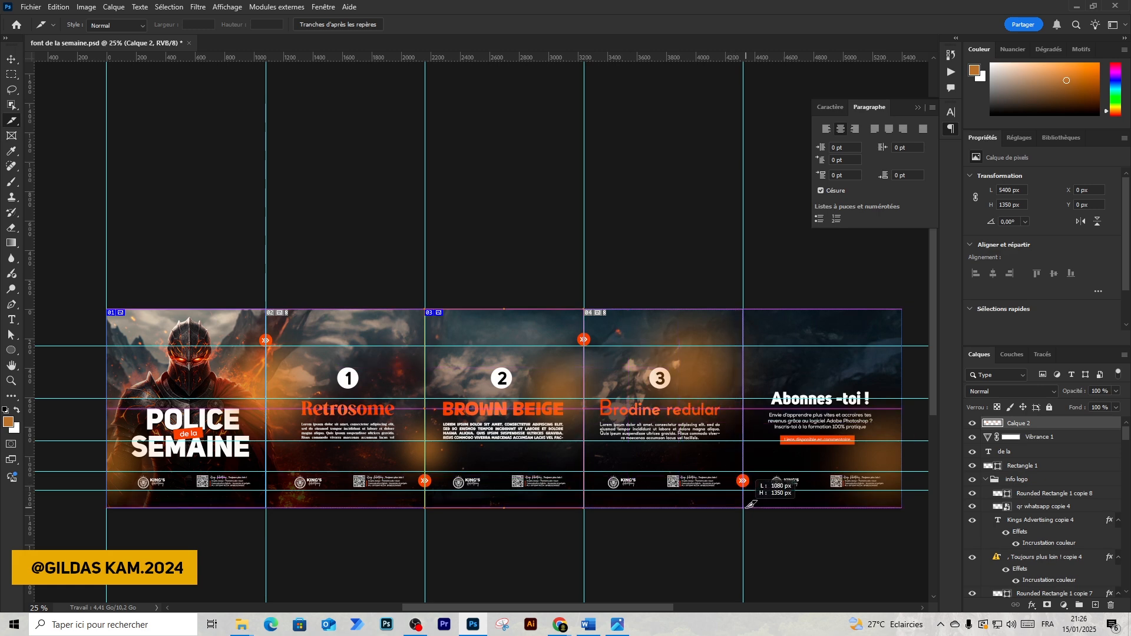
{"action": "left_click", "coordinate": [751, 311]}
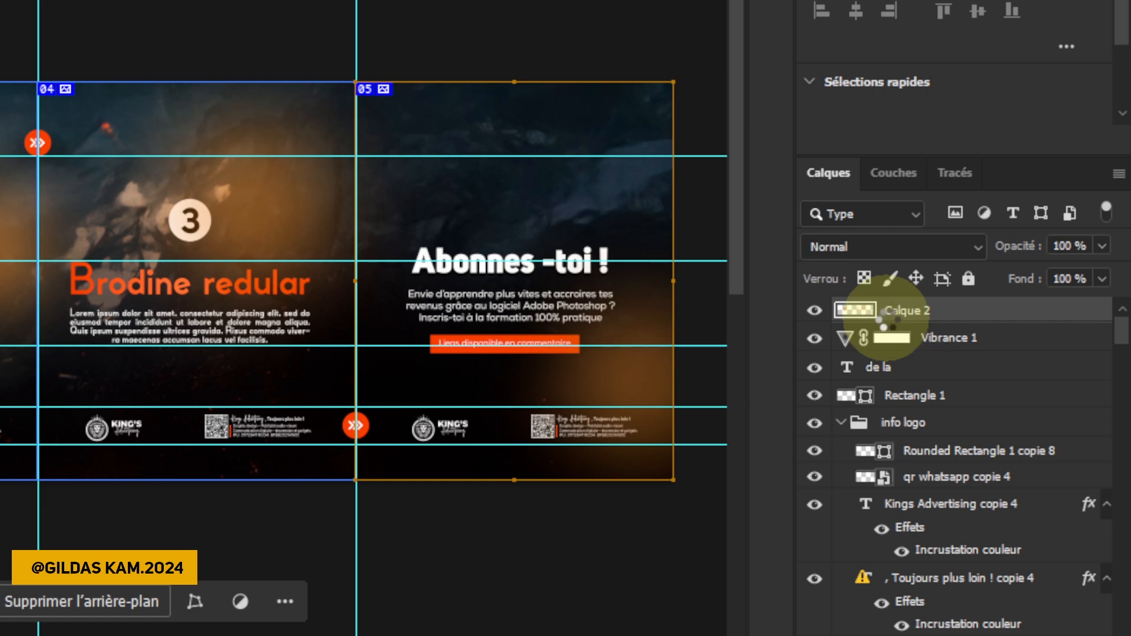
Stamp all visible layers into a new merged layer directly above Calque 2 and compare the artwork with it hidden and shown.
{"action": "key", "text": "ctrl+shift+alt+e"}
{"action": "left_click", "coordinate": [815, 318]}
{"action": "left_click", "coordinate": [814, 318]}
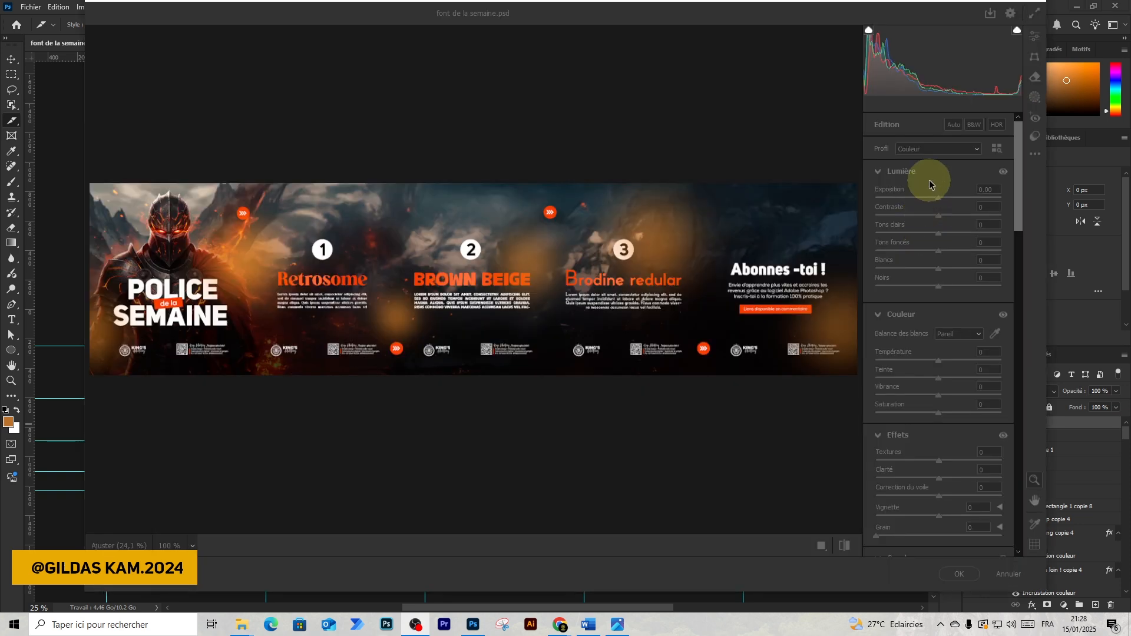
Apply the Camera Raw filter to the merged layer with Temperature +13, Texture +22 and Sharpness 13.
{"action": "left_click", "coordinate": [928, 175]}
{"action": "mouse_move", "coordinate": [939, 242]}
{"action": "left_mouse_down"}
{"action": "mouse_move", "coordinate": [895, 243]}
{"action": "mouse_move", "coordinate": [947, 242]}
{"action": "left_mouse_up"}
{"action": "mouse_move", "coordinate": [939, 342]}
{"action": "left_mouse_down"}
{"action": "mouse_move", "coordinate": [967, 342]}
{"action": "mouse_move", "coordinate": [953, 342]}
{"action": "left_mouse_up"}
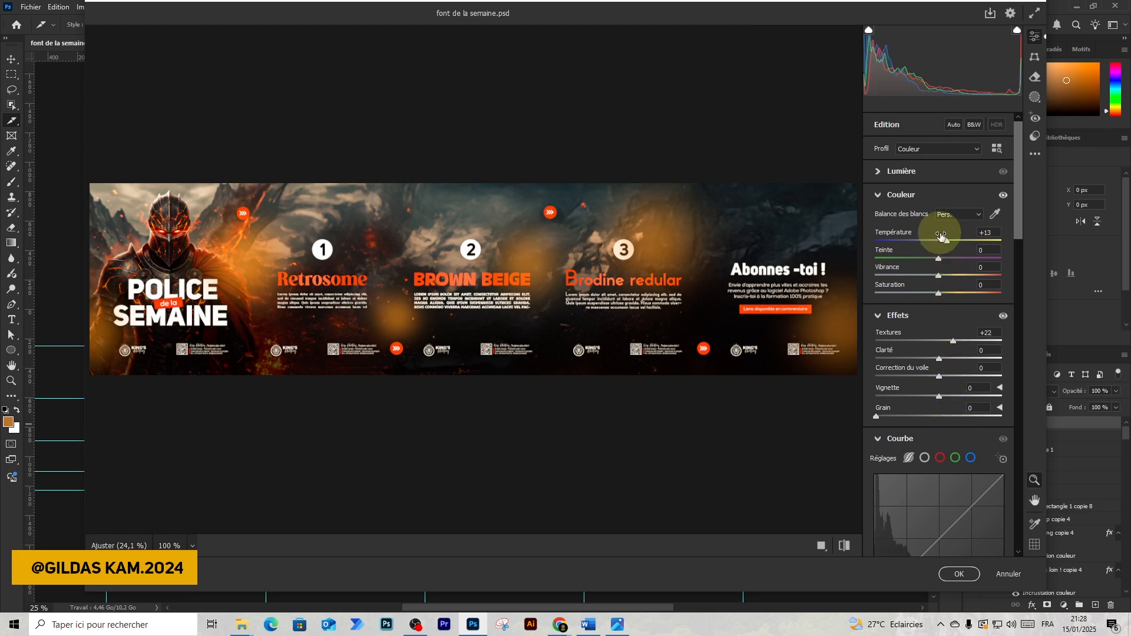
{"action": "scroll", "coordinate": [897, 454], "scroll_direction": "down", "scroll_amount": 15}
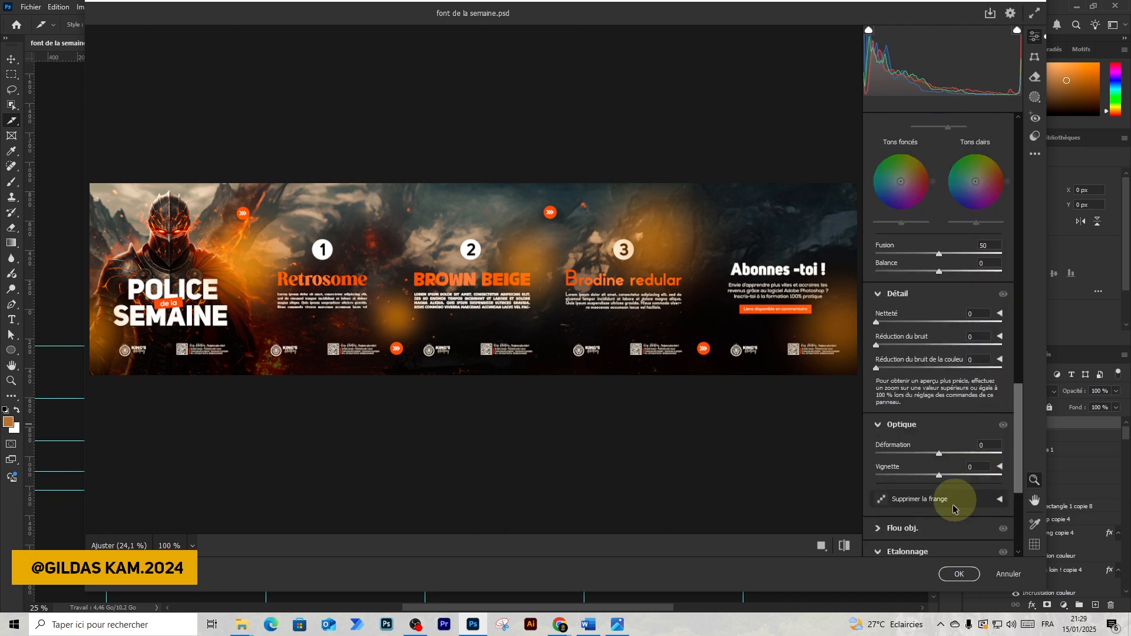
{"action": "left_click_drag", "start_coordinate": [890, 332], "coordinate": [887, 324]}
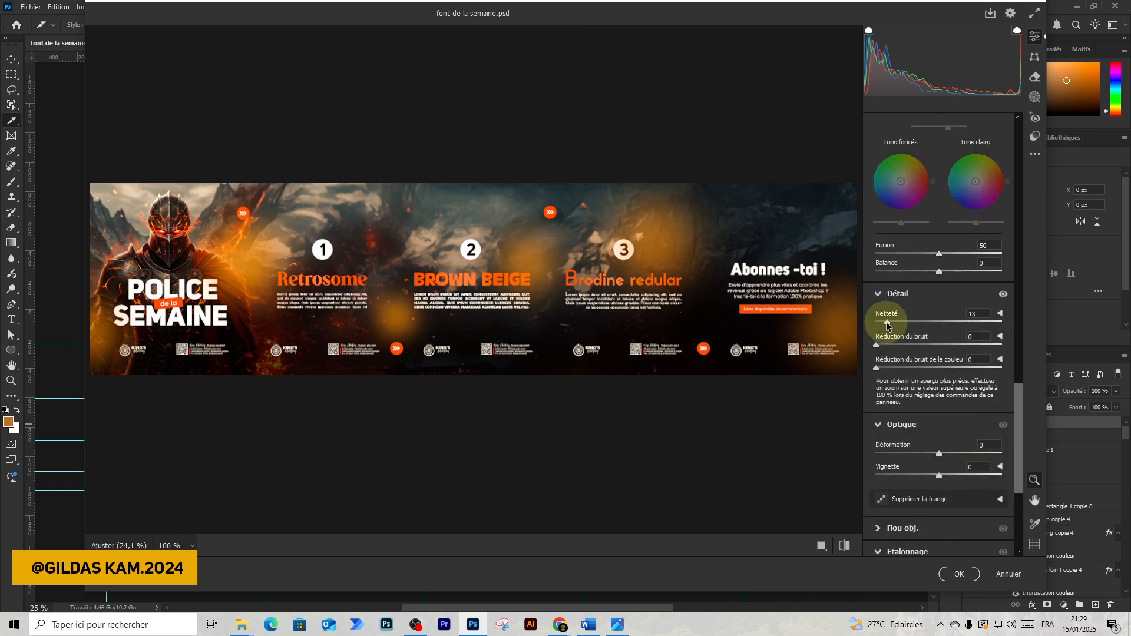
{"action": "left_click", "coordinate": [947, 574]}
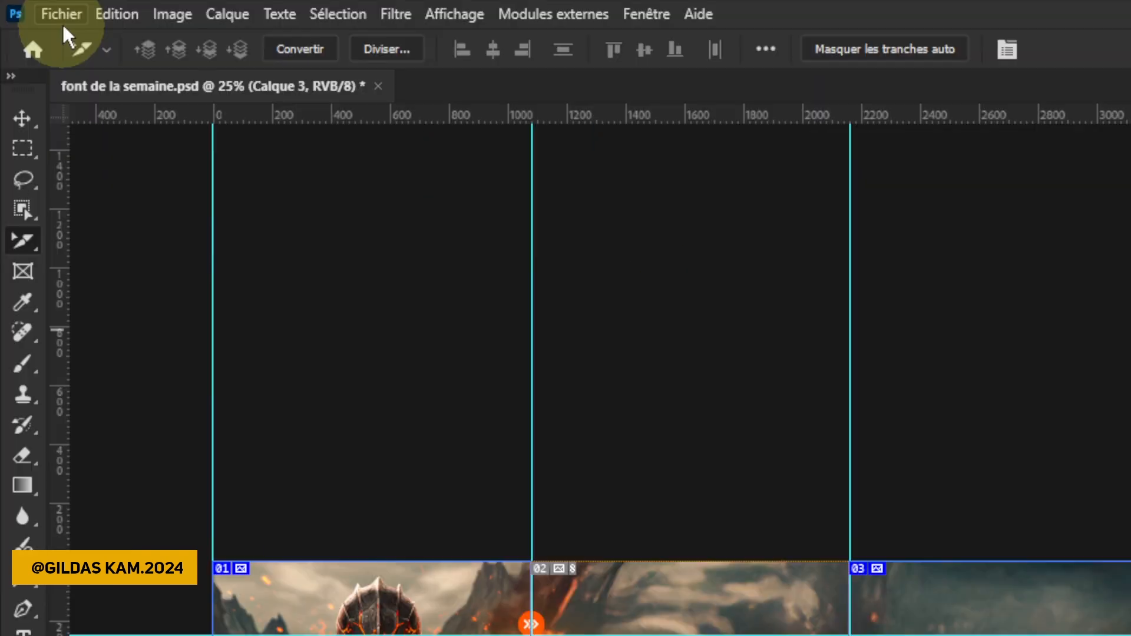
Start a Save for Web (Legacy) export of the sliced carousel, keeping the JPEG Supérieur preset.
{"action": "left_click", "coordinate": [31, 6]}
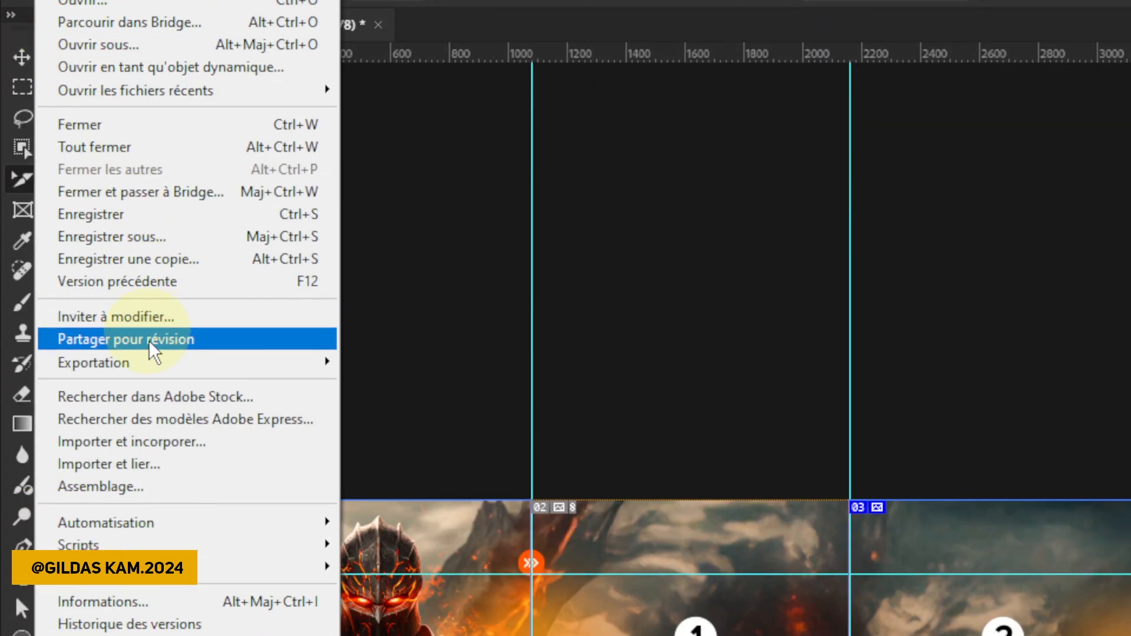
{"action": "mouse_move", "coordinate": [149, 423]}
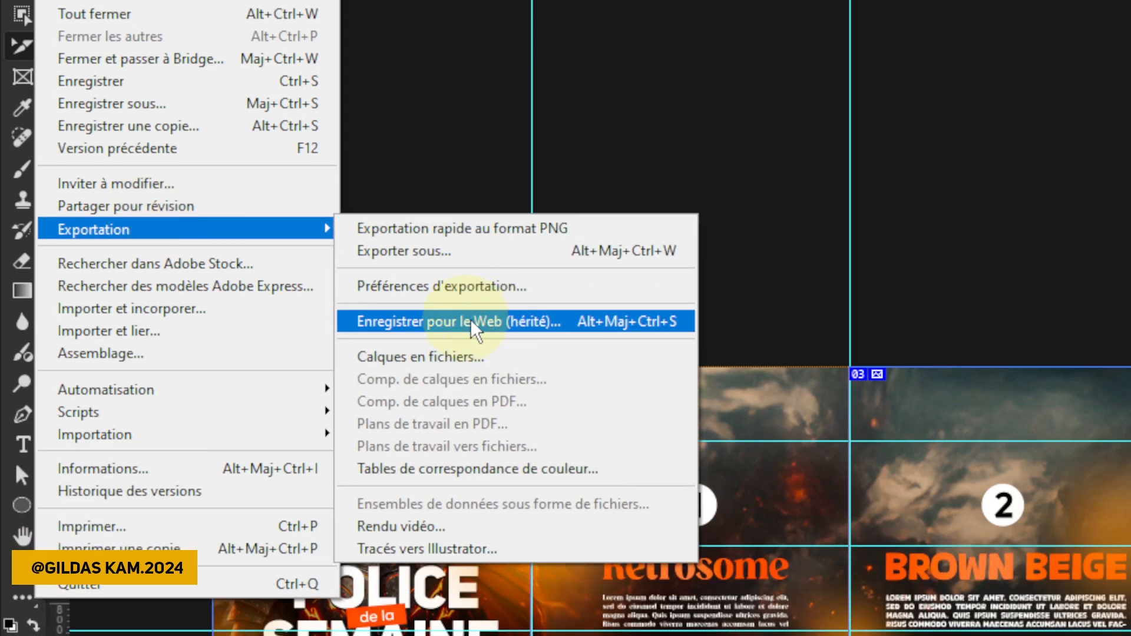
{"action": "left_click", "coordinate": [471, 319]}
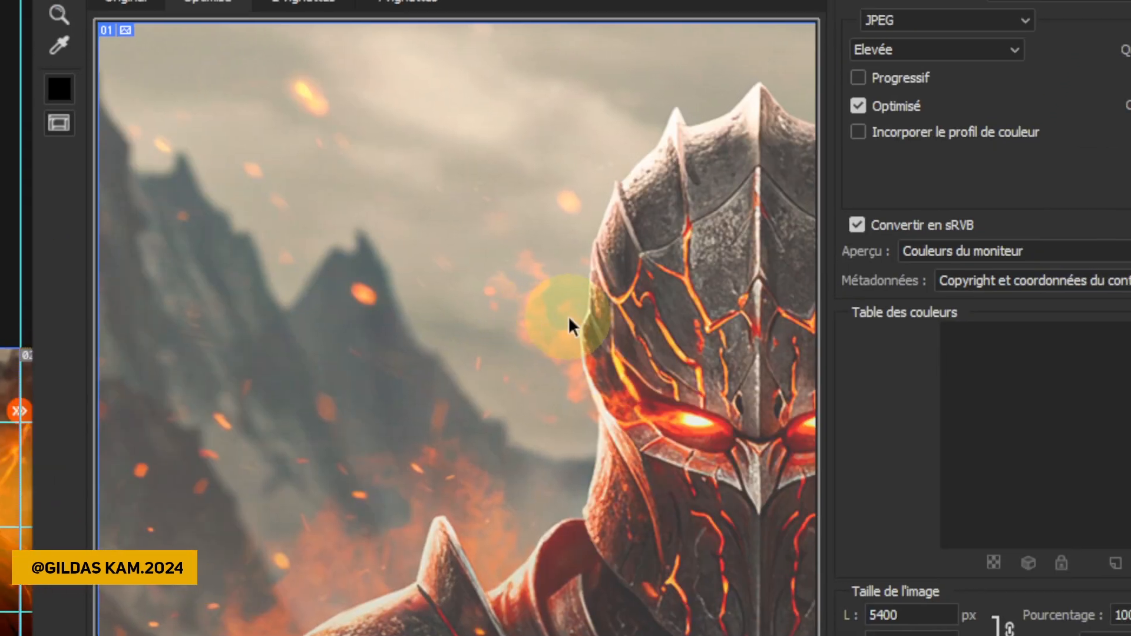
{"action": "left_click", "coordinate": [566, 203]}
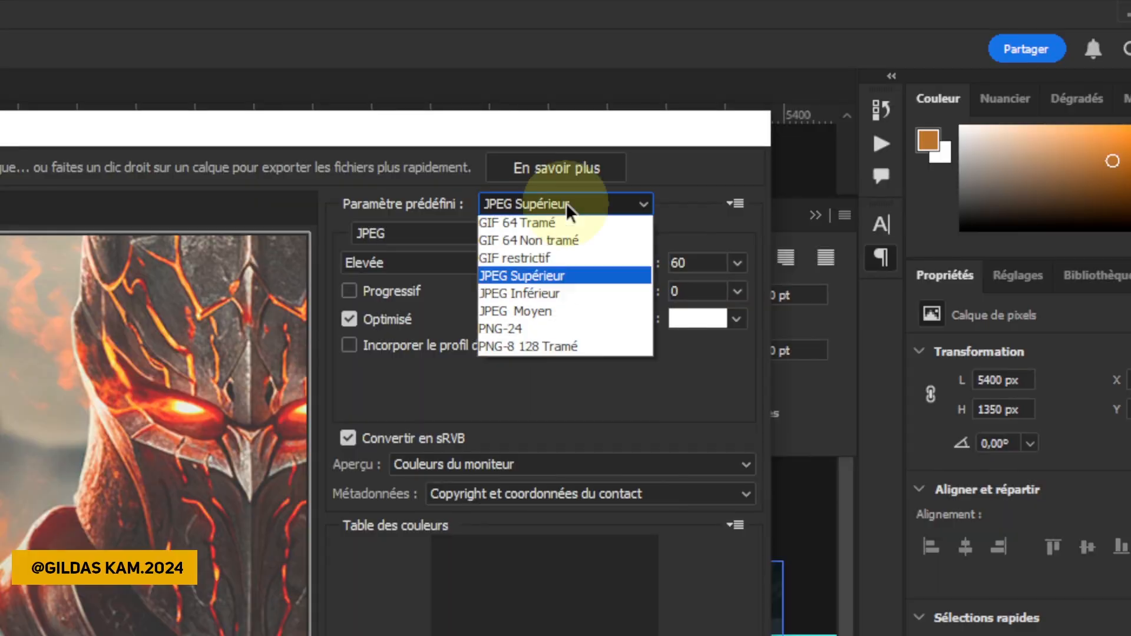
{"action": "left_click", "coordinate": [566, 203]}
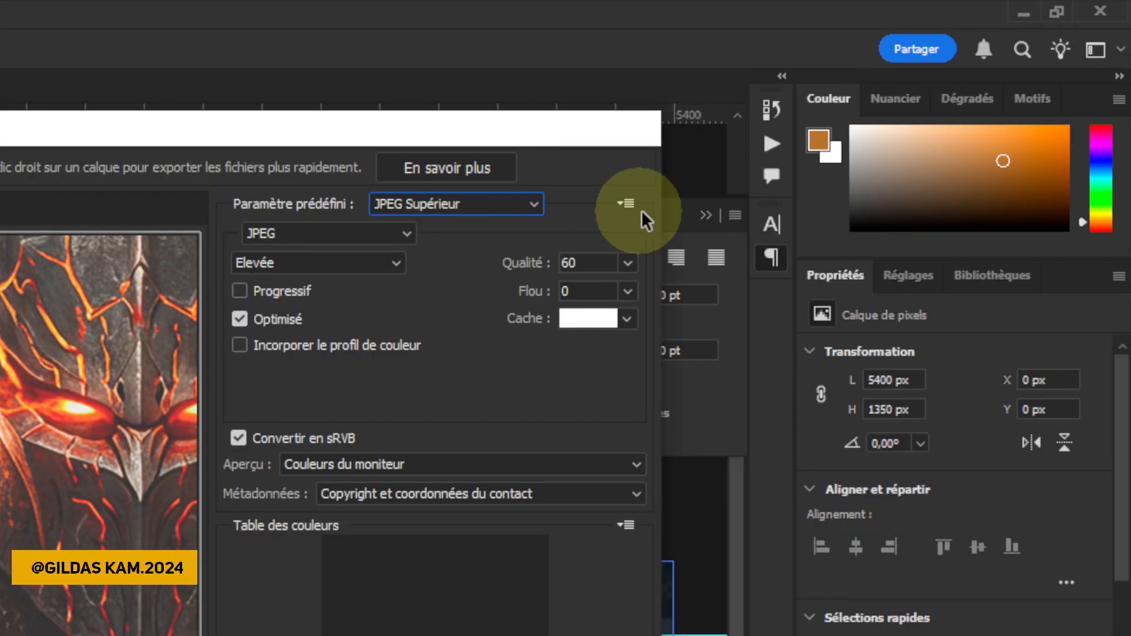
Review the export's file-saving output settings and accept them with the "Image d'arrière-plan" settings.
{"action": "left_click", "coordinate": [629, 204]}
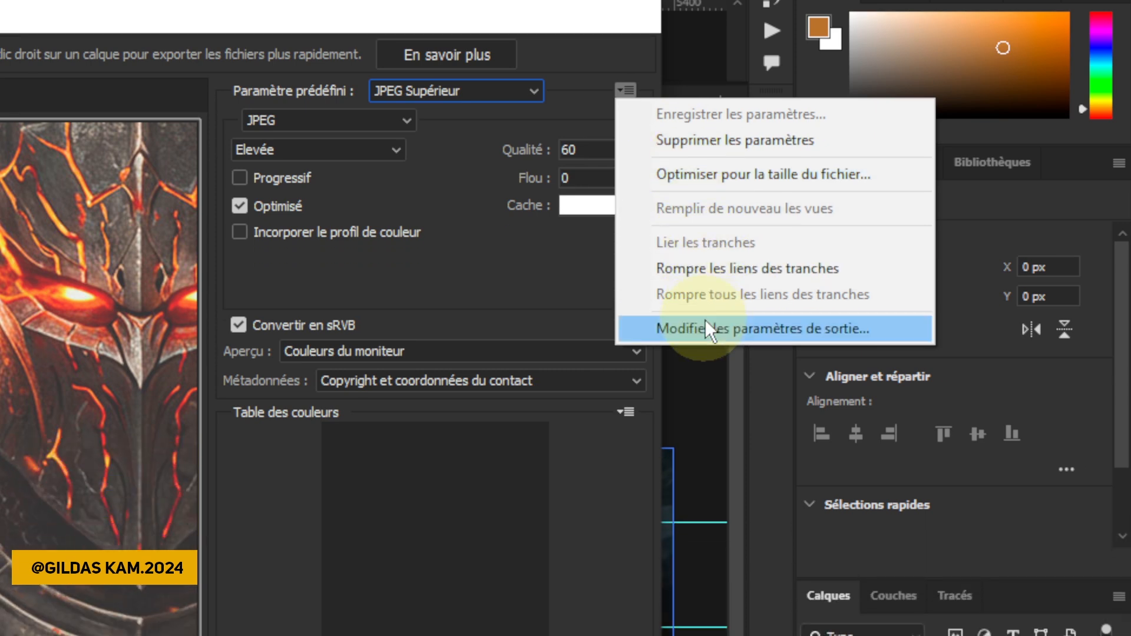
{"action": "left_click", "coordinate": [705, 321]}
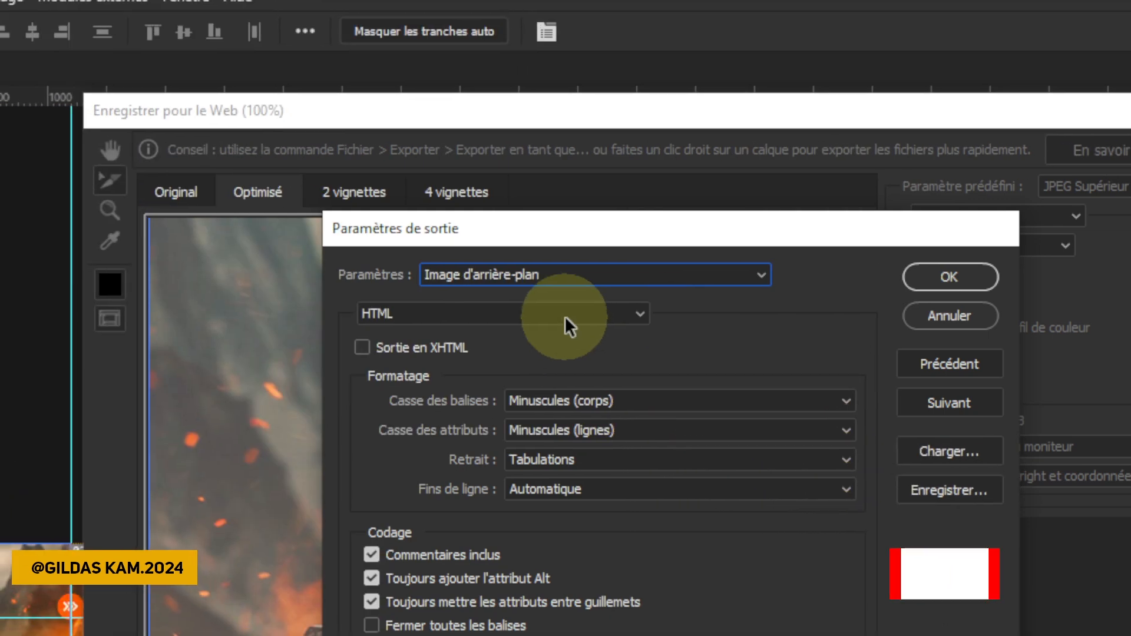
{"action": "left_click", "coordinate": [287, 193]}
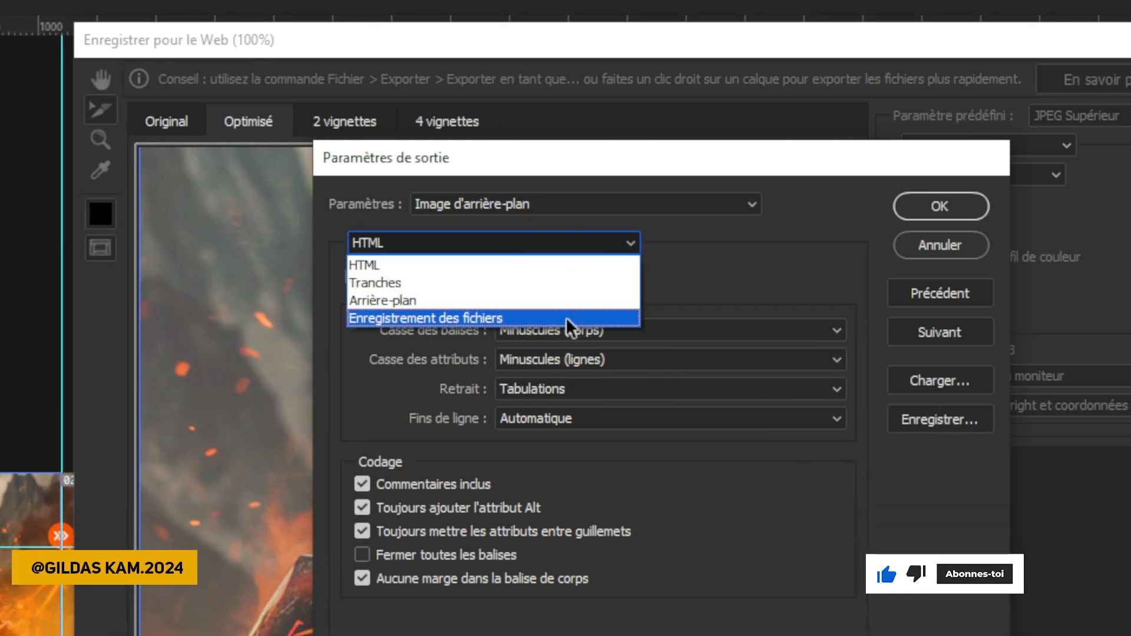
{"action": "left_click", "coordinate": [568, 355]}
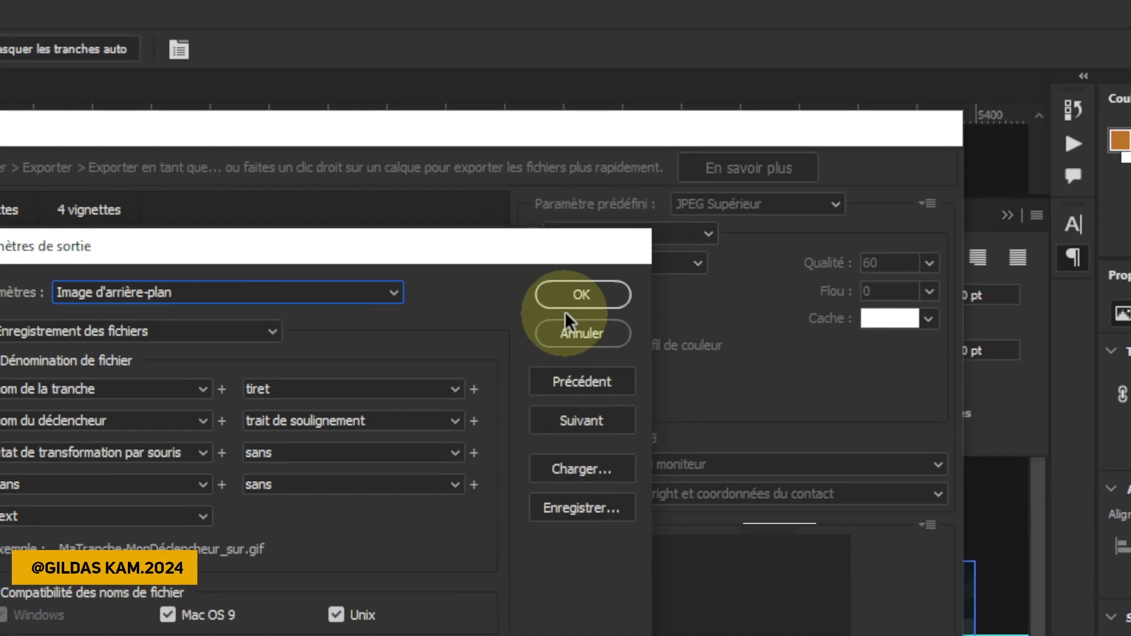
{"action": "left_click", "coordinate": [624, 53]}
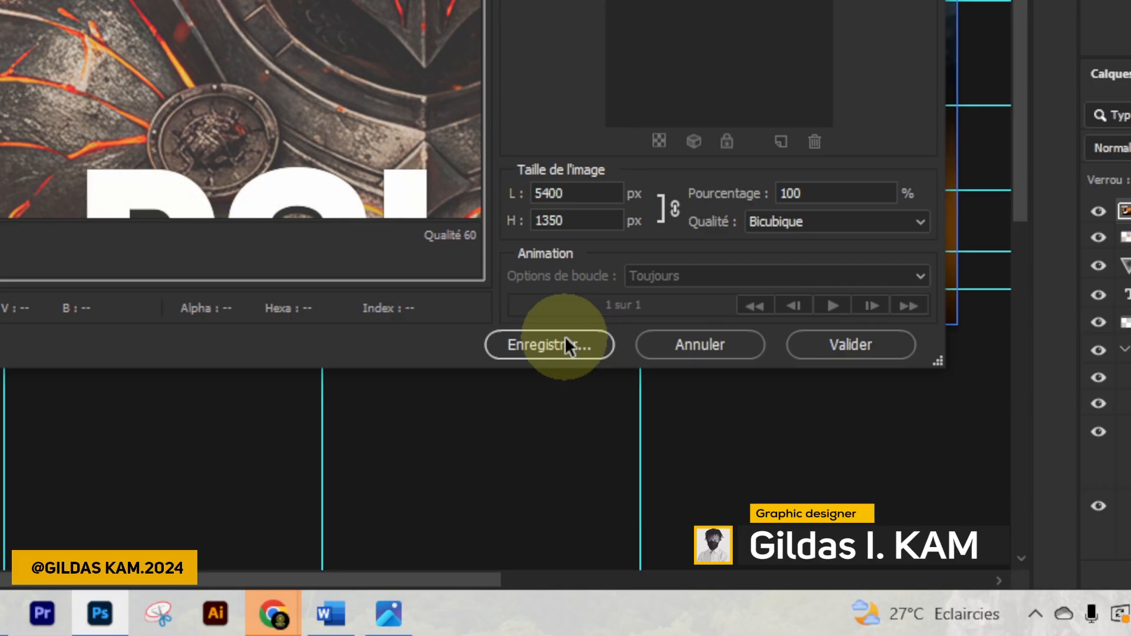
Save all slices as images named font-de-la-semaine.jpg in the "creation de contenu" folder.
{"action": "left_click", "coordinate": [575, 632]}
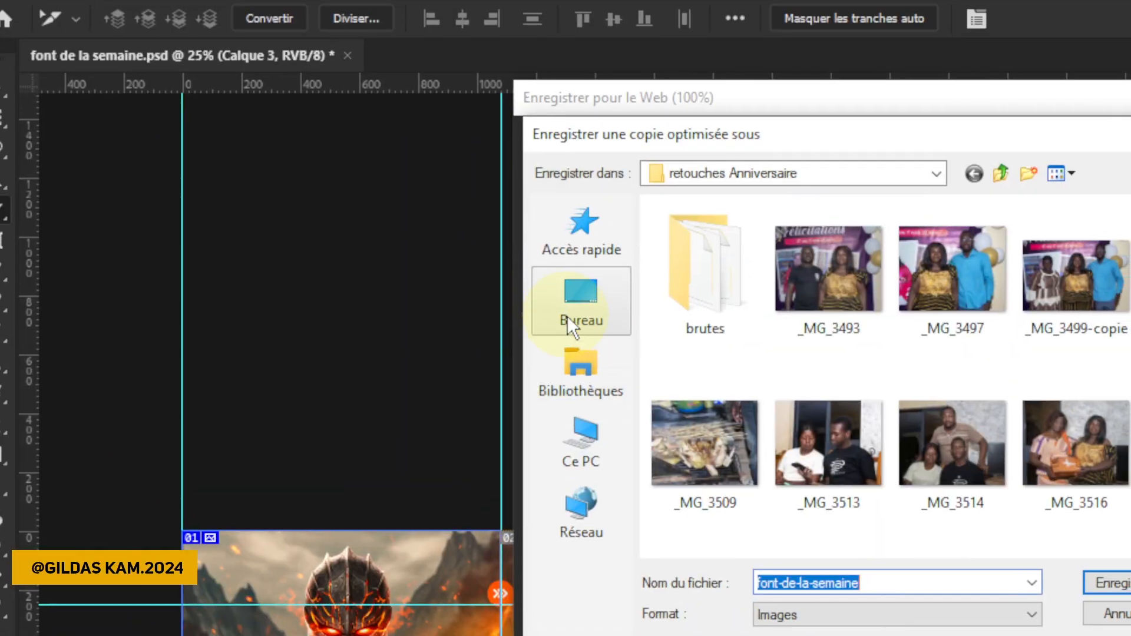
{"action": "left_click", "coordinate": [567, 316]}
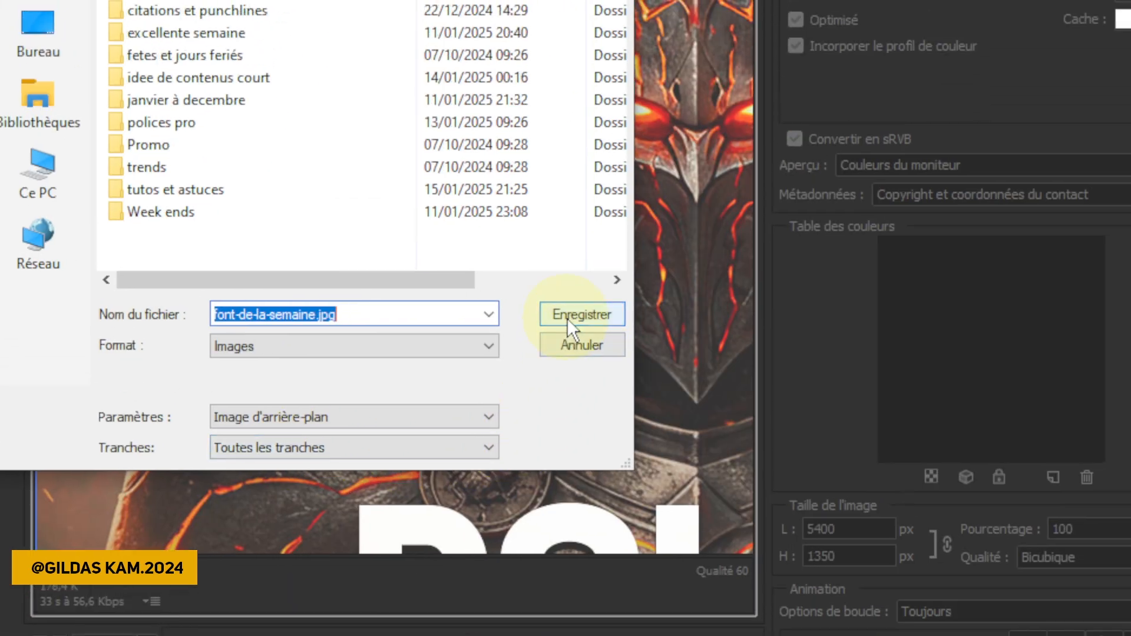
{"action": "left_click", "coordinate": [607, 239]}
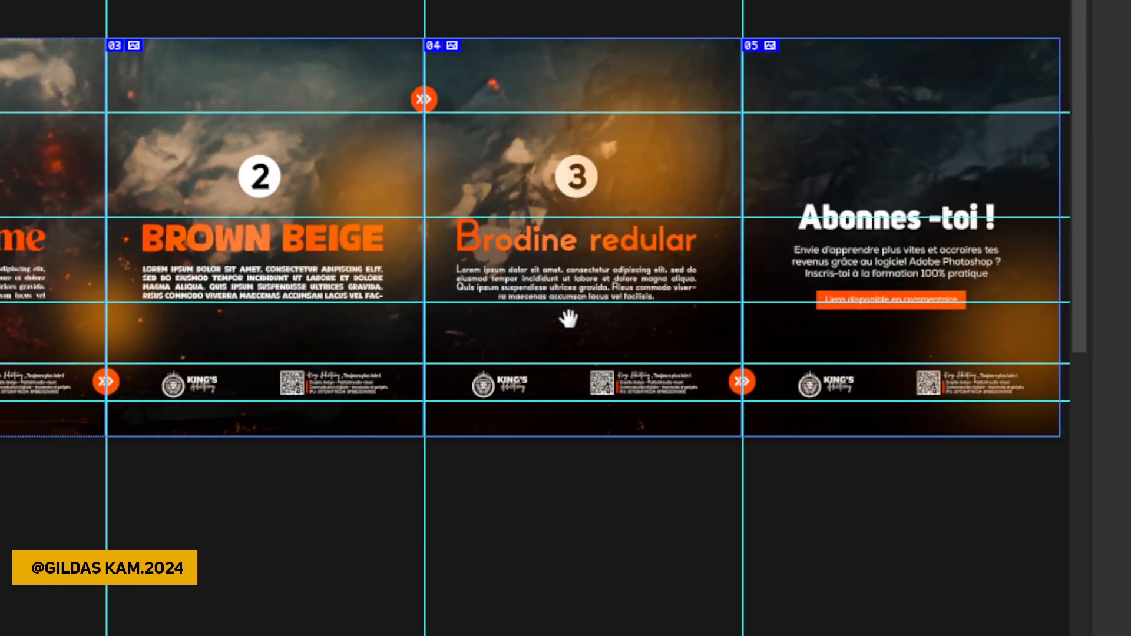
{"action": "left_click", "coordinate": [569, 318]}
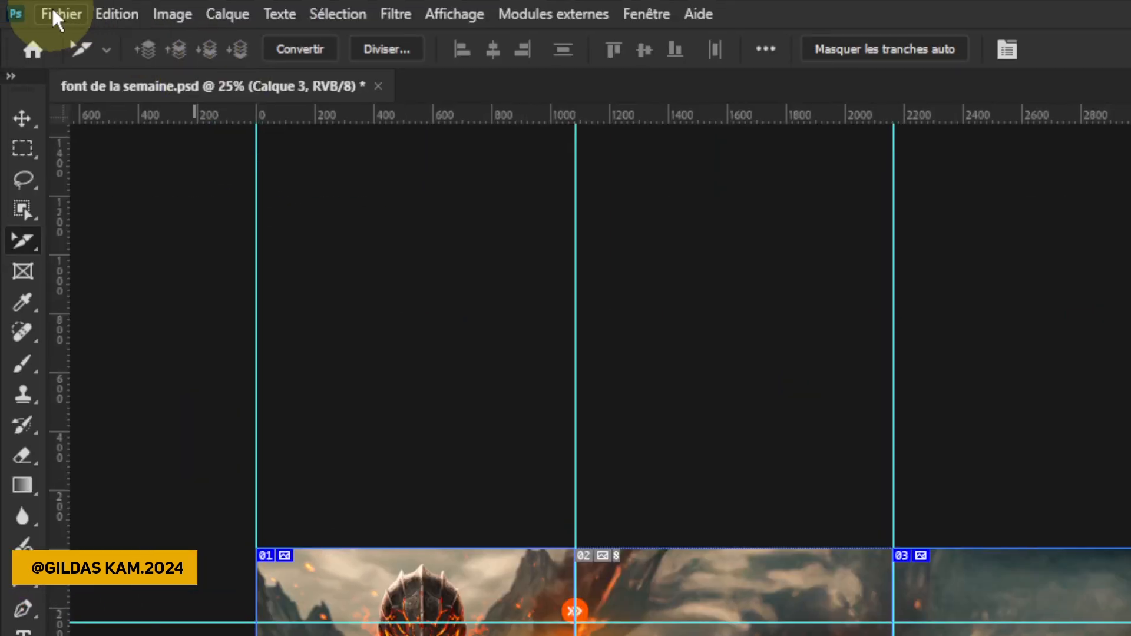
{"action": "left_click", "coordinate": [51, 7]}
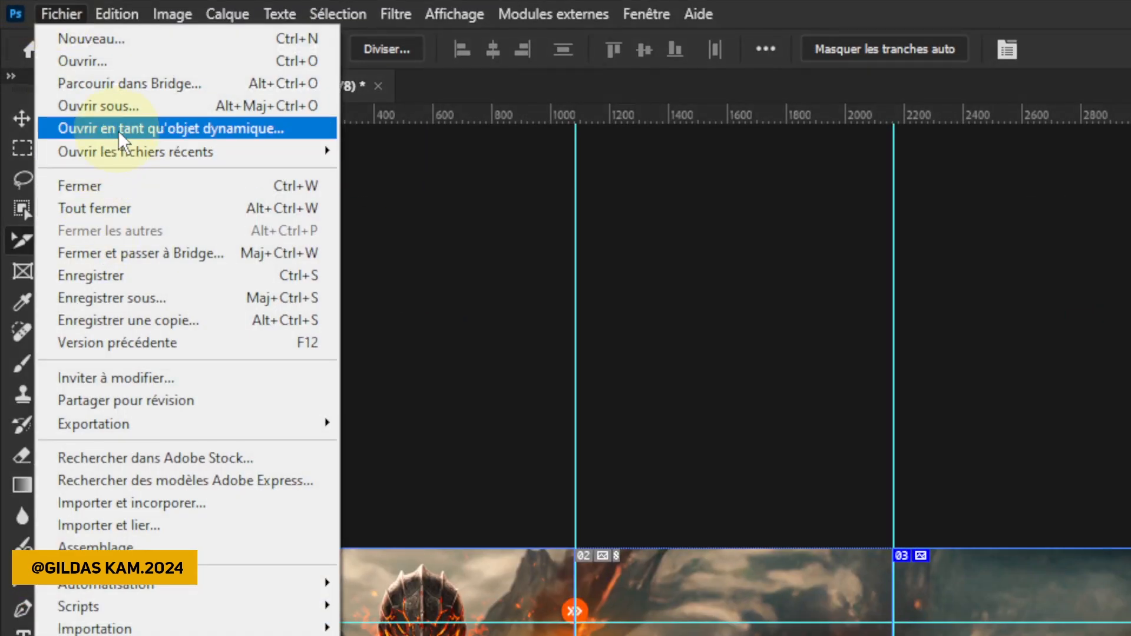
{"action": "left_click", "coordinate": [124, 40]}
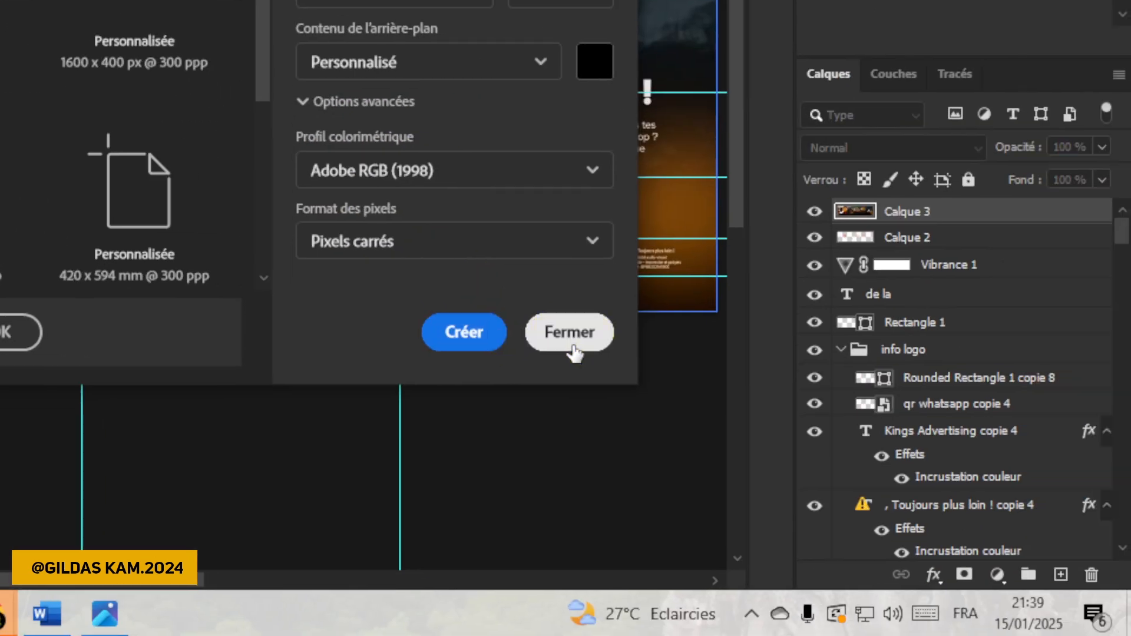
{"action": "left_click", "coordinate": [574, 345]}
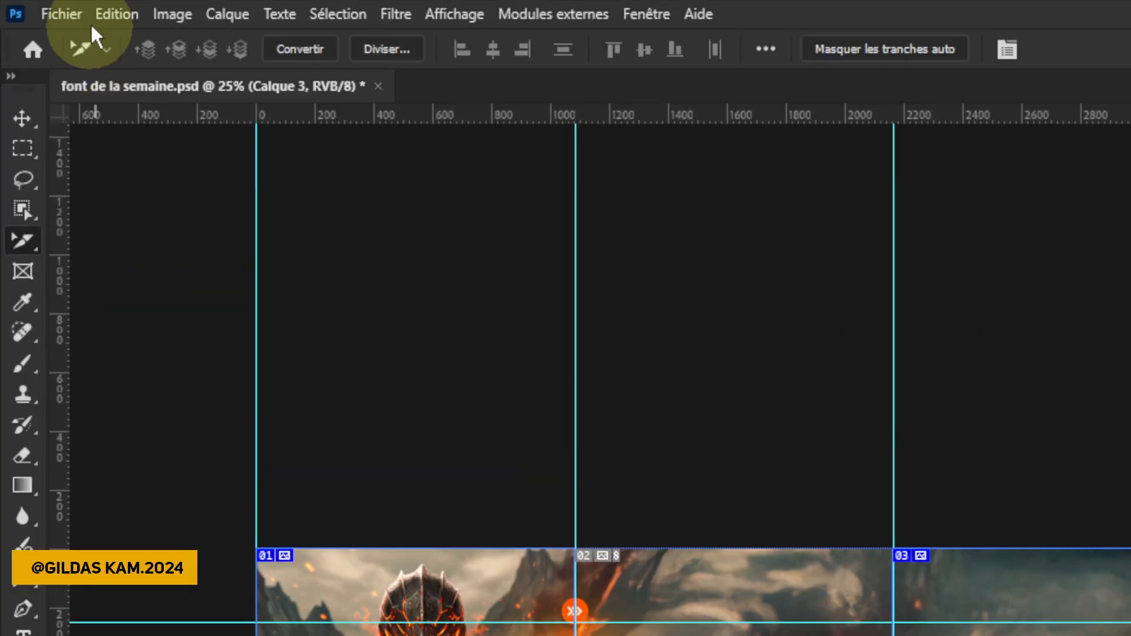
{"action": "left_click", "coordinate": [62, 12]}
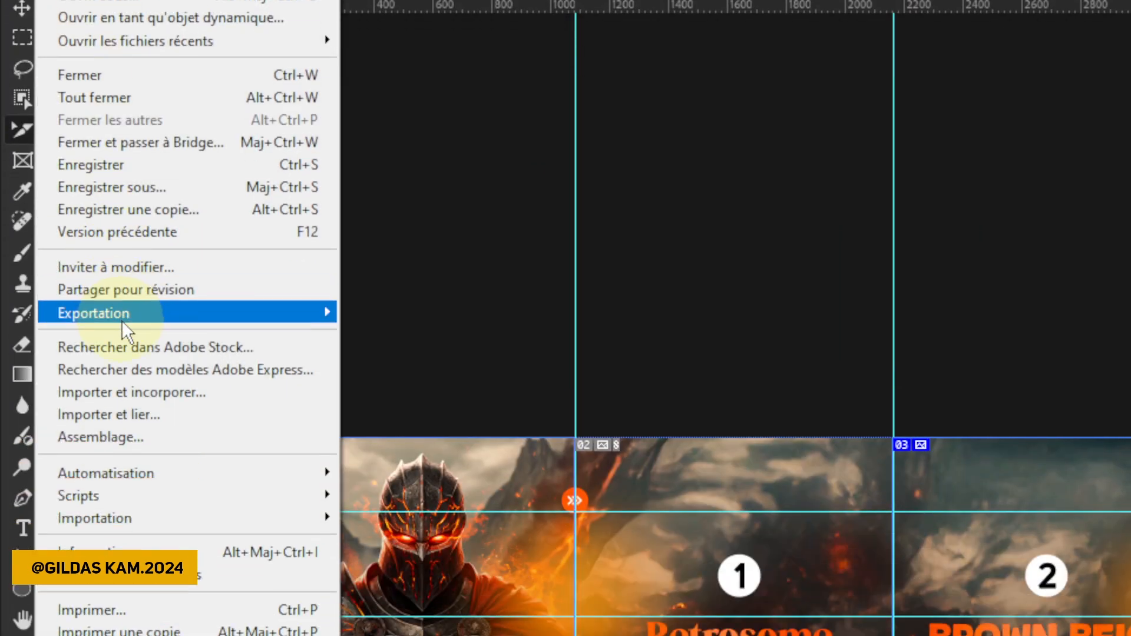
{"action": "mouse_move", "coordinate": [122, 424]}
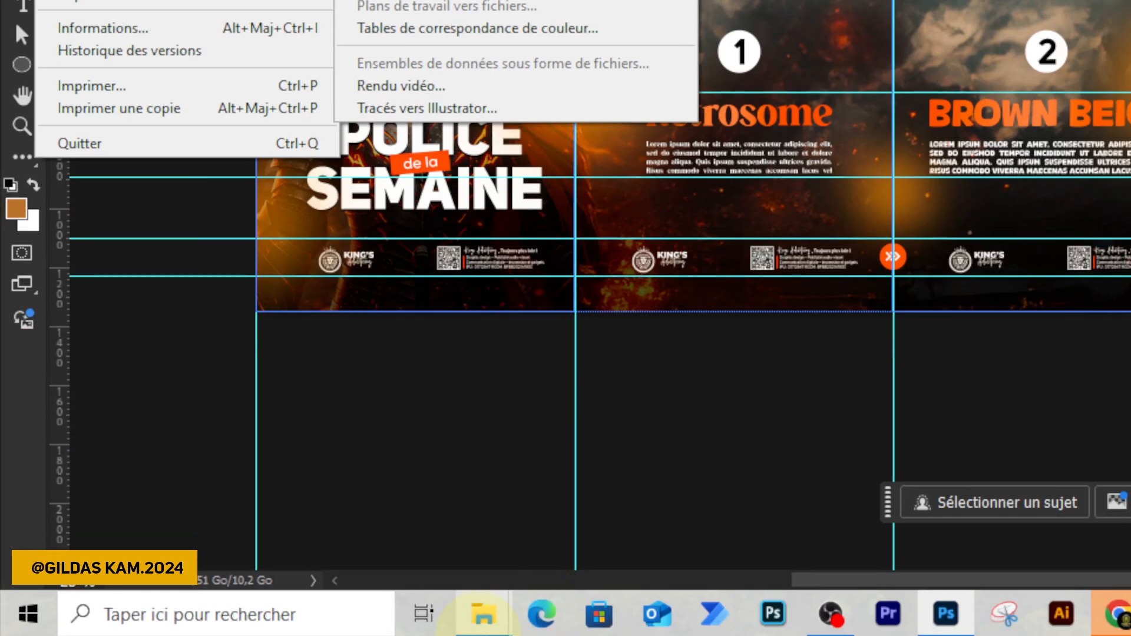
Switch to File Explorer, go to the images folder inside "creation de contenu" and open font-de-la-semaine_01 to examine the exported panel.
{"action": "mouse_move", "coordinate": [482, 613]}
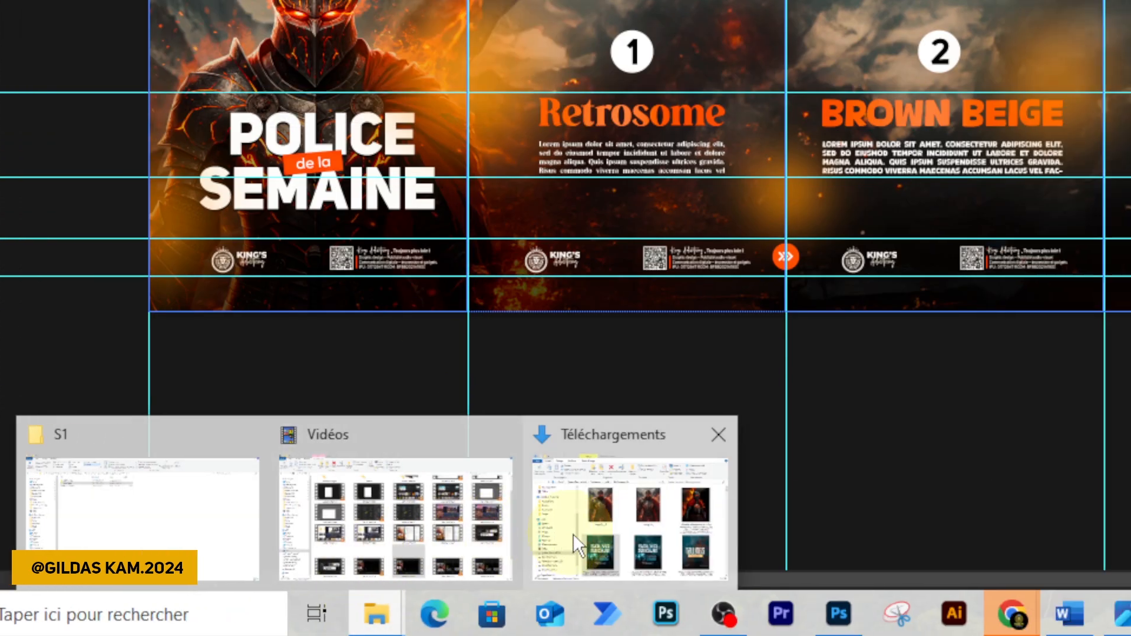
{"action": "mouse_move", "coordinate": [707, 534]}
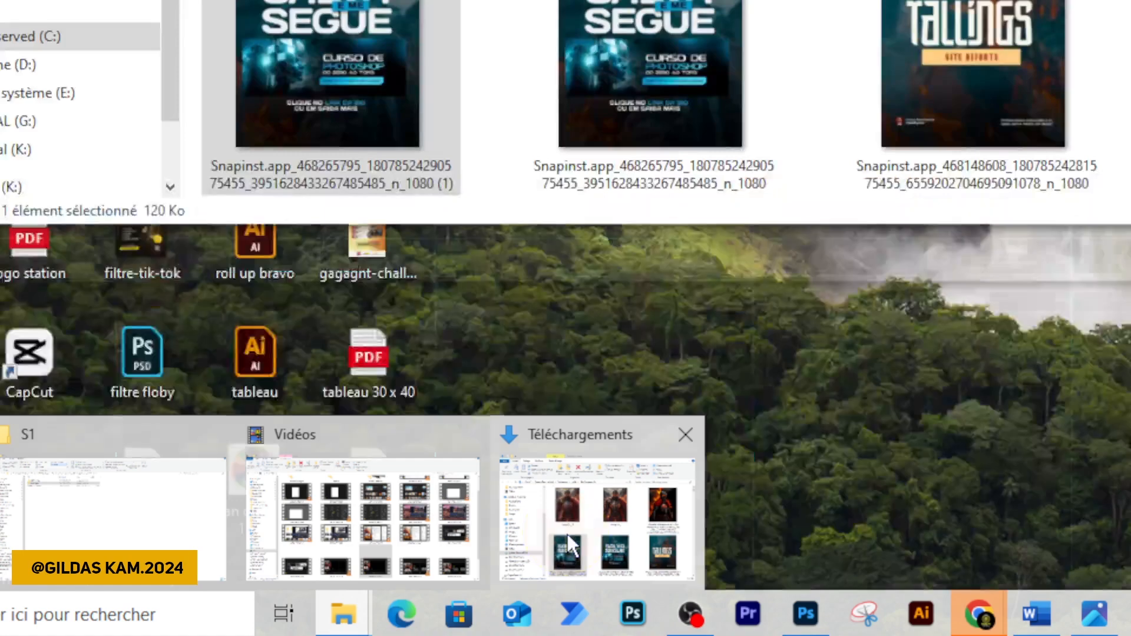
{"action": "left_click", "coordinate": [567, 534]}
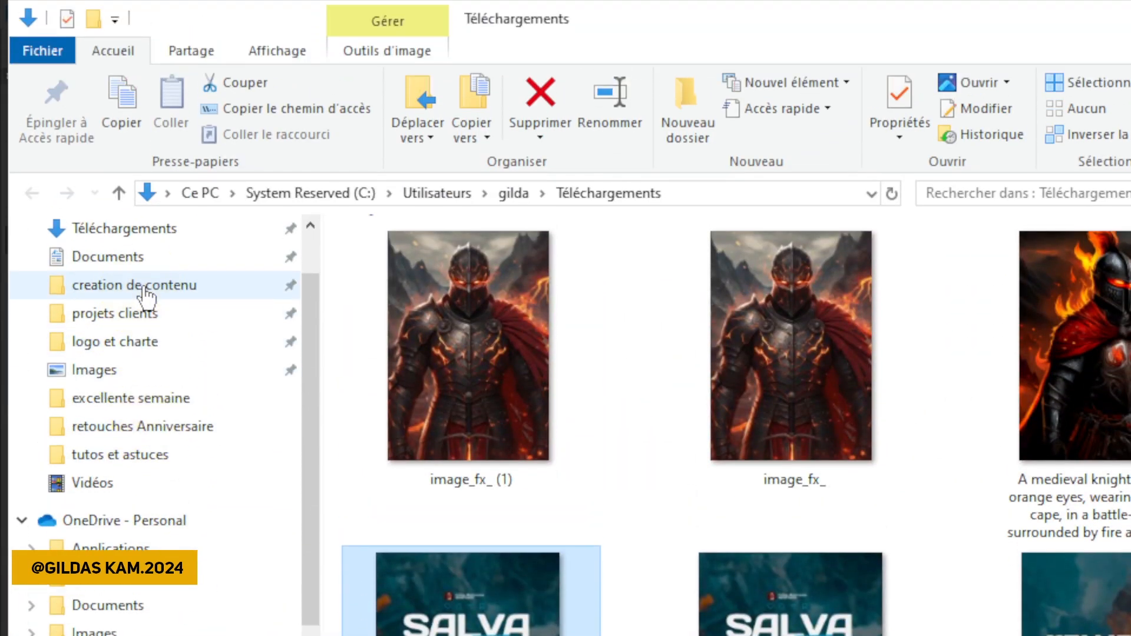
{"action": "left_click", "coordinate": [146, 293]}
{"action": "scroll", "coordinate": [578, 337], "scroll_direction": "down", "scroll_amount": 5}
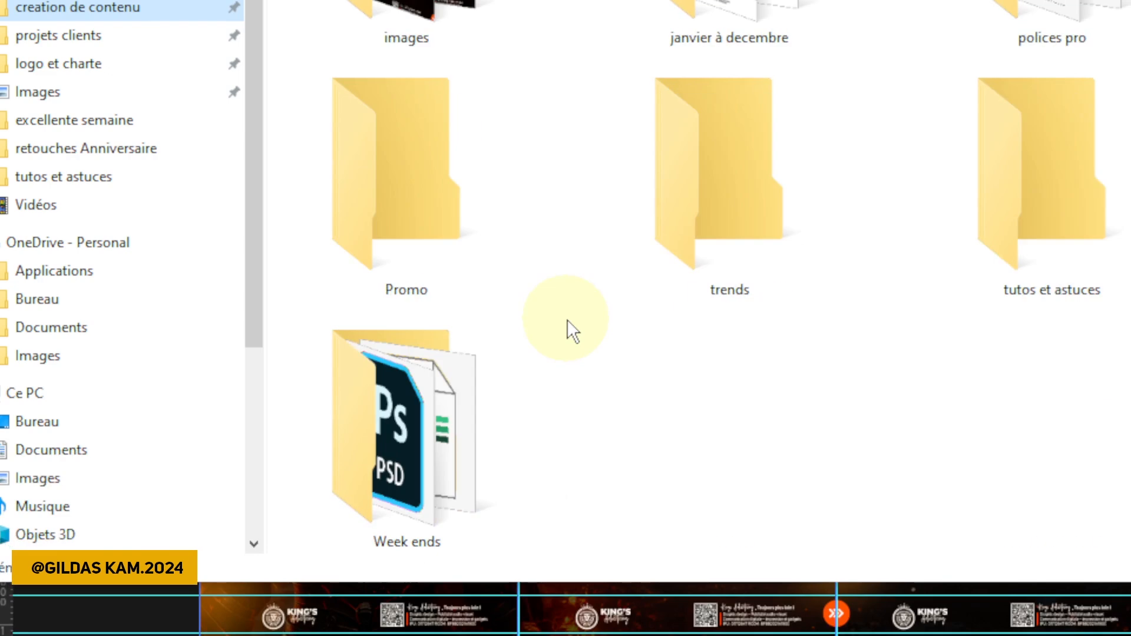
{"action": "scroll", "coordinate": [567, 319], "scroll_direction": "up", "scroll_amount": 3}
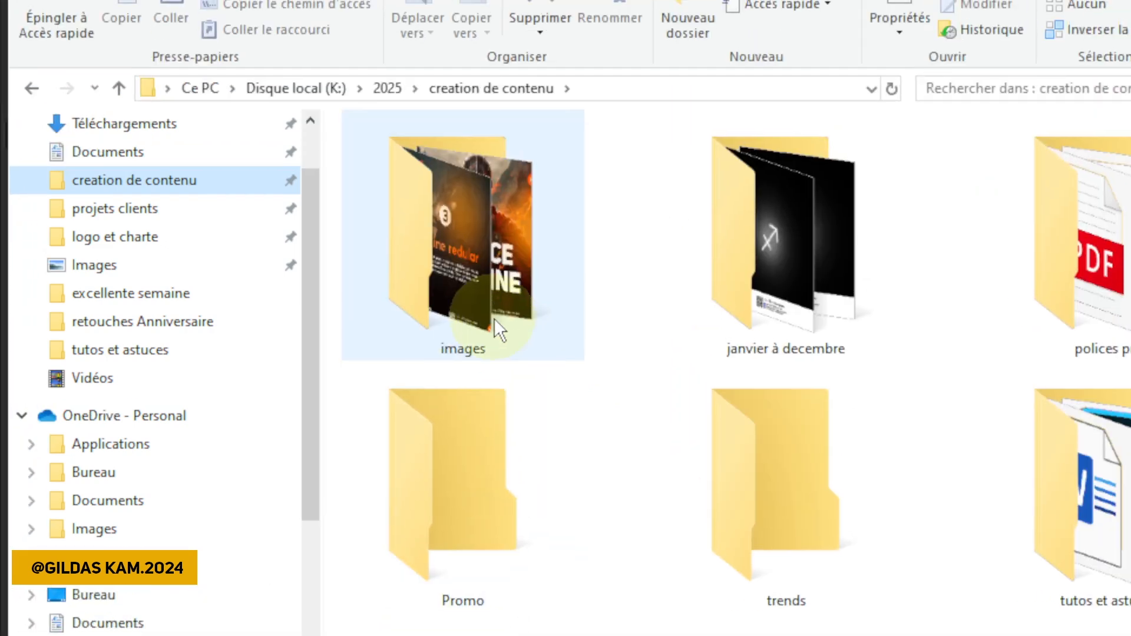
{"action": "double_click", "coordinate": [438, 146]}
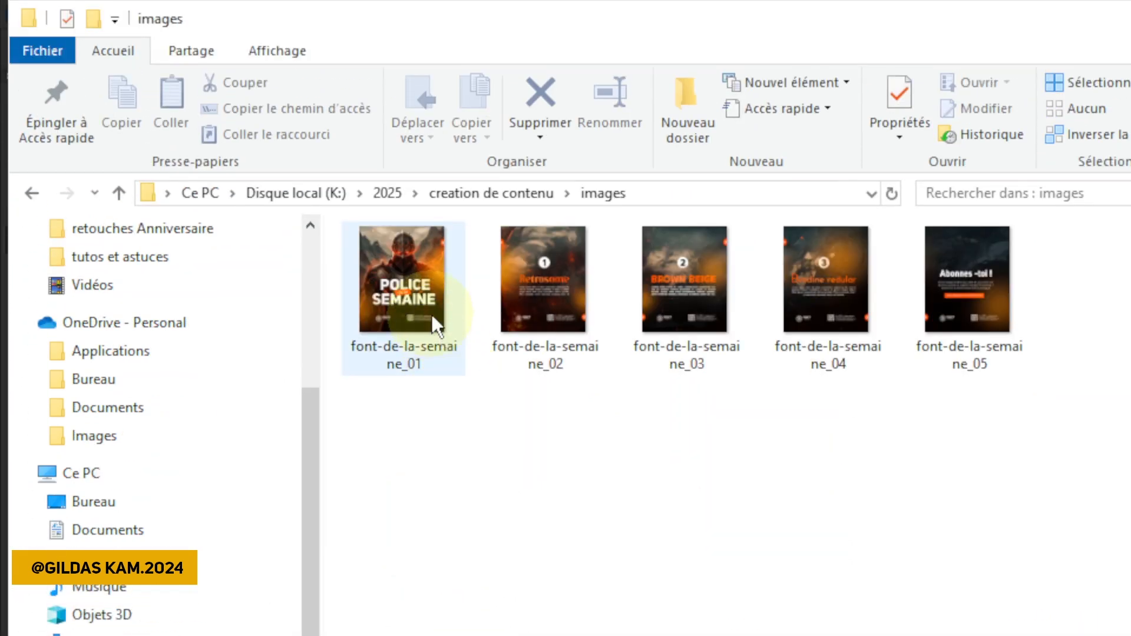
{"action": "left_click", "coordinate": [432, 314]}
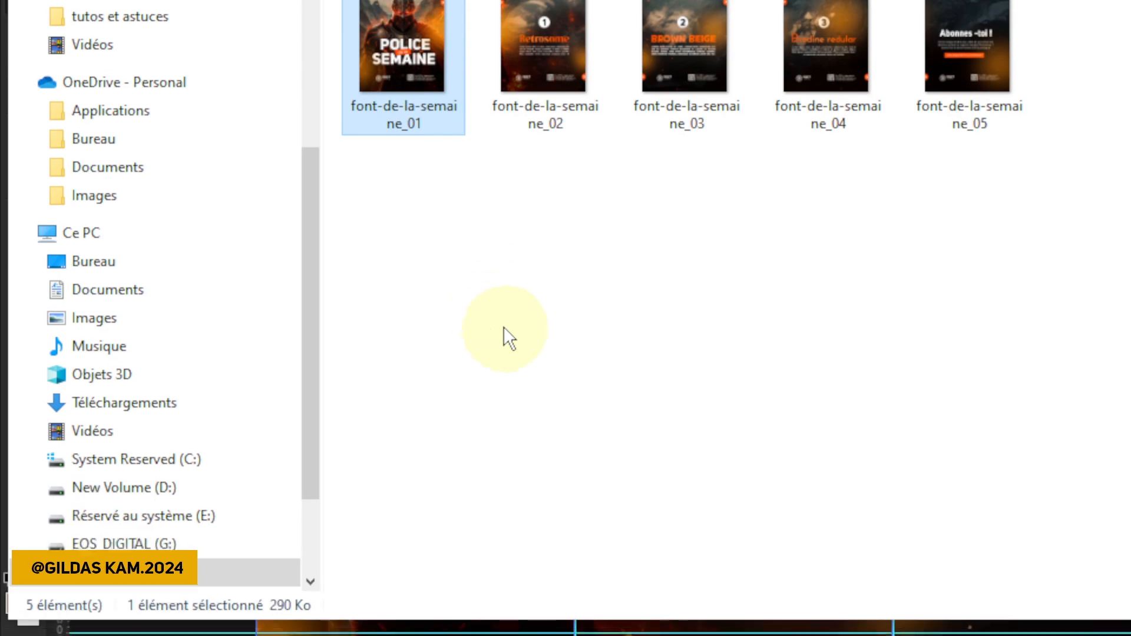
{"action": "key", "text": "Return"}
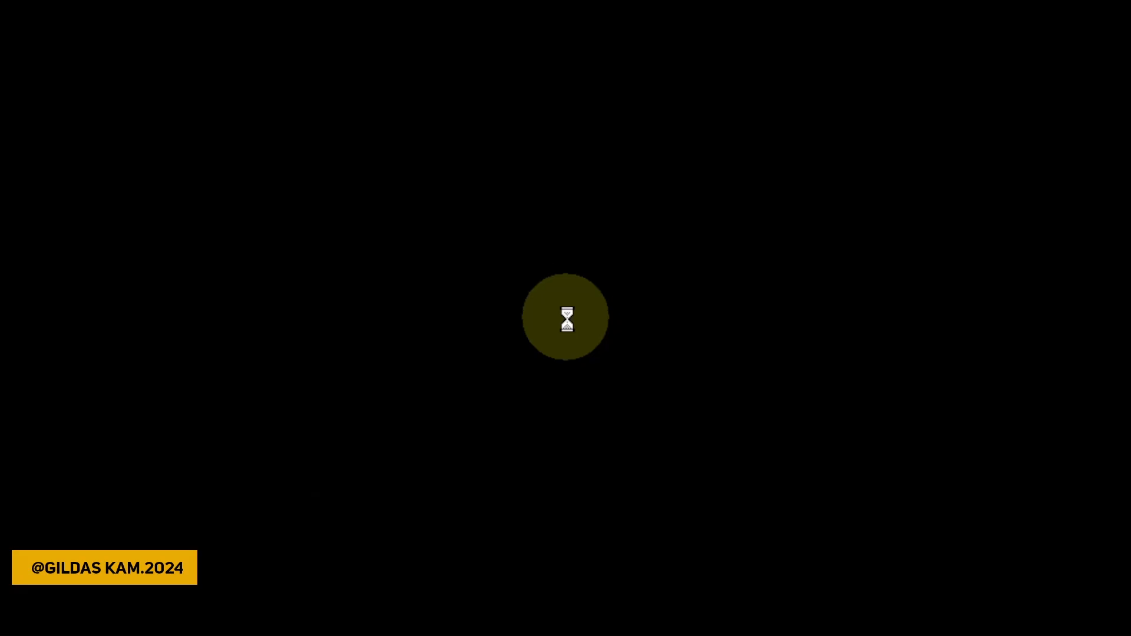